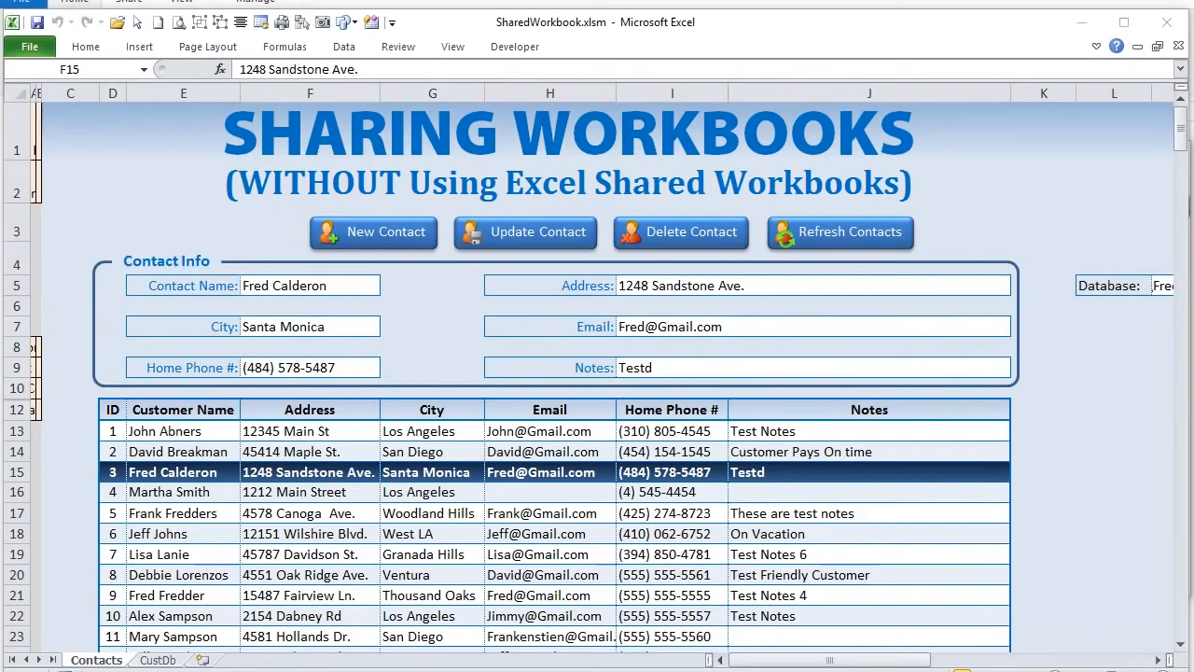
- Load rows 18, 16, 15 and then 18 again into the Contact Info form, then show the Review tab
left_click(756, 533)
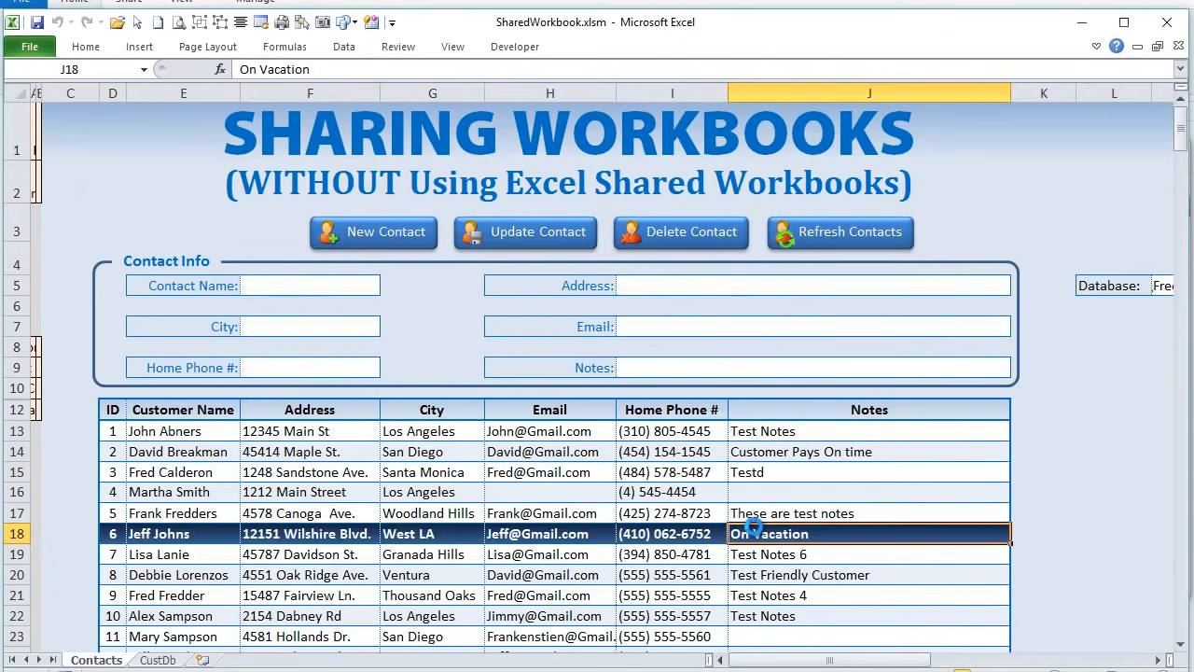
left_click(600, 494)
left_click(584, 472)
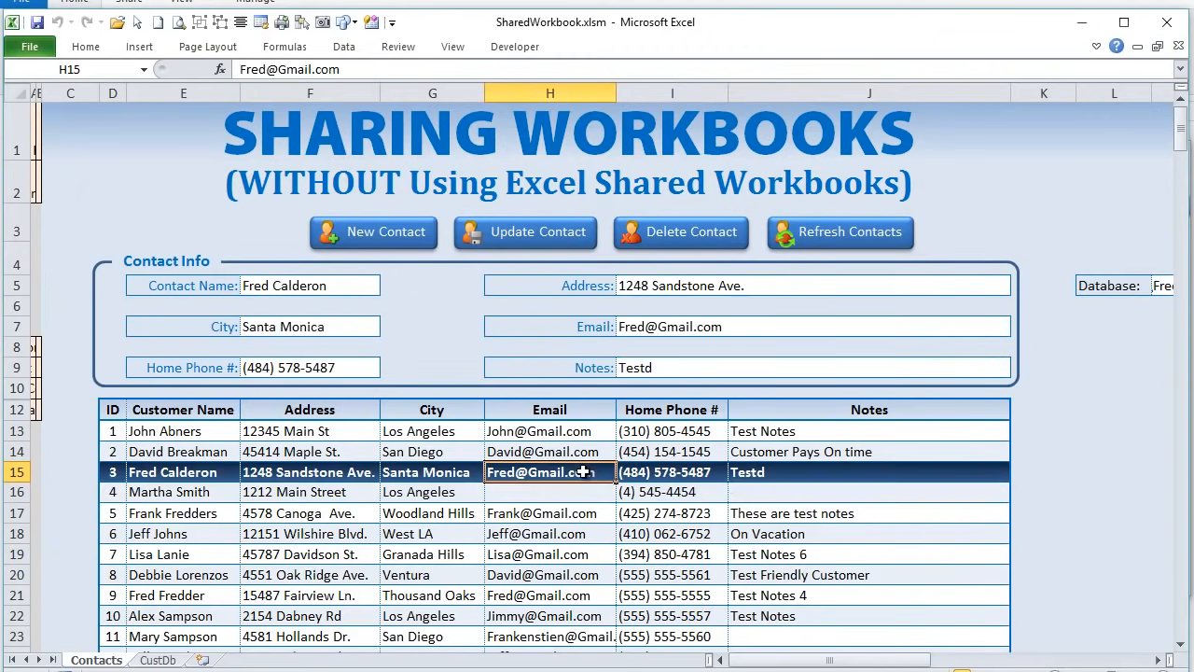
left_click(553, 531)
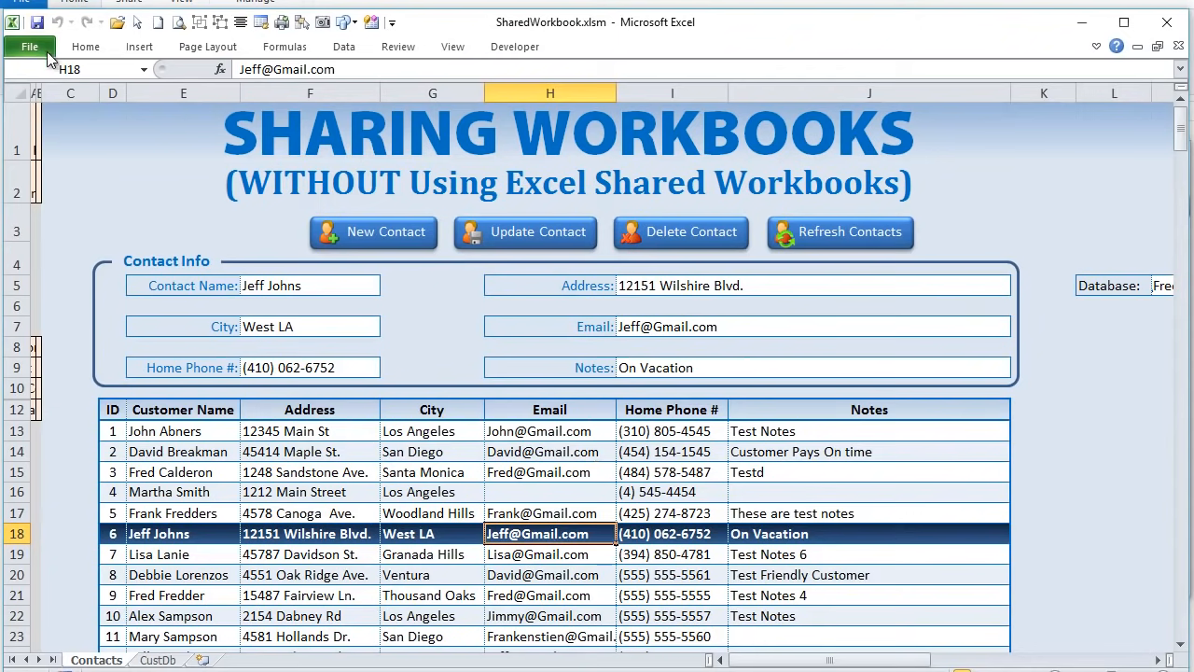
left_click(392, 51)
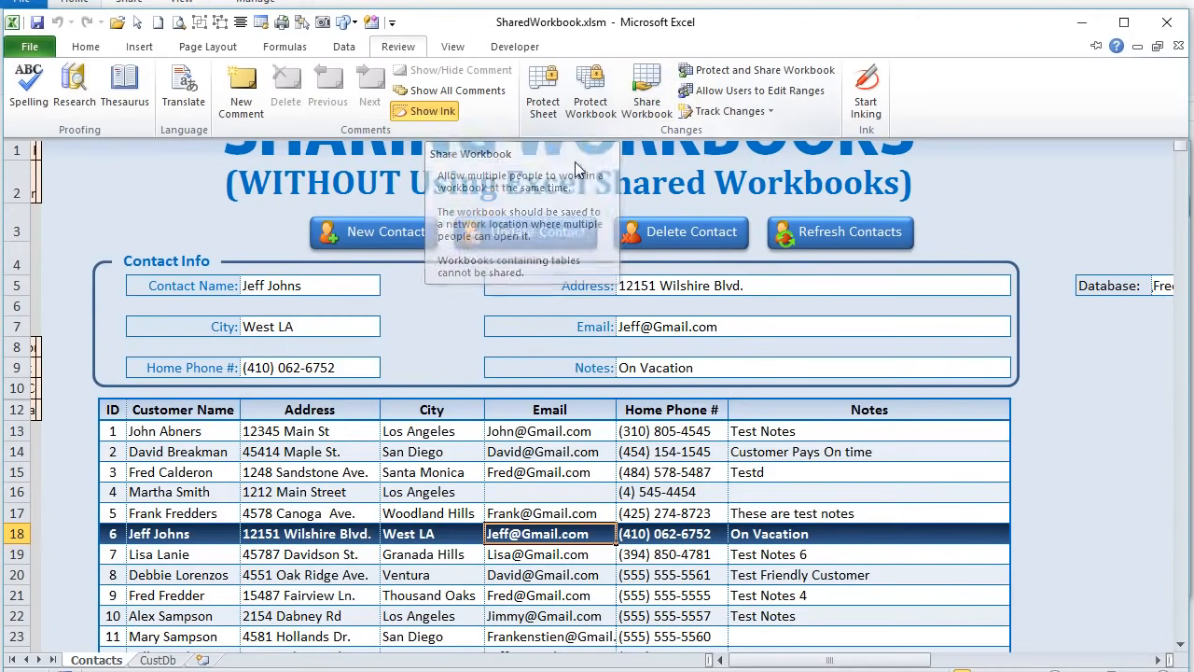
- Open the Share Workbook options, then dismiss the Review commands to view the limitations workbook
left_click(646, 105)
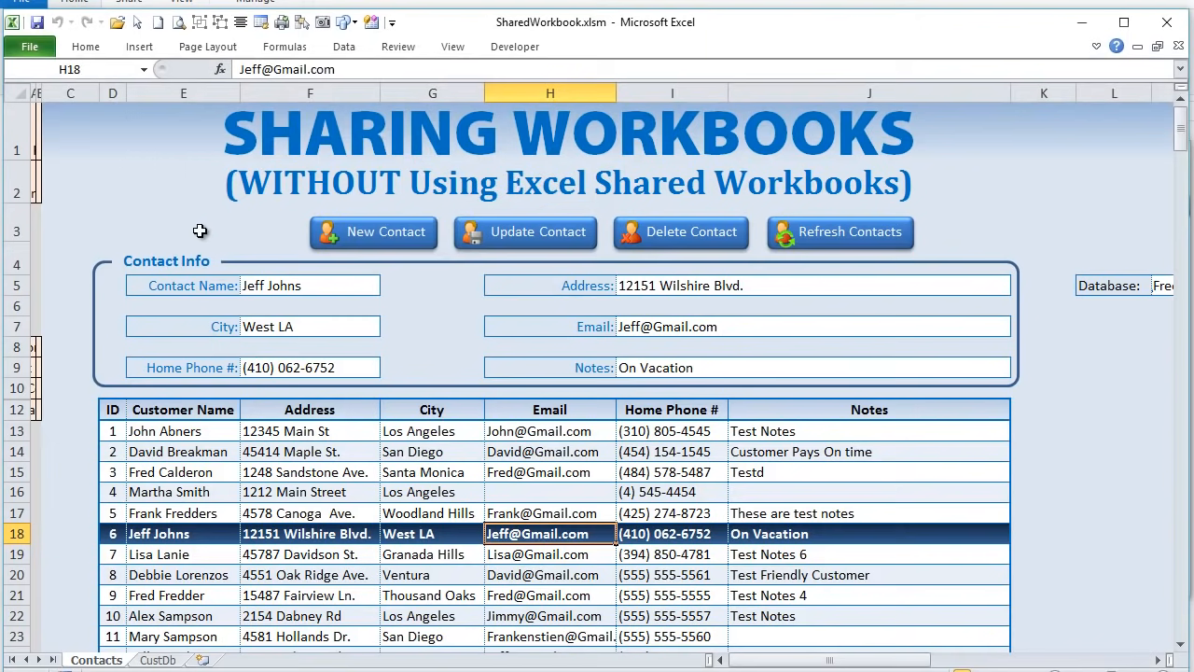
left_click(398, 47)
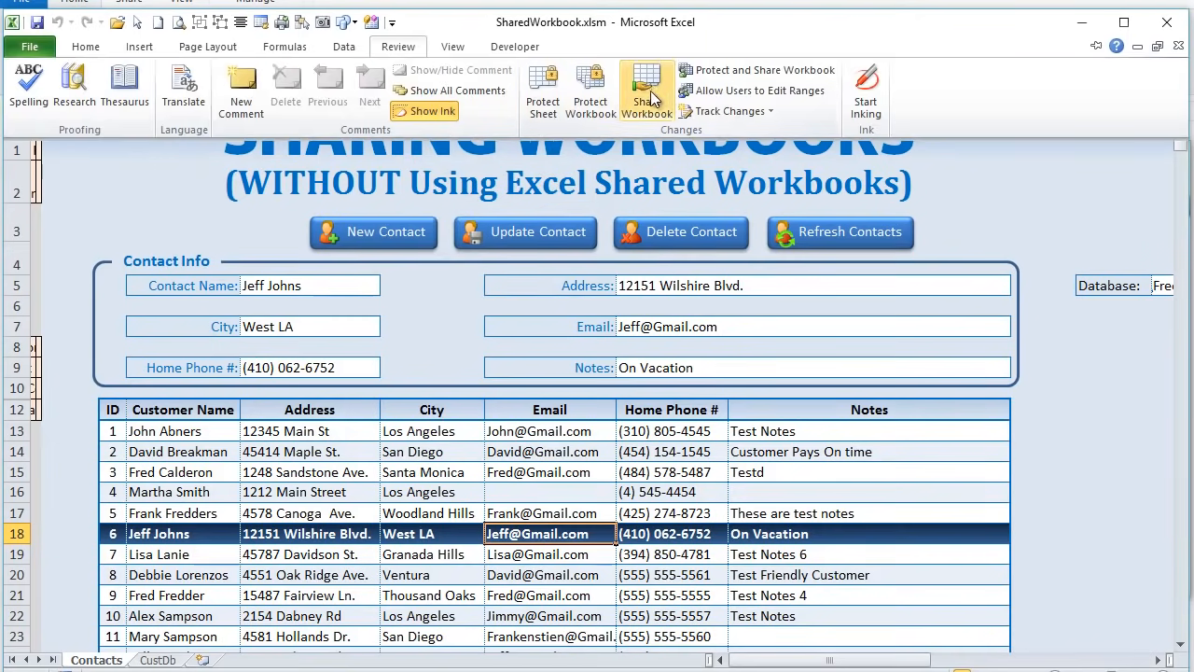
left_click(188, 168)
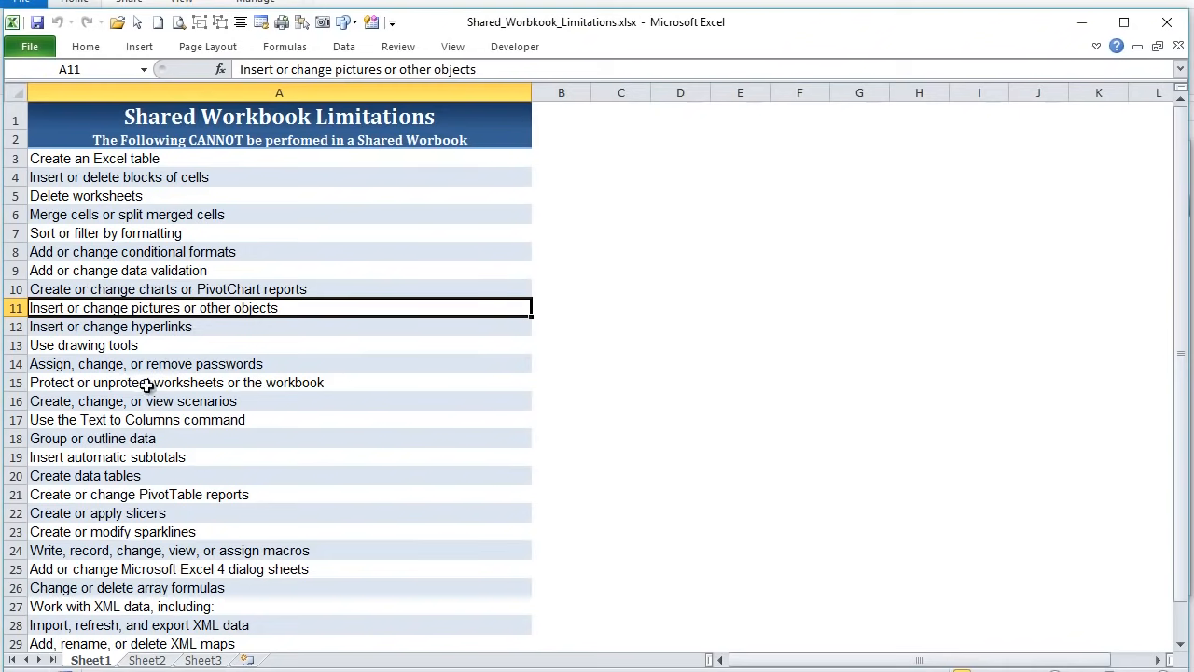
- Scroll through the shared-workbook limitations list, then switch back to SharedWorkbook.xlsm
scroll(163, 406, "down", 2)
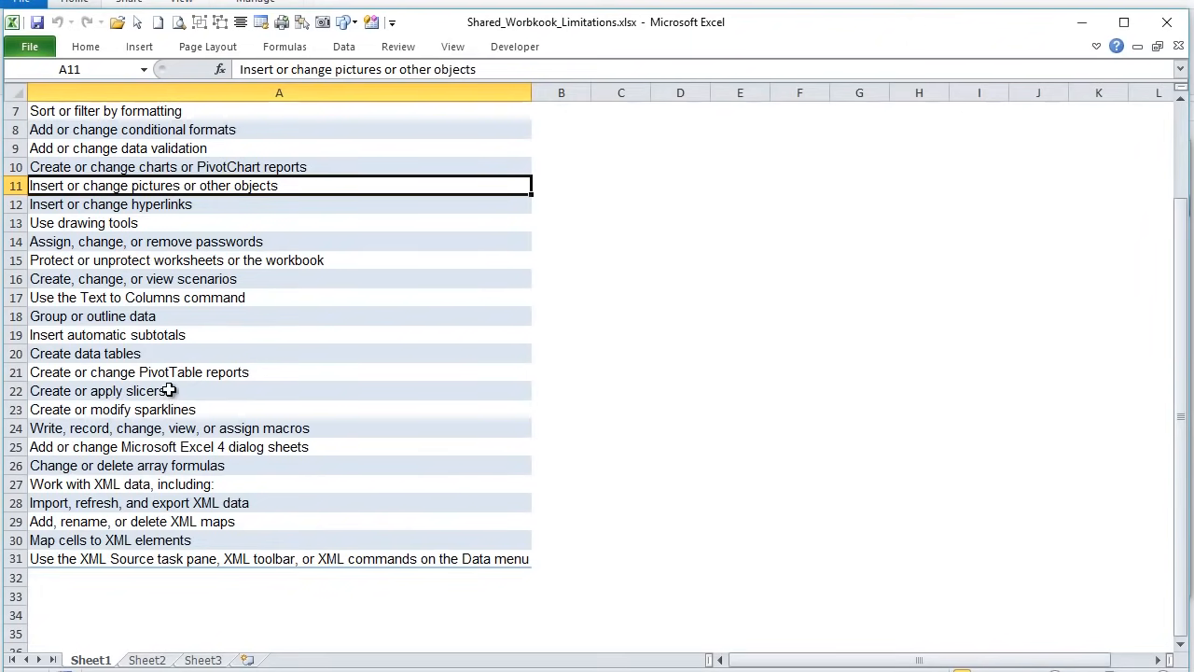
scroll(165, 390, "up", 2)
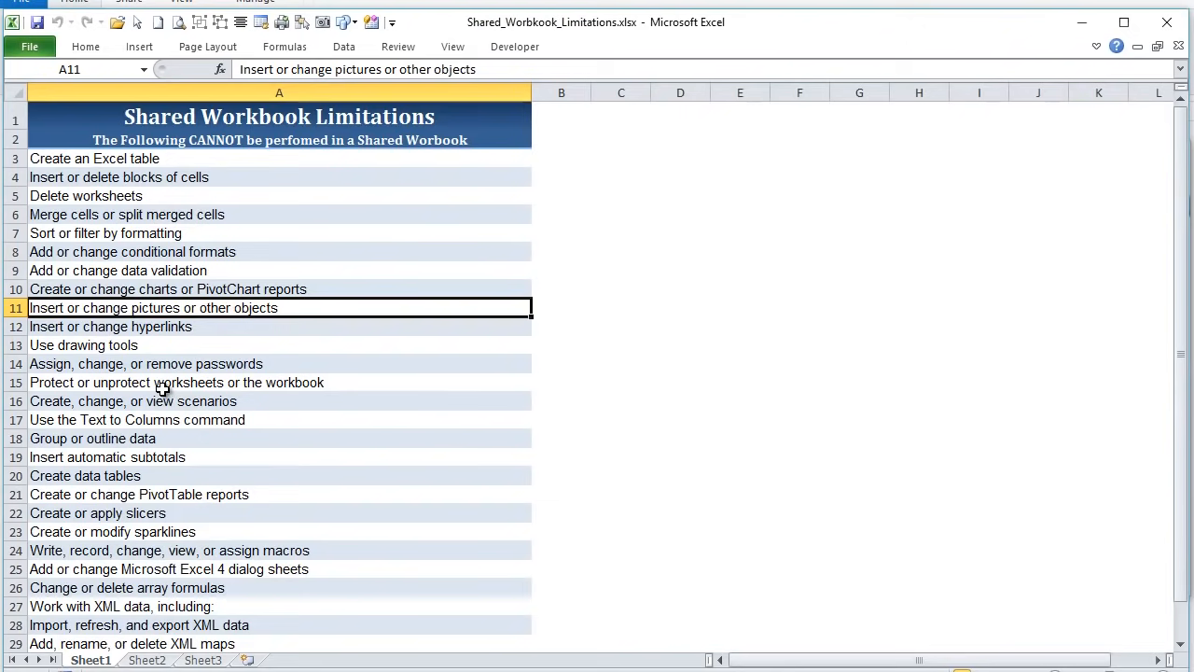
key("alt+Tab")
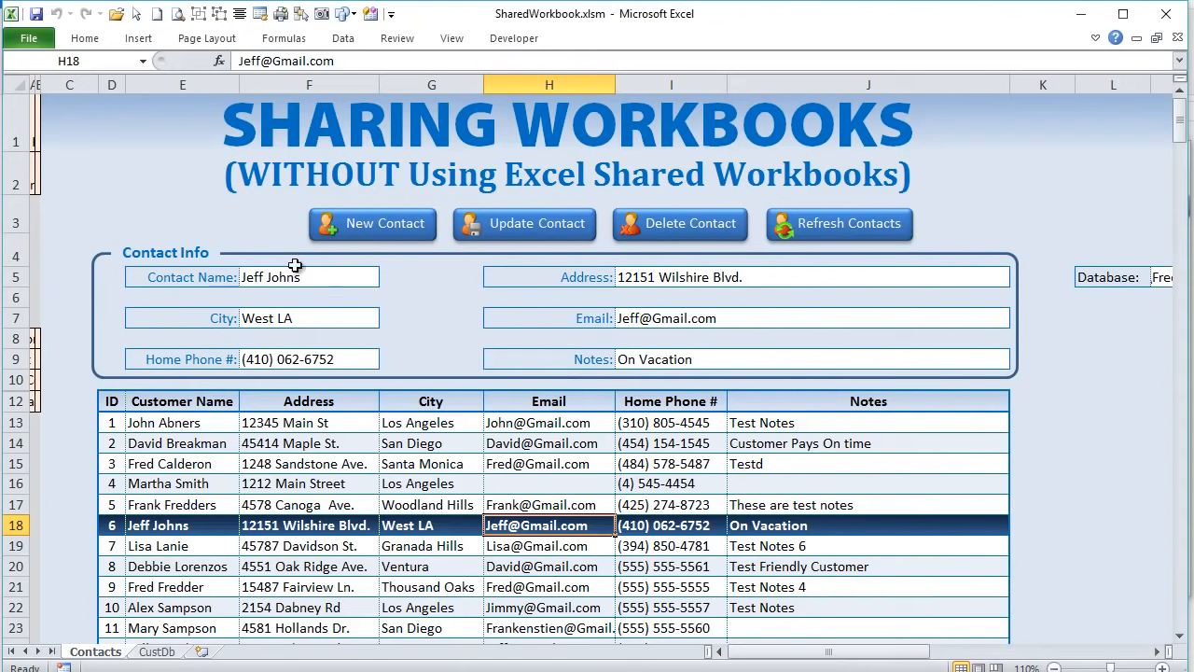
- Create a new contact with a typed full name and save it to the database
left_click(366, 230)
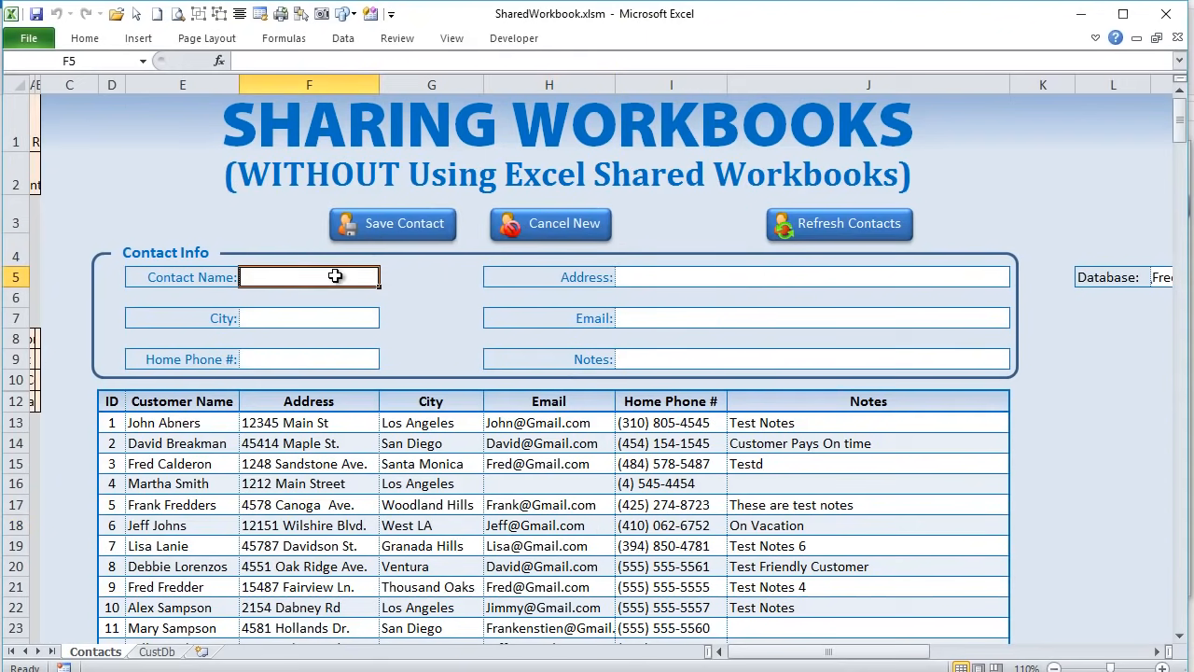
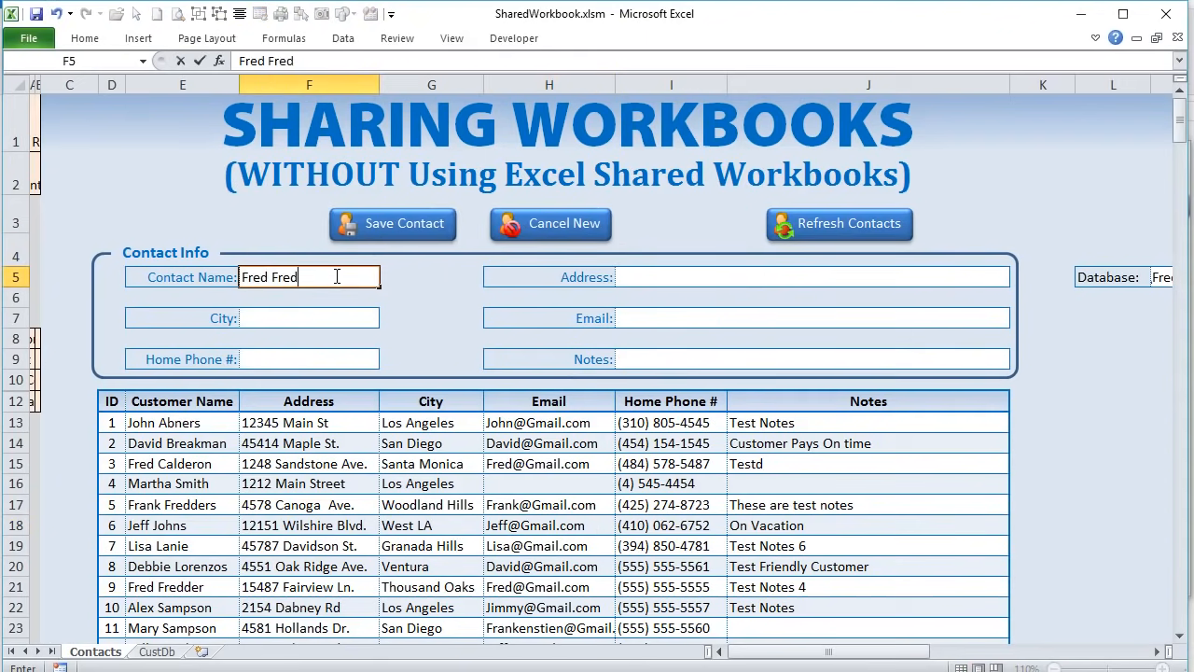
key("Tab")
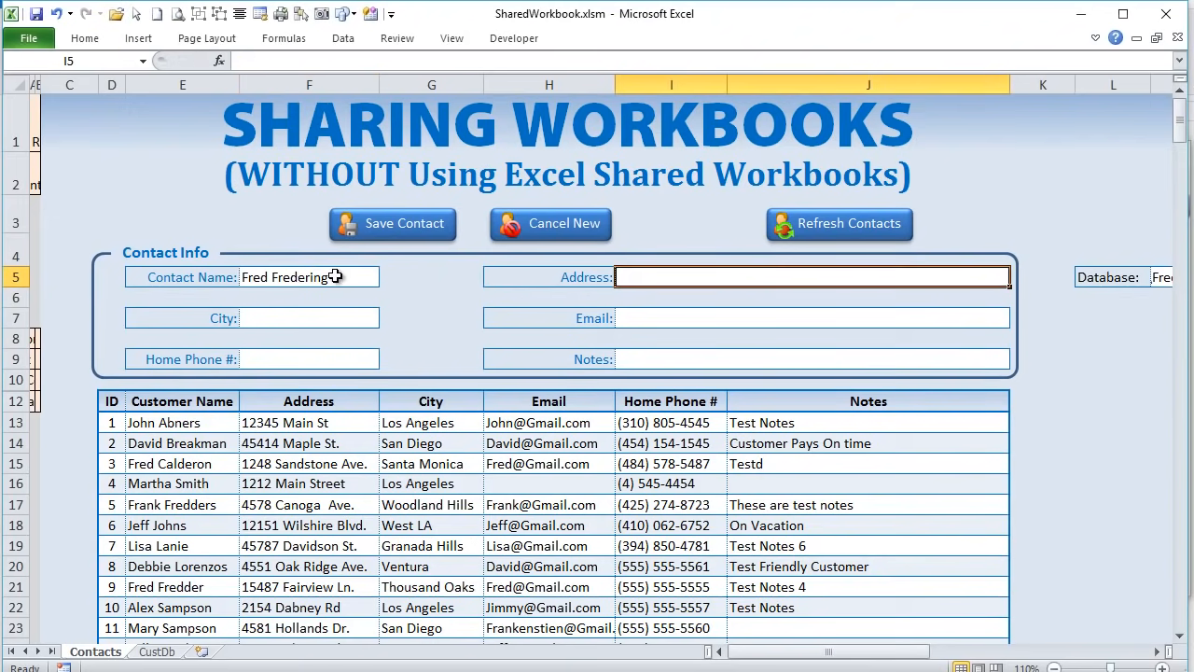
left_click(401, 225)
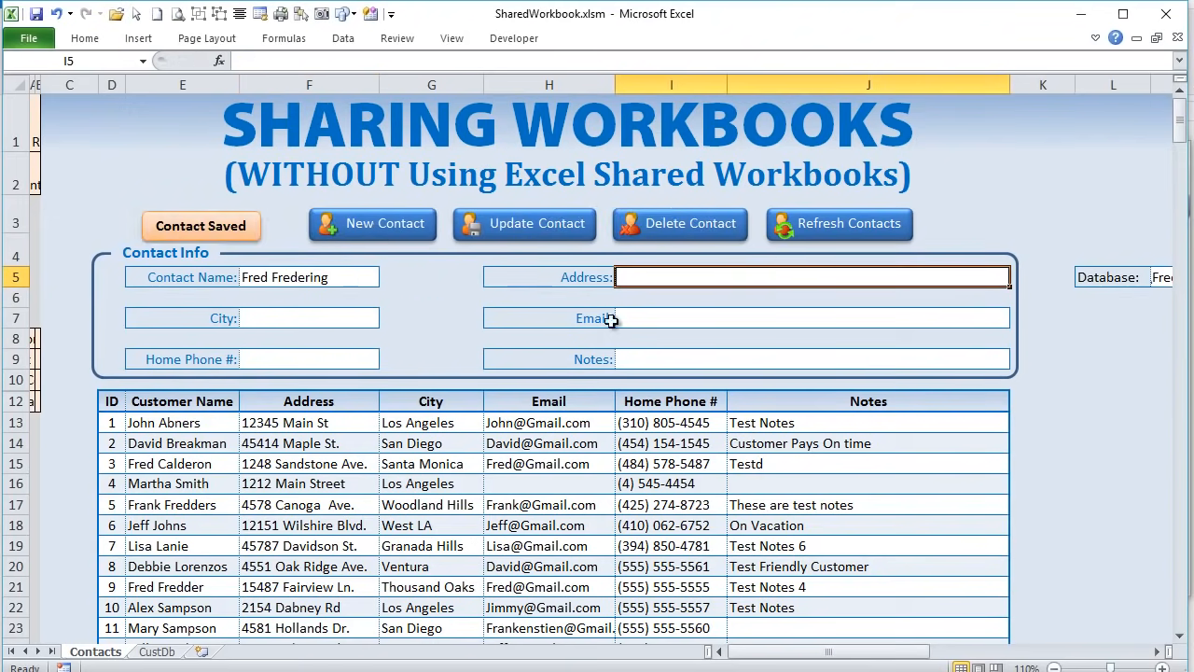
- Load the new row 30 contact, add a street address, and update the record
scroll(551, 402, "down", 3)
left_click(177, 509)
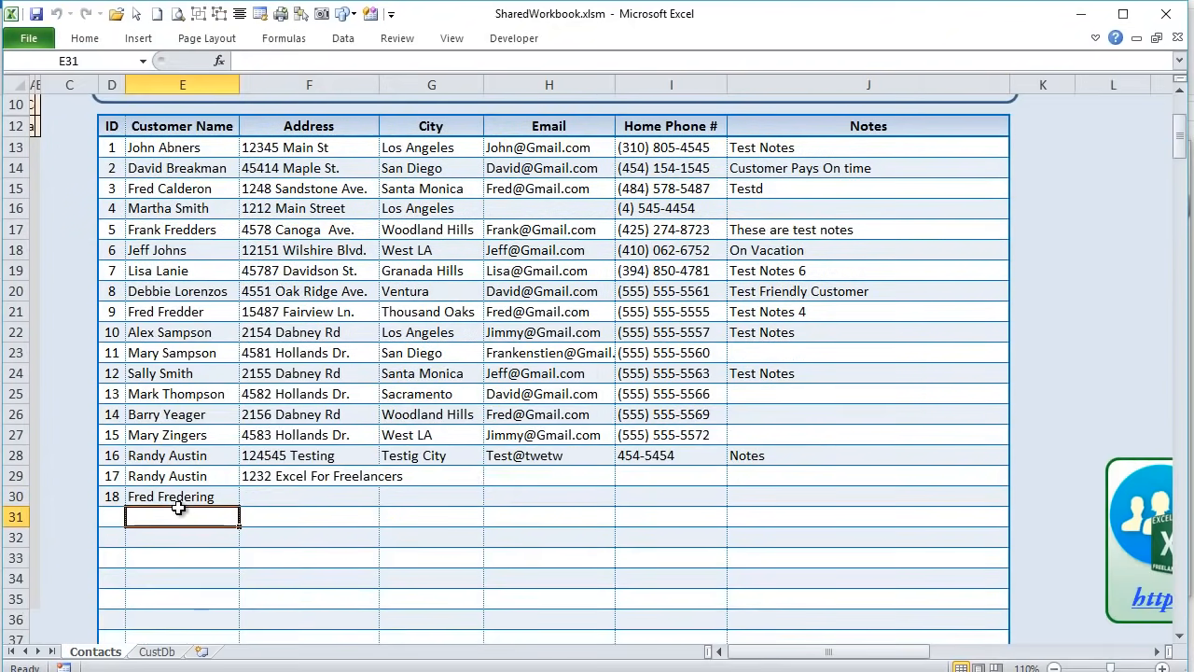
scroll(234, 502, "up", 3)
scroll(265, 551, "down", 2)
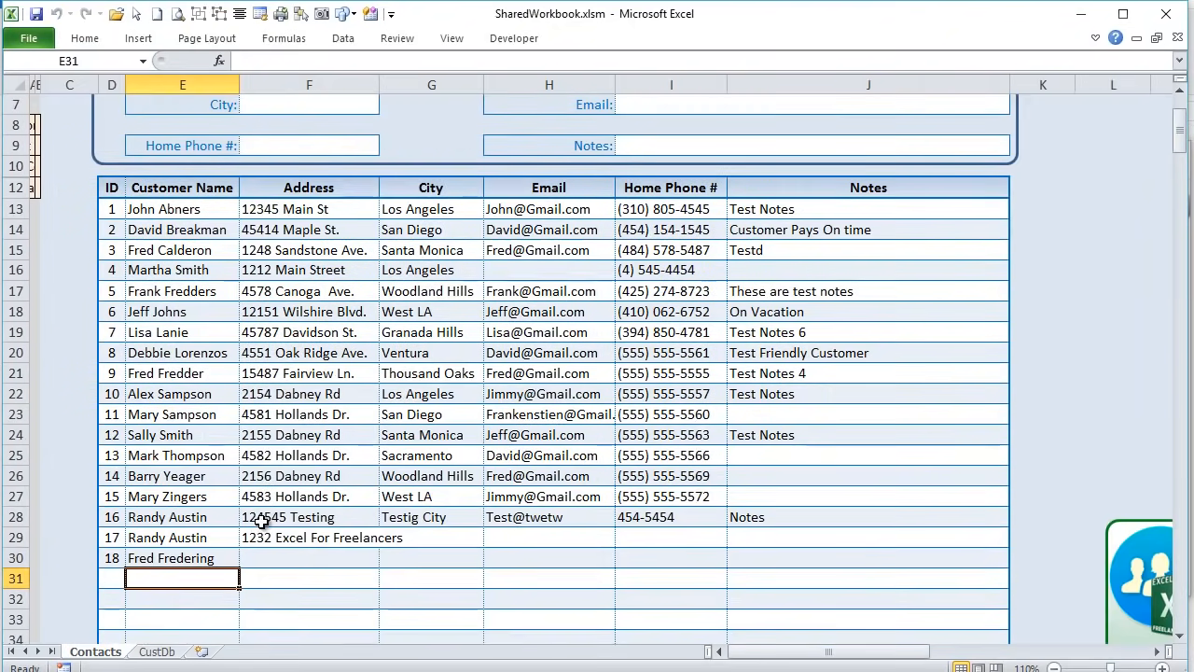
left_click(226, 557)
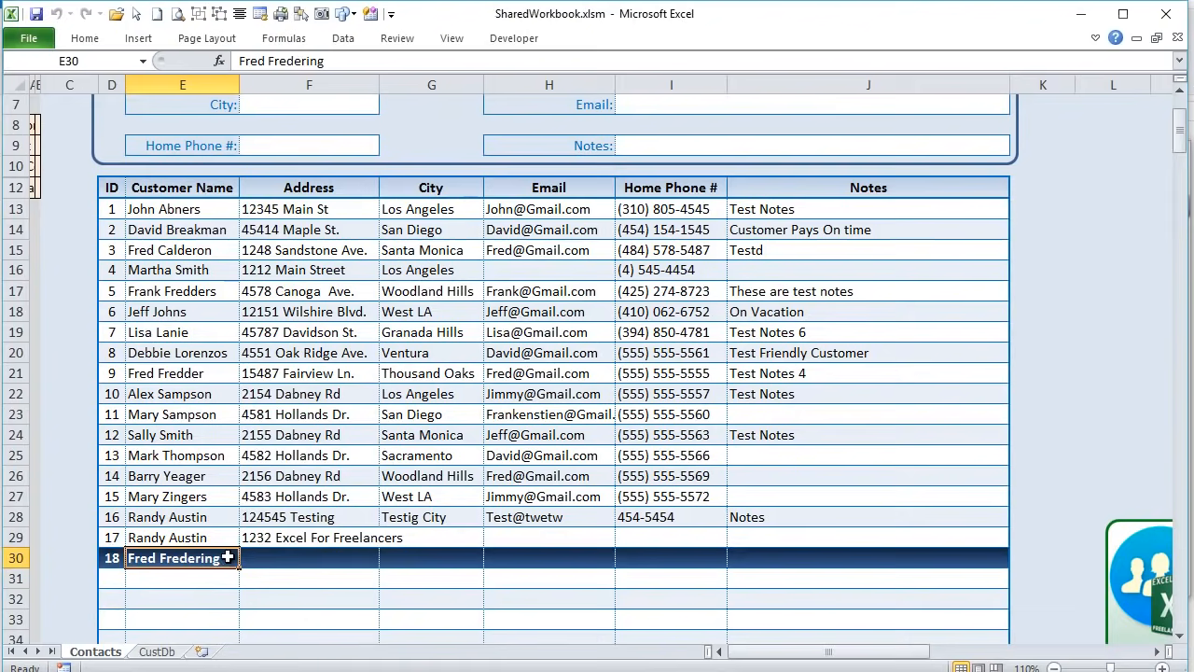
scroll(232, 504, "up", 2)
left_click(655, 277)
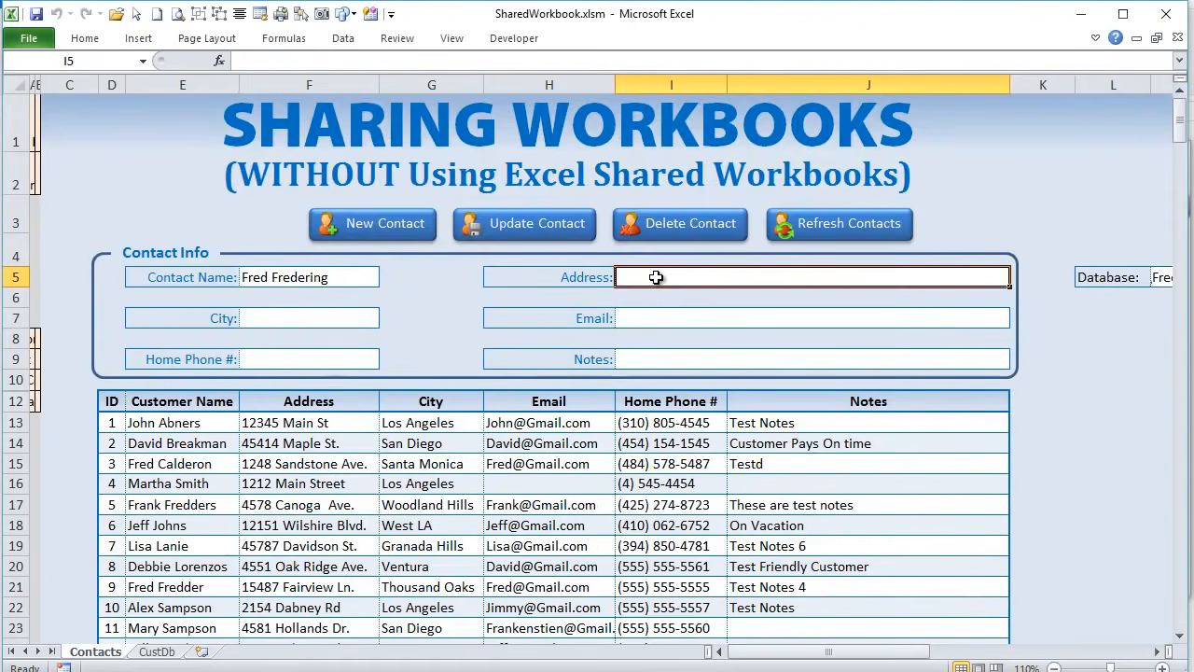
left_click(552, 224)
- Reload the row 30 contact and delete it from the database
scroll(481, 451, "down", 3)
scroll(481, 451, "up", 3)
scroll(481, 450, "down", 3)
scroll(482, 451, "up", 2)
scroll(482, 450, "up", 1)
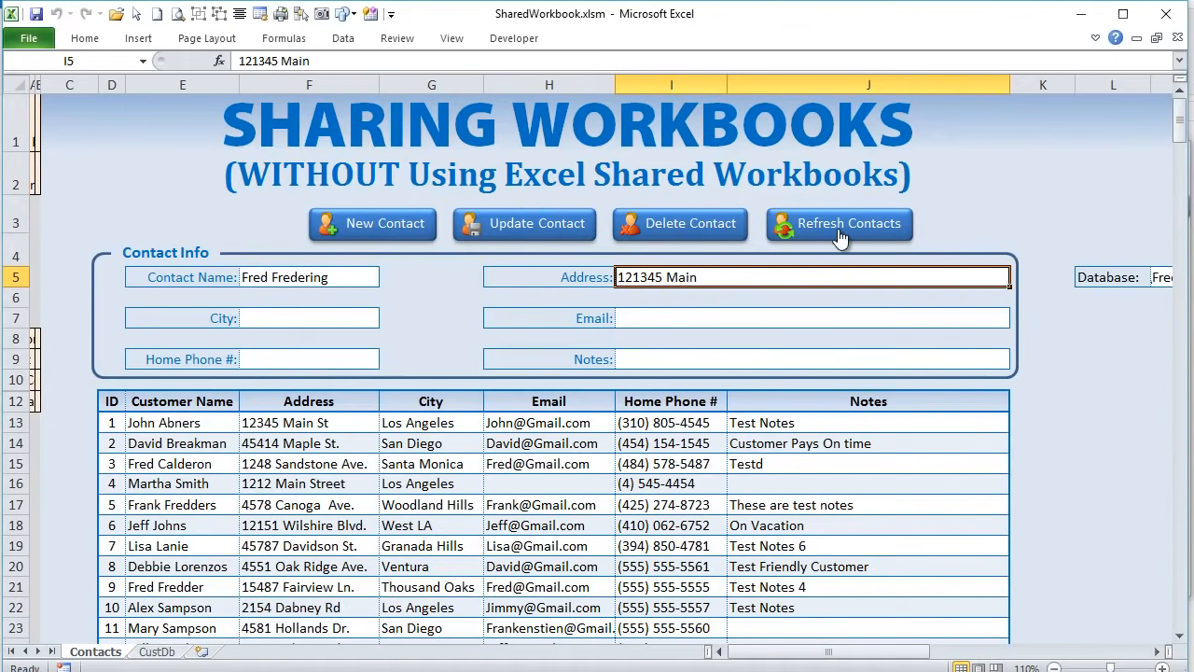
scroll(489, 538, "down", 2)
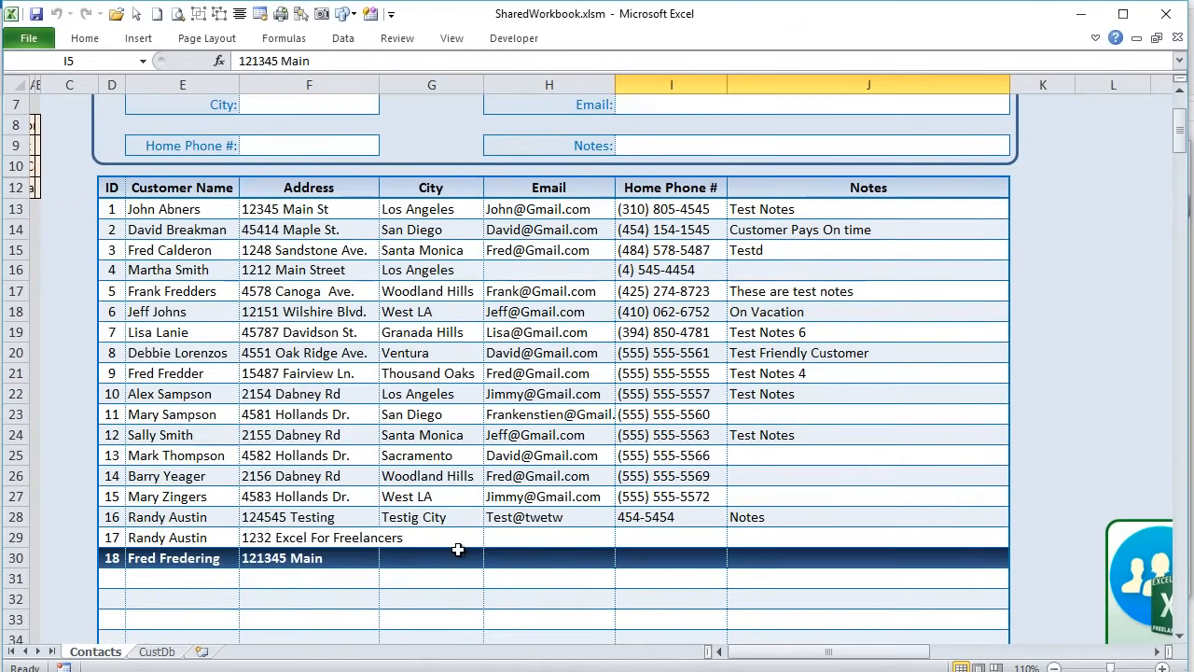
left_click(158, 558)
scroll(159, 558, "up", 3)
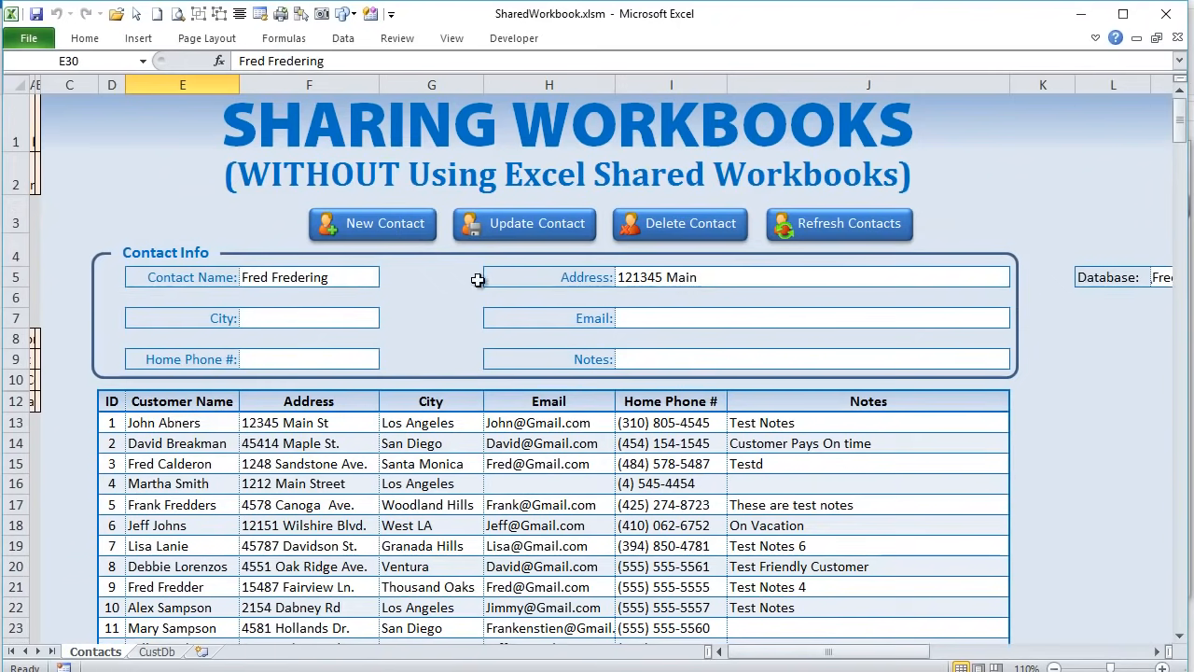
left_click(644, 228)
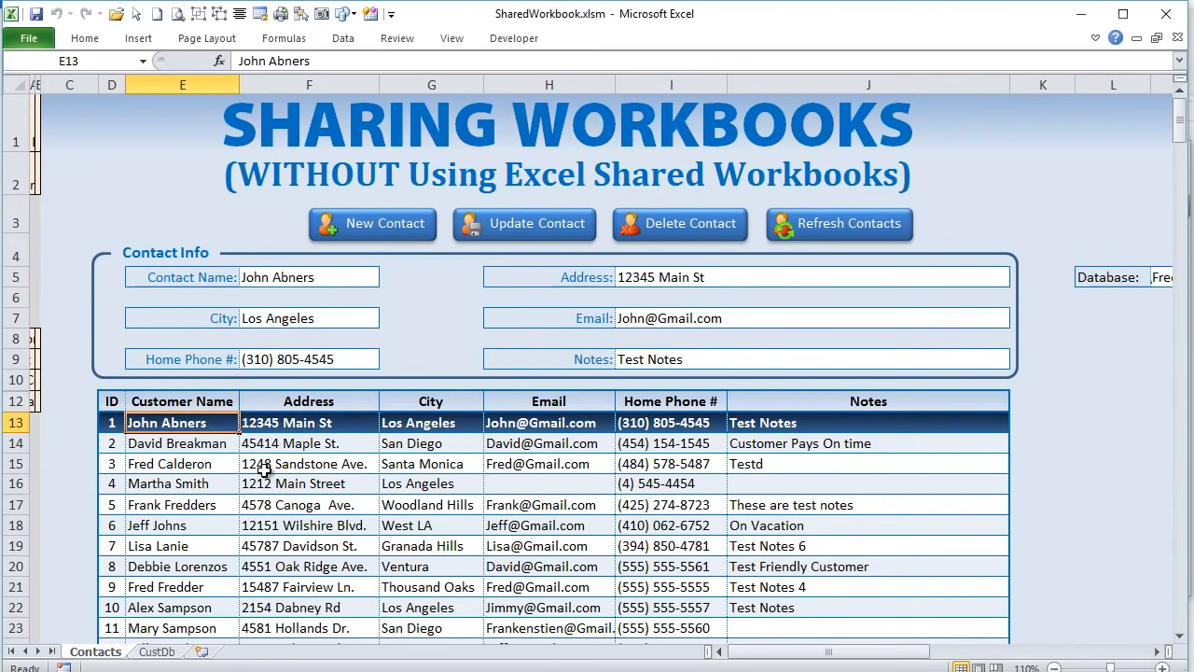
left_click_drag(136, 109, 419, 415)
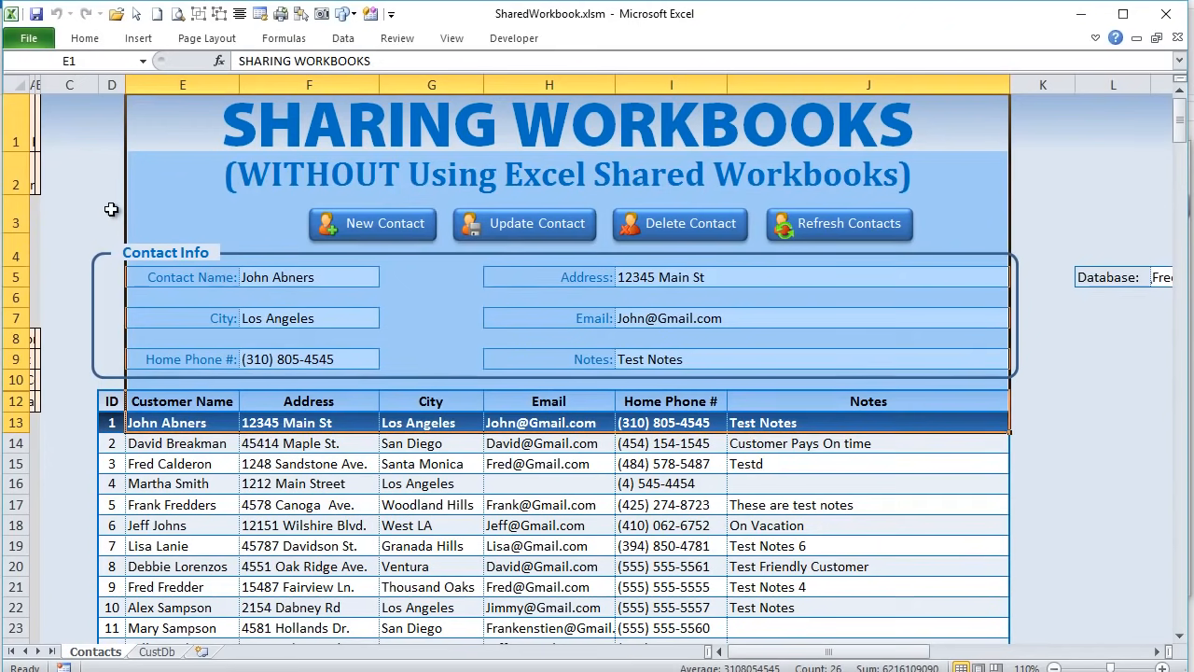
scroll(274, 453, "down", 3)
scroll(210, 471, "up", 2)
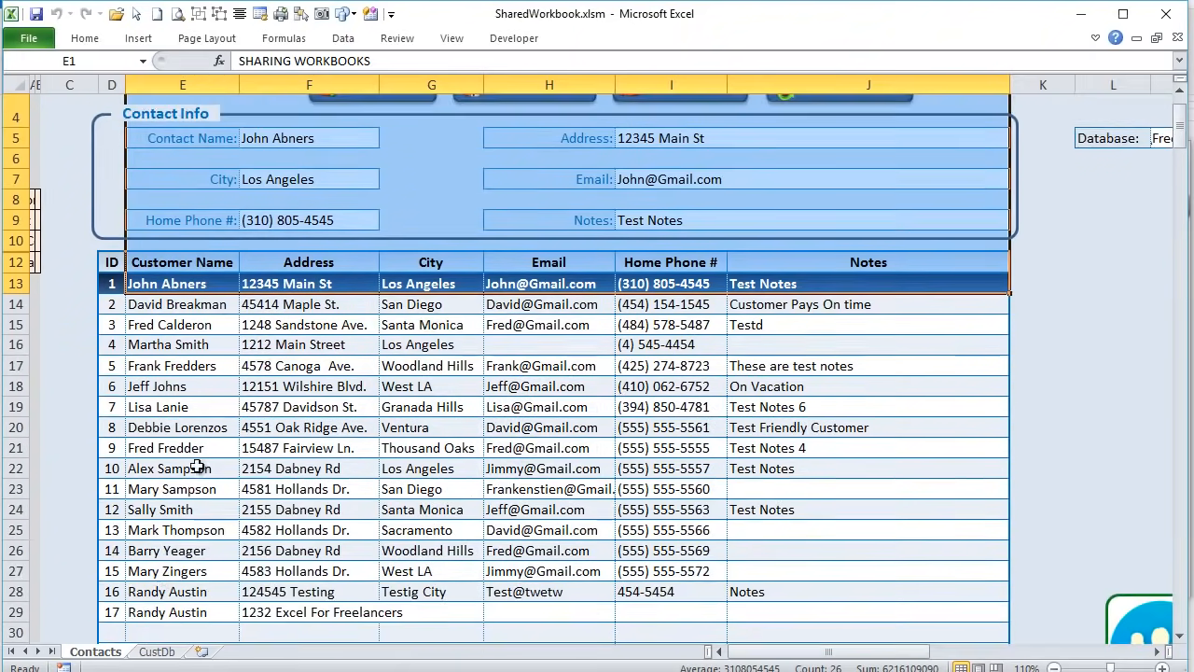
scroll(183, 453, "up", 1)
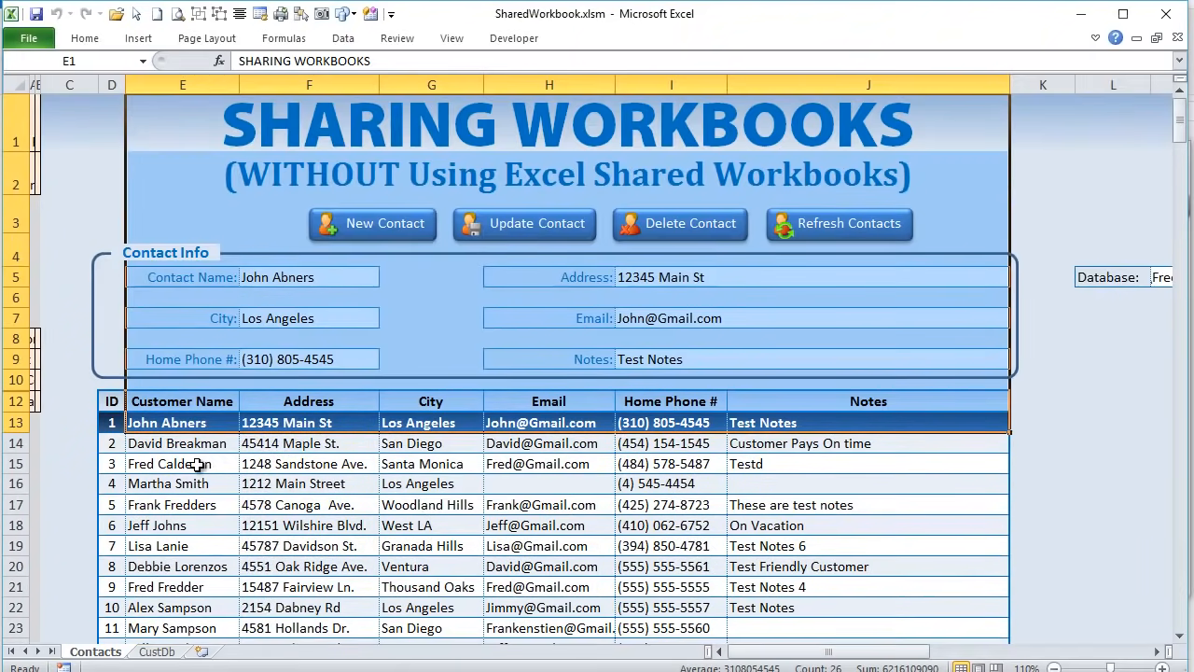
left_click(93, 217)
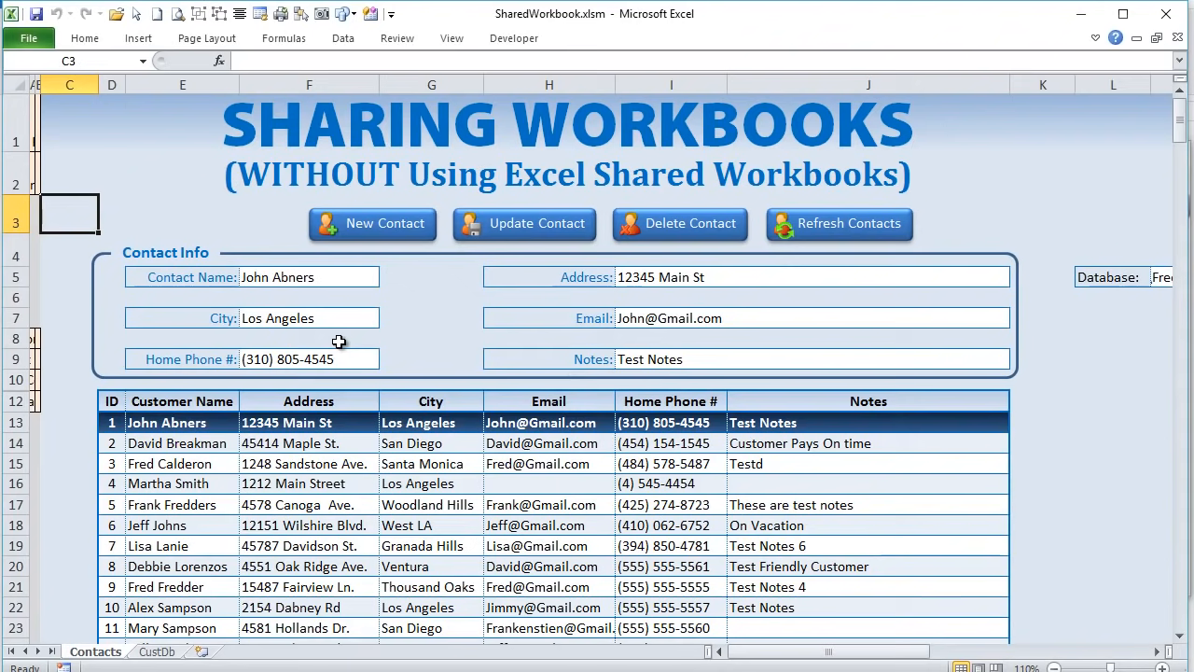
left_click_drag(245, 274, 772, 490)
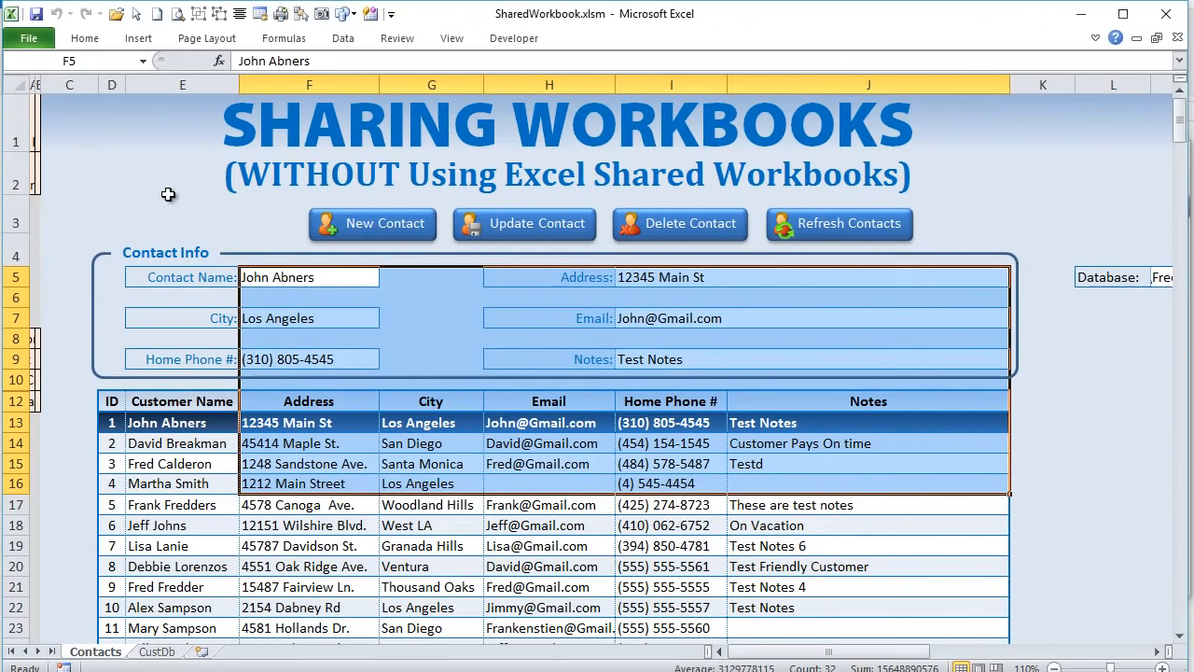
left_click_drag(168, 437, 271, 518)
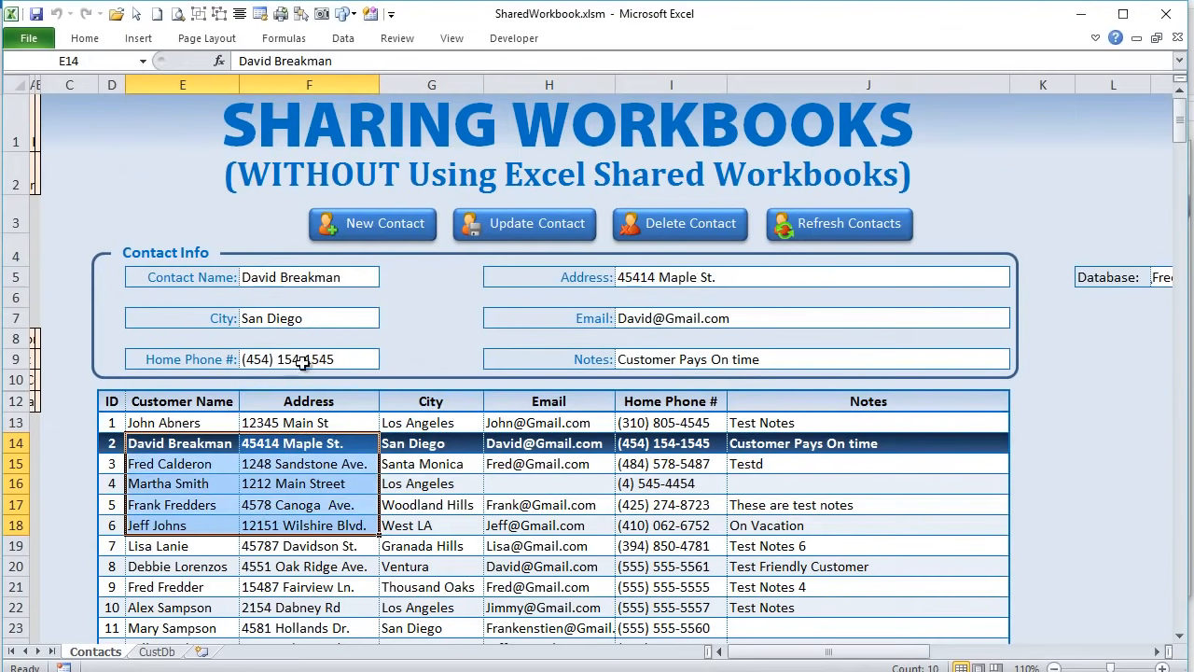
- Switch to the CustDb sheet and select the whole customer table from the ID header
left_click(156, 652)
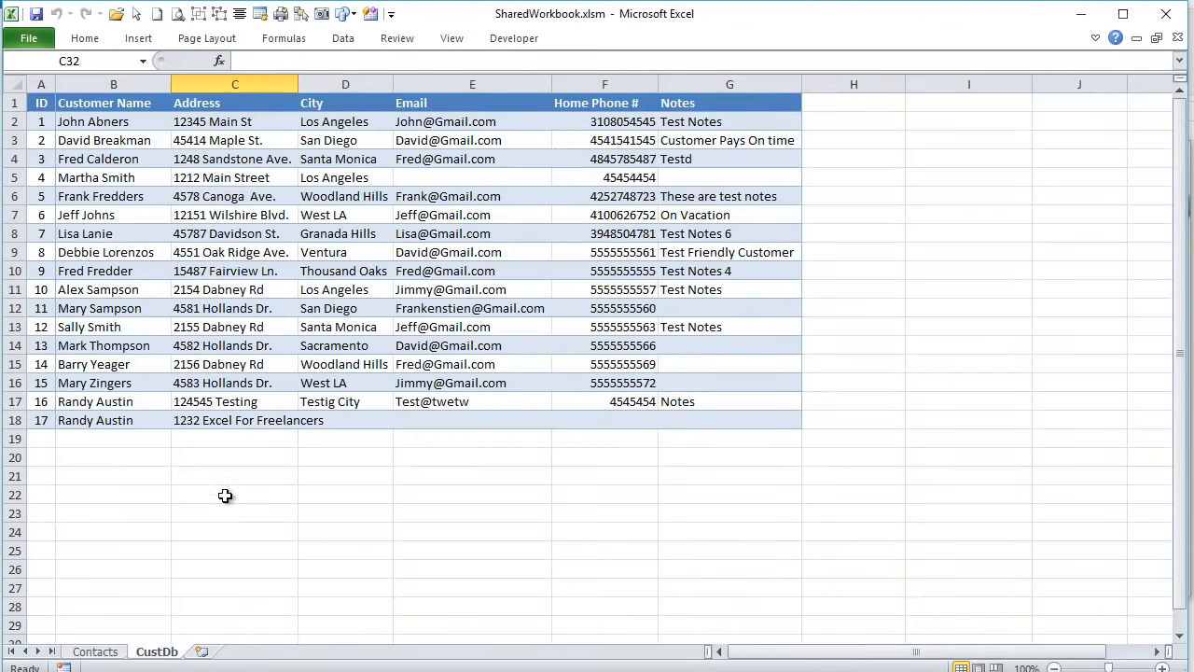
left_click_drag(127, 110, 700, 403)
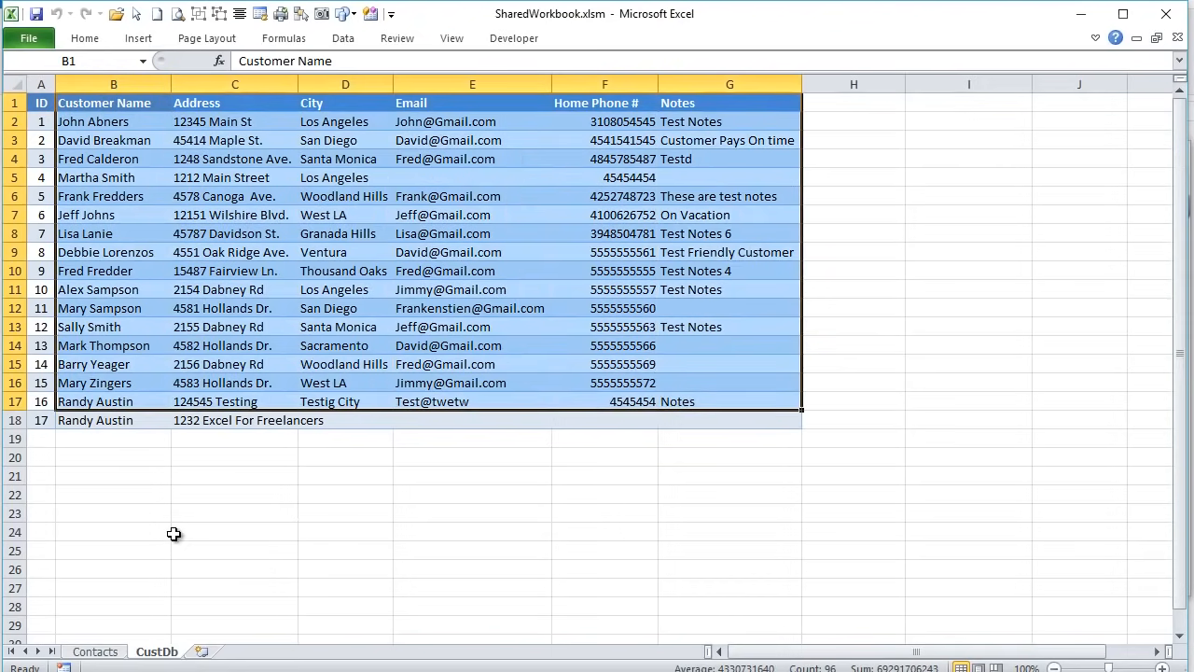
left_click_drag(41, 103, 725, 420)
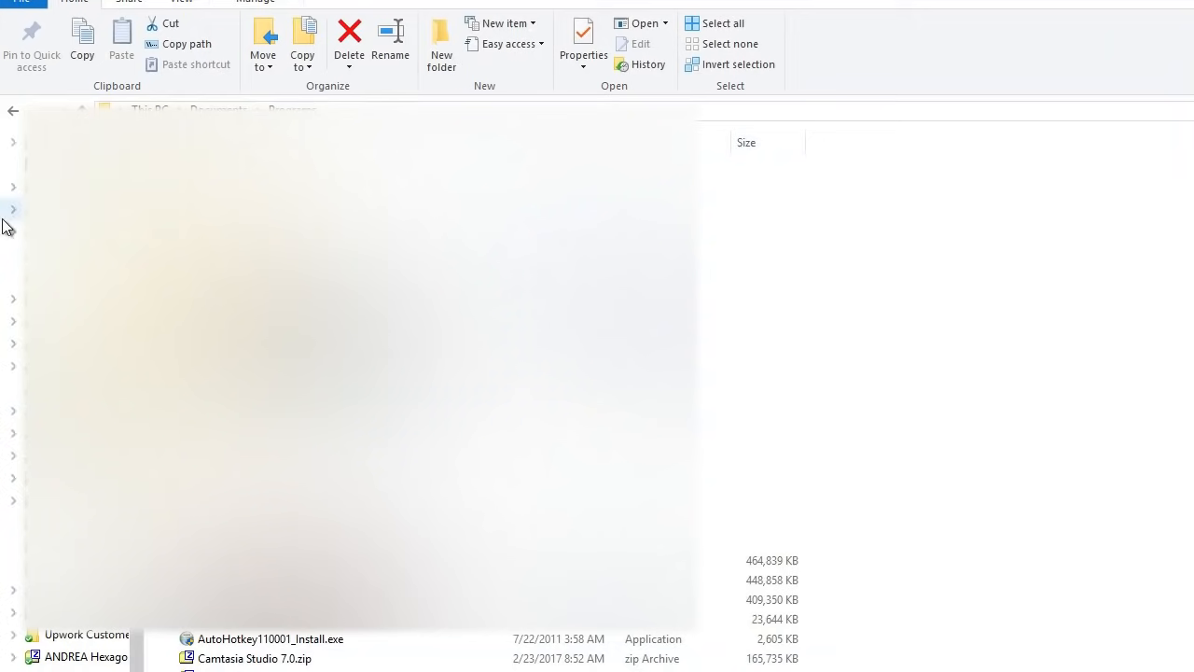
- Browse Dropbox > FreeTrainingVideos > Shared Workbook, sort by date, and open CustData.xlsx
left_click(82, 109)
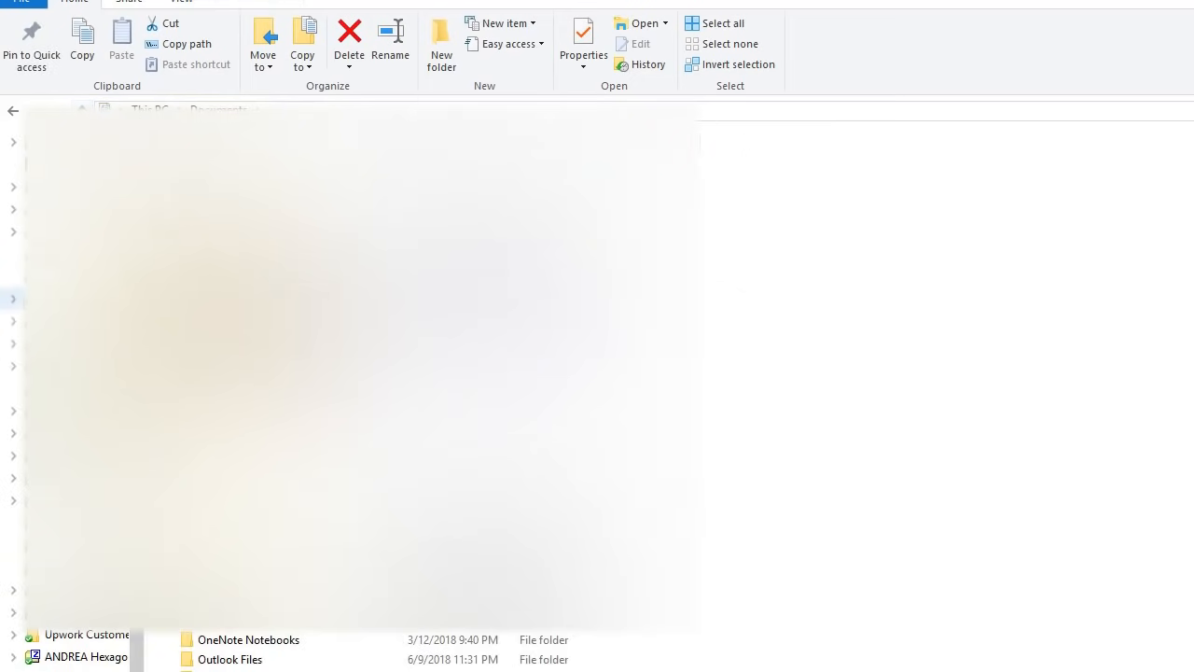
left_click(77, 344)
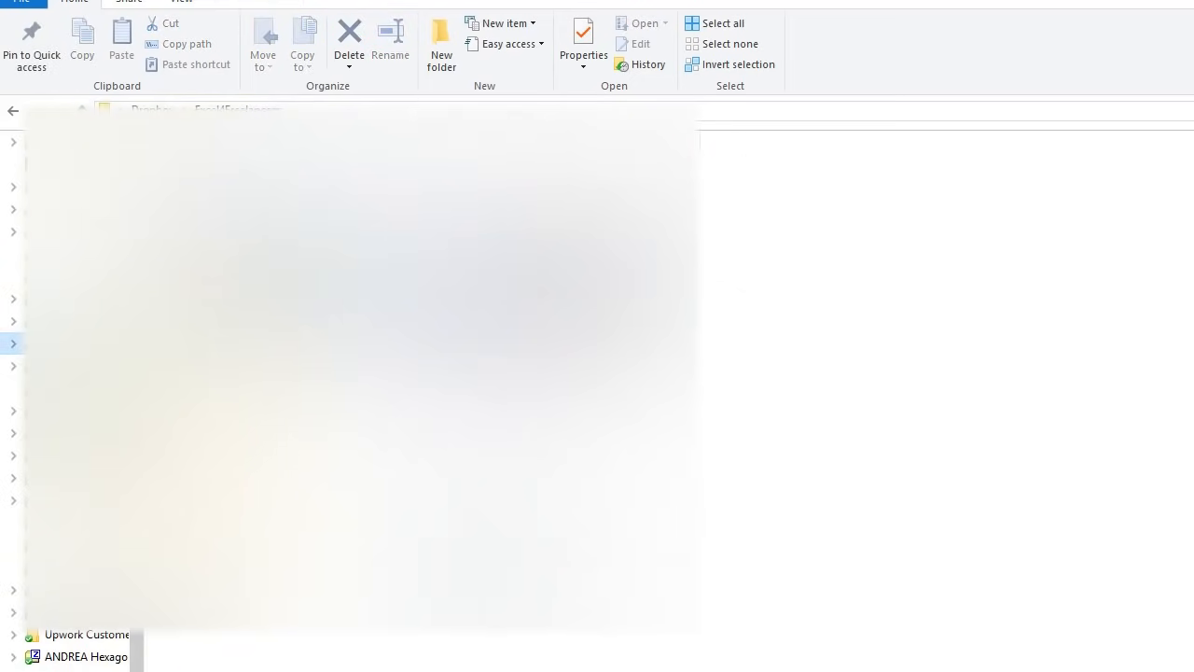
left_click(235, 326)
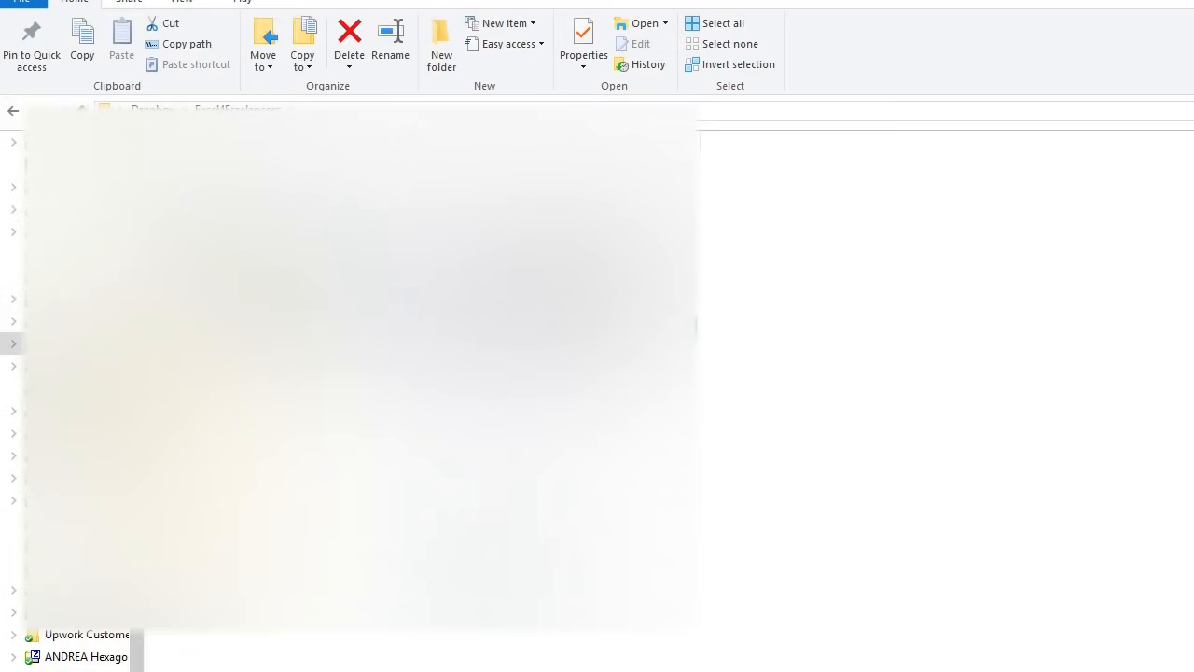
double_click(235, 325)
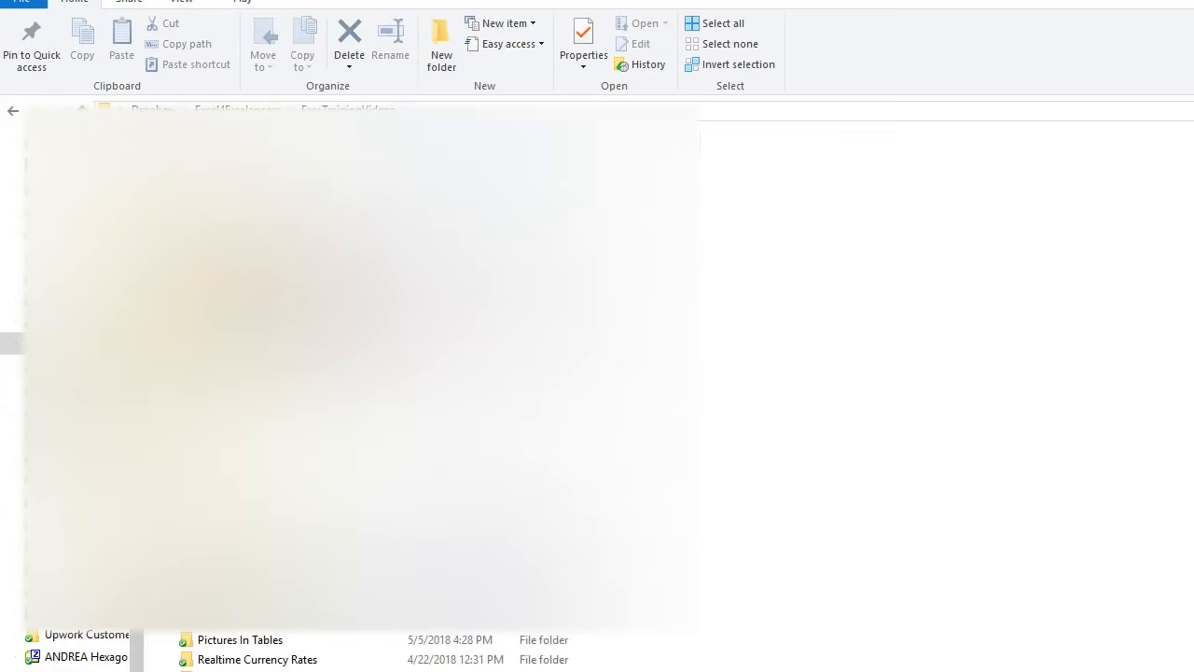
left_click(441, 139)
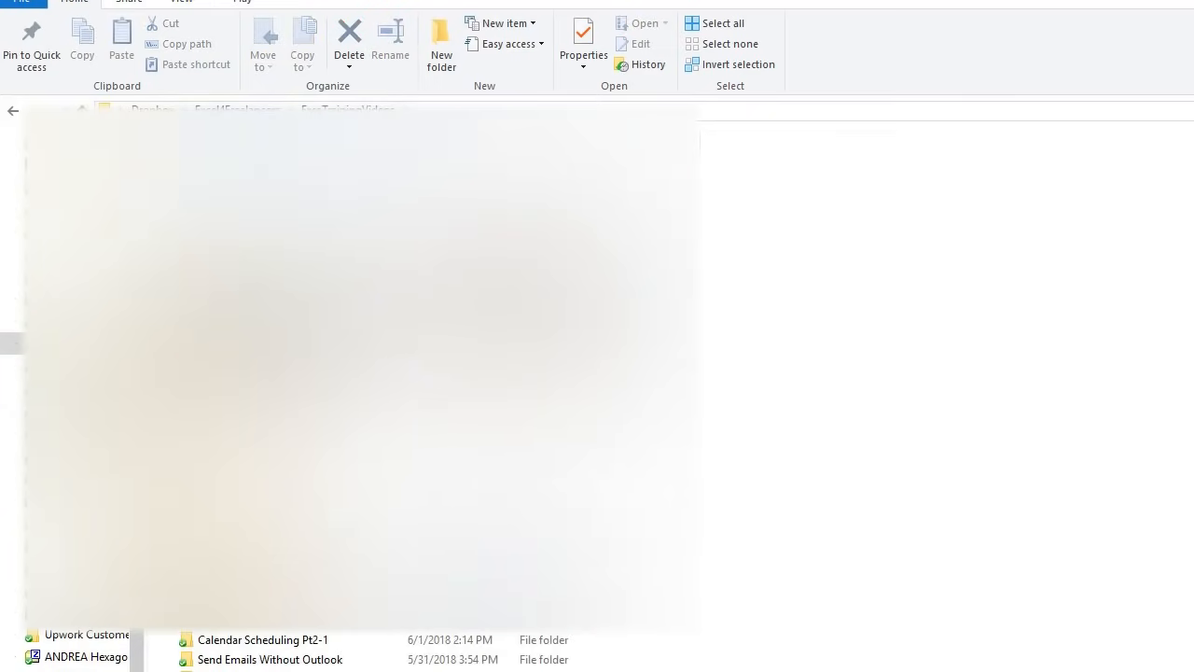
double_click(252, 171)
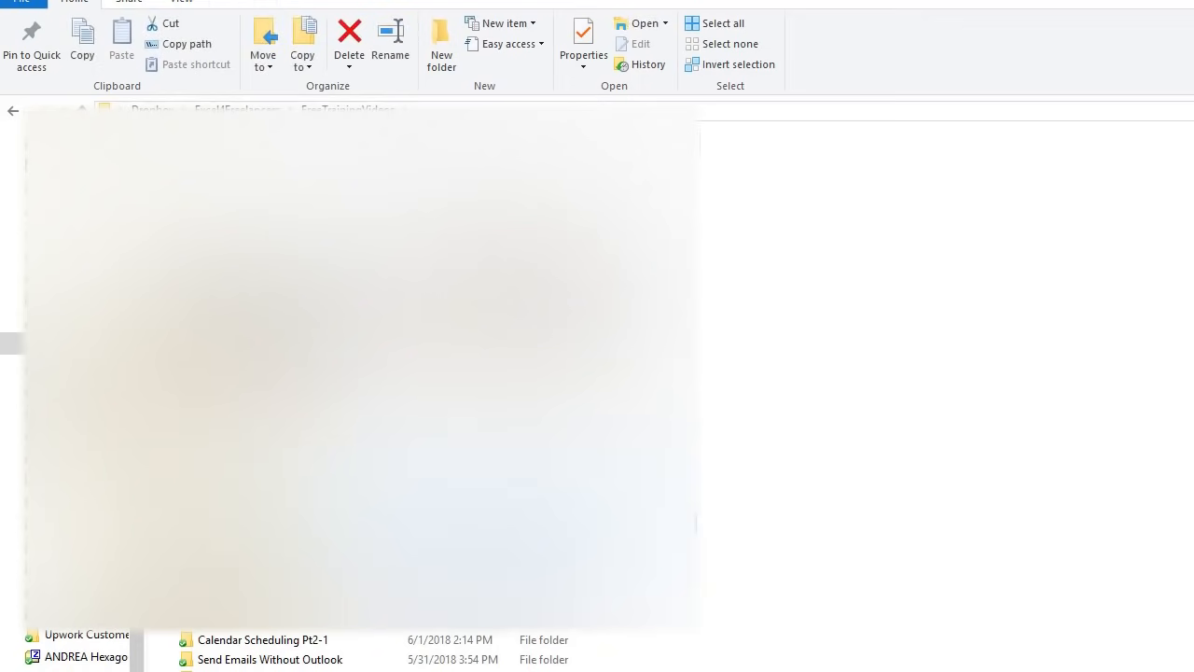
left_click(224, 174)
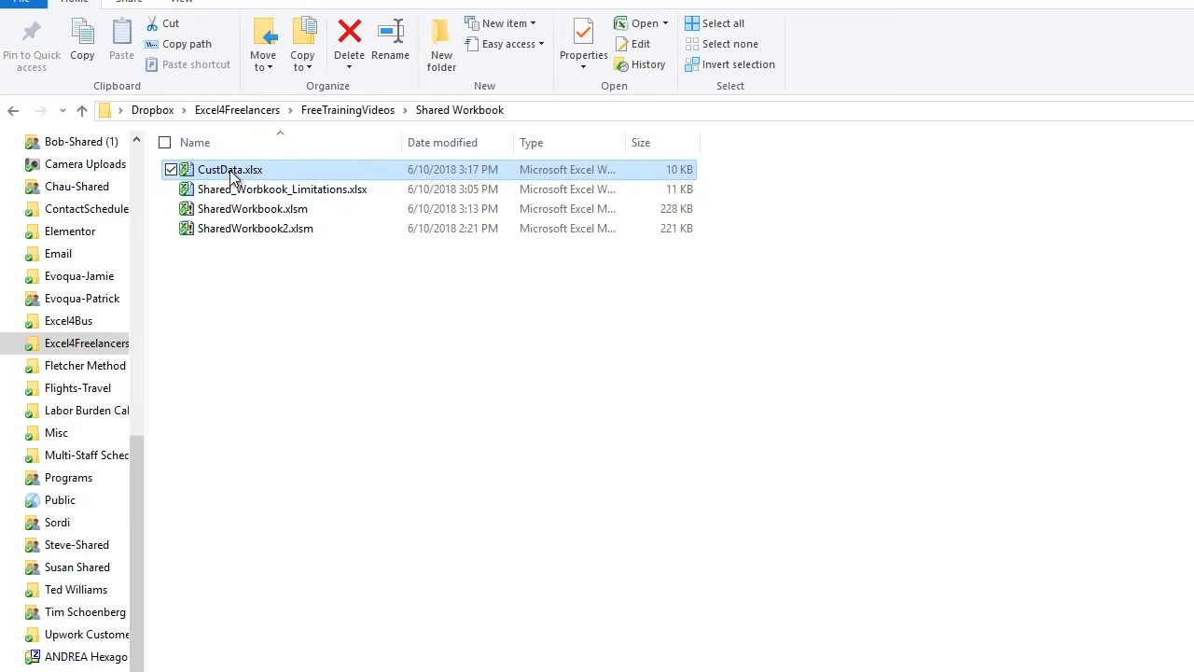
double_click(231, 177)
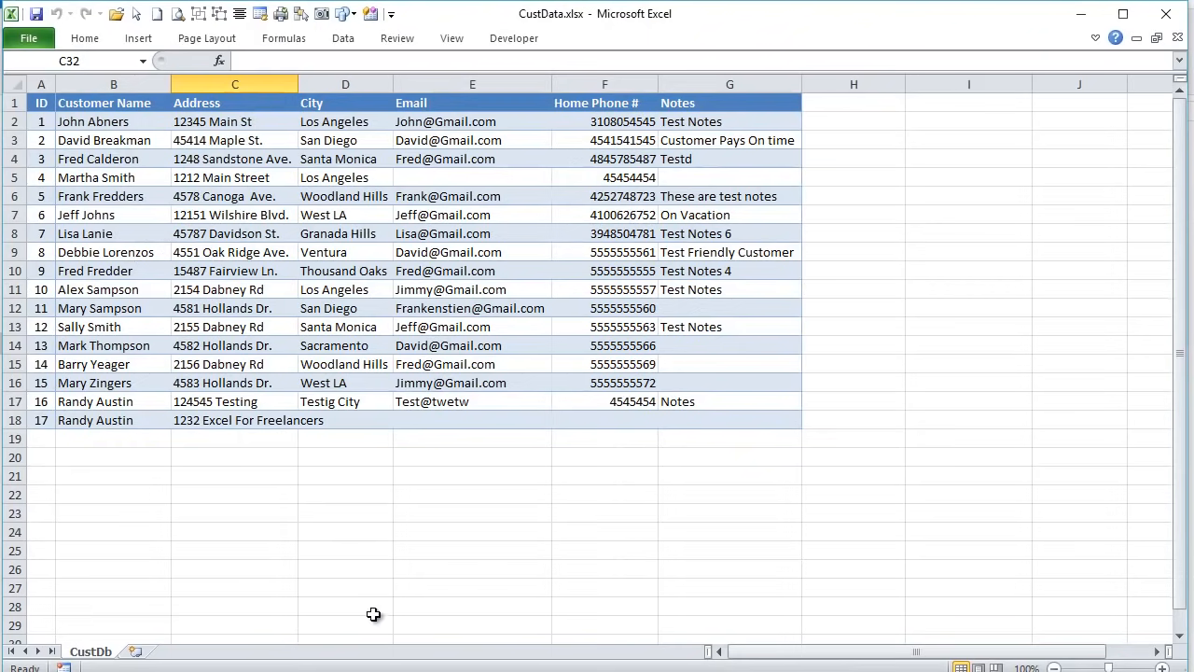
- Select the CustData customer records in columns A to F, then close that workbook
left_click_drag(42, 106, 752, 392)
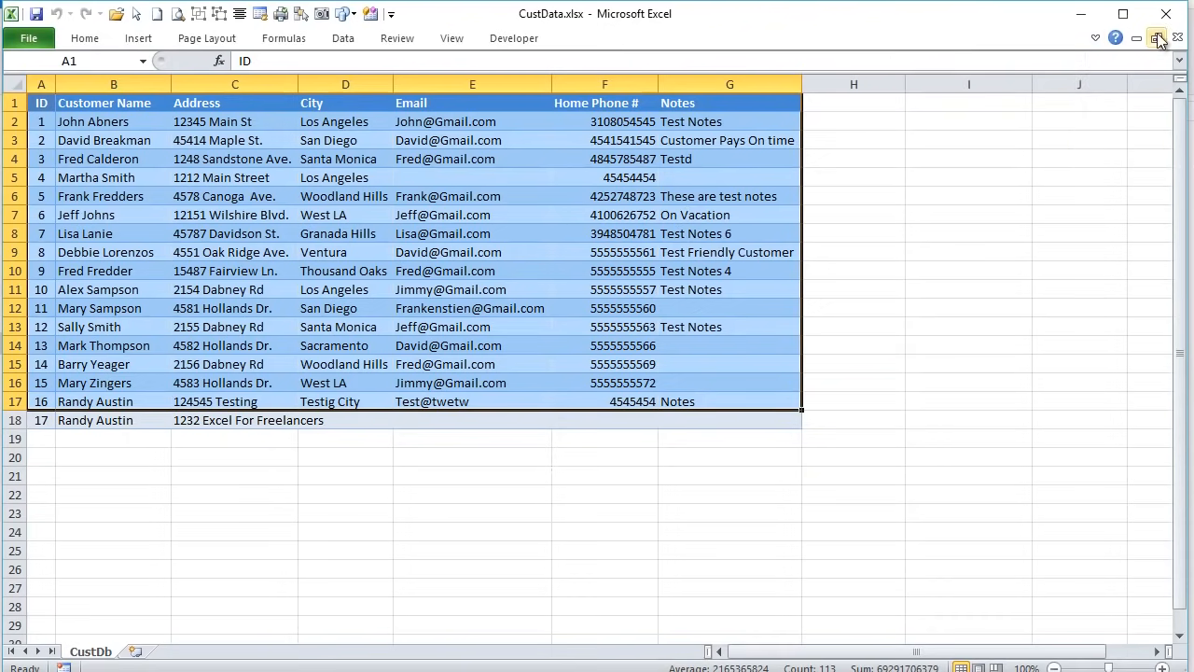
left_click_drag(242, 493, 237, 477)
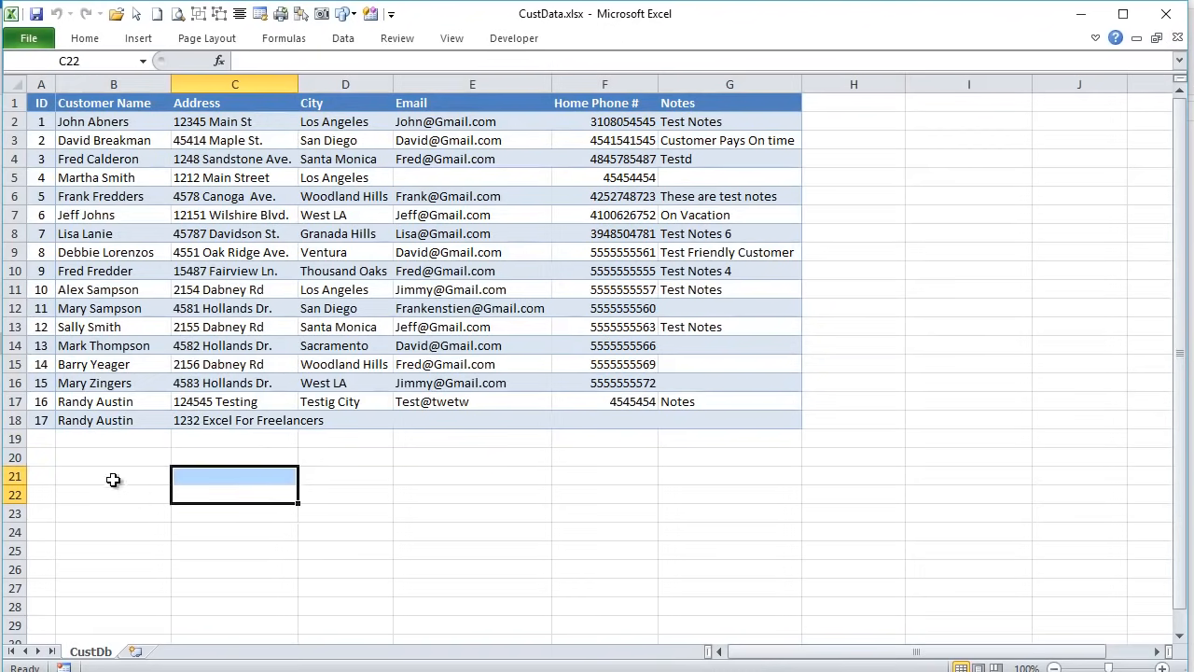
left_click_drag(47, 108, 653, 385)
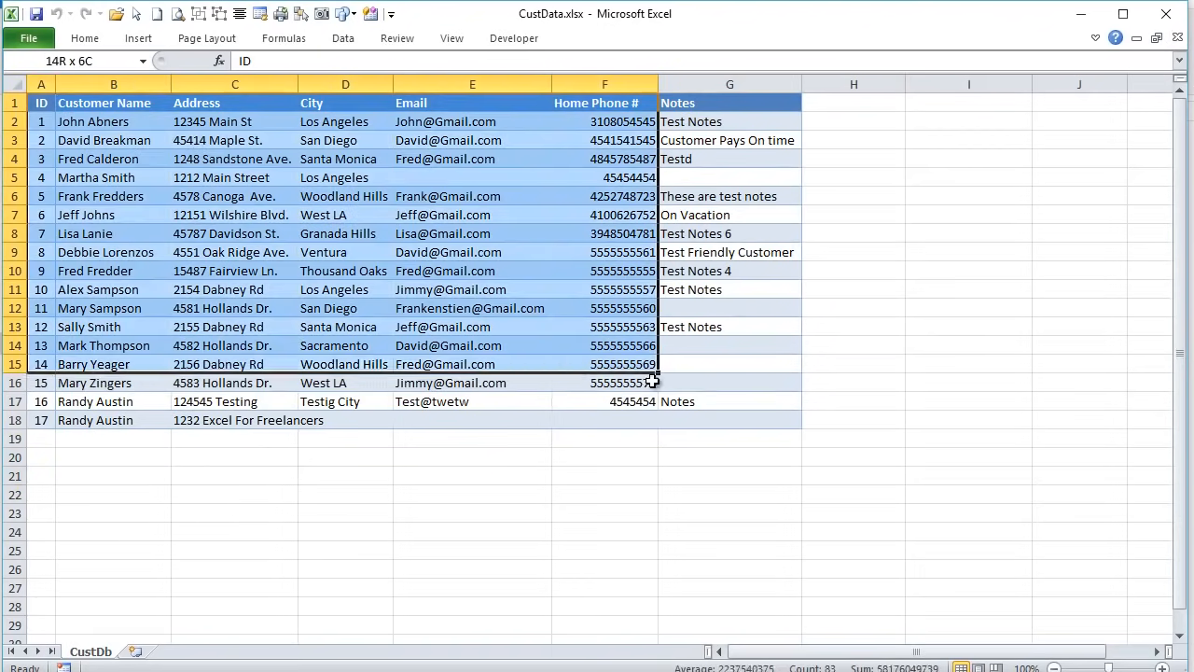
left_click(1176, 37)
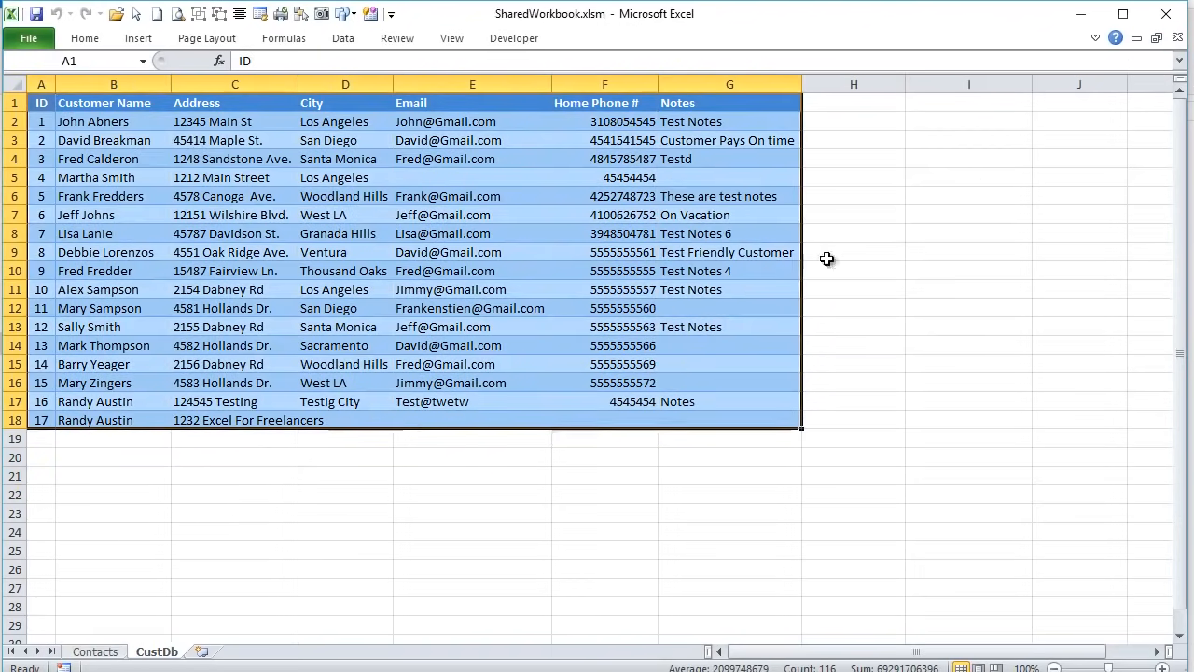
- On the Contacts sheet, start a new contact and enter the contact's full name
left_click(94, 651)
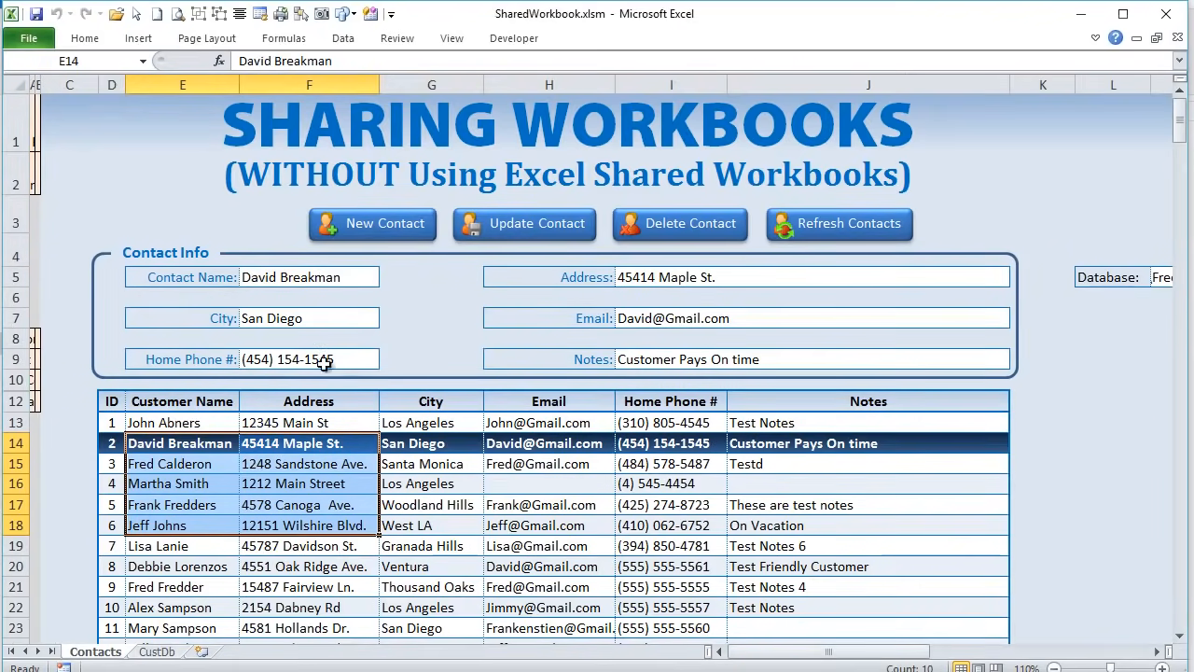
left_click(397, 231)
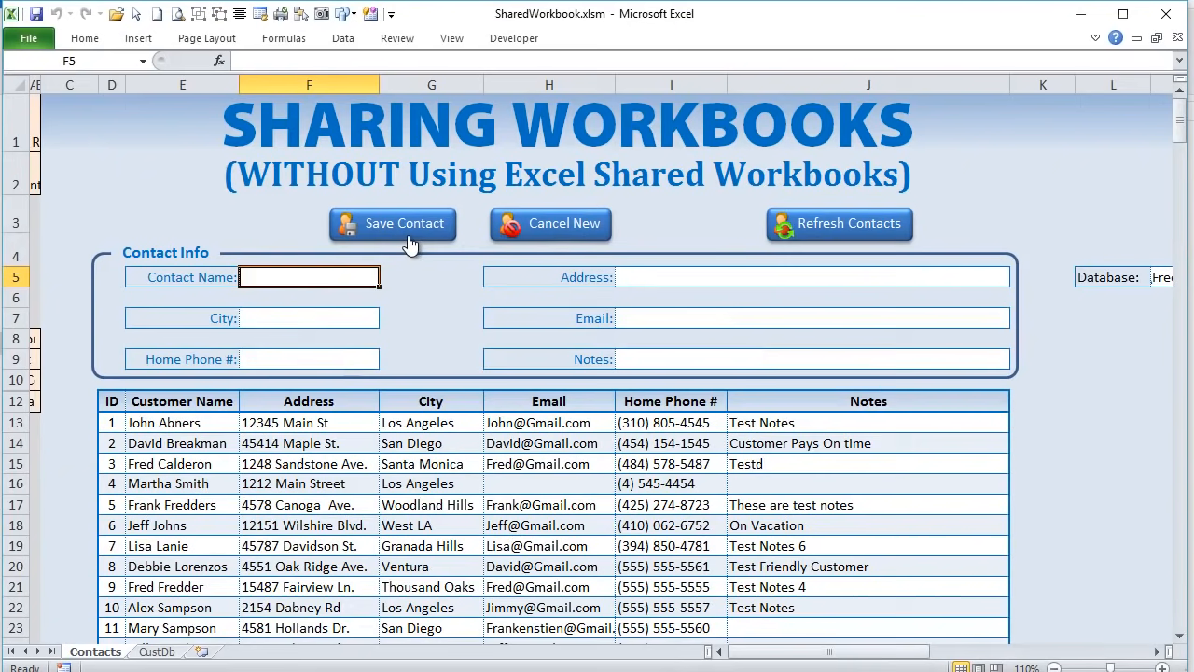
key("BackSpace")
key("BackSpace")
key("BackSpace")
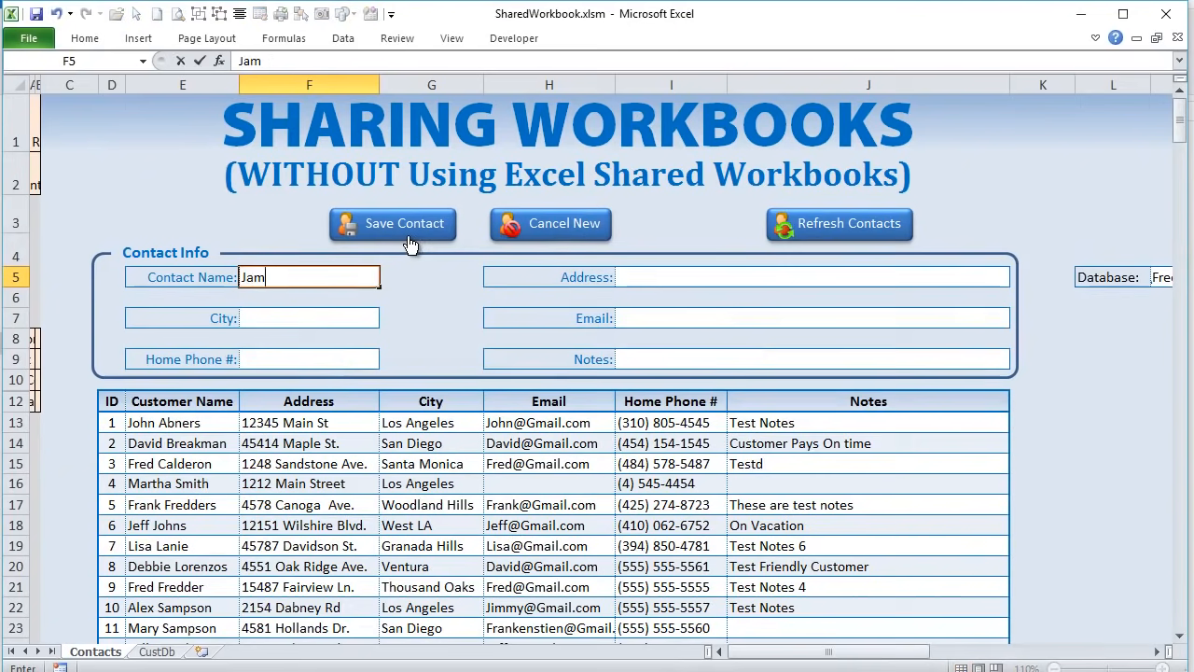
key("BackSpace")
key("BackSpace")
key("BackSpace")
key("BackSpace")
key("BackSpace")
key("BackSpace")
key("BackSpace")
key("BackSpace")
key("Tab")
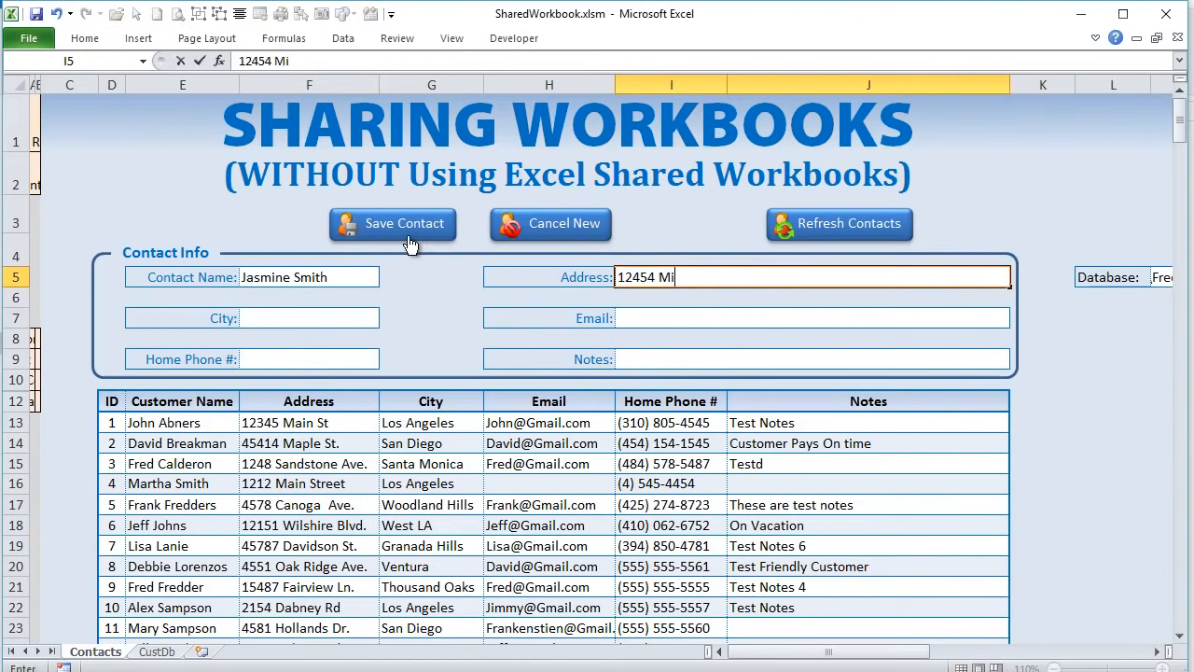
- Fill in the new contact's street address and the city Los Angeles
key("Tab")
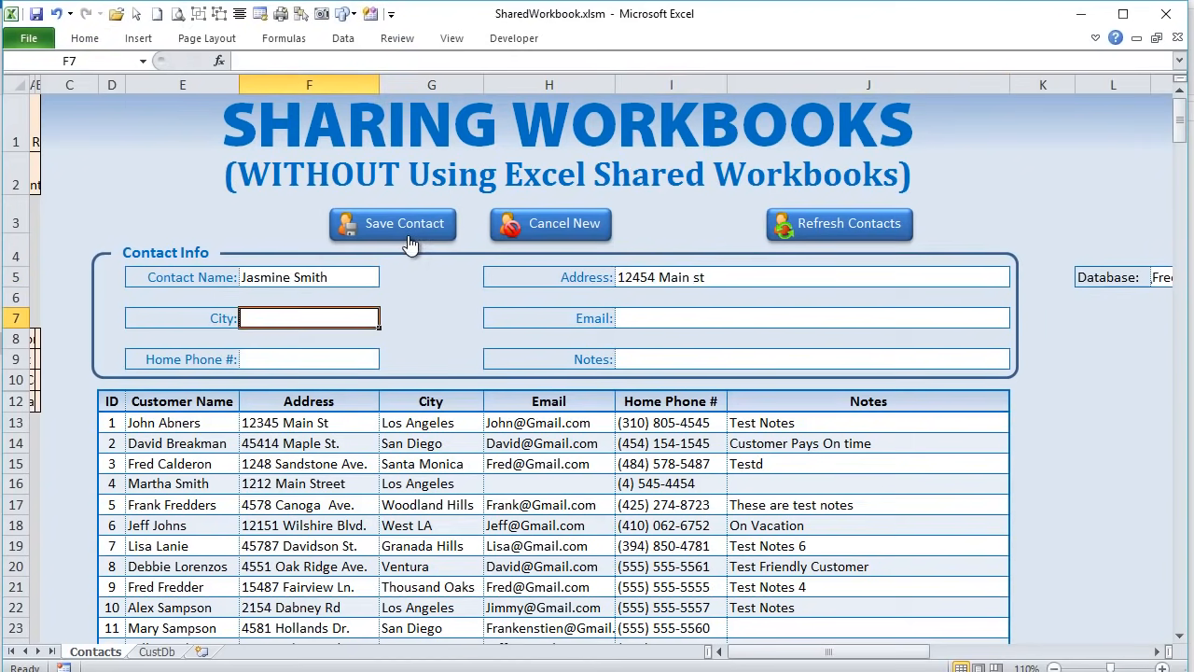
type("Los Angeles")
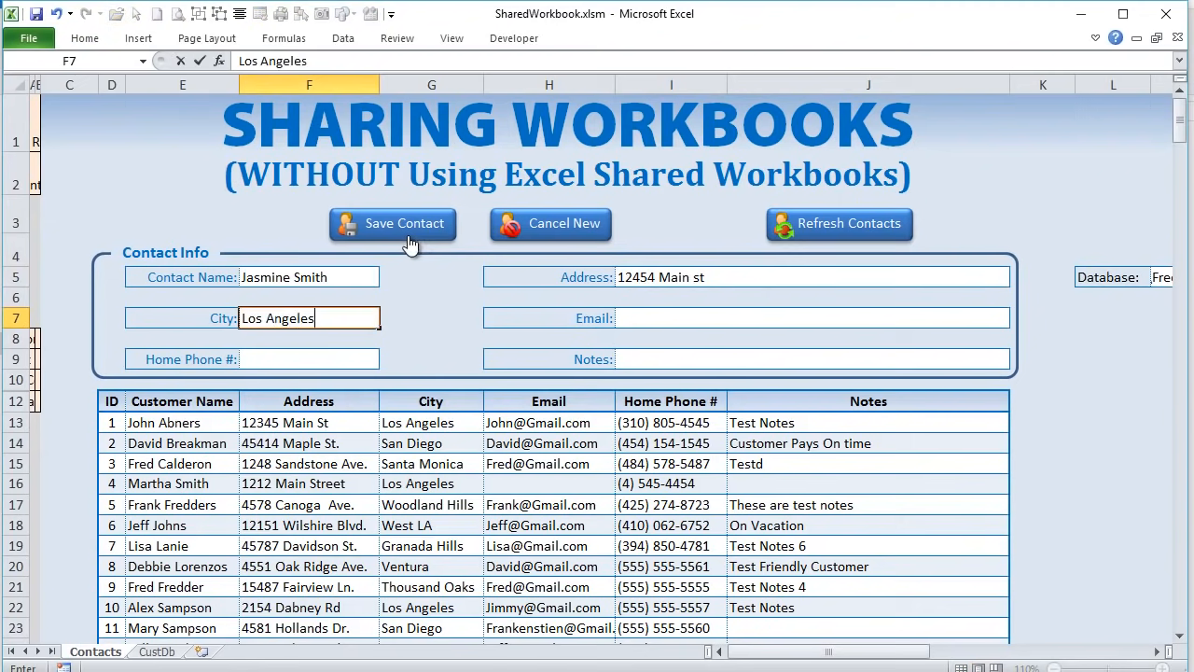
key("Tab")
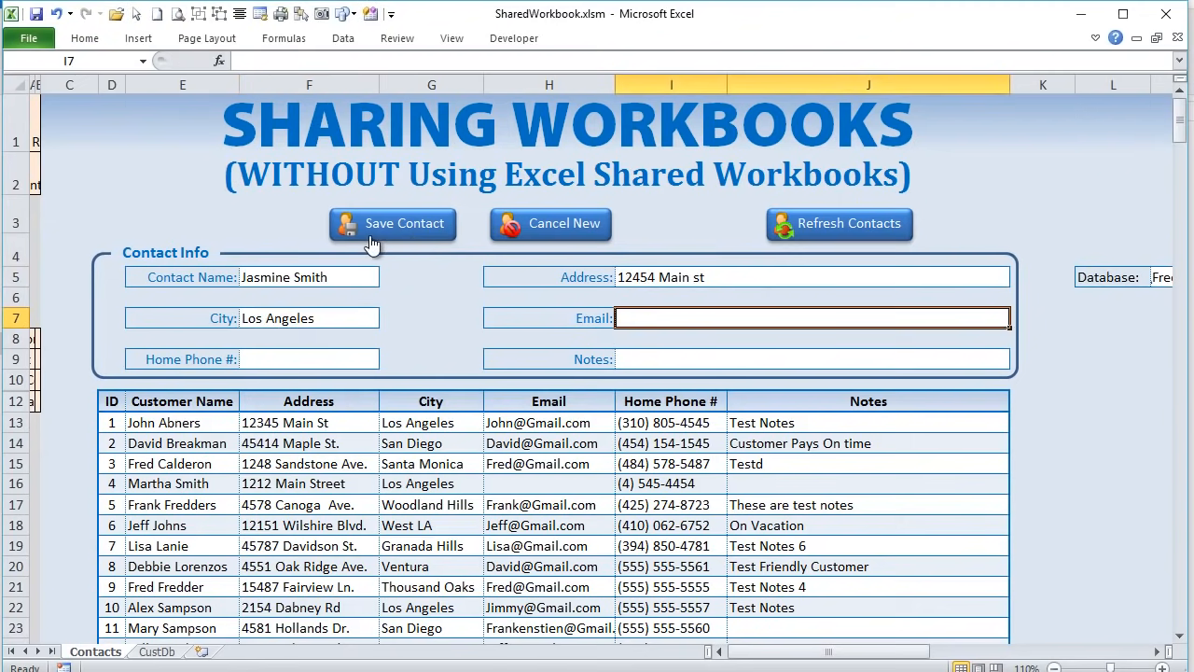
- Select the newly added row 30 contact to check it, then go to the File info page
scroll(411, 430, "down", 3)
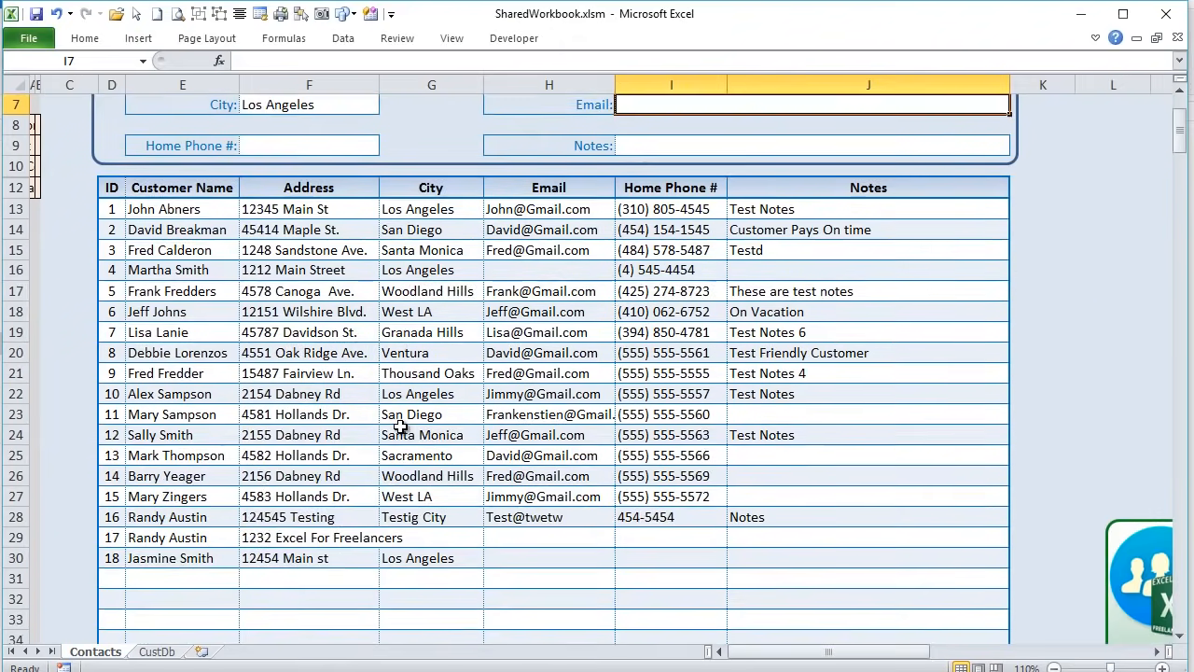
left_click_drag(186, 496, 388, 501)
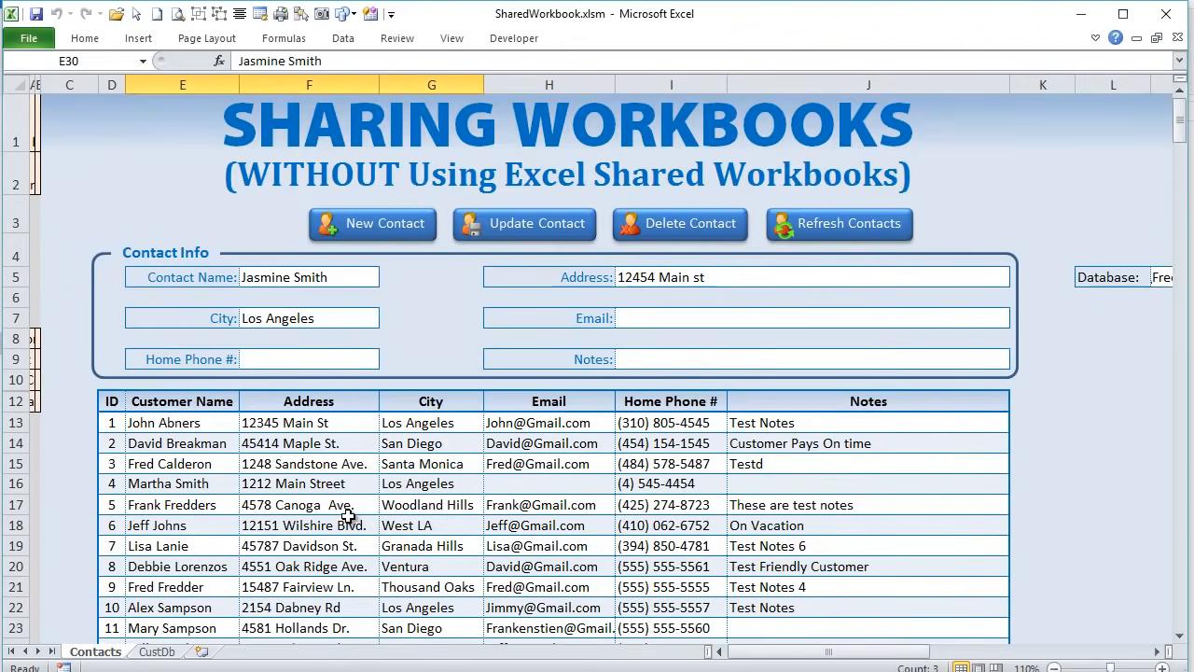
scroll(347, 516, "down", 3)
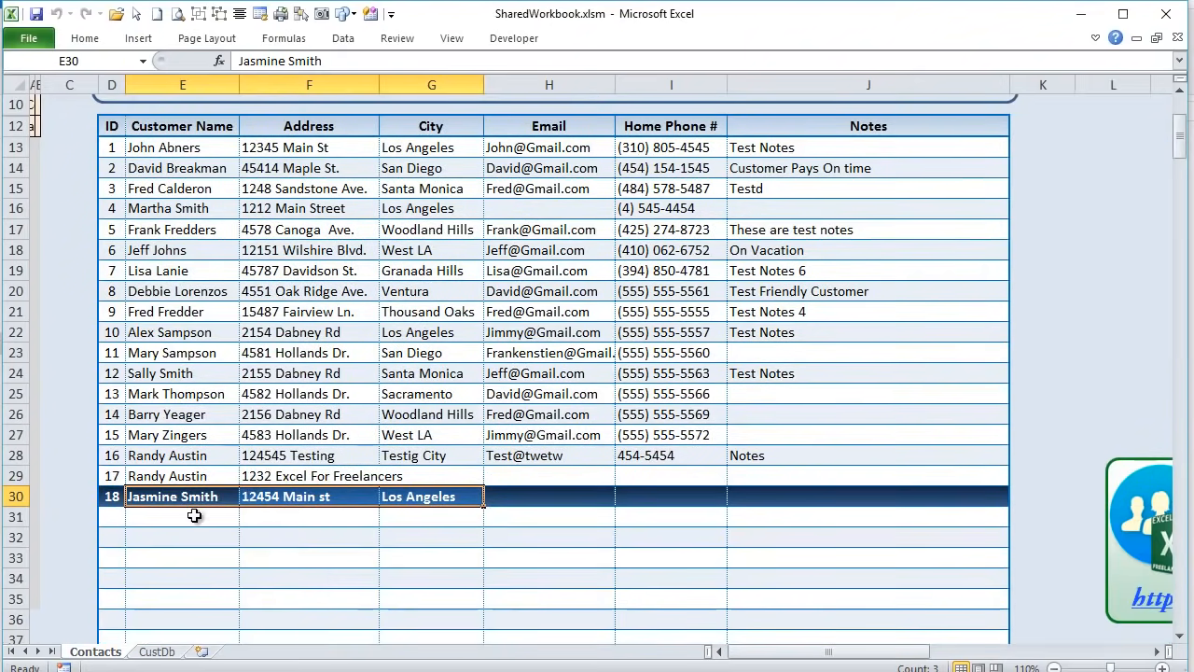
scroll(234, 490, "up", 2)
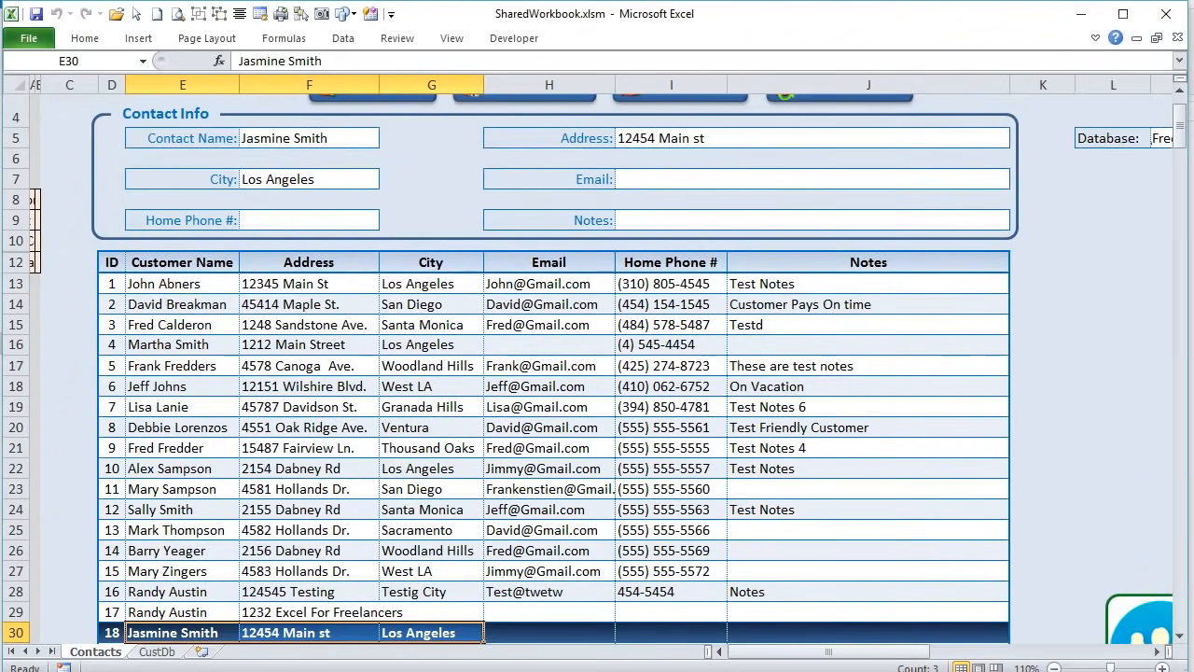
left_click(29, 42)
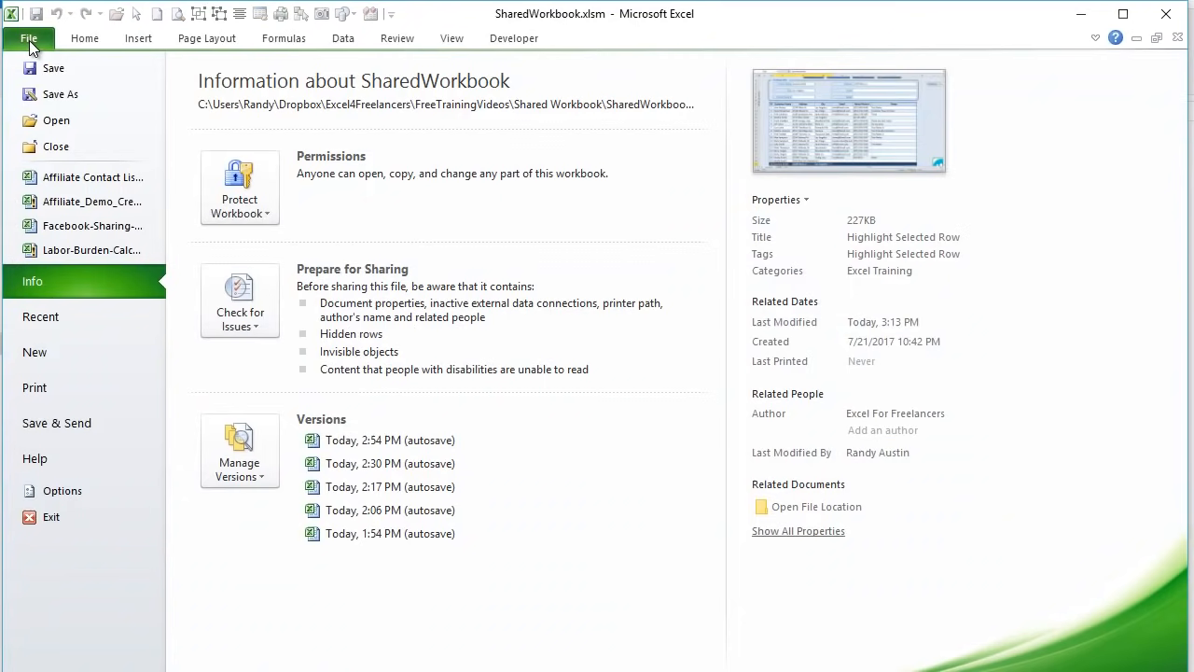
- Open CustData.xlsx from recent workbooks and select the new ID 18 record in row 19
left_click(112, 312)
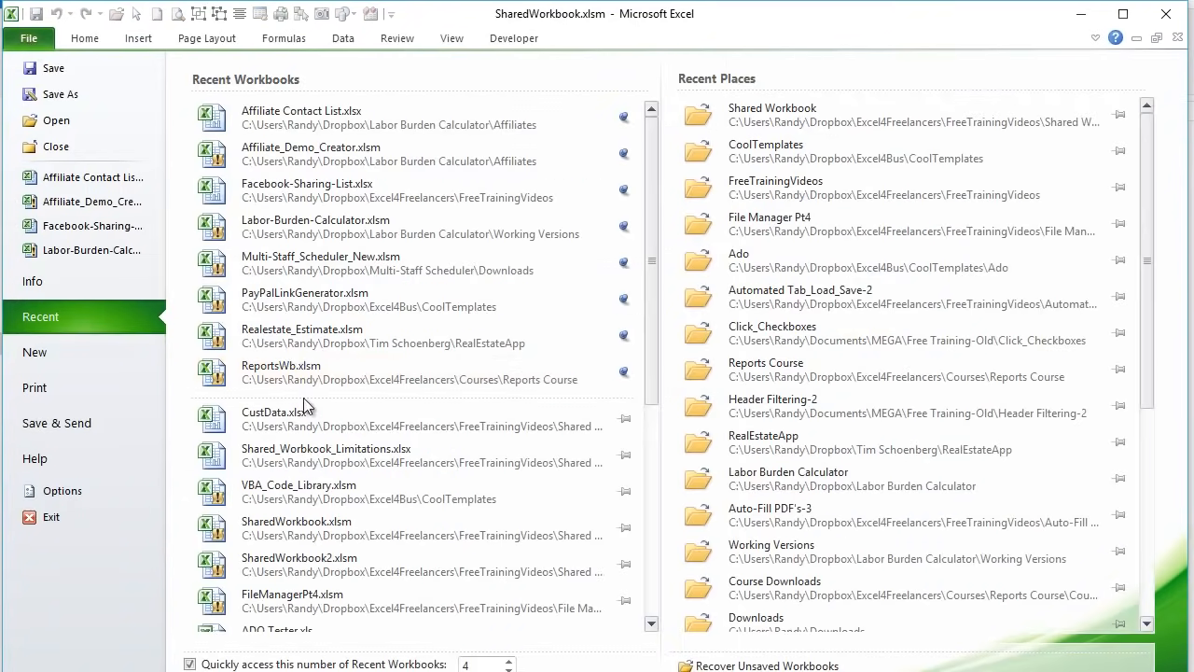
left_click(338, 431)
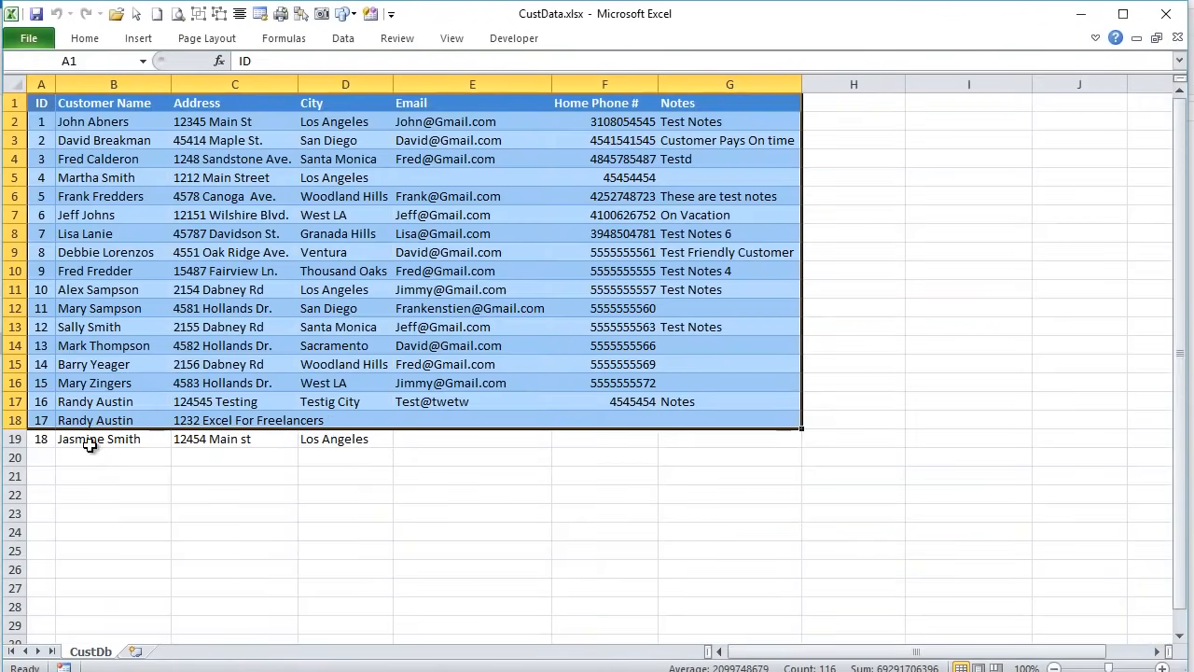
left_click(93, 439)
left_click_drag(41, 440, 338, 439)
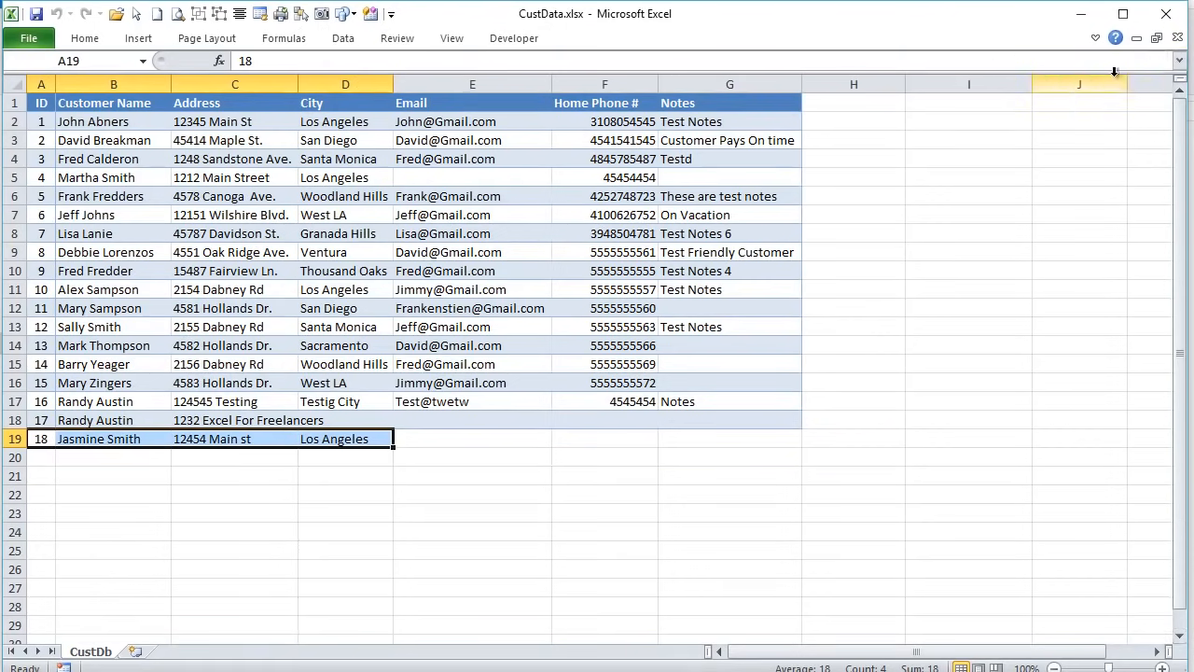
- Close the CustData.xlsx workbook
left_click(1176, 39)
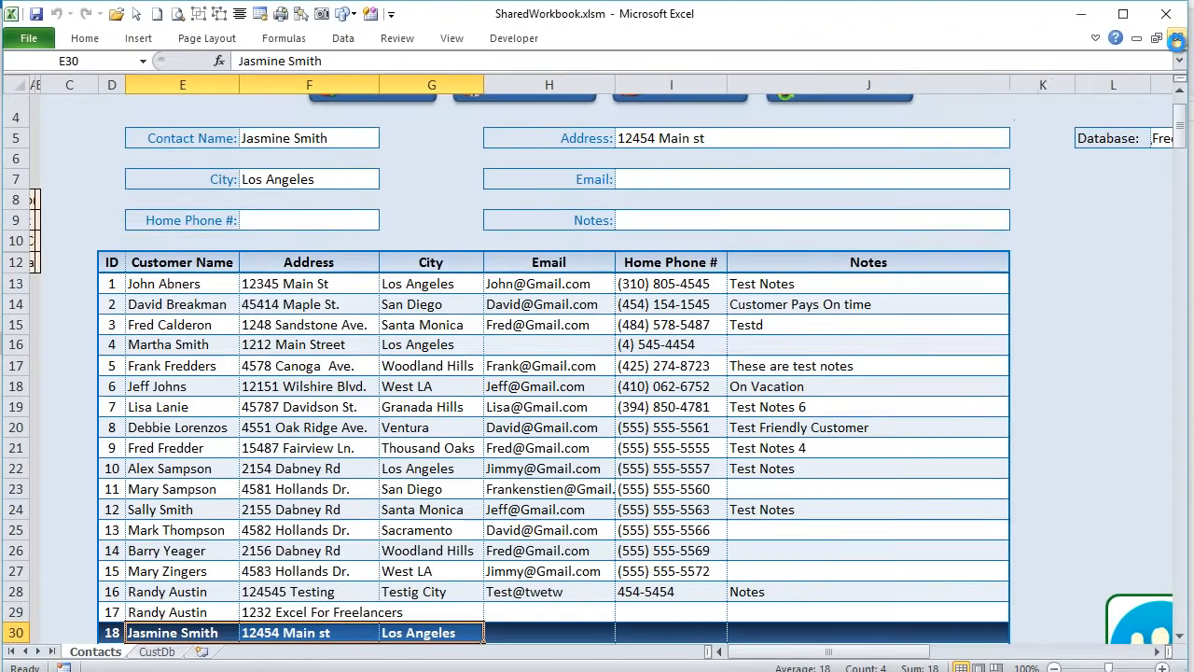
scroll(487, 425, "up", 1)
scroll(490, 422, "down", 2)
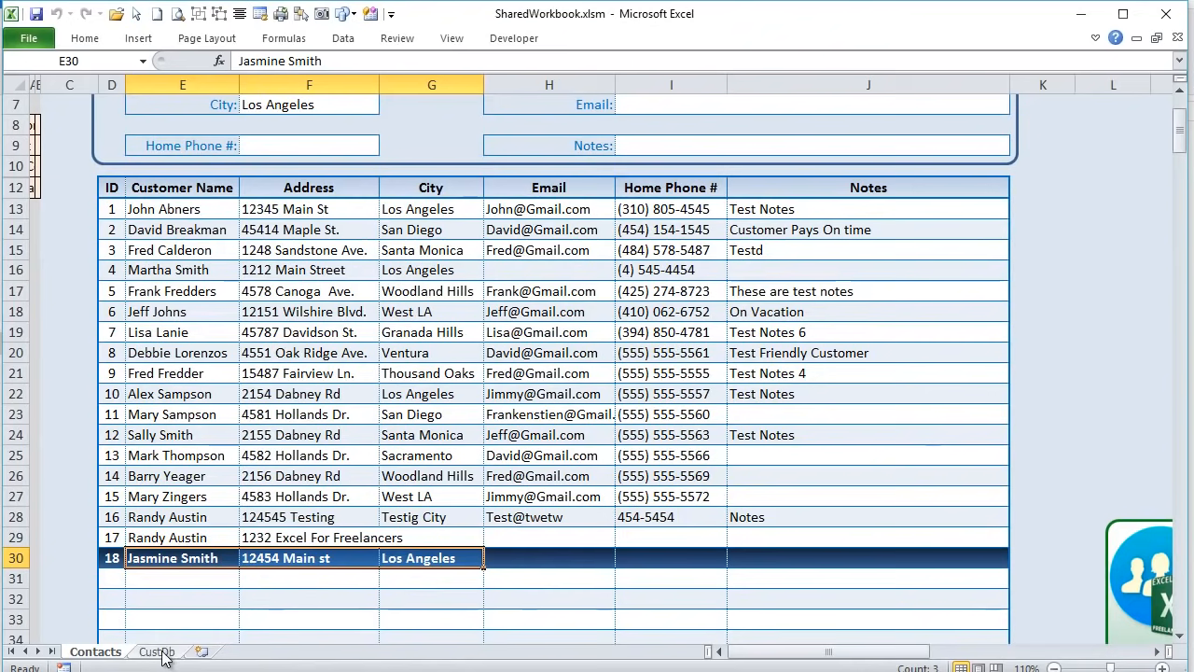
- Select rows in the Contacts table to load three different contacts into the form
left_click_drag(299, 413, 287, 475)
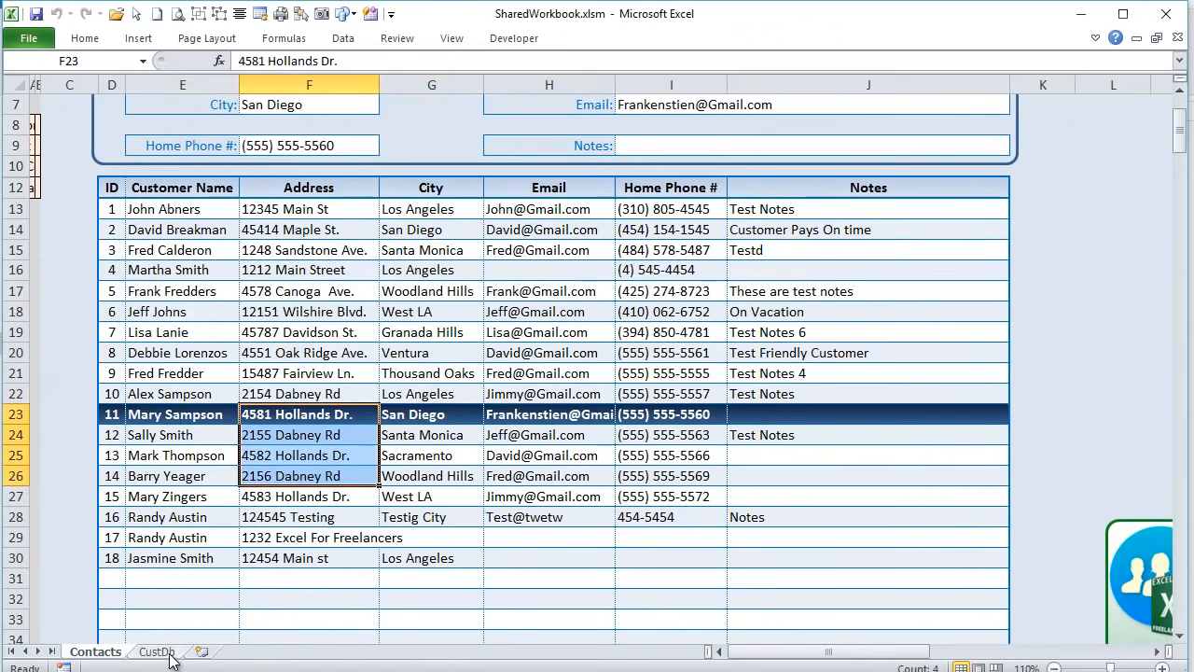
scroll(163, 567, "up", 2)
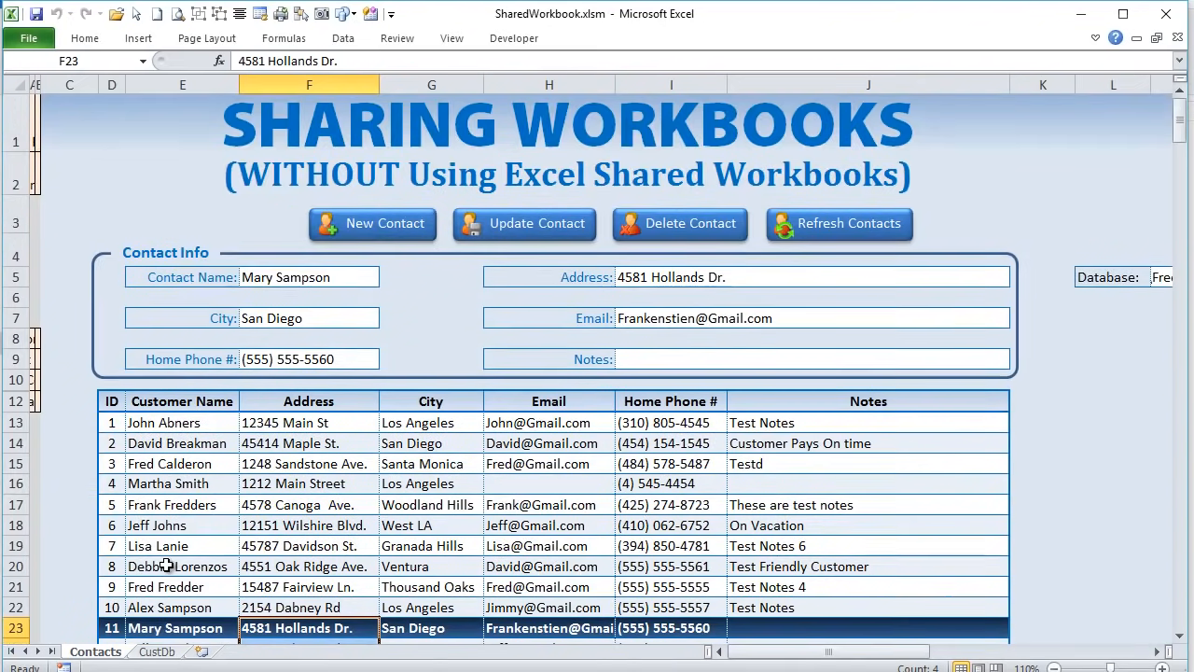
left_click_drag(139, 420, 549, 608)
scroll(547, 594, "down", 3)
scroll(507, 515, "up", 1)
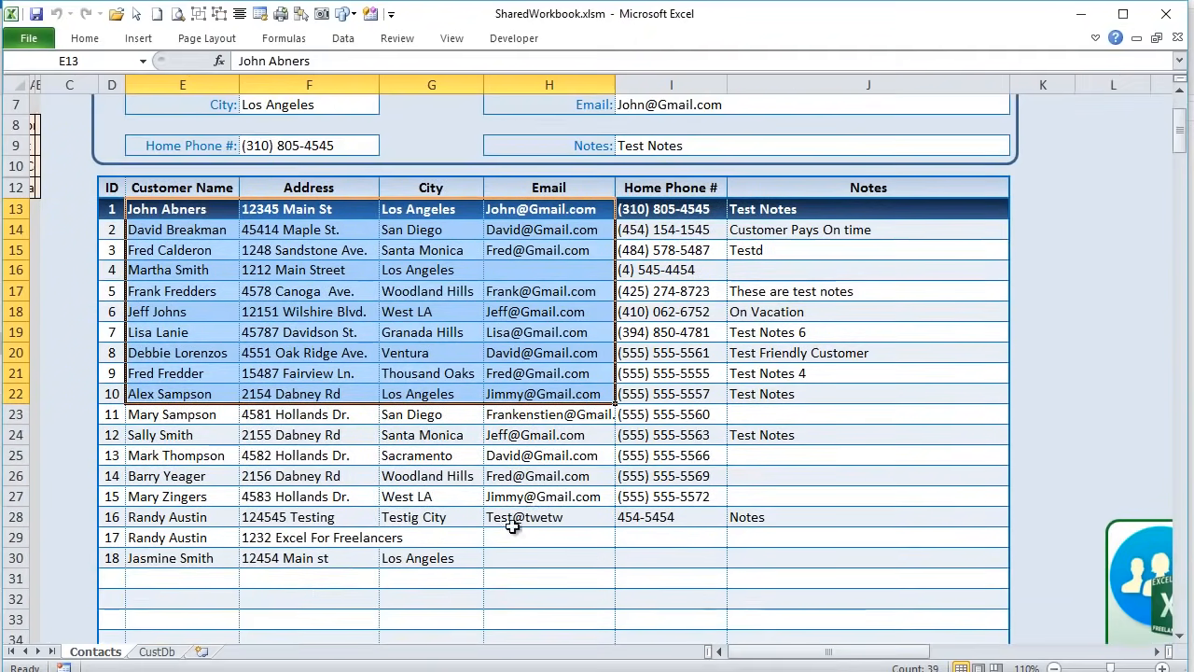
left_click_drag(856, 543, 113, 379)
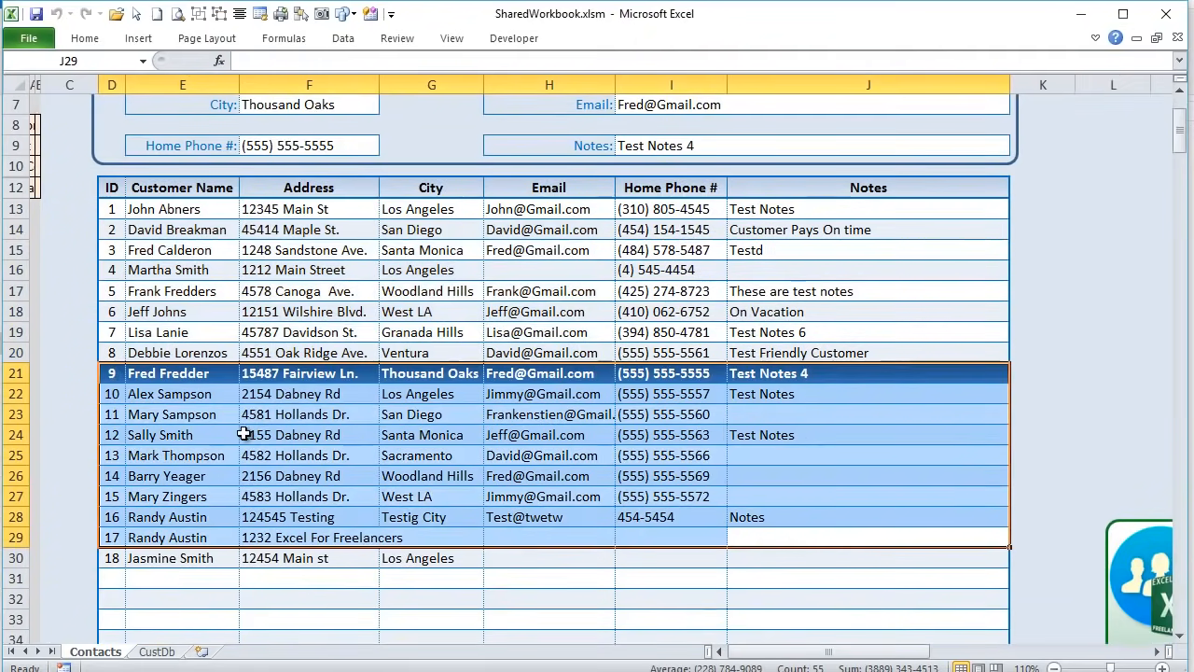
scroll(250, 420, "up", 2)
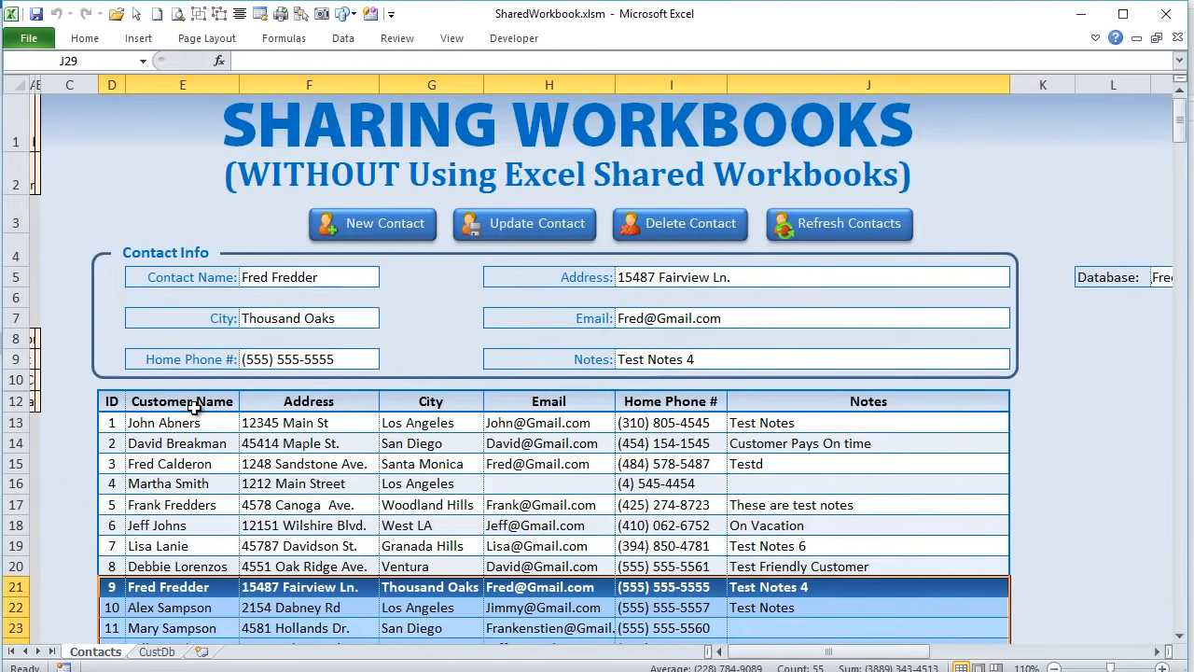
scroll(193, 407, "down", 2)
scroll(193, 407, "up", 2)
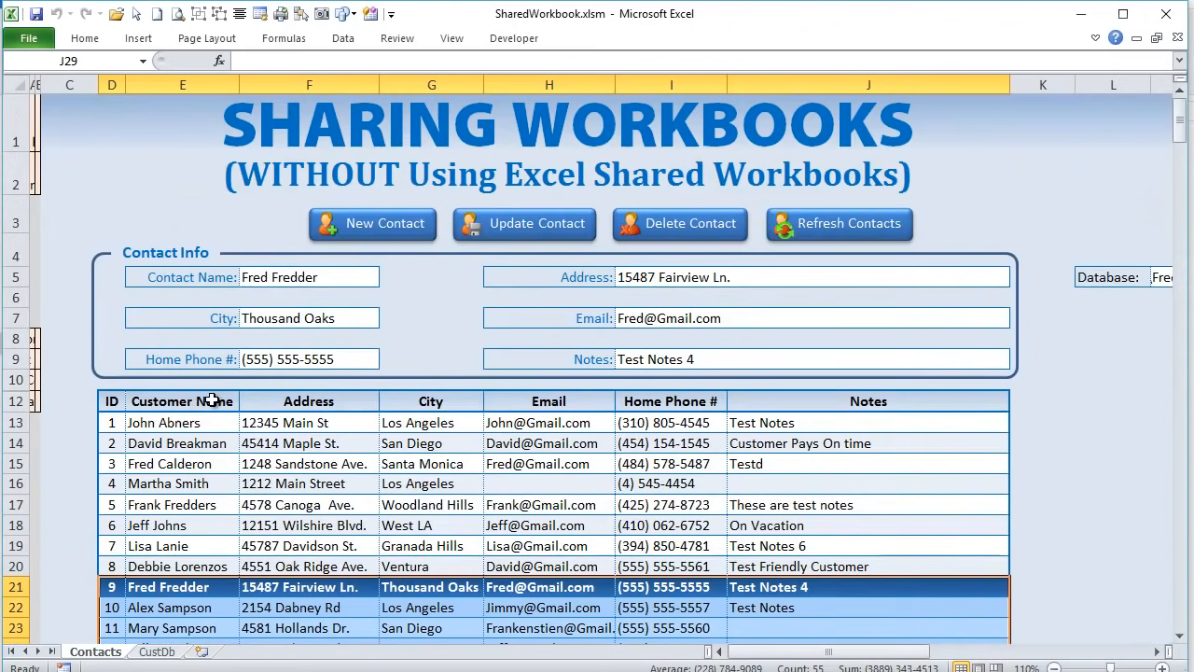
- Select the Customer Name, Address and City headings and an address range, then view CustDb
left_click(212, 402)
left_click(312, 399)
left_click(431, 403)
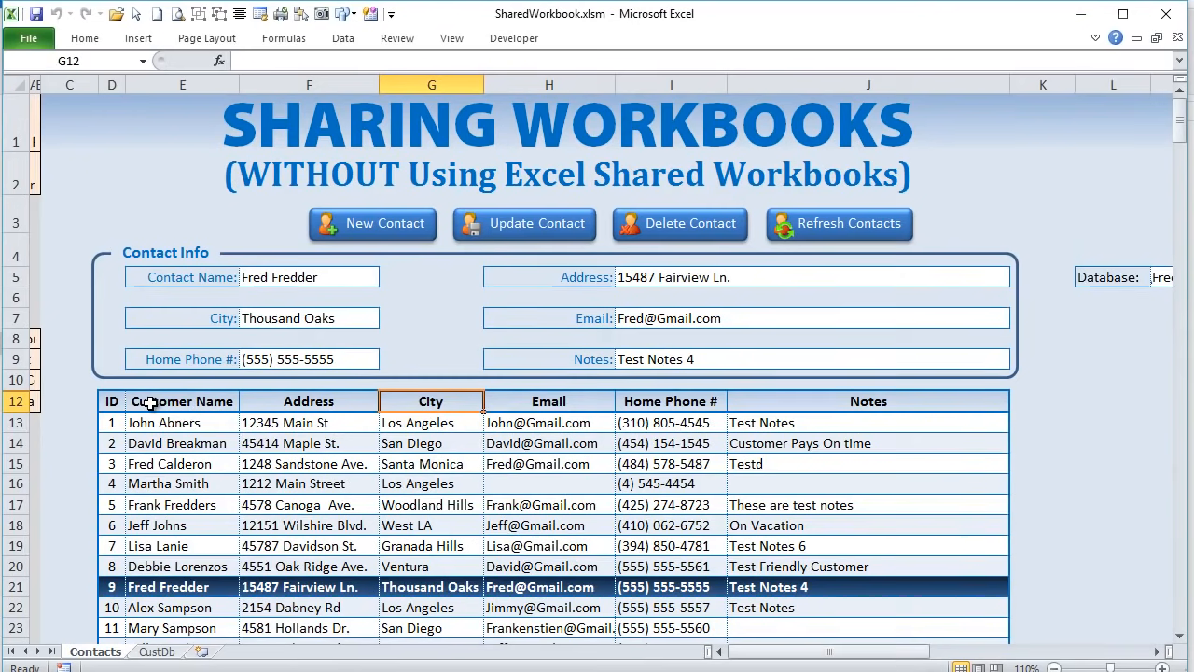
scroll(150, 402, "down", 2)
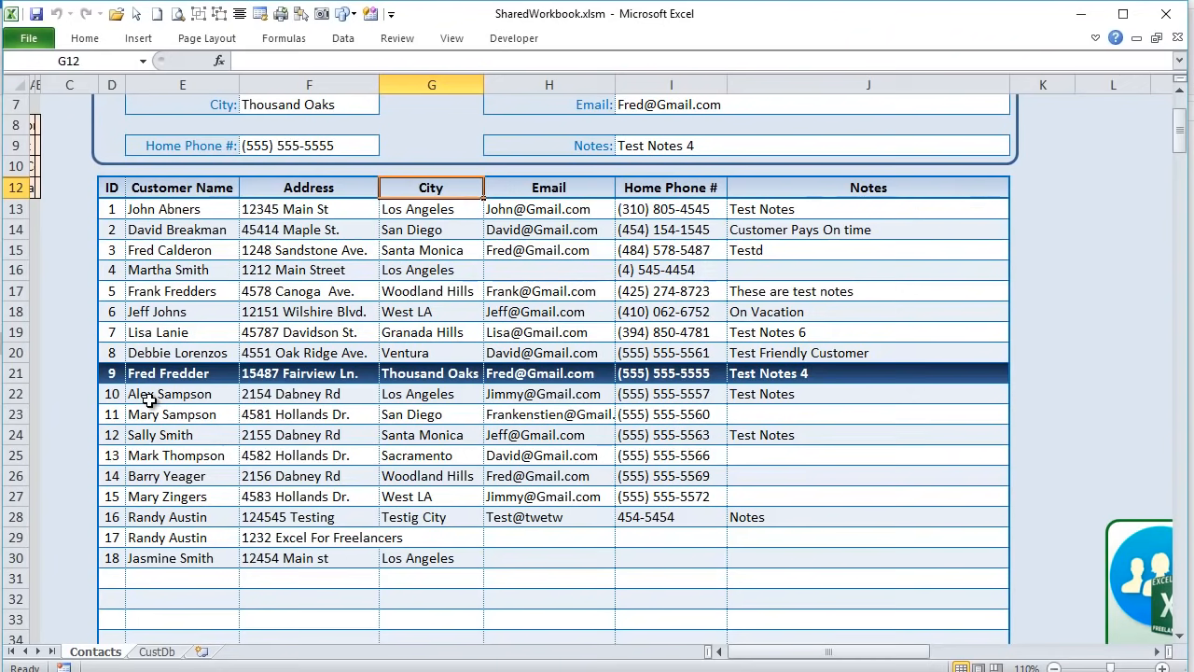
left_click_drag(276, 285, 667, 496)
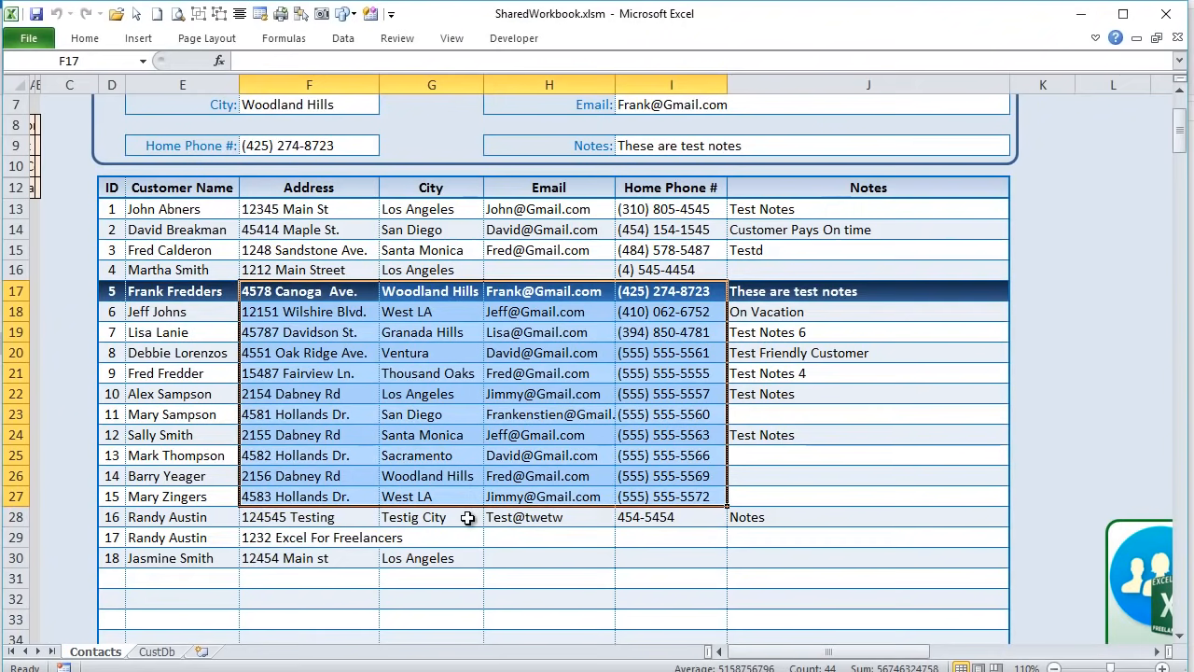
left_click(157, 651)
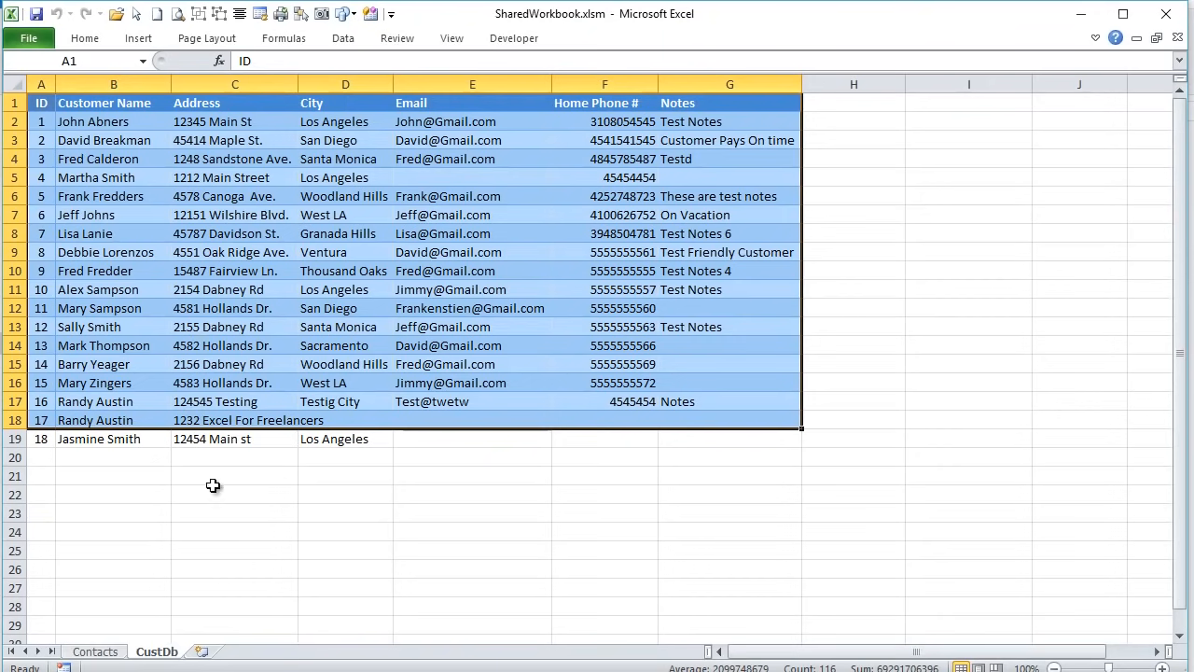
- Toggle between Contacts and CustDb, selecting A1:G19 on CustDb, ending on Contacts
left_click(118, 642)
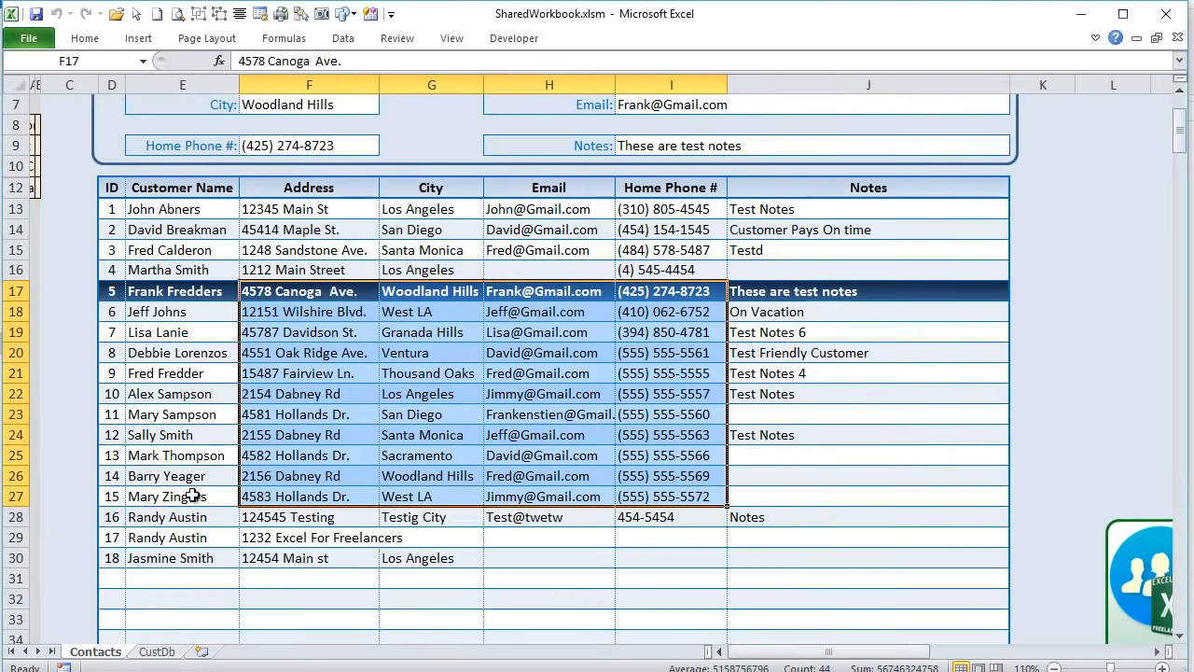
left_click(160, 652)
left_click(213, 276)
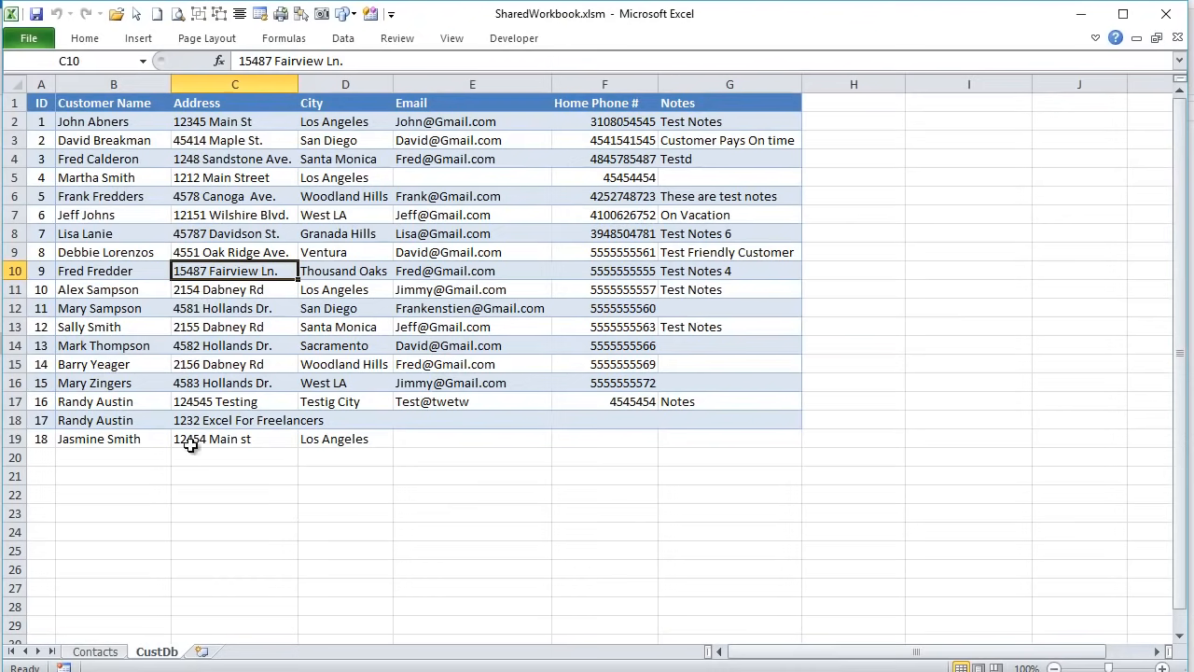
left_click(97, 652)
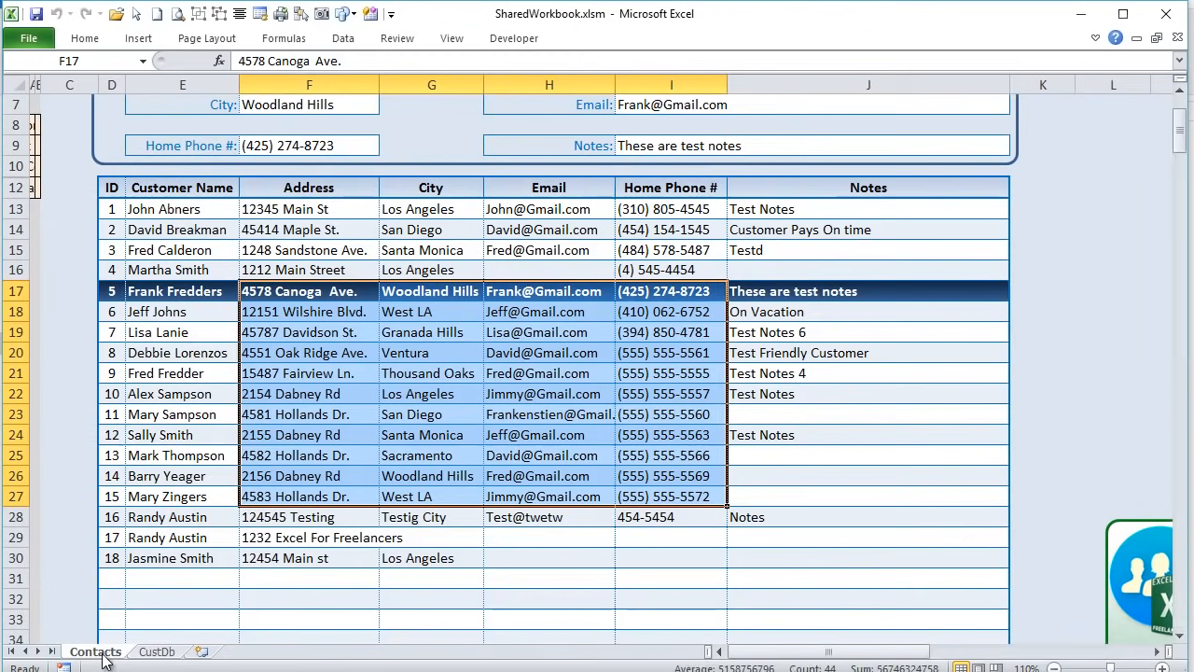
left_click(168, 655)
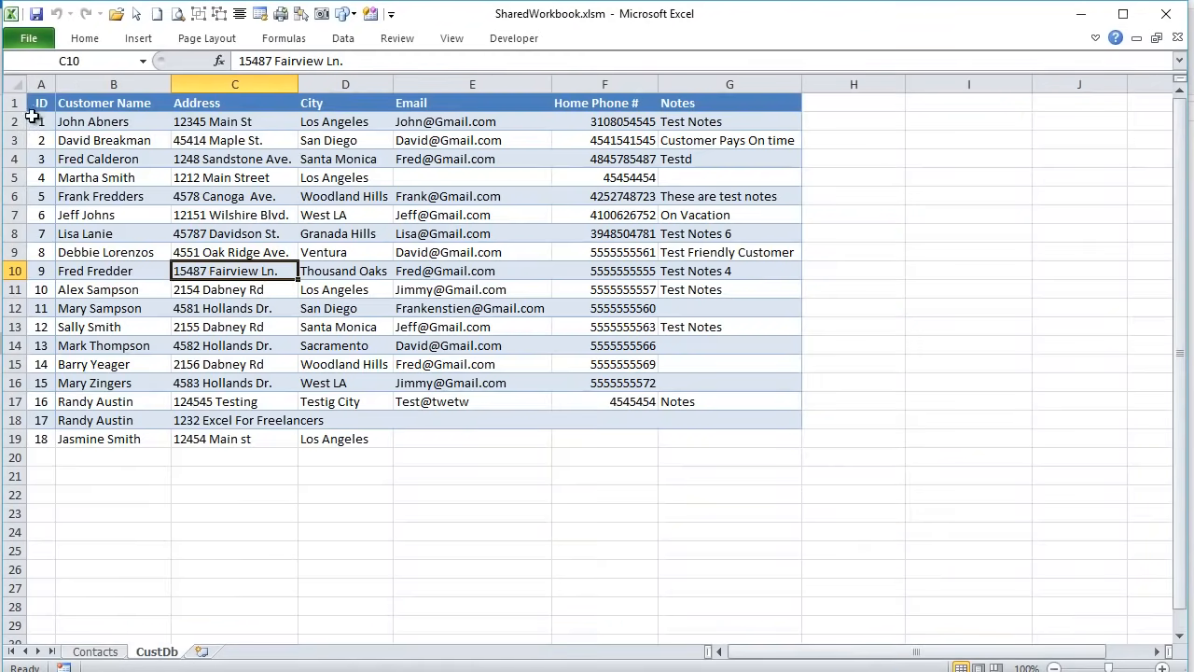
left_click_drag(49, 102, 781, 434)
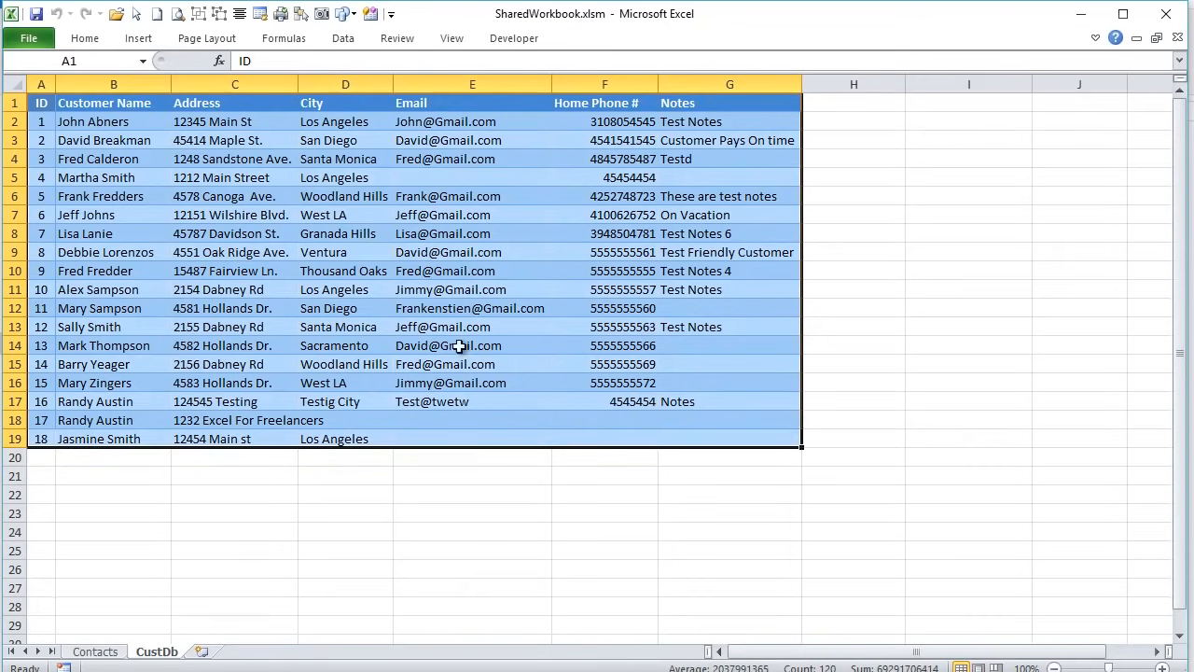
left_click(95, 651)
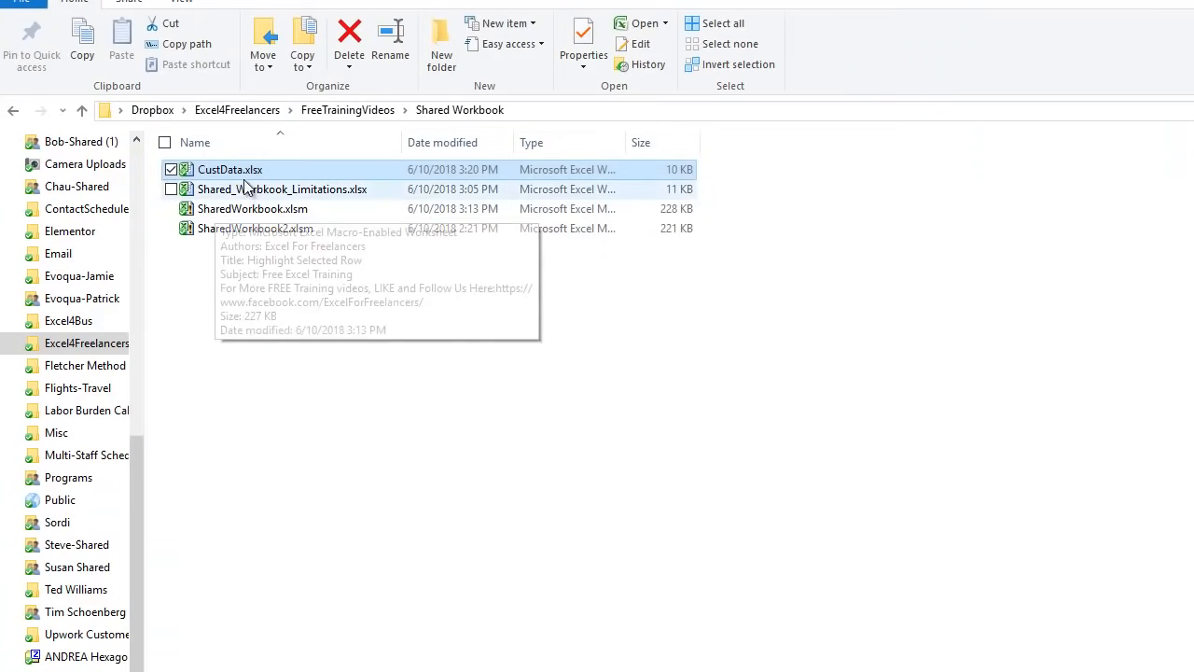
- Delete SharedWorkbook2.xlsm everywhere, turning off future delete confirmations
left_click(235, 168)
left_click(238, 196)
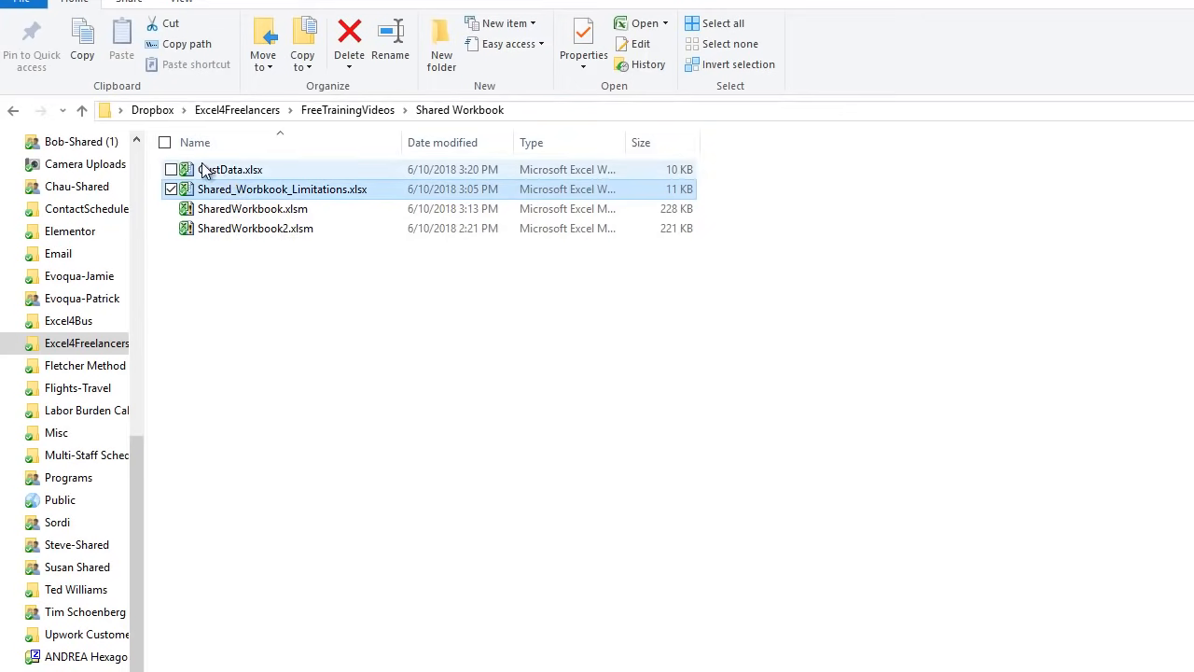
left_click(269, 230)
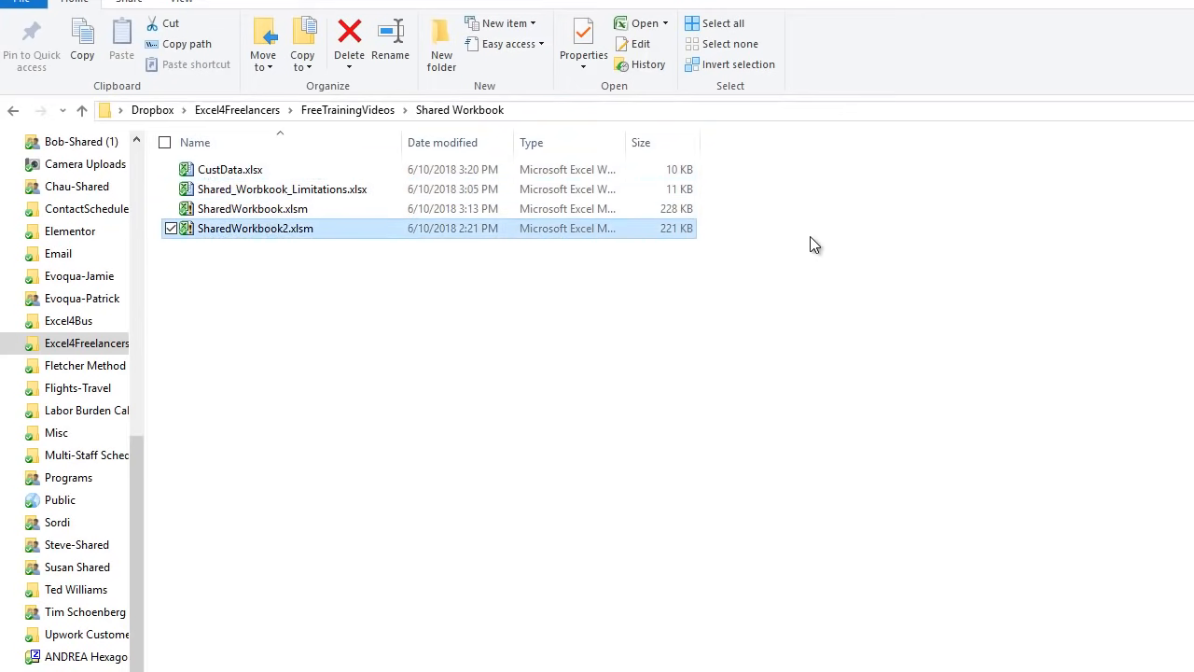
key("Delete")
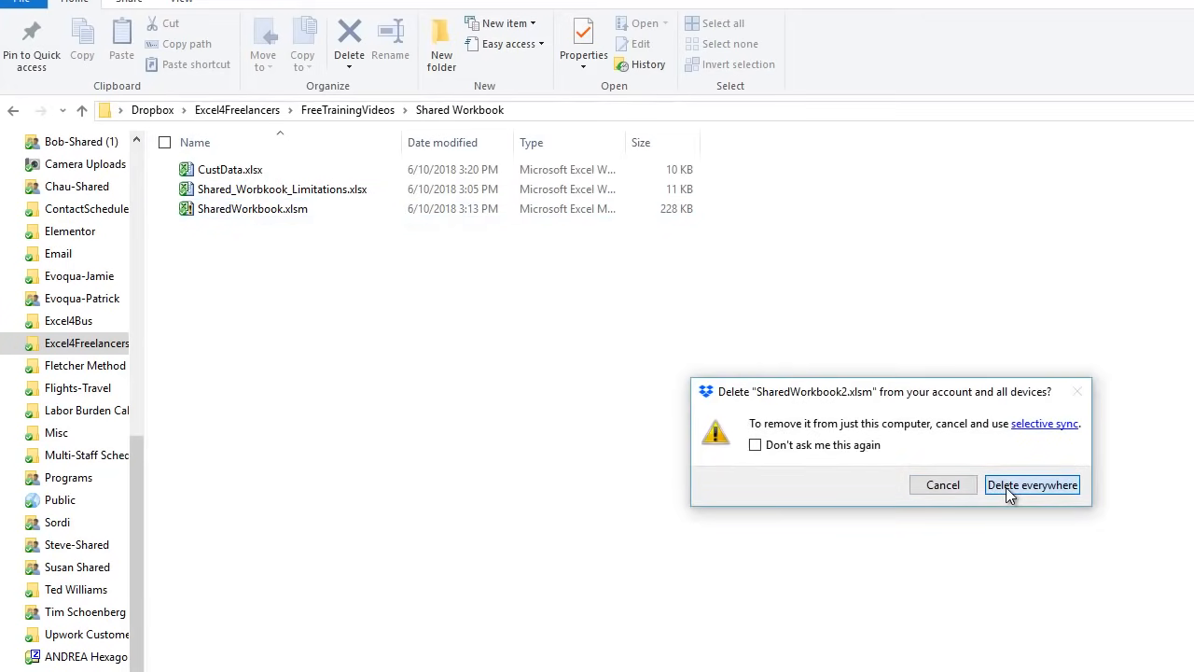
left_click(824, 446)
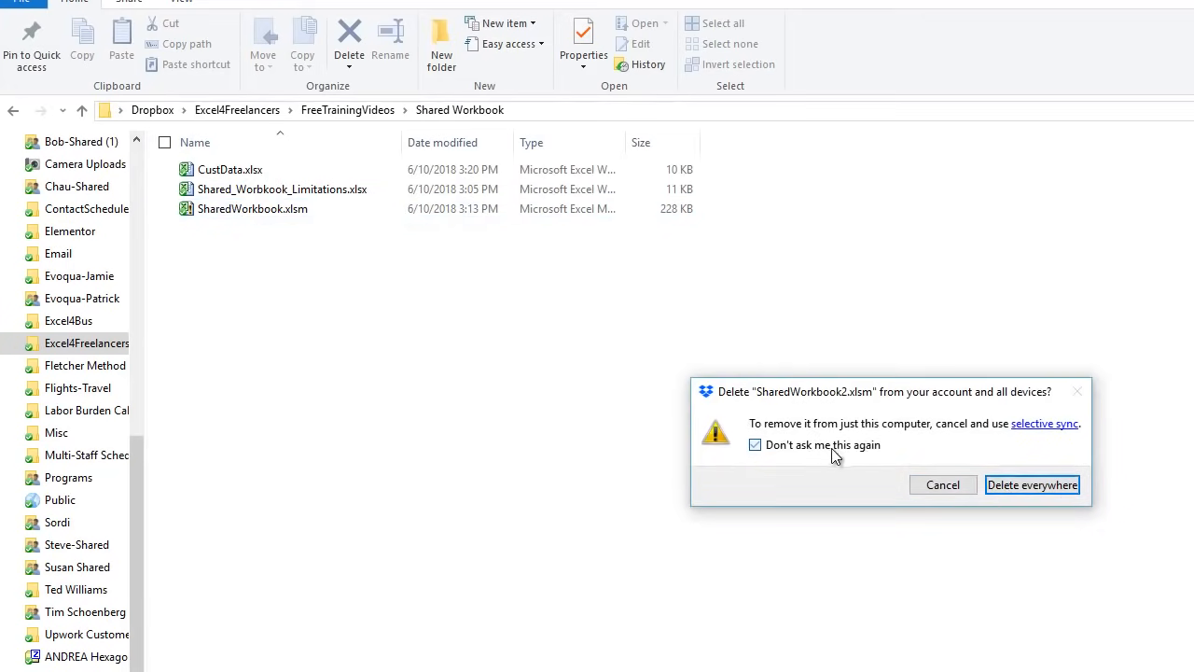
left_click(1061, 491)
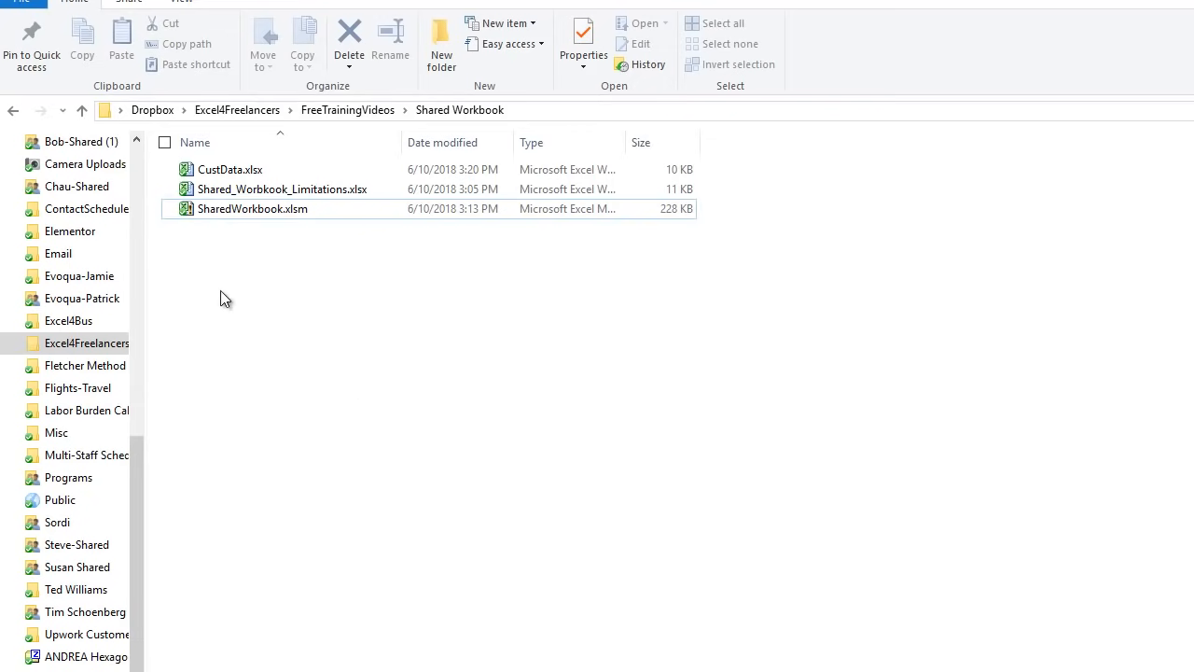
left_click(242, 211)
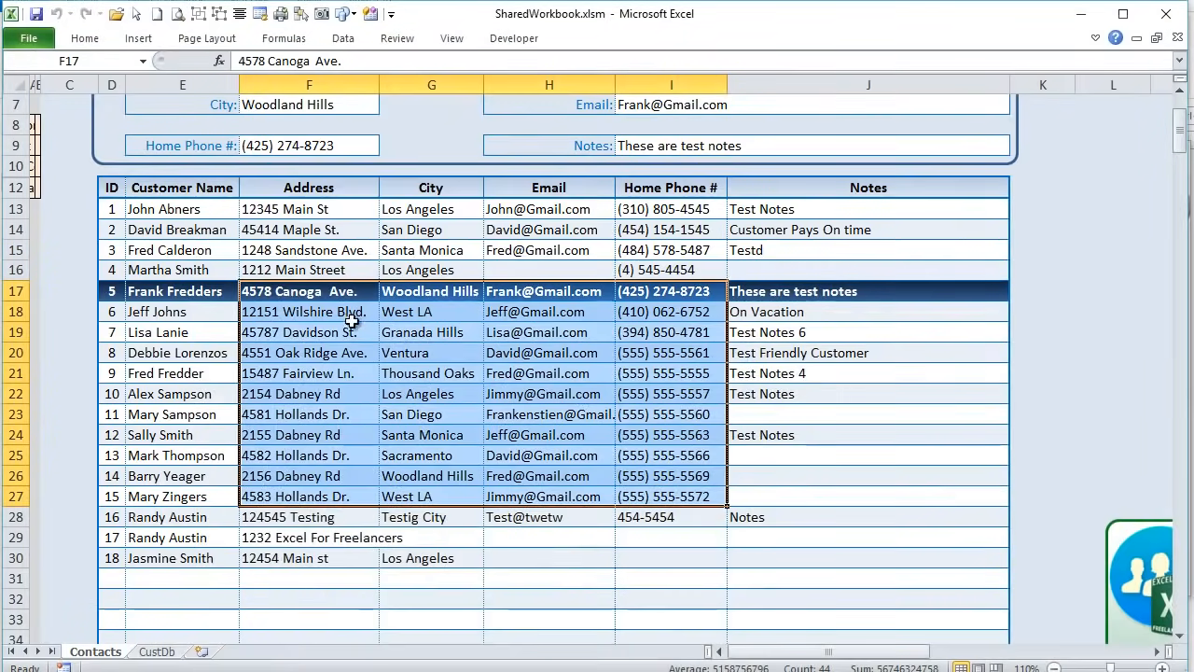
- Save As SharedWorkbook2.xlsm by adding 2 before the .xlsm extension
scroll(511, 116, "up", 2)
left_click(87, 200)
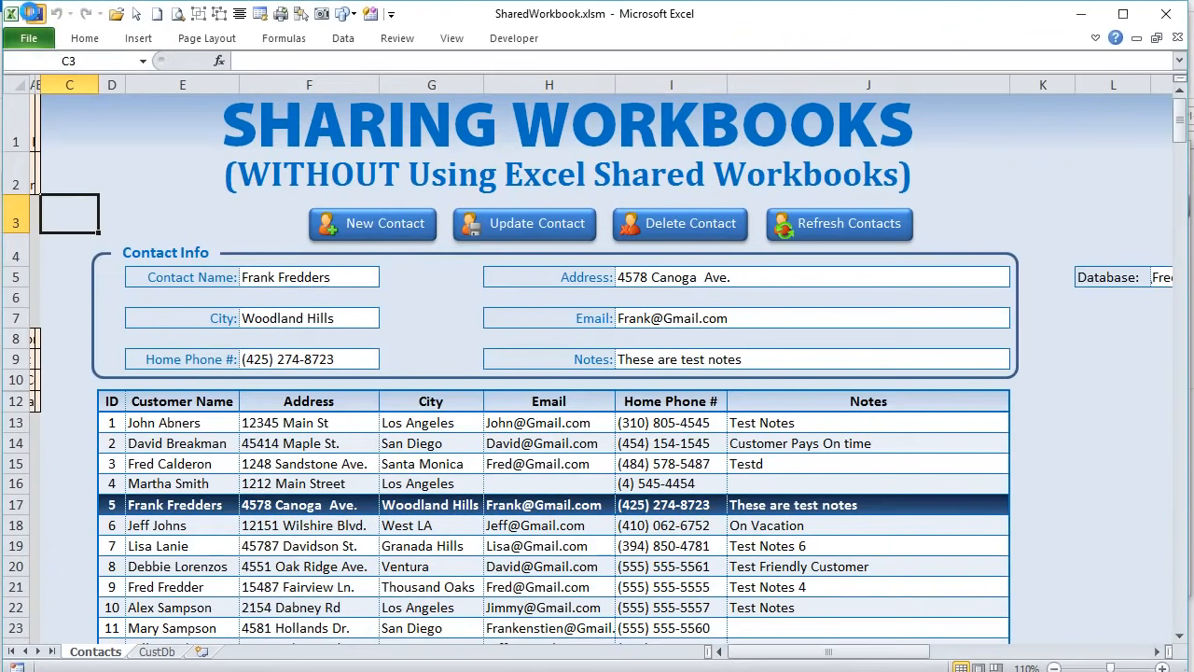
left_click(45, 37)
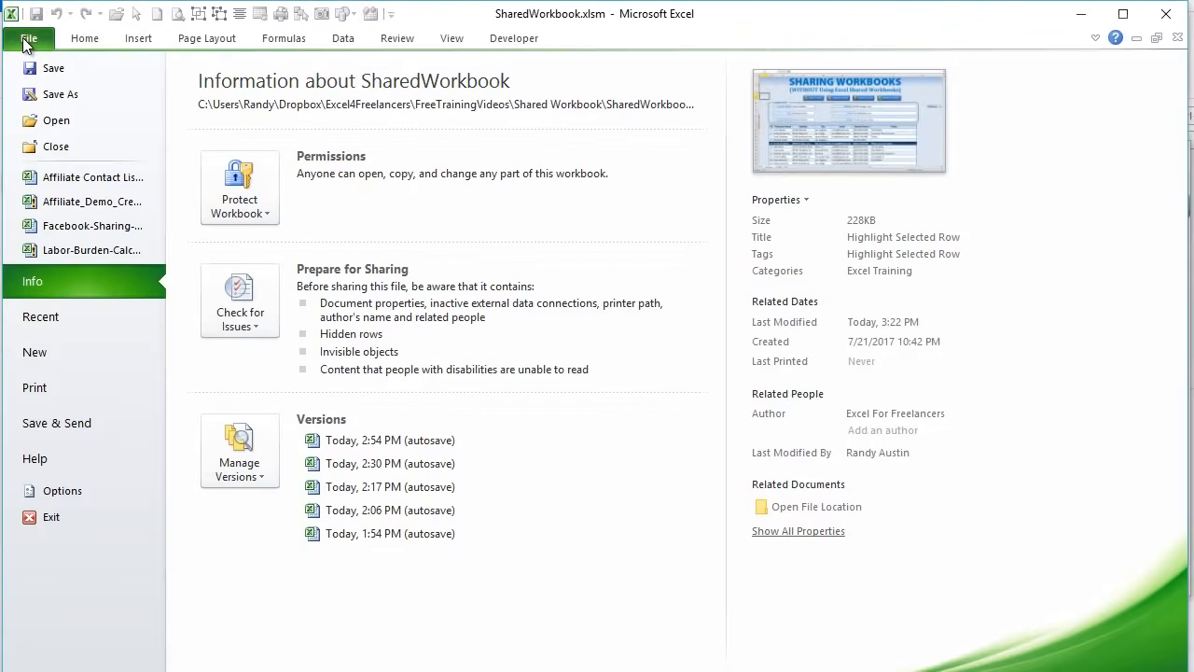
left_click(28, 97)
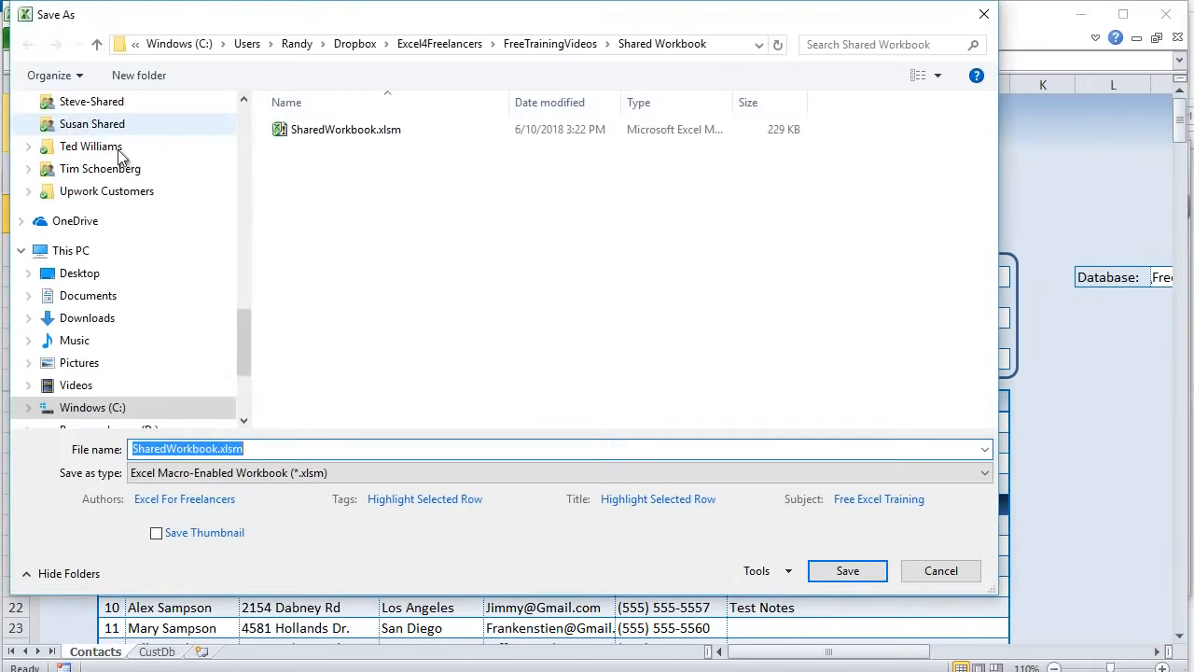
left_click(220, 449)
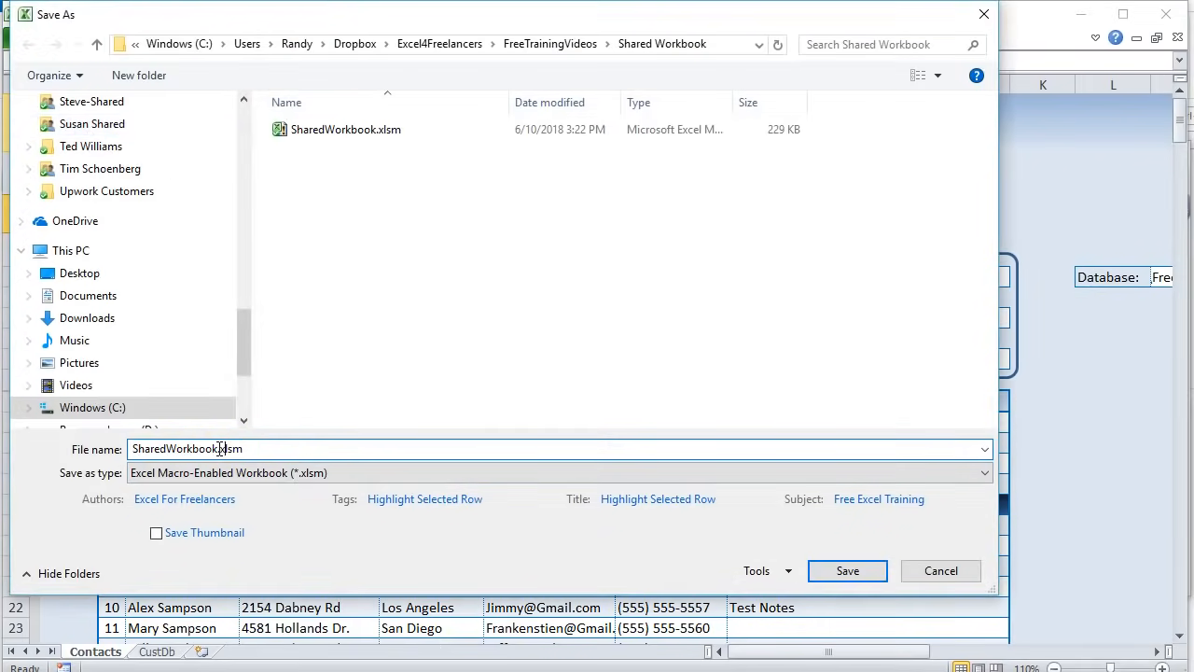
type("2")
left_click(842, 569)
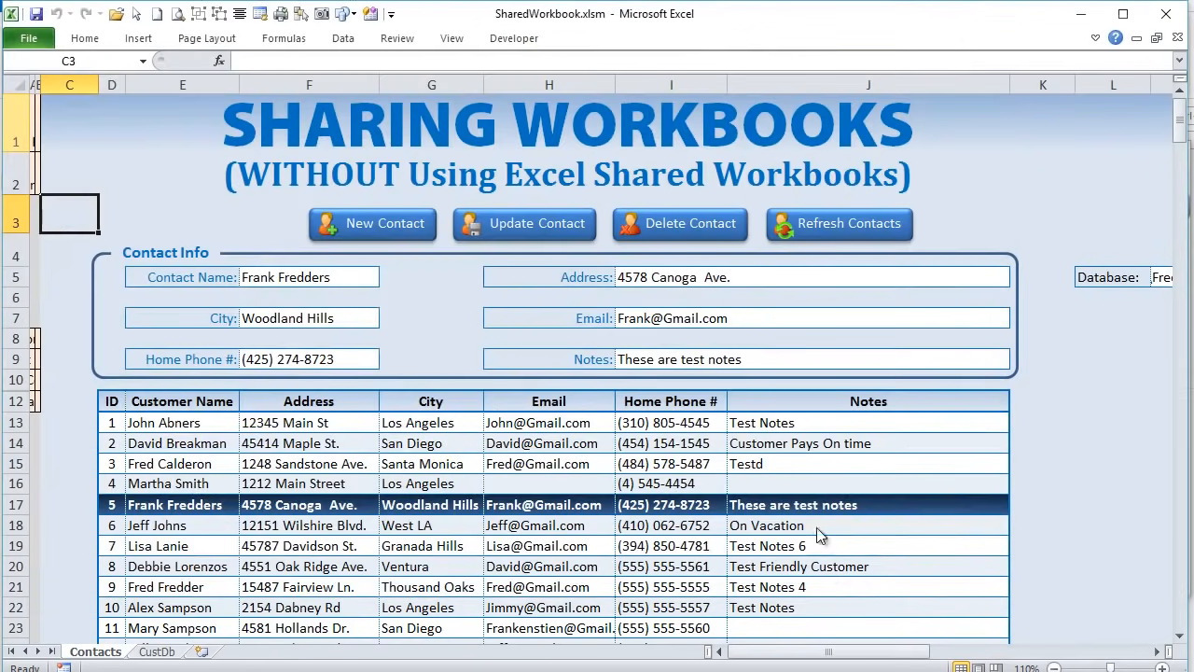
- Retitle E1 to SHARING WORKBOOKS 2 and freeze the panes above row 12
left_click(872, 137)
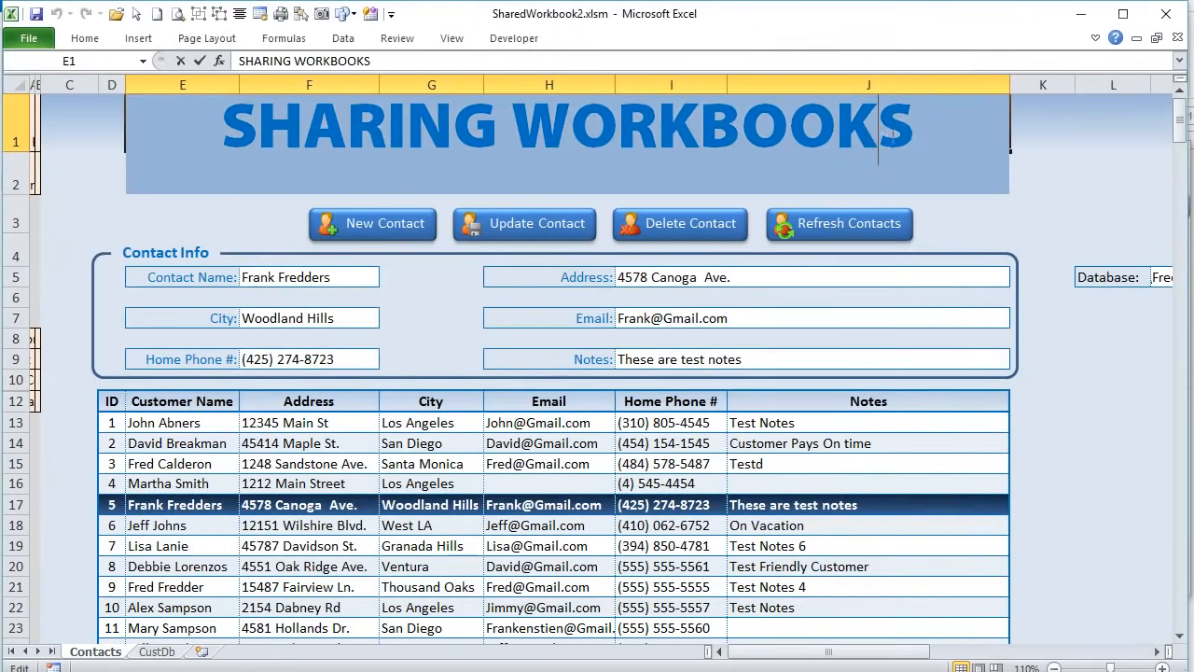
double_click(926, 123)
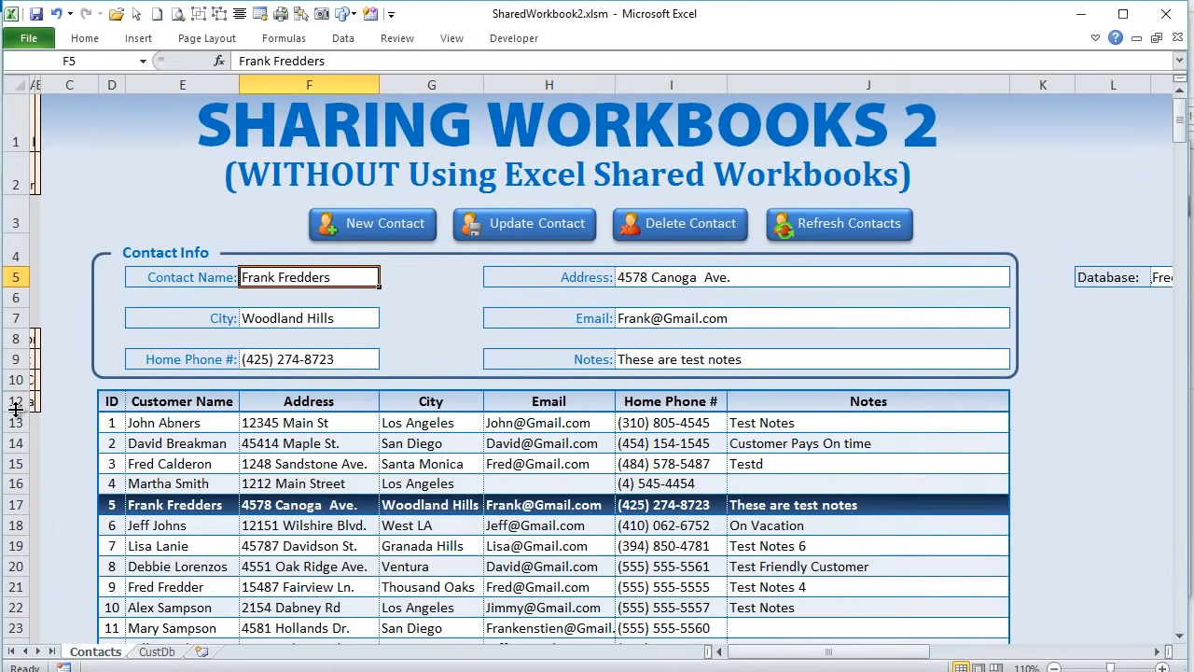
left_click(14, 402)
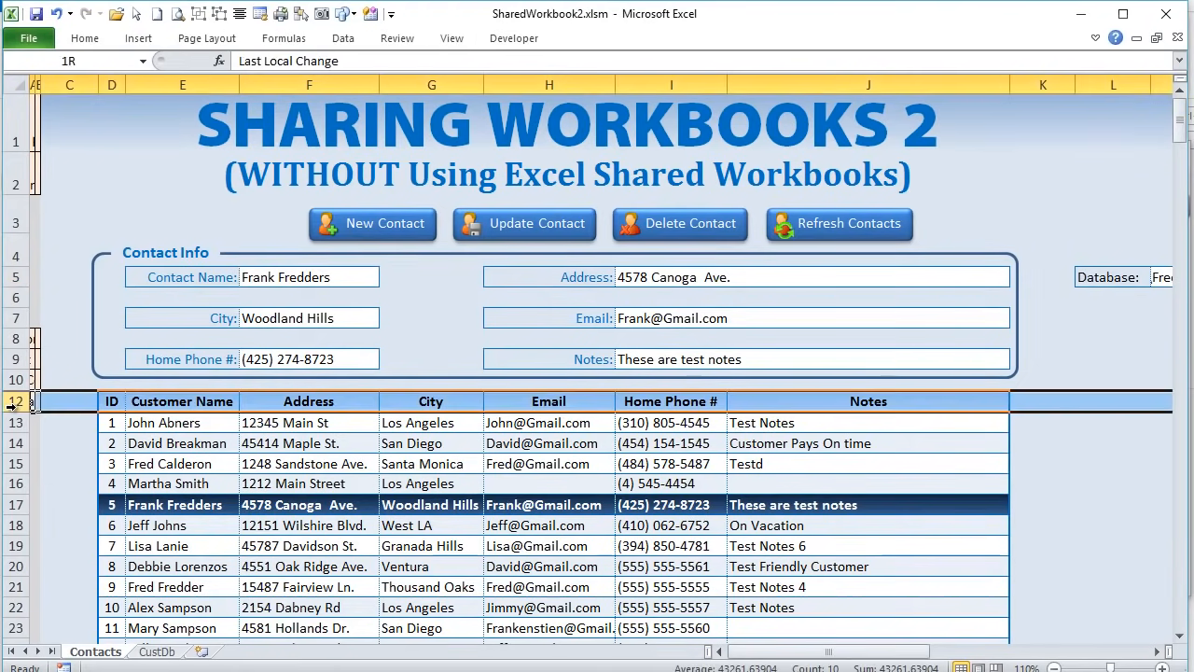
left_click(91, 40)
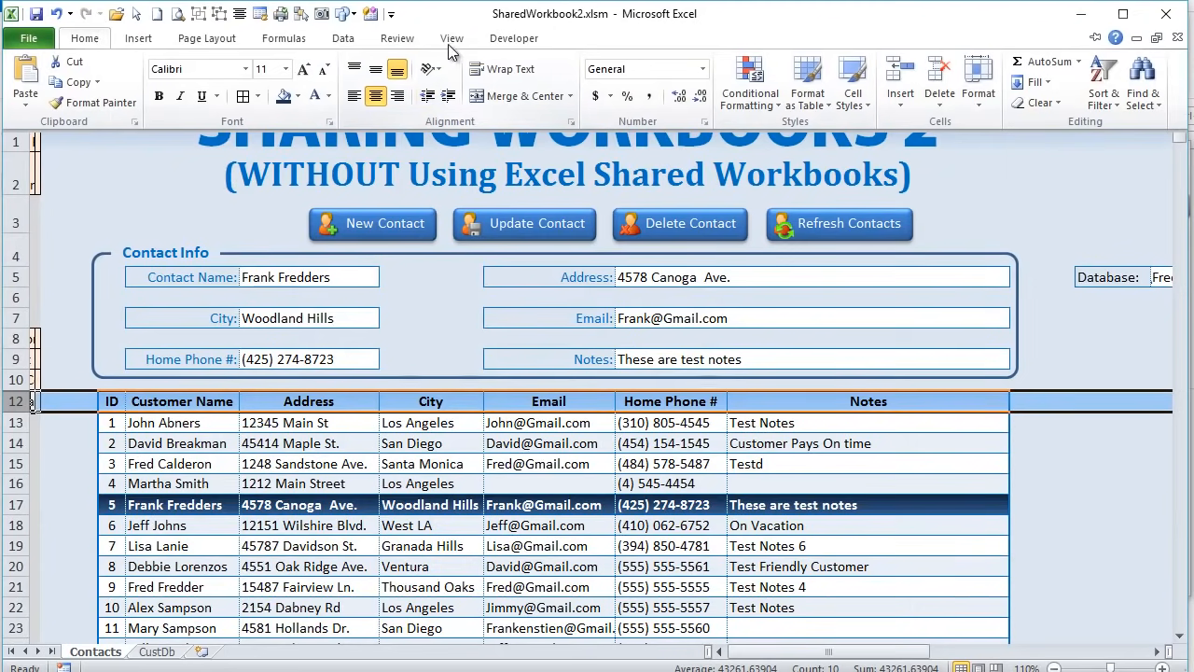
left_click(410, 38)
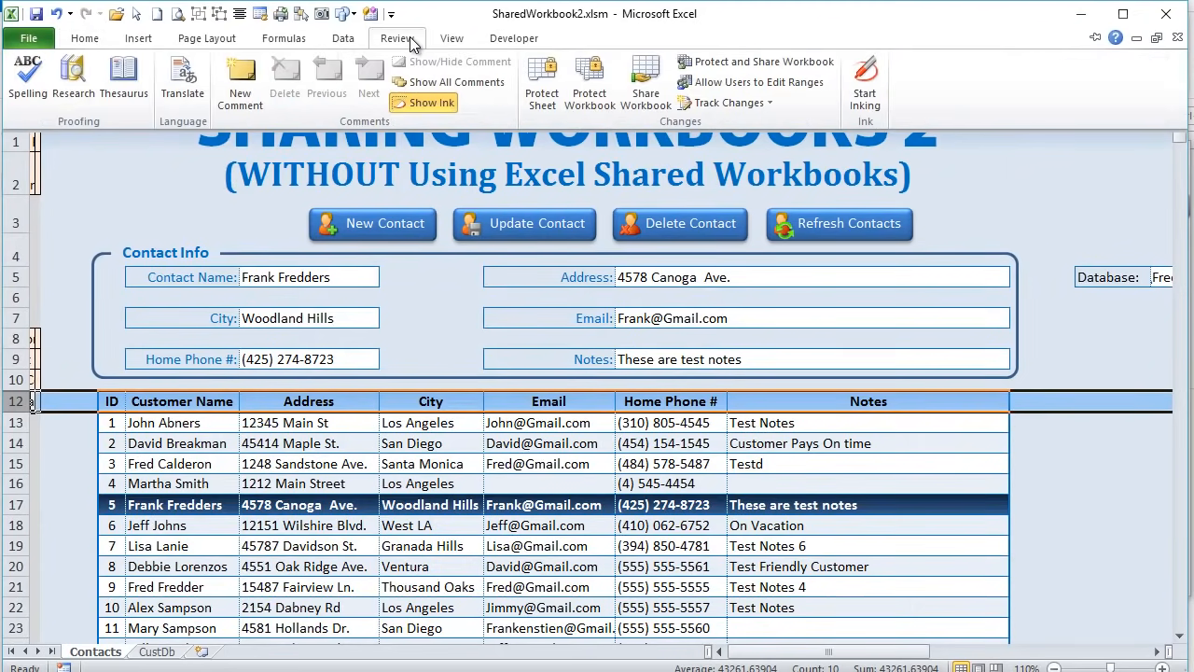
left_click(450, 40)
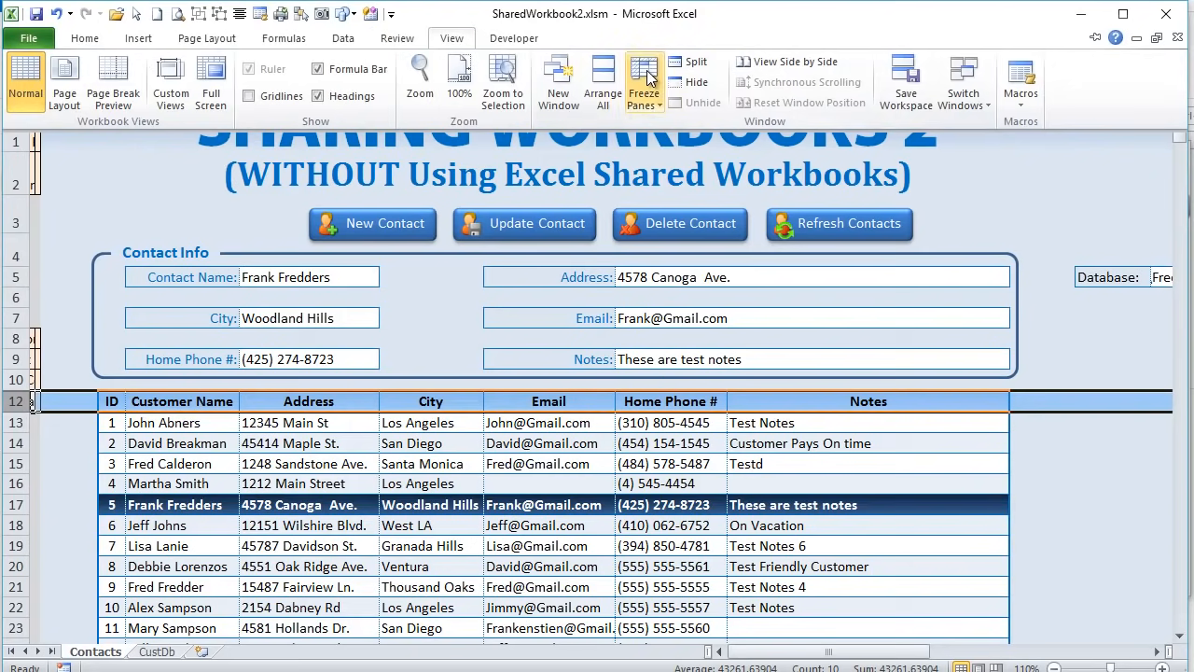
left_click(652, 80)
left_click(548, 122)
- Move the selection to D2 and show the File Info page
scroll(362, 541, "down", 3)
scroll(362, 541, "up", 3)
left_click(108, 168)
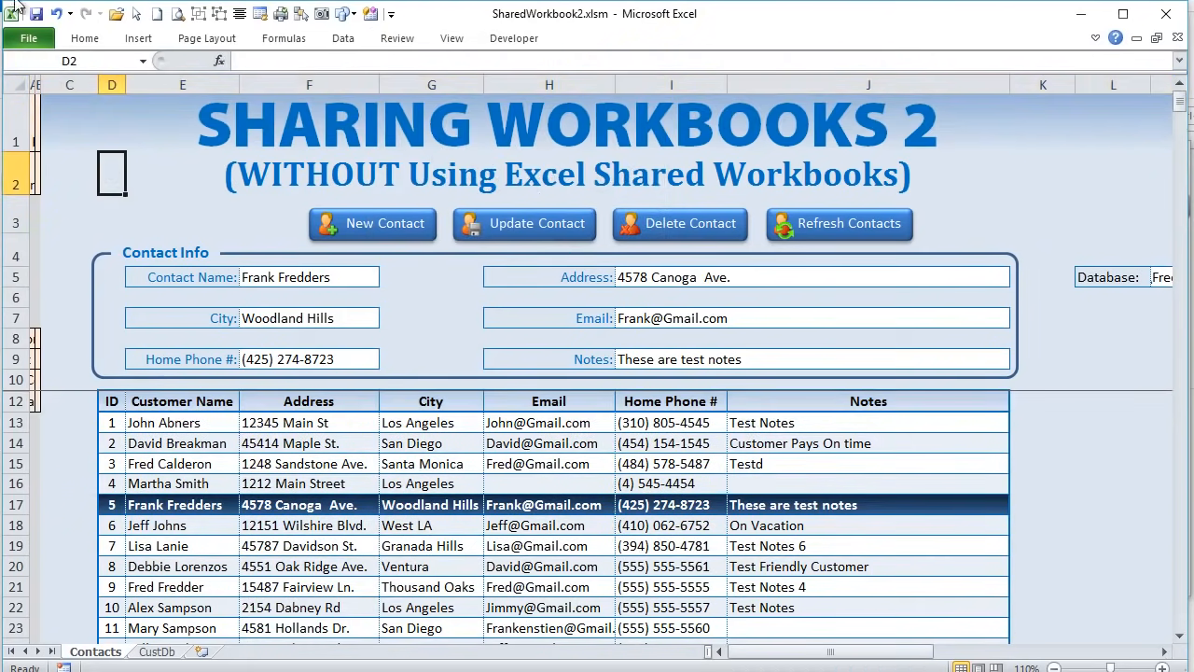
left_click(20, 41)
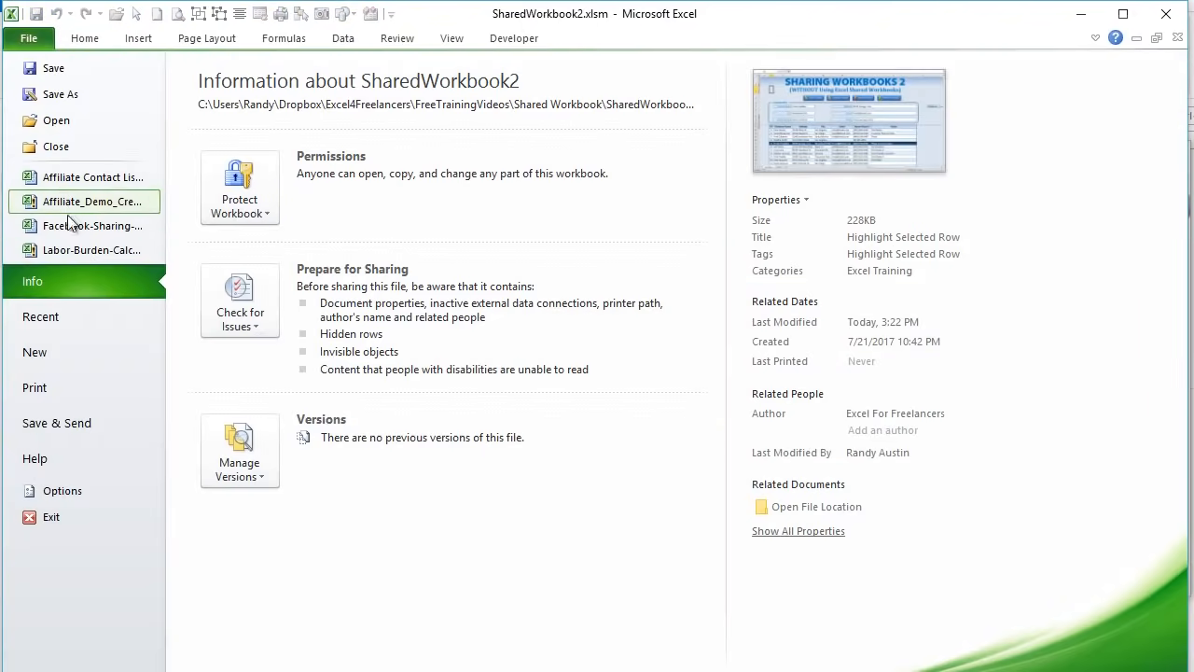
- Reopen SharedWorkbook.xlsm from the Recent Workbooks list
left_click(68, 322)
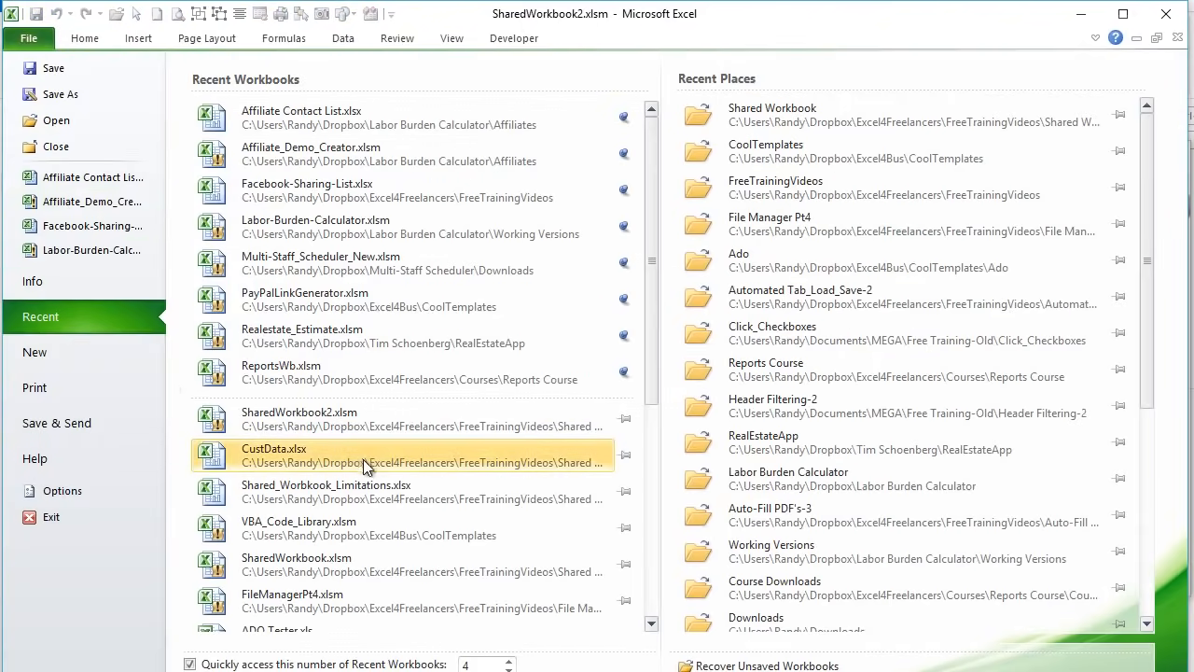
left_click(366, 566)
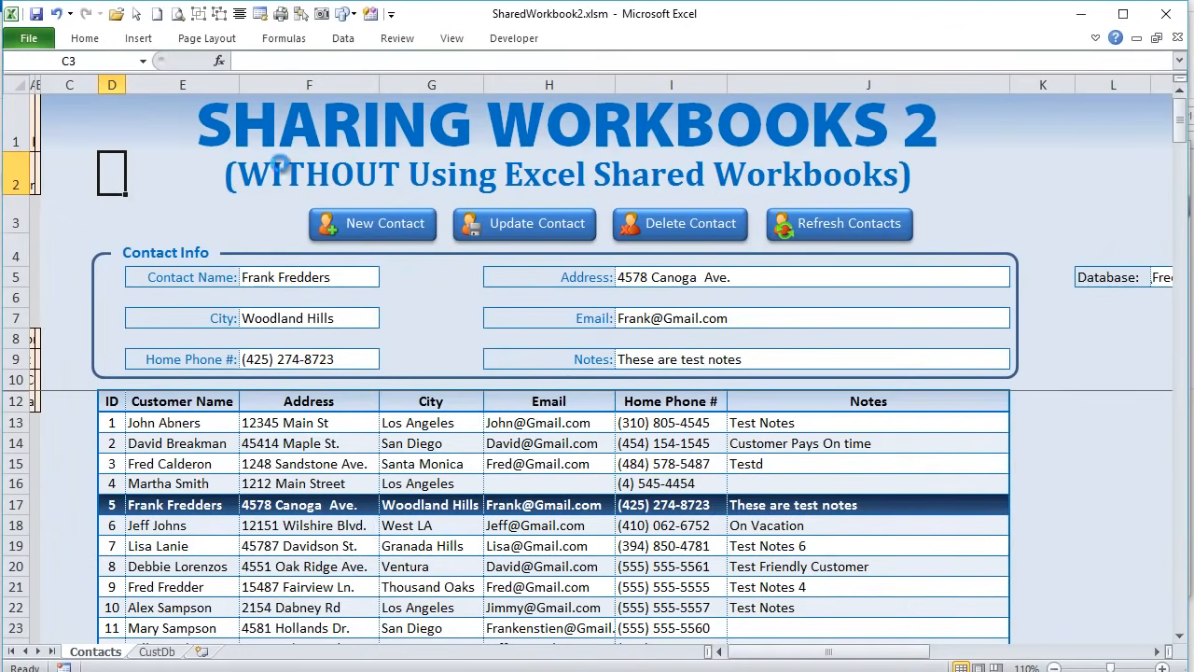
- Arrange all open workbook windows vertically
left_click(465, 37)
left_click(642, 97)
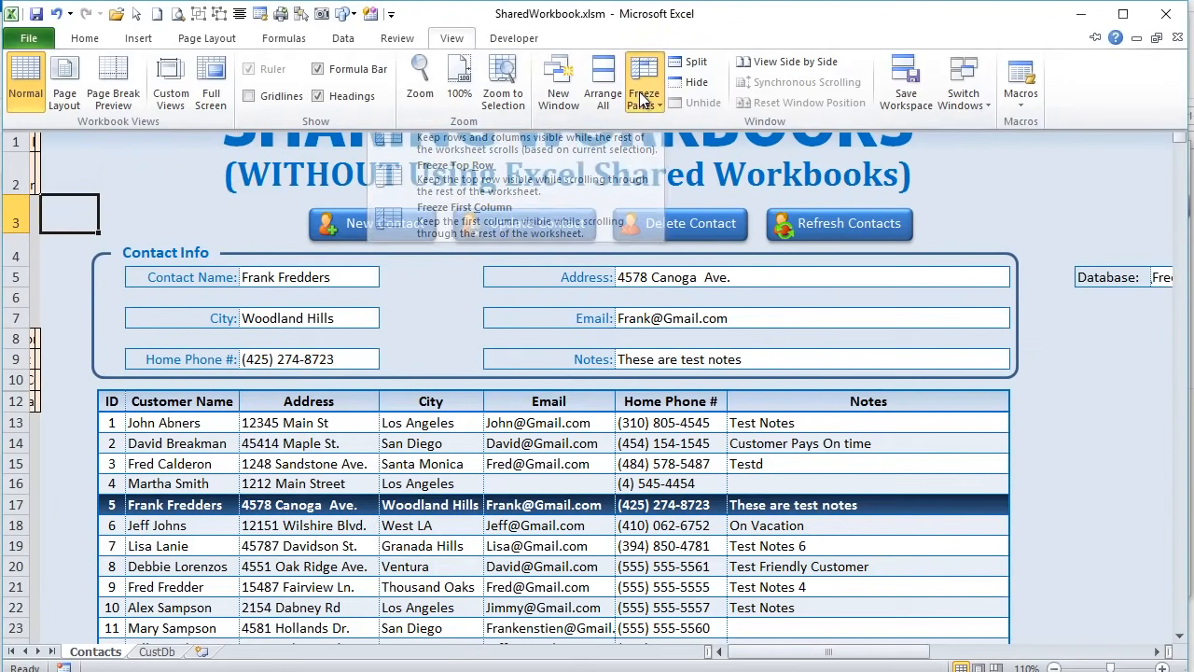
left_click(603, 93)
left_click(692, 326)
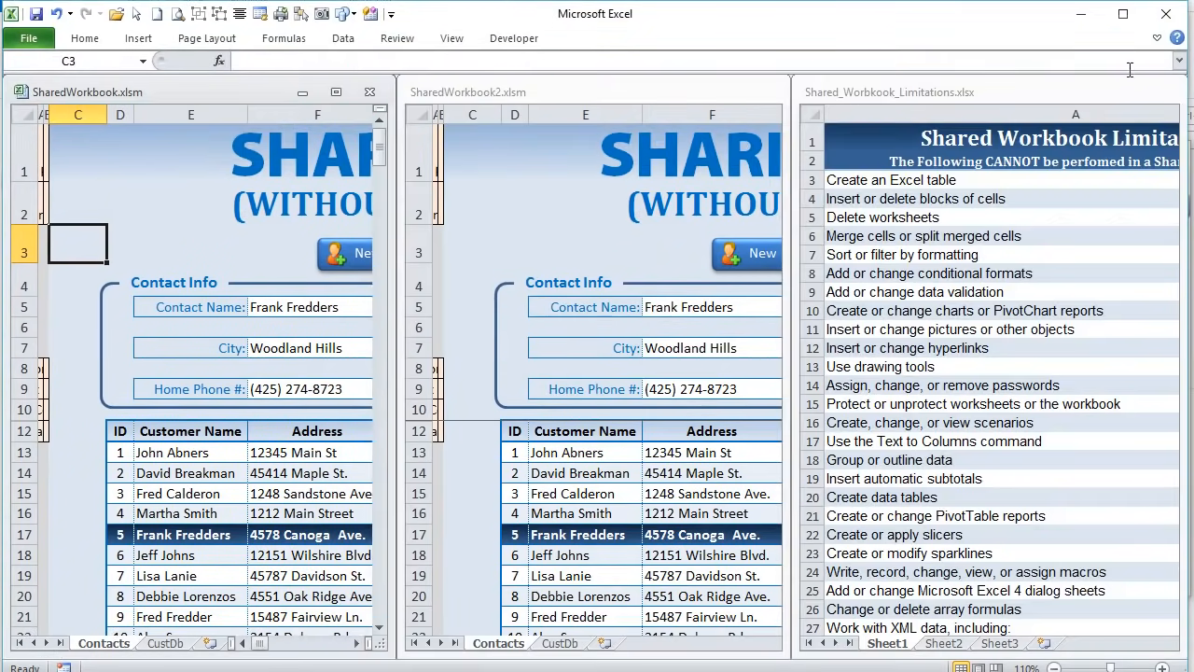
- Close Shared_Workbook_Limitations.xlsx and re-tile the two remaining workbooks vertically
left_click(1115, 96)
left_click(1168, 92)
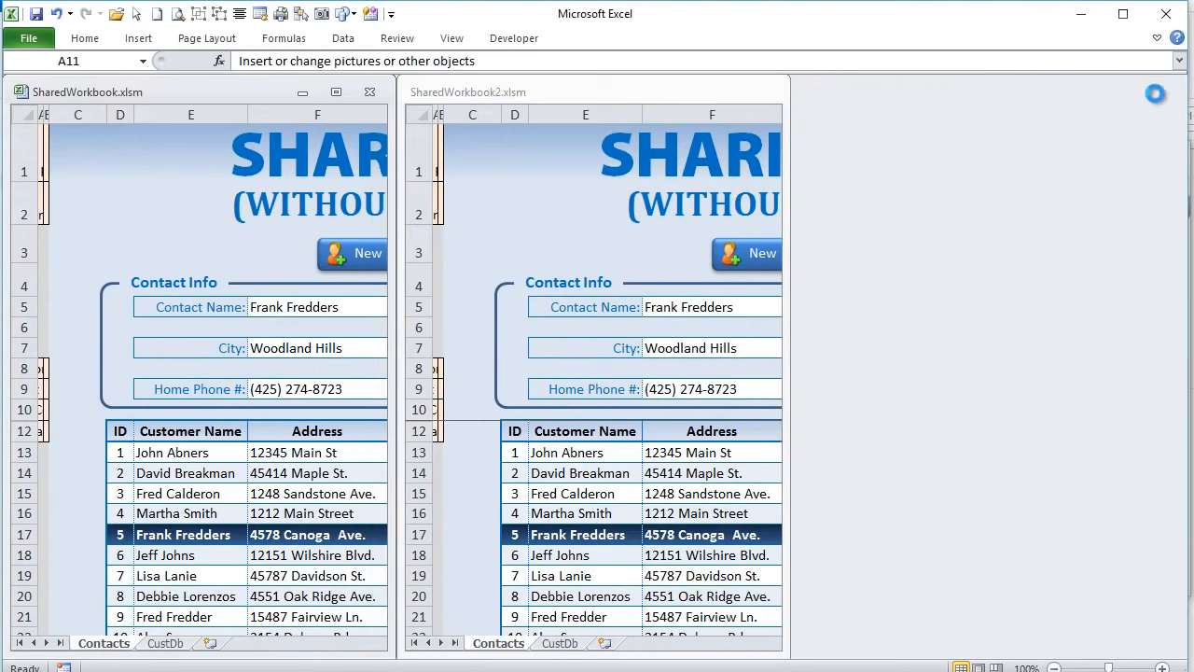
left_click(454, 39)
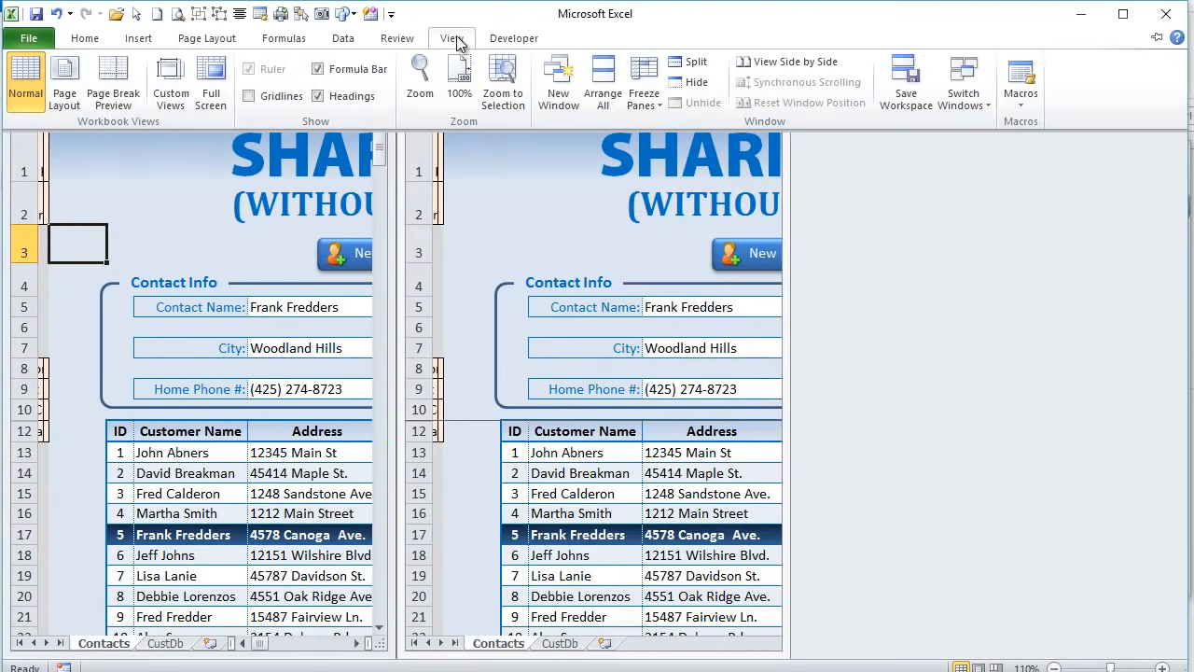
left_click(643, 89)
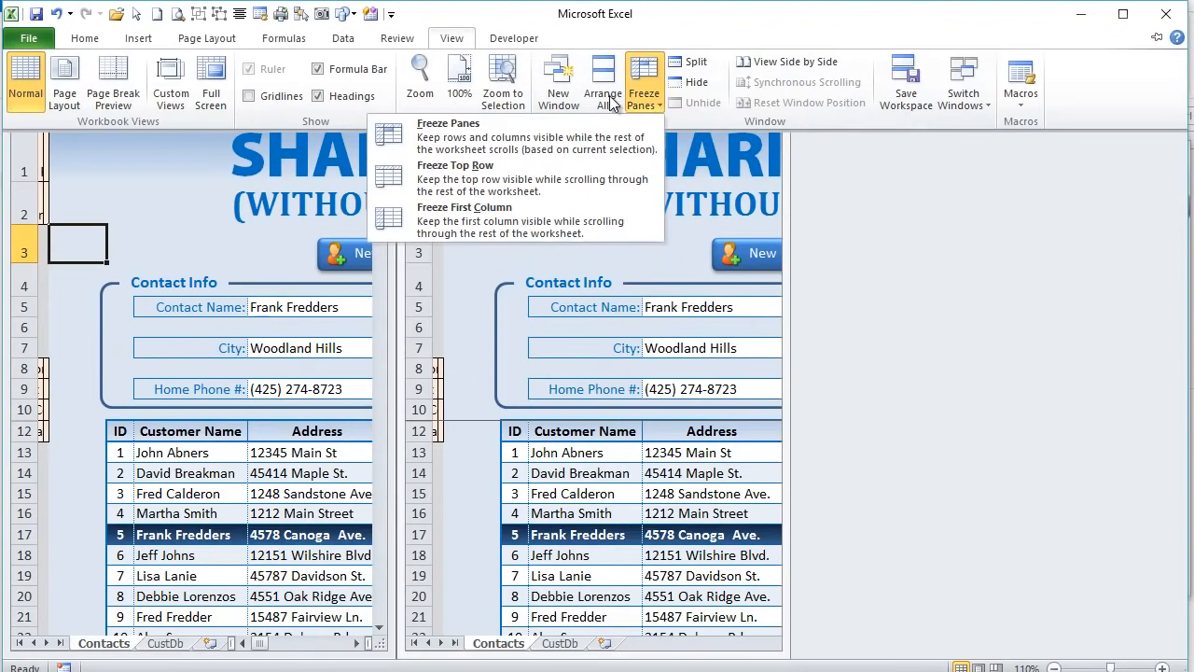
left_click(605, 92)
left_click(697, 322)
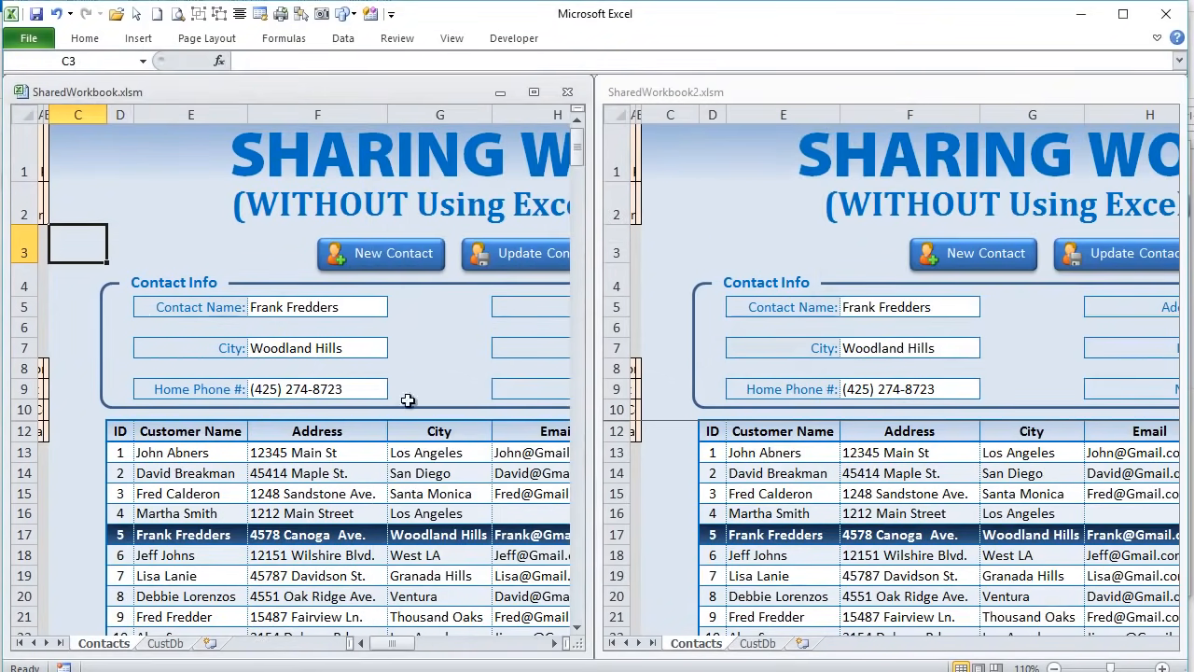
- Scroll both workbook windows right to the database setting near M5
left_click_drag(411, 652, 456, 654)
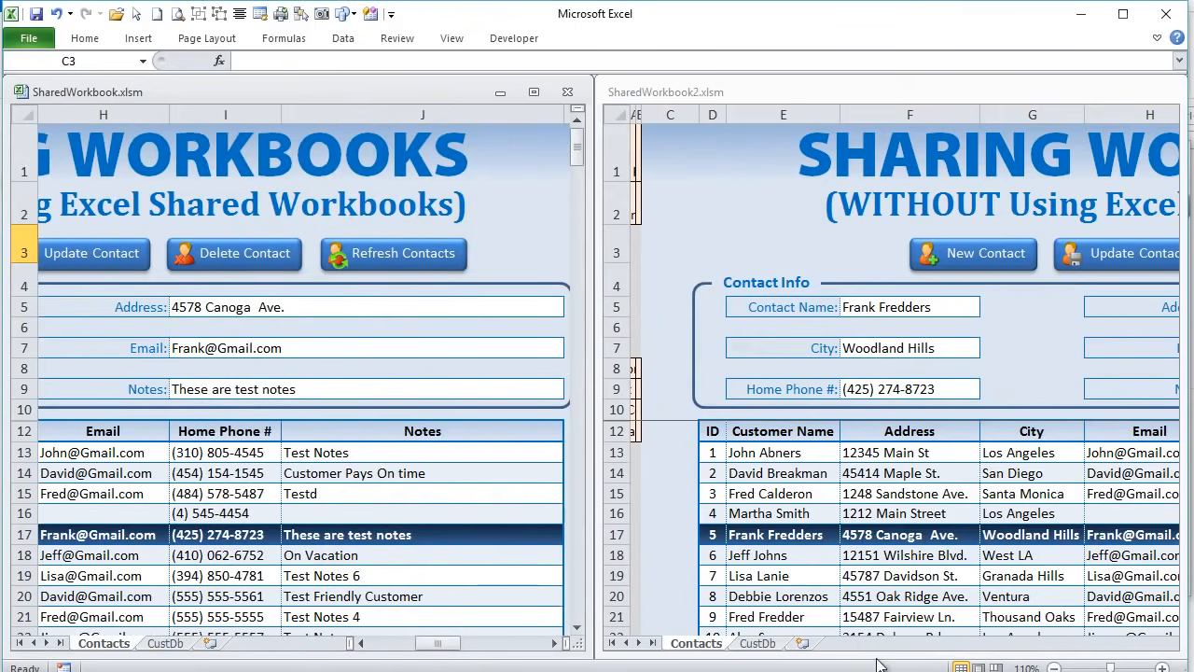
left_click(955, 643)
mouse_move(984, 648)
left_mouse_down()
mouse_move(1057, 651)
mouse_move(1003, 650)
left_mouse_up()
left_click(306, 495)
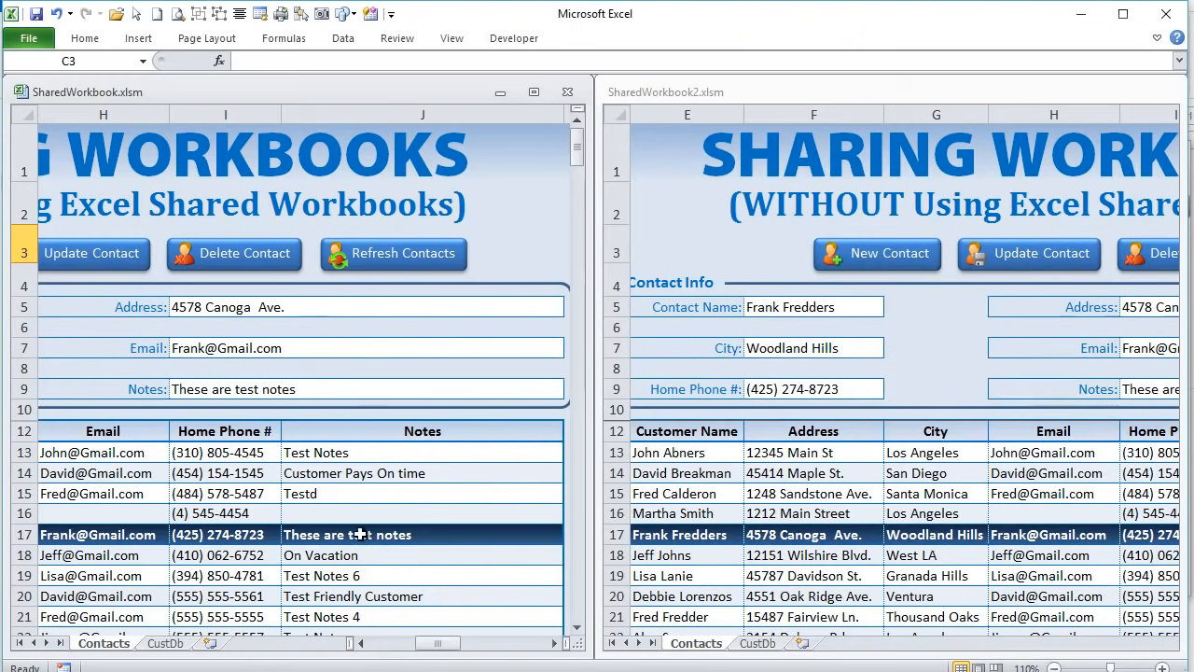
left_click_drag(426, 646, 456, 650)
- Browse to set the first workbook's M5 database path to CustData.xlsx
left_click(322, 321)
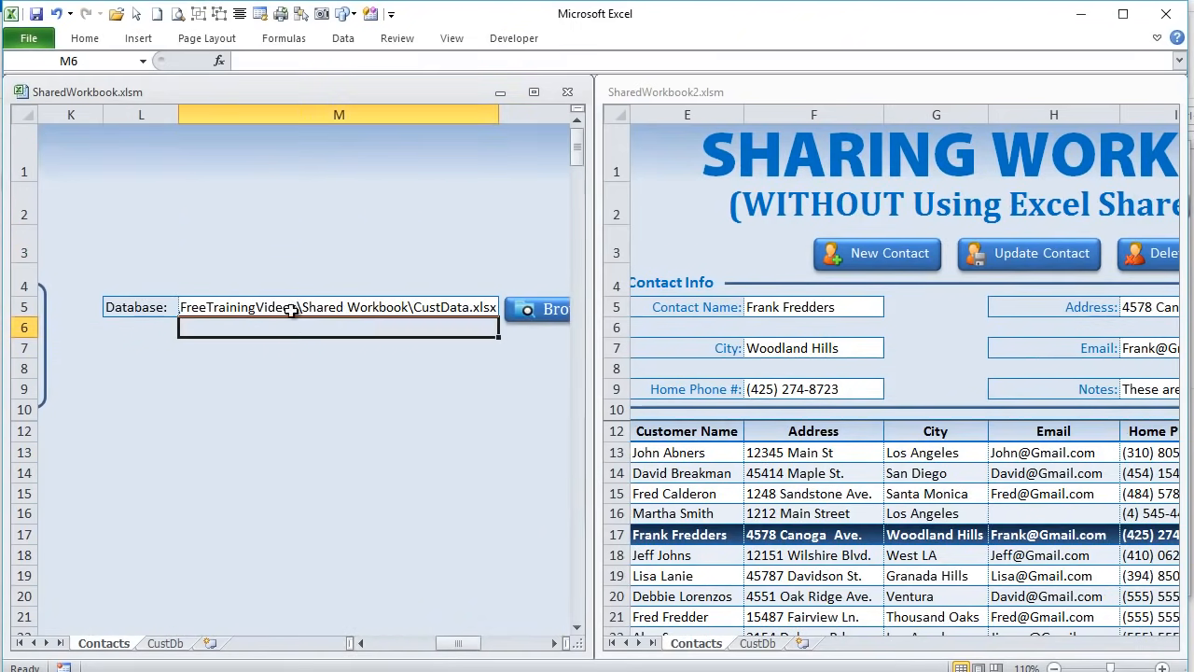
left_click(280, 309)
left_click(524, 308)
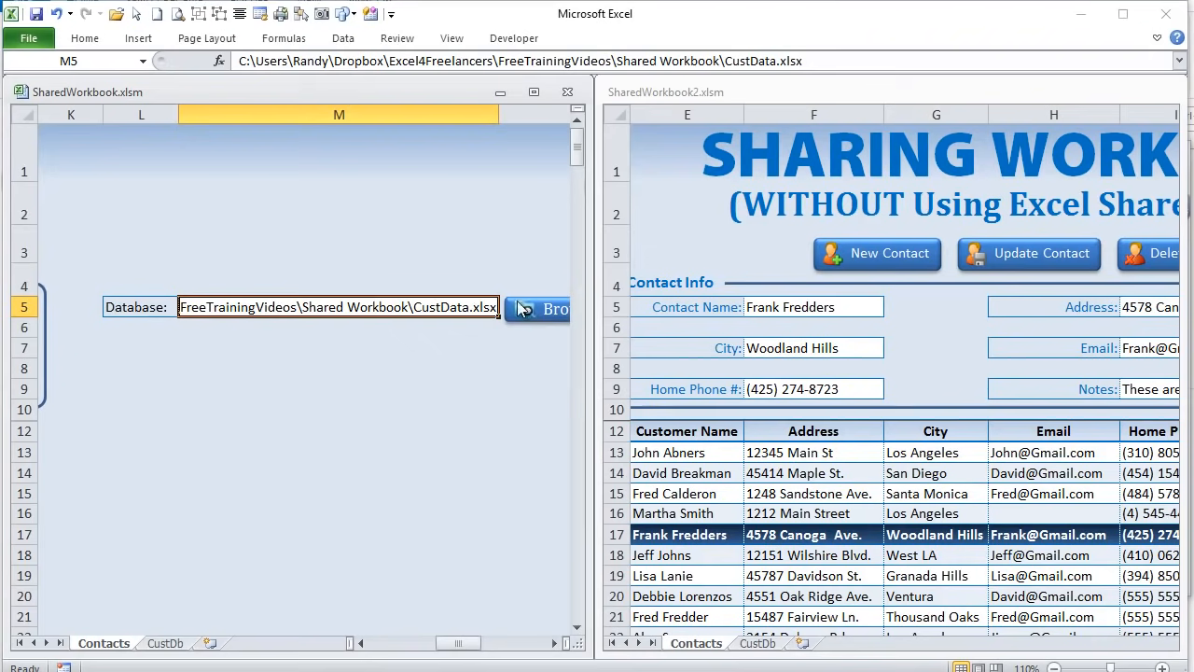
left_click(301, 130)
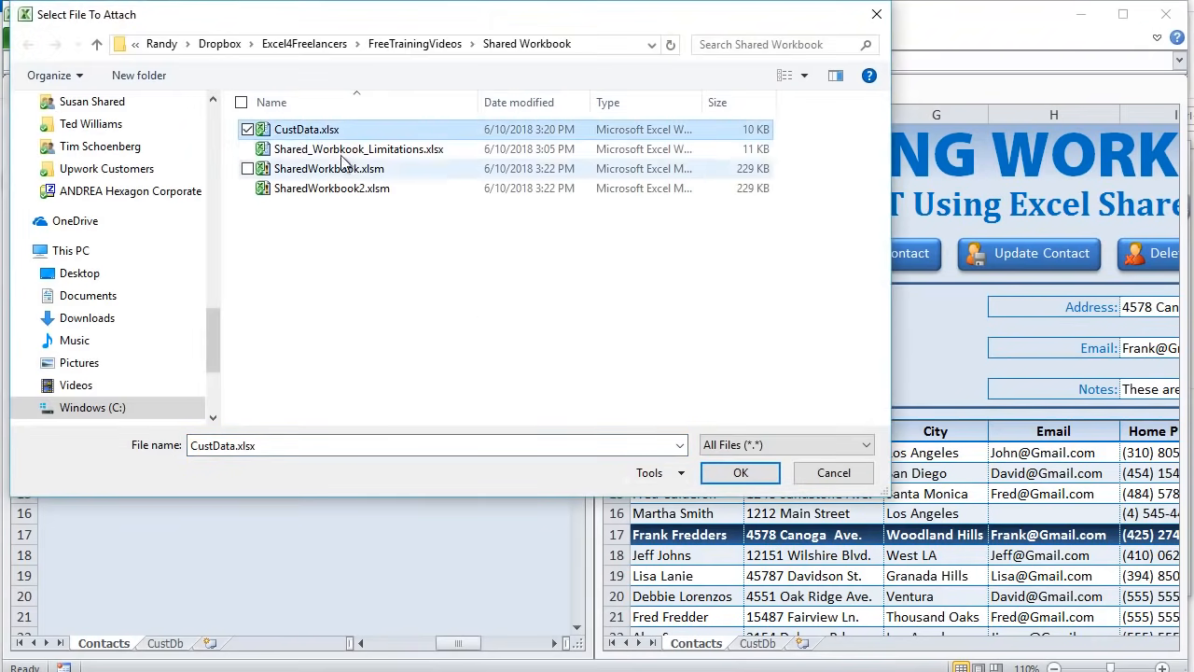
left_click(741, 474)
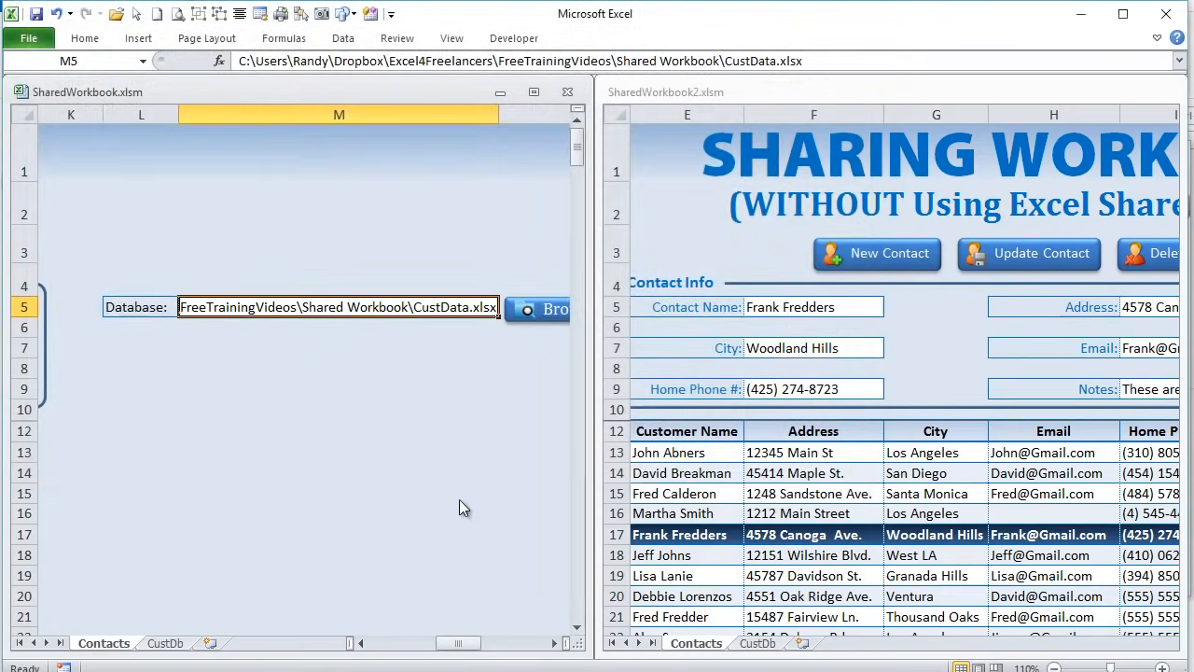
left_click(1083, 642)
left_click_drag(985, 650, 1061, 649)
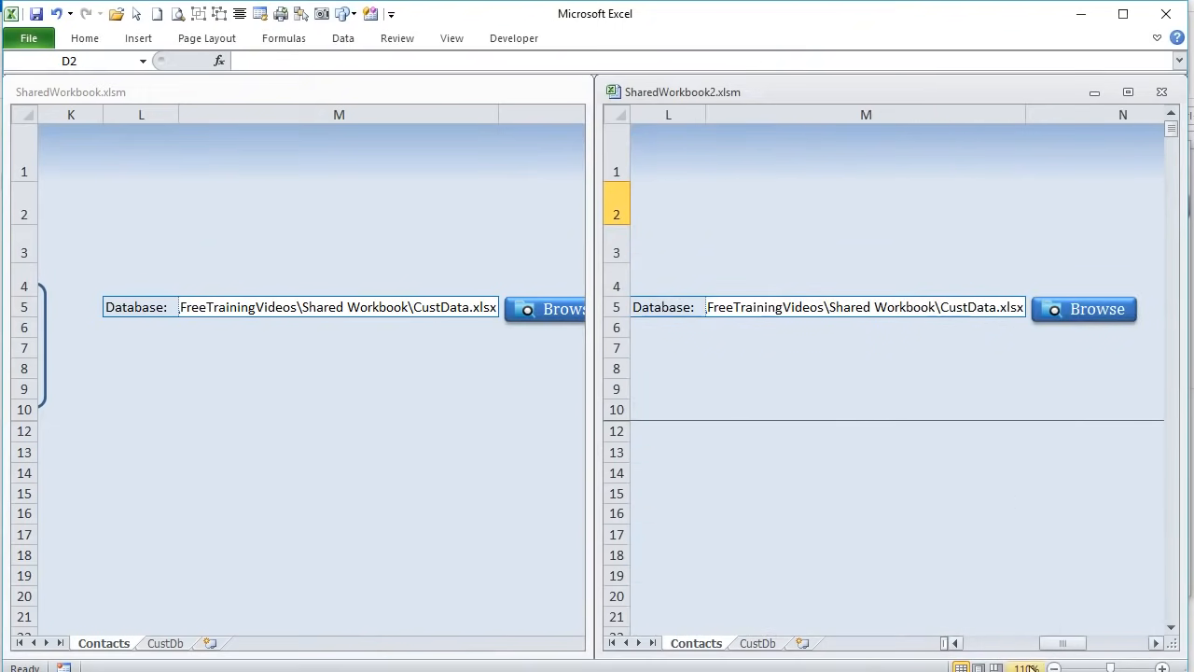
- Scroll both windows back left so each Contact Info form and table shows
left_click_drag(1080, 650, 1038, 647)
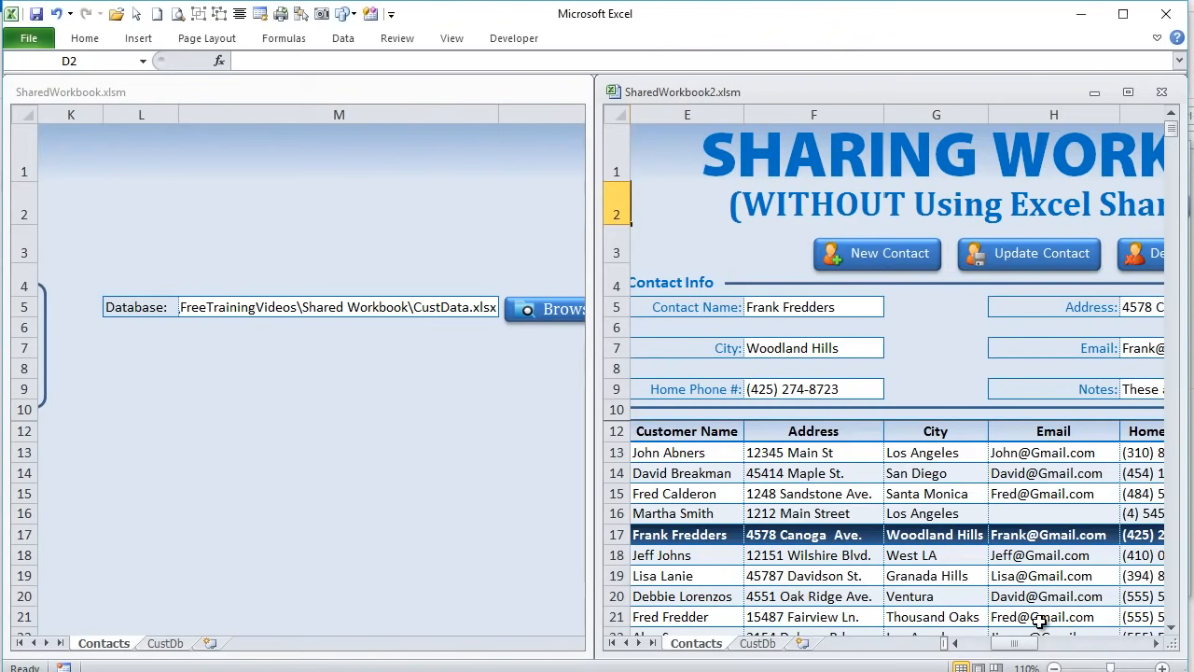
left_click_drag(1012, 644, 978, 646)
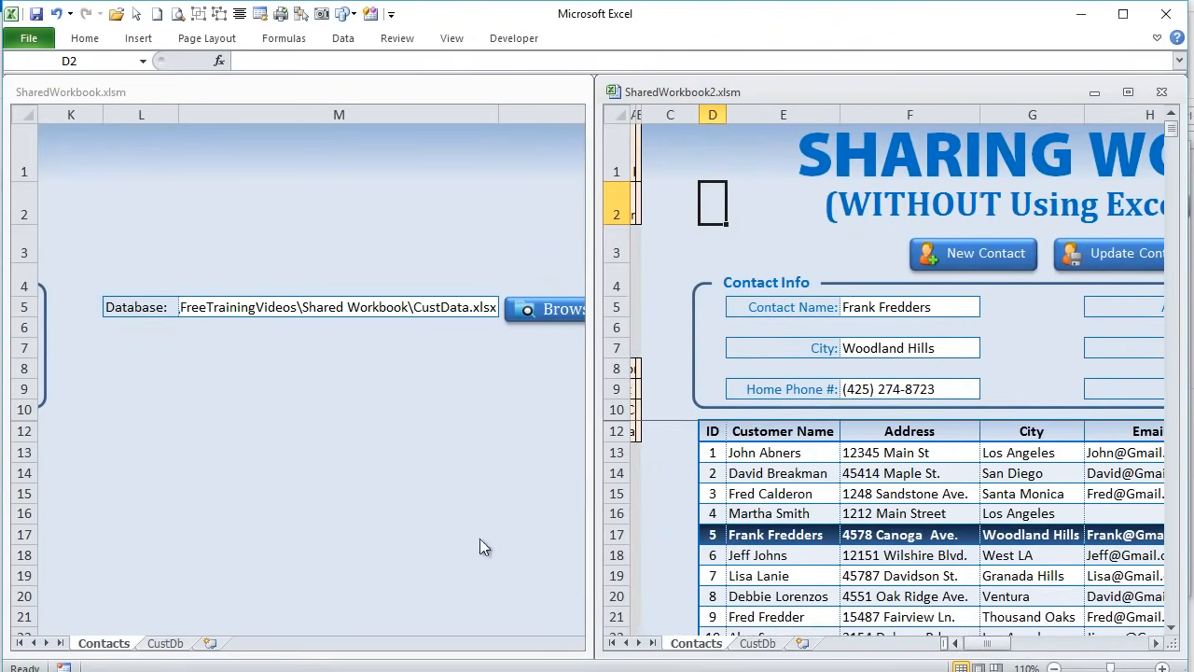
left_click(204, 629)
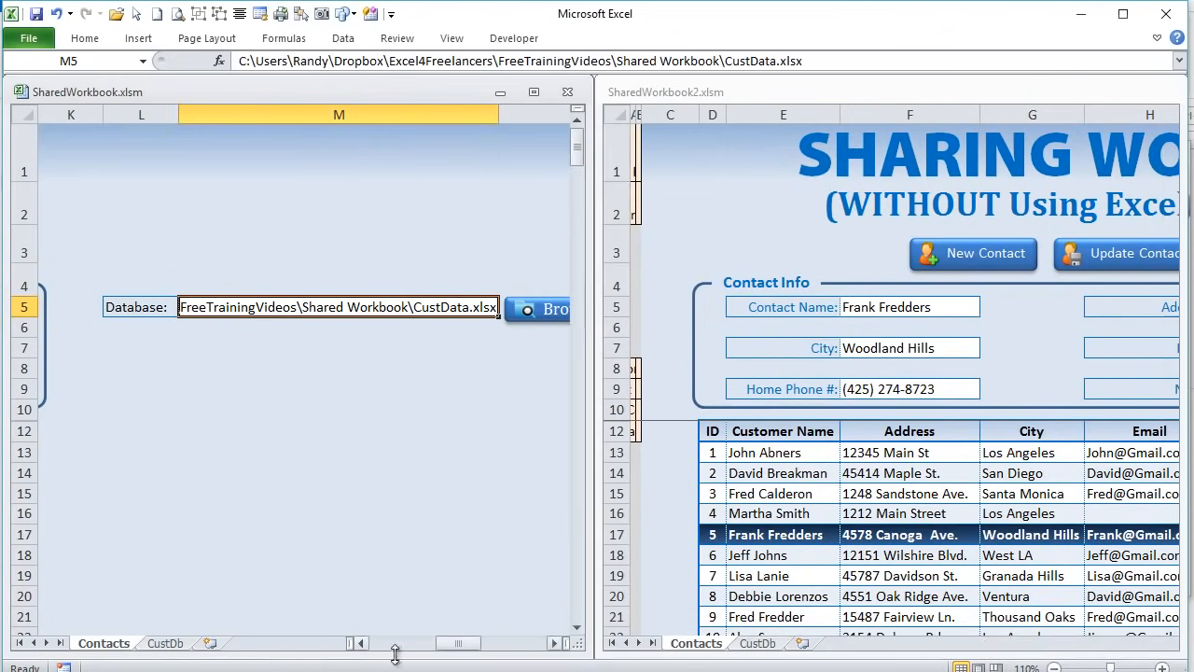
left_click_drag(457, 655, 422, 651)
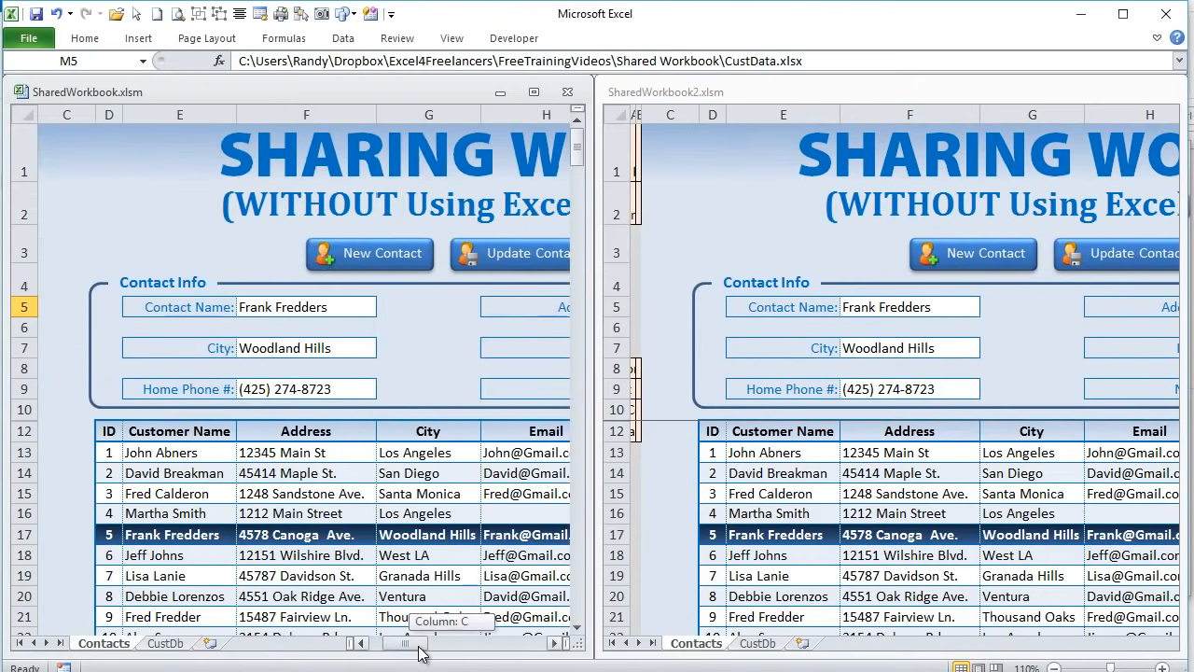
- Add a new contact name as a new contact in SharedWorkbook.xlsm
left_click(345, 258)
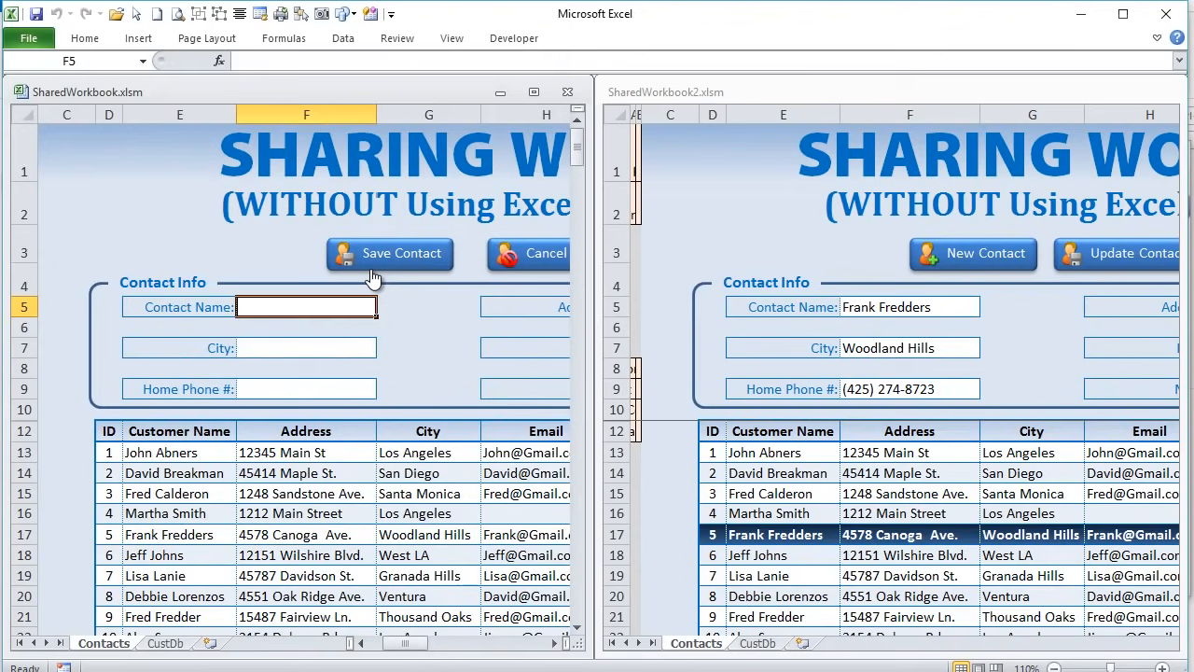
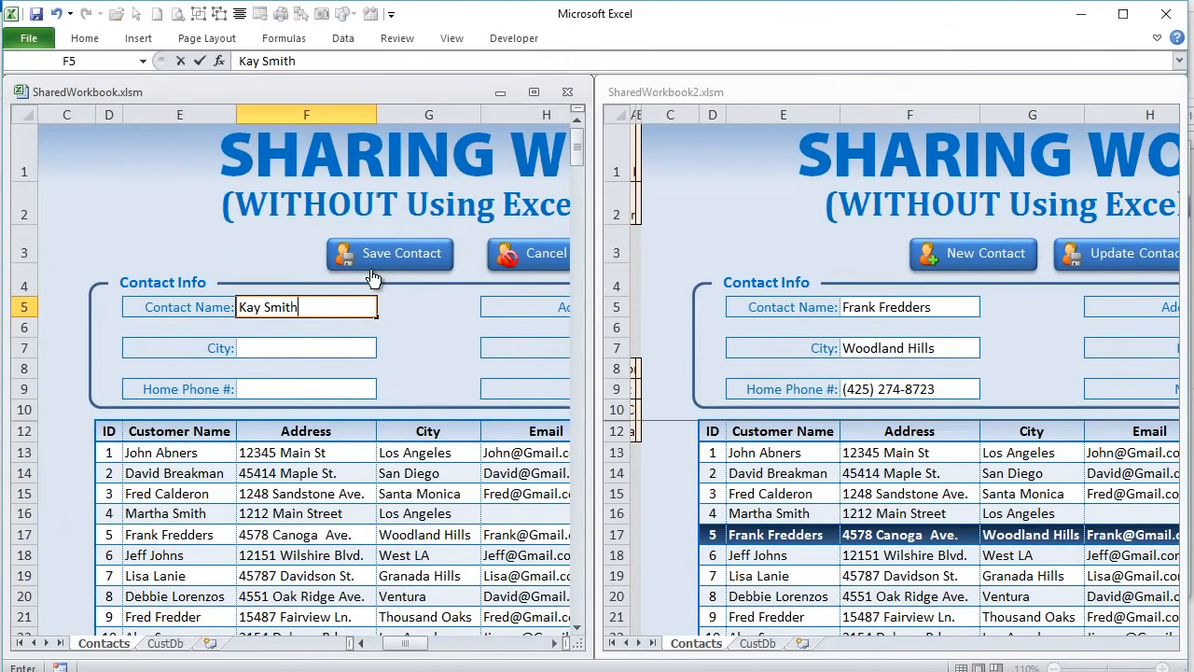
key("Tab")
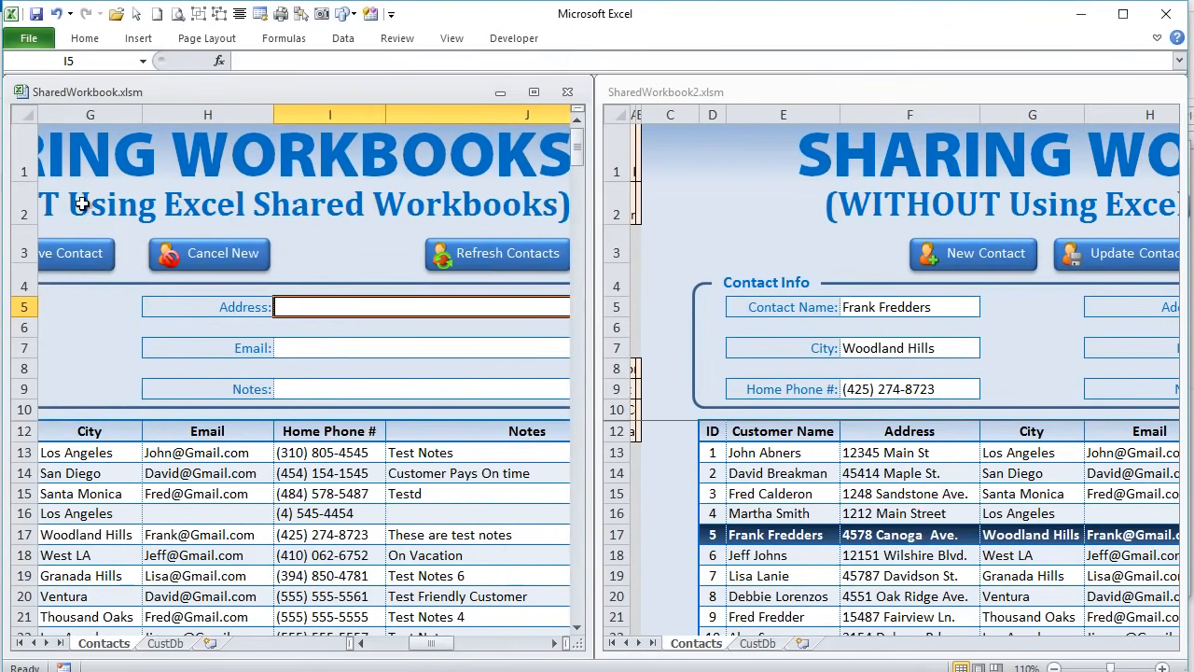
left_click_drag(427, 647, 390, 650)
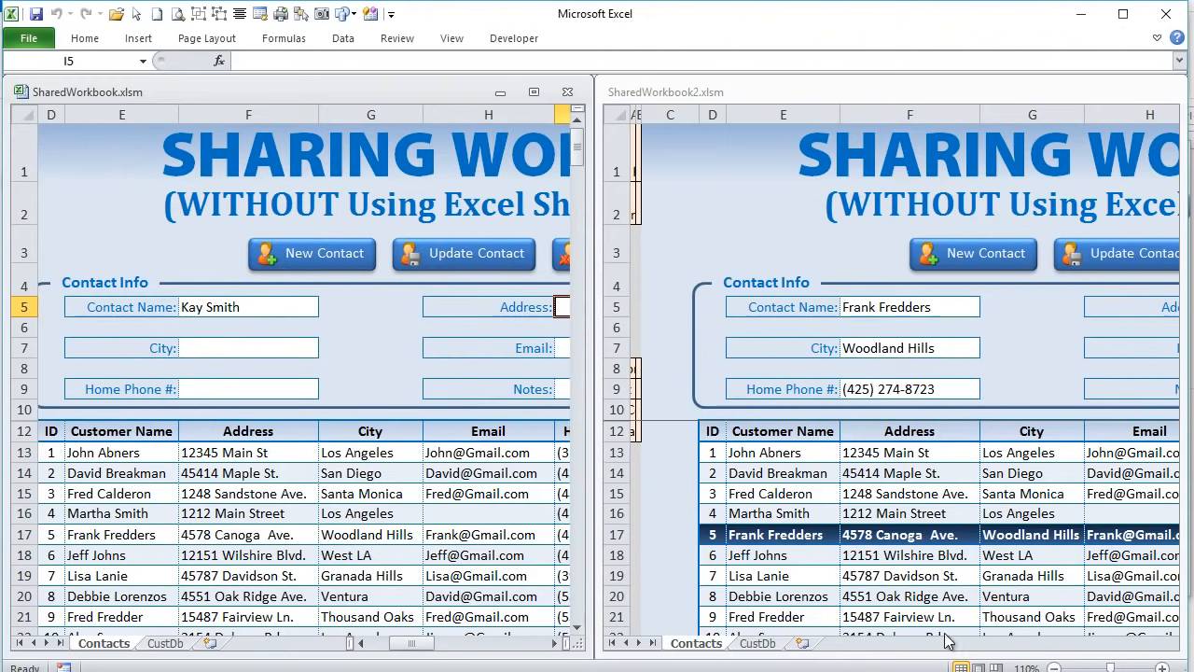
- Scroll SharedWorkbook2's contact table to confirm it still ends at record 18
left_click(989, 645)
left_click_drag(976, 646, 1004, 650)
scroll(893, 537, "down", 5)
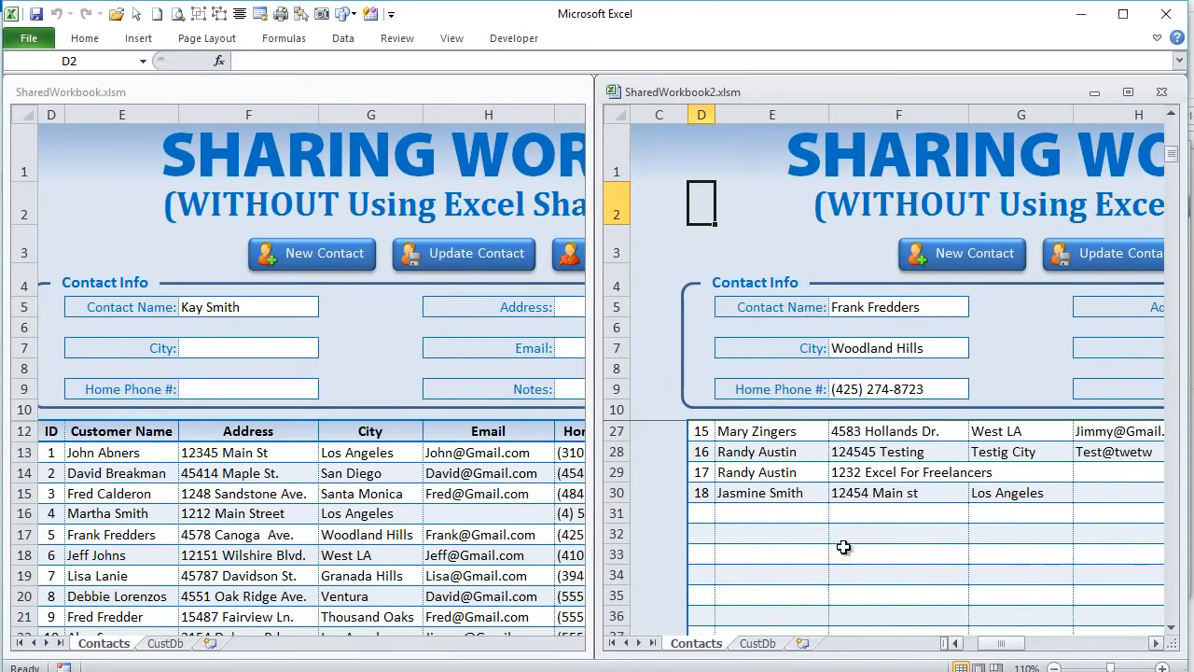
- Load the contact's record into SharedWorkbook2's contact form from its contact list
left_click(348, 515)
scroll(196, 559, "down", 7)
scroll(191, 556, "up", 1)
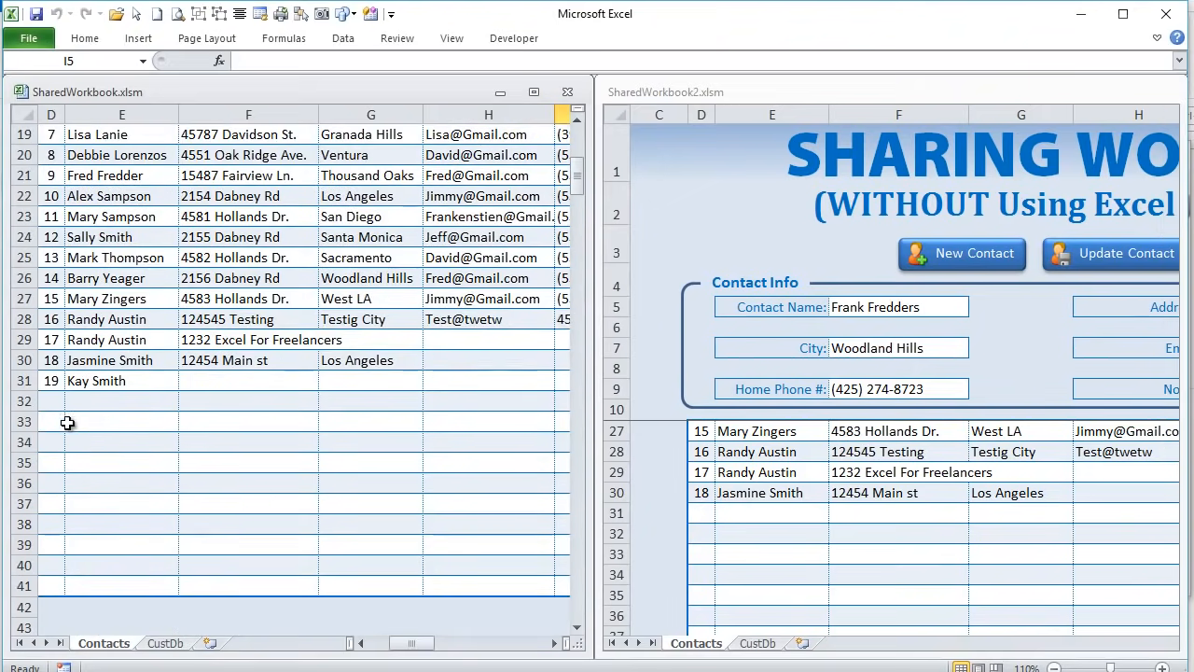
left_click(858, 566)
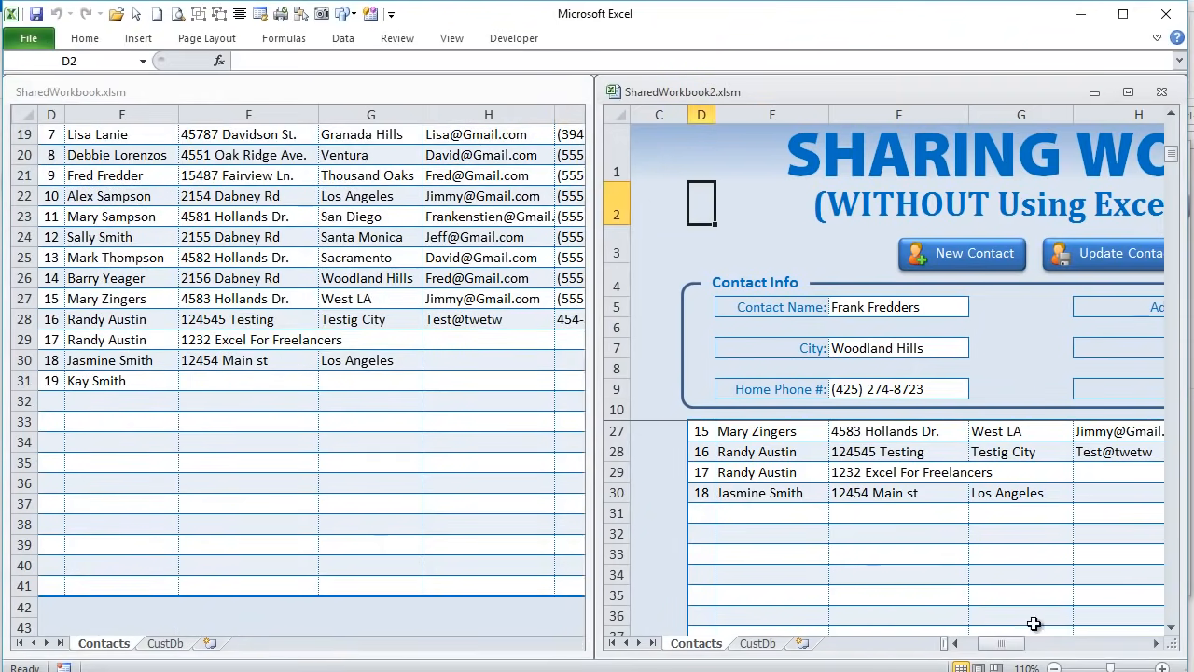
scroll(1007, 597, "up", 5)
left_click_drag(995, 647, 1038, 647)
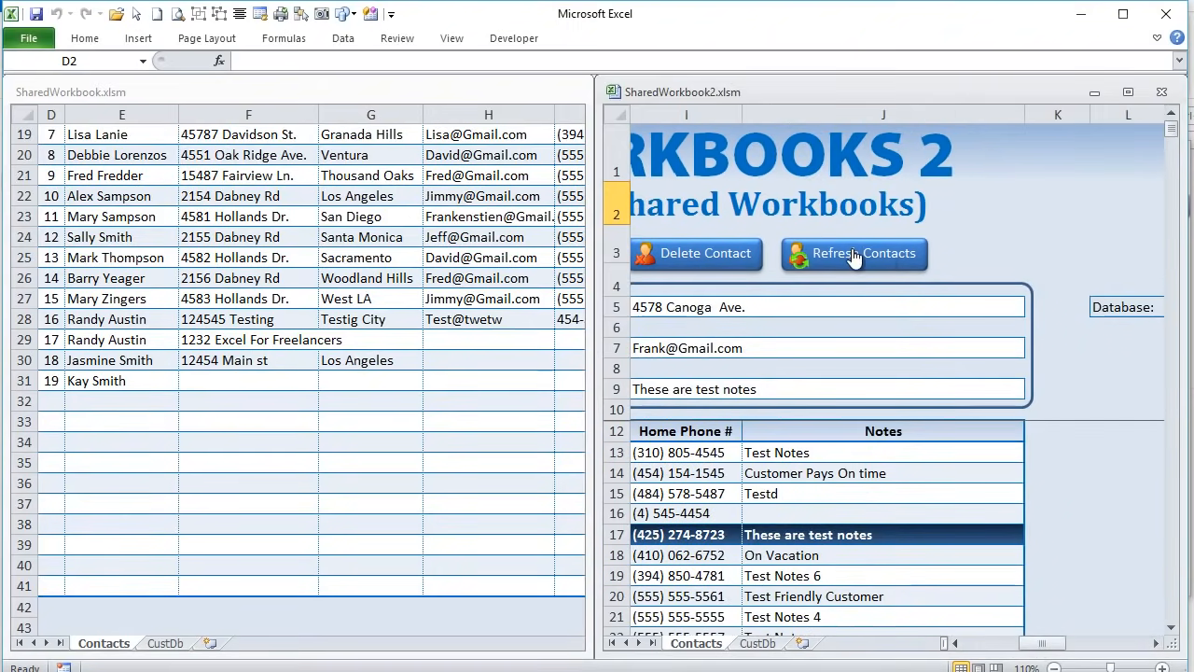
left_click_drag(1045, 646, 1004, 645)
scroll(945, 573, "down", 3)
scroll(945, 573, "down", 2)
left_click(758, 515)
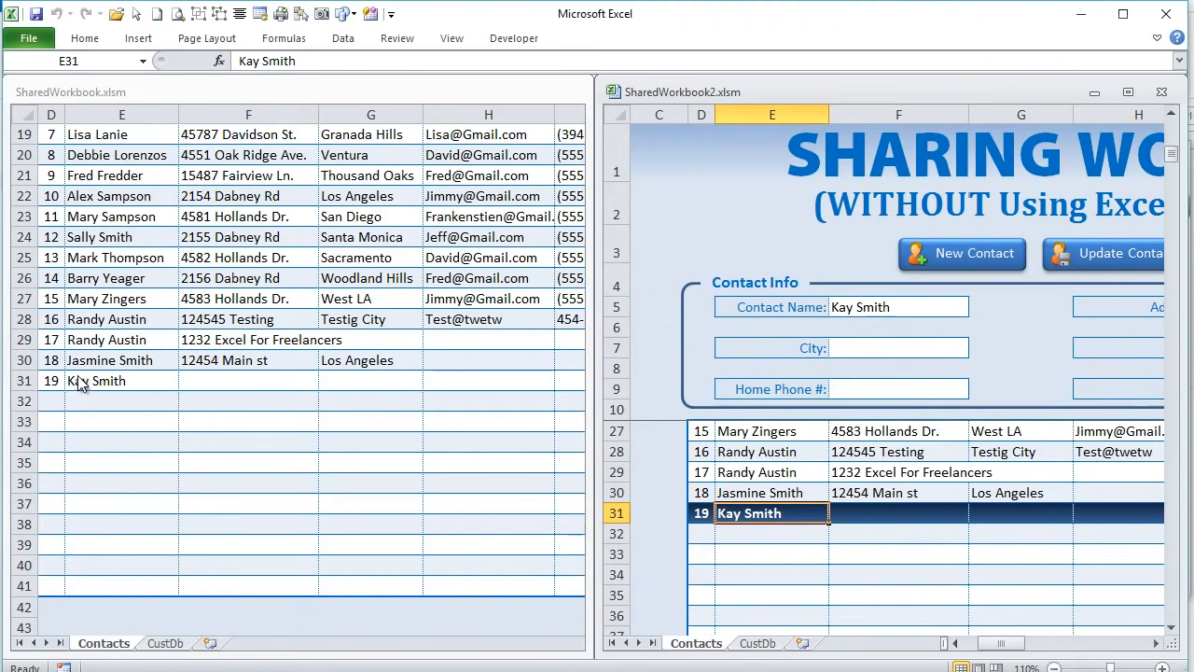
- Set the contact's City to Los Angeles and save it with Update Contact
left_click(138, 381)
scroll(217, 430, "up", 2)
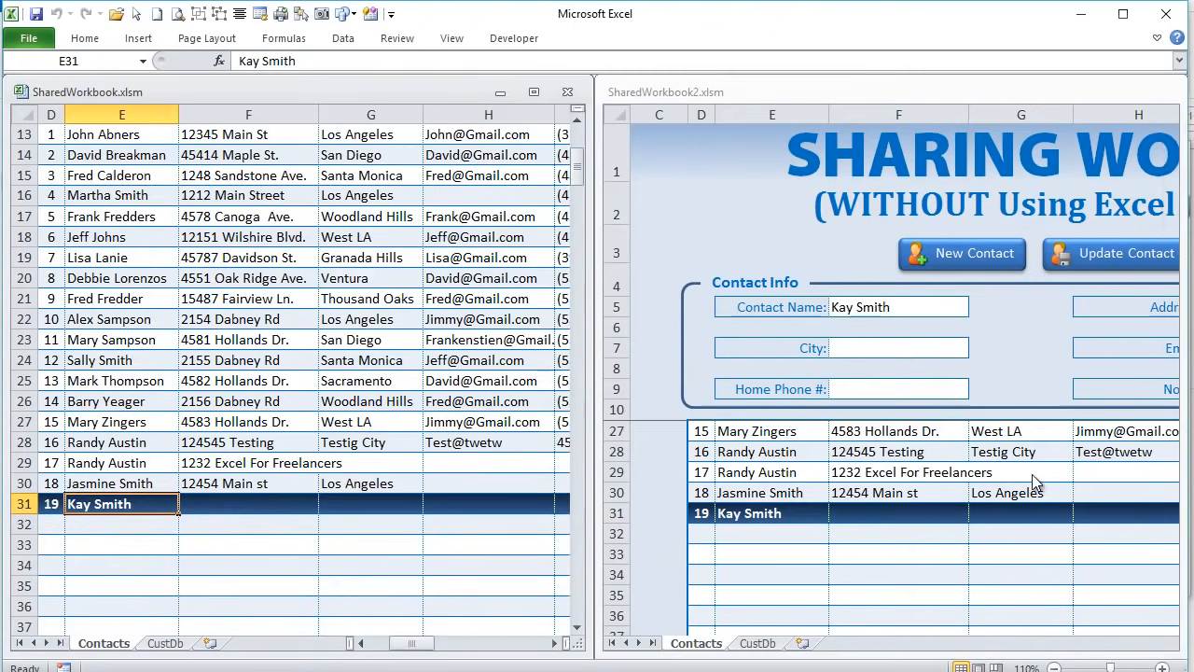
left_click(1007, 514)
scroll(1007, 514, "up", 4)
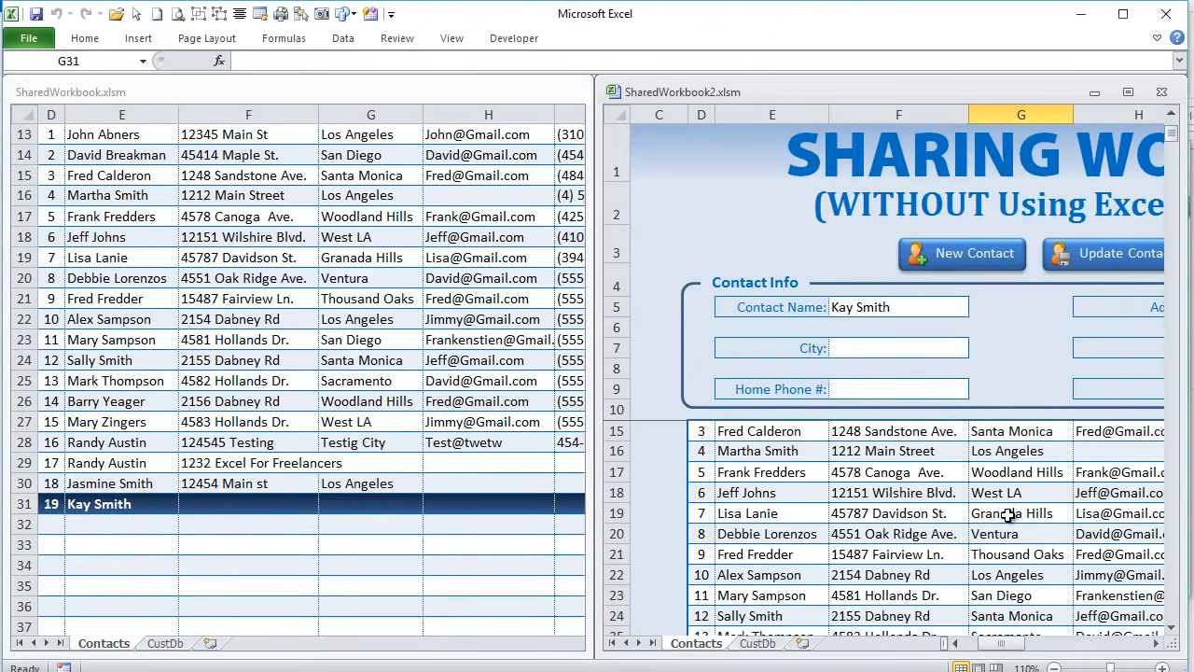
scroll(1008, 518, "up", 1)
left_click(904, 343)
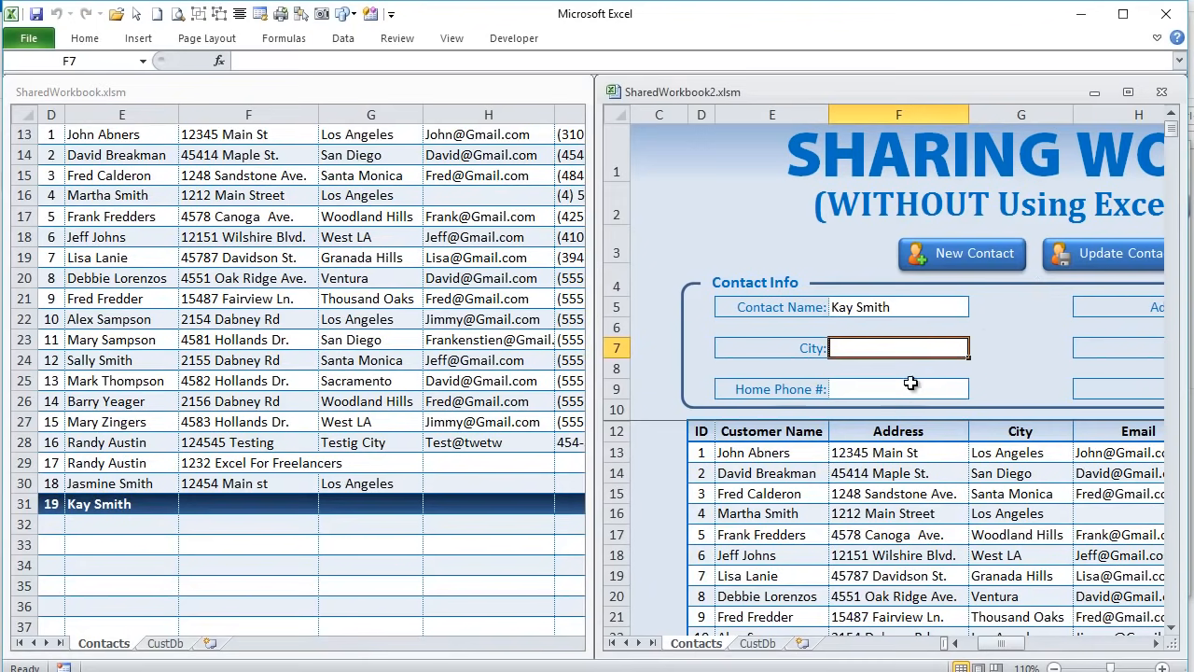
type("Los ANgel")
key("BackSpace")
key("BackSpace")
key("BackSpace")
key("BackSpace")
type("ngeles")
key("Tab")
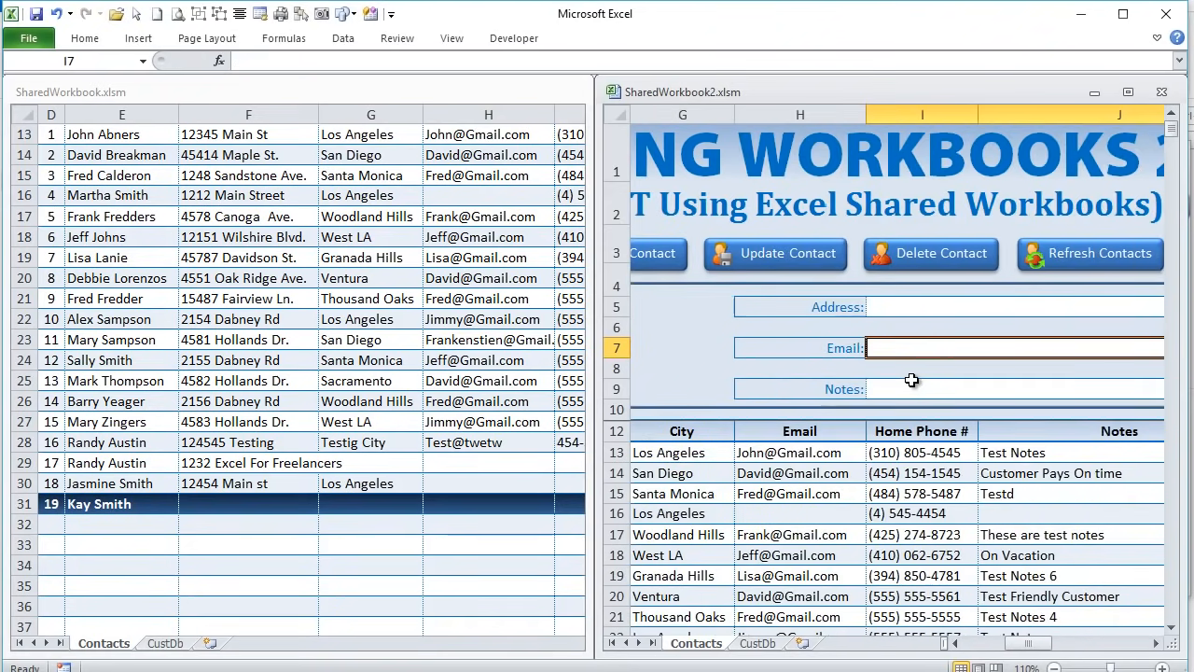
left_click(778, 266)
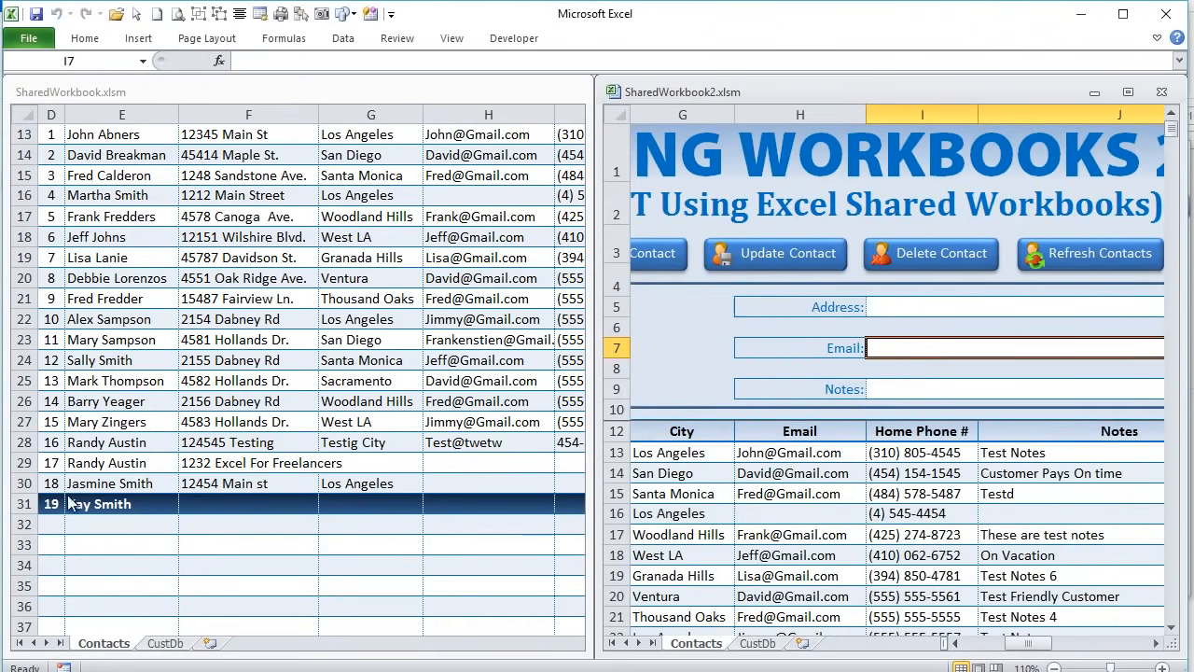
left_click(131, 459)
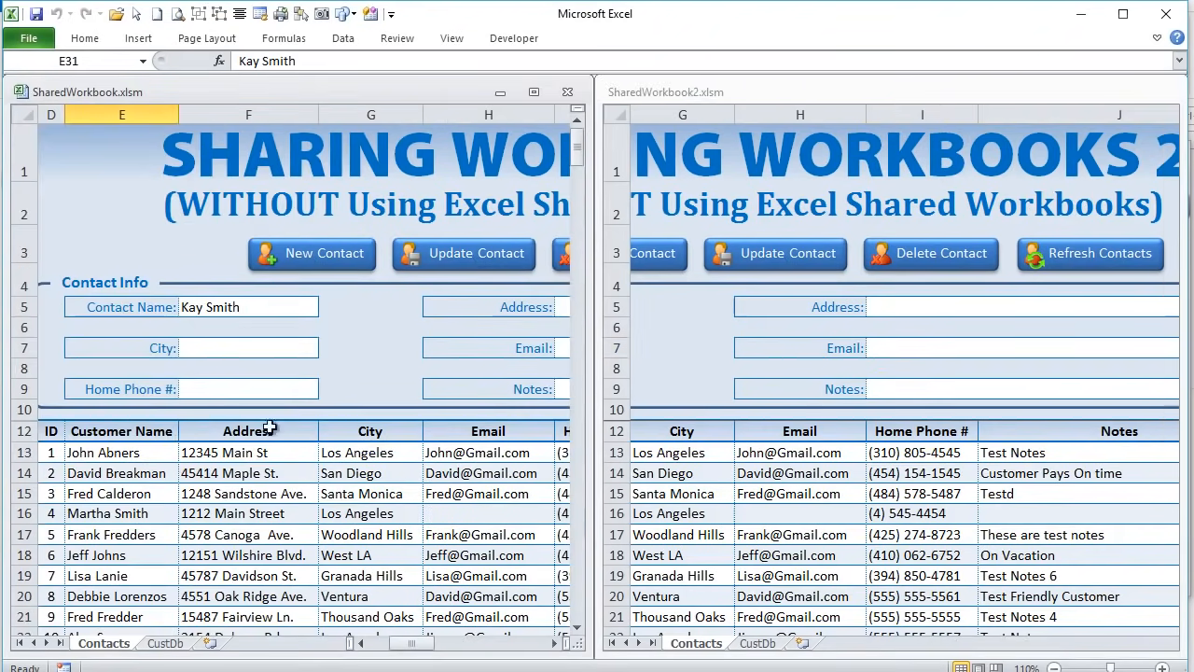
- Reload the updated contact in SharedWorkbook.xlsm by selecting another row, then the contact's row
left_click_drag(422, 644, 444, 646)
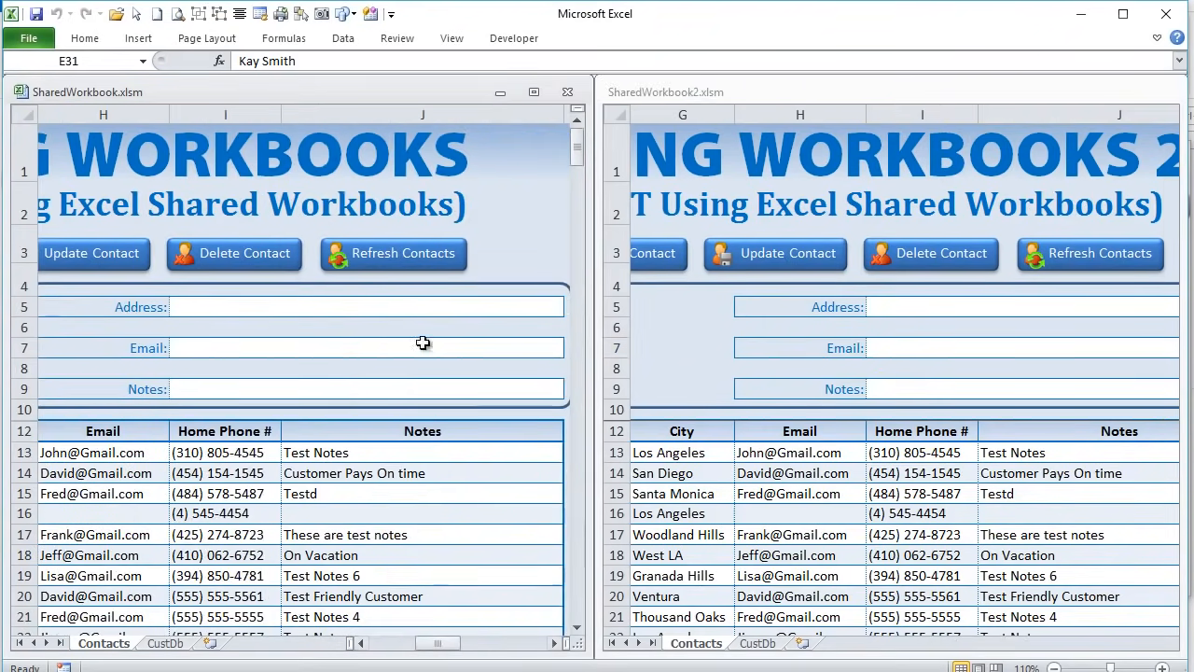
left_click(325, 537)
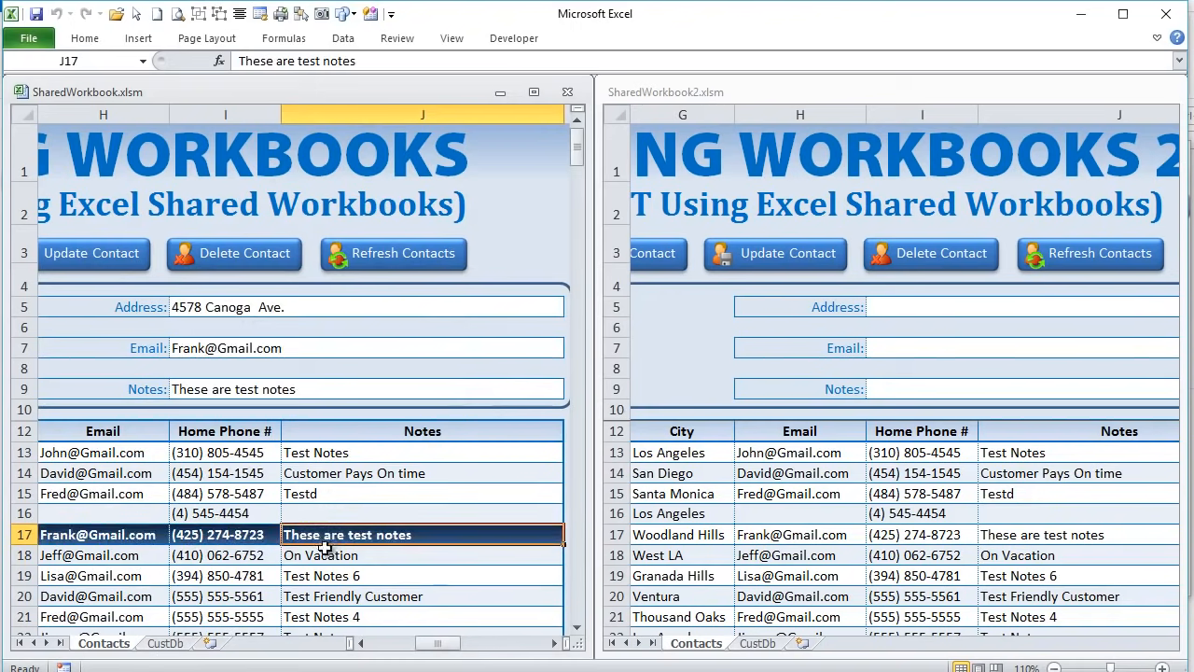
scroll(321, 546, "down", 3)
left_click_drag(446, 647, 411, 644)
left_click(335, 556)
scroll(335, 556, "up", 3)
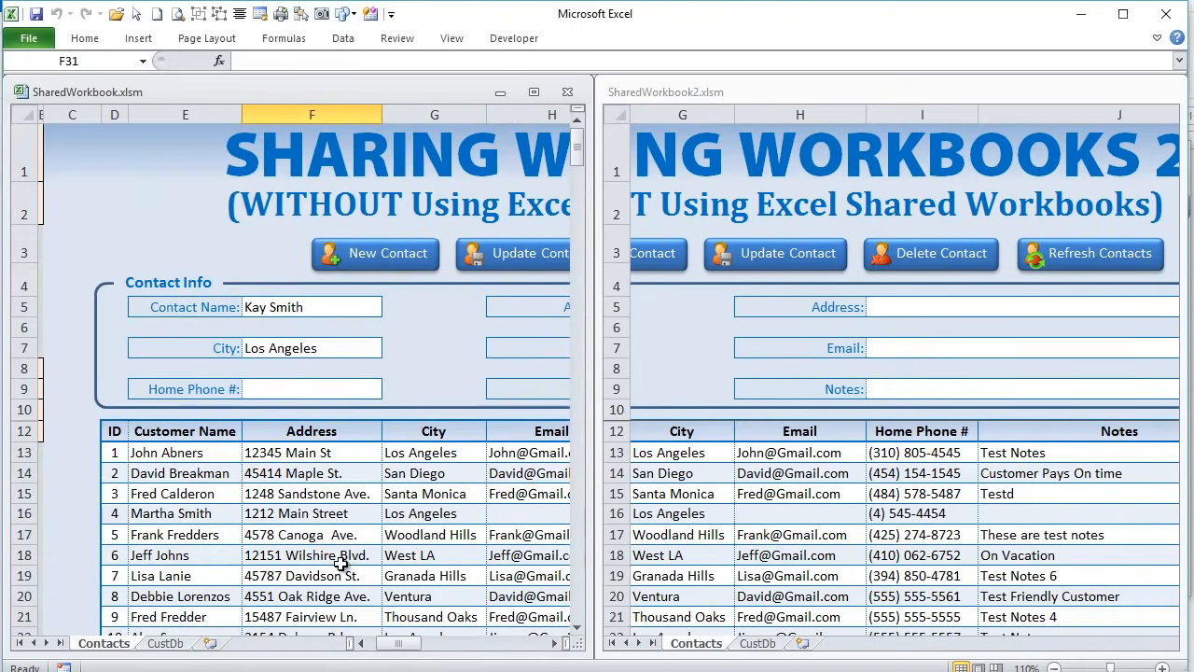
- Inspect the timestamp stored in cell B12
left_click(37, 427)
scroll(38, 428, "down", 3)
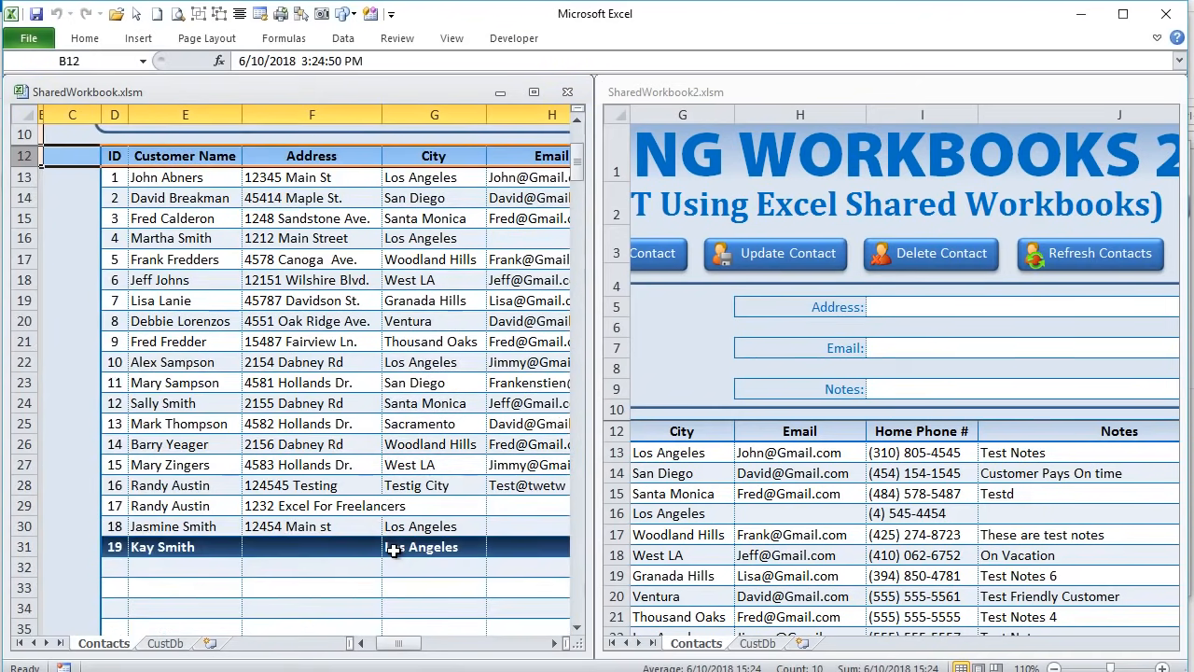
scroll(396, 547, "up", 3)
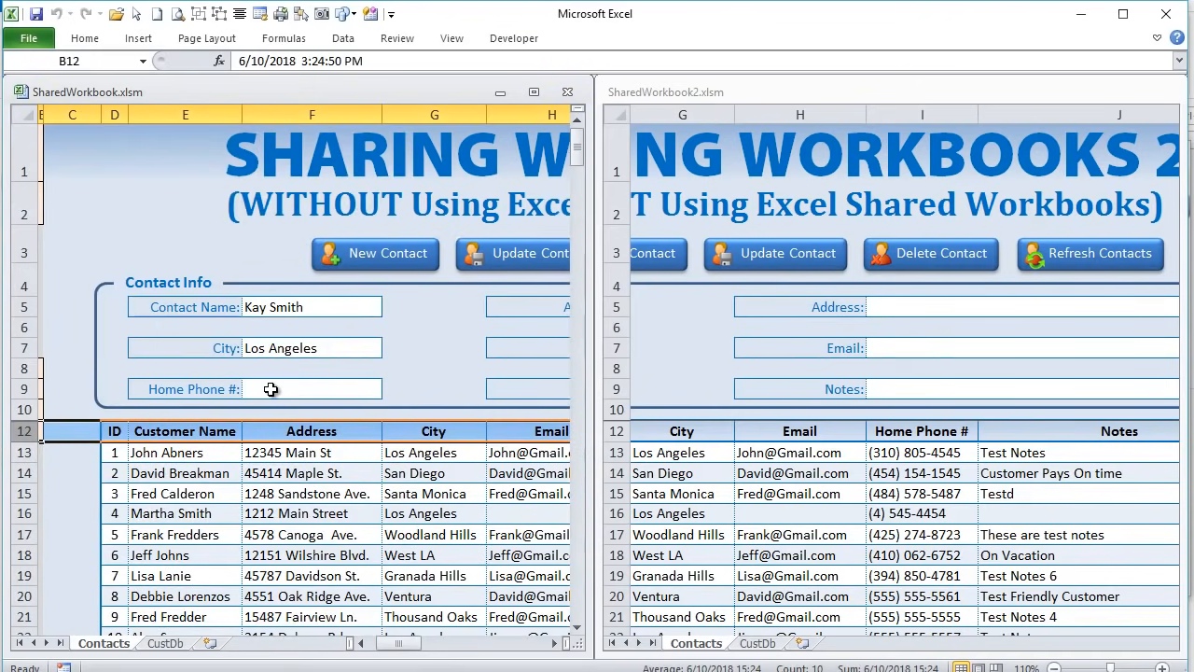
left_click_drag(351, 643, 266, 643)
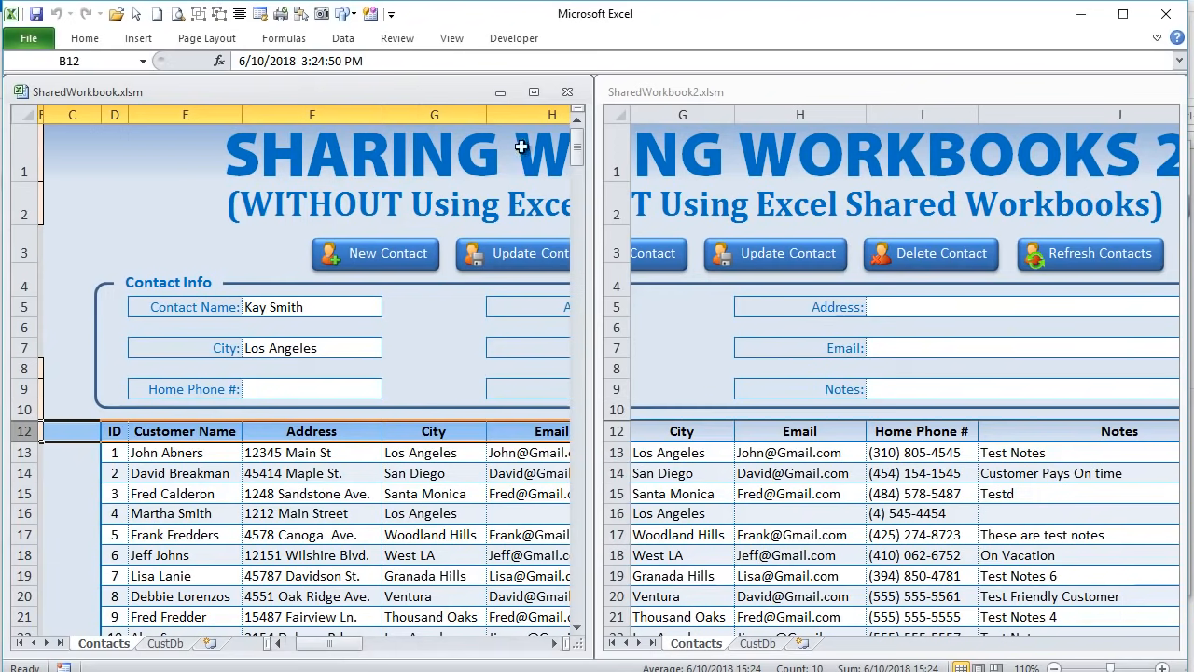
left_click(694, 90)
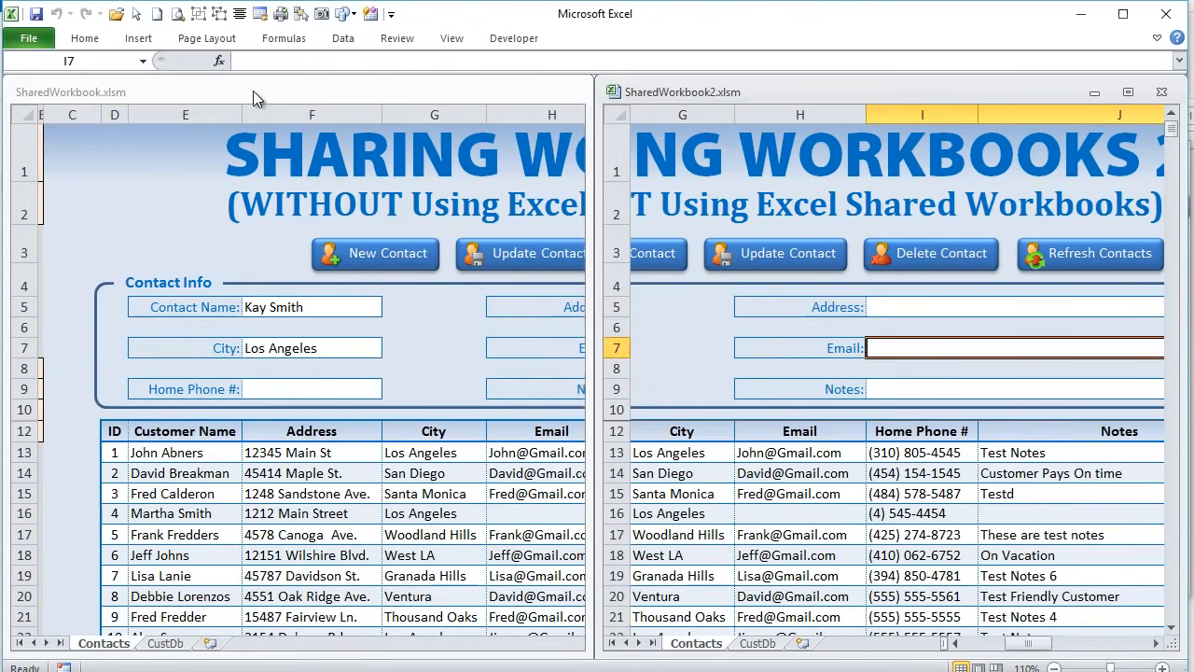
left_click(154, 89)
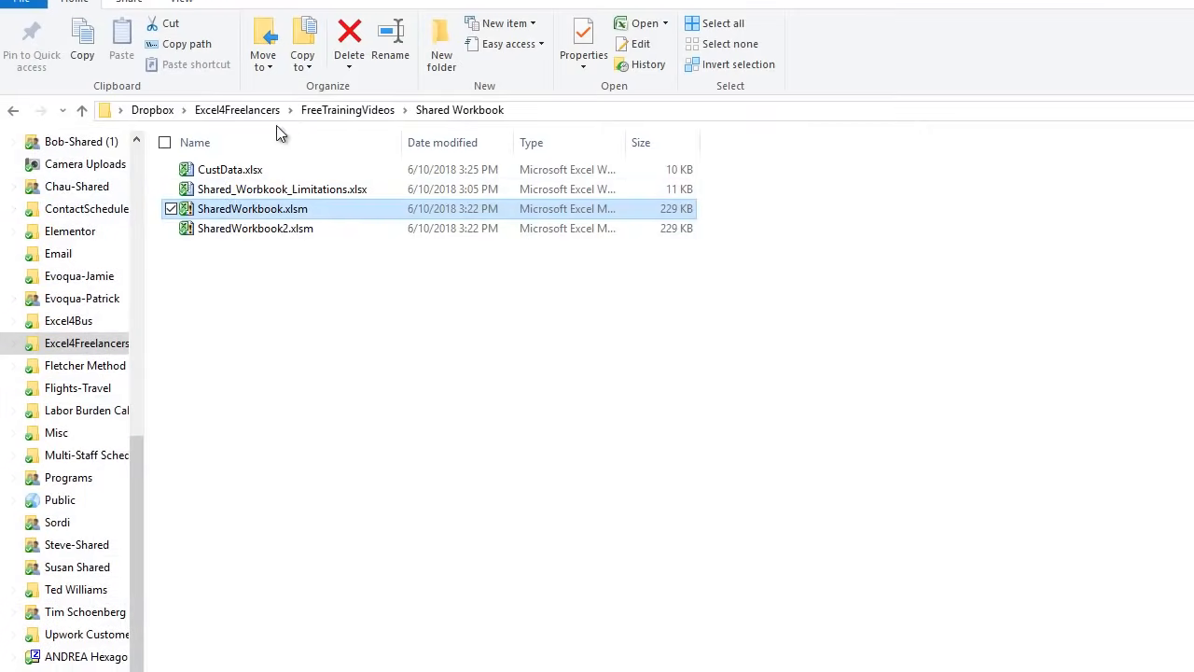
- Browse Dropbox and Excel4Freelancers, then select CustData.xlsx in the Shared Workbook folder
left_click(150, 110)
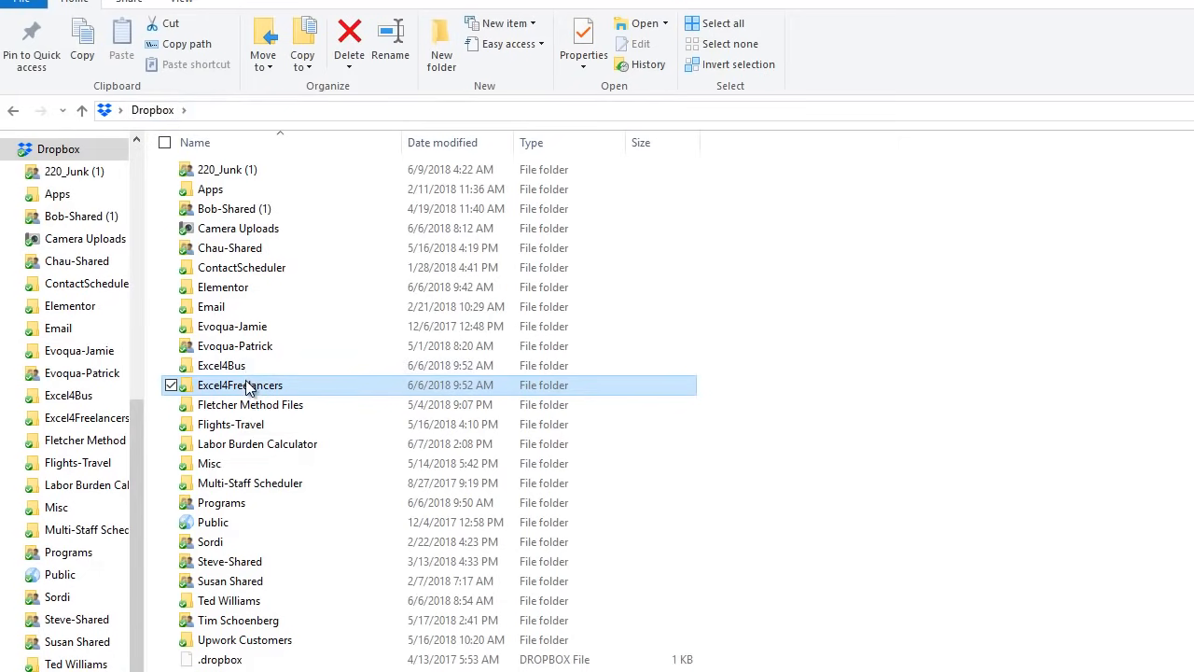
double_click(245, 385)
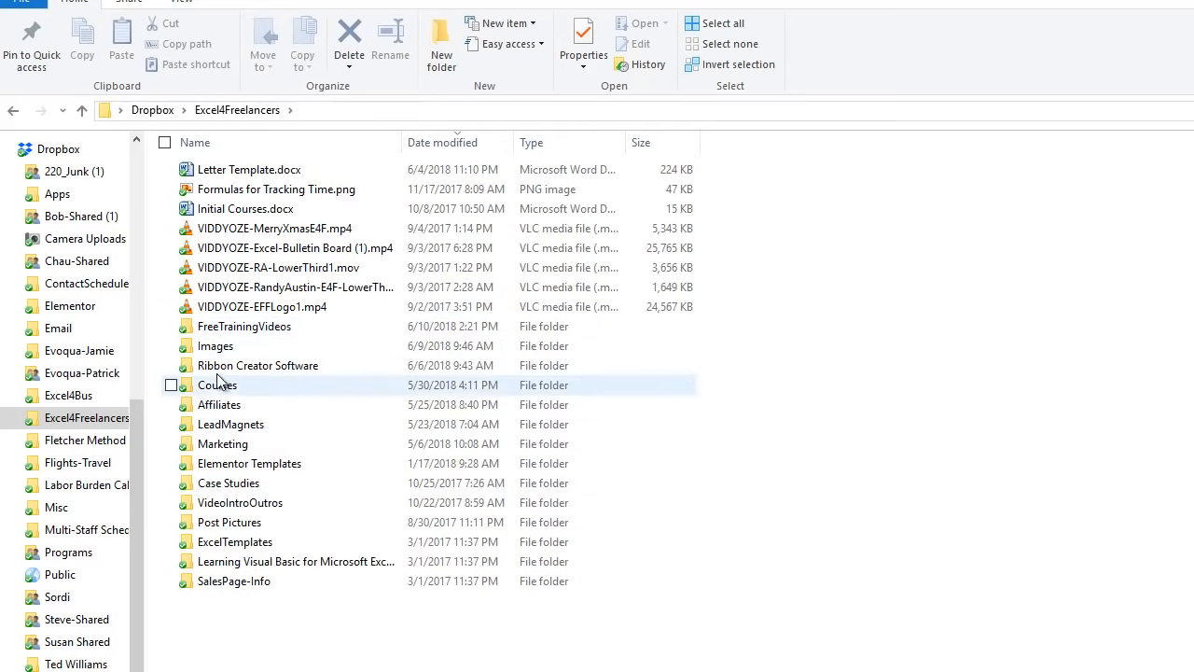
left_click(13, 111)
left_click(13, 111)
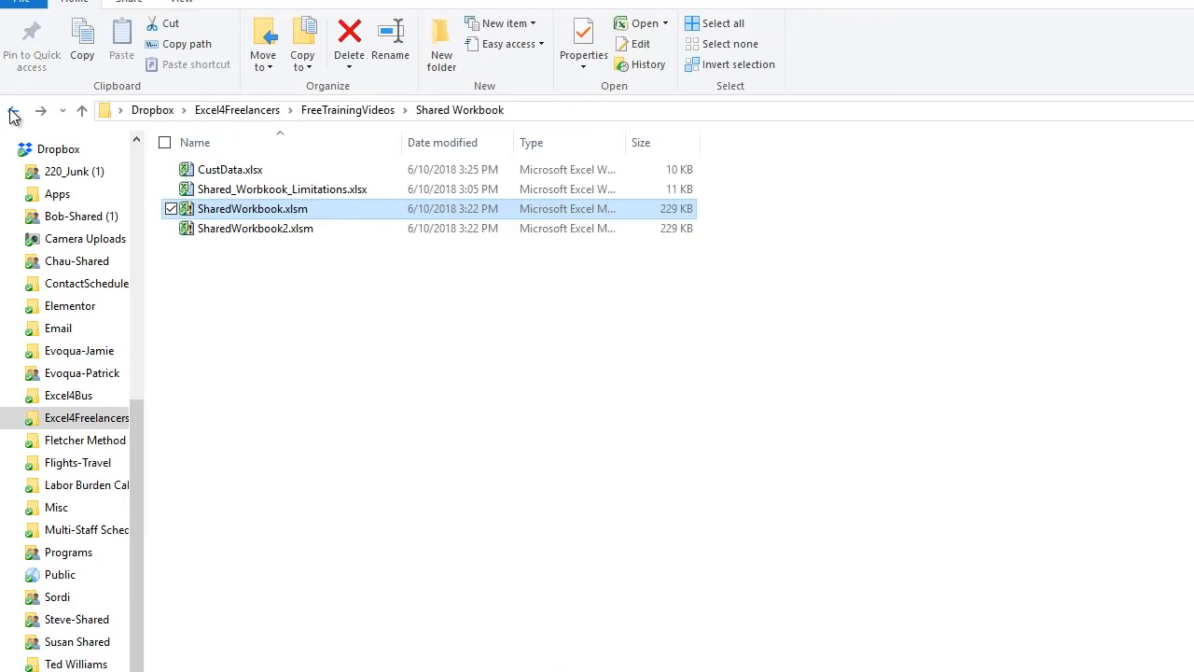
left_click(224, 172)
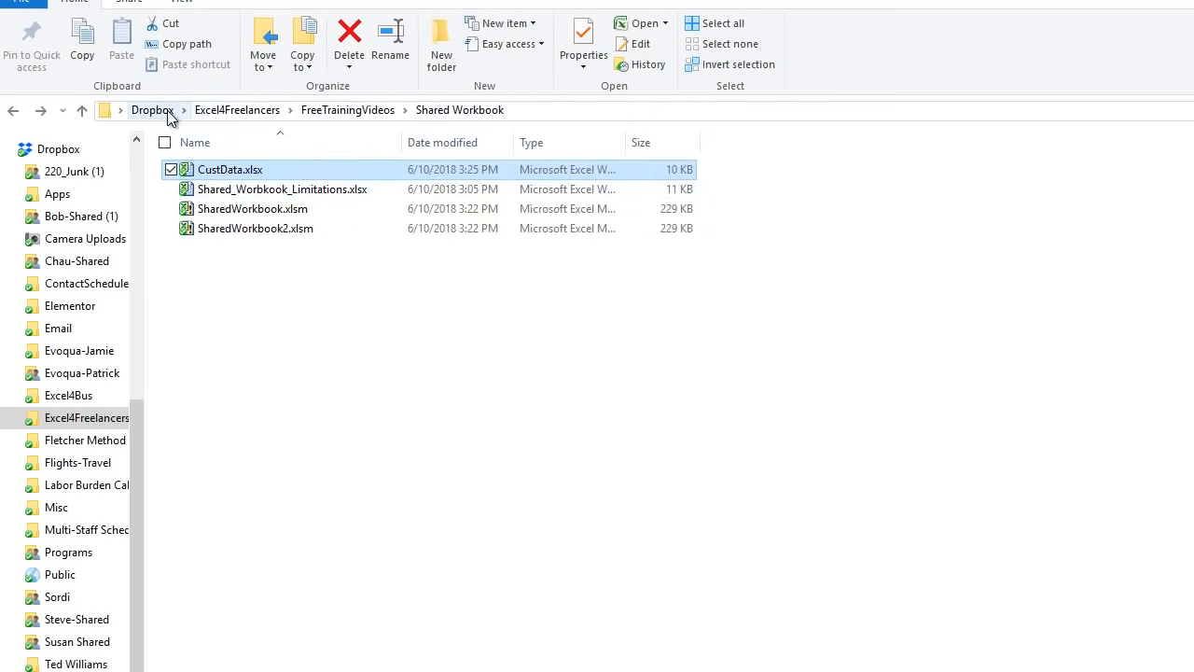
- Open the OneDrive folder from the navigation pane
left_click_drag(136, 425, 142, 451)
left_click(55, 670)
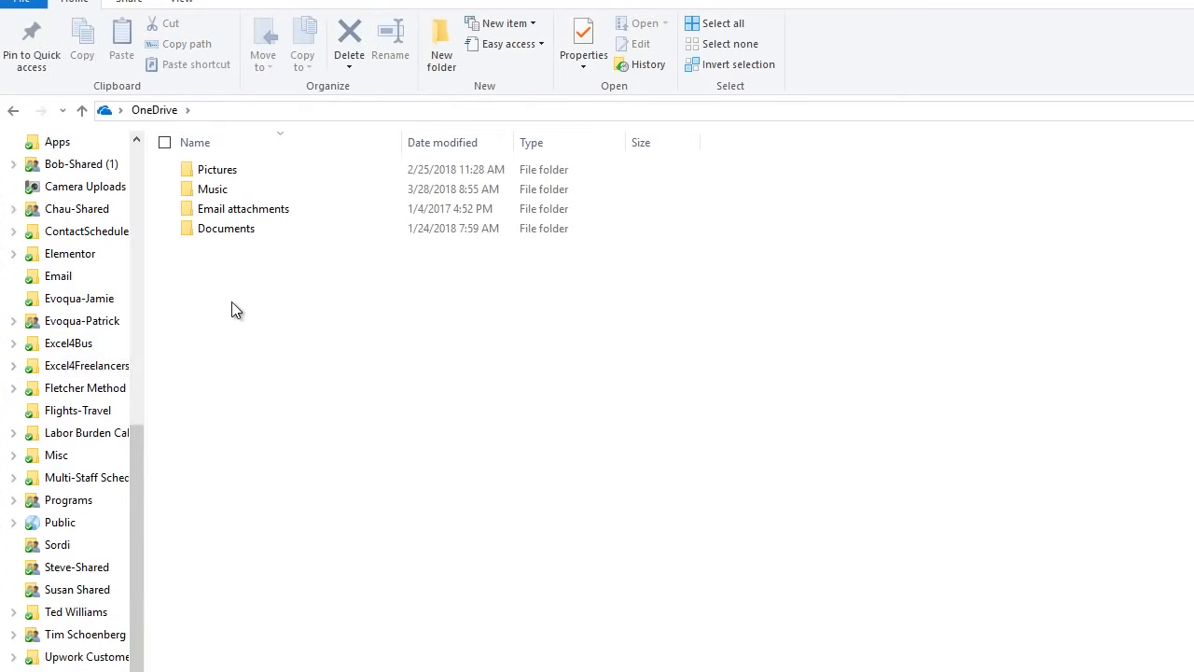
left_click_drag(139, 508, 165, 249)
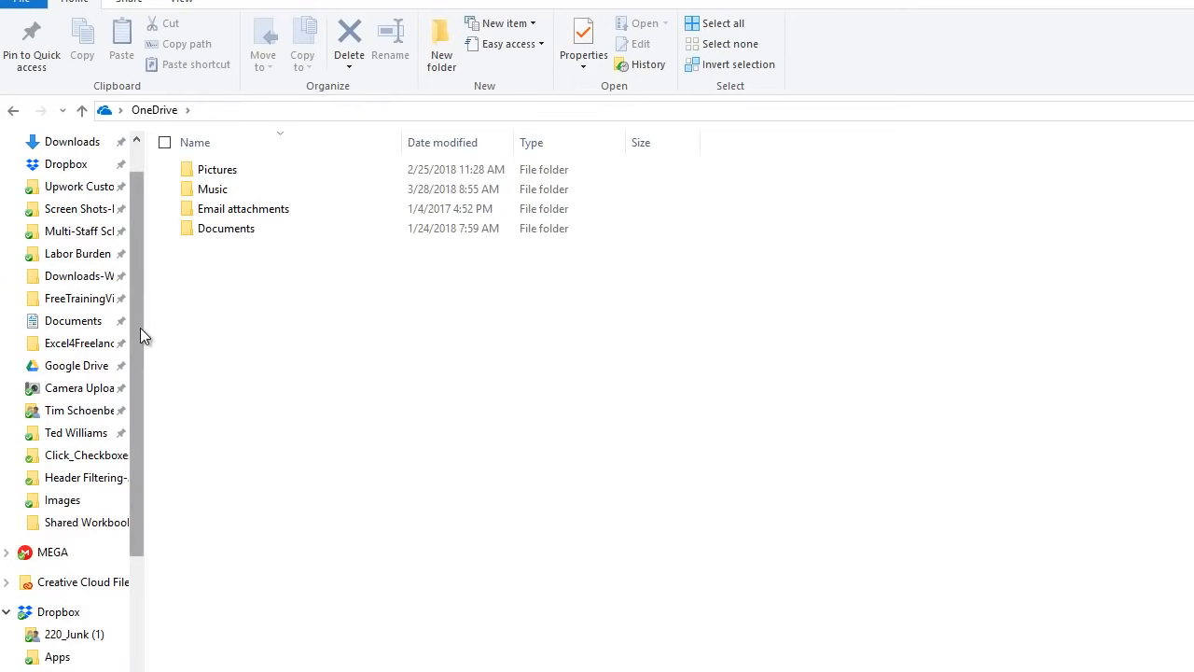
scroll(142, 331, "up", 1)
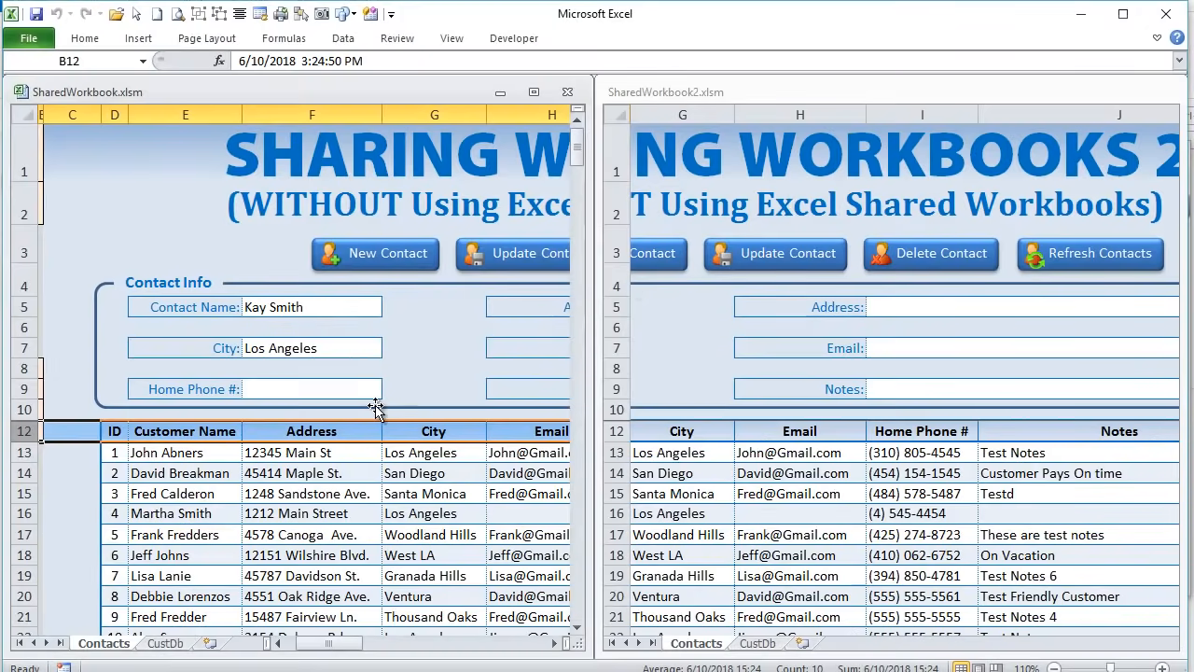
- Close SharedWorkbook2.xlsm with its changes saved, maximize SharedWorkbook.xlsm and select cell E2
left_click_drag(854, 93, 724, 87)
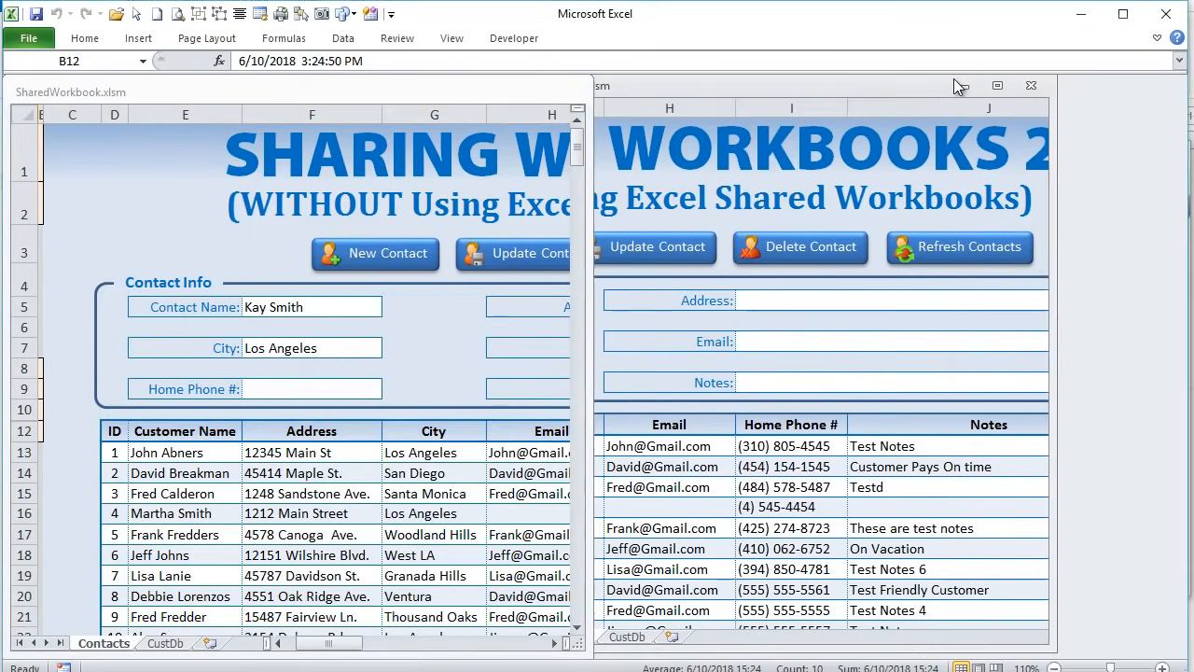
left_click(1030, 86)
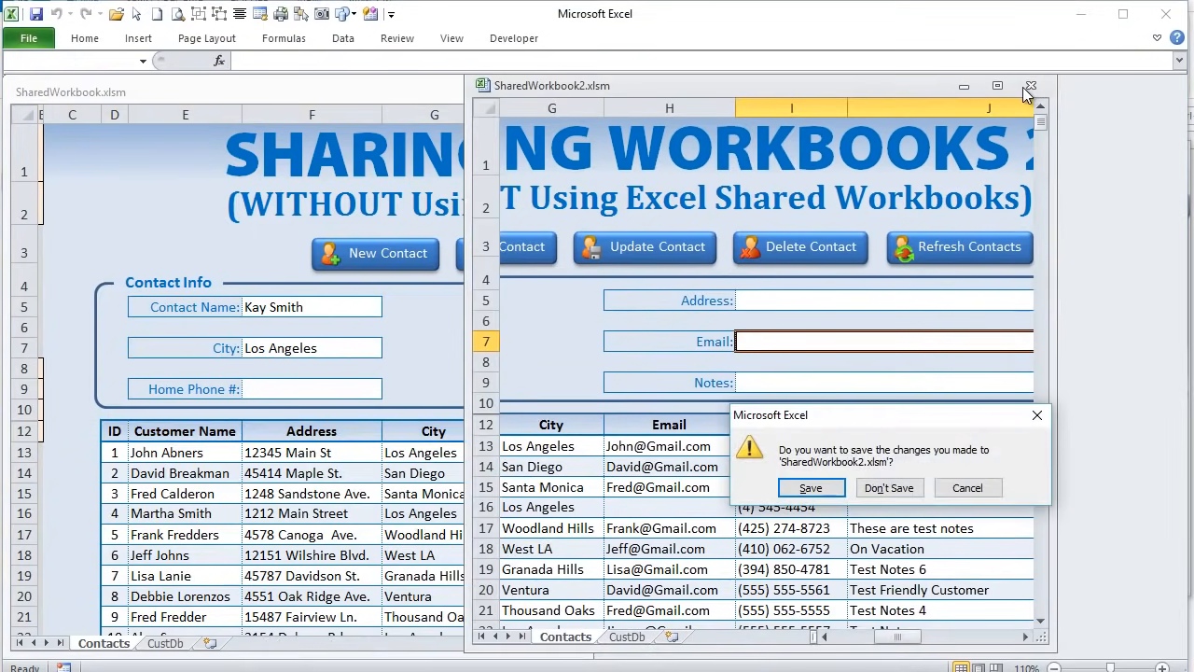
left_click(812, 488)
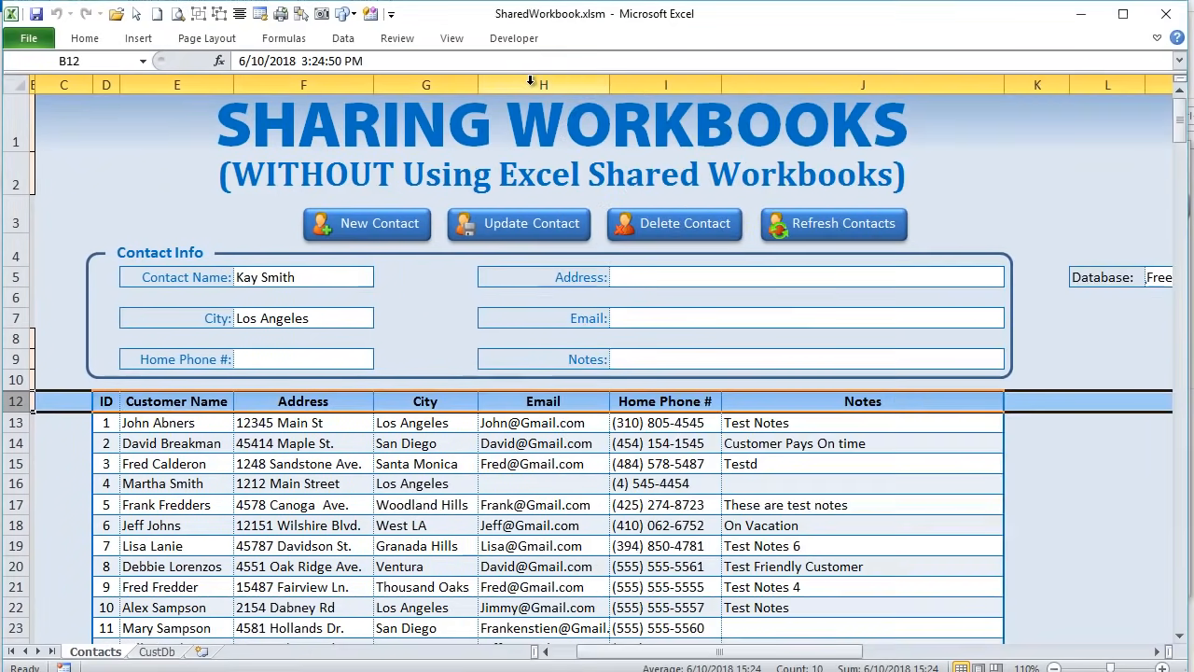
left_click(534, 93)
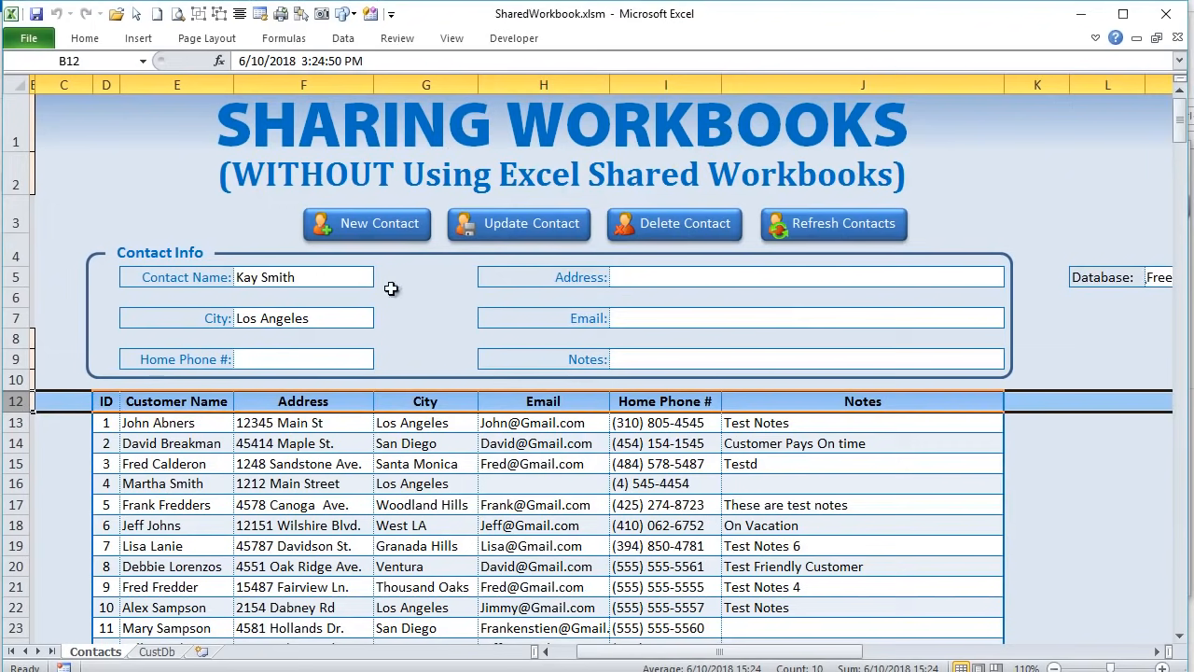
left_click(159, 184)
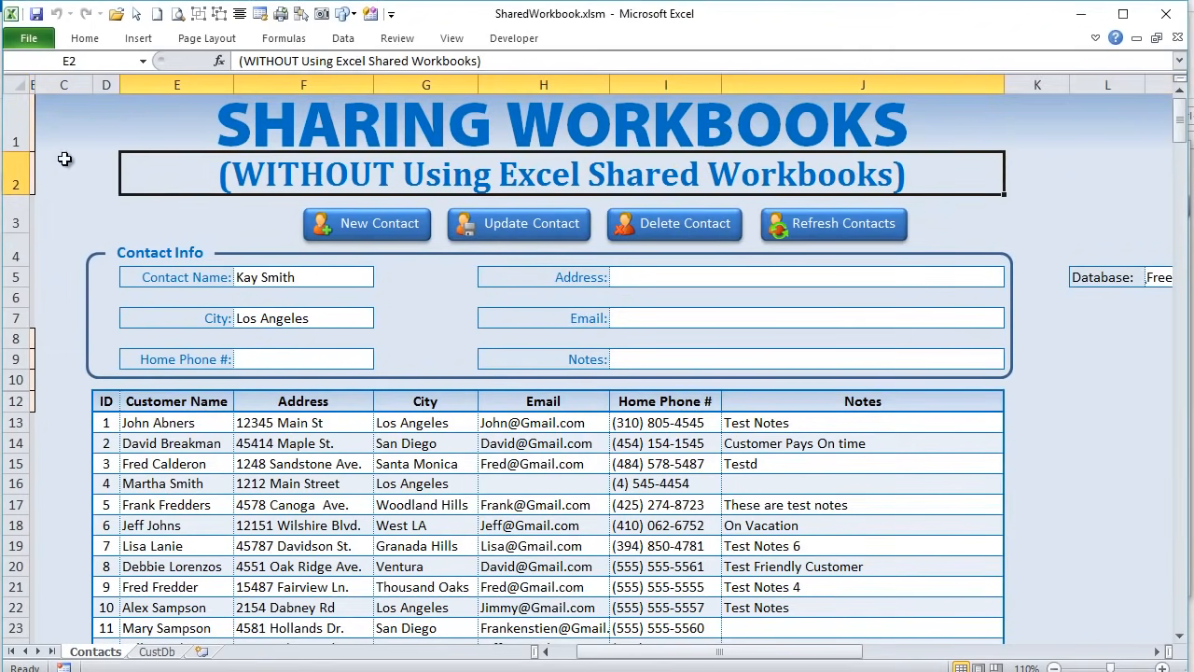
- Widen and AutoFit column B so its dates display in full
left_click_drag(40, 88, 117, 89)
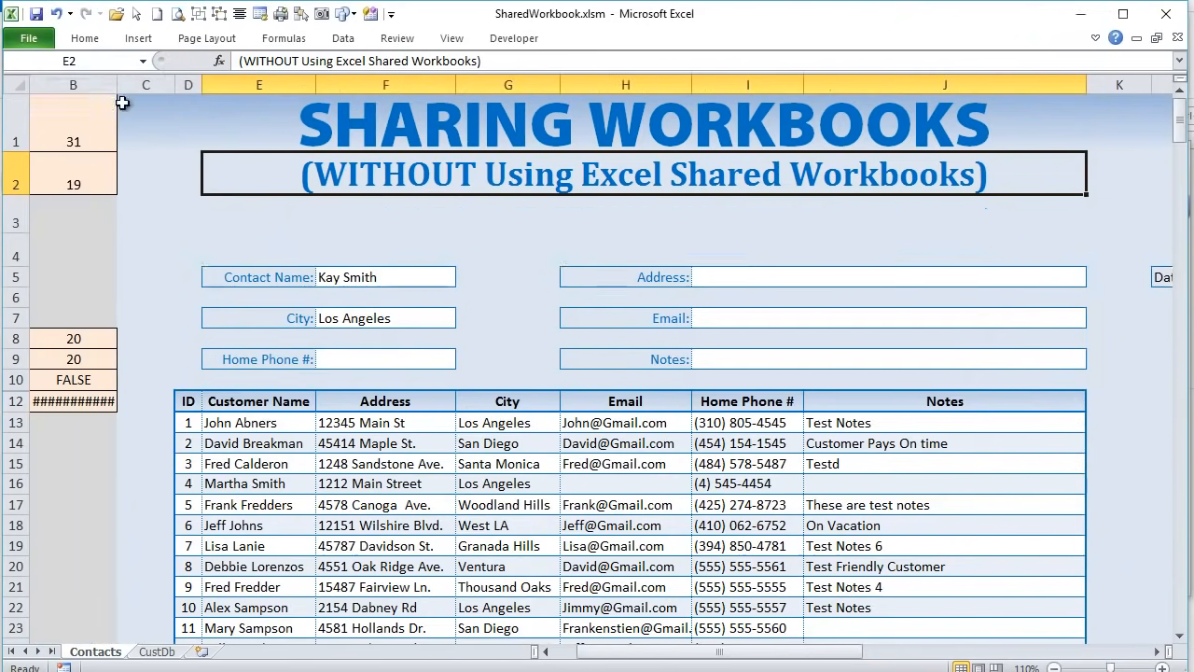
left_click(38, 84)
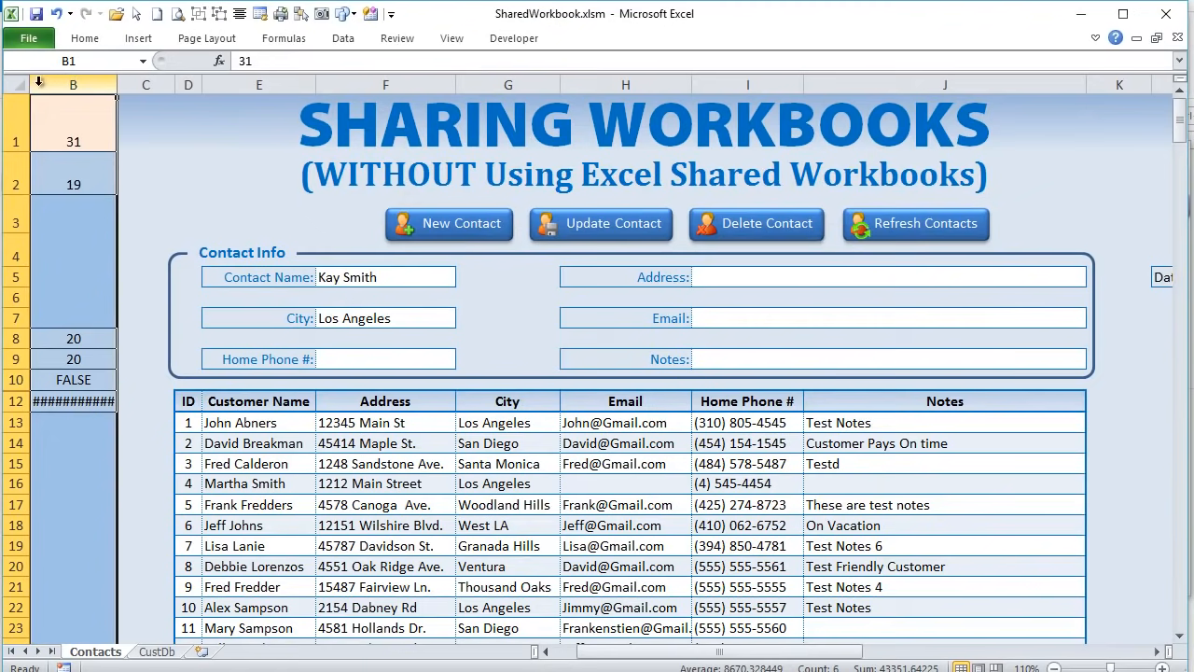
left_click_drag(54, 84, 114, 85)
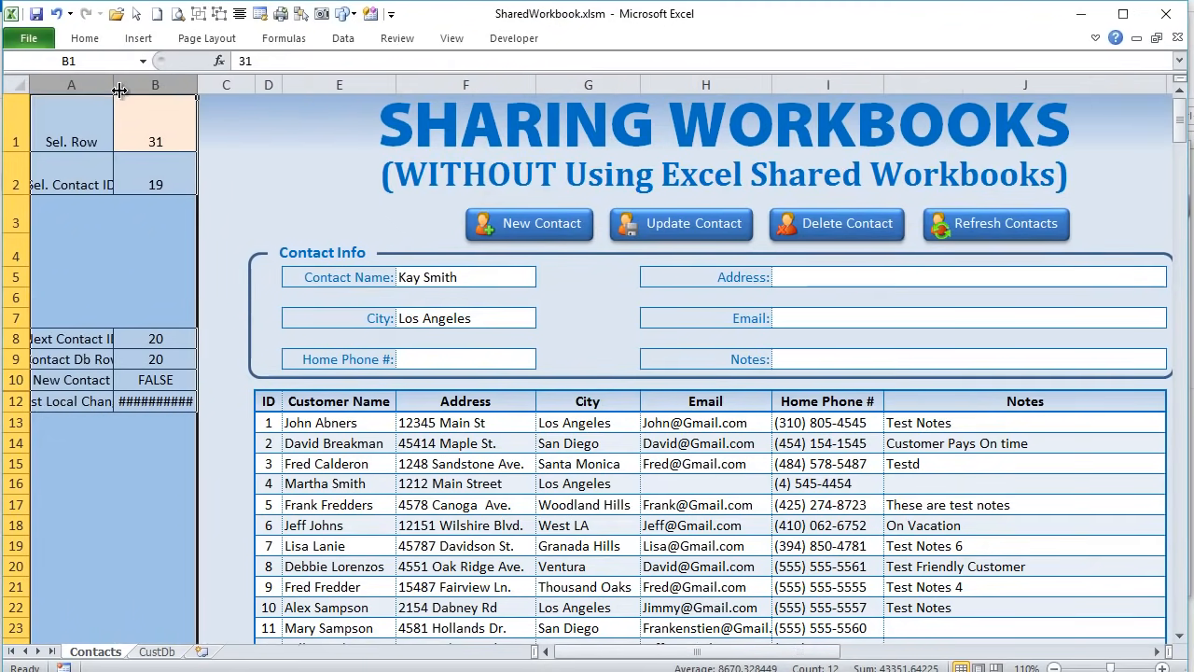
left_click(178, 85)
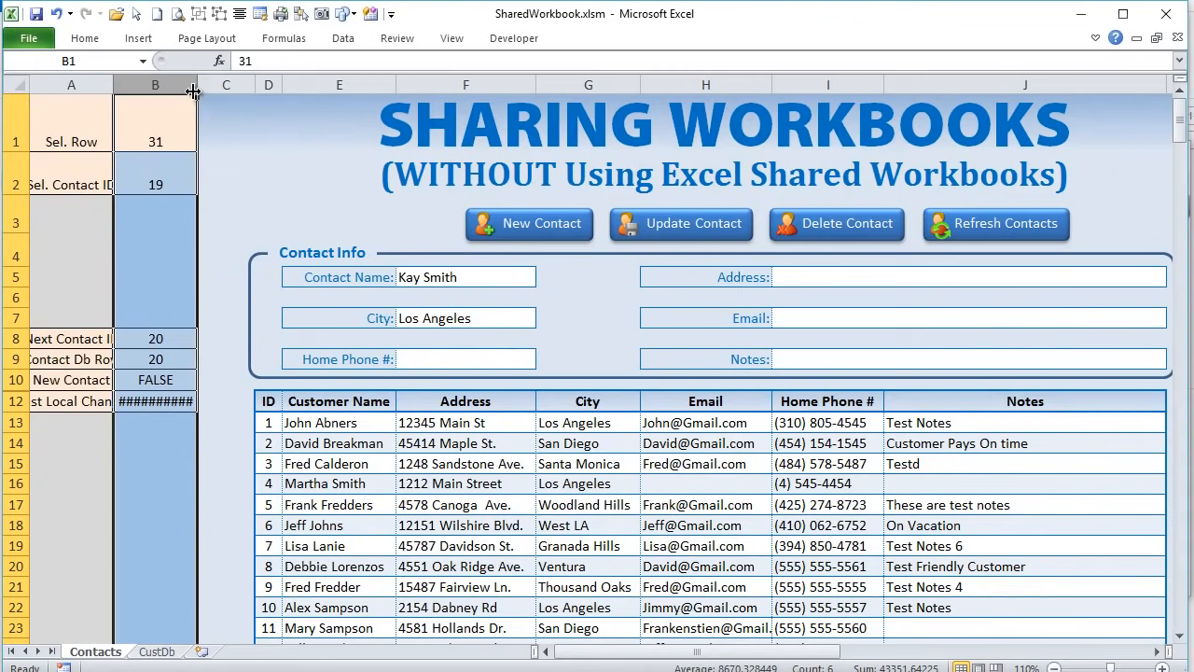
double_click(192, 91)
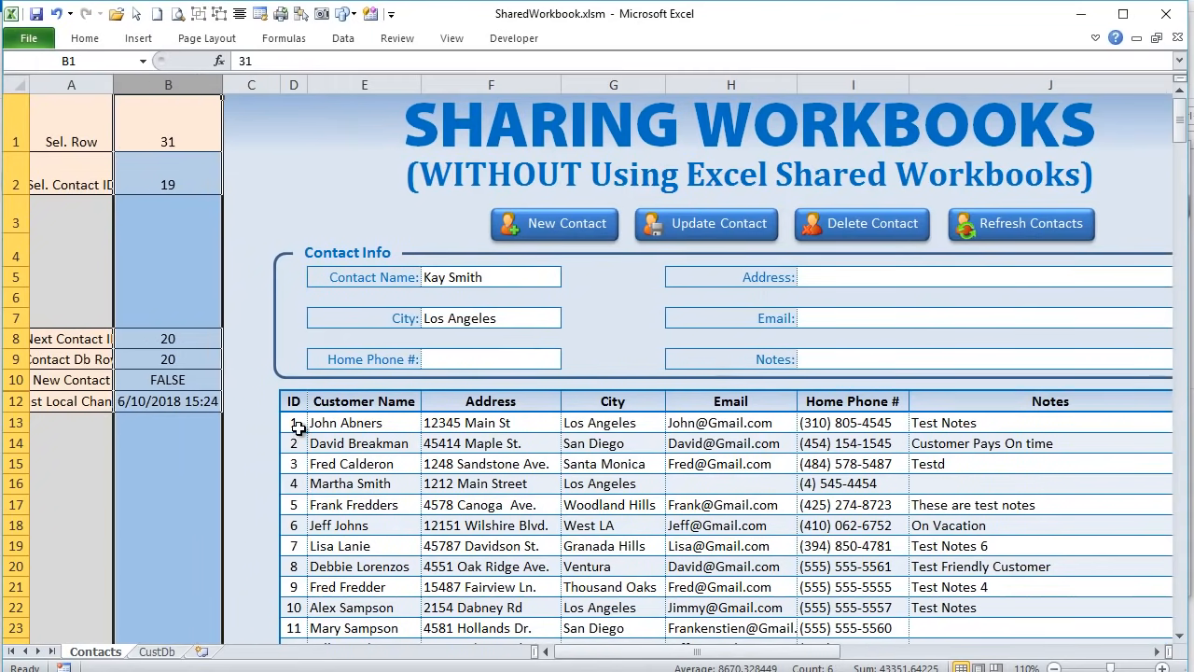
- Click through contact rows, checking Sel. Row in B1, ending on contact ID 7 in row 19
left_click(393, 503)
left_click(404, 467)
left_click(395, 524)
left_click(380, 483)
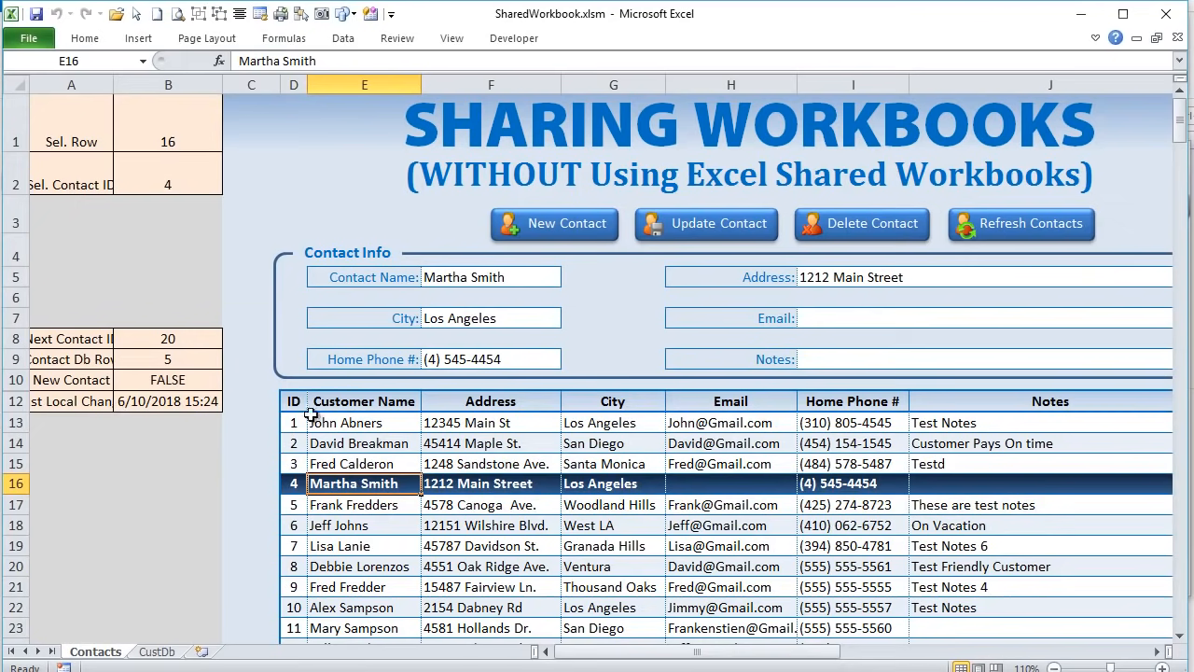
left_click(206, 115)
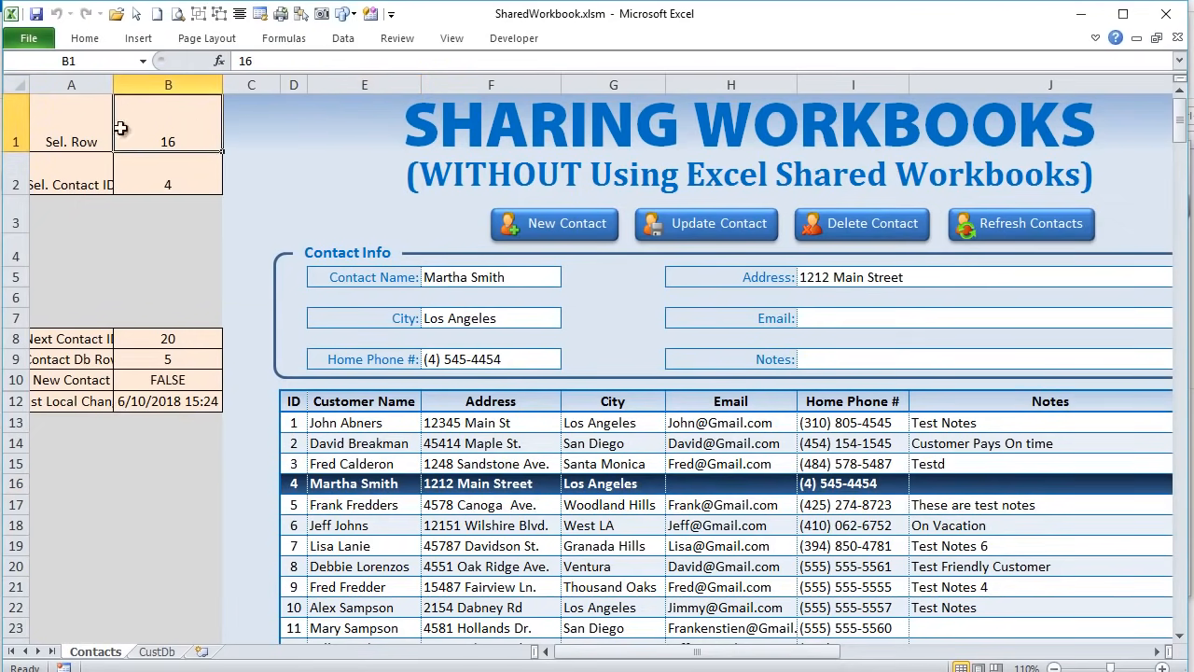
left_click(412, 553)
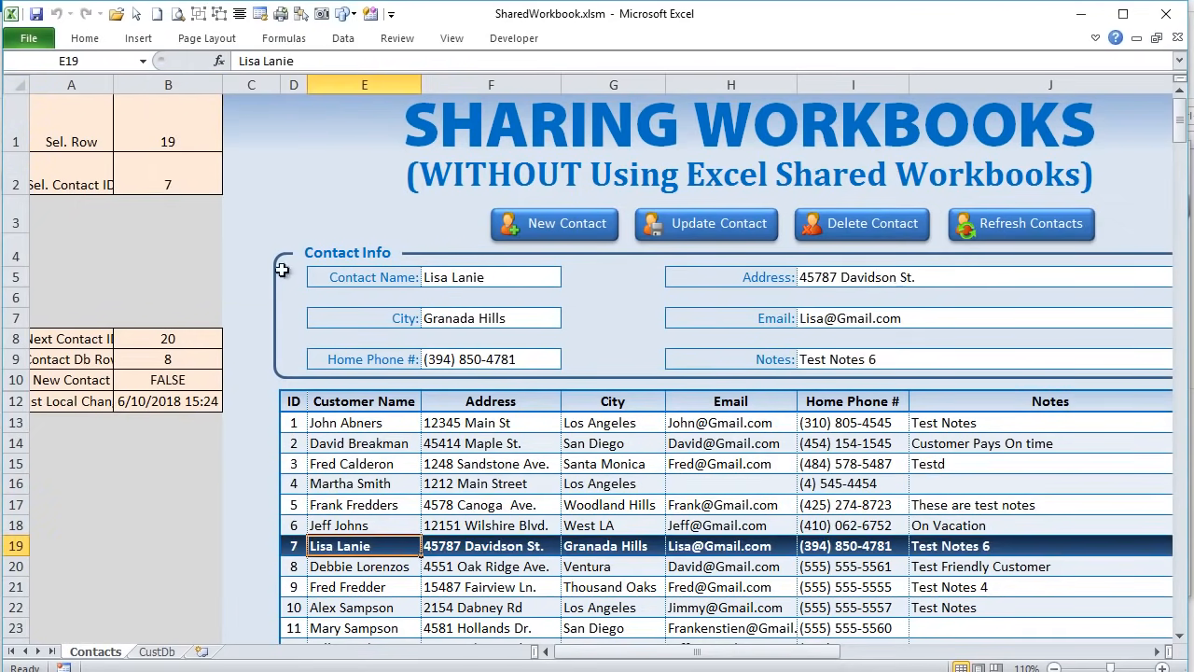
left_click(172, 142)
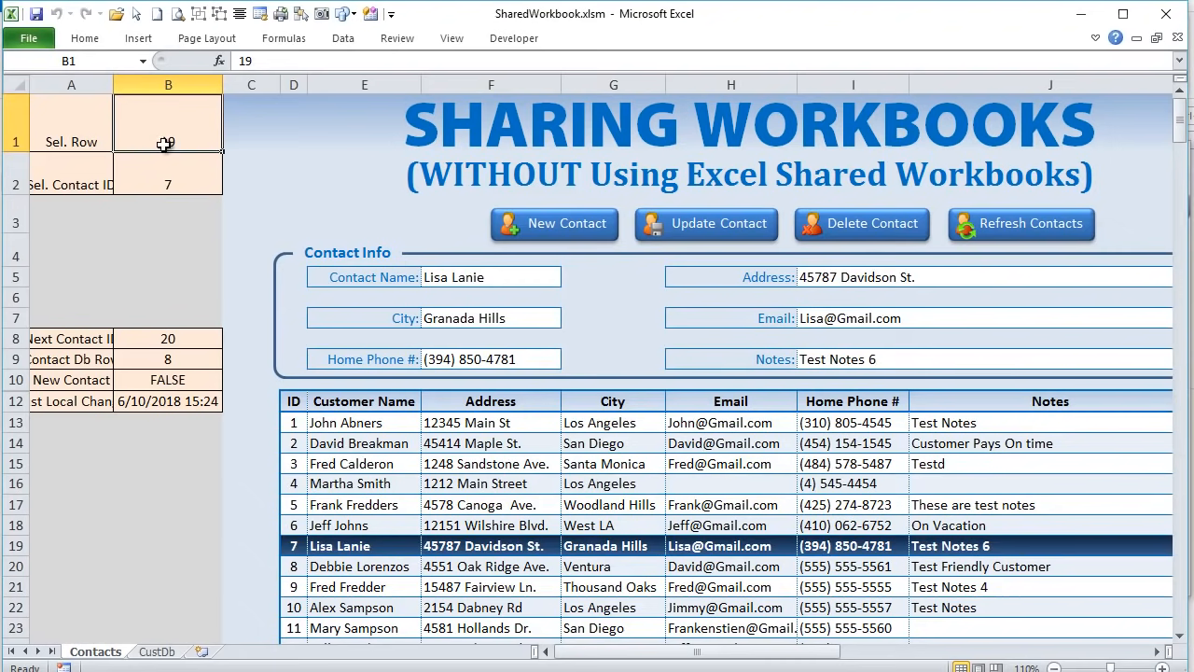
- In Conditional Formatting Manage Rules, delete the =#REF!="P" and =#REF!="PH" rules
left_click(109, 40)
left_click(751, 91)
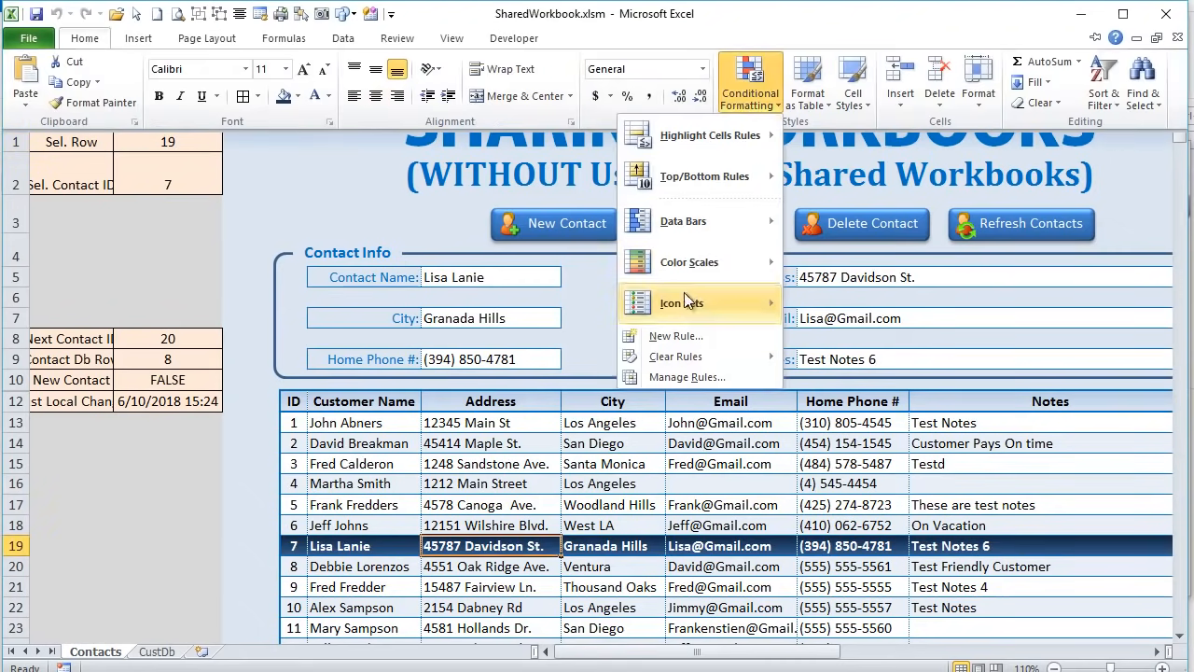
left_click(683, 373)
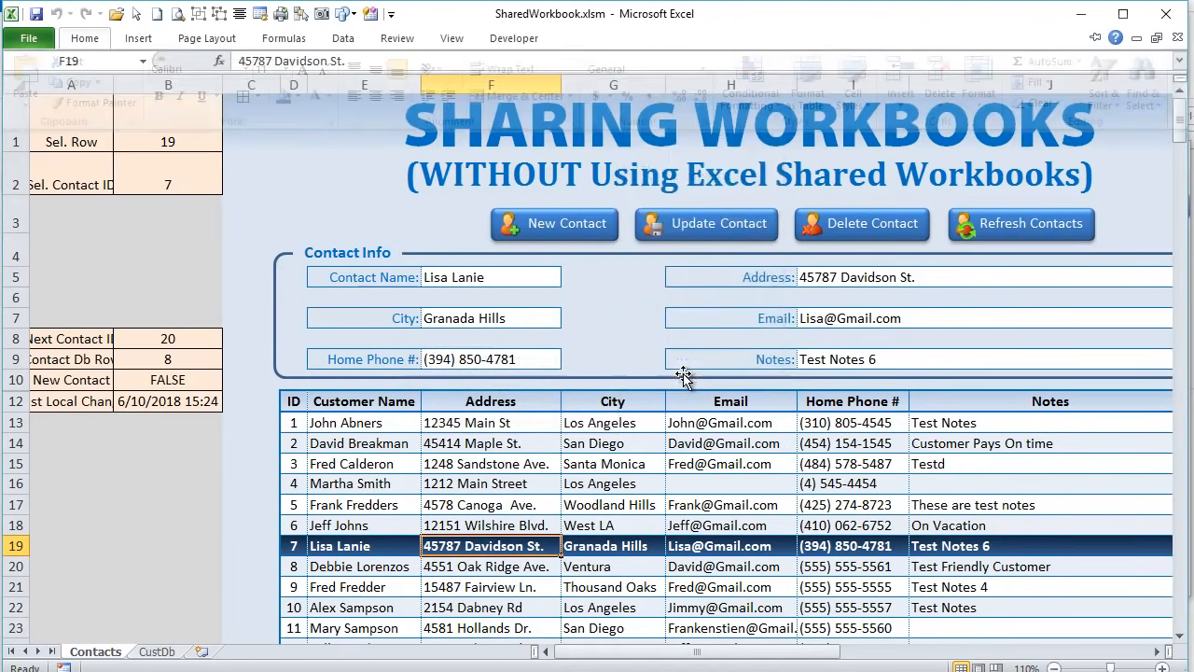
left_click(571, 270)
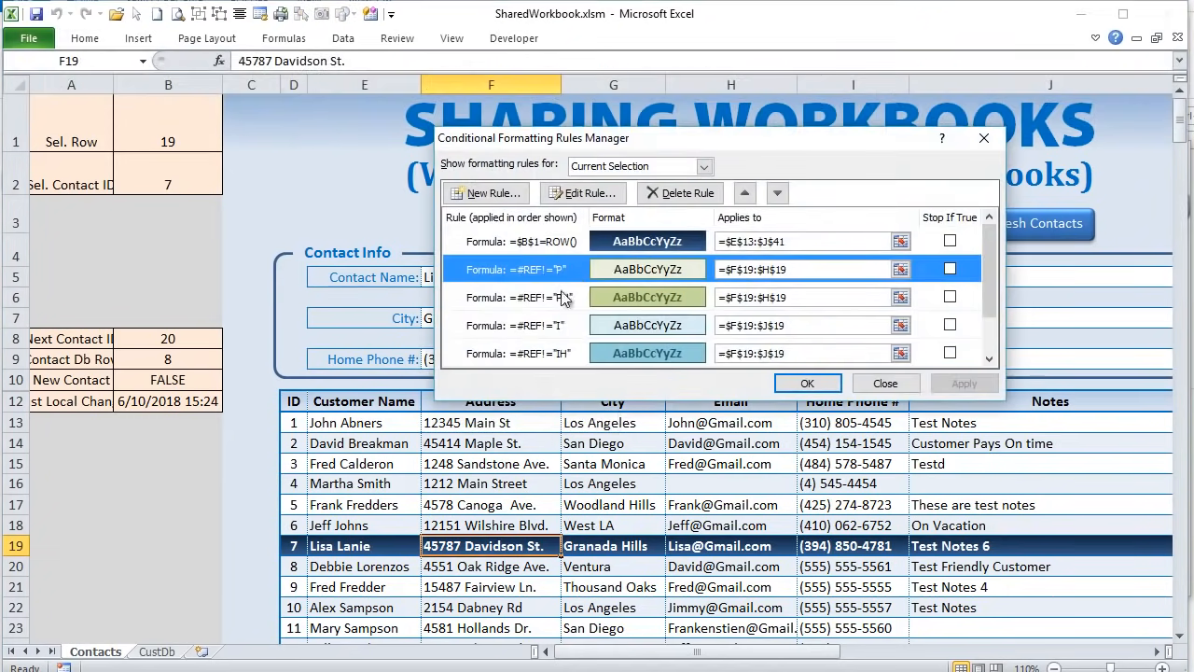
left_click(676, 193)
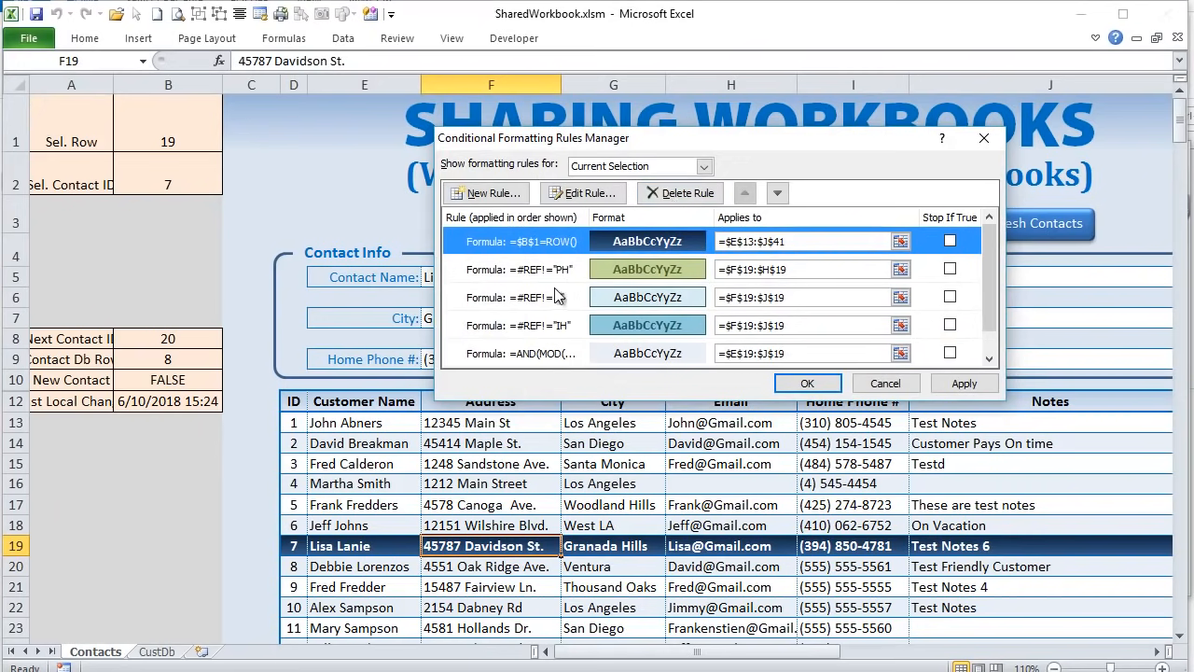
left_click(560, 271)
left_click(676, 193)
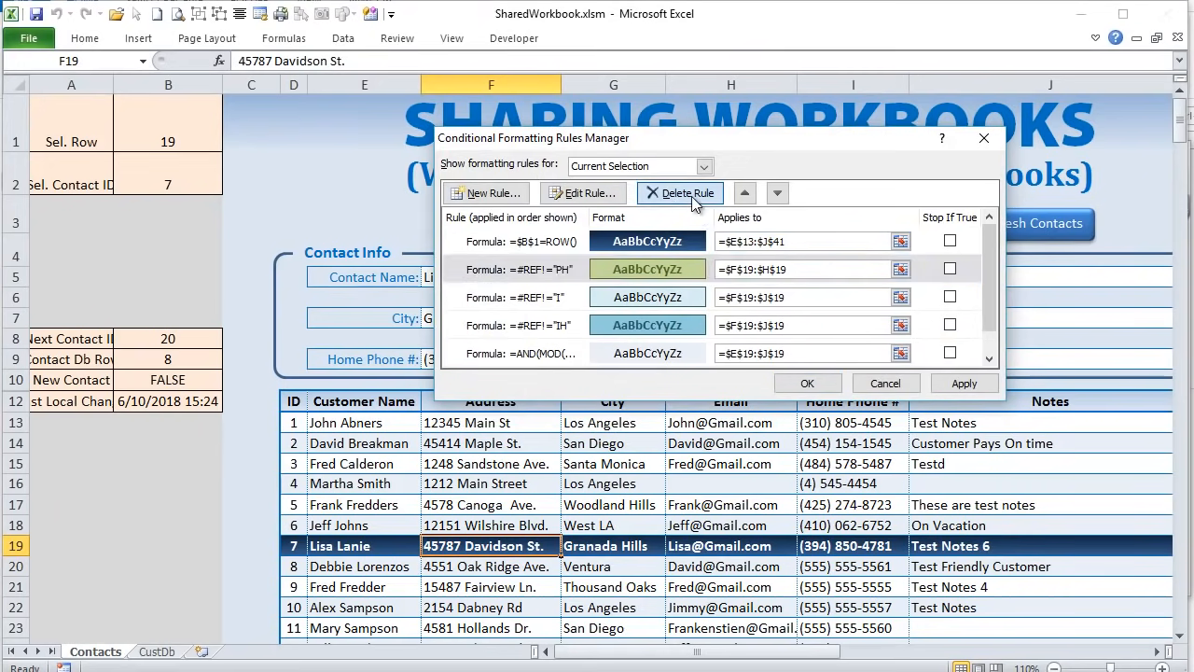
- Delete the =#REF!="I" and =#REF!="IH" rules, keeping =$B$1=ROW(), and confirm
left_click(571, 279)
left_click(677, 193)
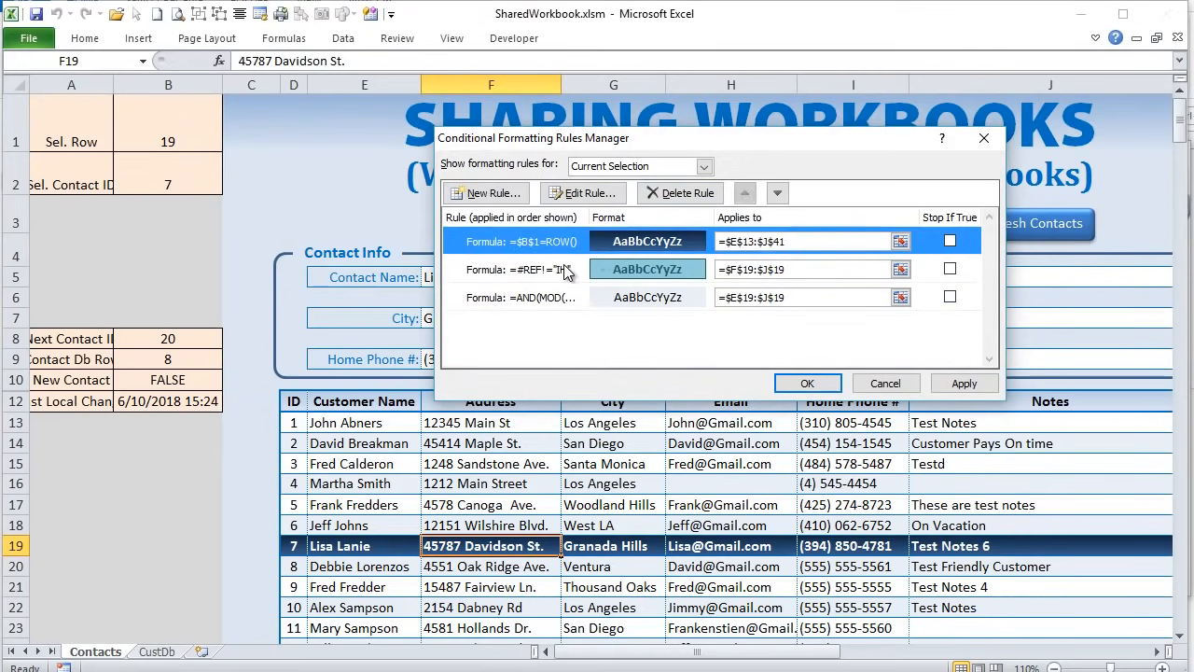
left_click(677, 193)
left_click(552, 246)
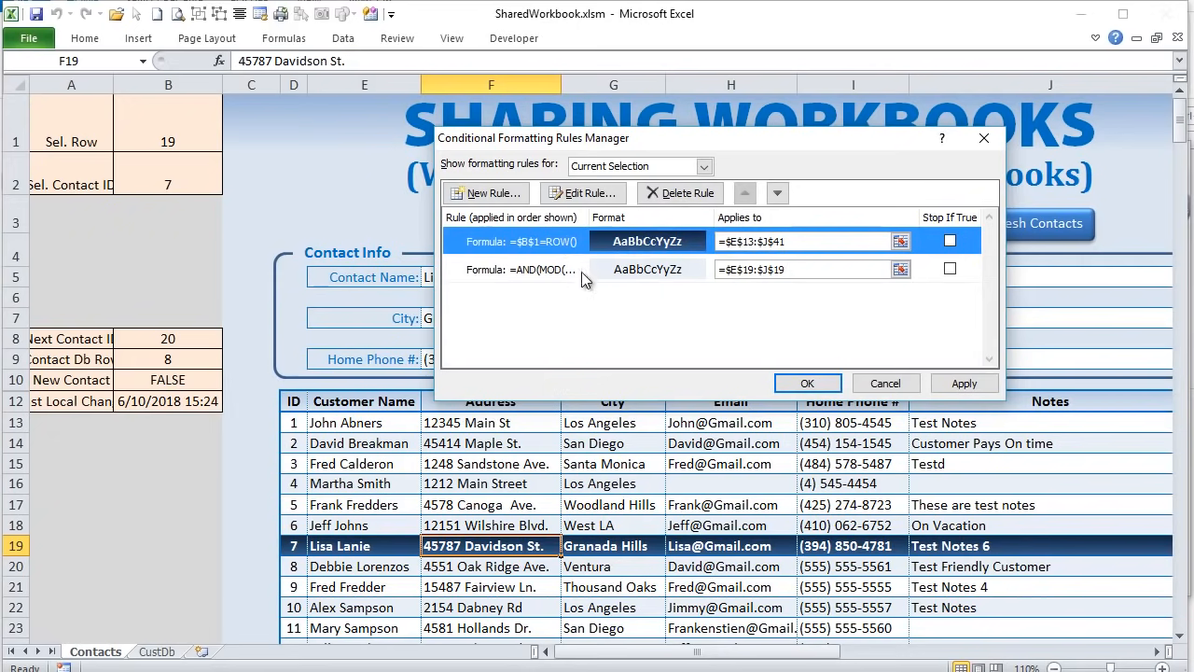
left_click(565, 273)
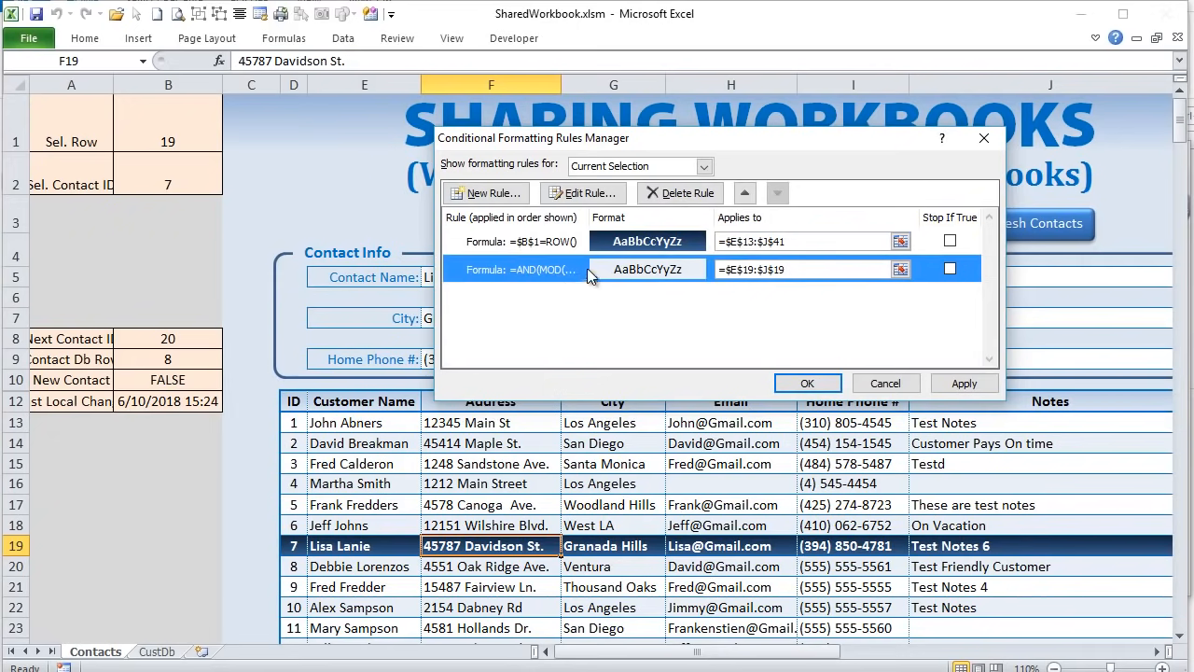
left_click(563, 244)
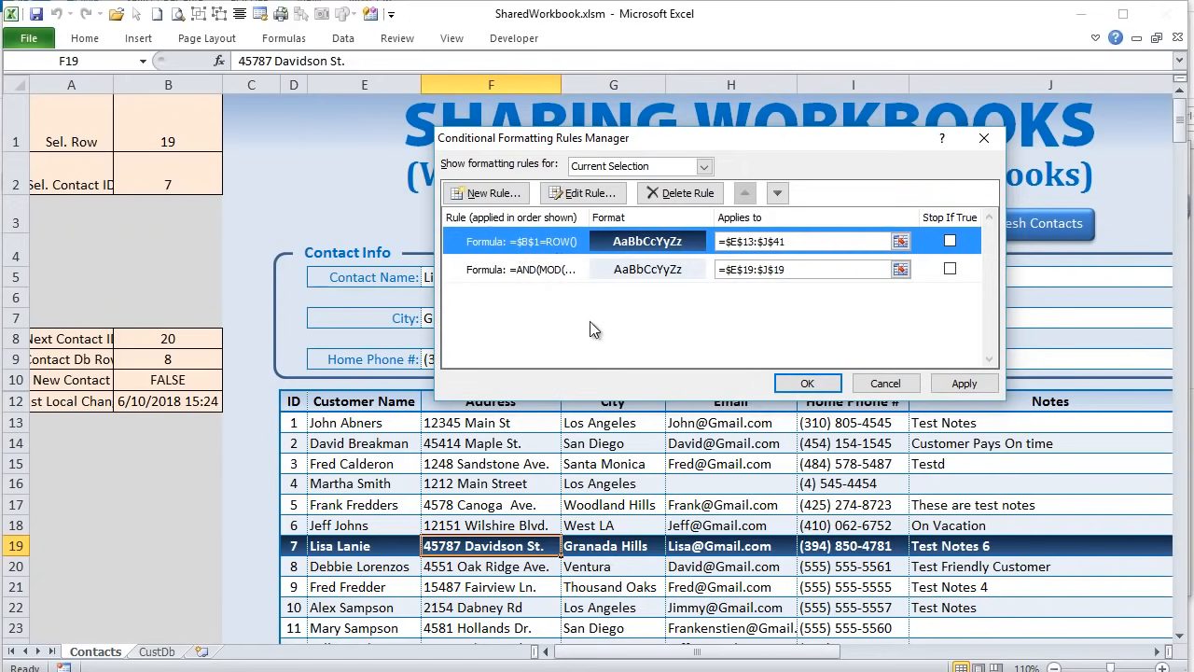
left_click(808, 383)
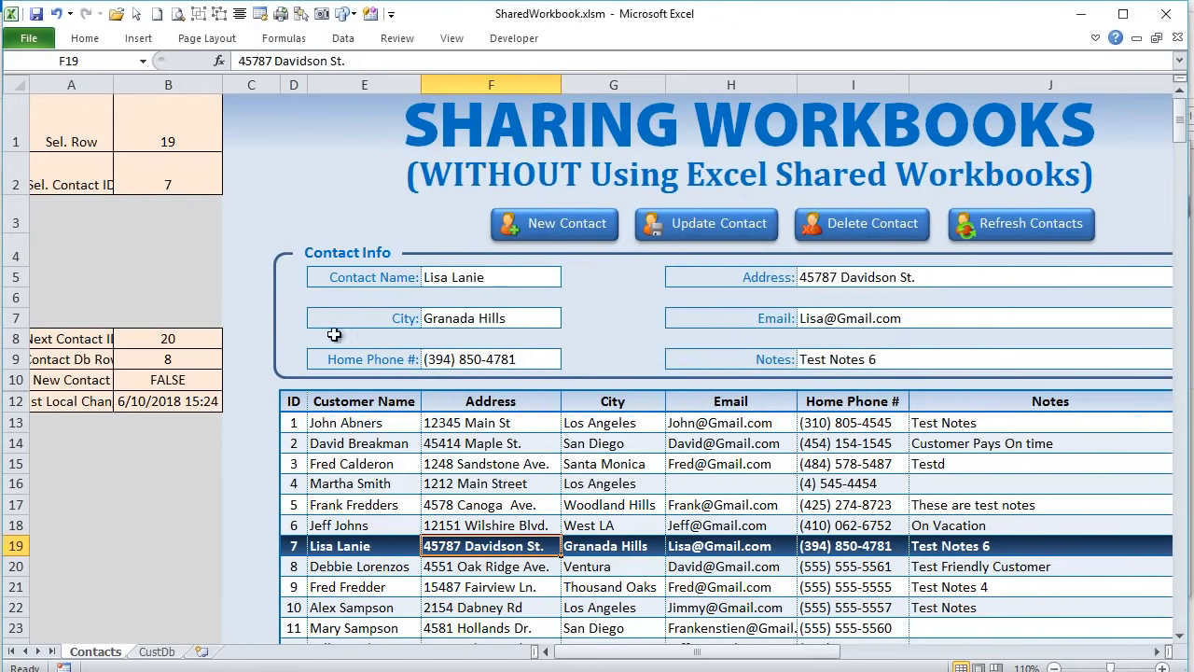
- Load contact ID 5 from row 17 and widen column A to show its labels
left_click(362, 528)
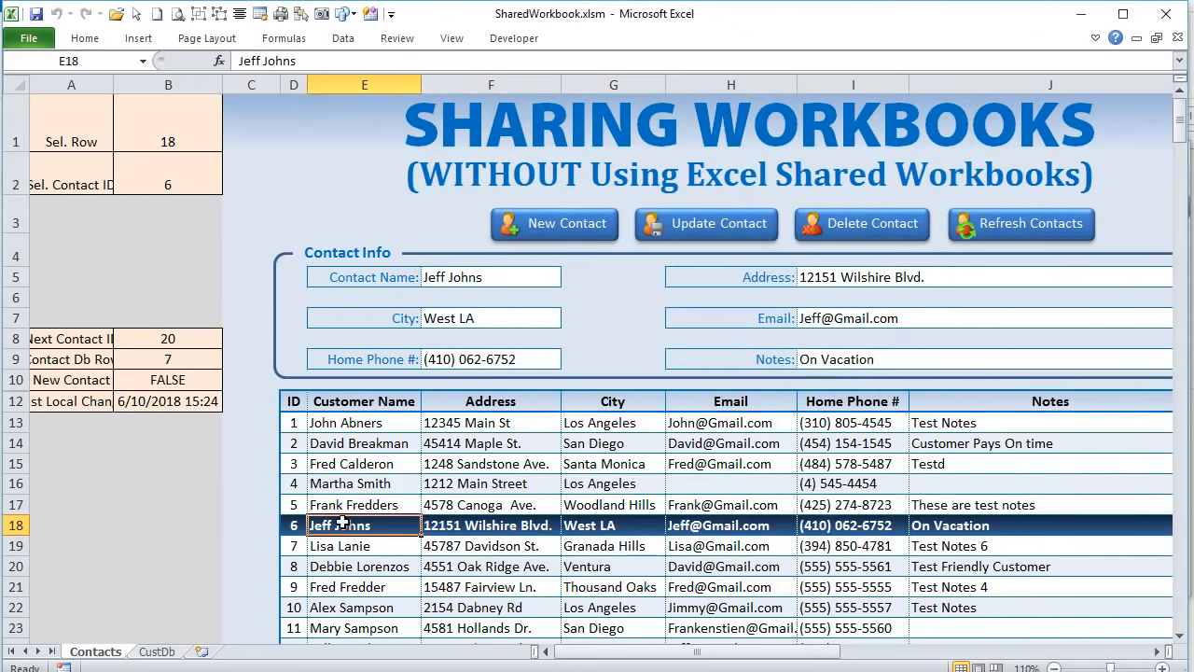
left_click(347, 504)
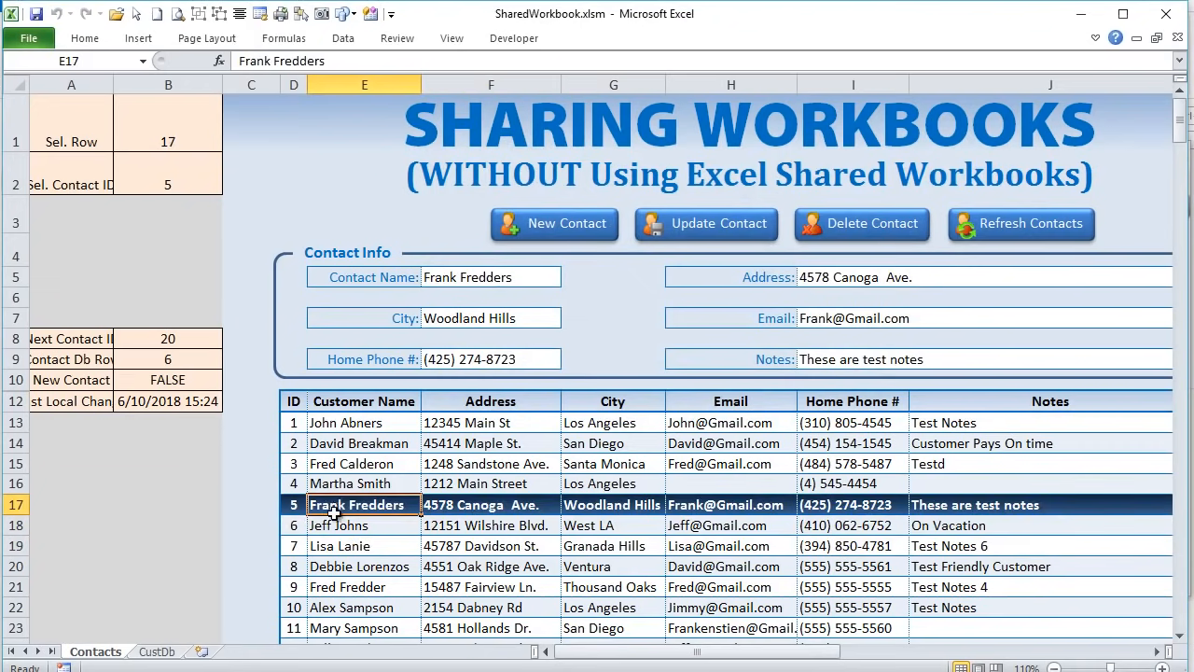
left_click_drag(114, 85, 126, 84)
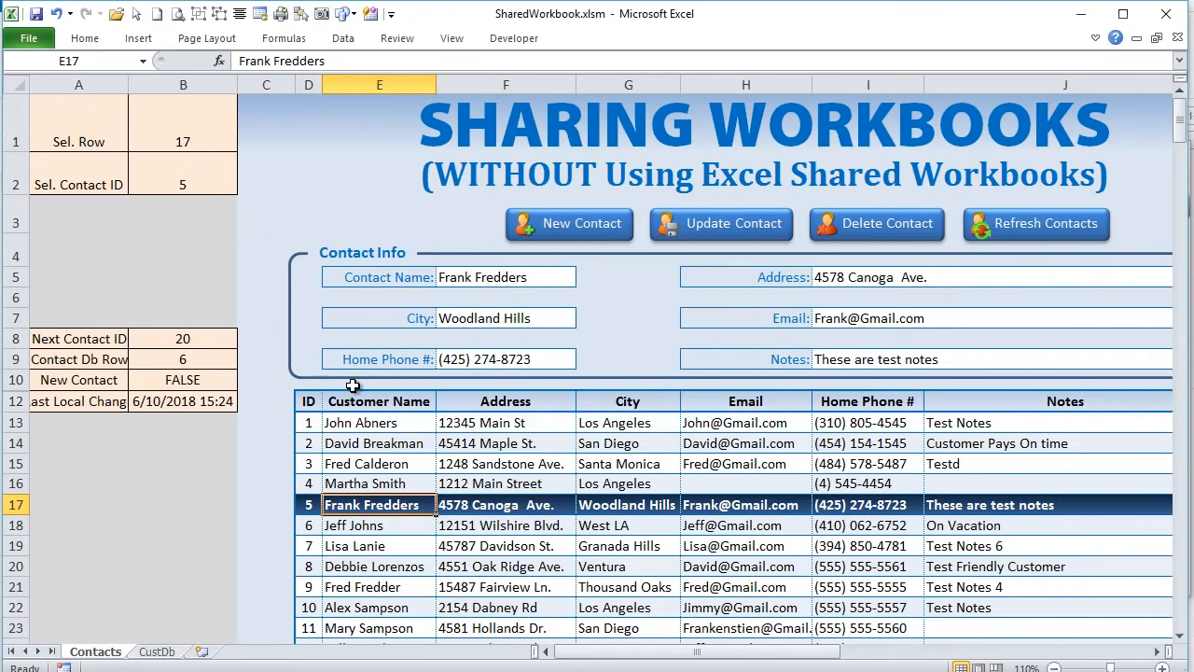
- Review the Next Contact ID (B8) and Contact Db Row (B9) formulas, then edit the Address cell
left_click(177, 339)
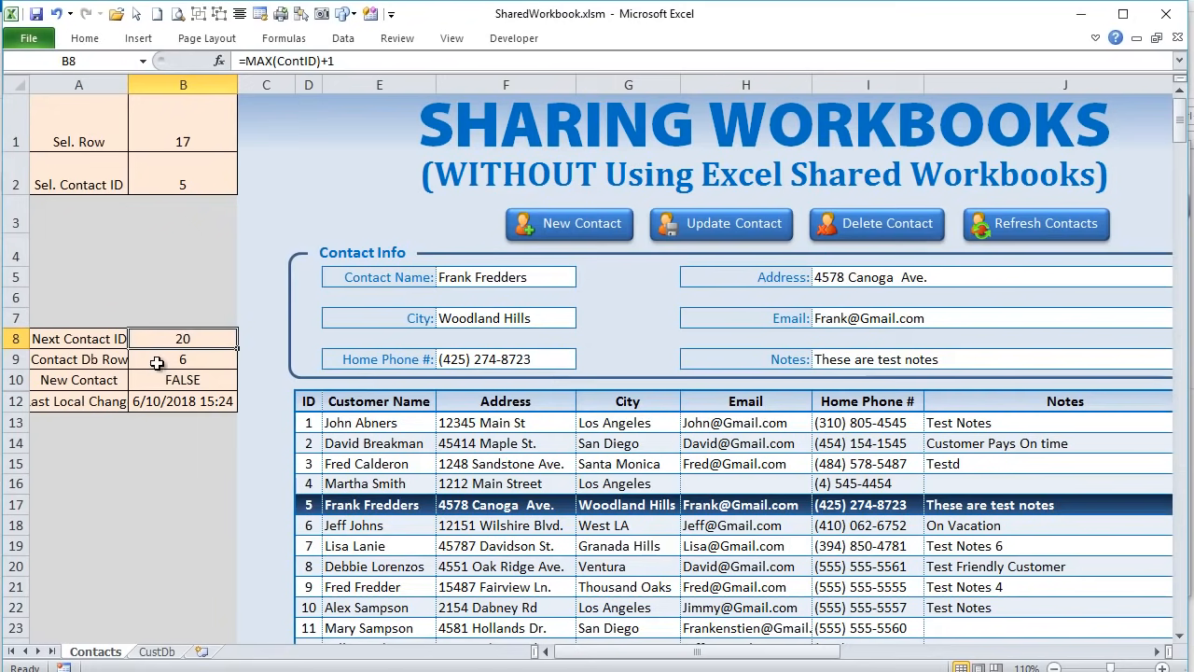
left_click(156, 363)
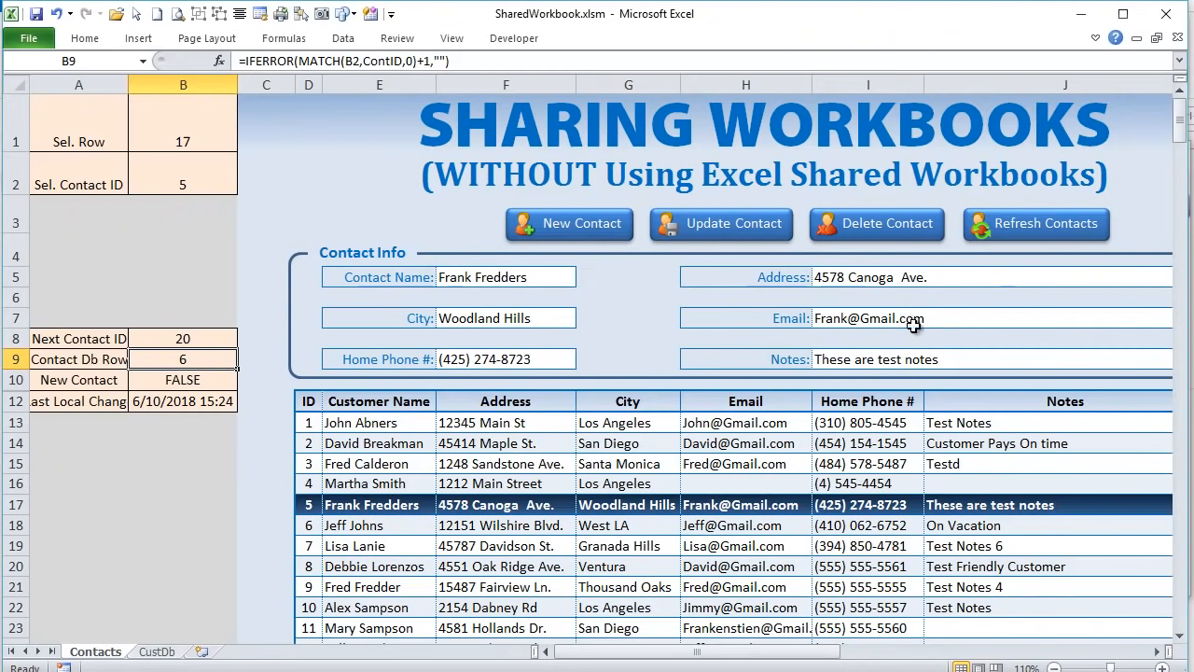
double_click(913, 277)
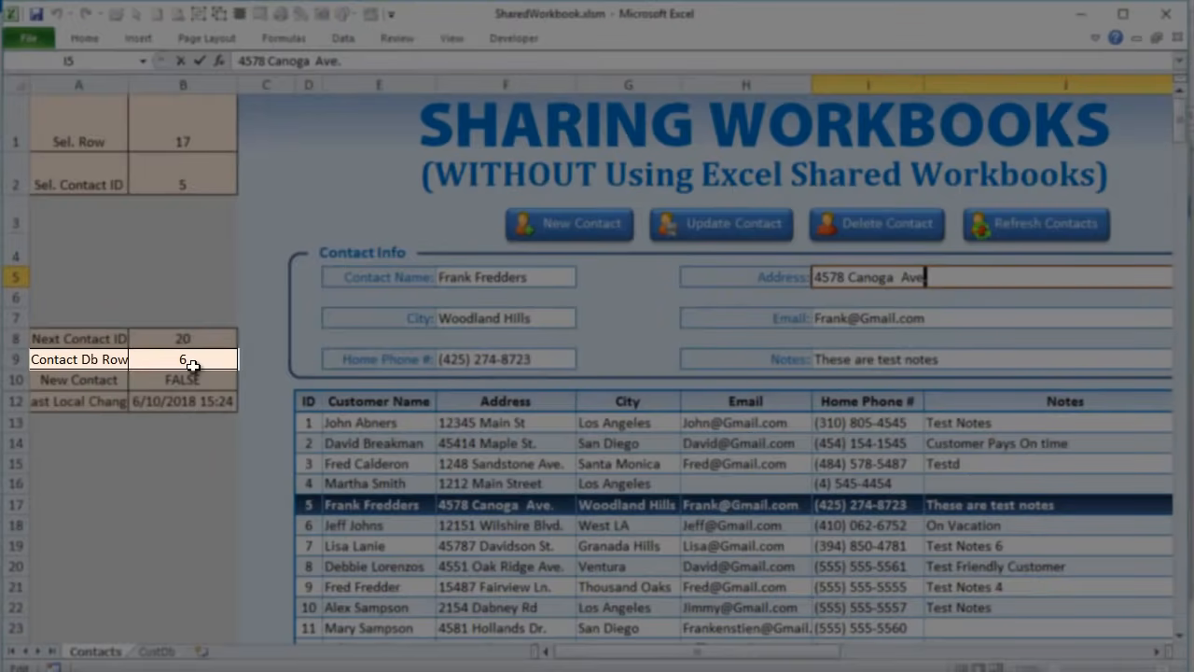
- Check contact 5's record in CustDb, then load contact 5 into Contact Info
left_click(505, 463)
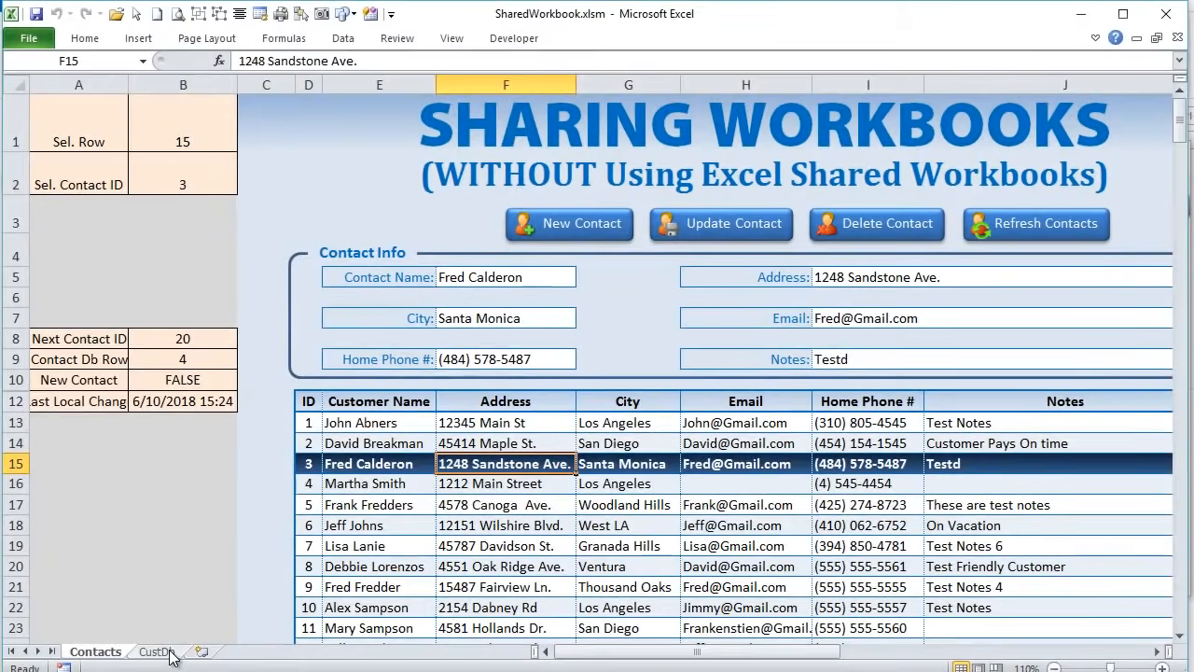
left_click(166, 651)
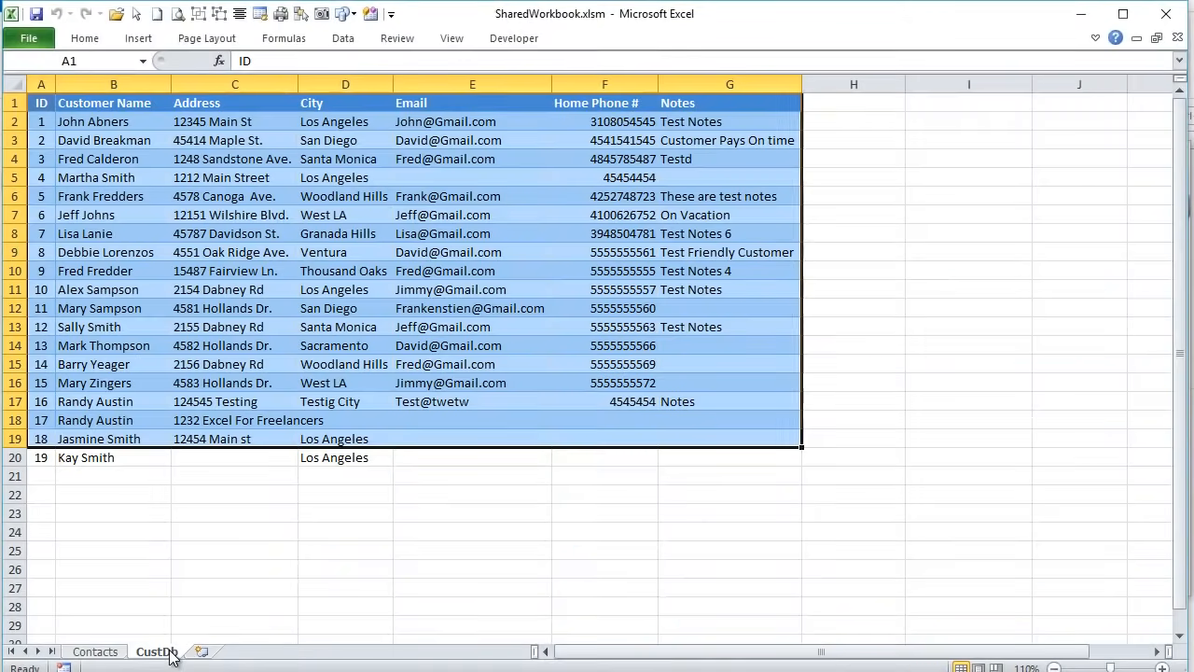
left_click(17, 196)
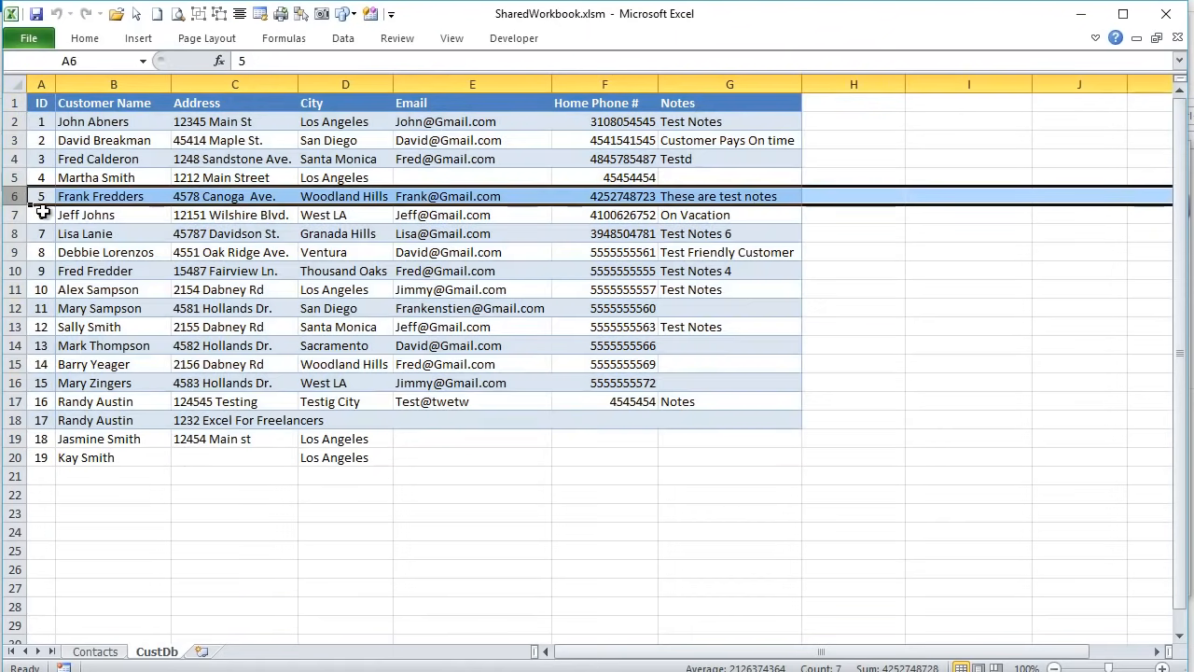
left_click(96, 651)
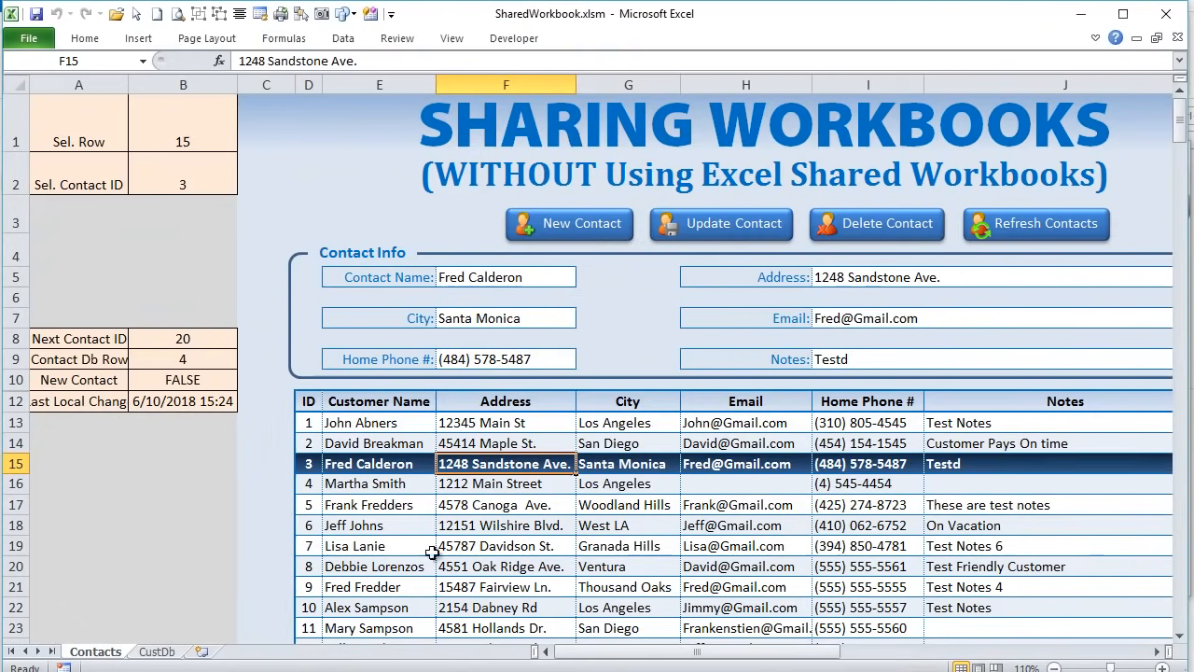
left_click(488, 505)
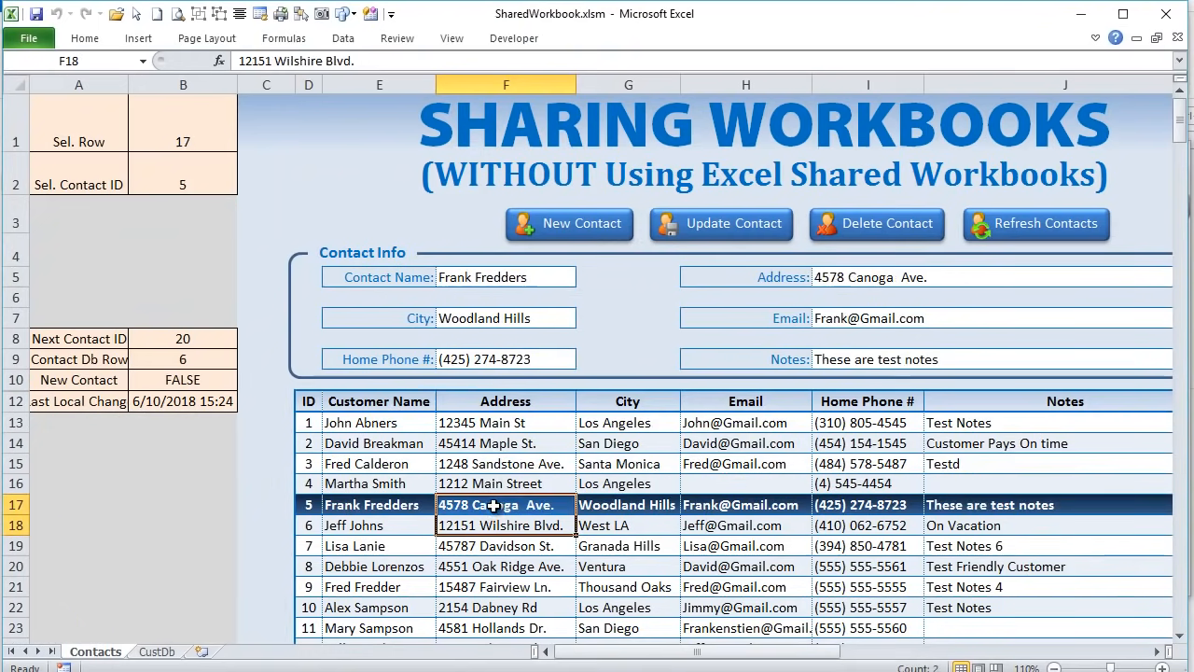
- Change contact 5's notes to "These are test notes nothing else" and Update Contact
left_click(1005, 362)
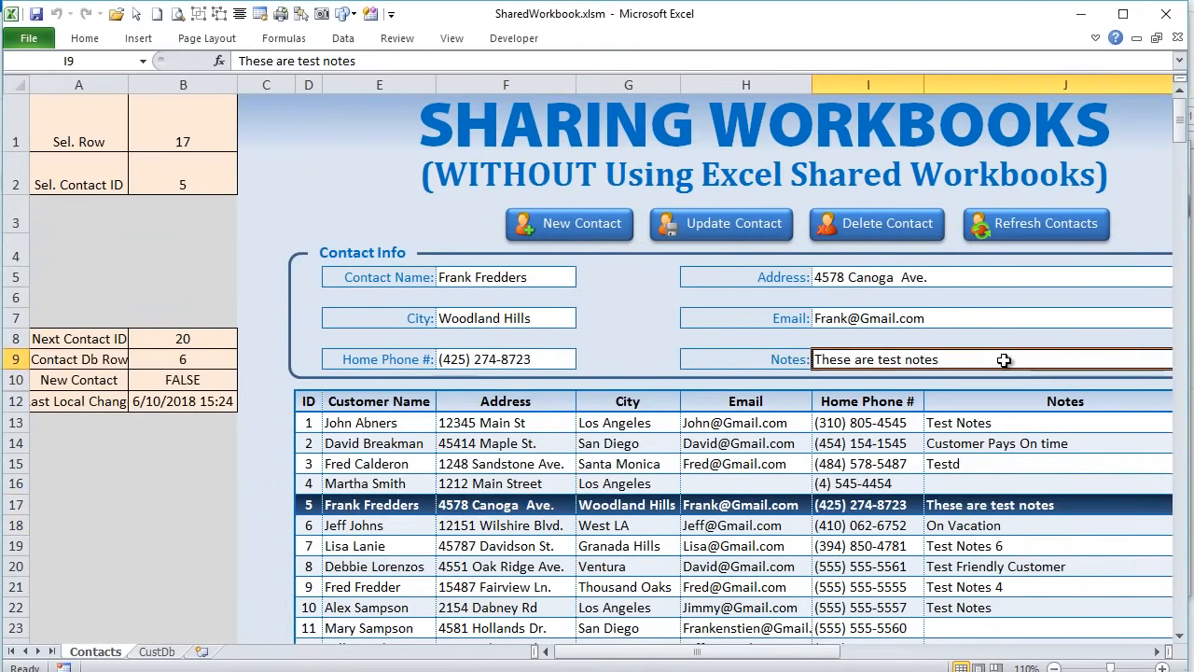
double_click(1006, 360)
type("nothing else")
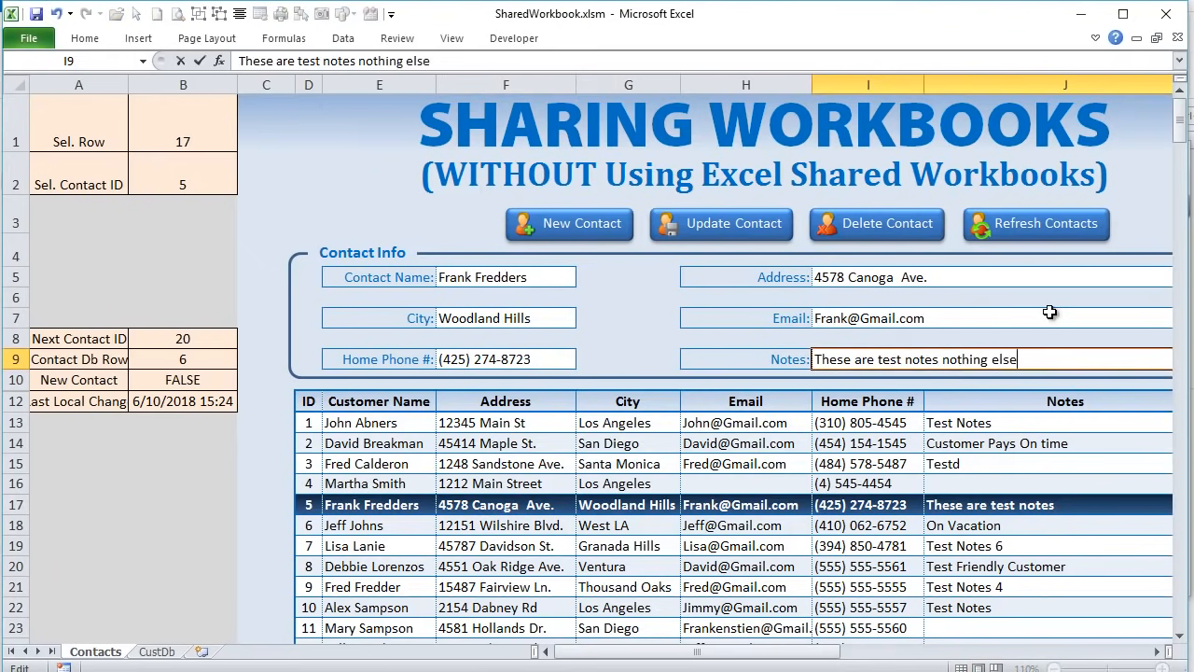
key("Return")
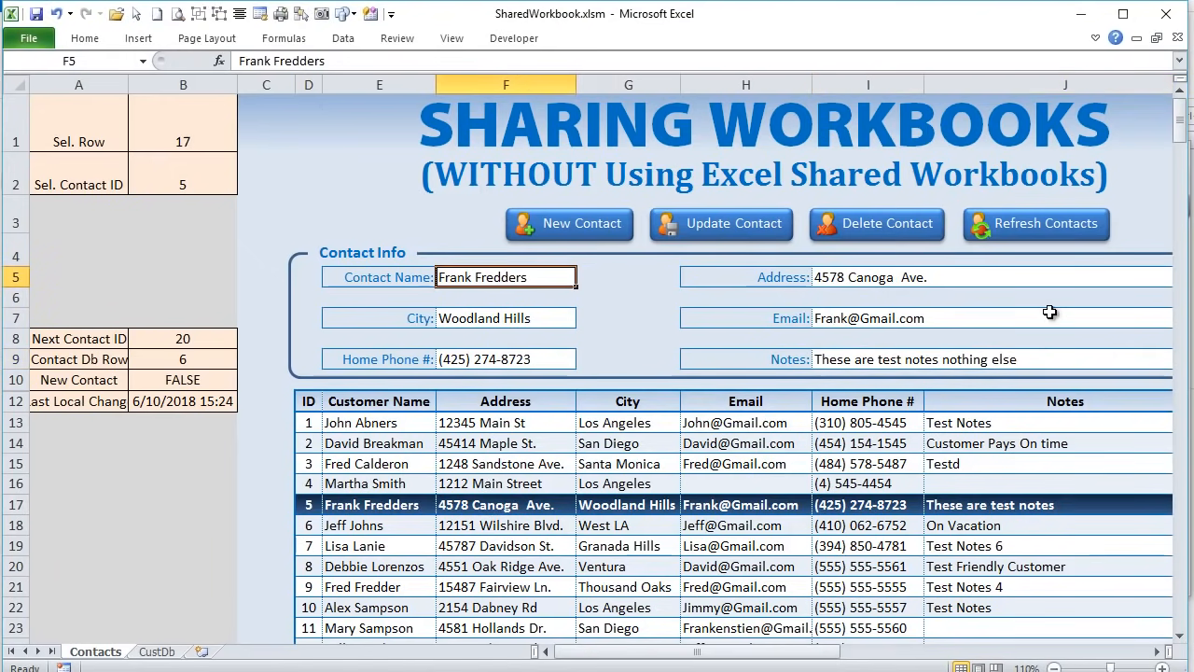
left_click(732, 233)
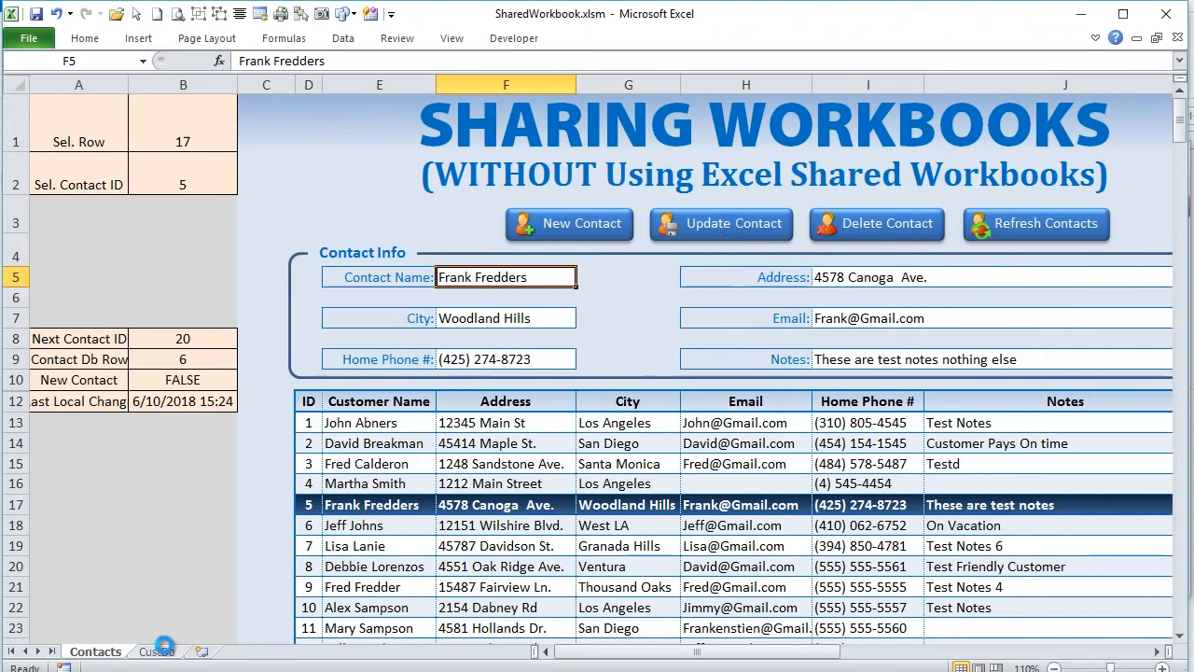
- AutoFit the CustDb Notes column G and review the saved notes and data range B2:G19
left_click(157, 650)
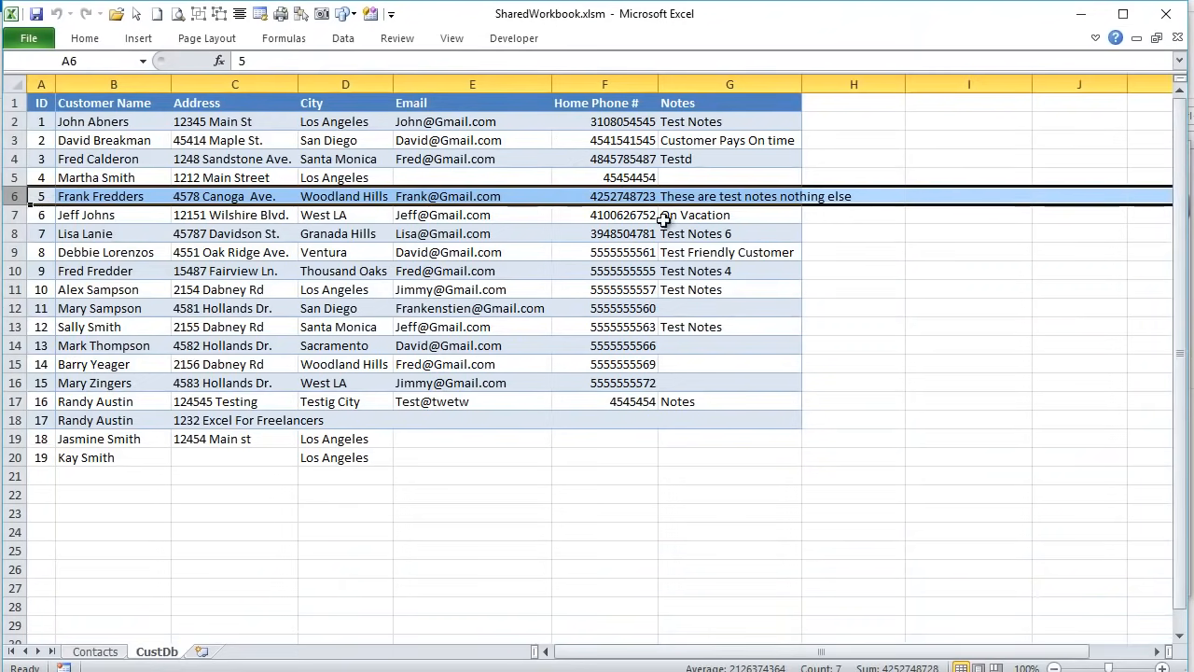
double_click(802, 84)
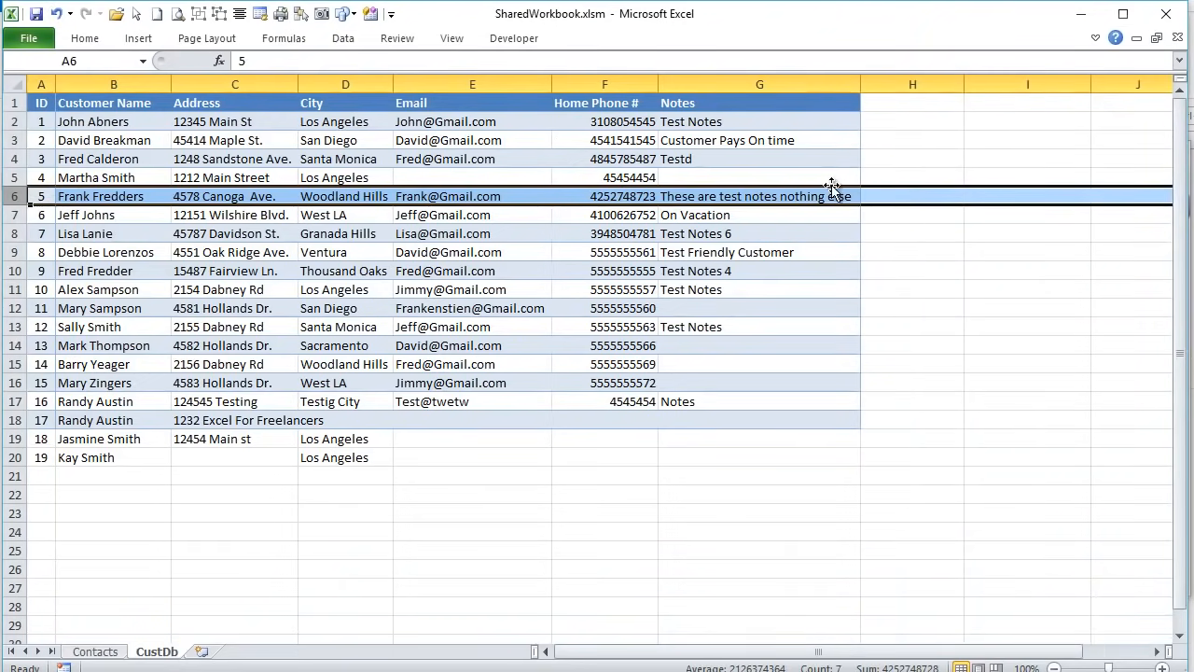
left_click(831, 191)
left_click_drag(93, 122, 788, 438)
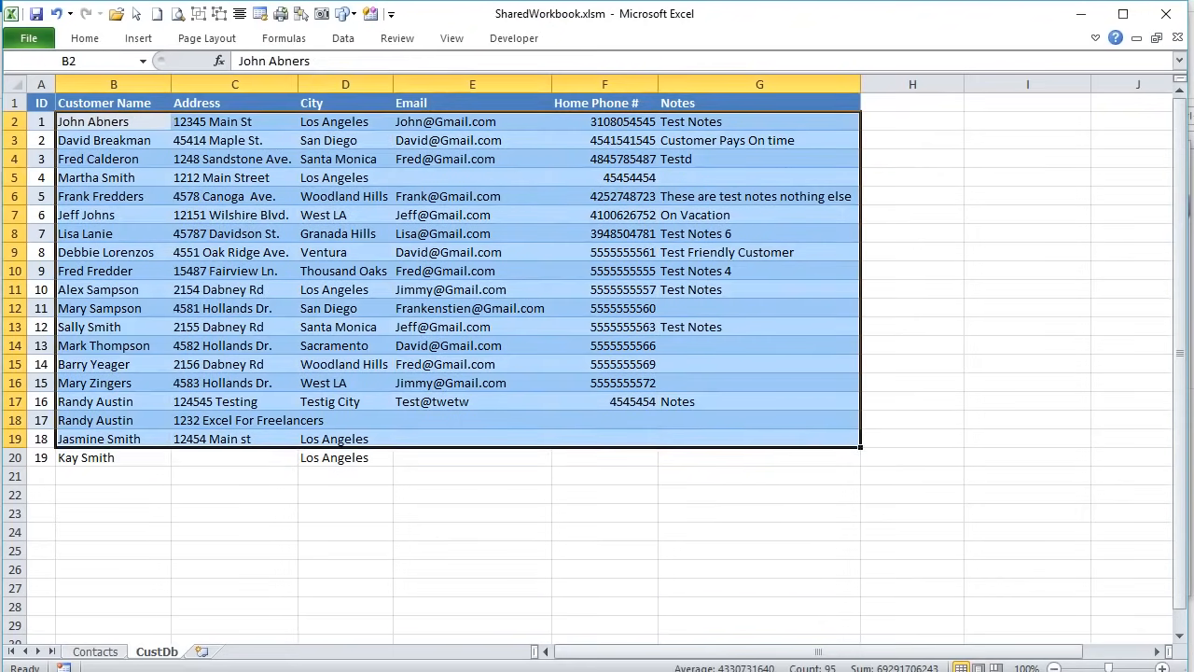
left_click(110, 652)
left_click_drag(310, 422, 1051, 628)
scroll(1052, 617, "up", 1)
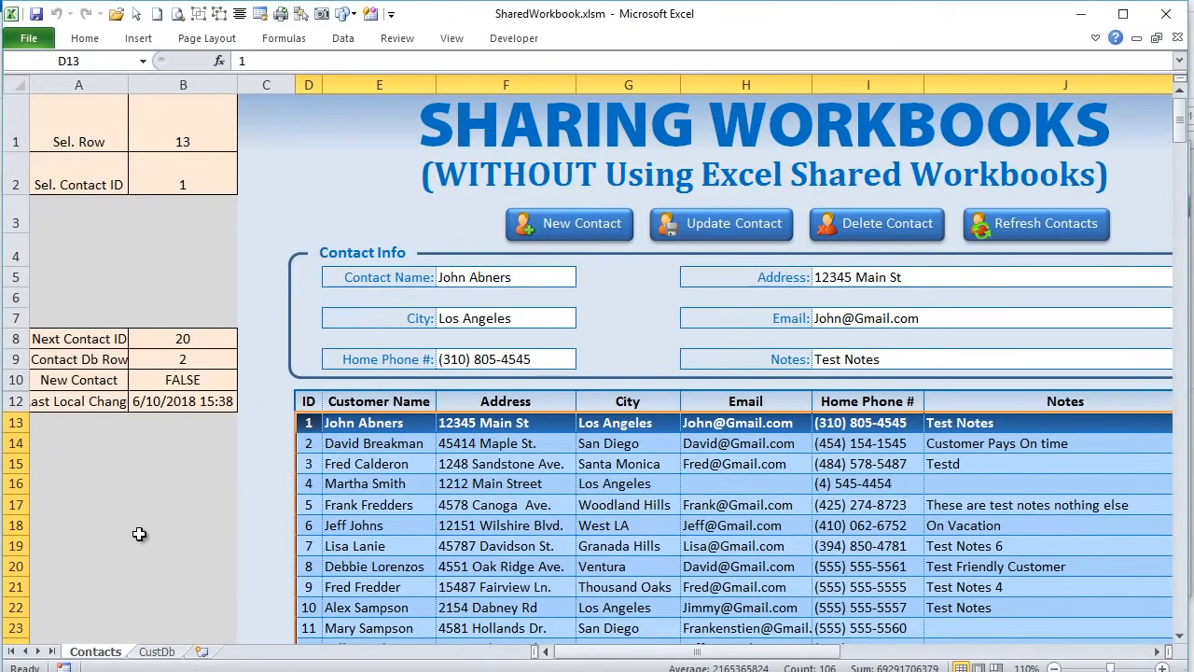
left_click(139, 346)
left_click(173, 358)
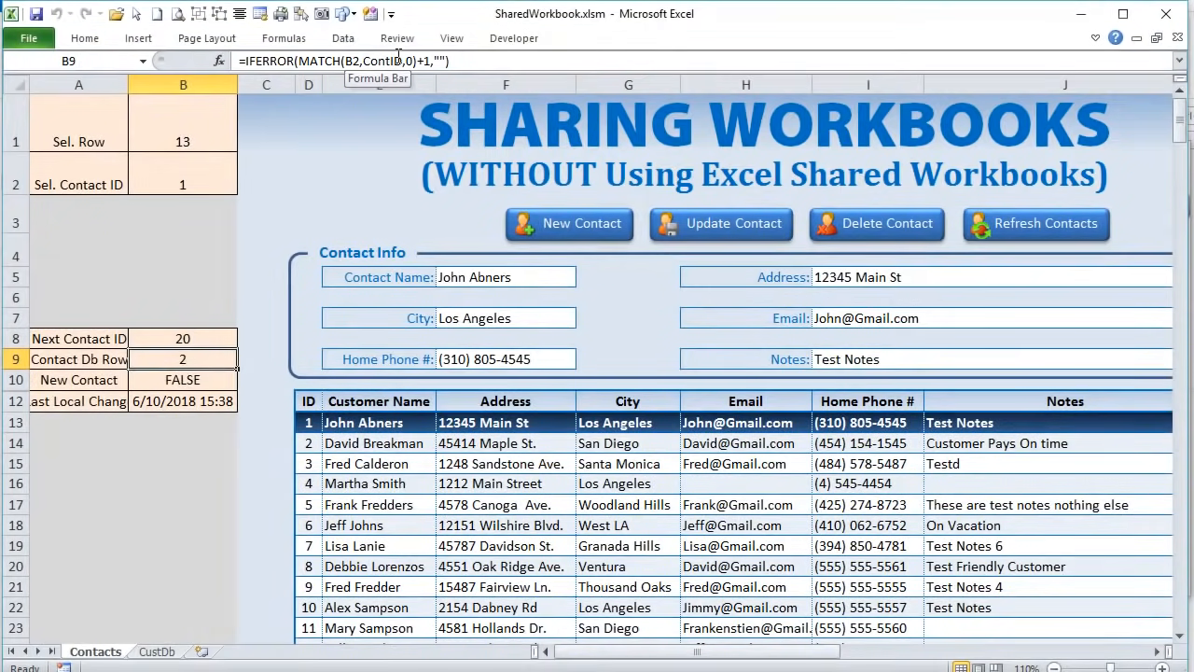
left_click_drag(398, 58, 384, 59)
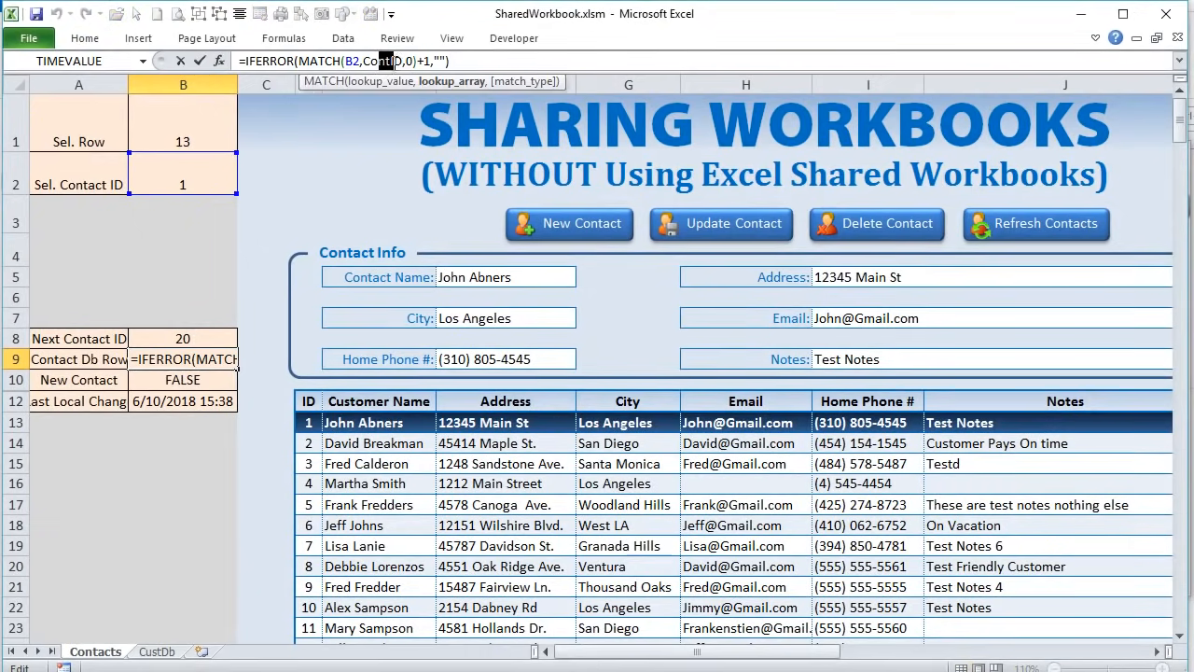
key("Escape")
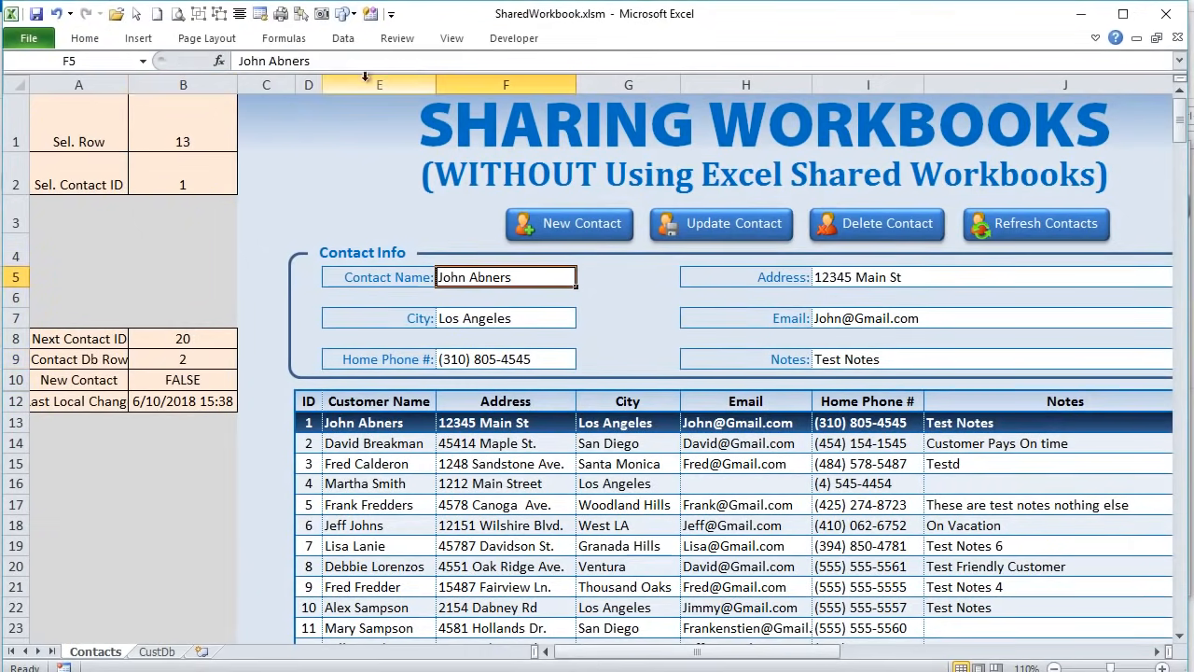
left_click(279, 40)
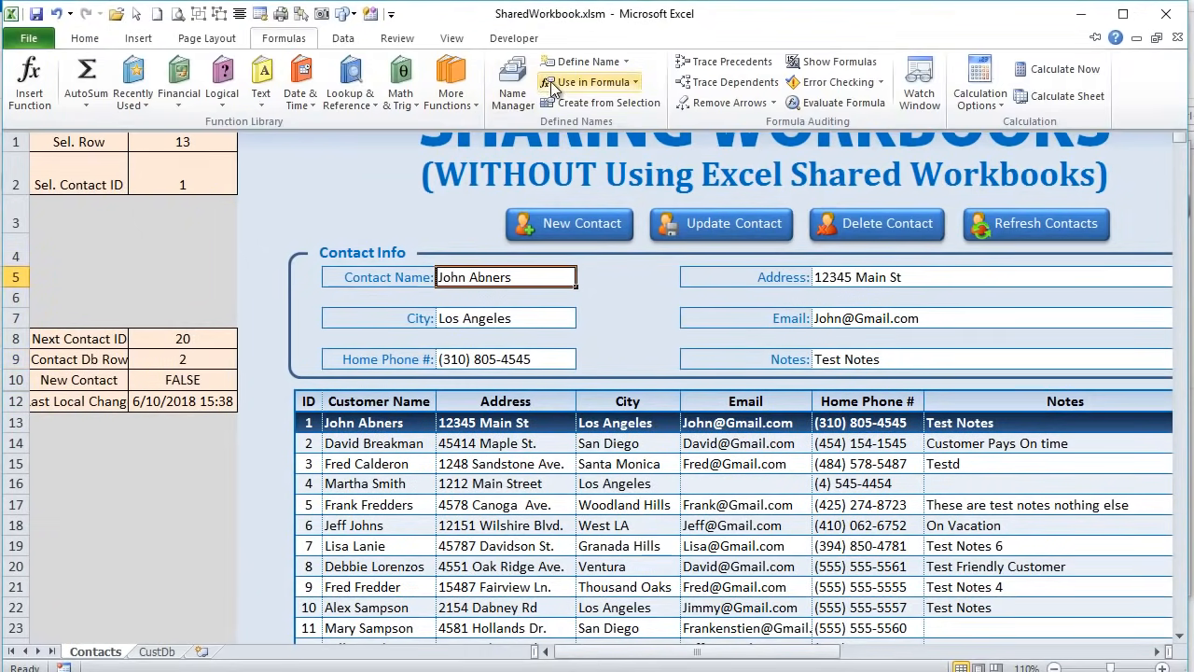
left_click(513, 84)
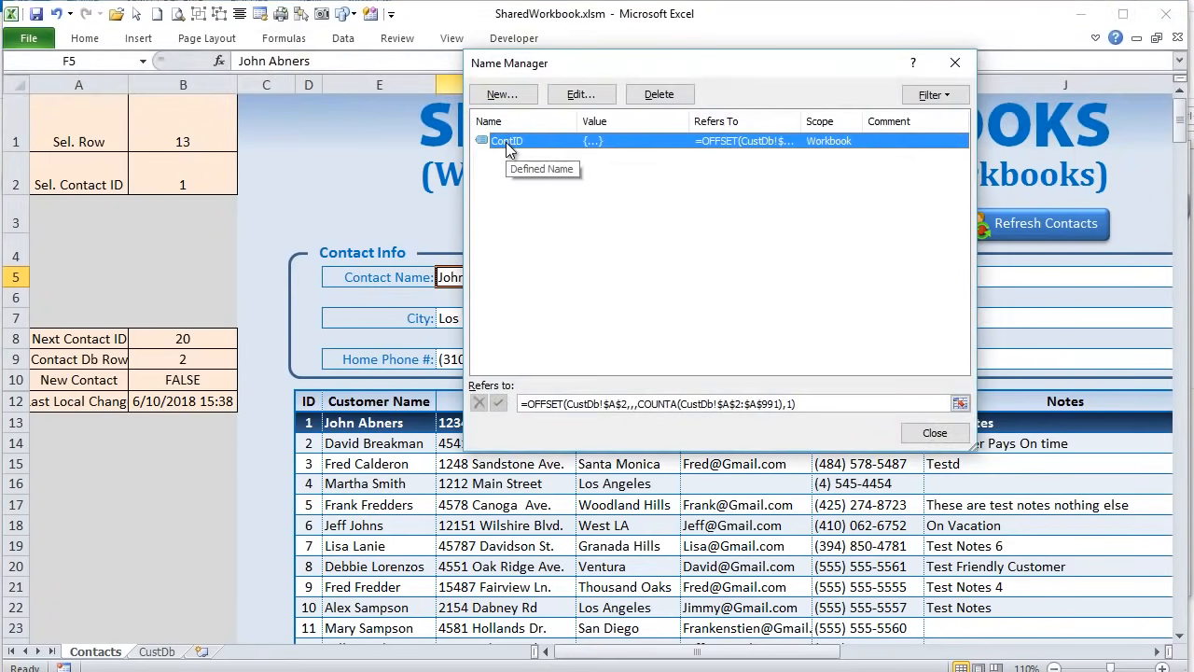
key("Tab")
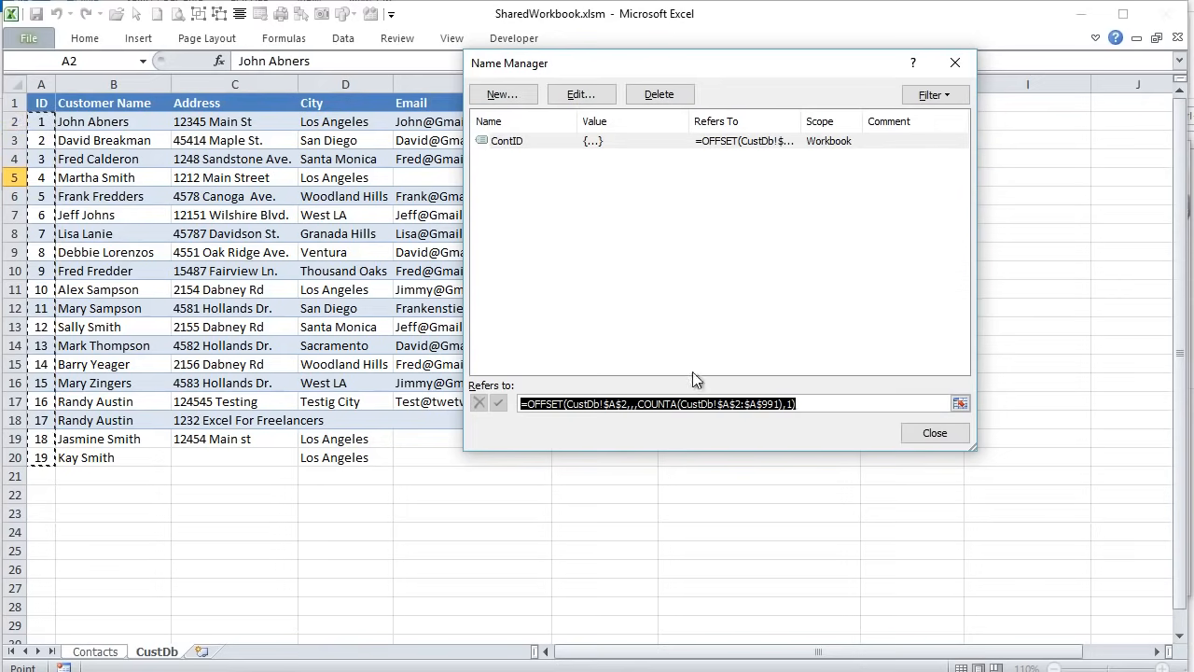
left_click(935, 433)
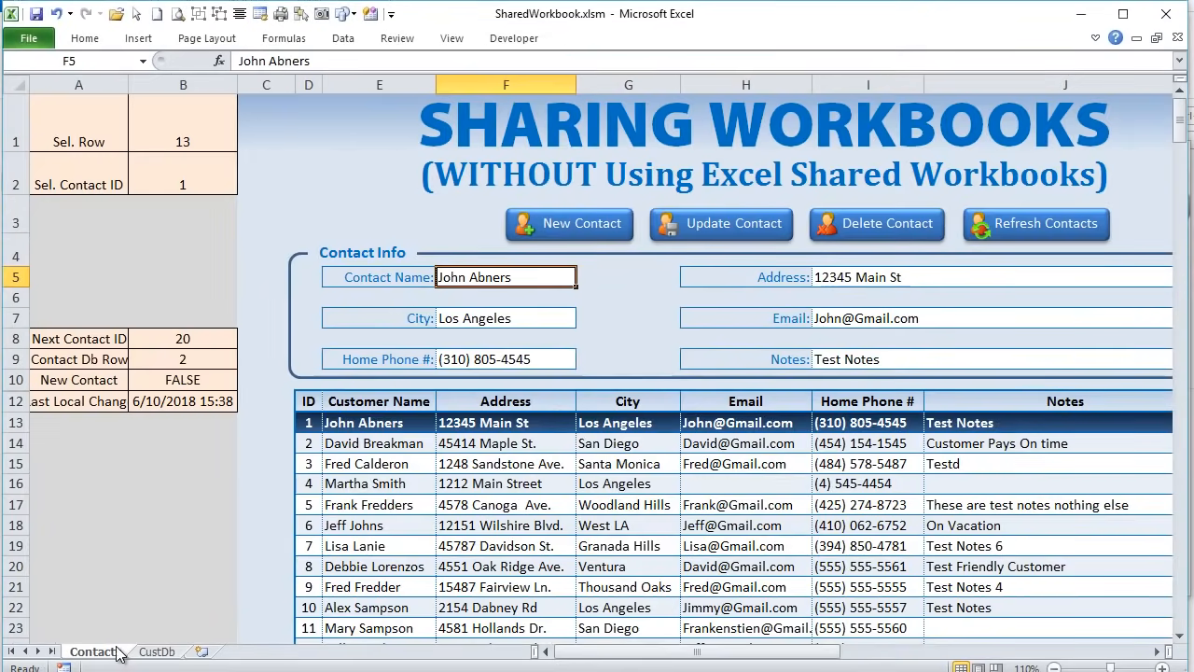
- Examine the MATCH part of the B9 row-lookup formula, leaving it unchanged
left_click(164, 358)
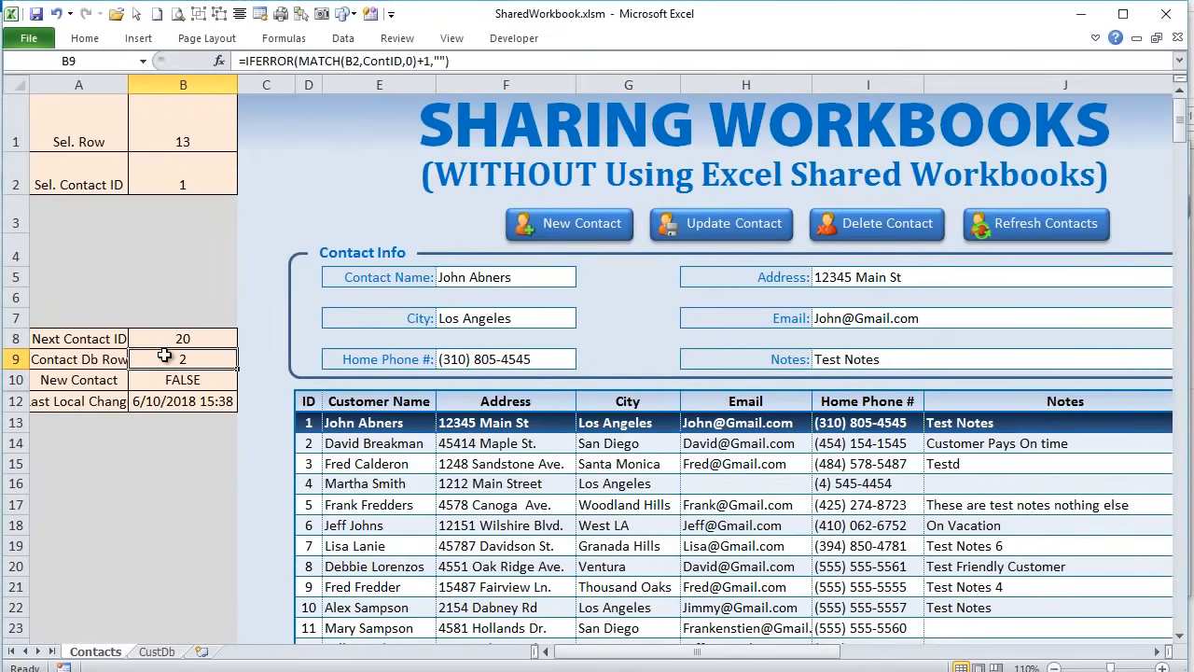
left_click_drag(414, 61, 333, 62)
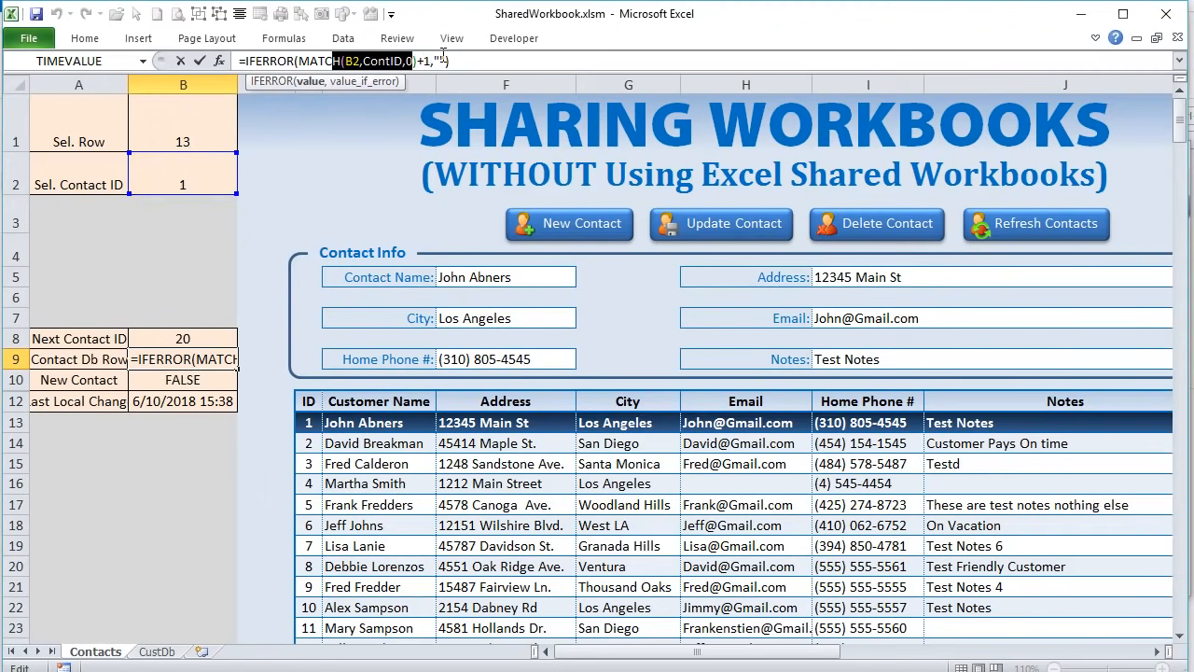
key("Delete")
key("ctrl+z")
key("Return")
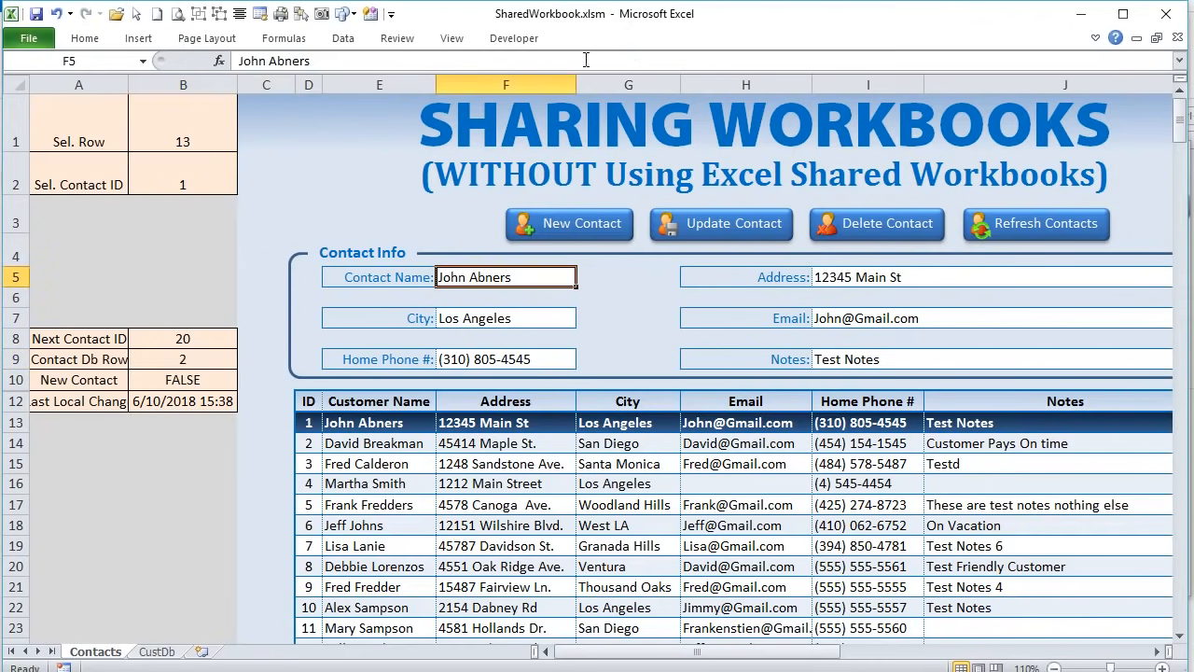
- Check the contact IDs in CustDb cells A2 and A3
left_click(157, 651)
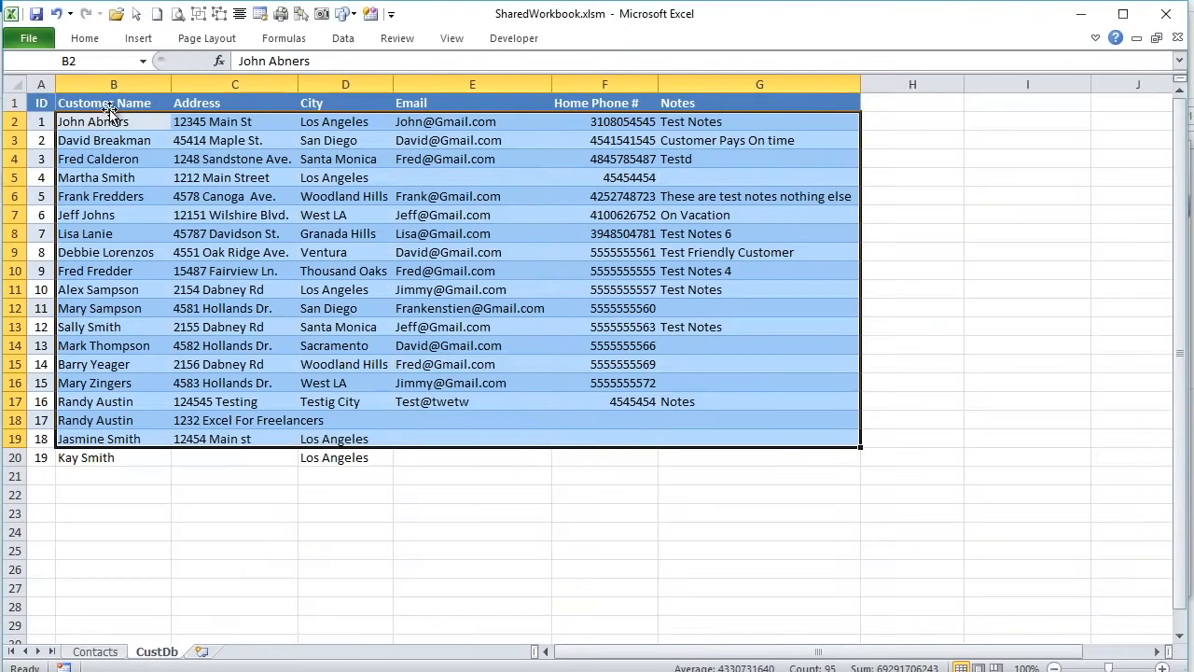
left_click(37, 122)
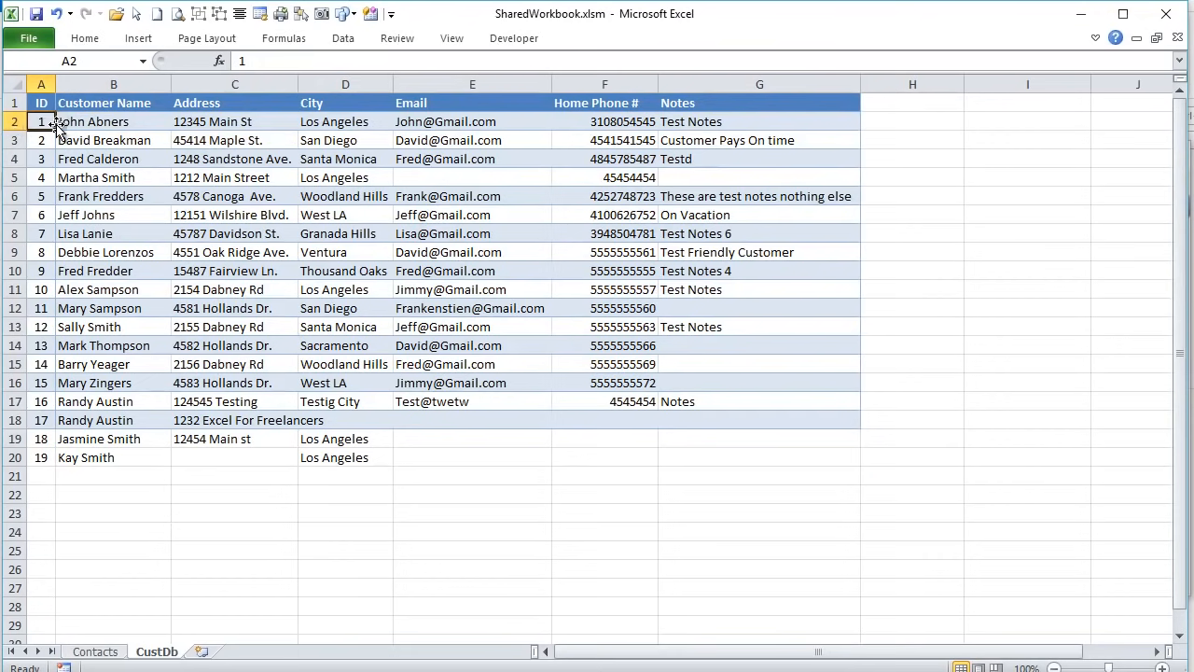
left_click(38, 142)
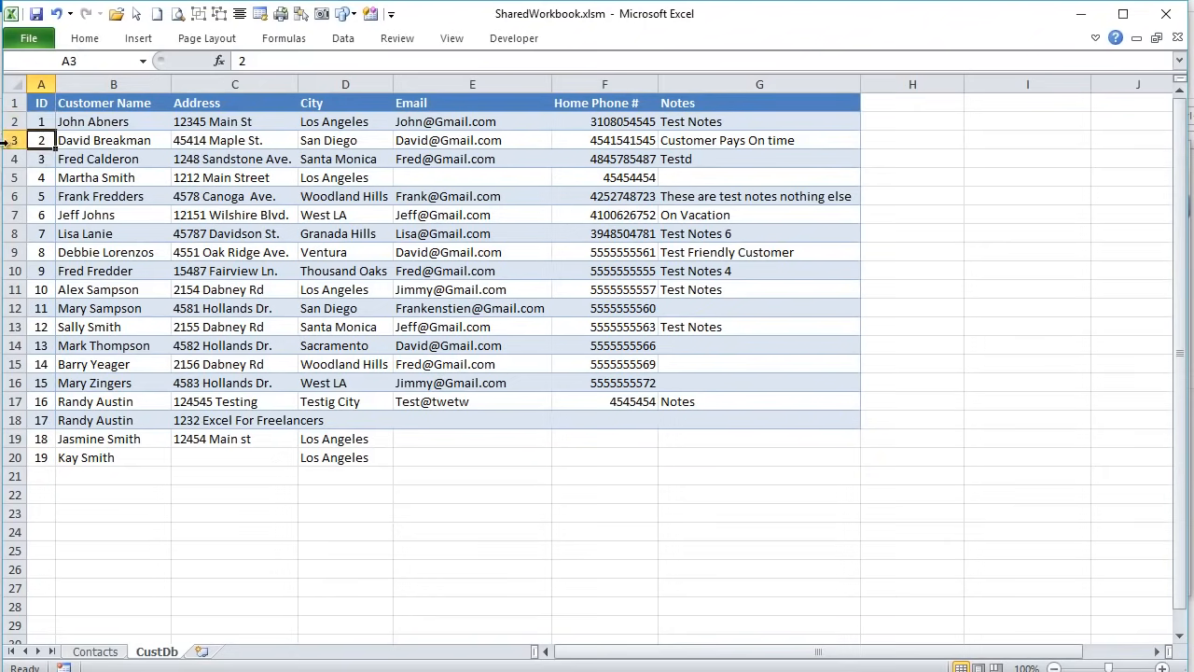
left_click(96, 651)
- Review the B8 and B9 formulas, then clear the form for a new contact (New Contact TRUE, Next ID 20)
left_click(153, 345)
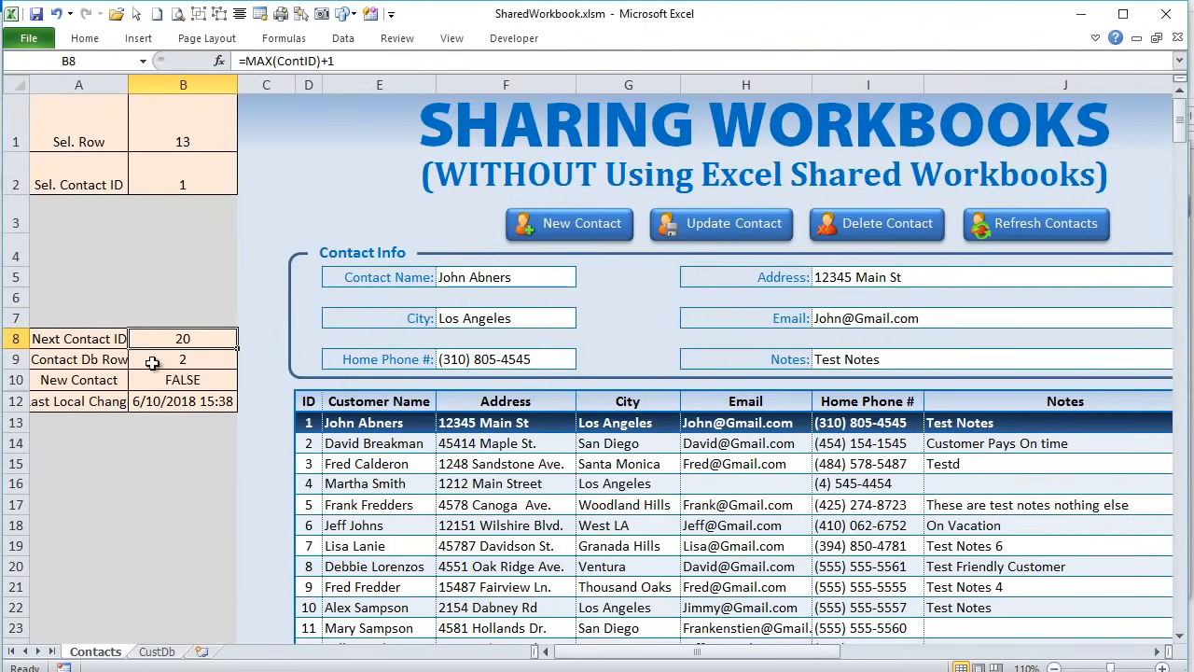
left_click(165, 357)
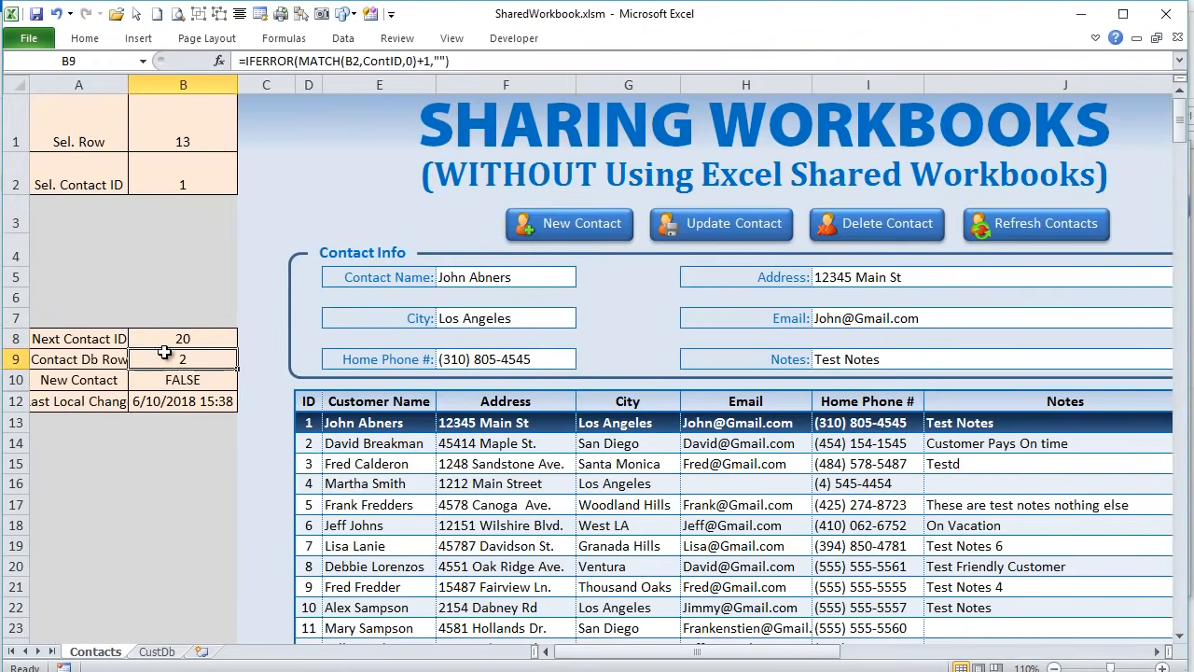
left_click(424, 61)
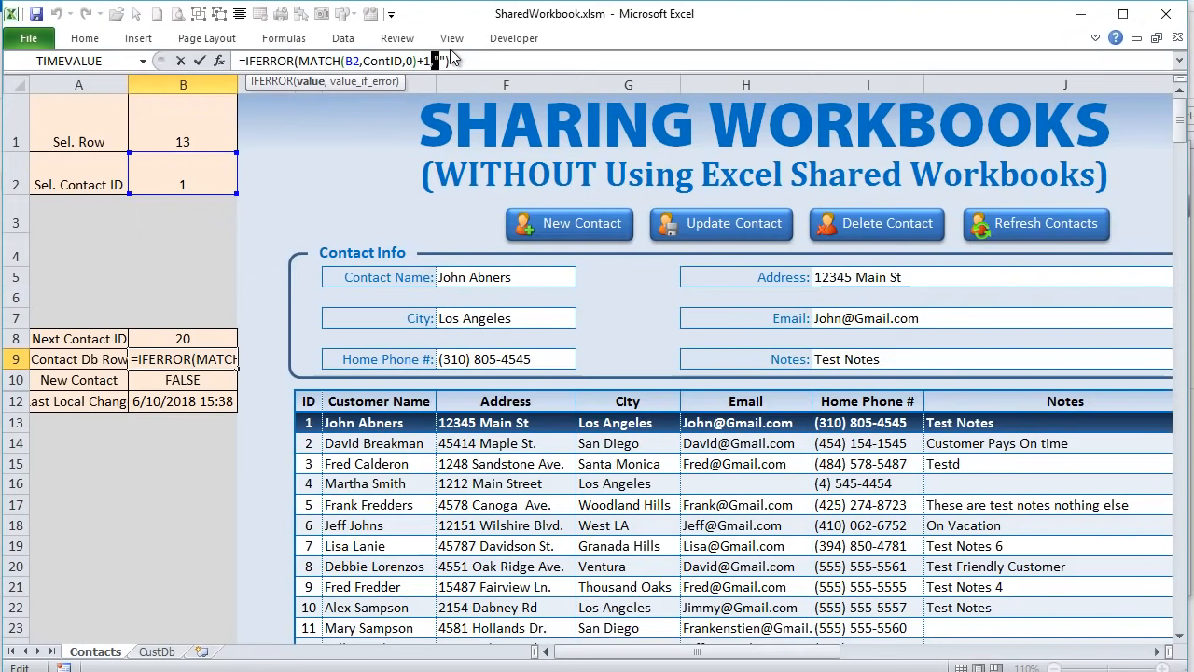
key("Return")
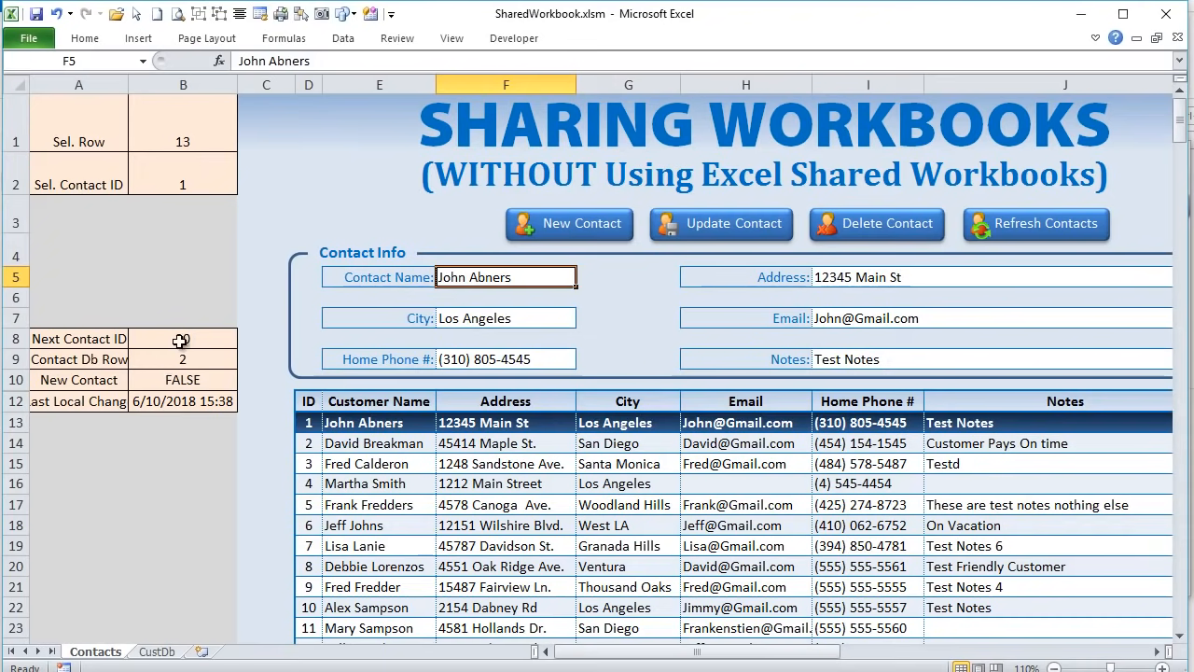
left_click(211, 382)
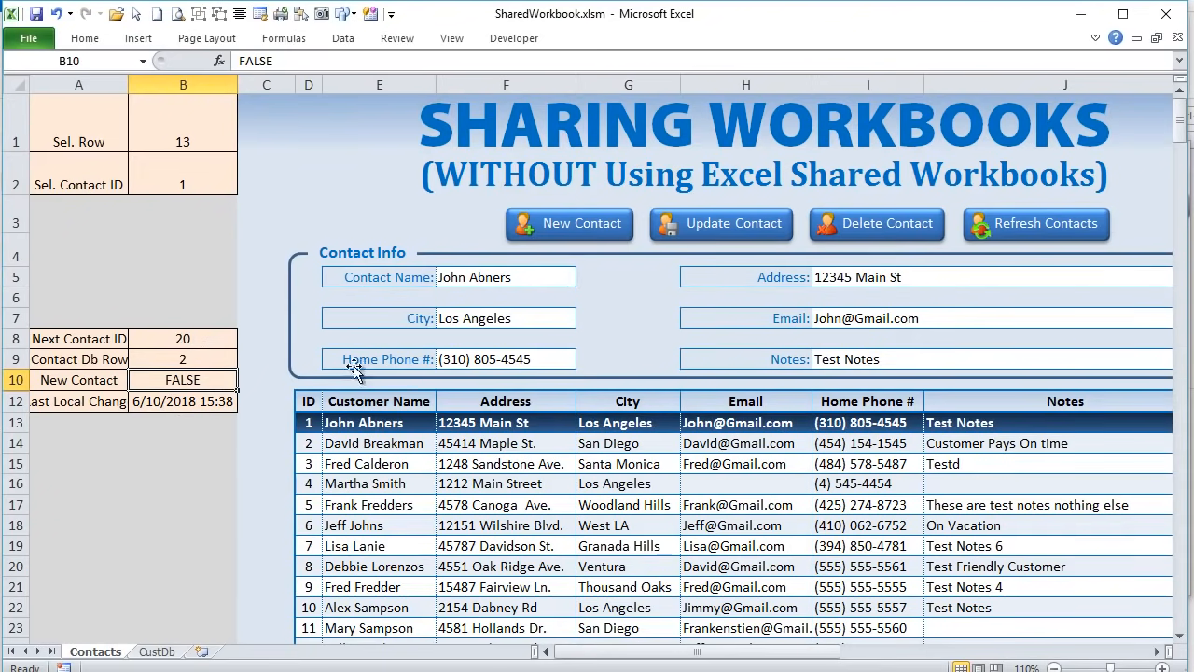
left_click(614, 235)
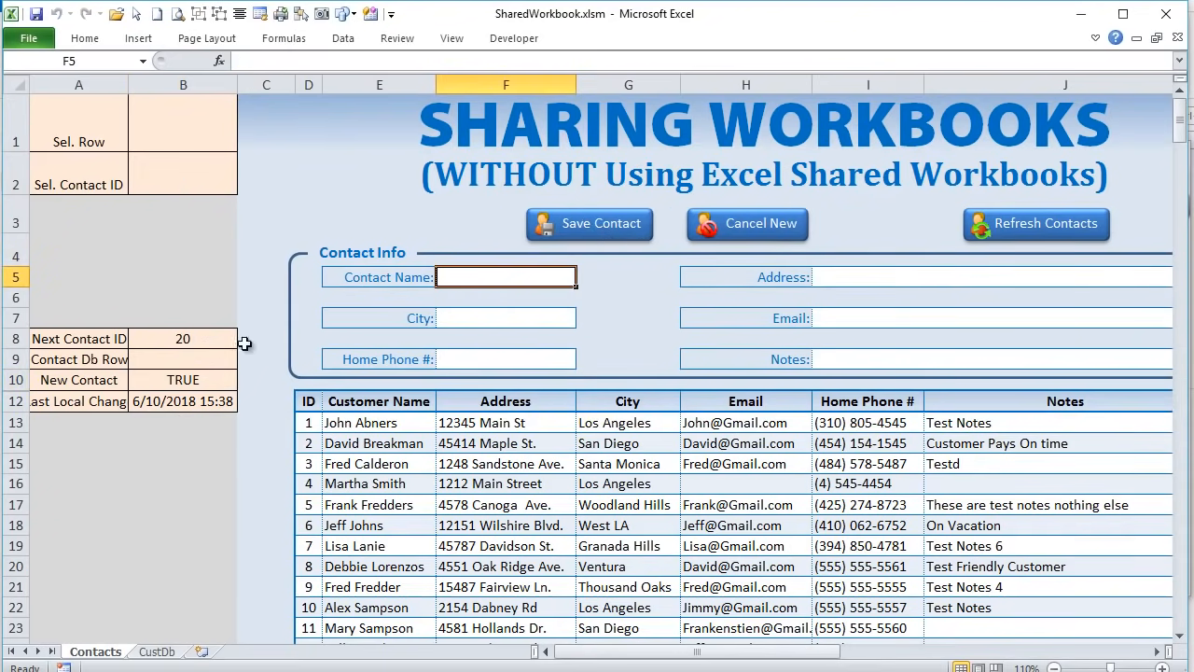
- Cancel the new entry so New Contact reads FALSE, then load contact ID 7 from row 19
left_click(177, 378)
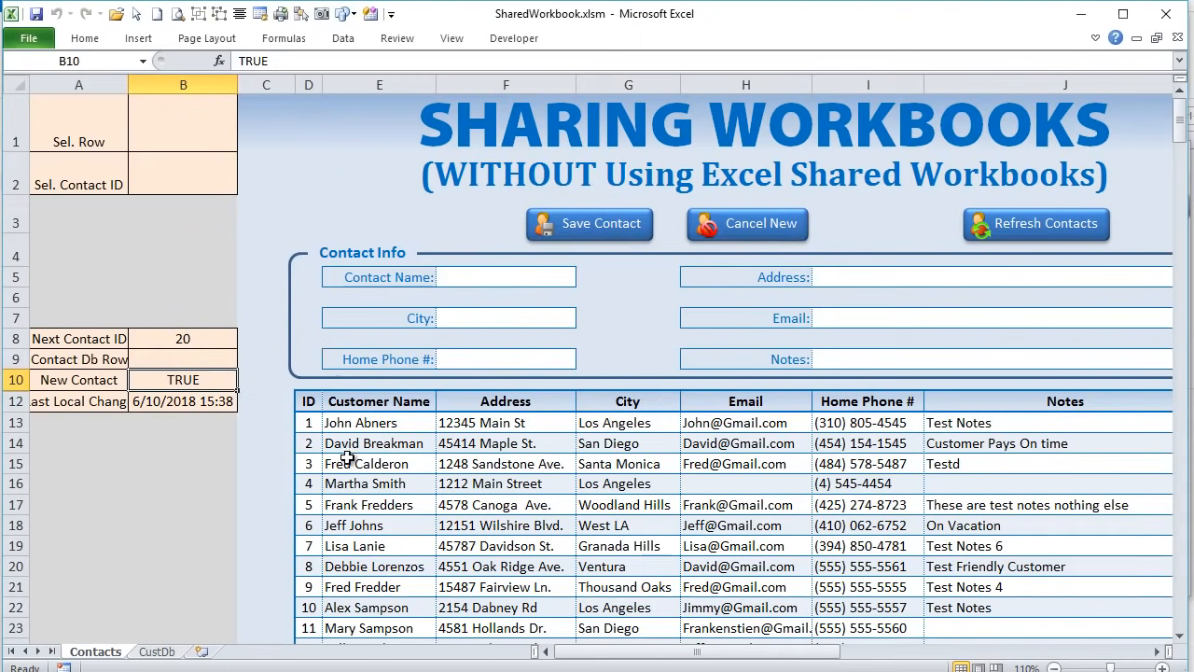
scroll(333, 479, "down", 3)
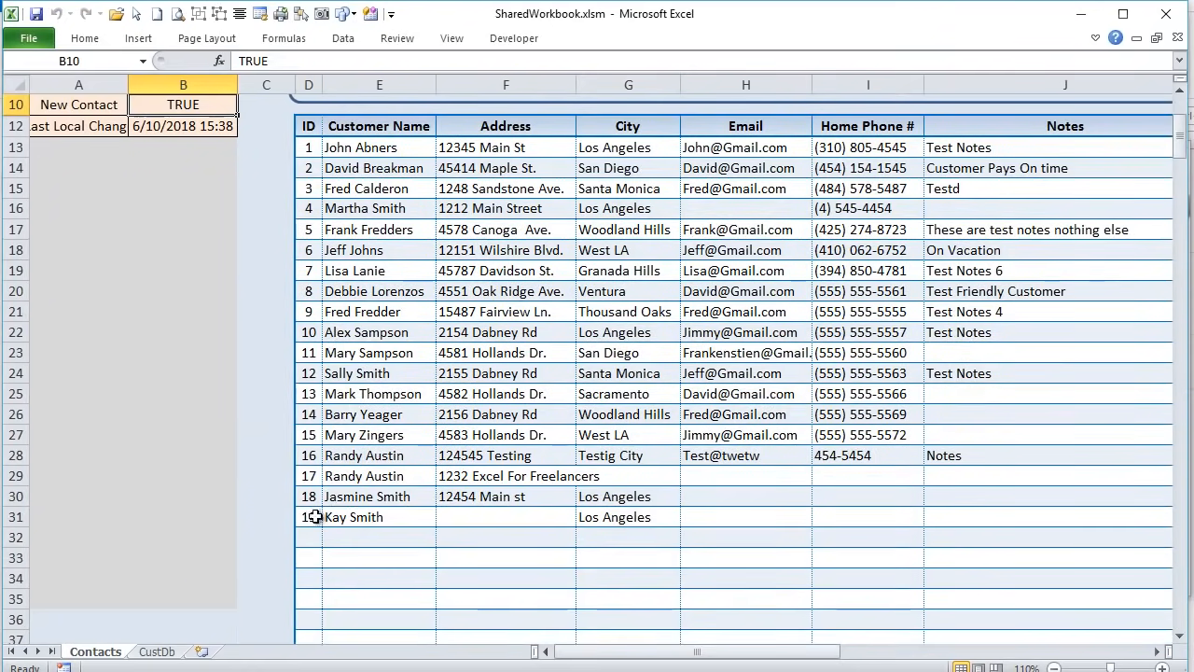
scroll(320, 509, "up", 3)
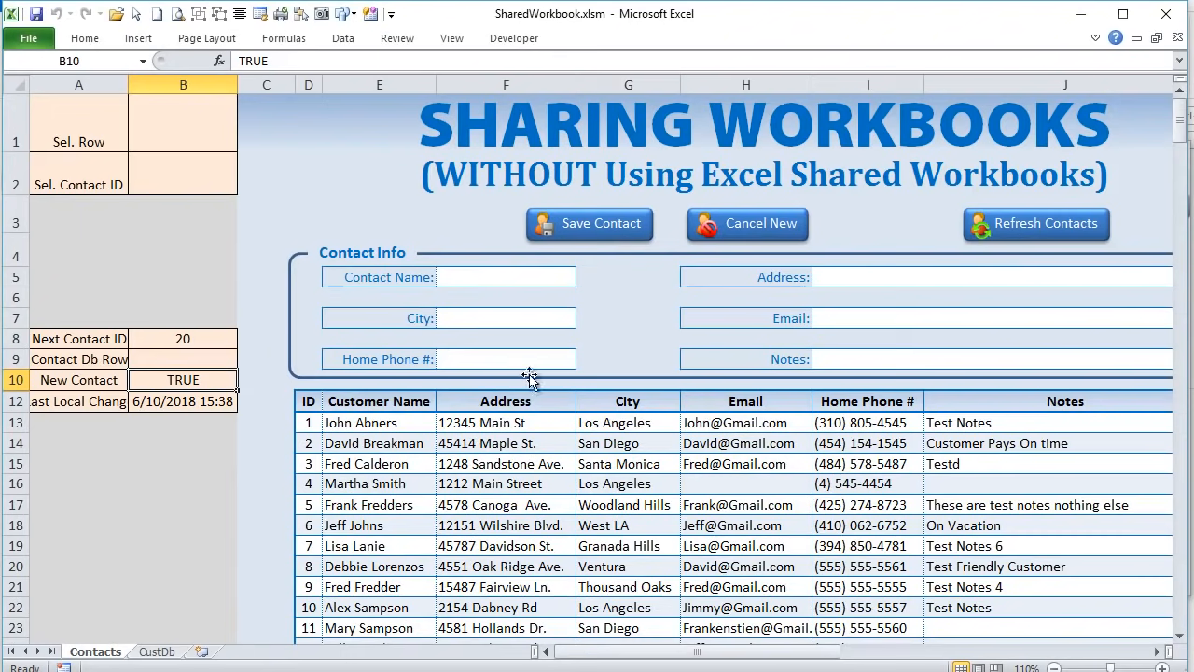
left_click(751, 224)
left_click(148, 389)
left_click(527, 548)
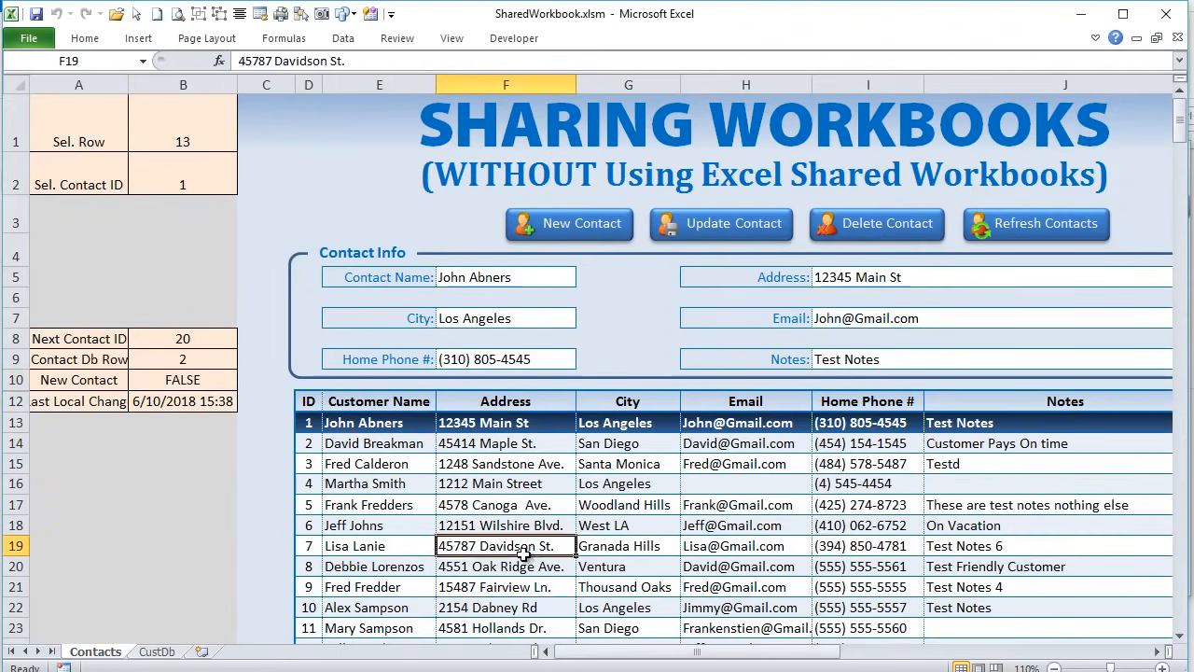
- Change contact 4's email to 'TEst', save it with Update Contact, then load contact 3 into the form
left_click(520, 491)
left_click(827, 316)
type("TEs")
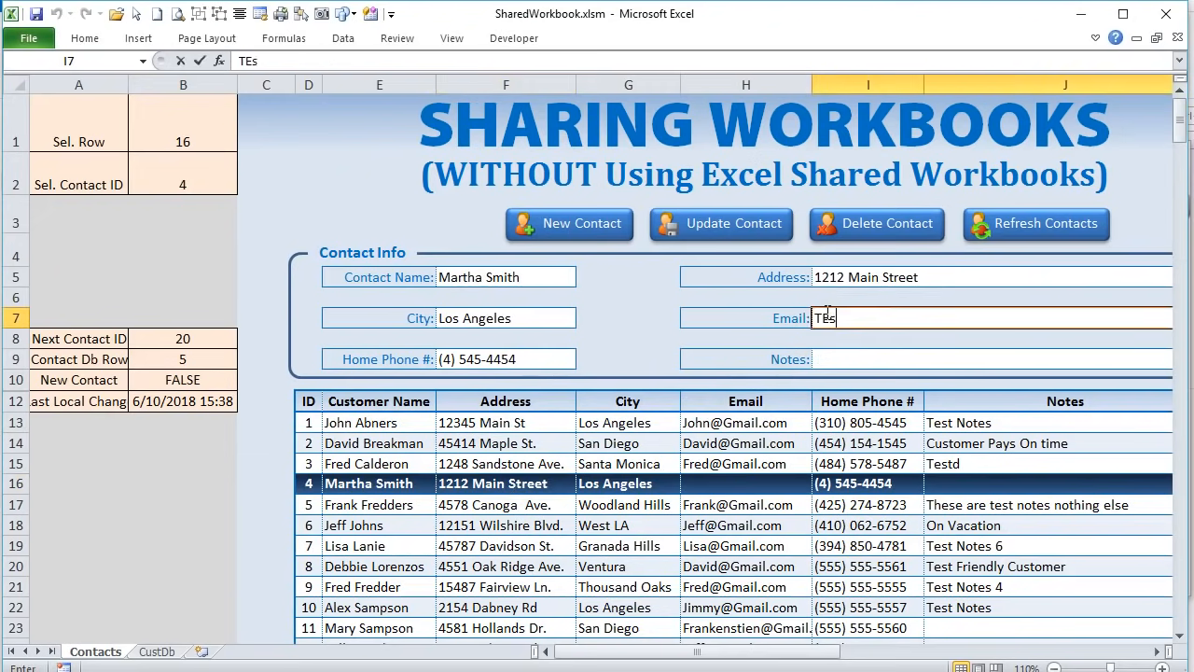
type("t")
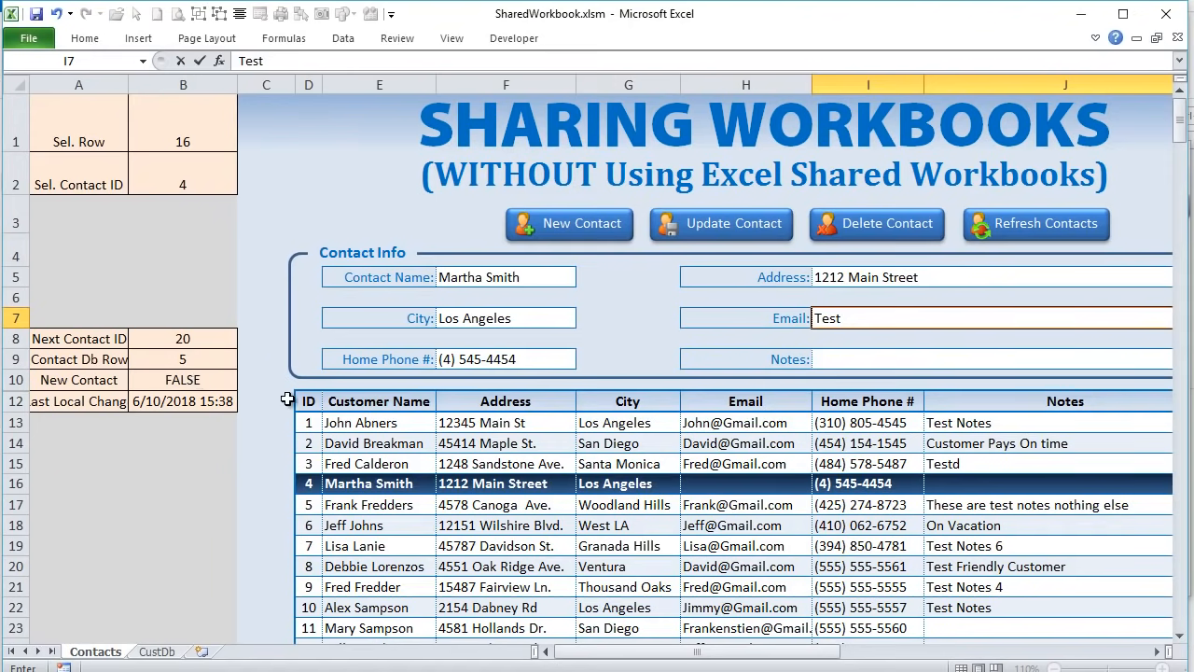
key("Tab")
left_click(751, 219)
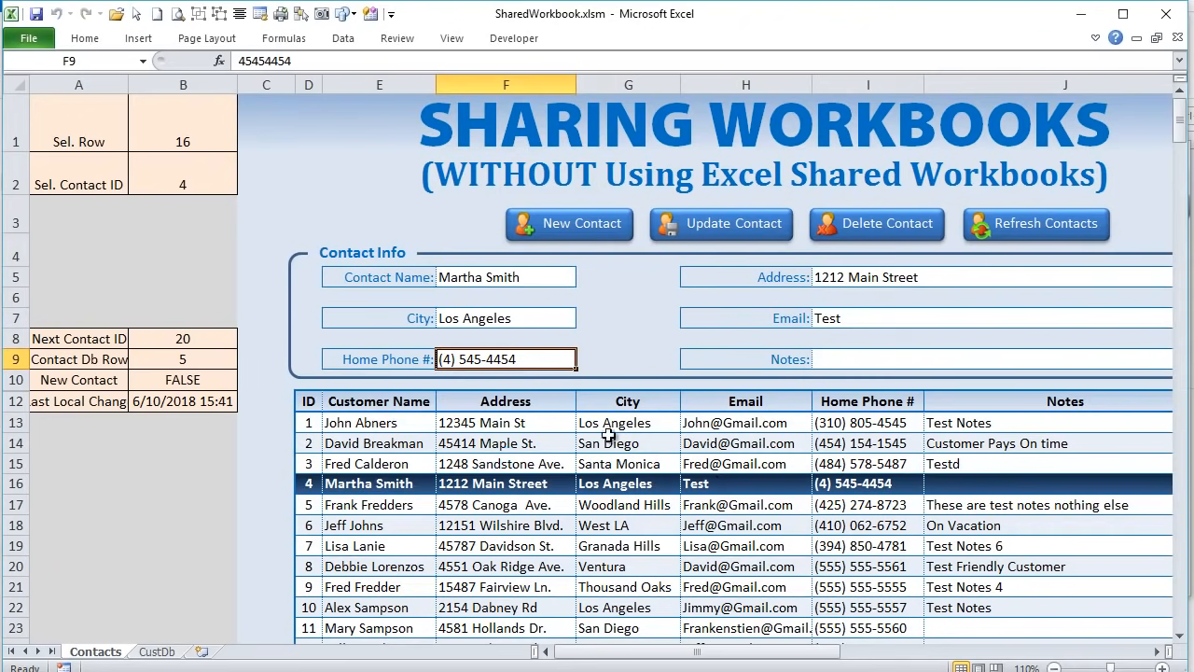
left_click(623, 462)
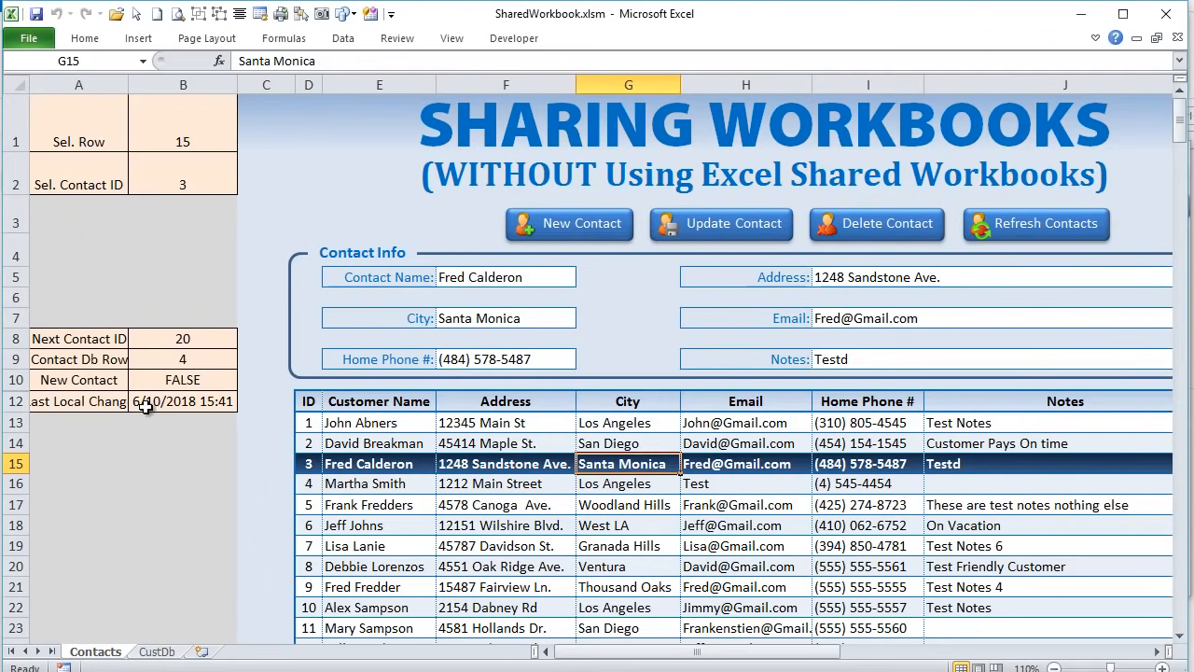
- Review the Customize Ribbon options without changes, then open the Visual Basic editor from Developer
left_click(514, 42)
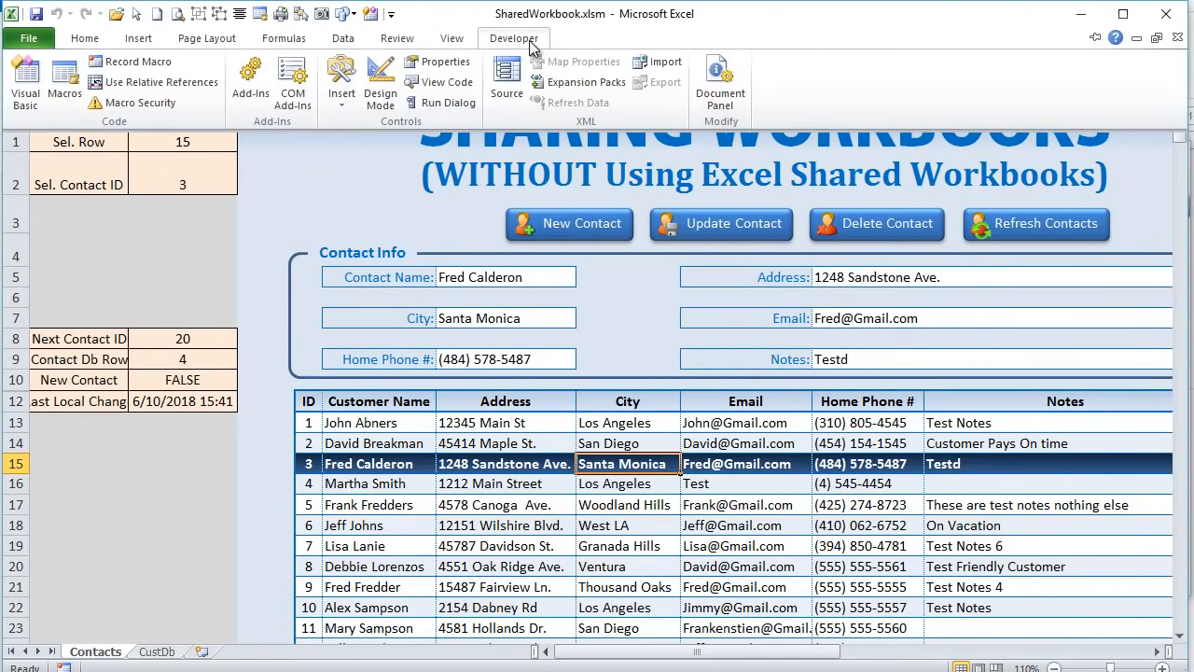
left_click(385, 180)
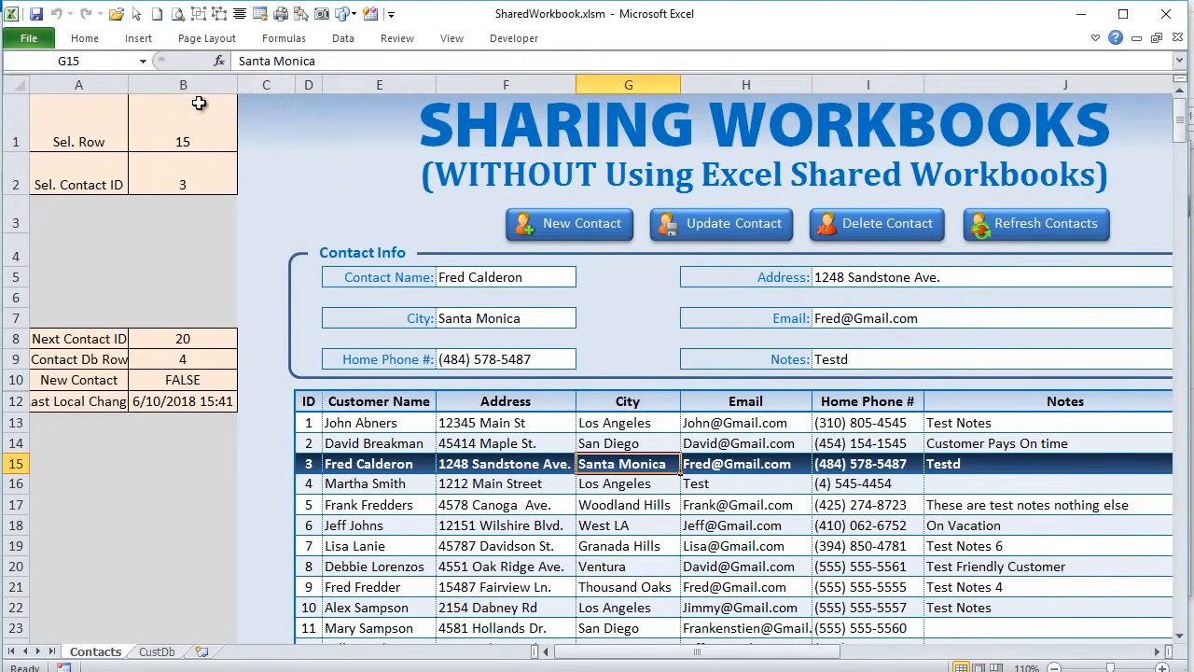
left_click(13, 42)
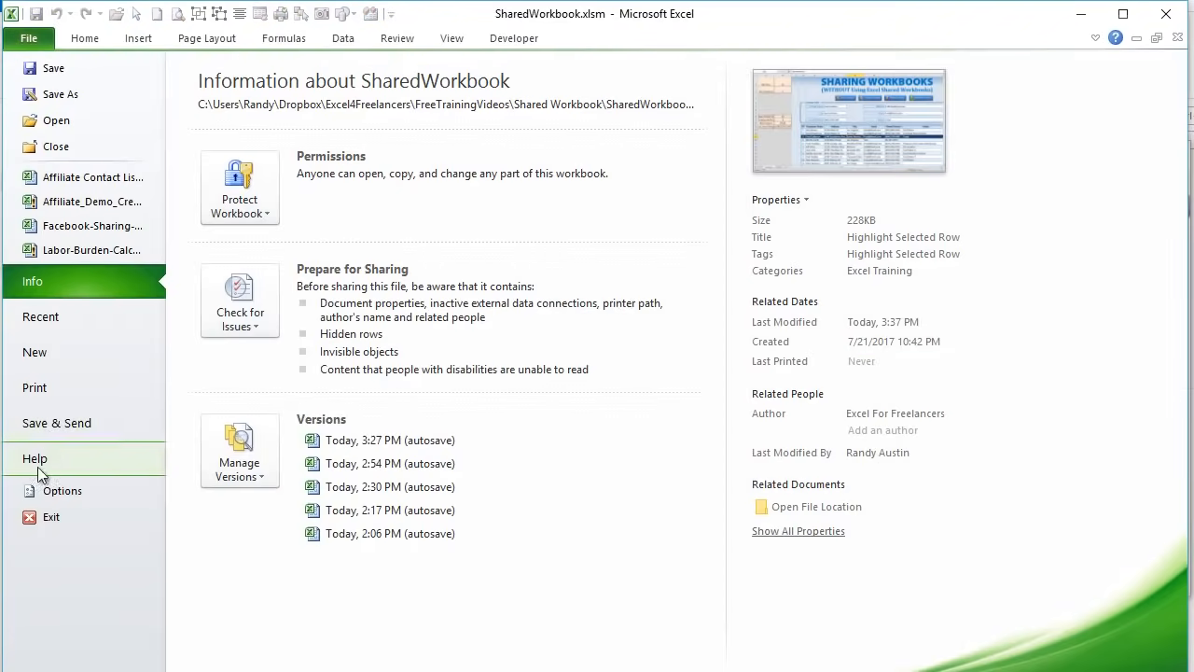
left_click(30, 492)
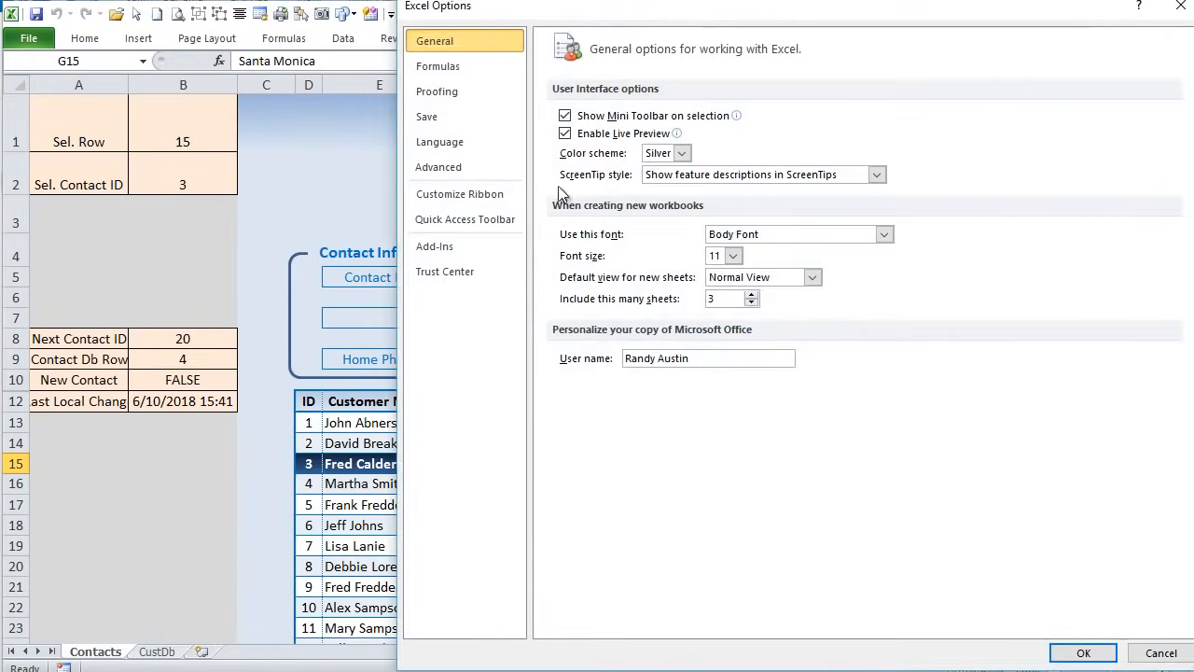
left_click(489, 192)
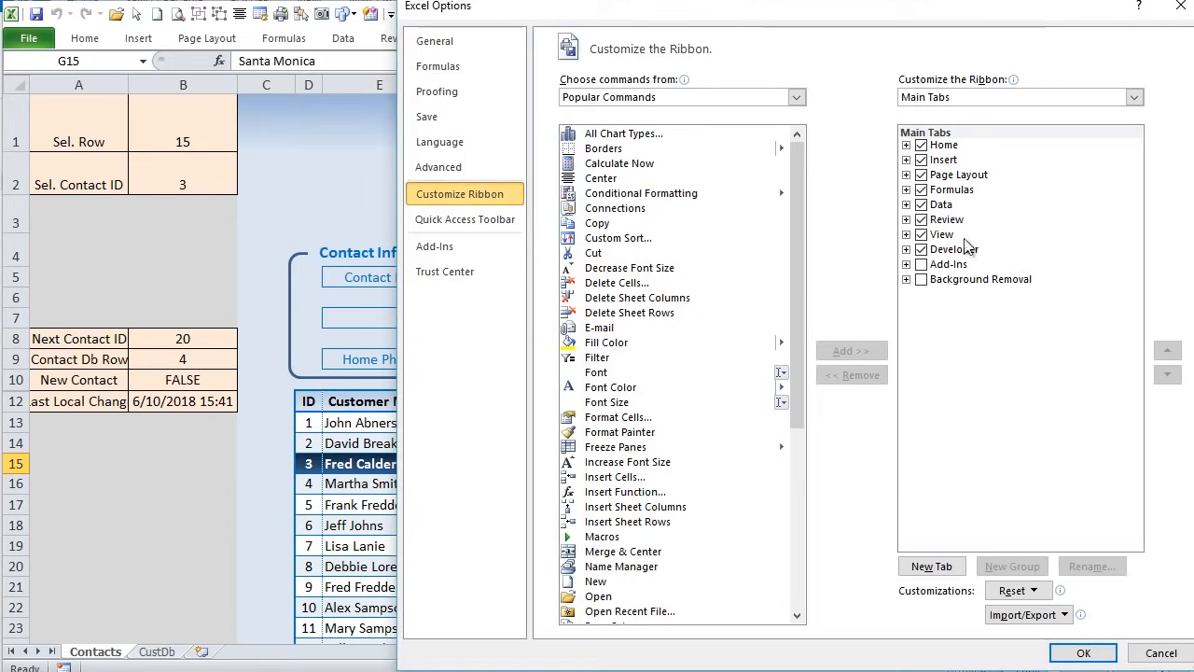
left_click(1168, 654)
left_click(523, 38)
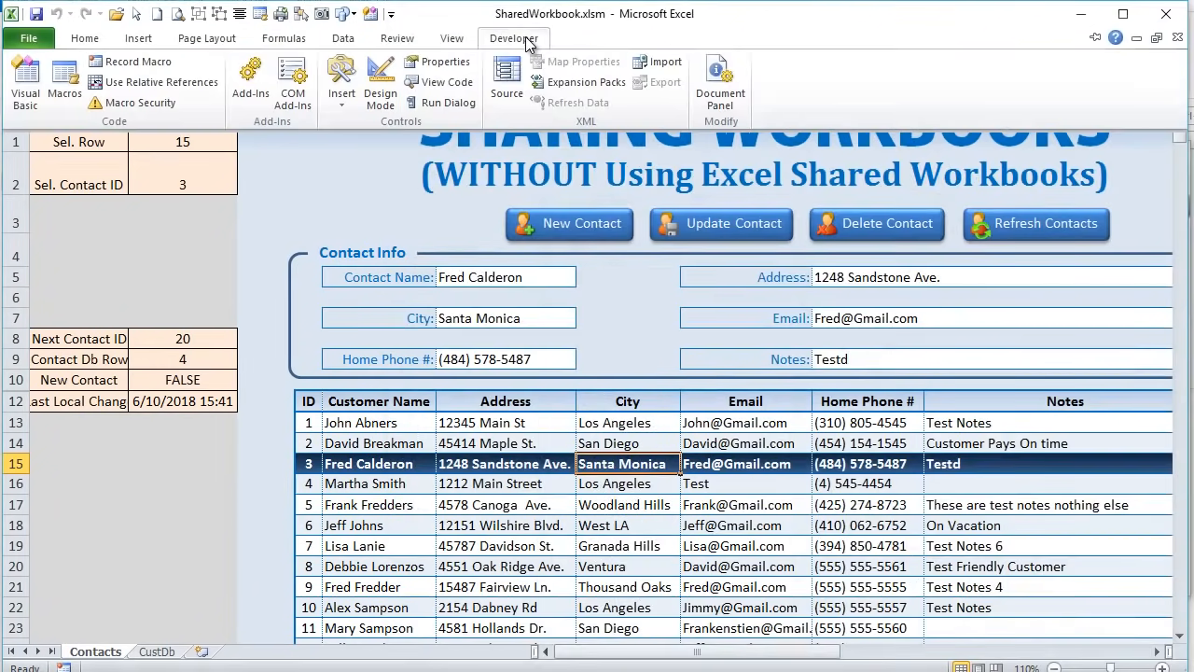
left_click(7, 98)
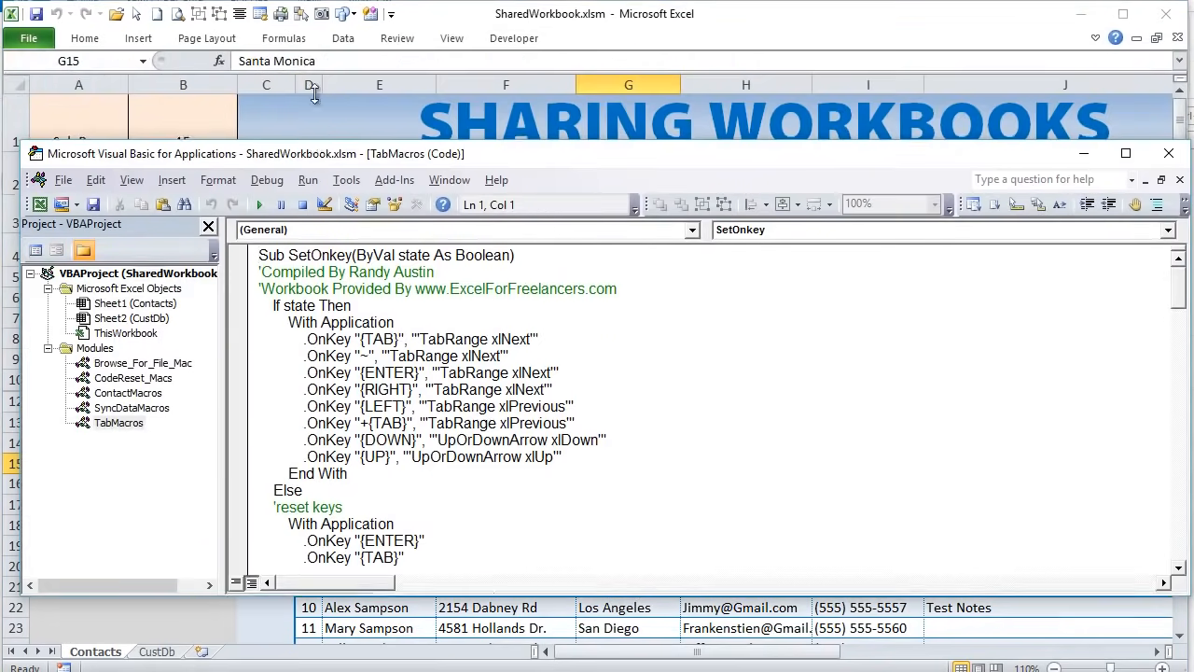
- Enlarge the VBA window, highlight the Contacts sheet's SetOnkey (True) line, and switch back to Excel
left_click_drag(313, 145, 308, 35)
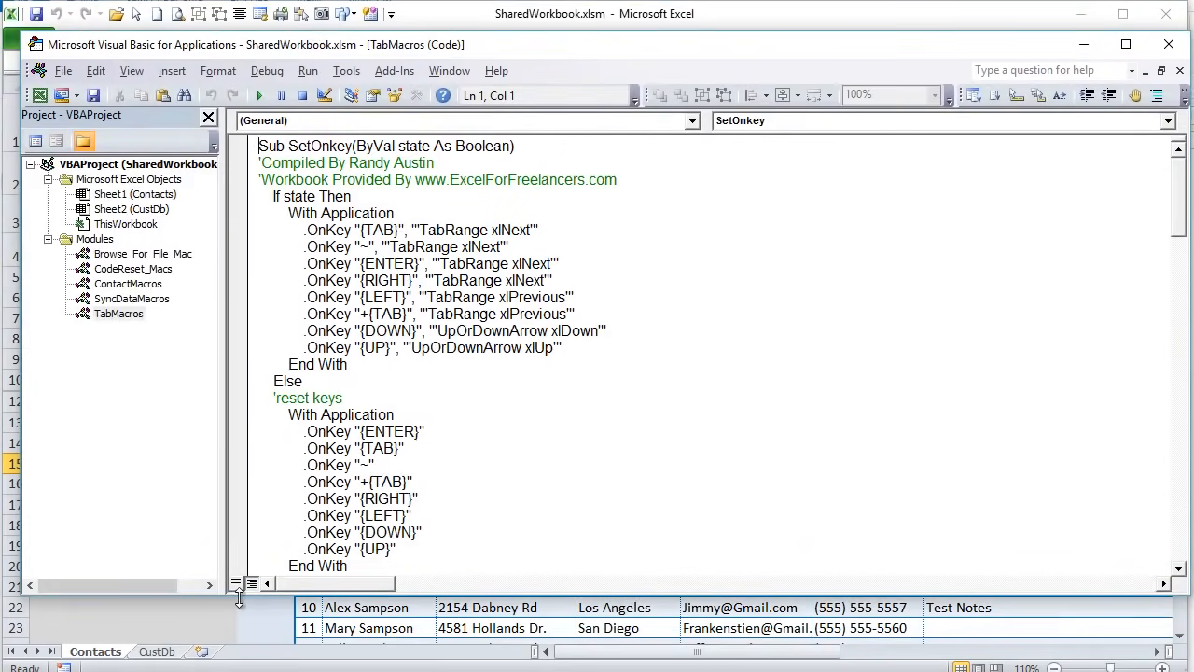
left_click_drag(239, 597, 236, 658)
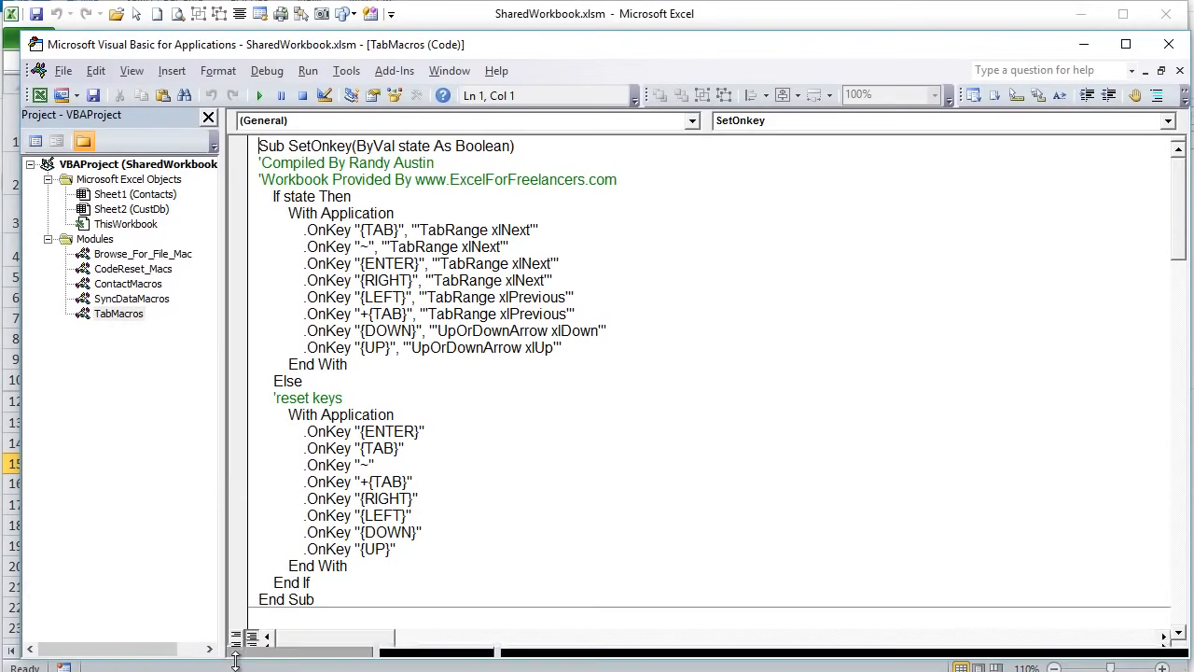
double_click(125, 194)
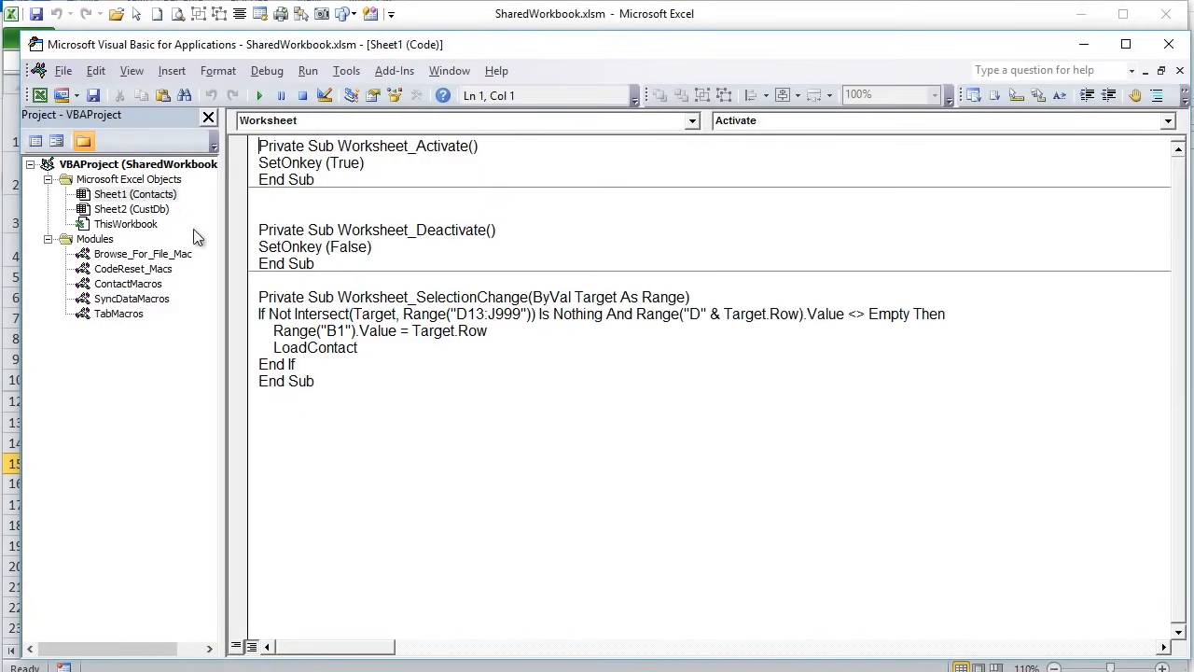
left_click_drag(220, 227, 210, 232)
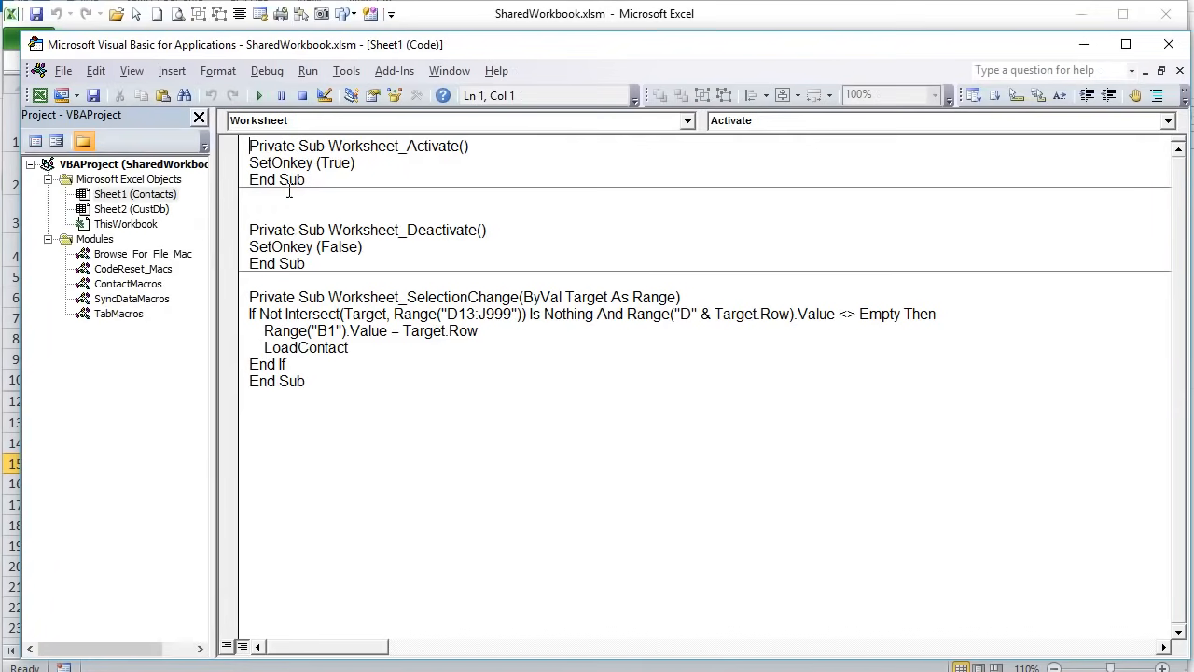
left_click_drag(394, 160, 244, 162)
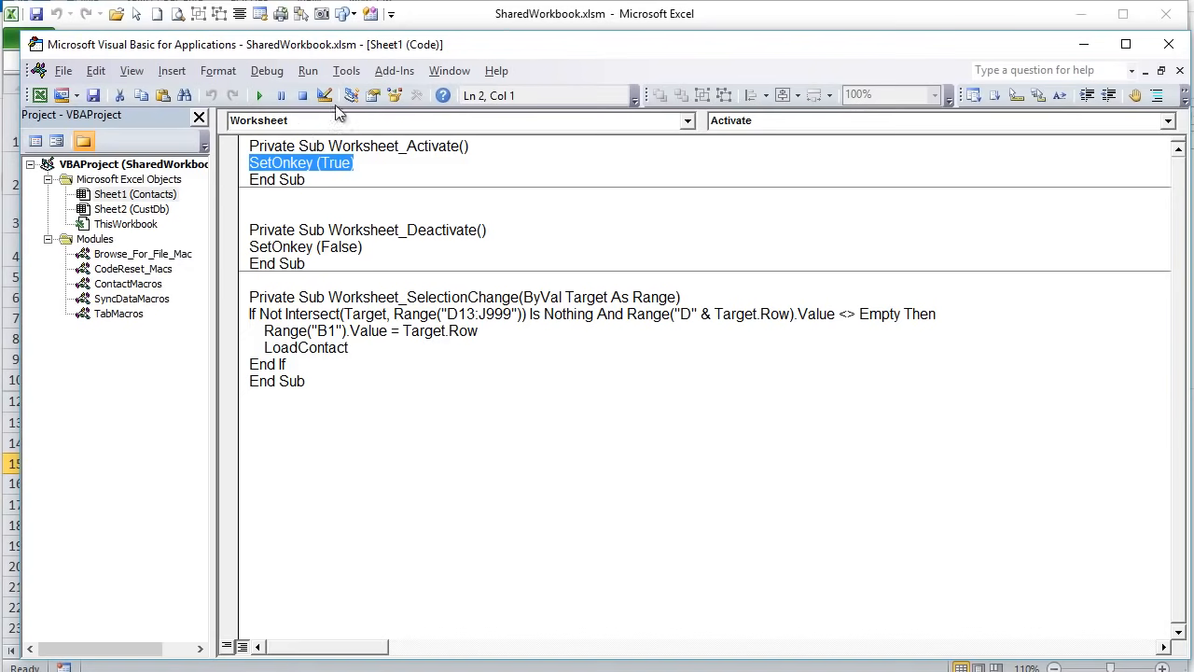
left_click(413, 22)
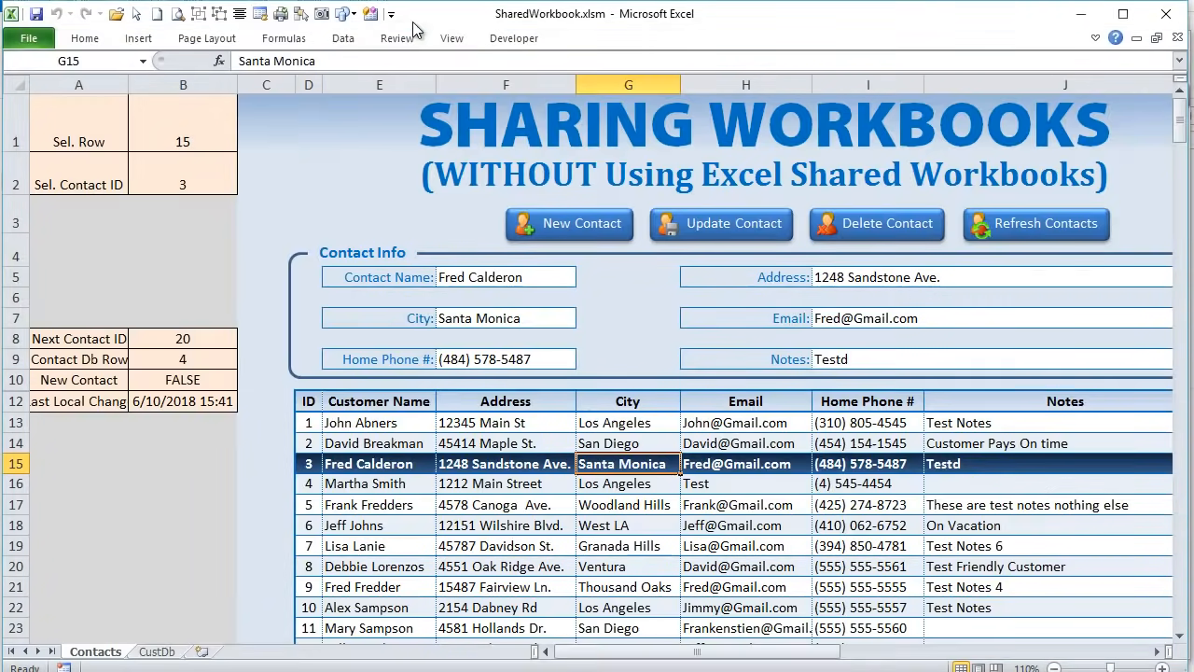
left_click(505, 278)
key("Tab")
key("Tab")
key("Tab")
key("Tab")
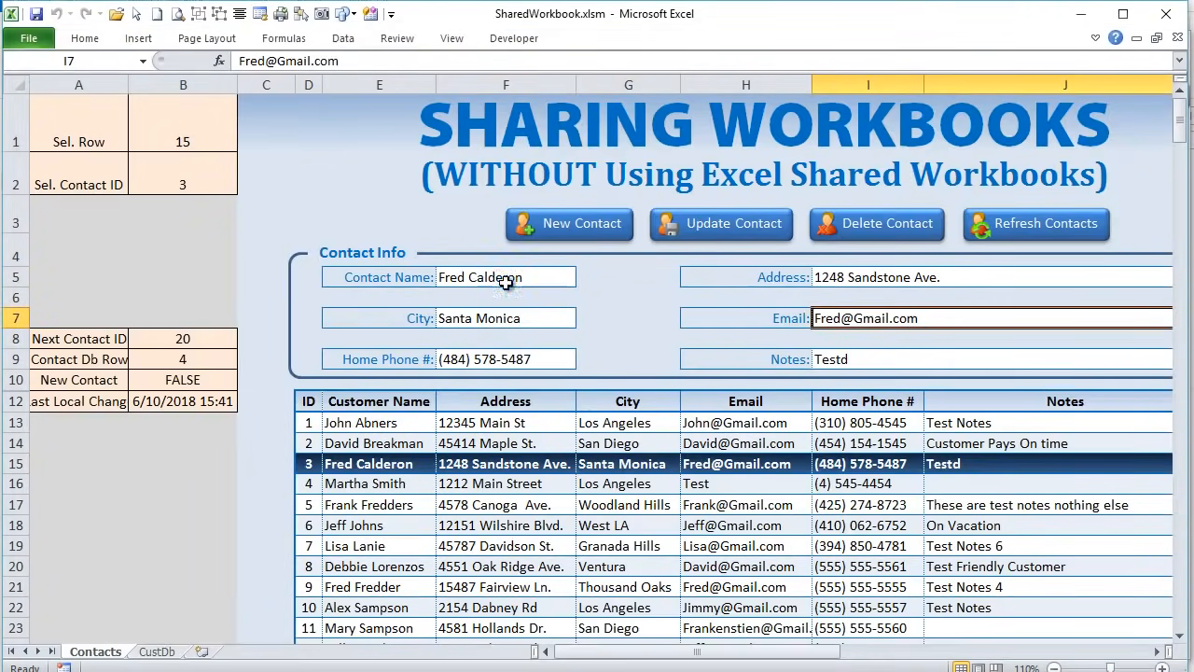
key("Tab")
key("Tab")
key("Tab")
key("Tab")
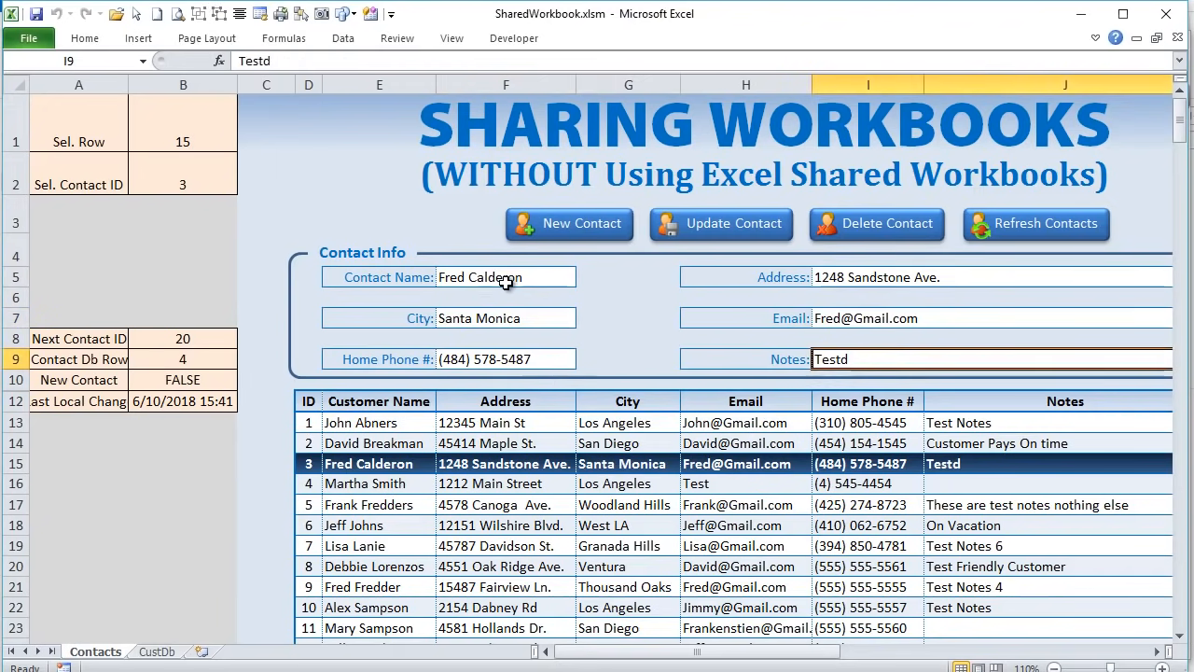
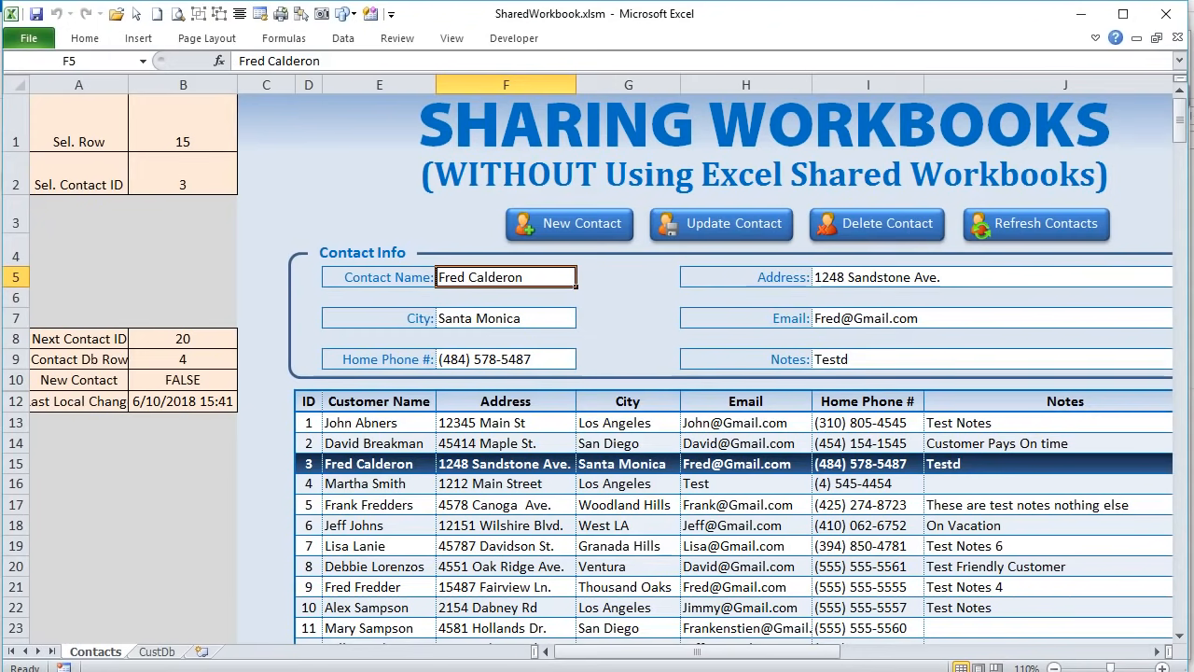
- In the VBA editor, review TabMacros' GetTabOrder list of tab-order cells F5 through I9
key("alt+F11")
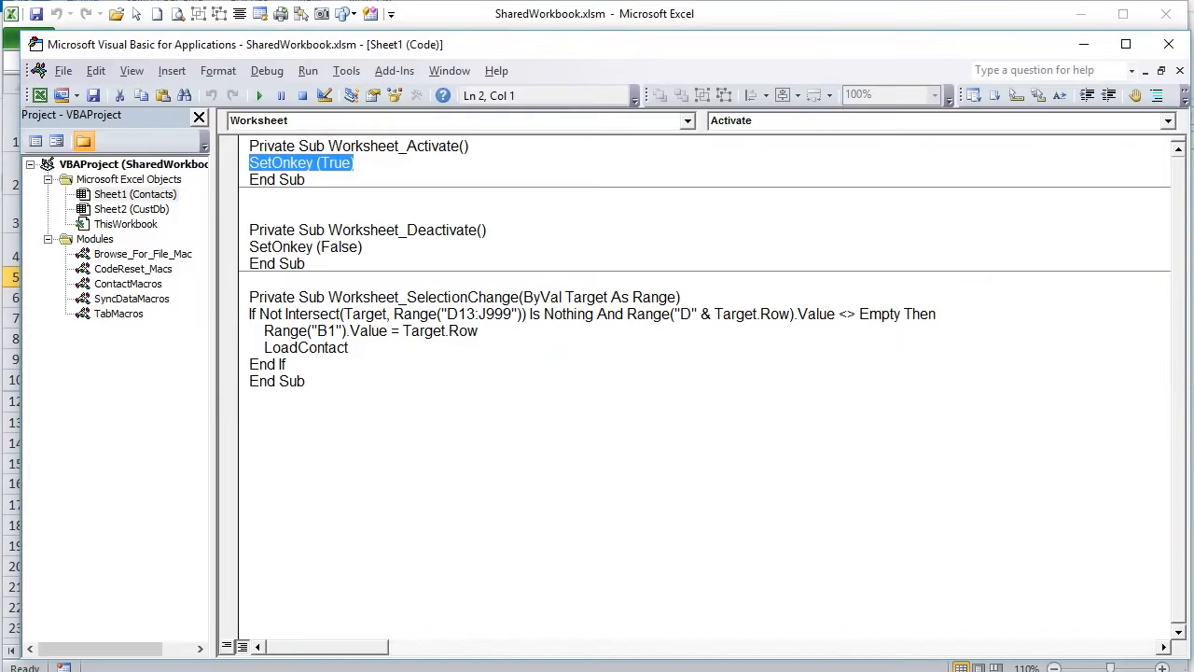
double_click(119, 313)
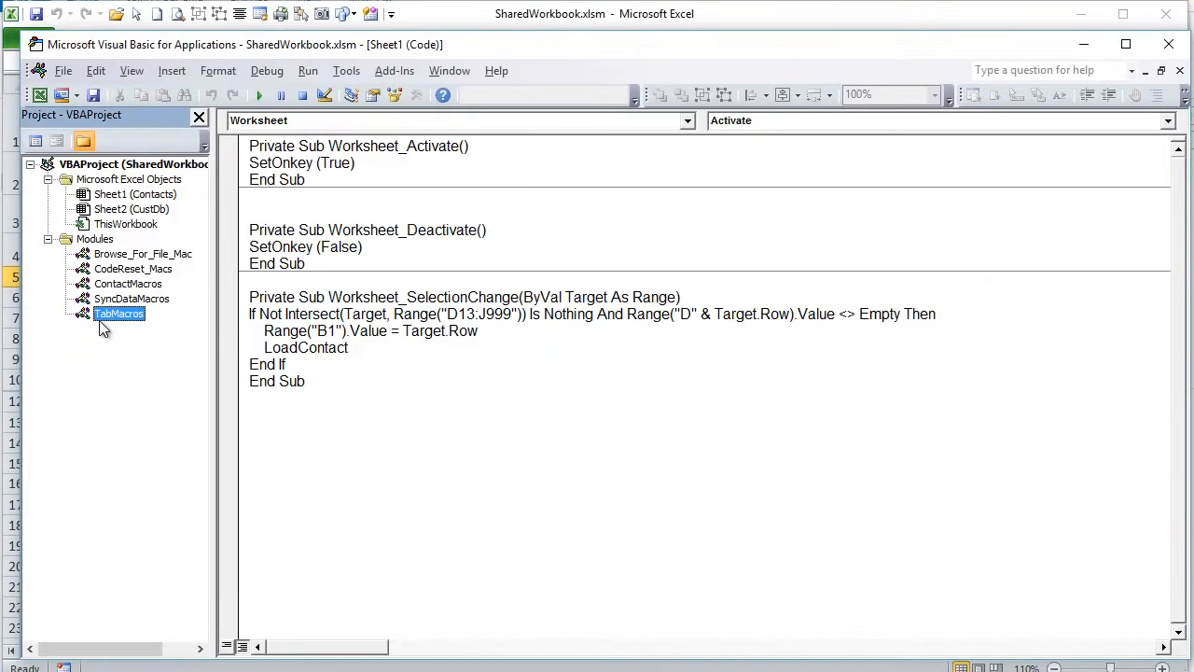
scroll(510, 415, "down", 2)
scroll(511, 415, "down", 6)
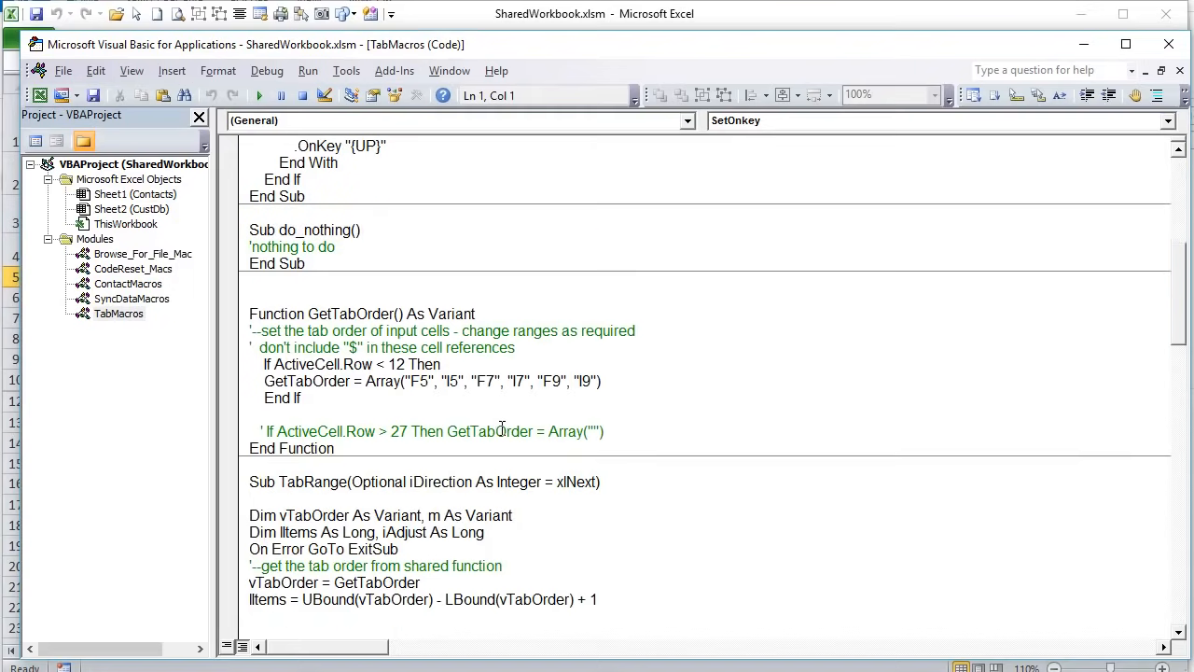
left_click_drag(606, 382, 481, 374)
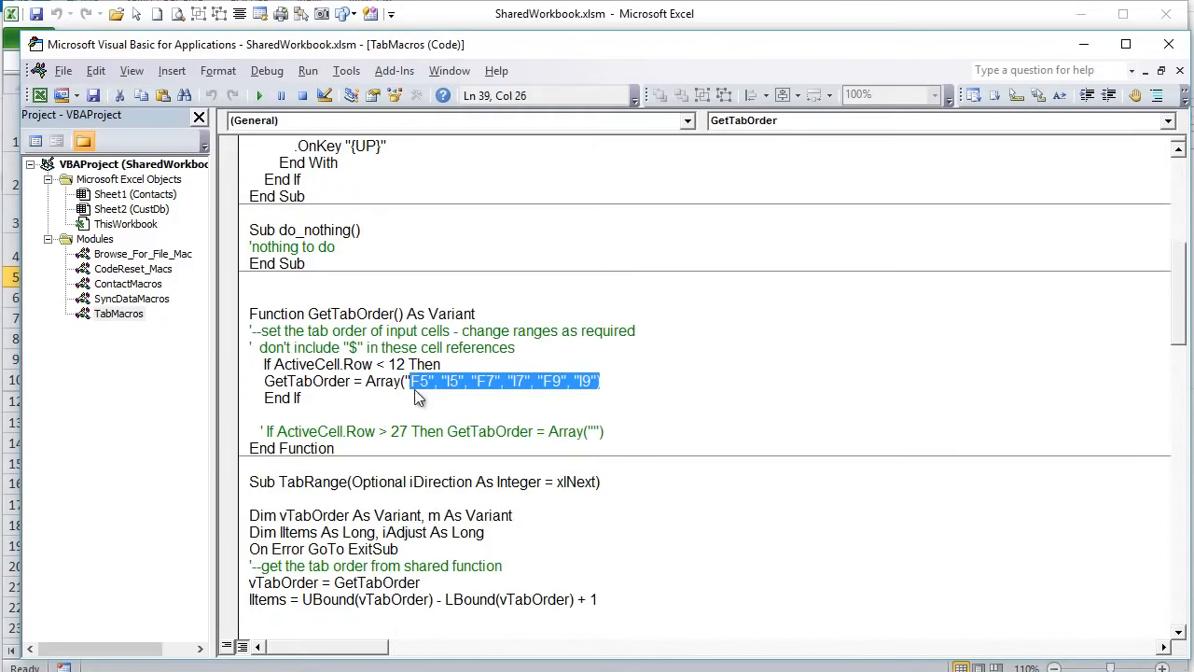
left_click(426, 386)
left_click(451, 380)
left_click(504, 382)
left_click_drag(600, 382, 411, 390)
scroll(217, 216, "up", 1)
- Review Sheet1's SetOnkey activate/deactivate code and SelectionChange on D13:J999 calling LoadContact, then open ContactMacros
double_click(149, 194)
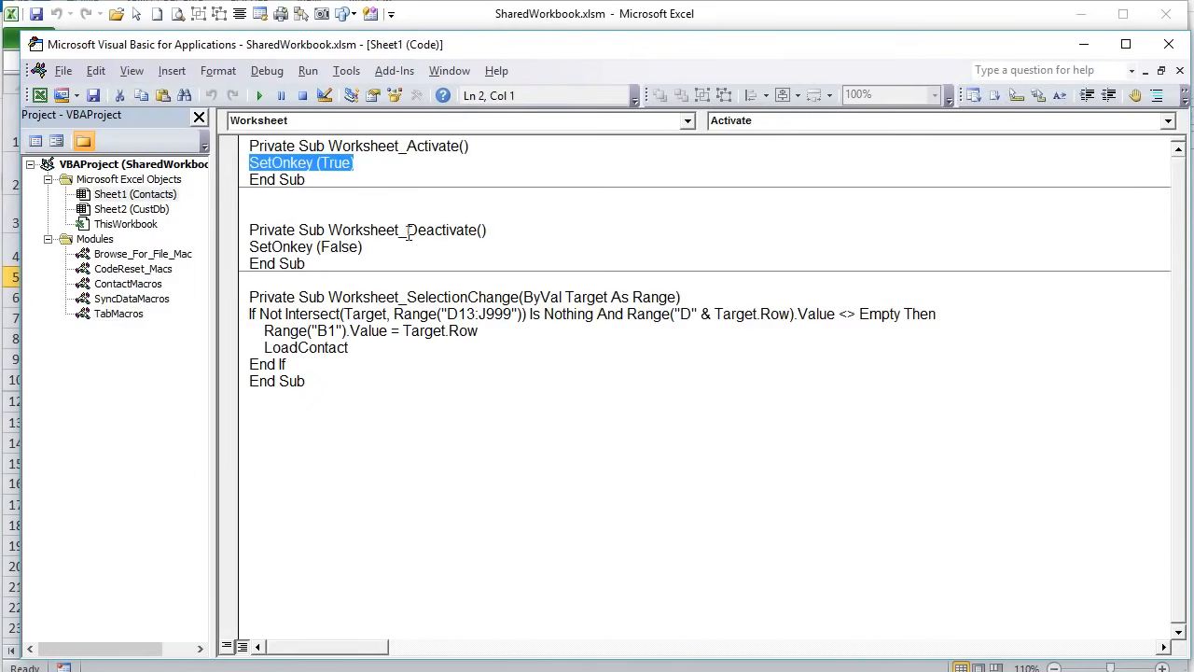
left_click_drag(383, 247, 249, 247)
left_click_drag(373, 163, 245, 164)
left_click_drag(386, 247, 243, 249)
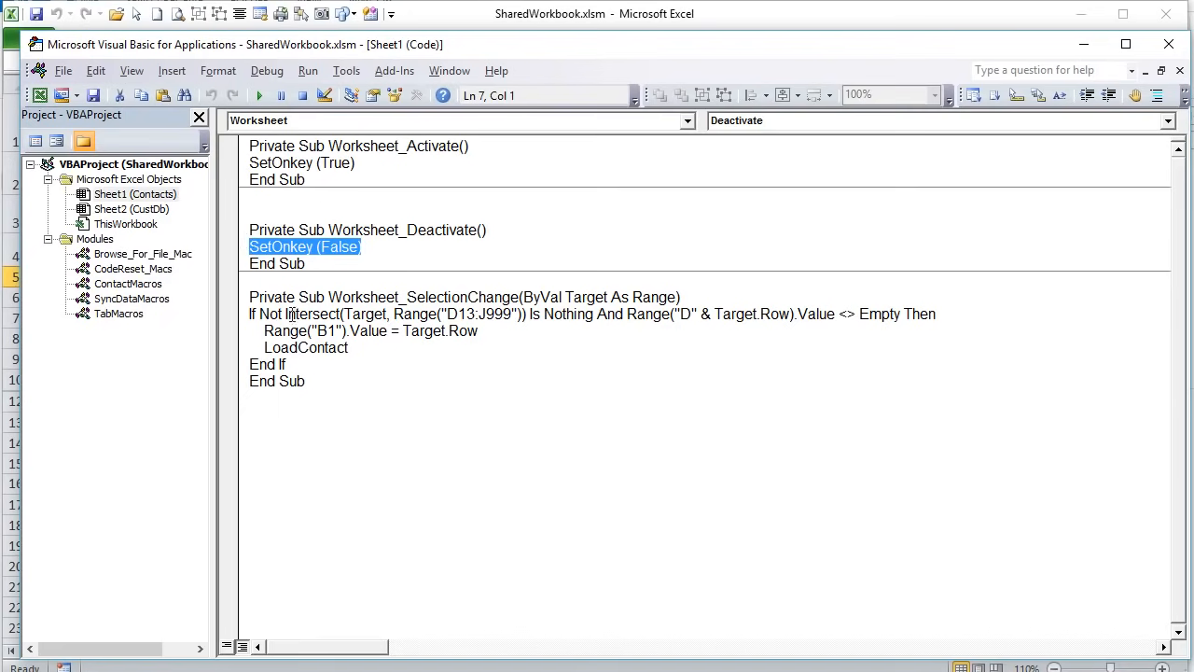
left_click_drag(359, 330, 257, 336)
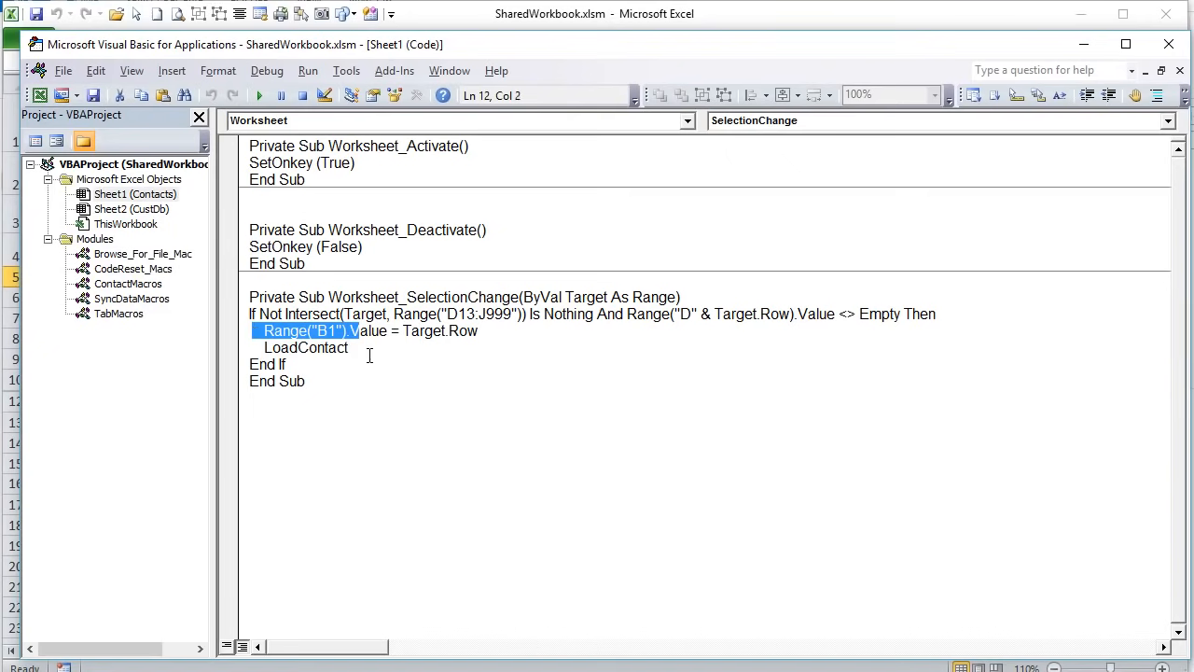
left_click(400, 299)
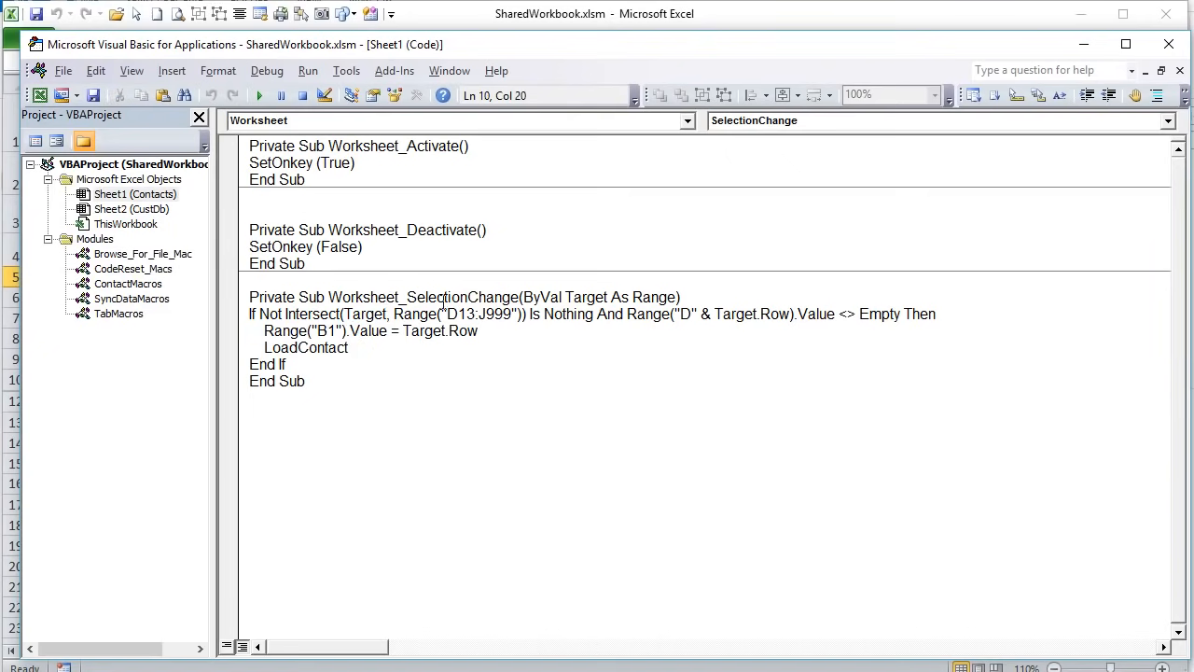
left_click_drag(410, 297, 524, 297)
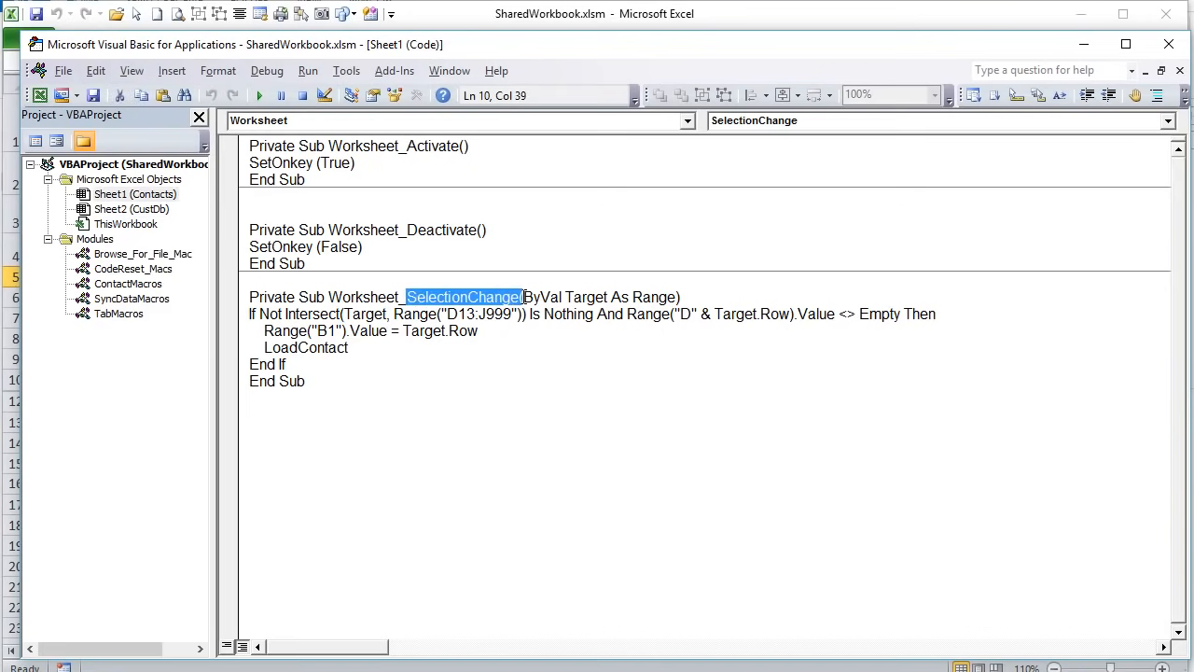
left_click(447, 315)
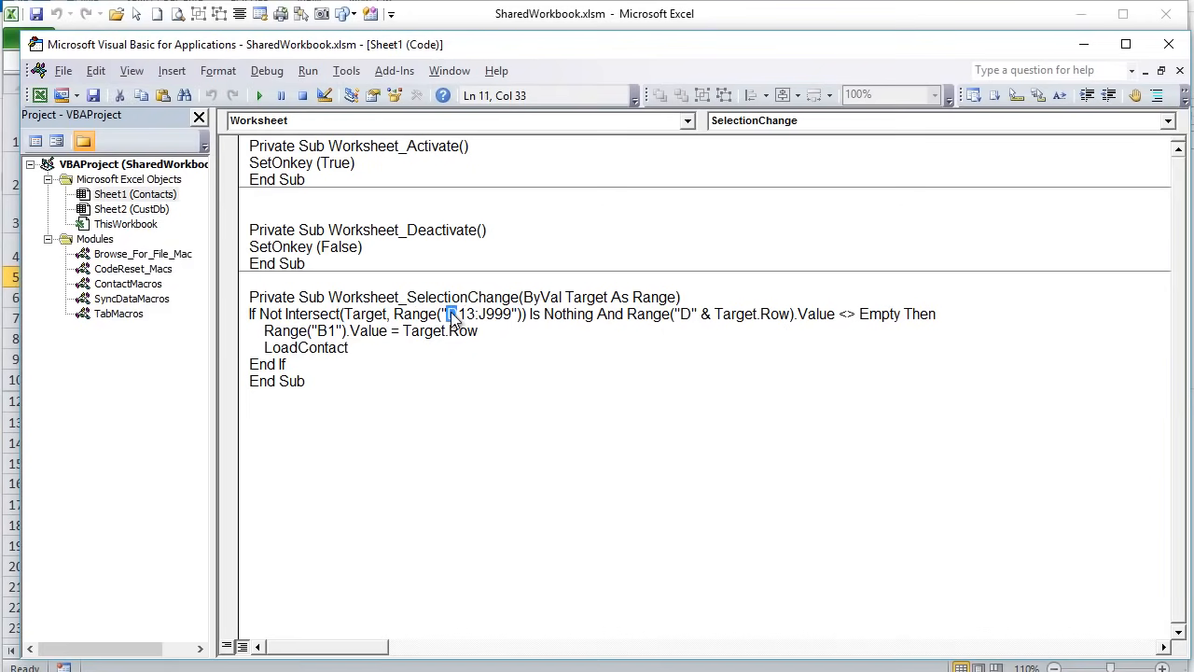
left_click_drag(449, 318, 507, 322)
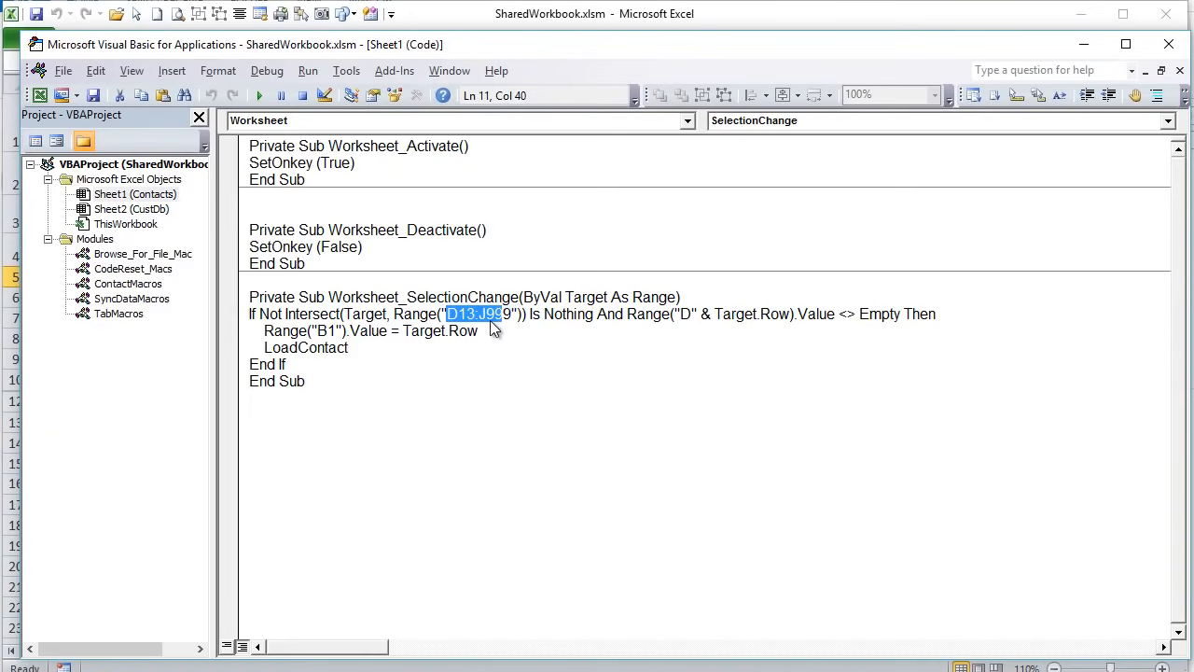
left_click_drag(489, 326, 264, 331)
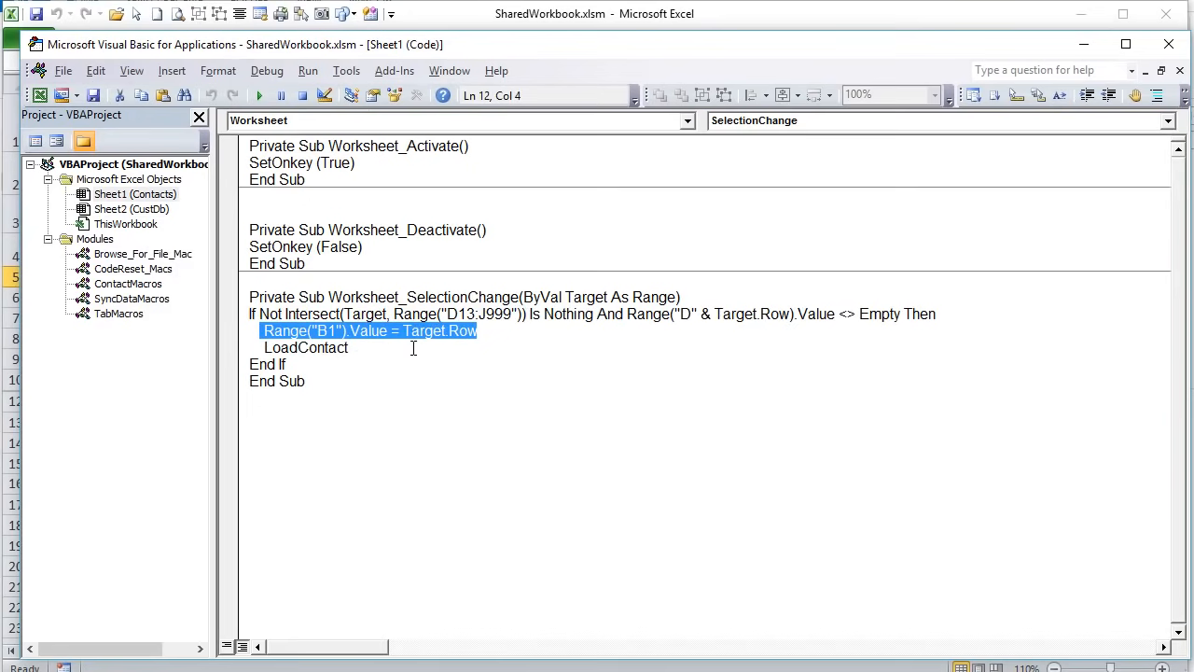
left_click_drag(349, 347, 266, 343)
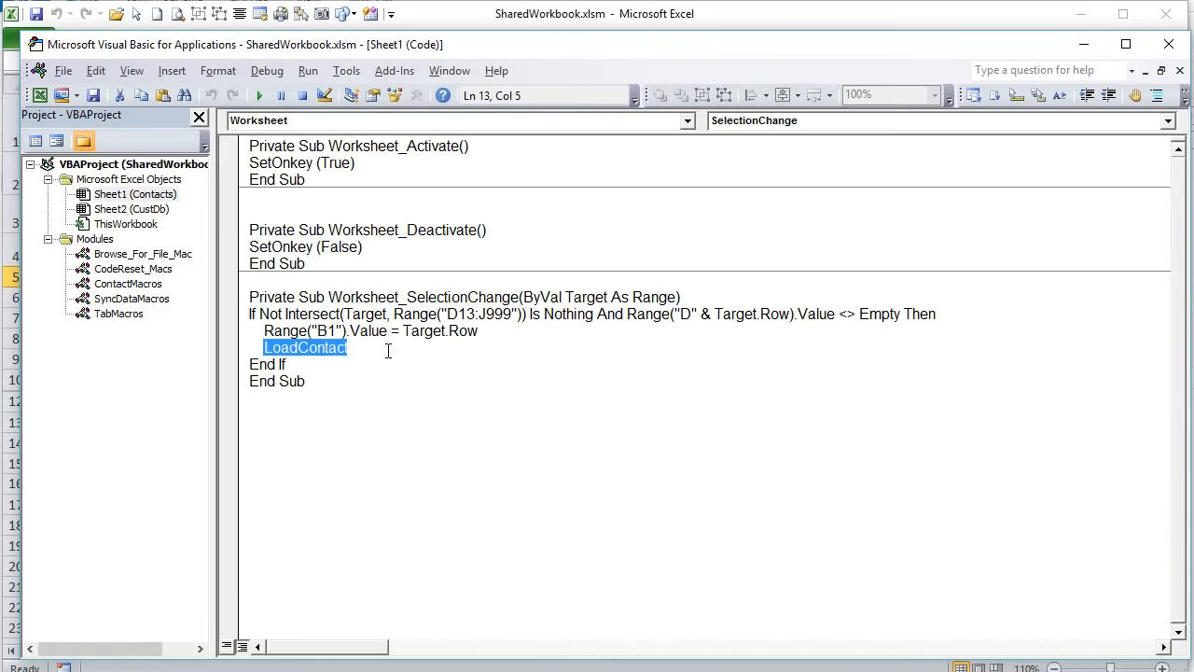
double_click(132, 284)
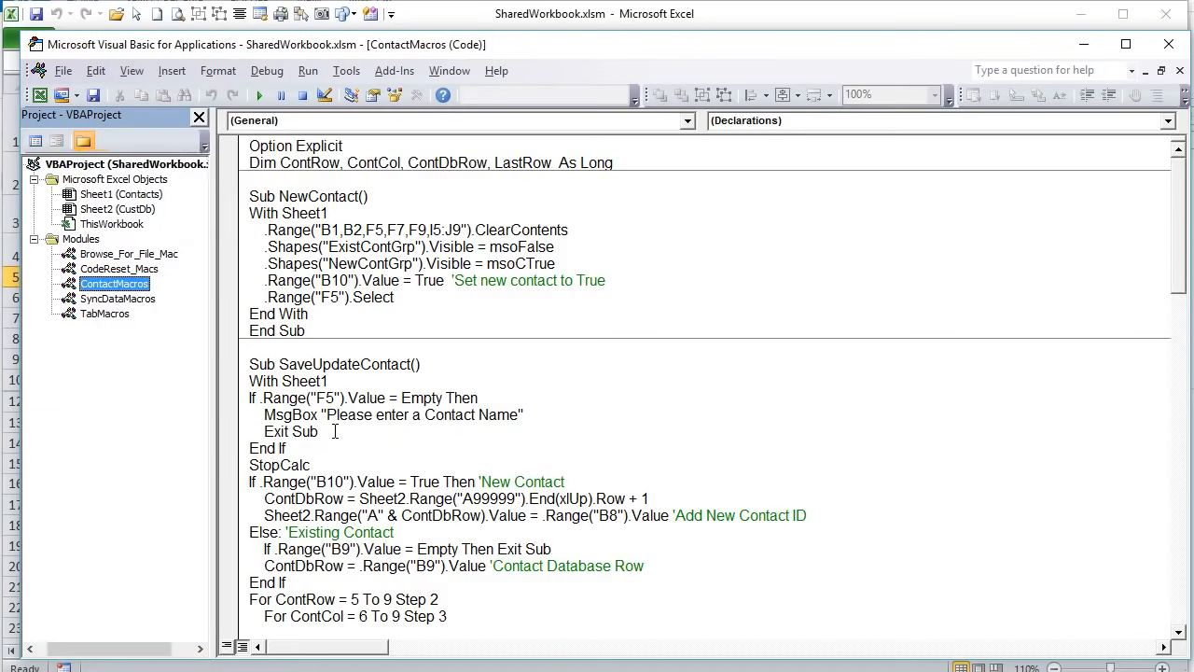
- Review the SaveUpdateContact macro and the E13 target in CancelNewContact
left_click(353, 398)
left_click_drag(399, 365, 278, 365)
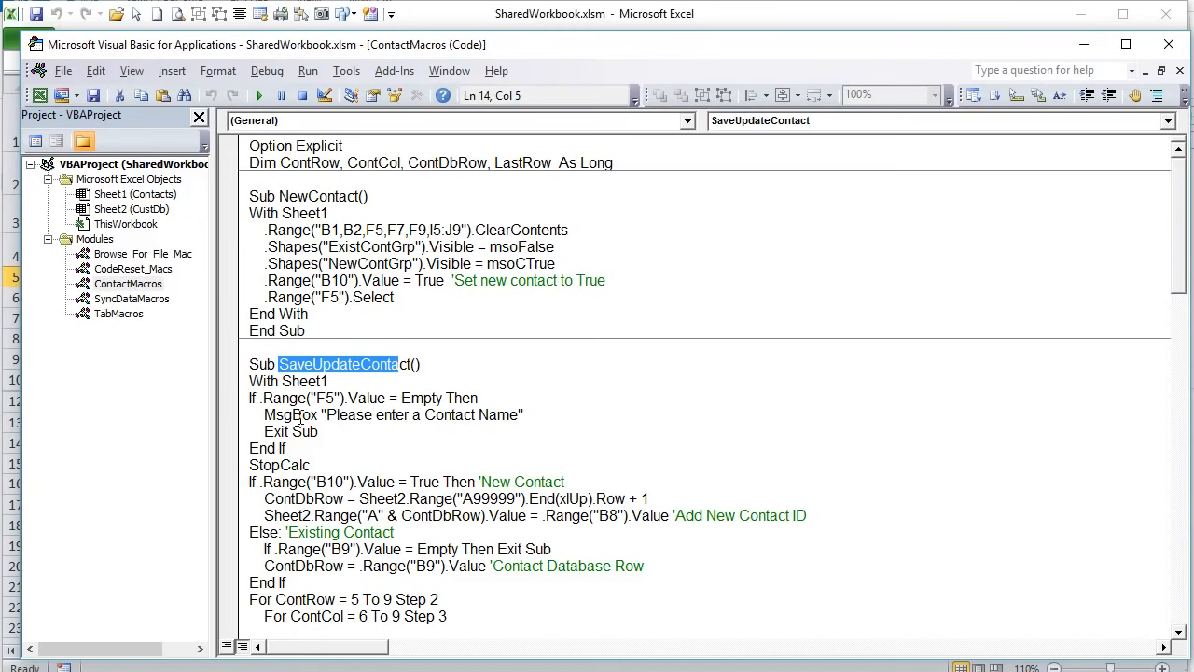
scroll(301, 416, "down", 1)
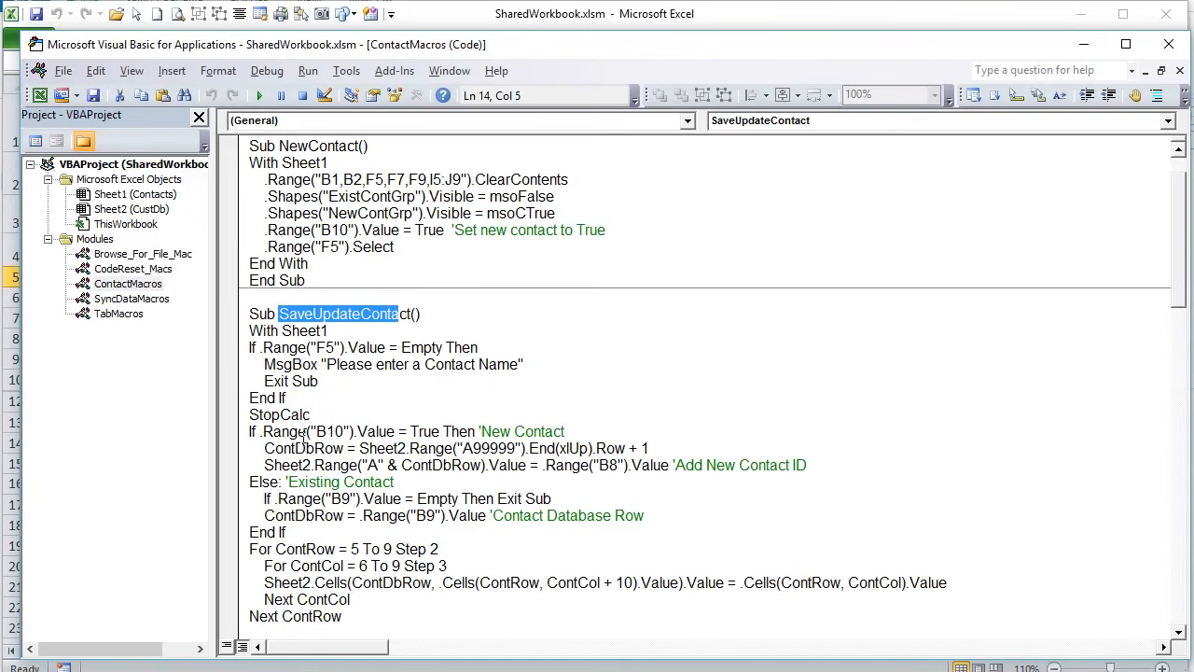
scroll(302, 438, "down", 12)
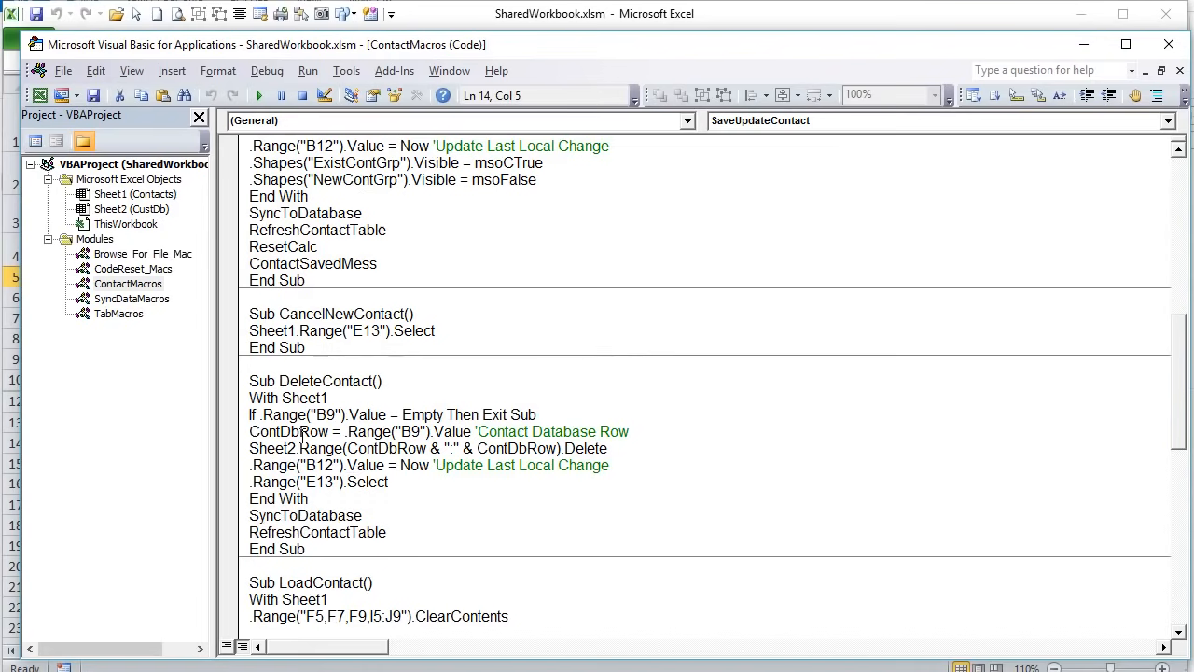
left_click_drag(379, 331, 287, 331)
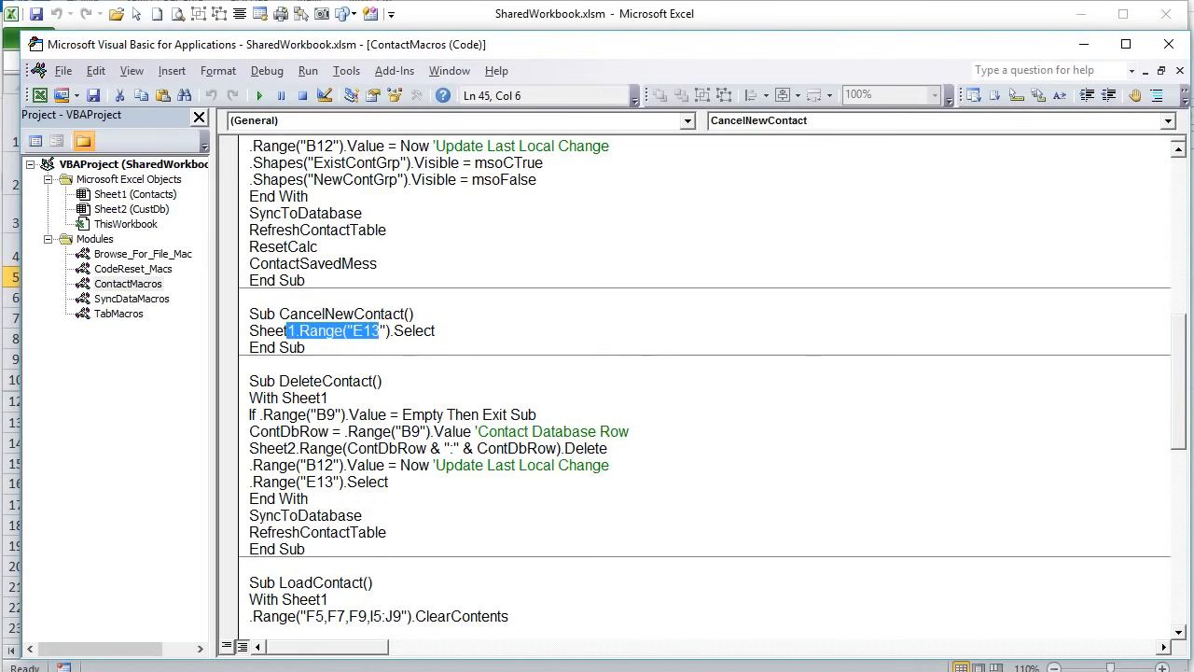
- On the Contacts sheet, start a new contact and then cancel it
left_click(11, 616)
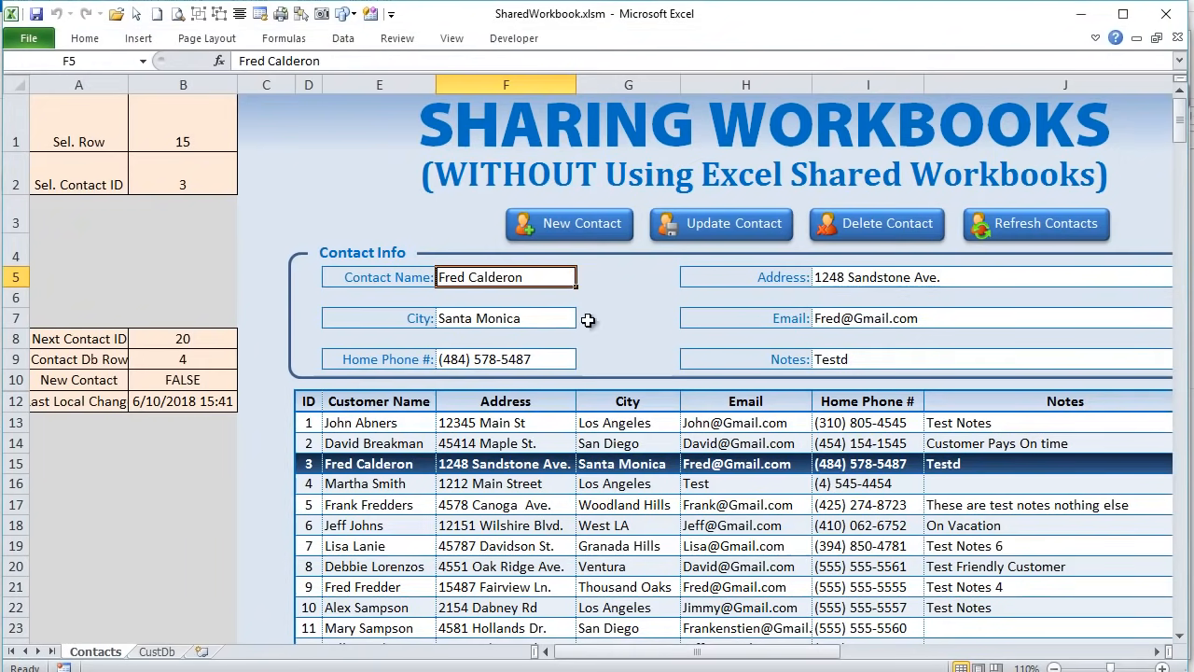
left_click(586, 233)
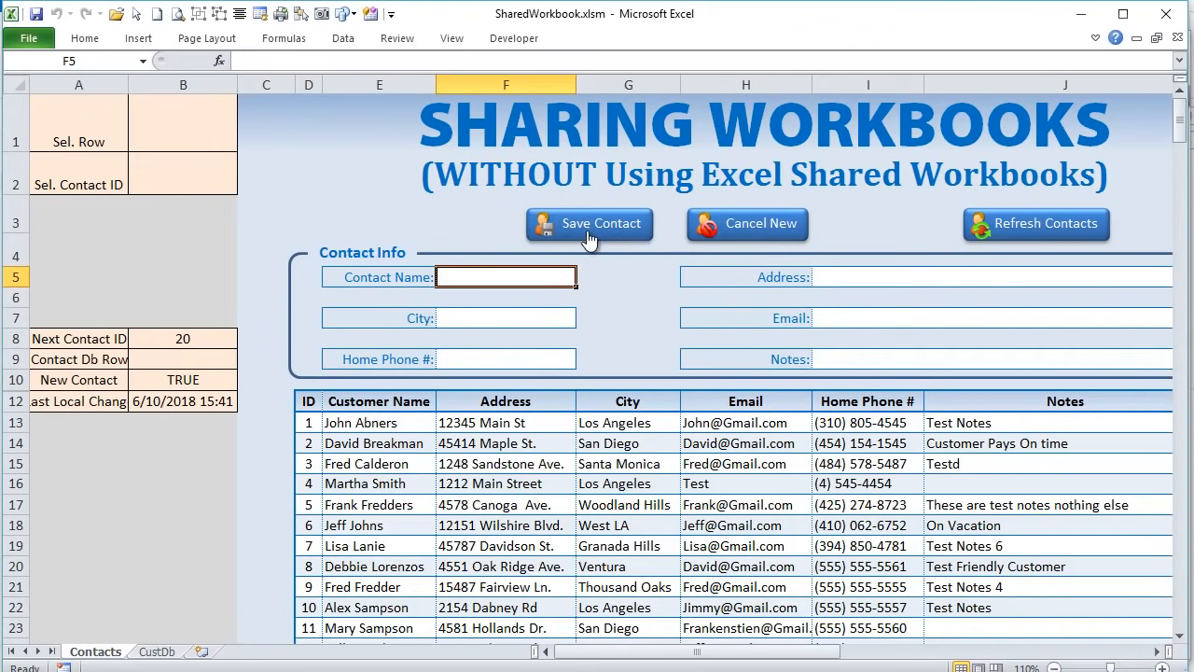
left_click(765, 235)
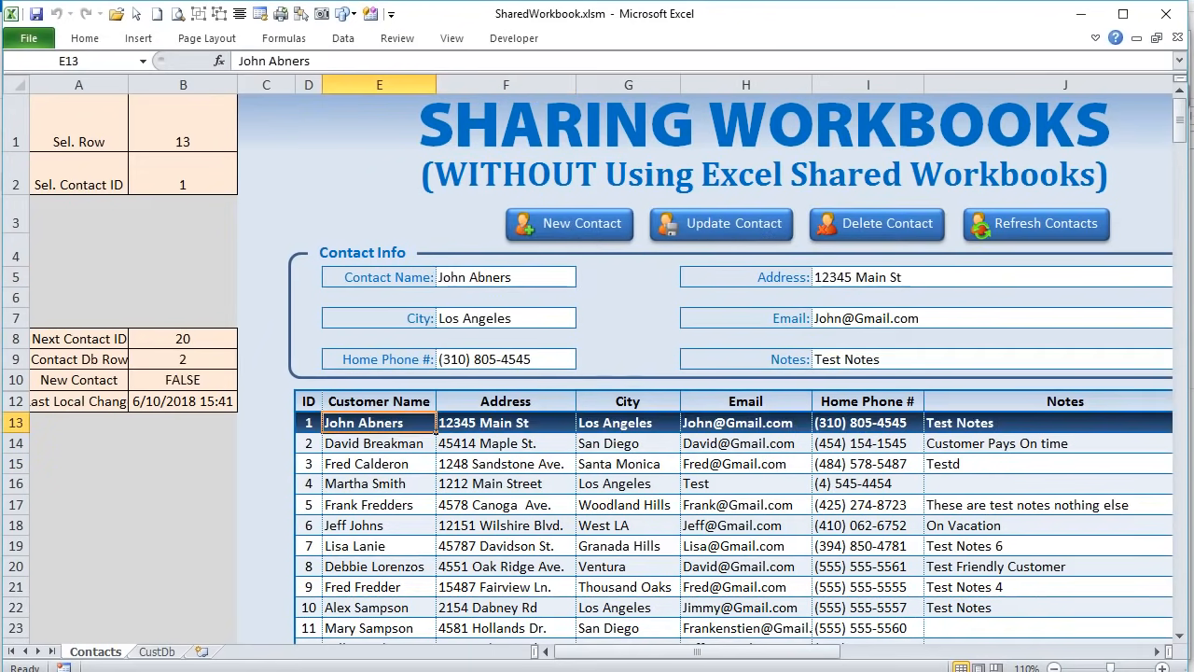
- Check the macro code again, then load contact ID 3 (row 15) into the form
key("alt+F11")
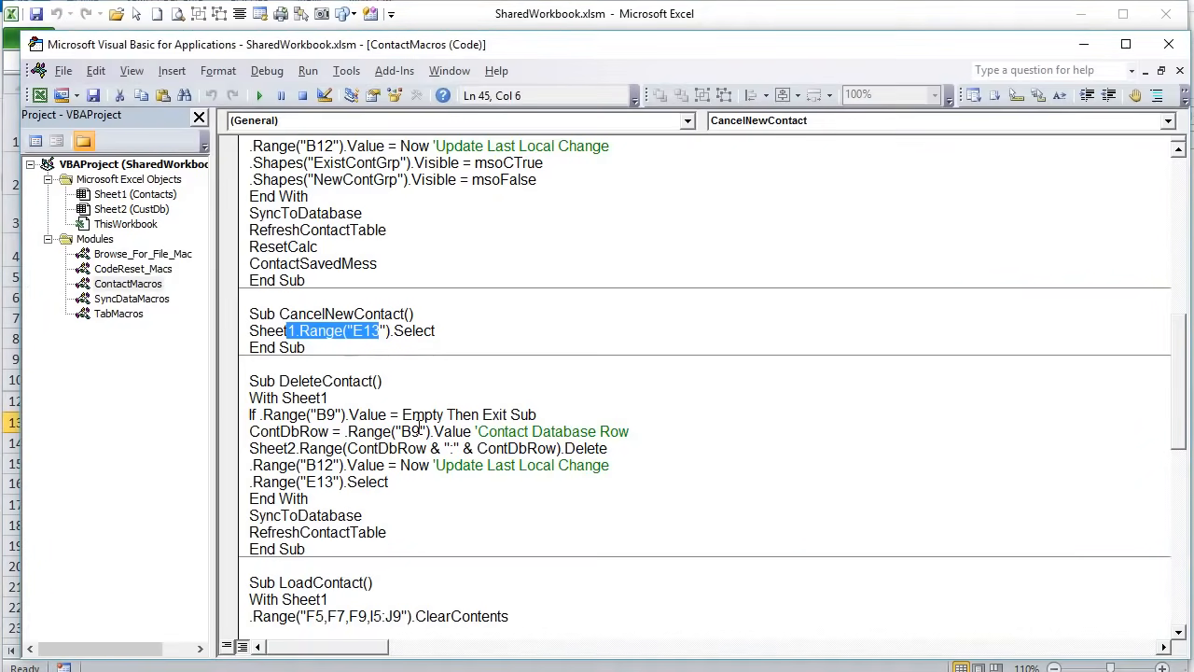
scroll(417, 426, "down", 4)
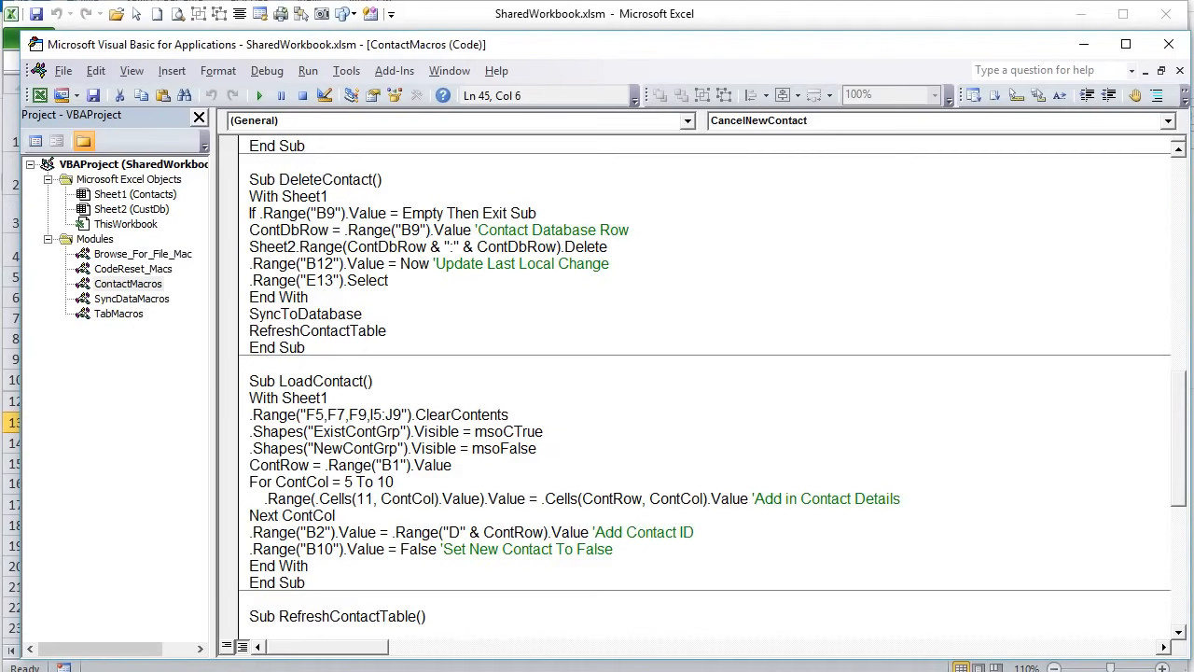
key("alt+F11")
left_click(513, 565)
left_click(501, 497)
left_click(501, 464)
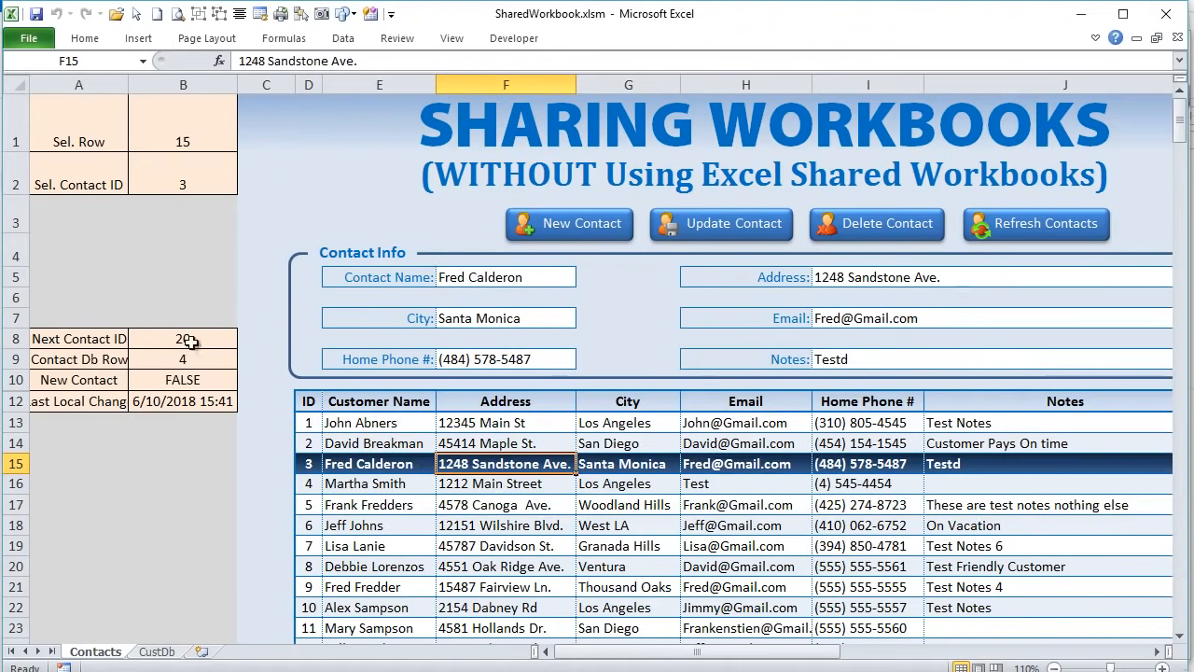
- Select contact ID cell B2 and review the LoadContact macro code
left_click(193, 179)
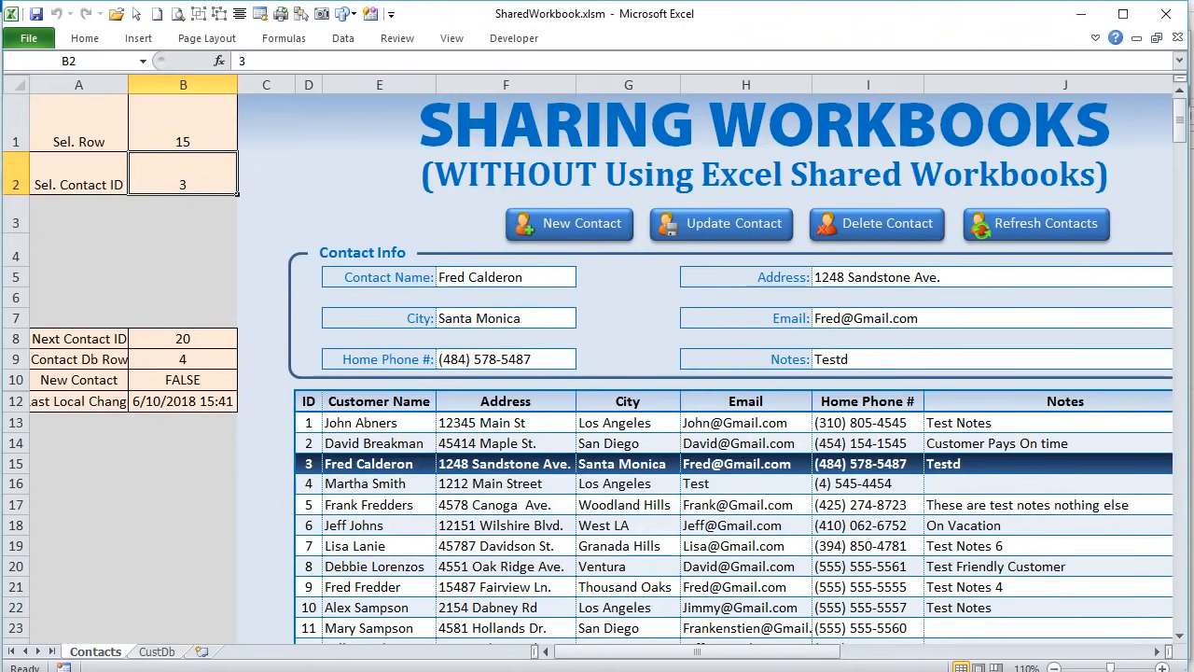
key("alt+F11")
scroll(478, 489, "down", 4)
scroll(478, 489, "down", 1)
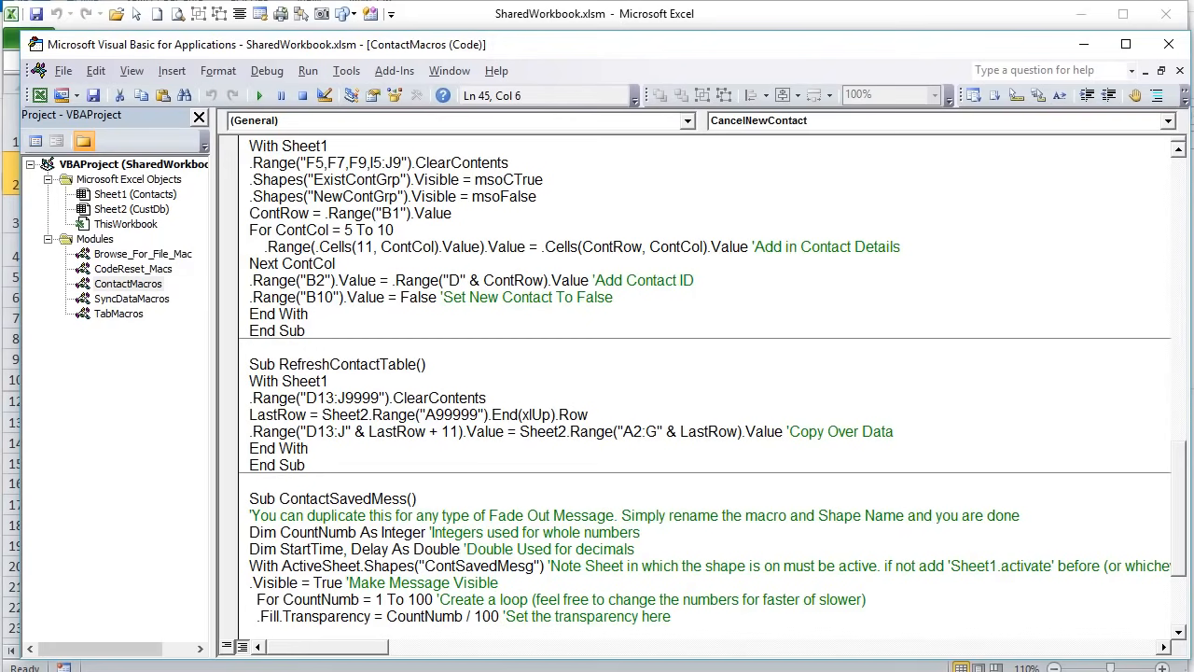
key("alt+F11")
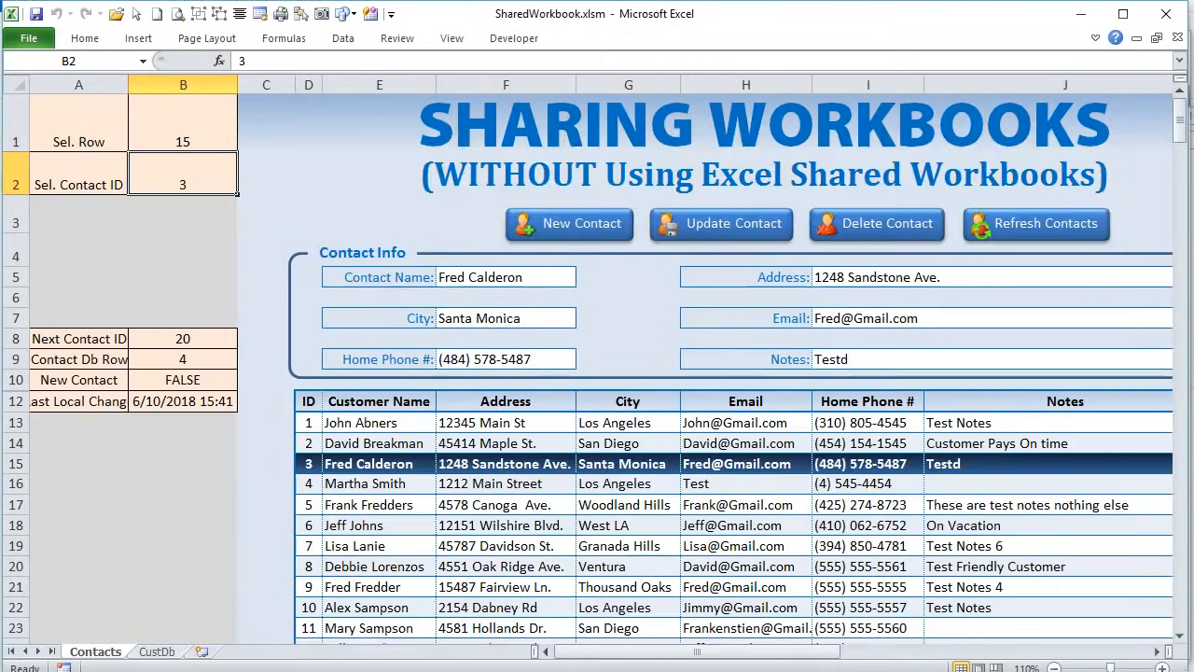
- Look at the CustDb sheet, return to Contacts, and review the macro code again
left_click(158, 651)
left_click(95, 651)
key("alt+F11")
scroll(417, 410, "down", 3)
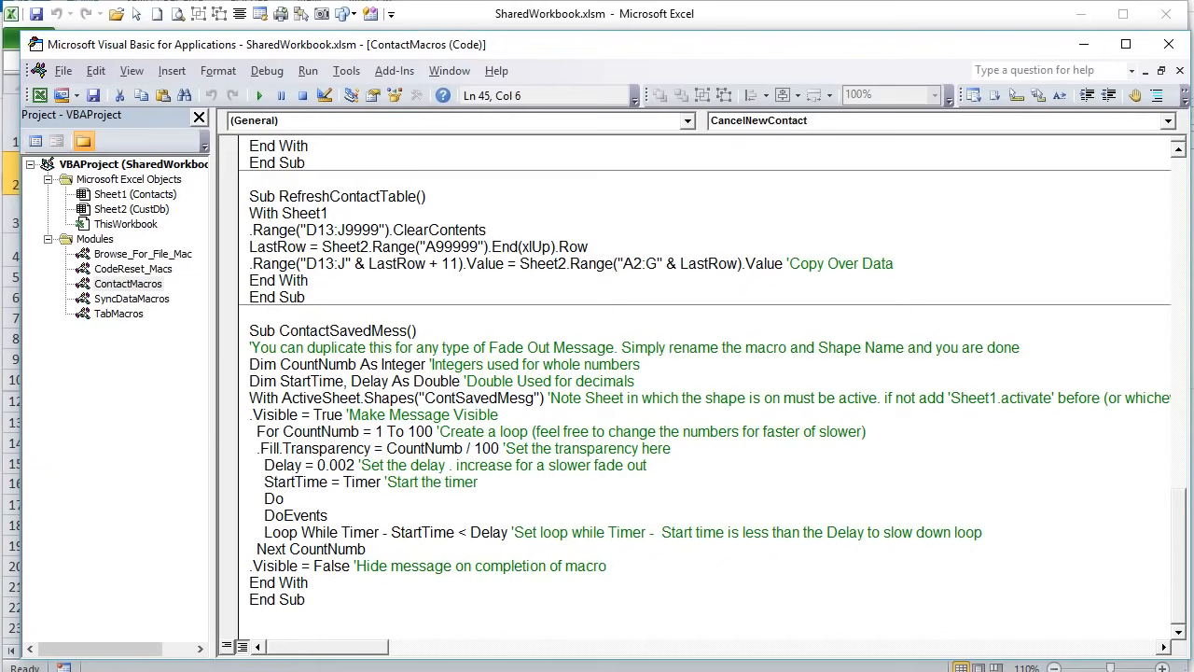
key("alt+F11")
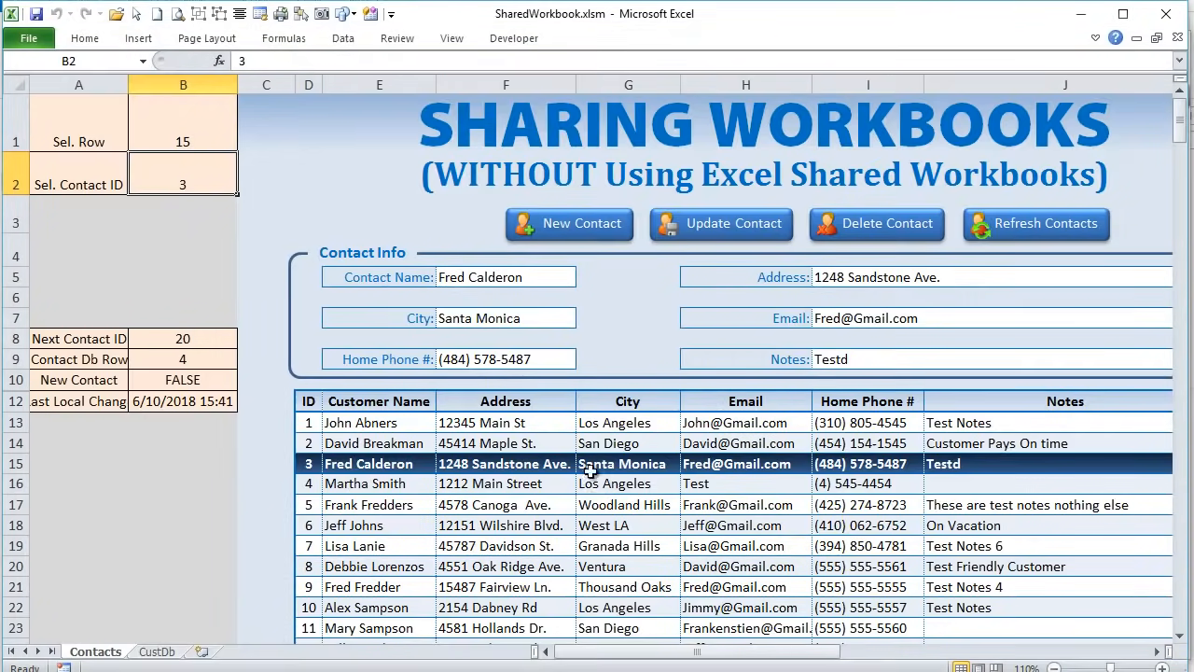
- Select the Notes field, run Update Contact twice, and reopen the ContactMacros code
left_click(874, 363)
left_click(742, 225)
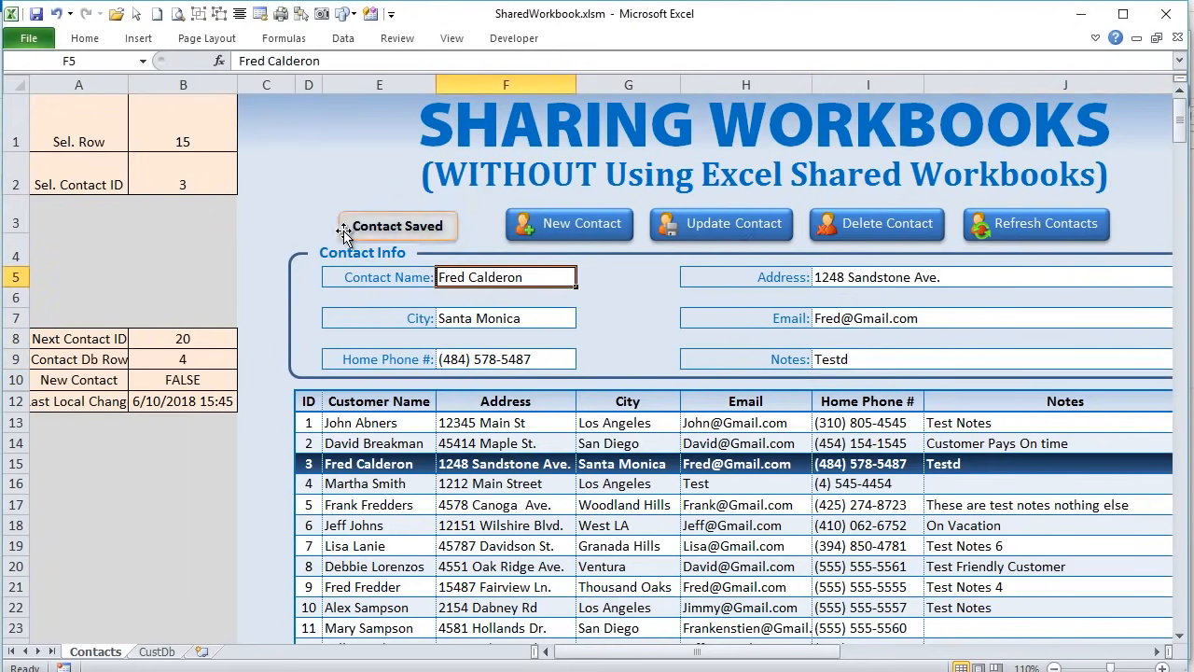
left_click(687, 225)
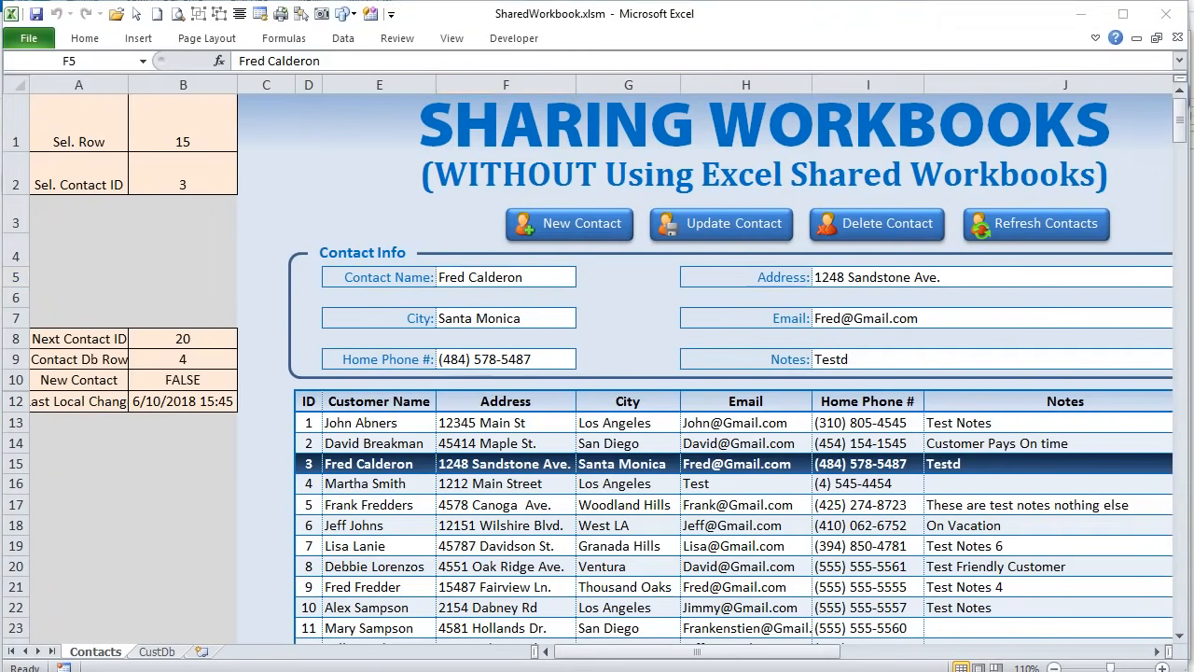
key("alt+F11")
scroll(546, 480, "up", 20)
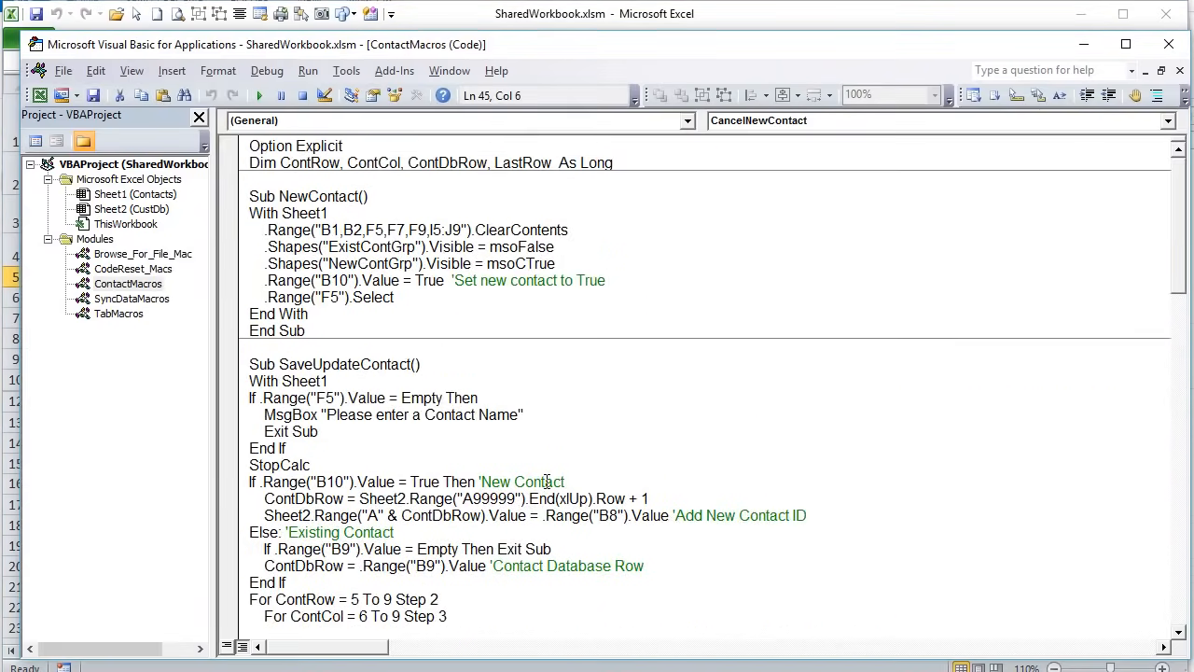
- Review NewContact's line that clears the form cells, then go back to the worksheet
scroll(546, 481, "down", 16)
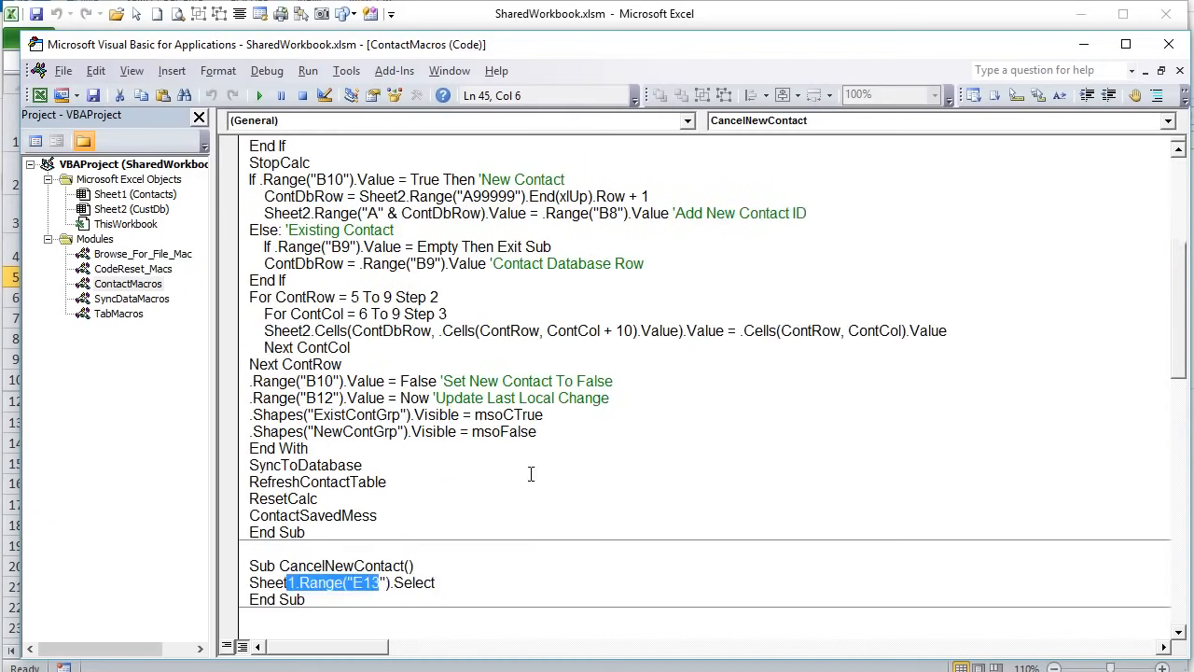
scroll(540, 469, "up", 5)
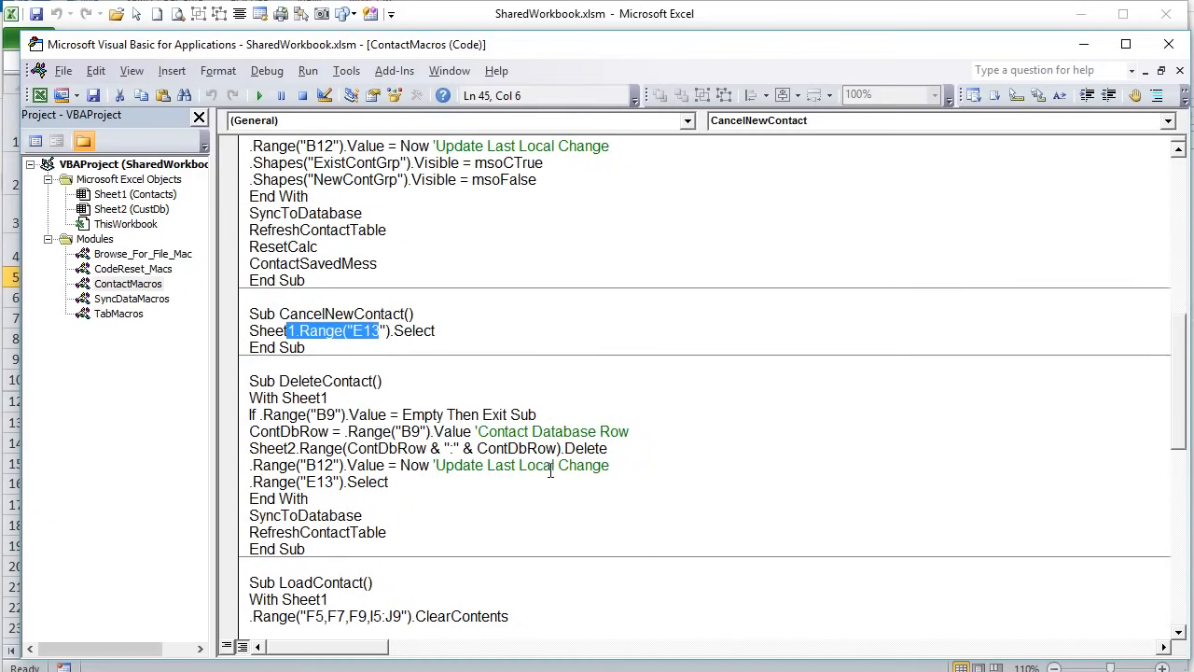
scroll(537, 457, "up", 11)
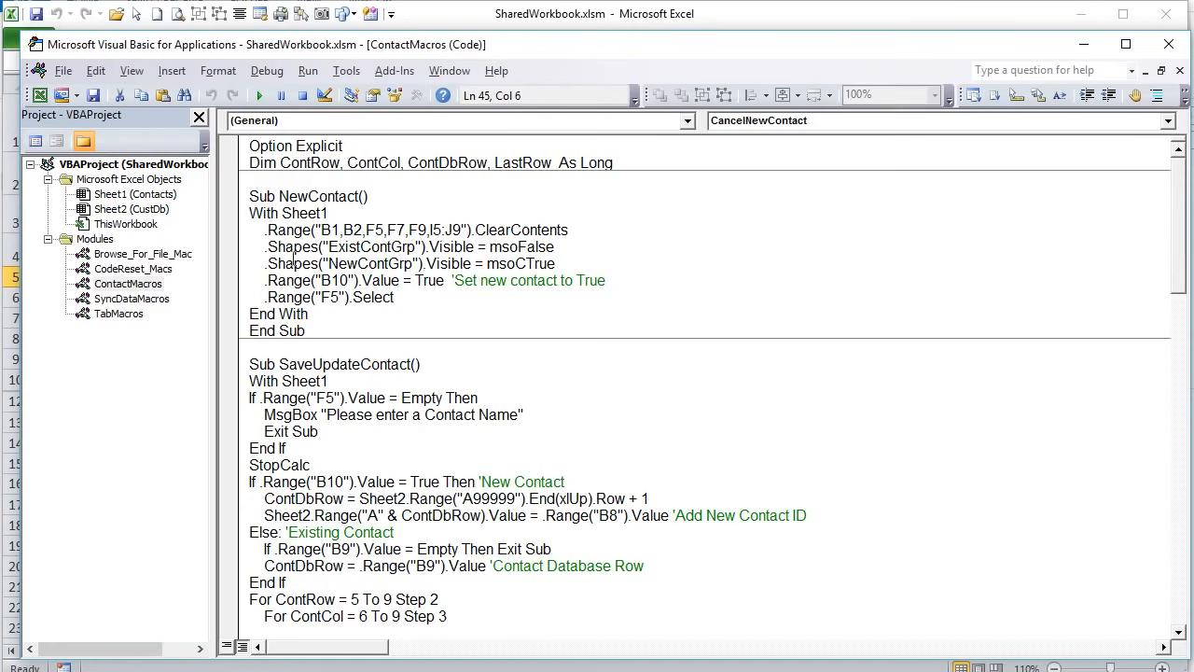
left_click_drag(259, 232, 585, 231)
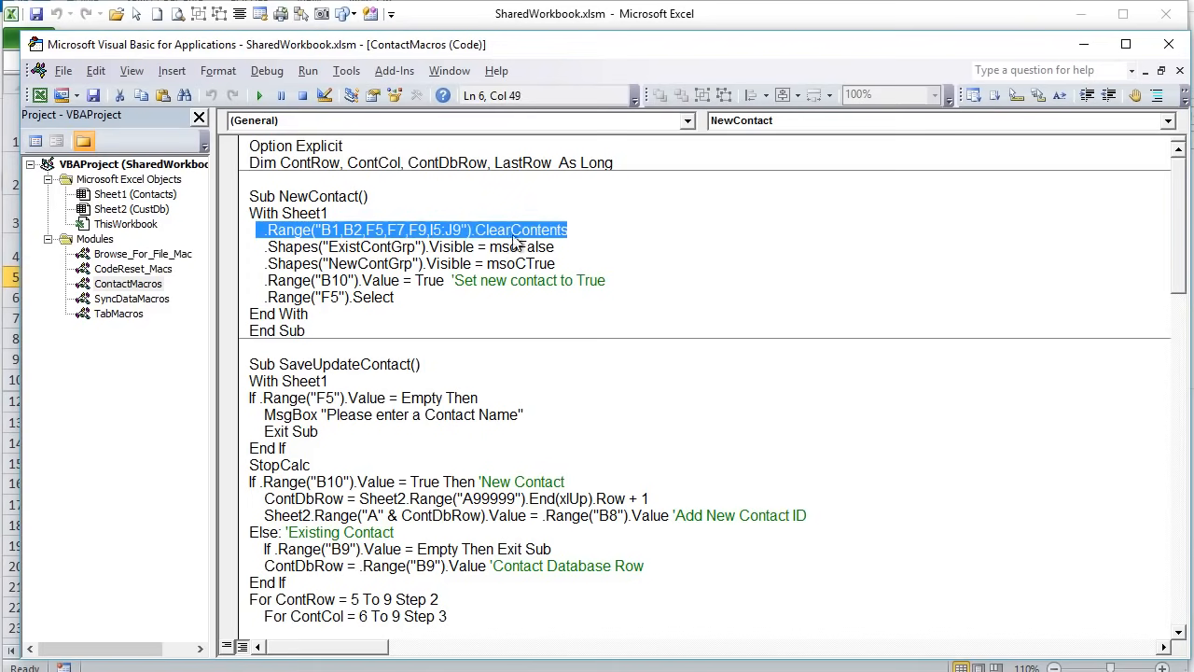
left_click(480, 247)
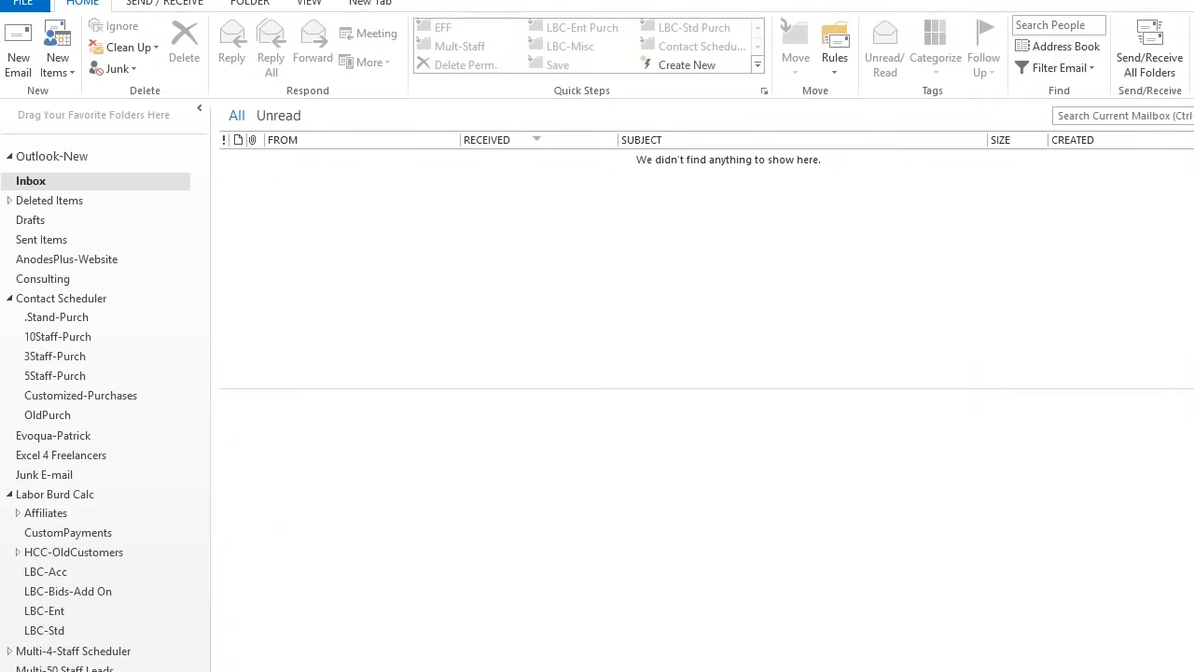
key("alt+Tab")
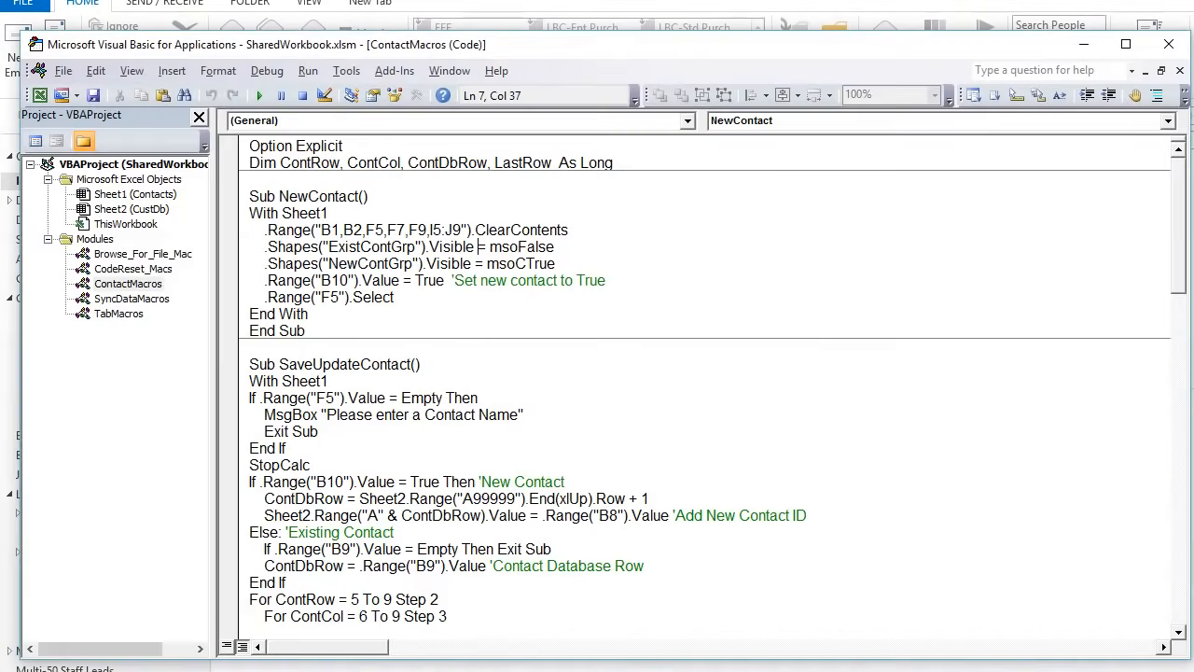
key("alt+F11")
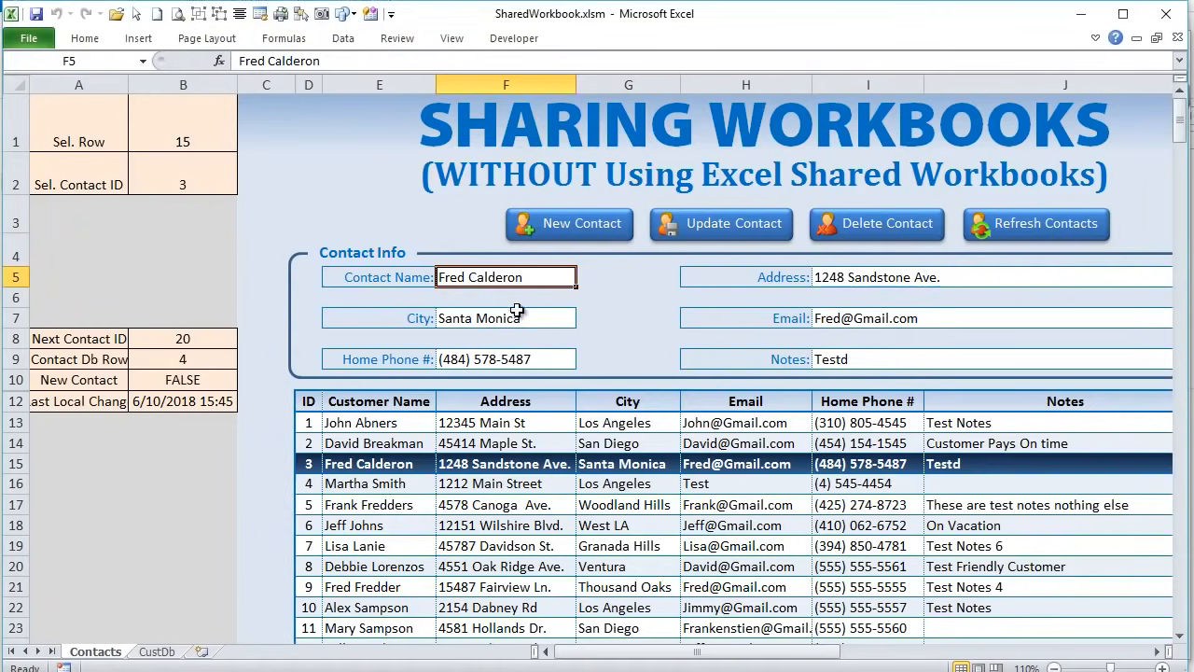
- Compare form area F5:J8 with NewContact's ClearContents line and button-group swap lines
left_click_drag(527, 277, 873, 357)
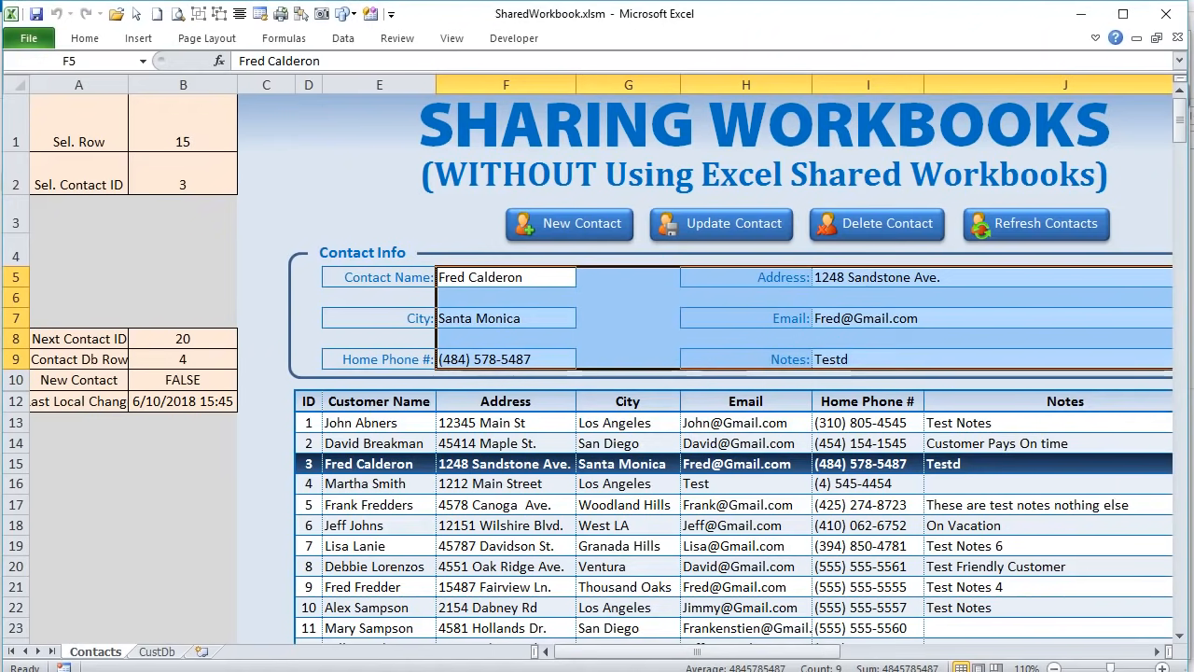
key("alt+F11")
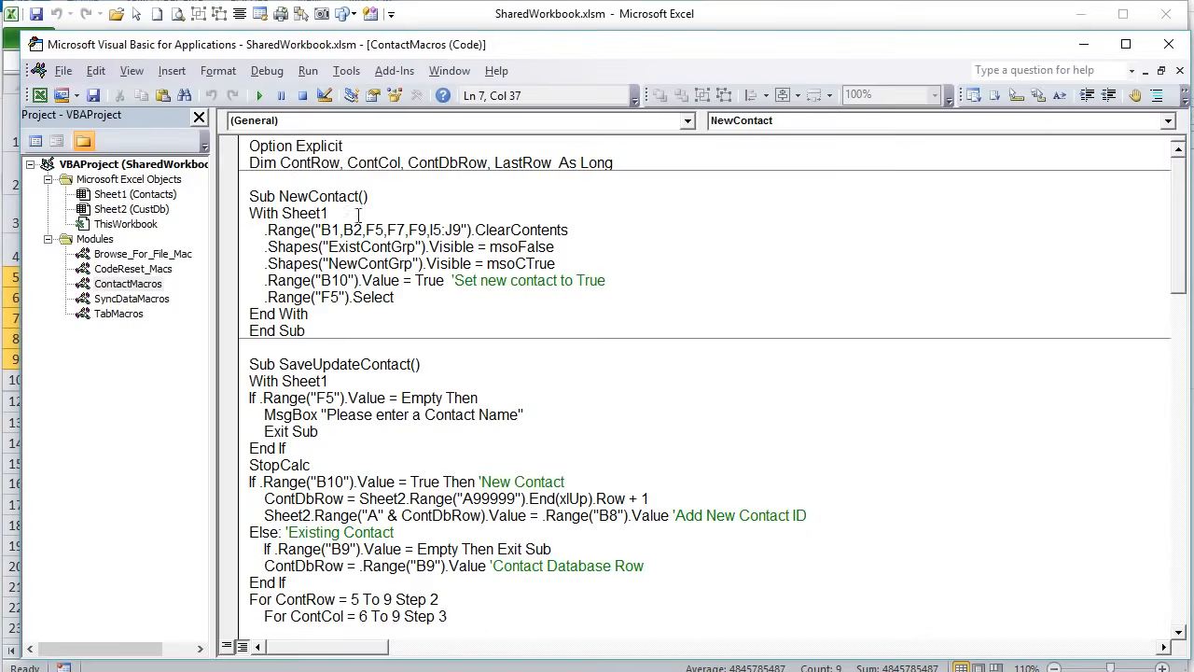
left_click_drag(568, 229, 474, 230)
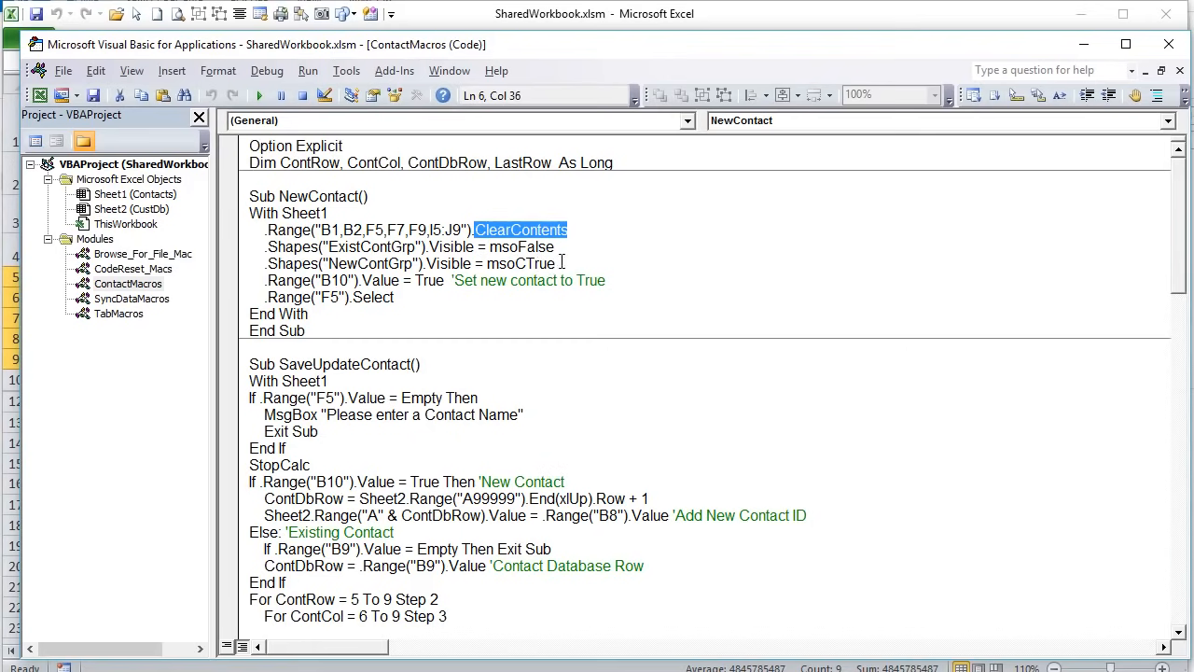
left_click_drag(571, 261, 265, 246)
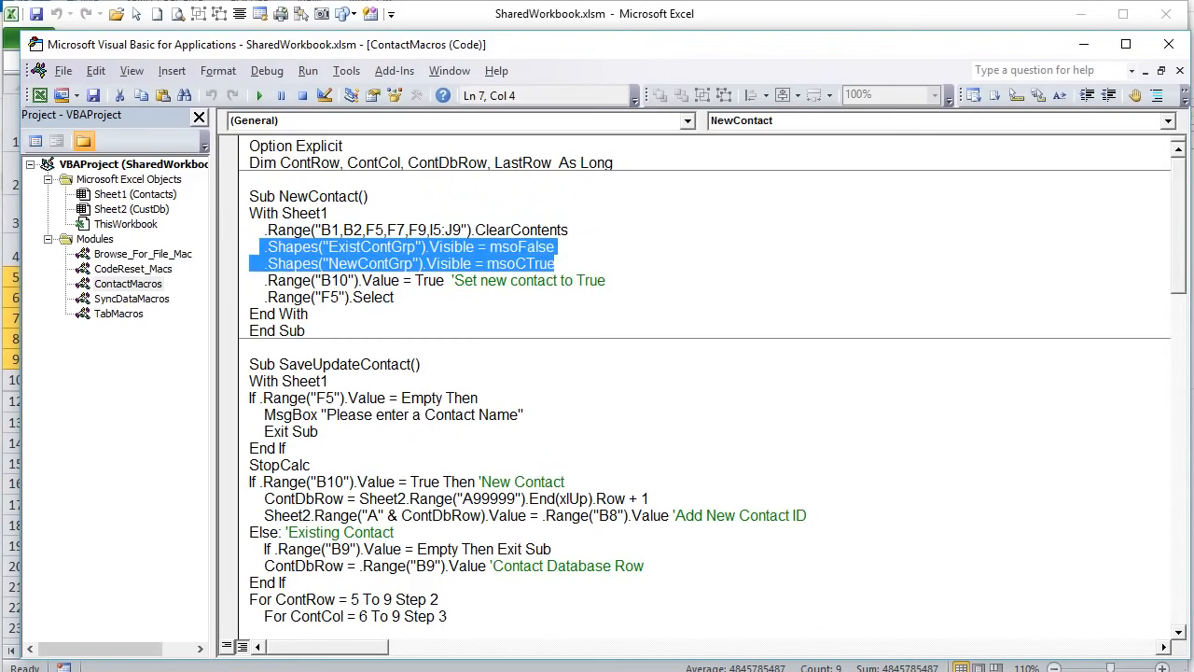
key("alt+F11")
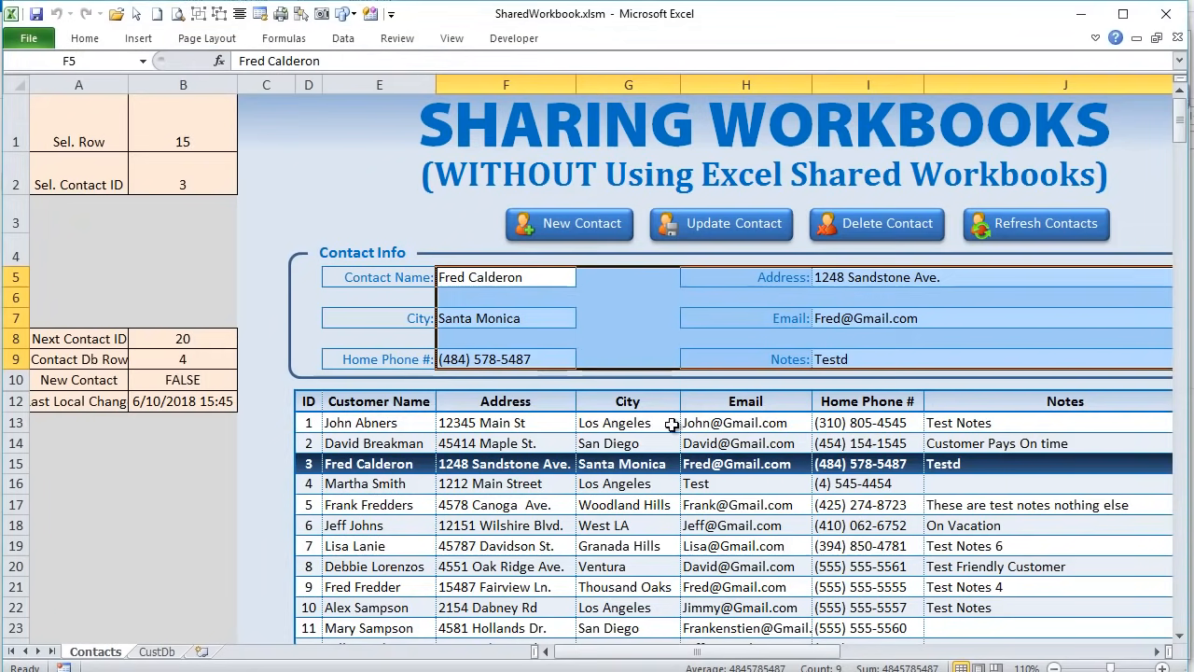
- Select the ExistContGrp button group, then load the sixth contact into the form
left_click(686, 223, "ctrl")
right_click(686, 223)
left_click(696, 196)
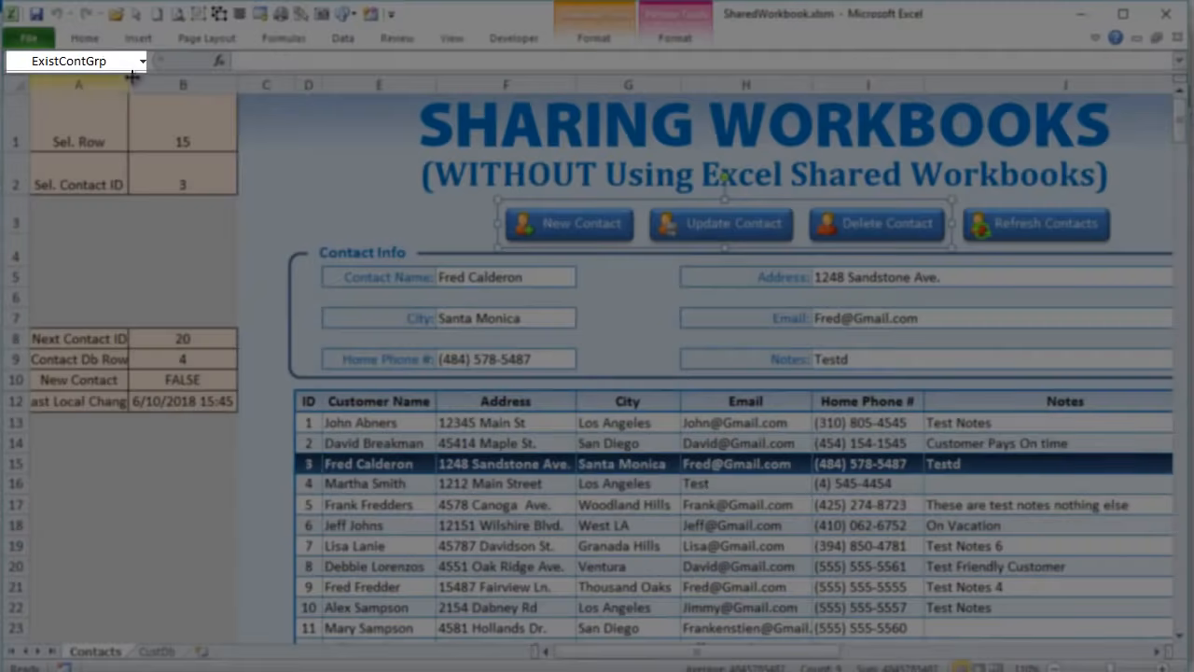
left_click(509, 505)
left_click(511, 444)
left_click(509, 522)
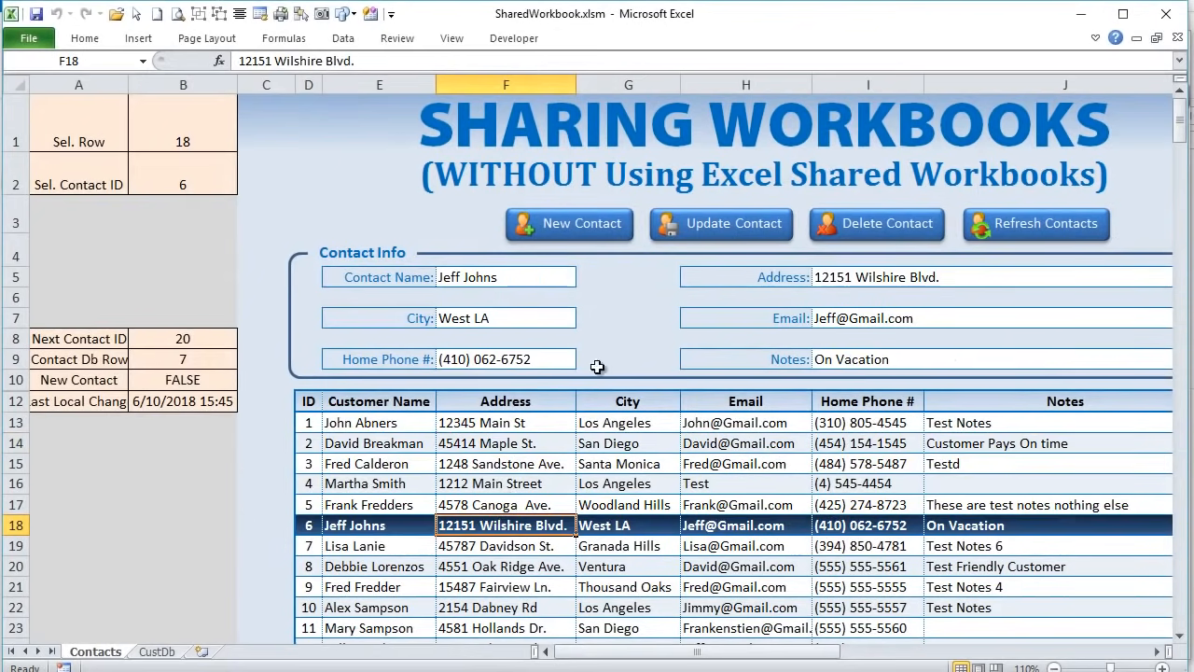
- Start a new contact and select the NewContGrp button group
left_click(594, 232)
right_click(592, 217)
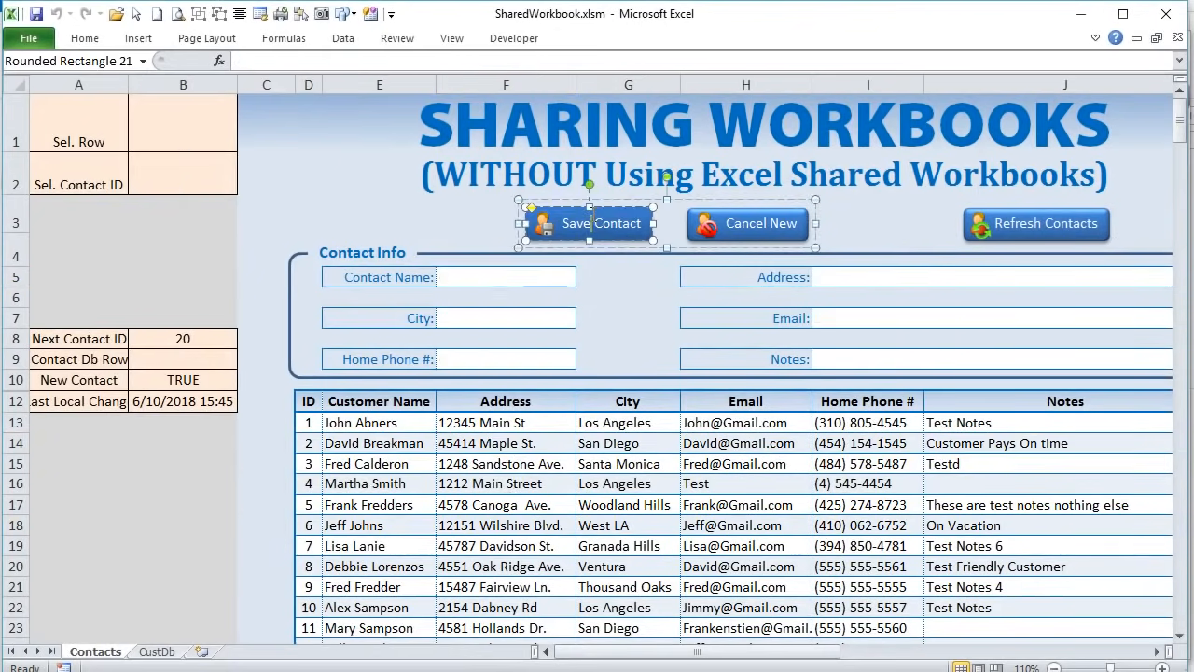
left_click(595, 201)
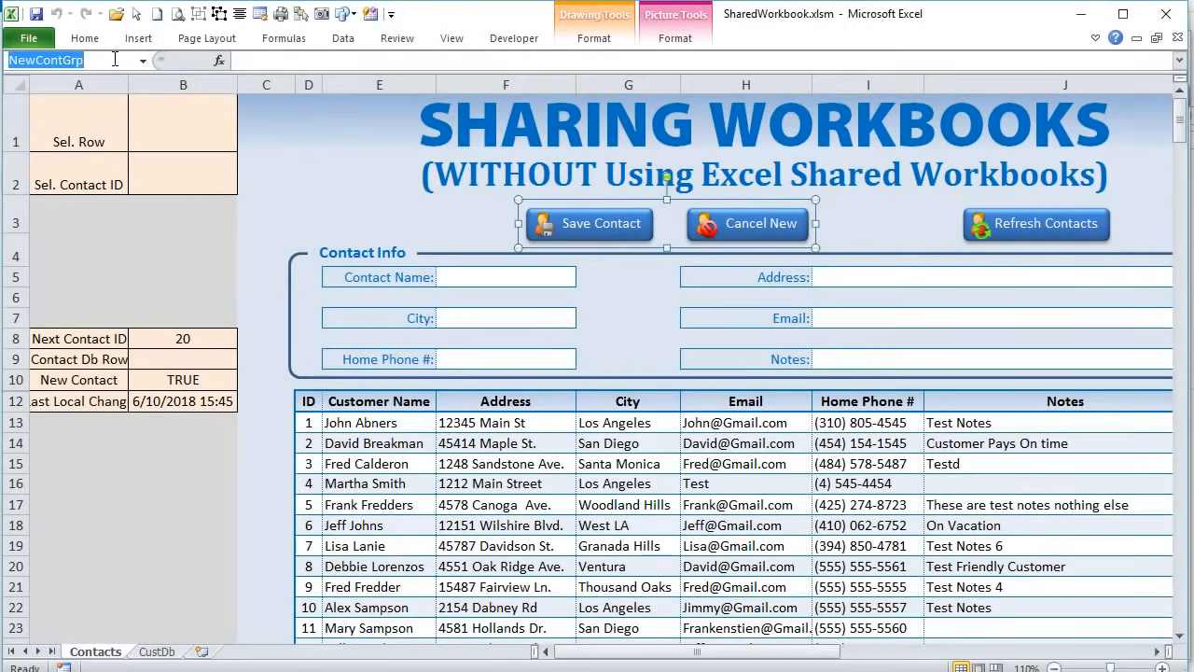
left_click(588, 200)
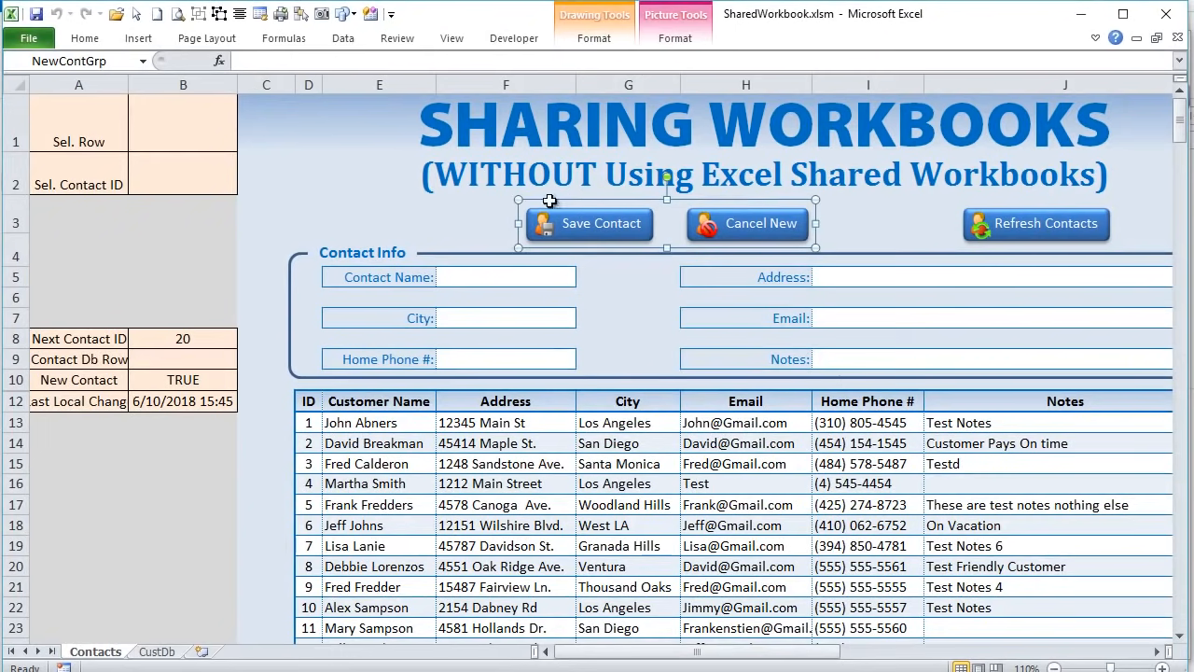
- Load the fourth contact, start a new contact, then cancel it to reload contact 1
left_click(574, 504)
left_click(567, 464)
left_click(567, 526)
left_click(565, 483)
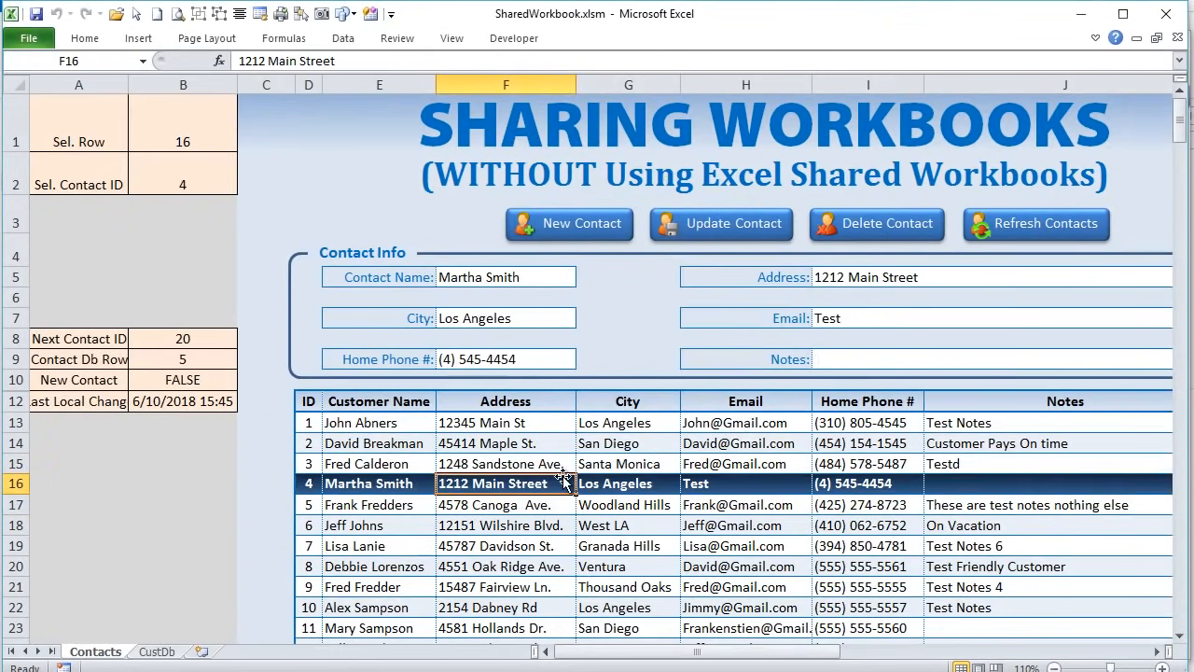
left_click(583, 227)
left_click(765, 231)
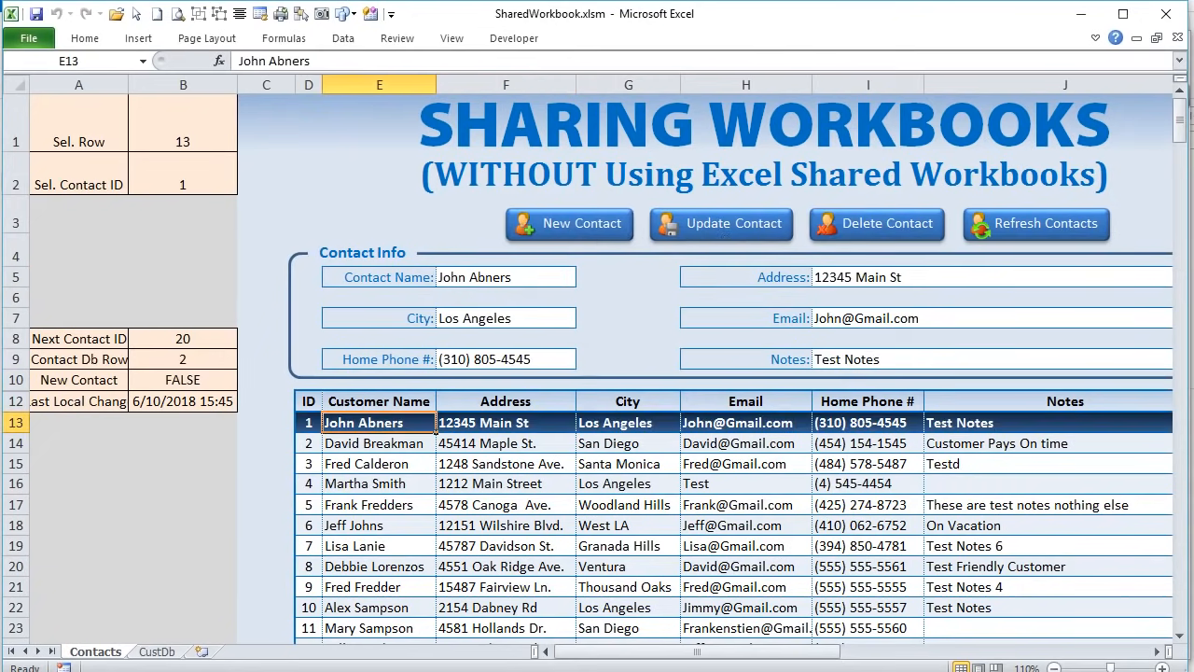
key("alt+F11")
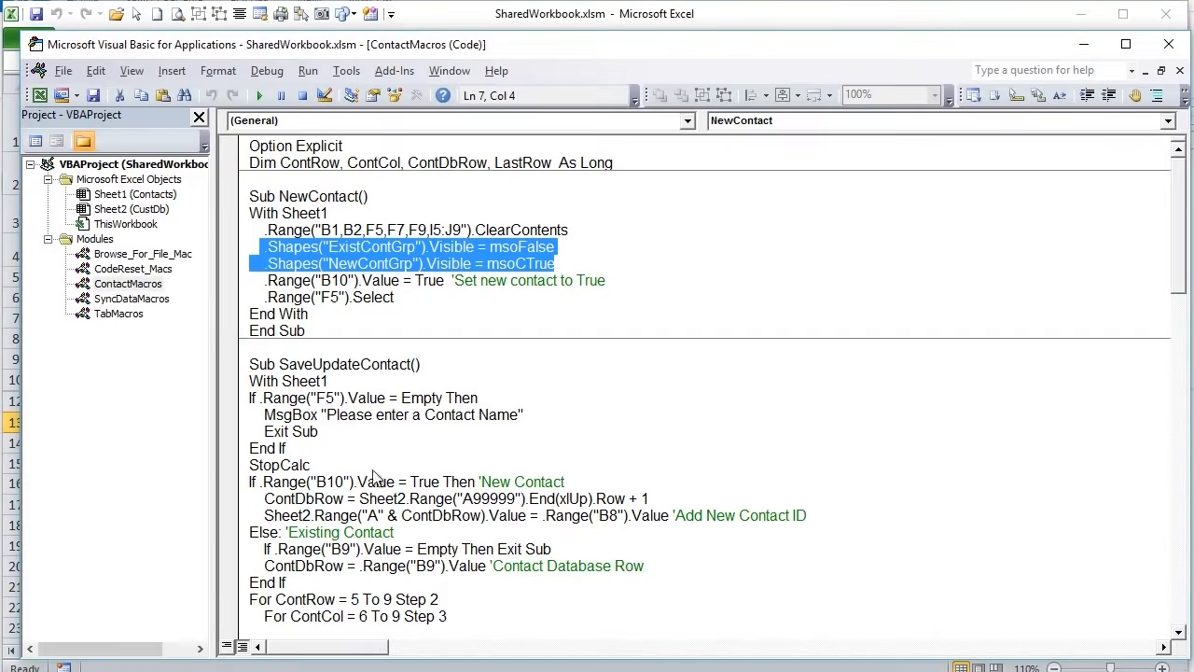
left_click(327, 252)
left_click_drag(559, 264, 205, 254)
left_click(546, 264)
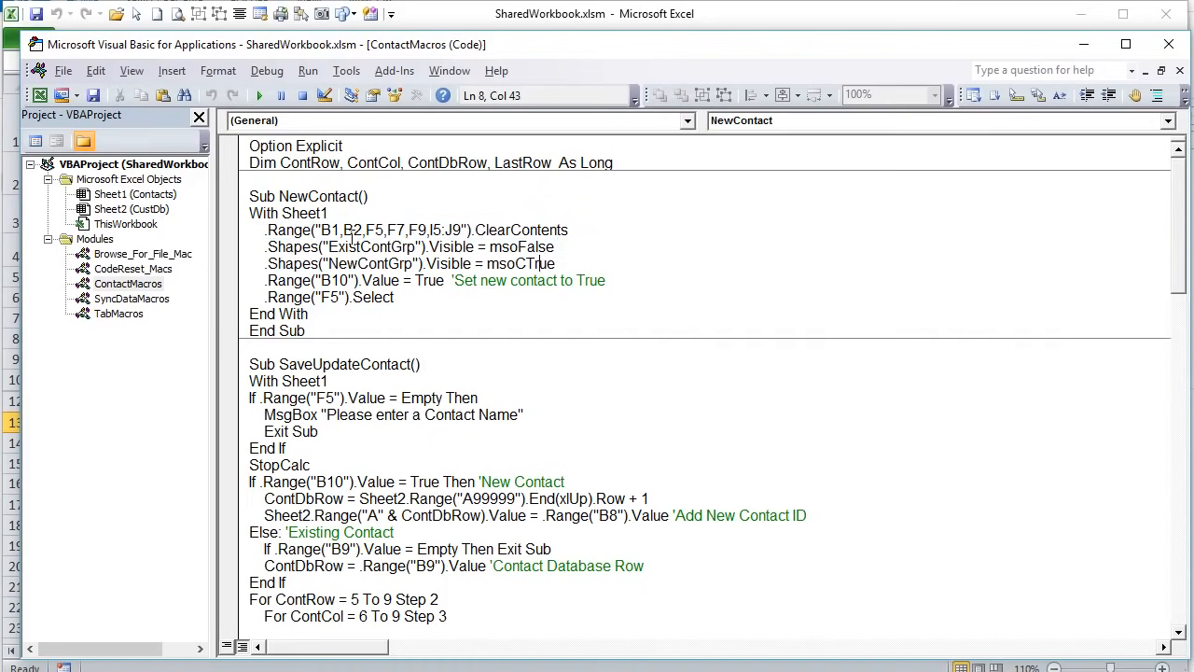
left_click_drag(348, 246, 418, 246)
left_click_drag(557, 264, 278, 265)
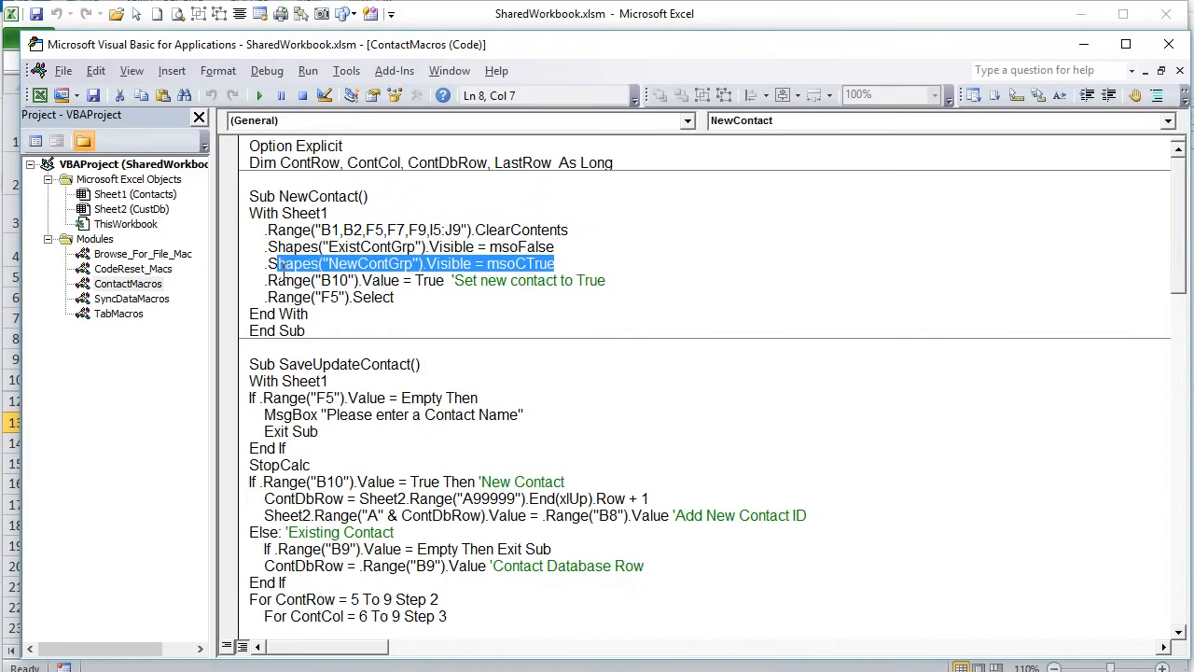
left_click_drag(402, 279, 267, 280)
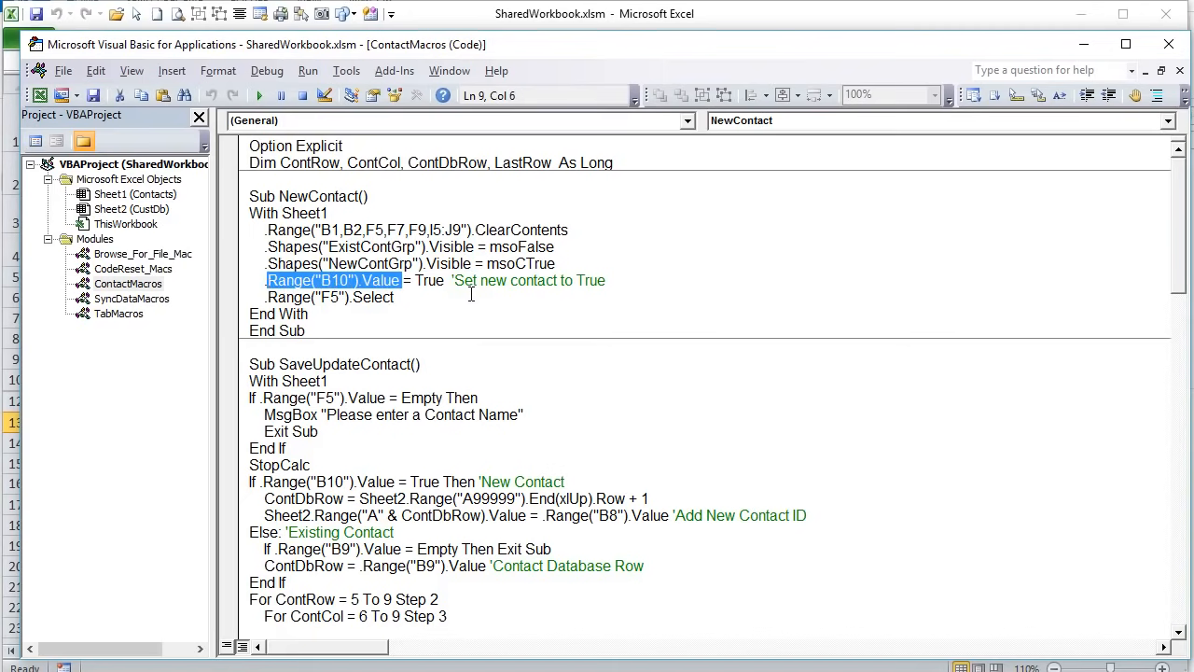
left_click_drag(444, 283, 416, 283)
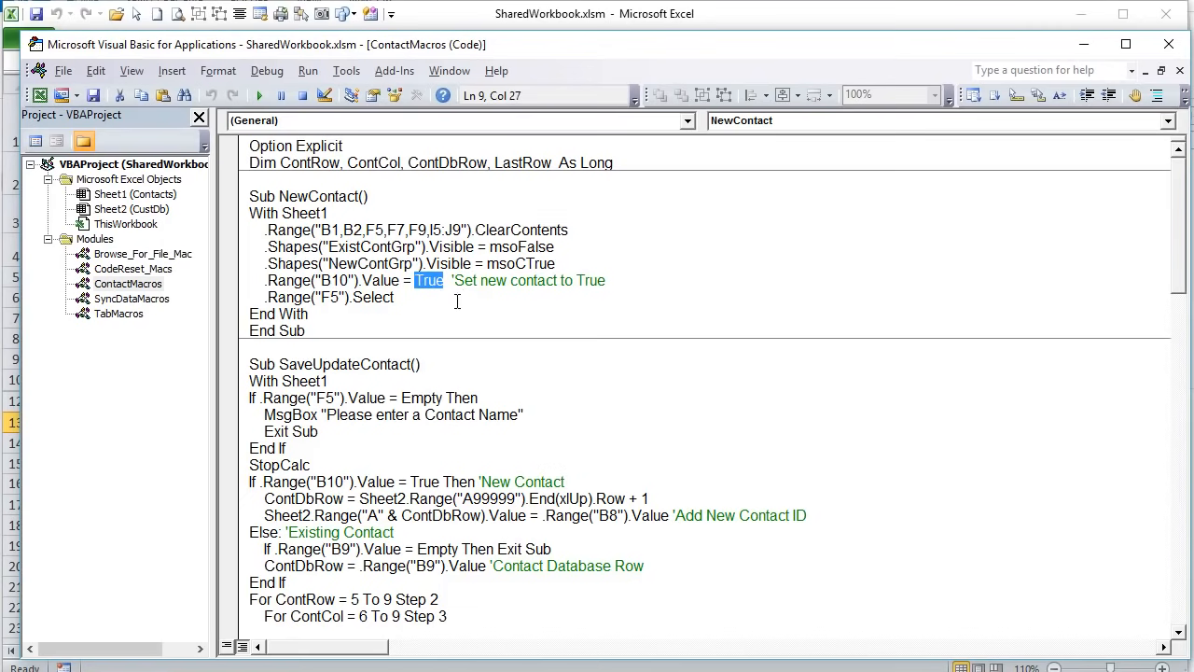
left_click_drag(458, 299, 266, 299)
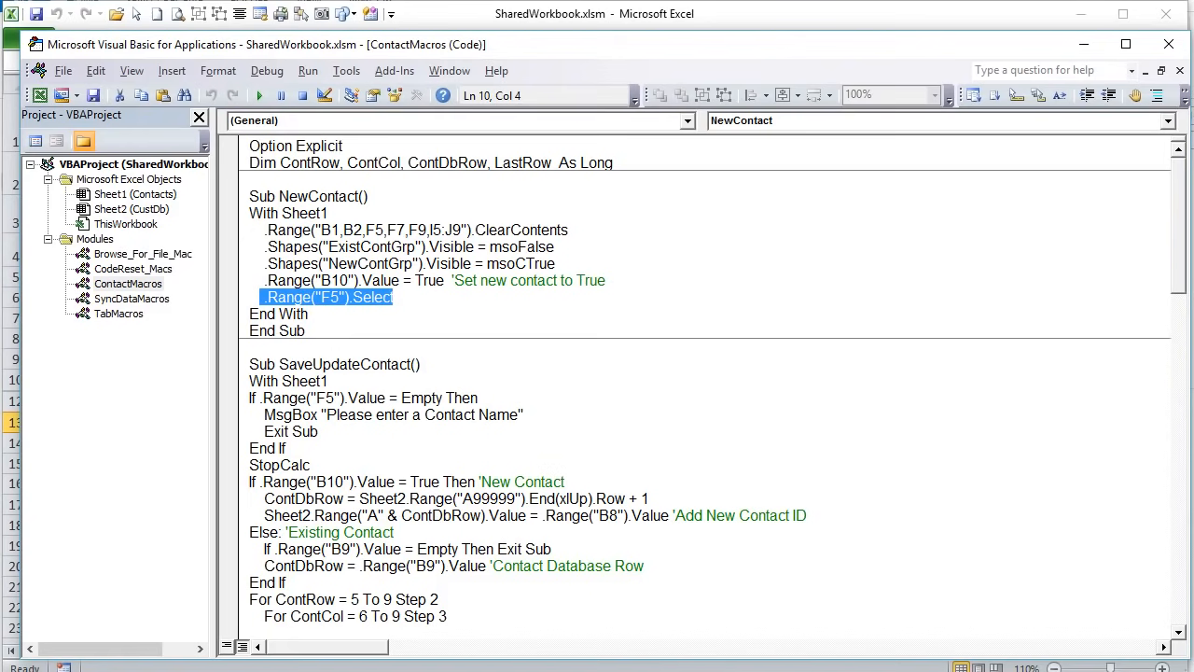
key("alt+F11")
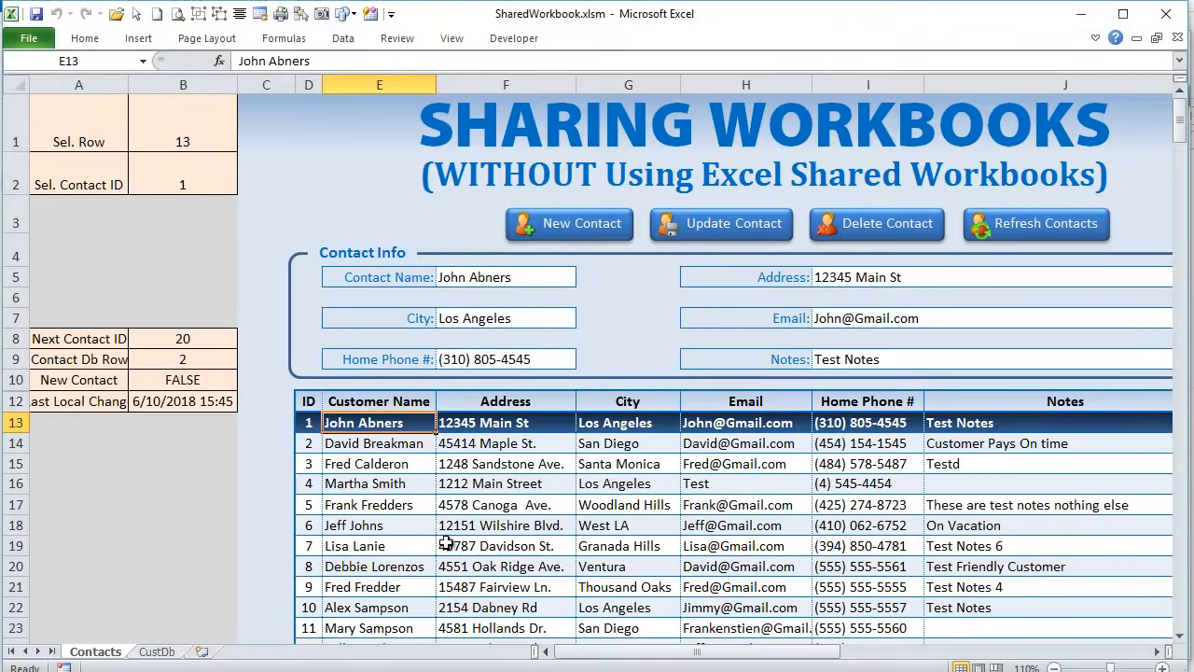
- Load the seventh contact, start and cancel a new contact, then reopen the NewContact code
left_click(481, 545)
left_click(582, 225)
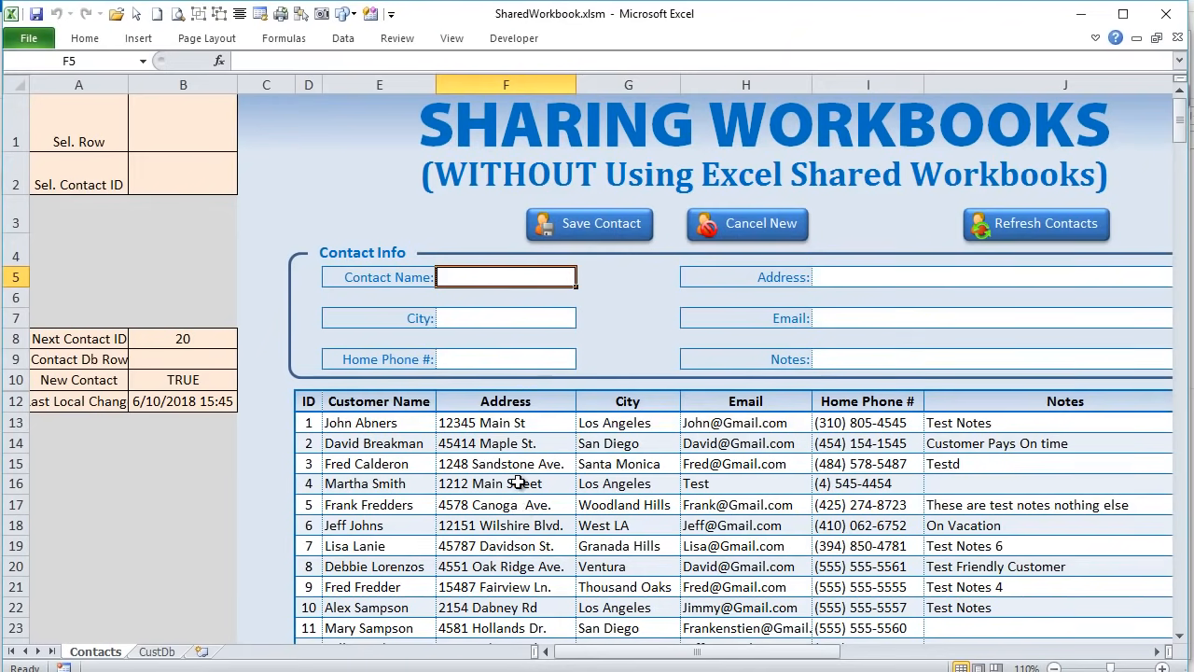
left_click(715, 229)
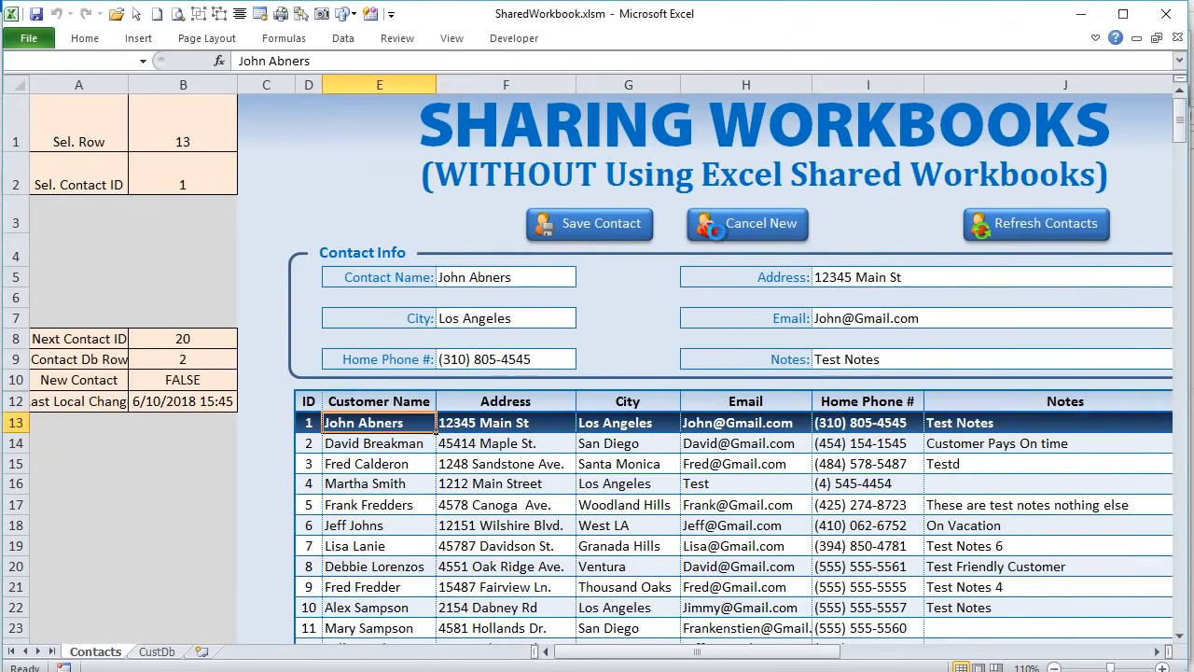
key("alt+F11")
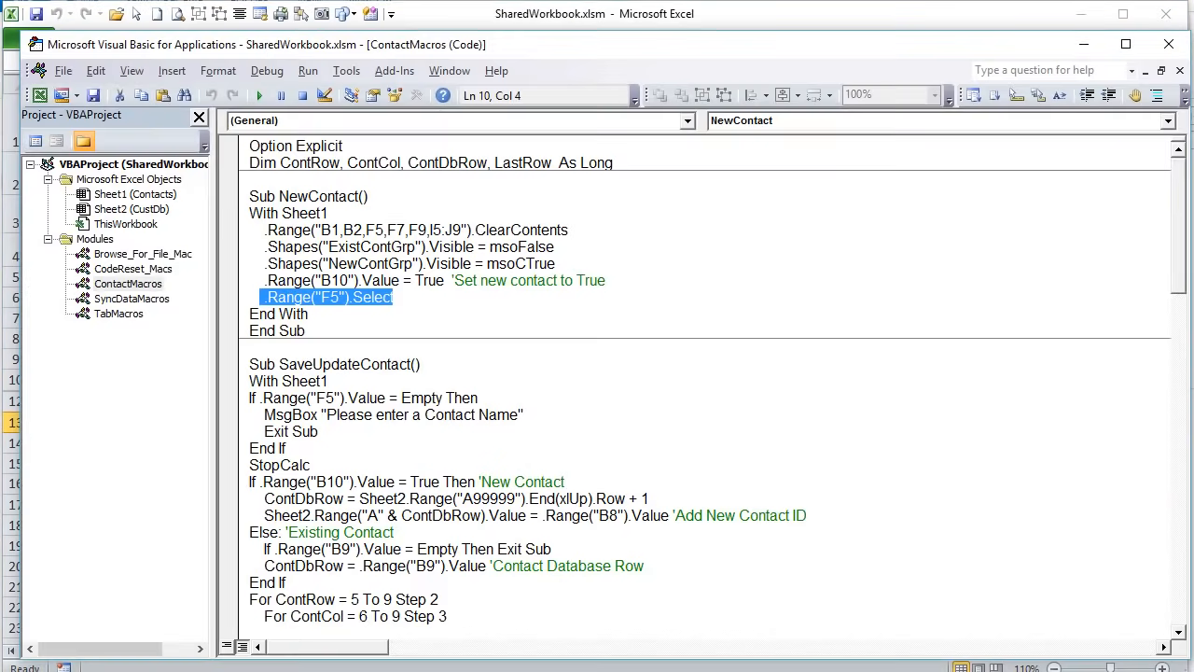
scroll(360, 405, "down", 3)
scroll(359, 406, "down", 2)
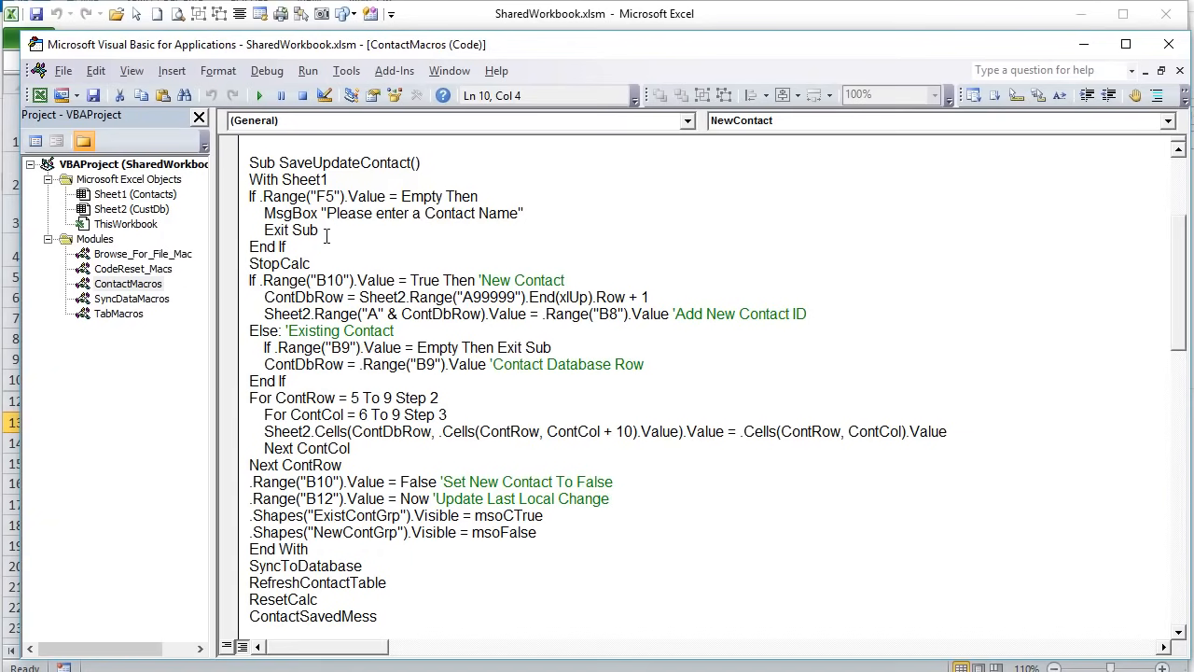
left_click_drag(477, 196, 259, 198)
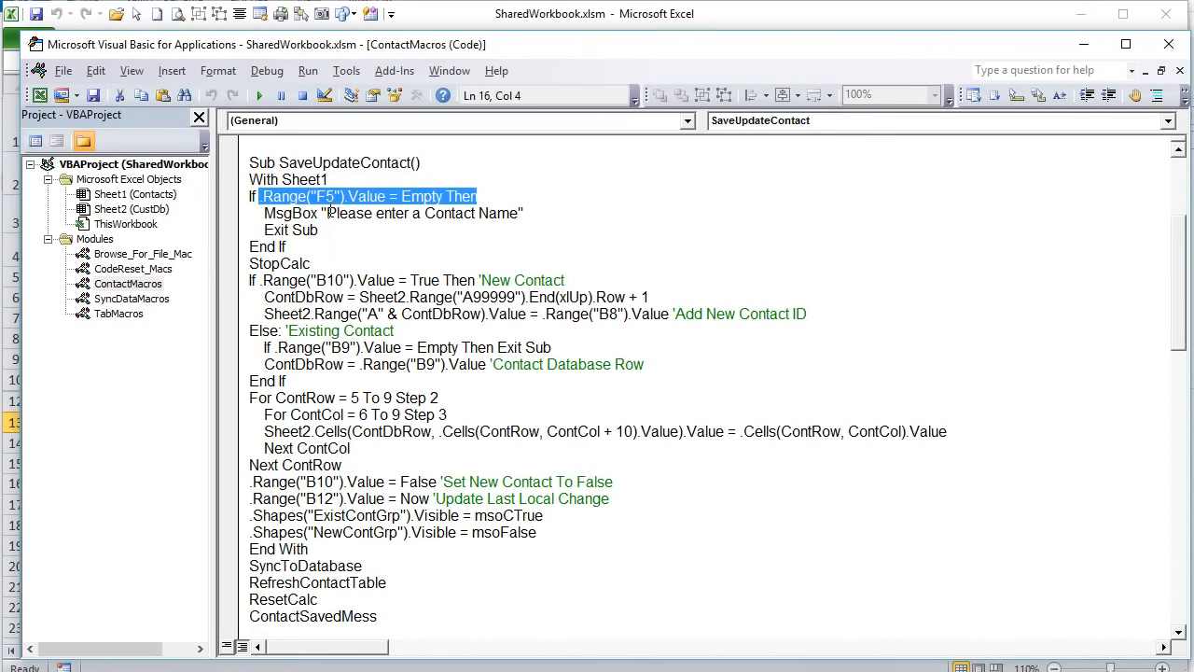
left_click_drag(518, 212, 227, 200)
left_click_drag(315, 260, 248, 263)
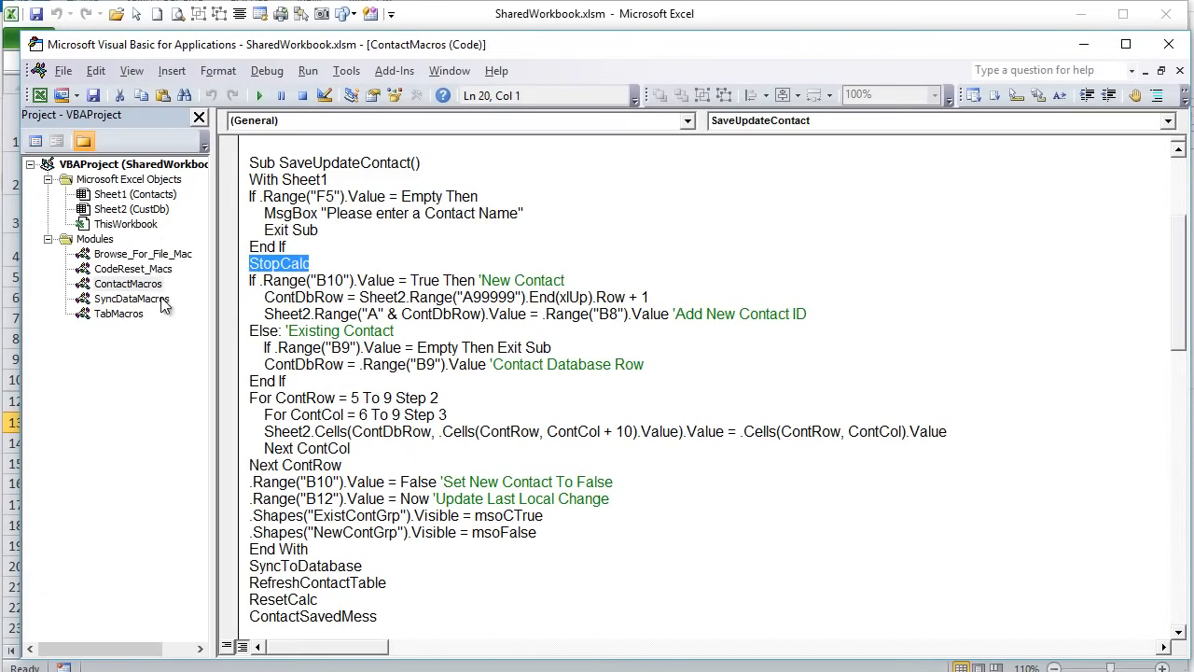
double_click(140, 269)
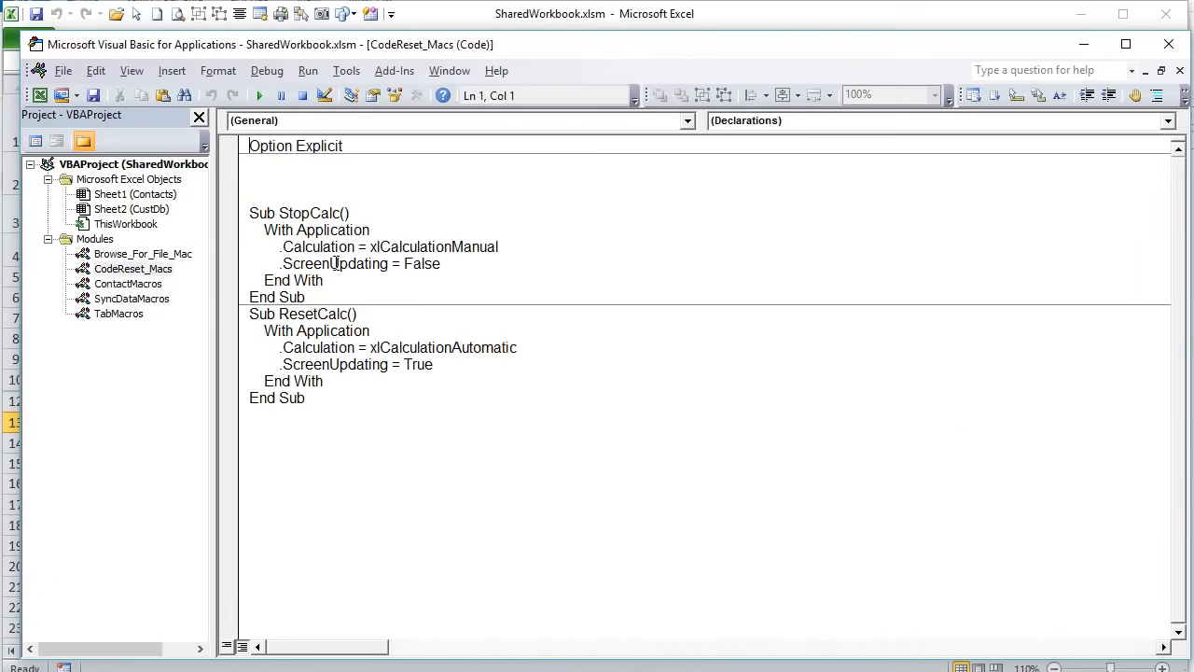
left_click_drag(312, 246, 257, 246)
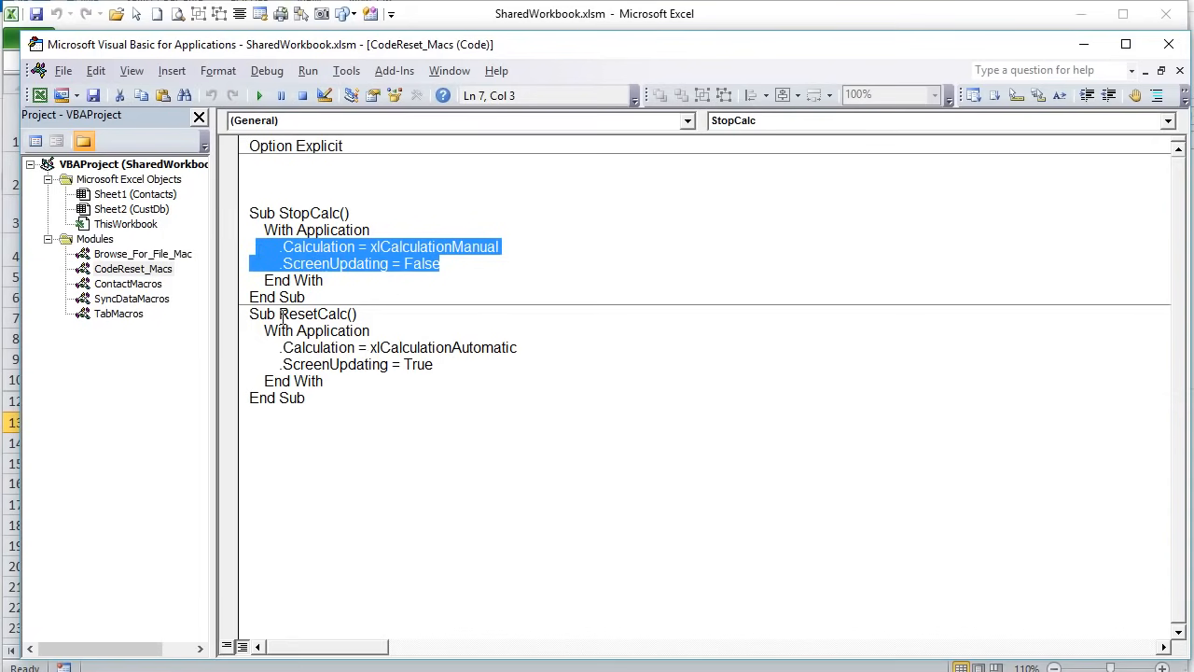
left_click_drag(277, 313, 338, 314)
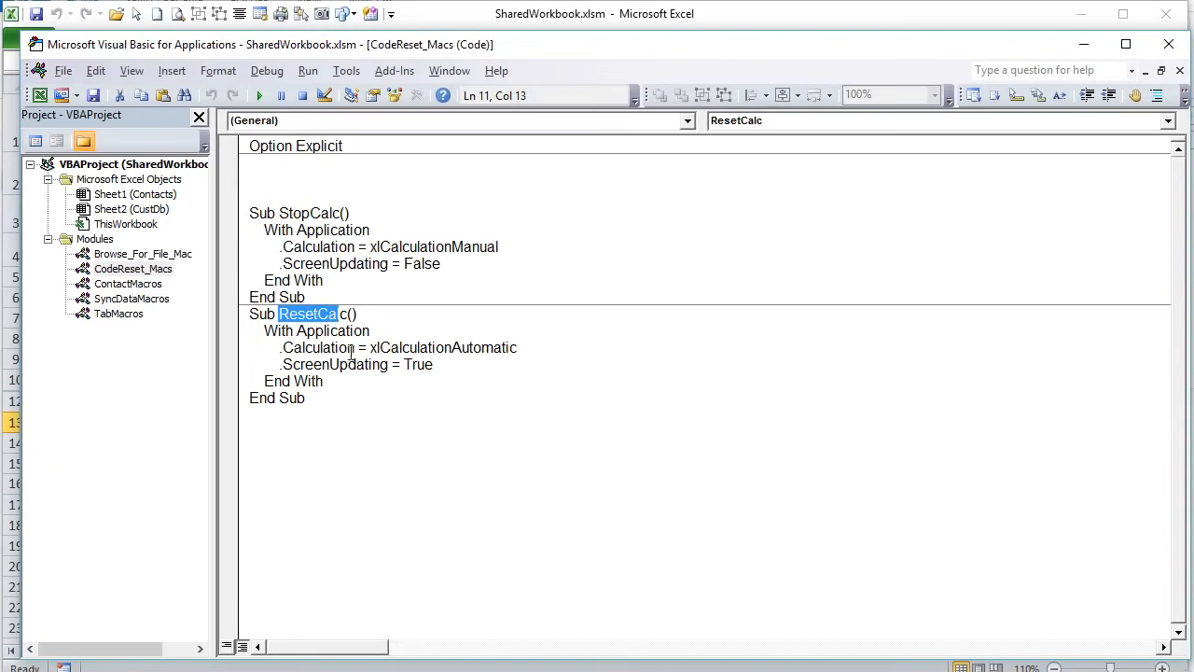
left_click_drag(532, 345, 347, 347)
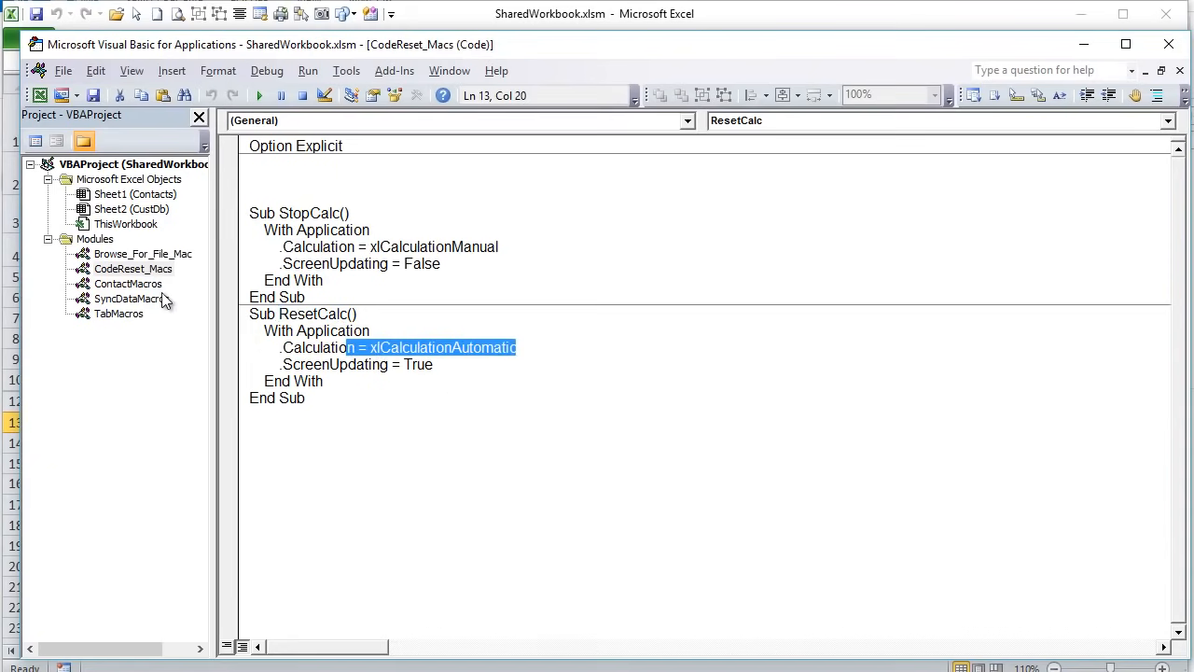
double_click(140, 284)
left_click_drag(329, 274, 244, 270)
left_click(328, 271)
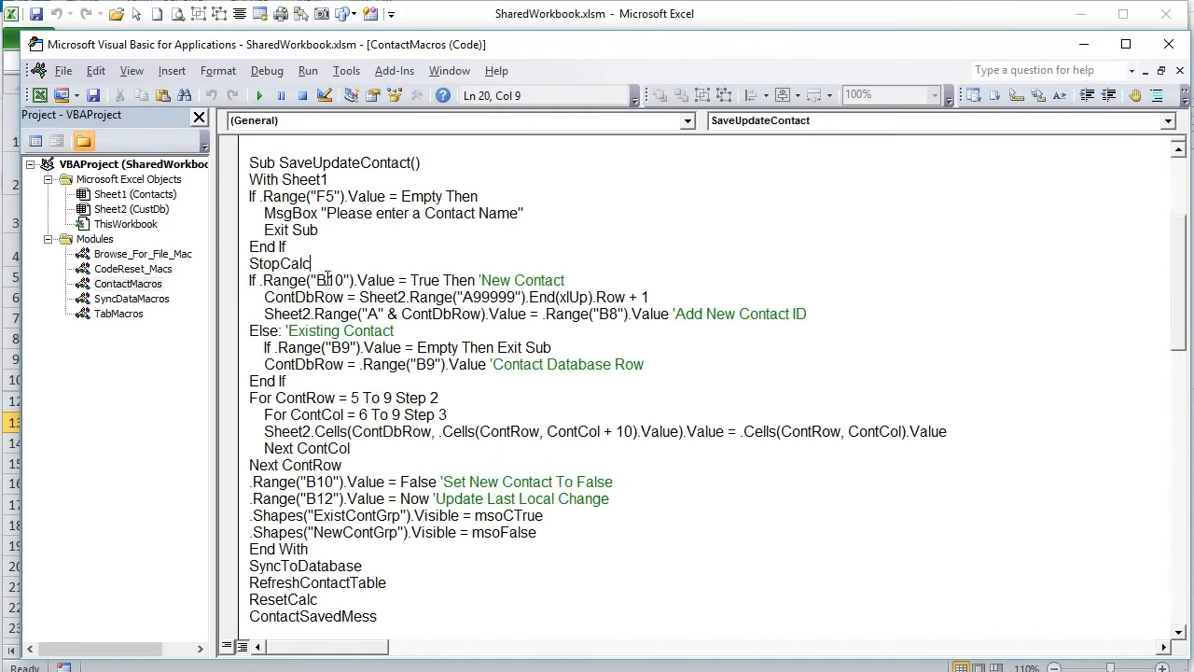
- Highlight the new-versus-existing If block, ContDbRow assignment and last-row lookup, then return to Excel
left_click(236, 284)
left_click(250, 279)
left_click_drag(250, 280, 332, 388)
left_click(477, 315)
left_click_drag(265, 297, 398, 296)
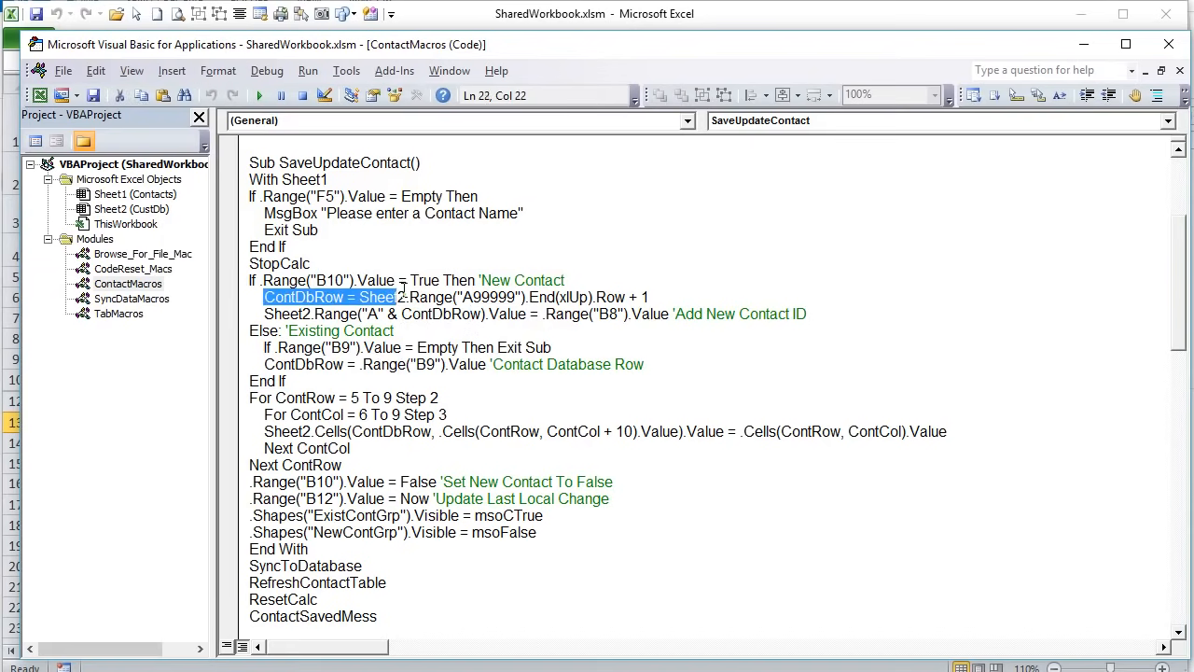
left_click(461, 332)
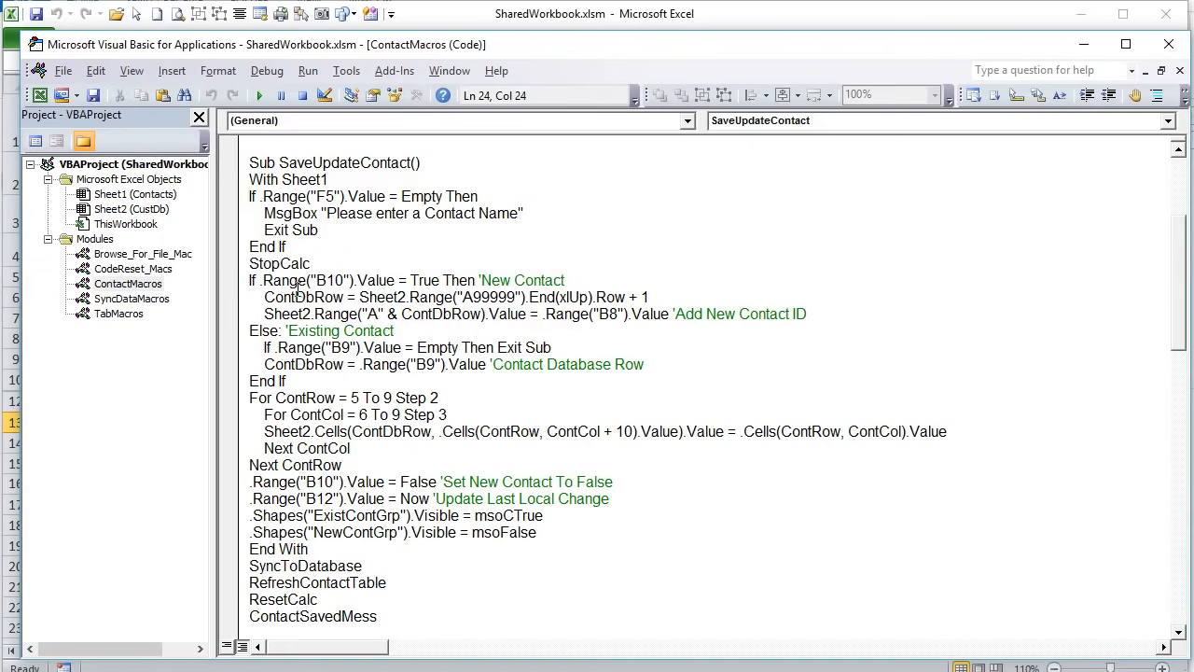
left_click_drag(261, 297, 623, 299)
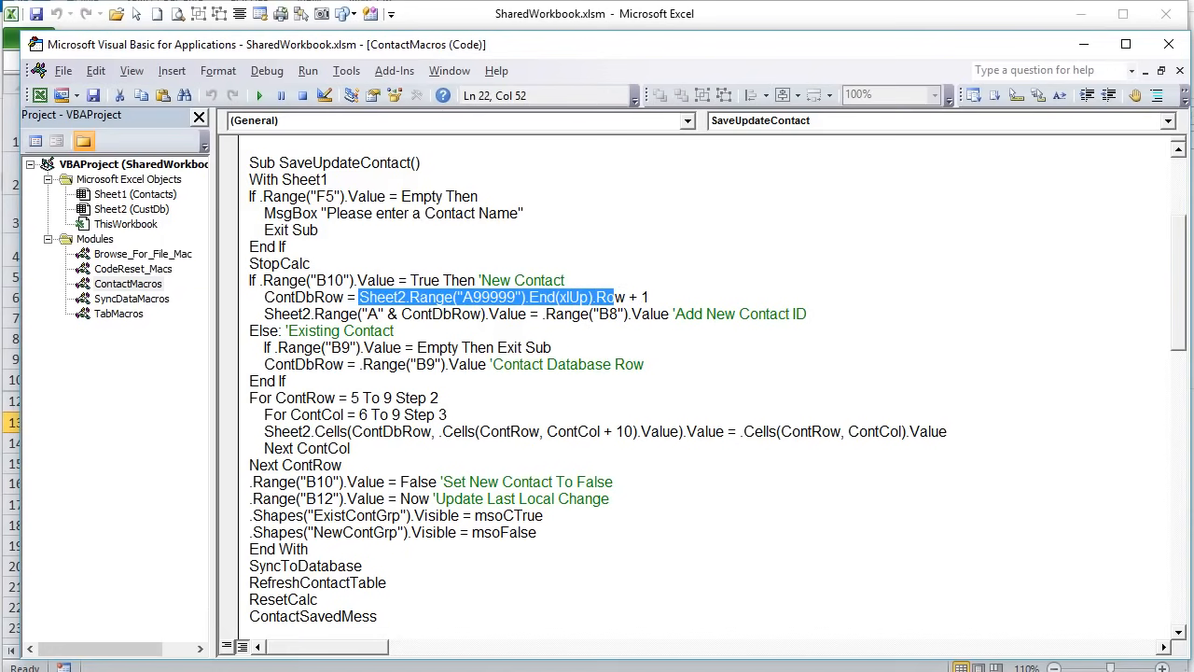
key("alt+F11")
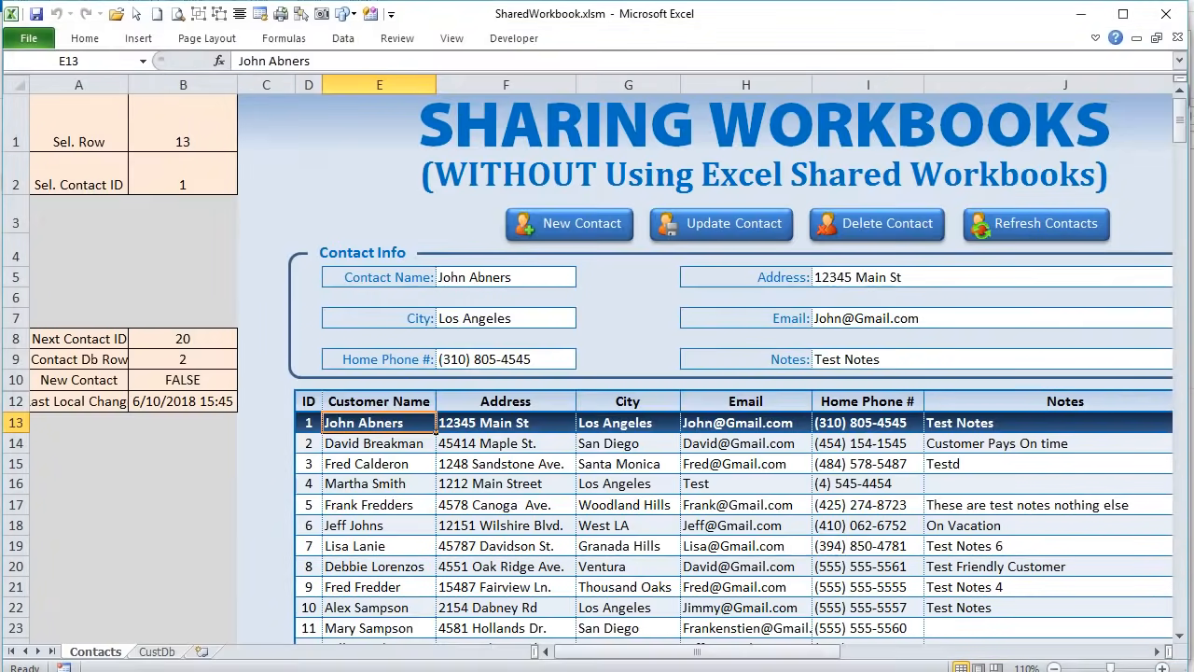
- On CustDb, select IDs A2:A20 ending at 19, check empty A21, then return to the code
left_click(156, 651)
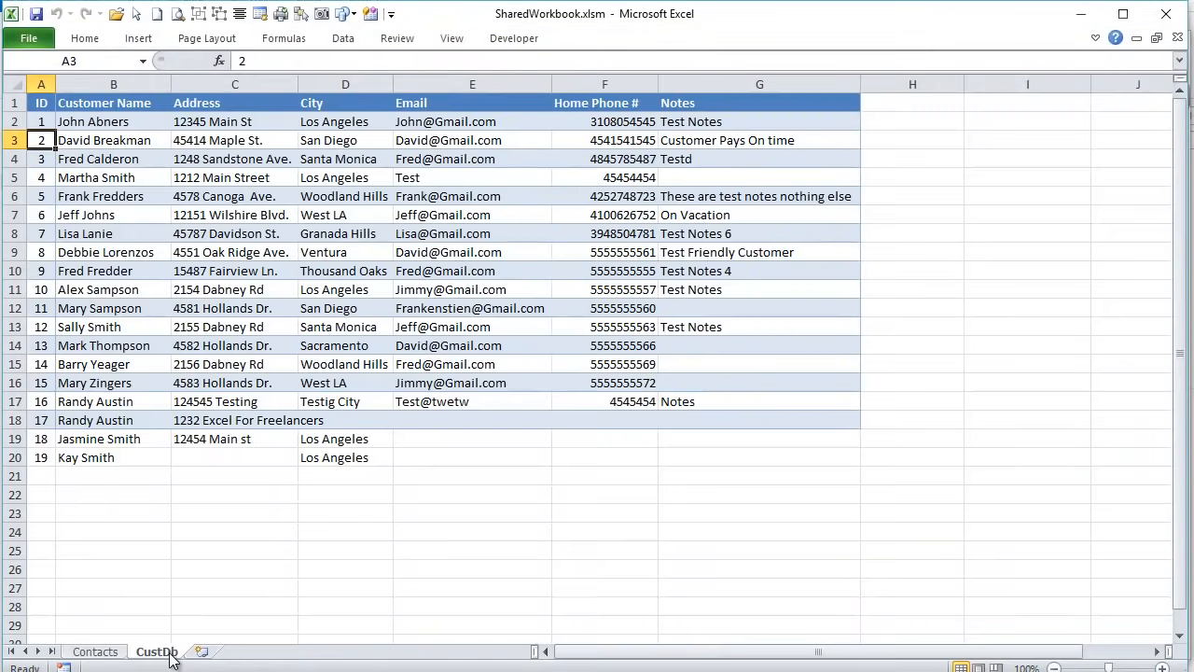
left_click(43, 475)
left_click_drag(41, 121, 41, 449)
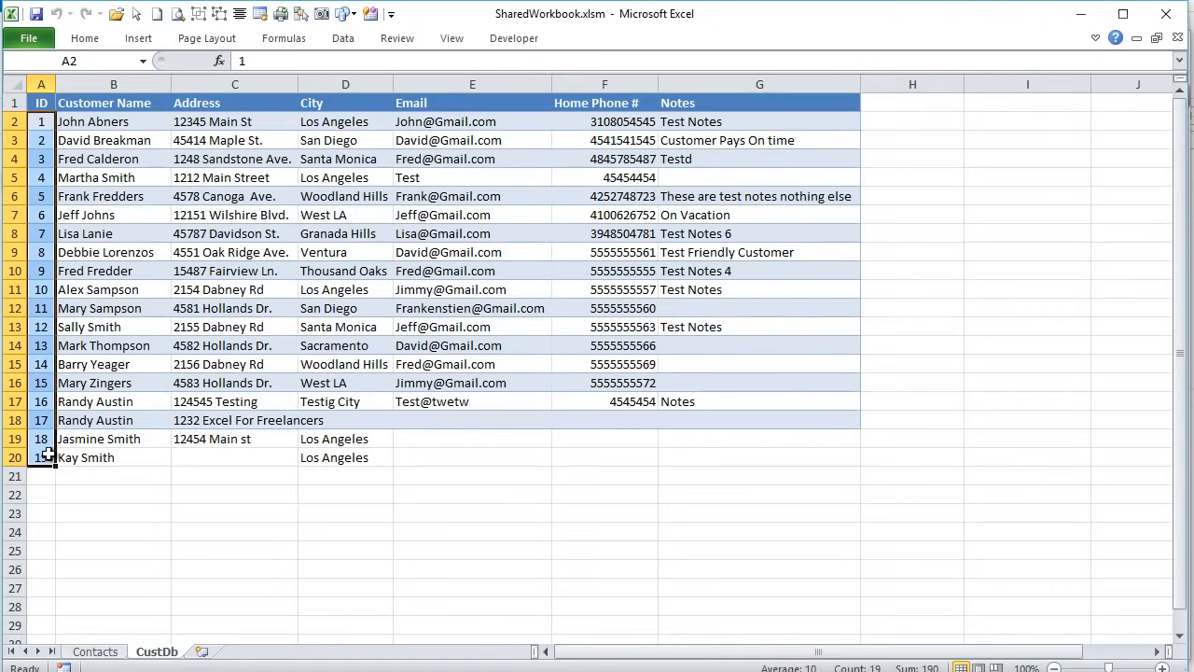
left_click(44, 455)
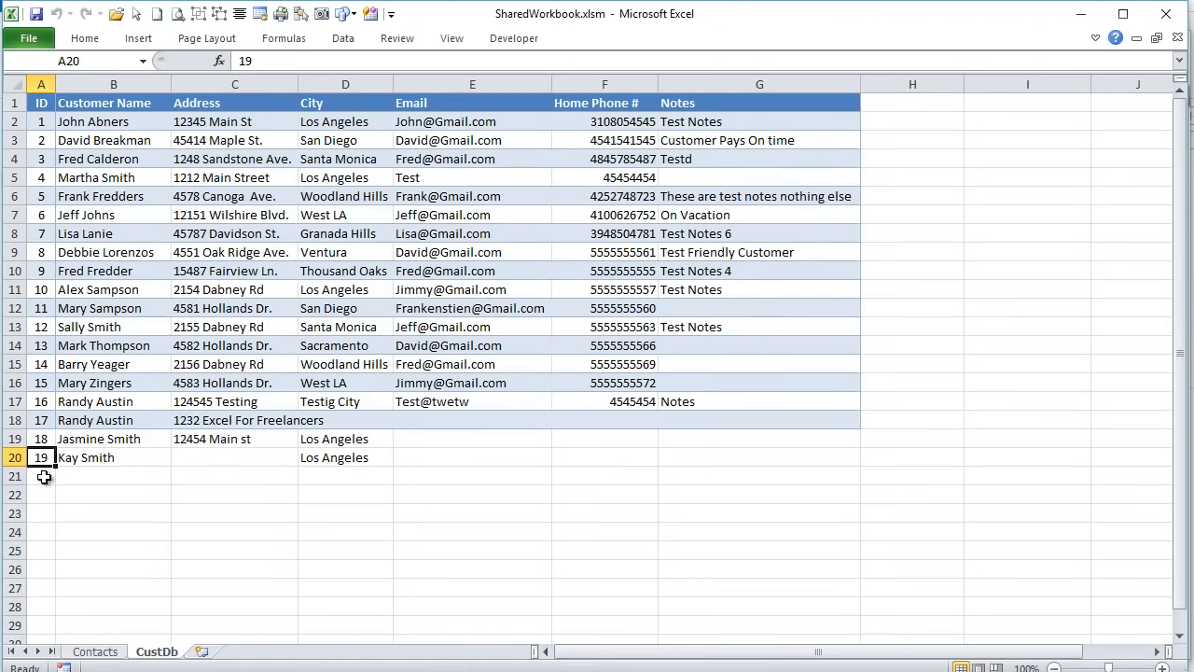
left_click(44, 477)
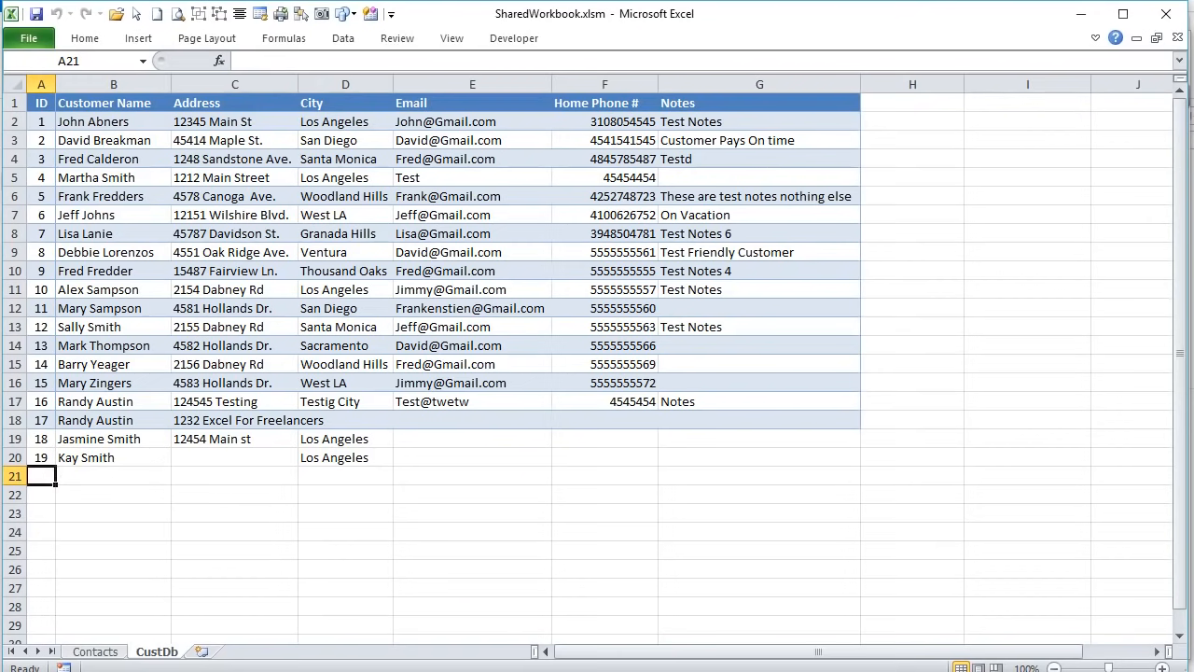
key("alt+F11")
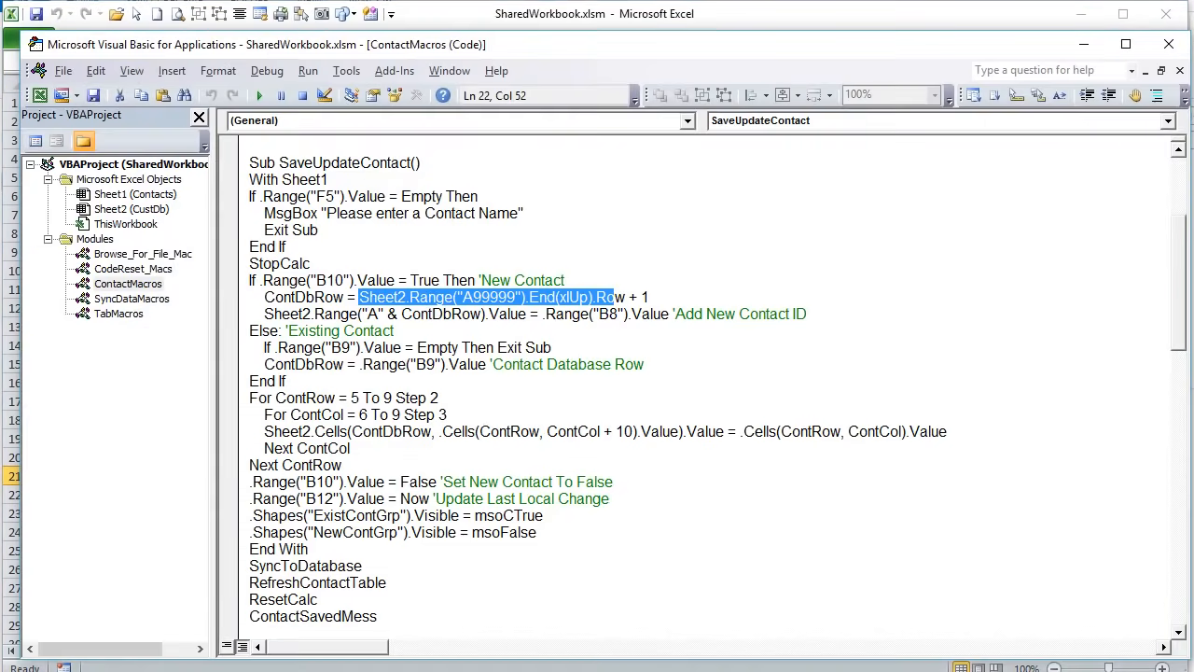
- Highlight where Sheet2.Range('A' & ContDbRow) receives the new ID from B8, then return to Excel
left_click(259, 313)
left_click_drag(259, 314, 532, 320)
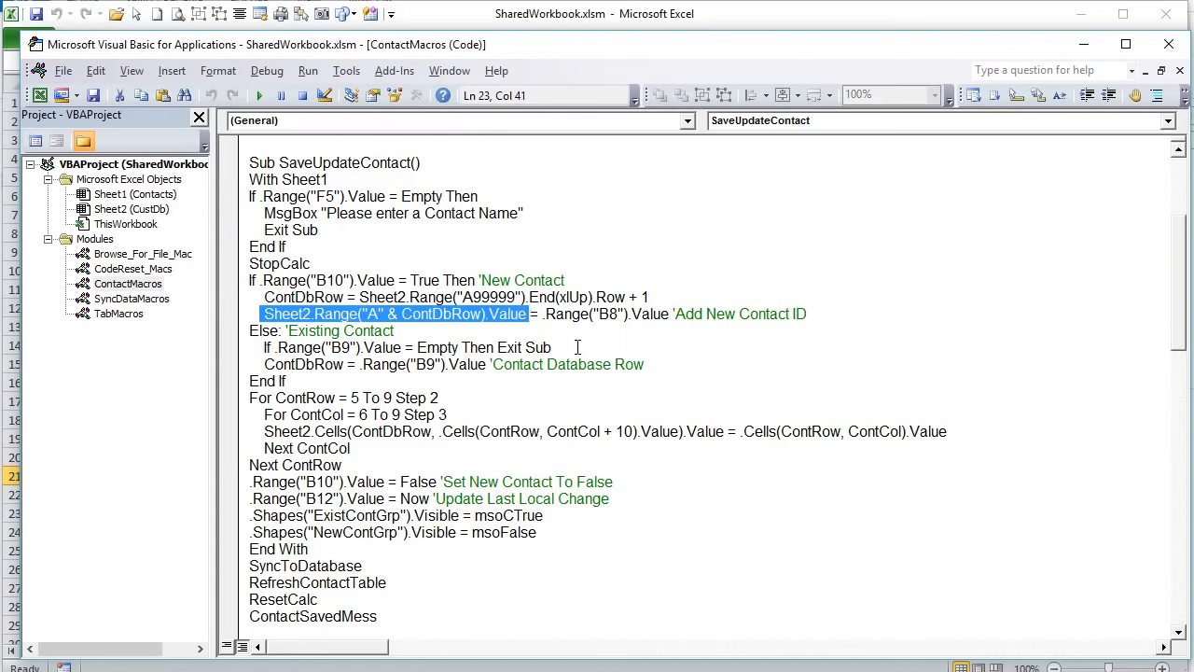
left_click_drag(826, 314, 564, 316)
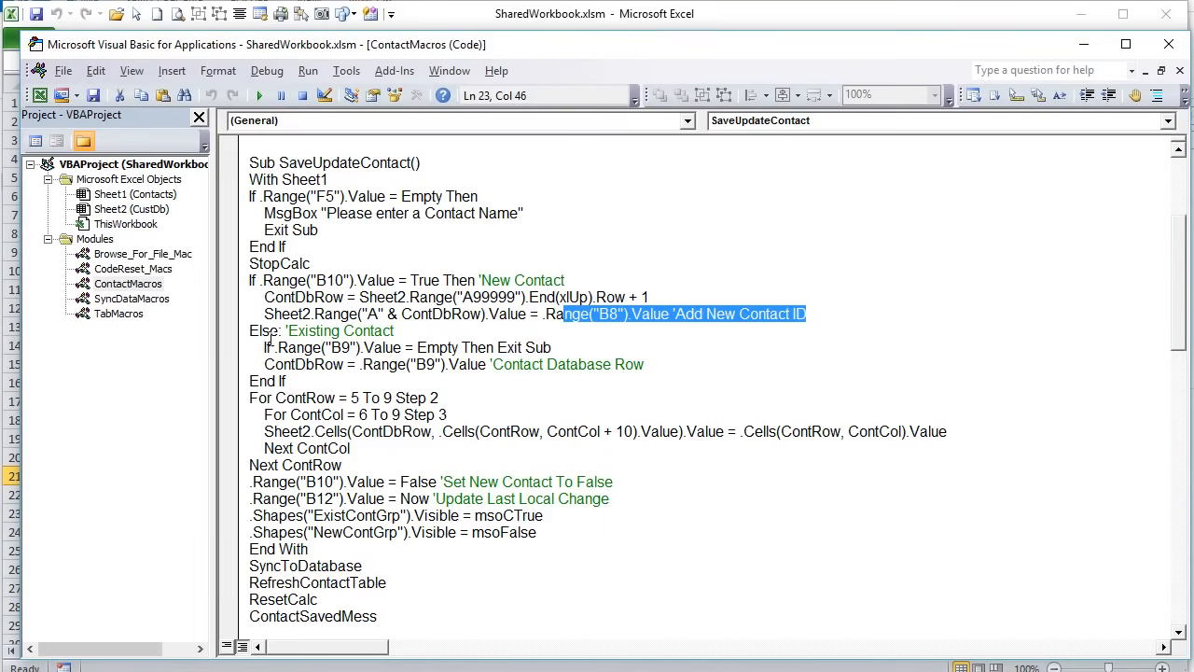
left_click(580, 334)
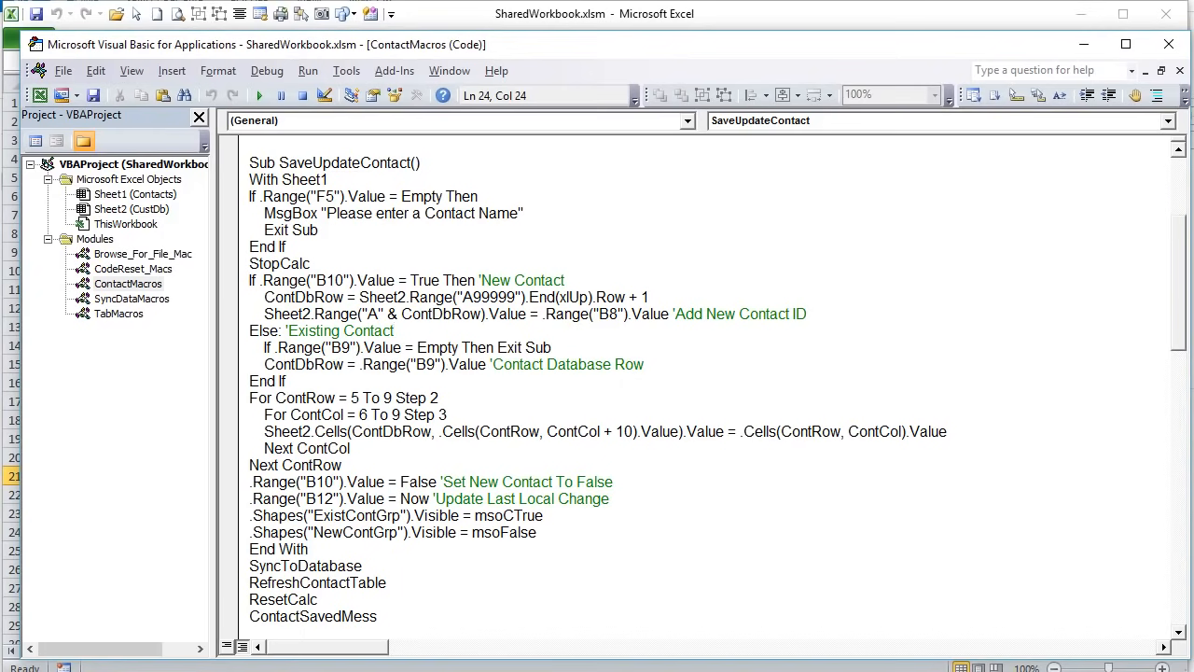
key("alt+F11")
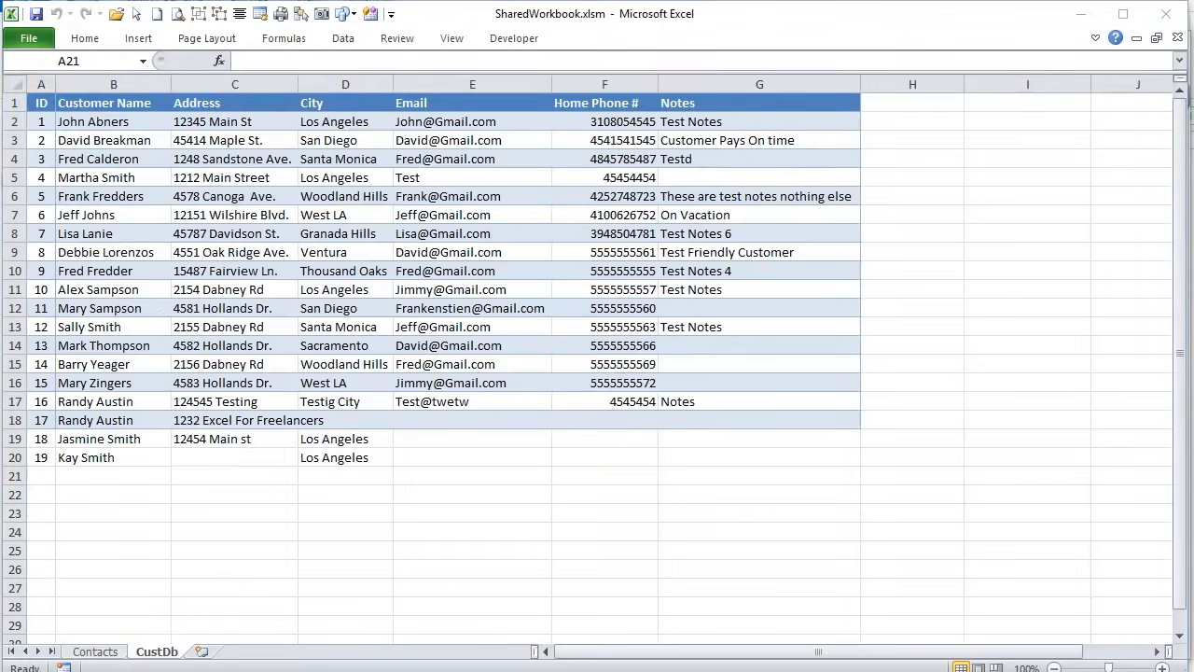
- Inspect B8's =MAX(ContID)+1 formula against the CustDb column A IDs, then return to Contacts
key("alt+F11")
key("alt+F11")
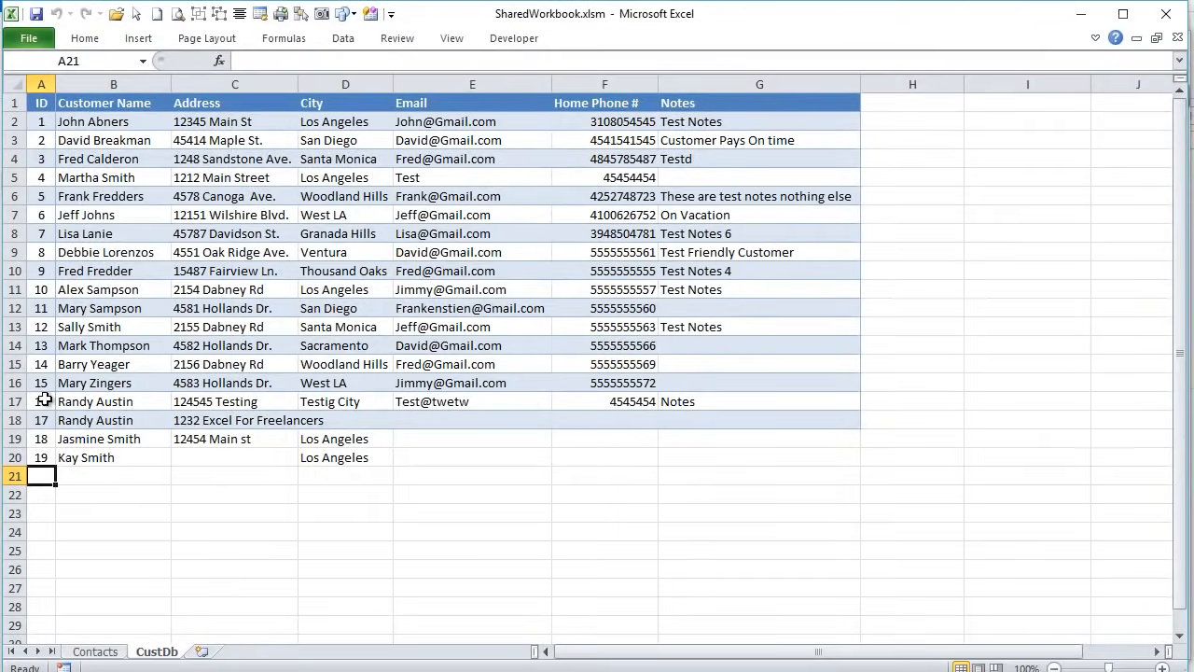
left_click(101, 651)
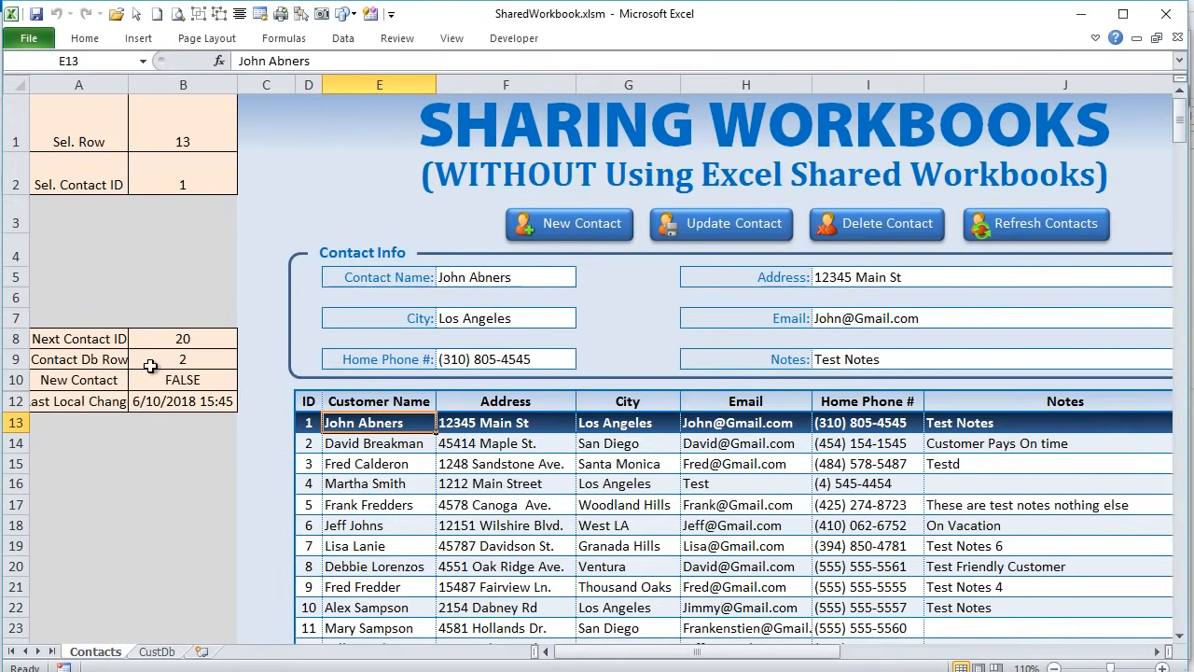
left_click(181, 347)
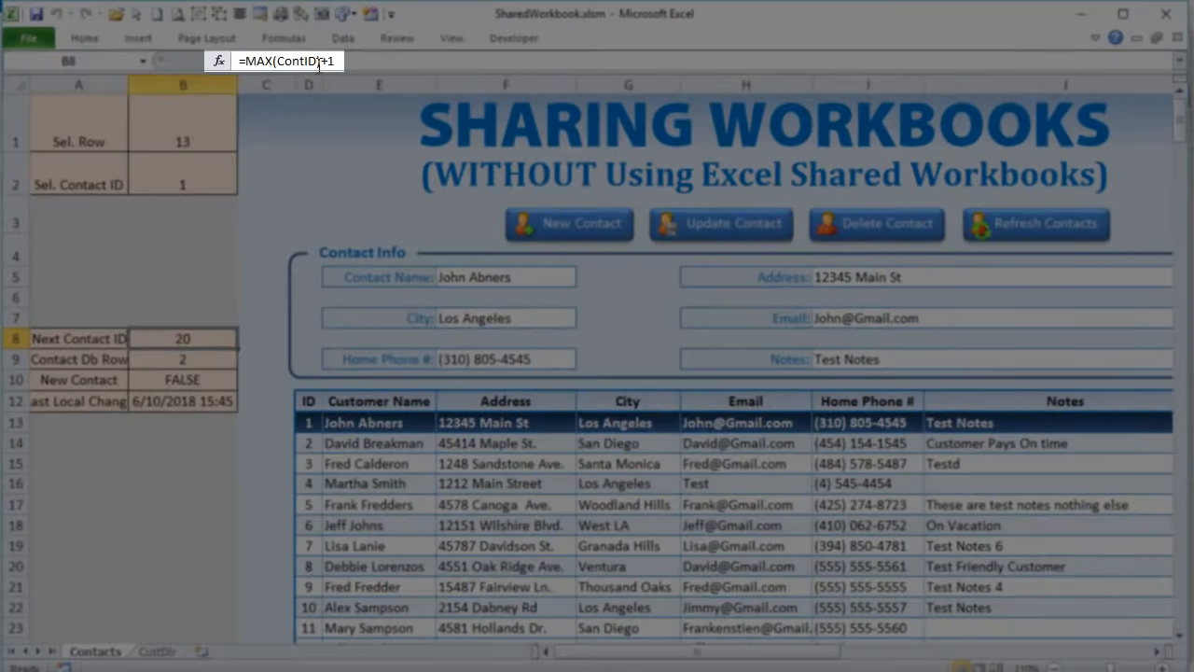
left_click_drag(320, 63, 259, 62)
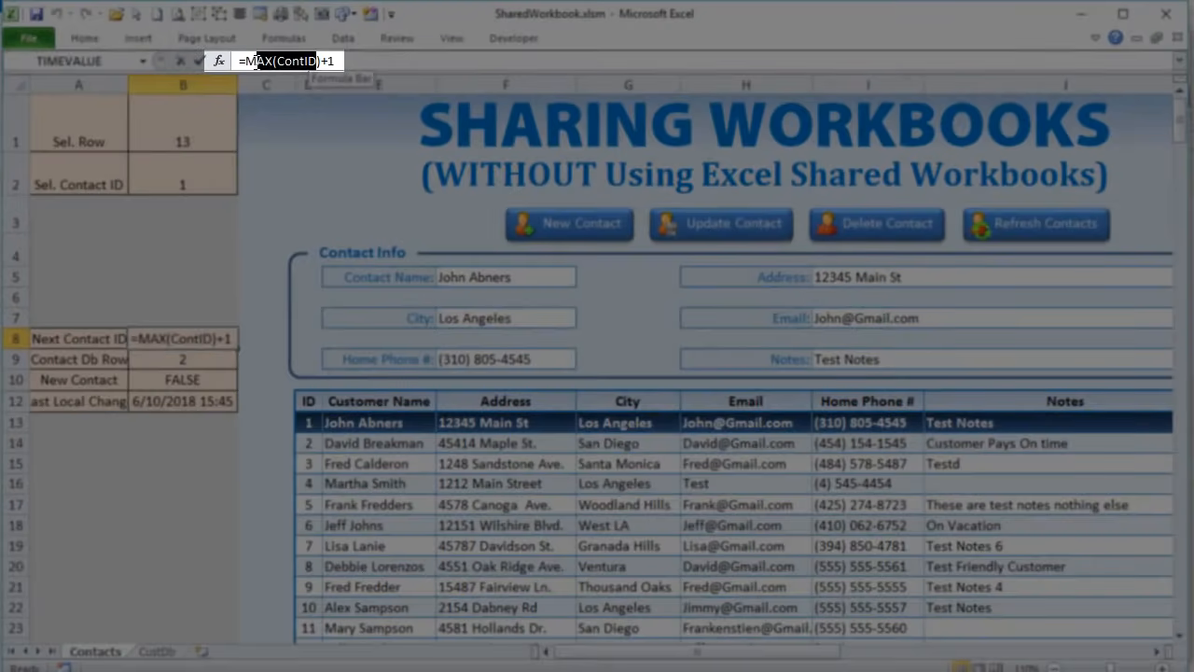
left_click(158, 652)
left_click_drag(42, 121, 45, 454)
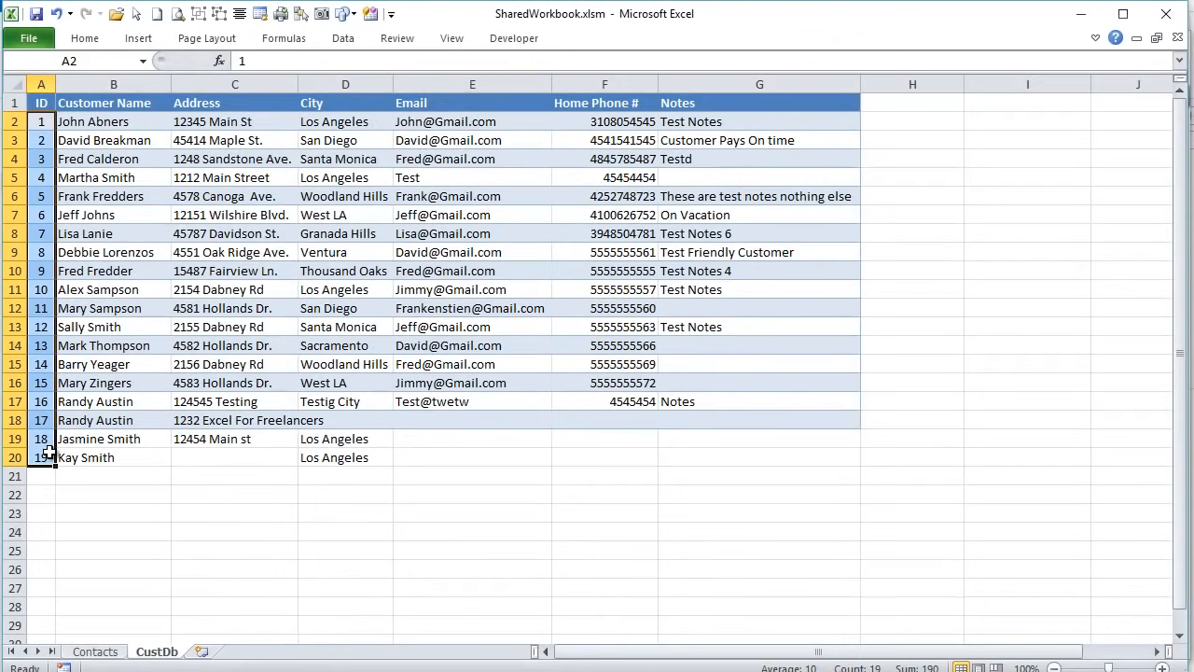
left_click(43, 477)
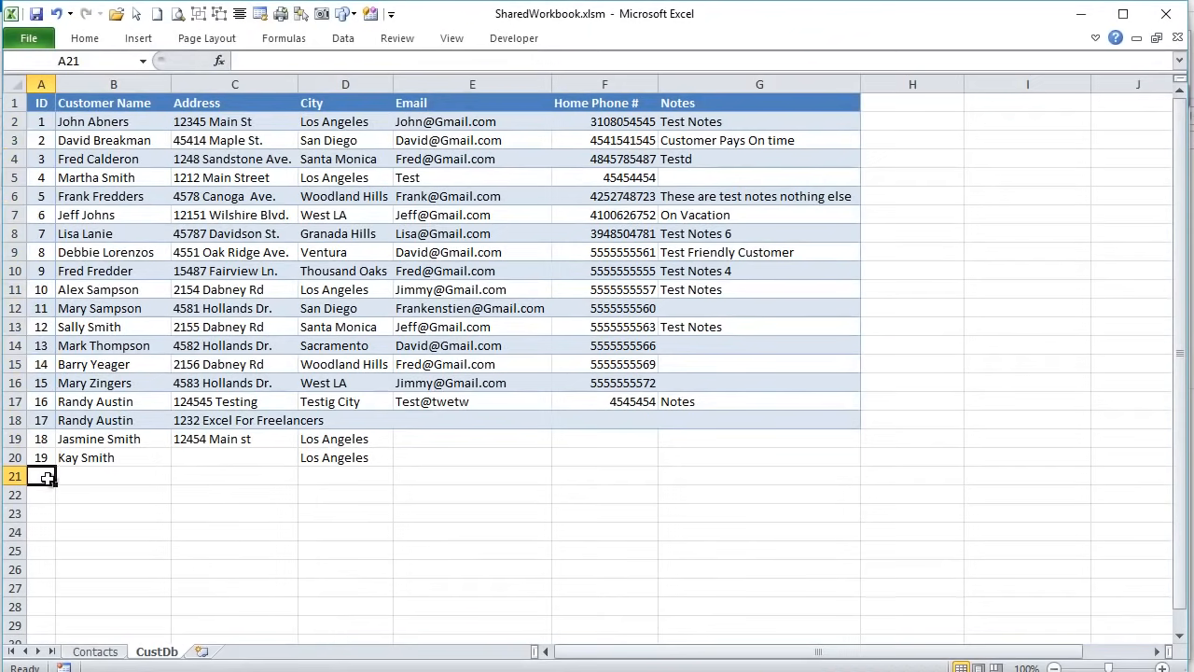
left_click(106, 650)
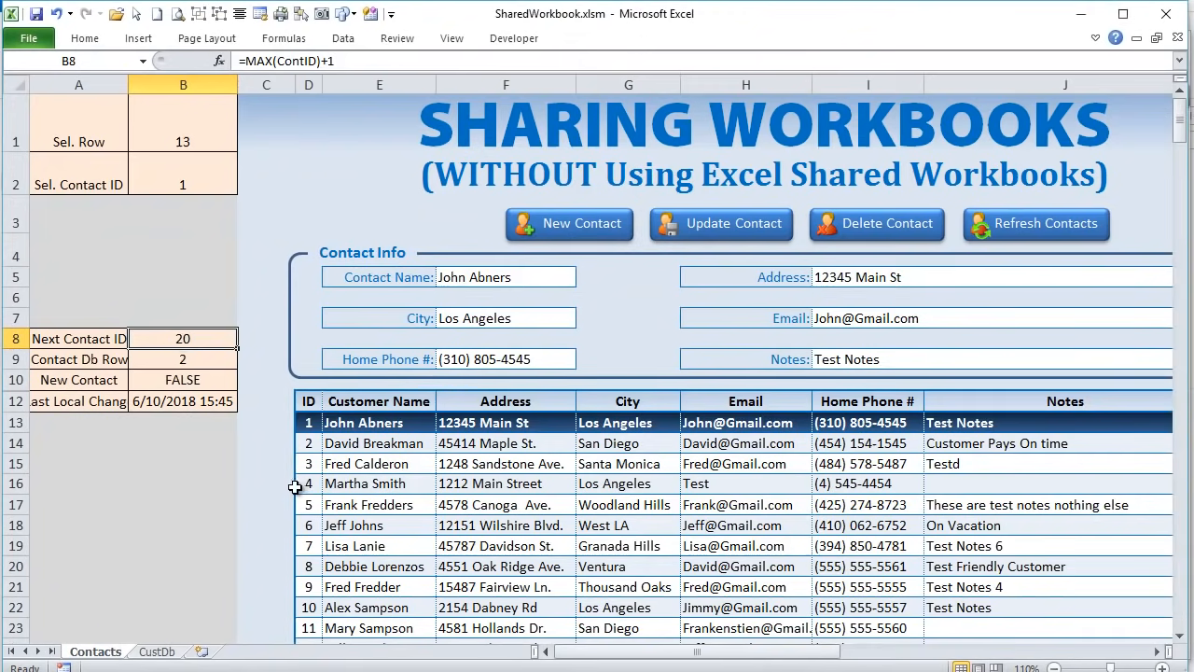
scroll(297, 488, "down", 1)
scroll(297, 488, "up", 1)
- Review SaveUpdateContact's new-contact and existing-contact branches, up to the empty-B9 check line
key("alt+F11")
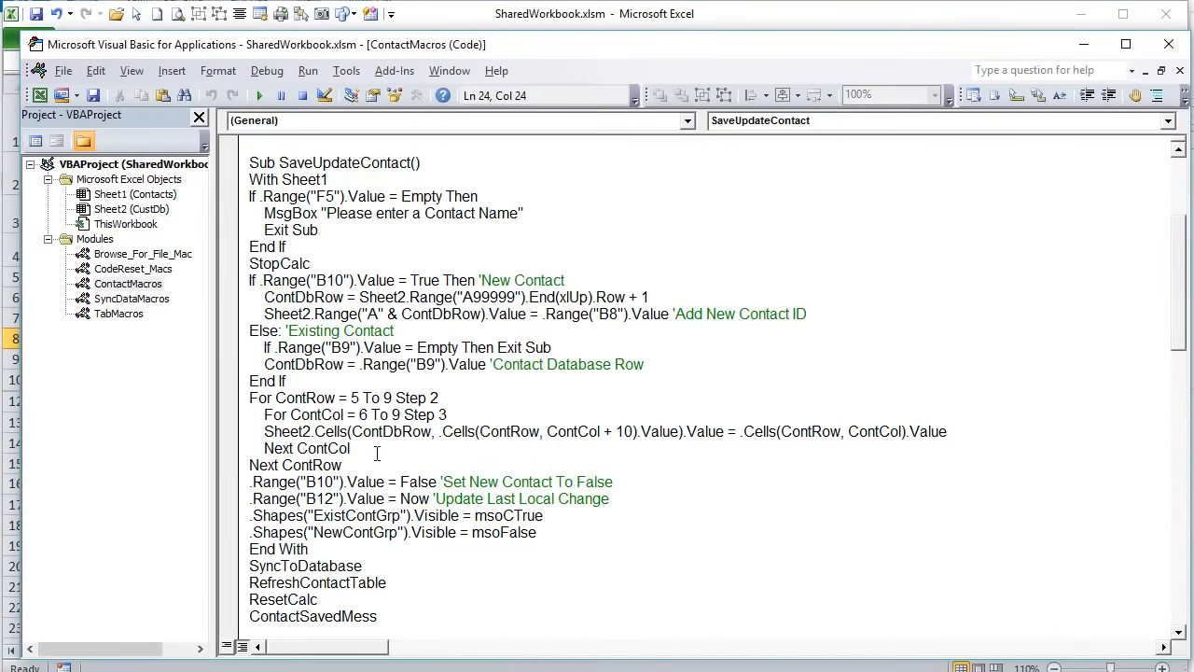
left_click_drag(263, 346, 397, 365)
left_click(385, 315)
left_click_drag(830, 297, 345, 332)
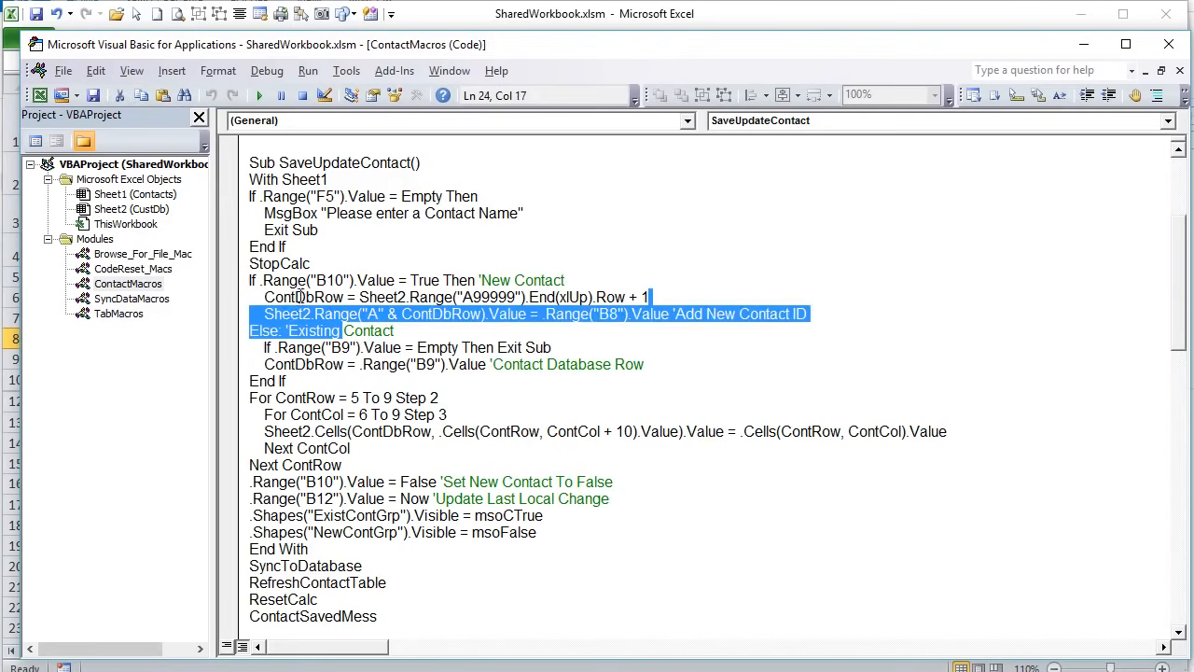
left_click_drag(250, 297, 649, 298)
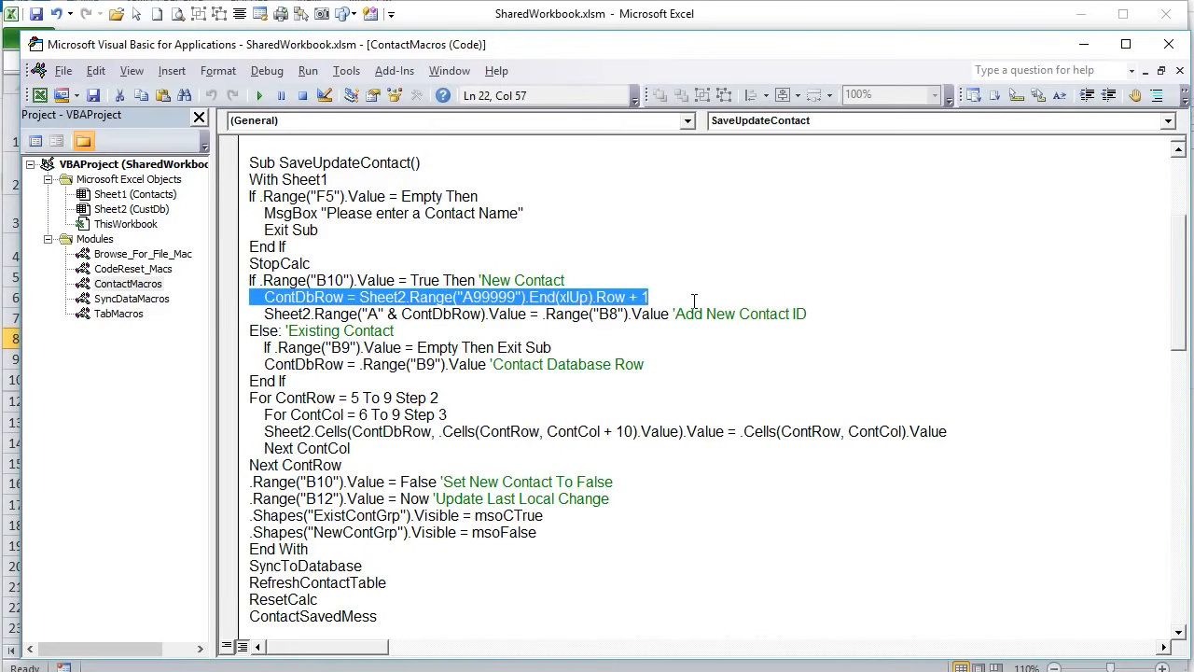
left_click_drag(827, 313, 266, 322)
left_click_drag(396, 332, 250, 333)
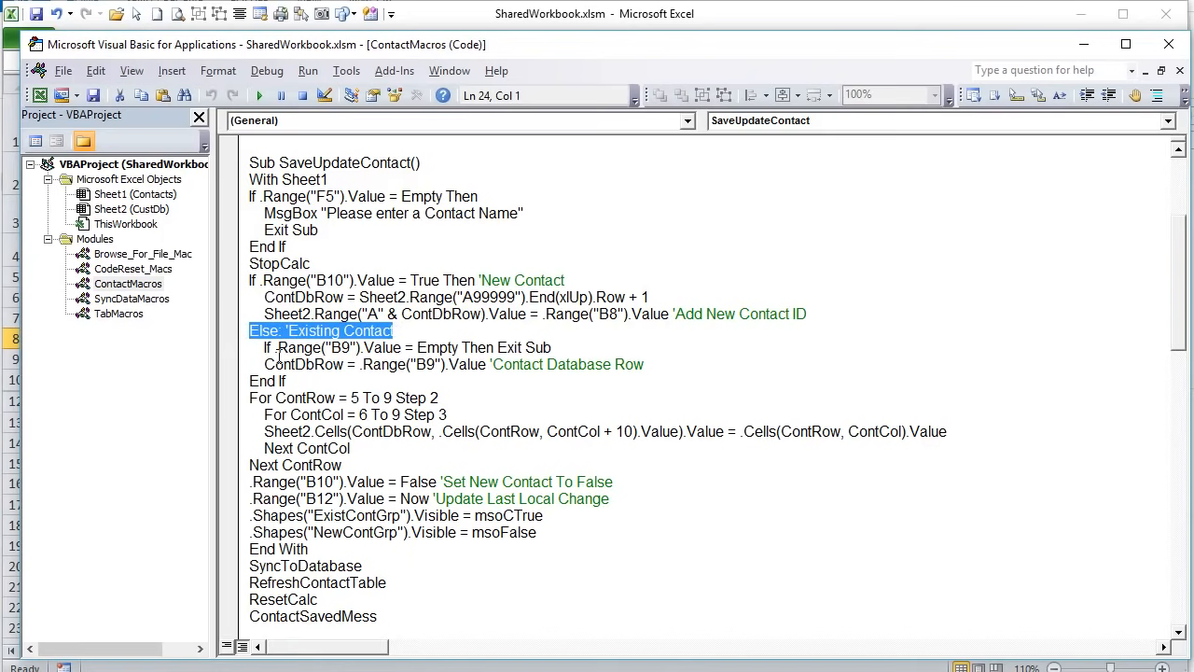
left_click_drag(252, 351, 426, 347)
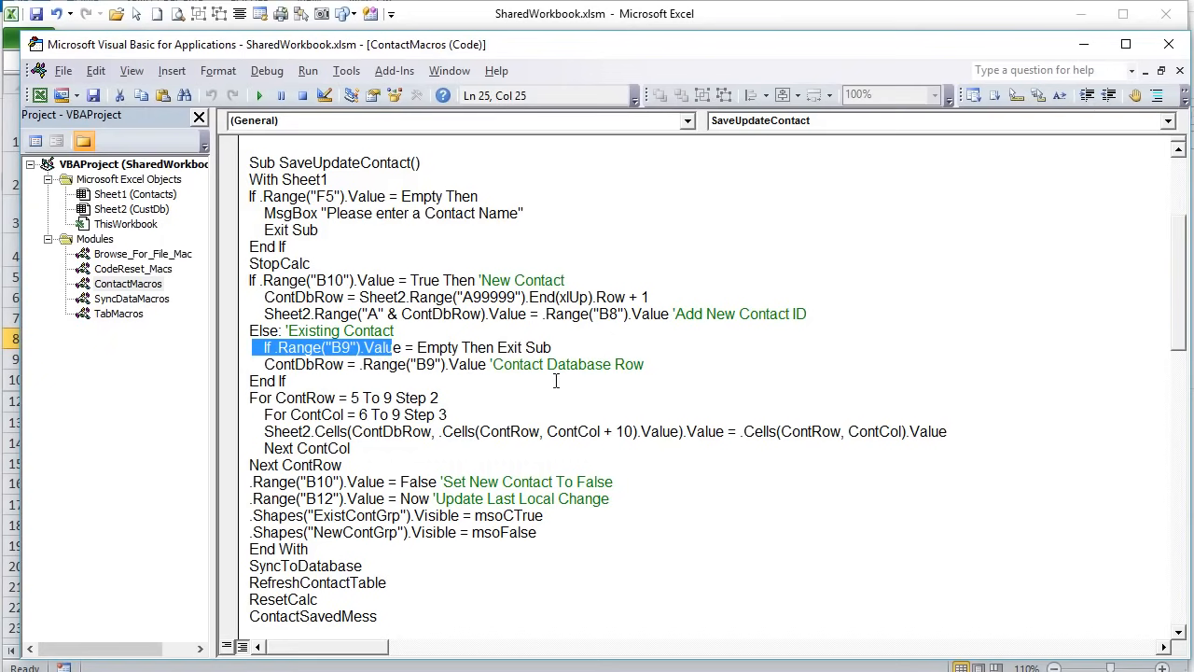
left_click_drag(583, 349, 380, 362)
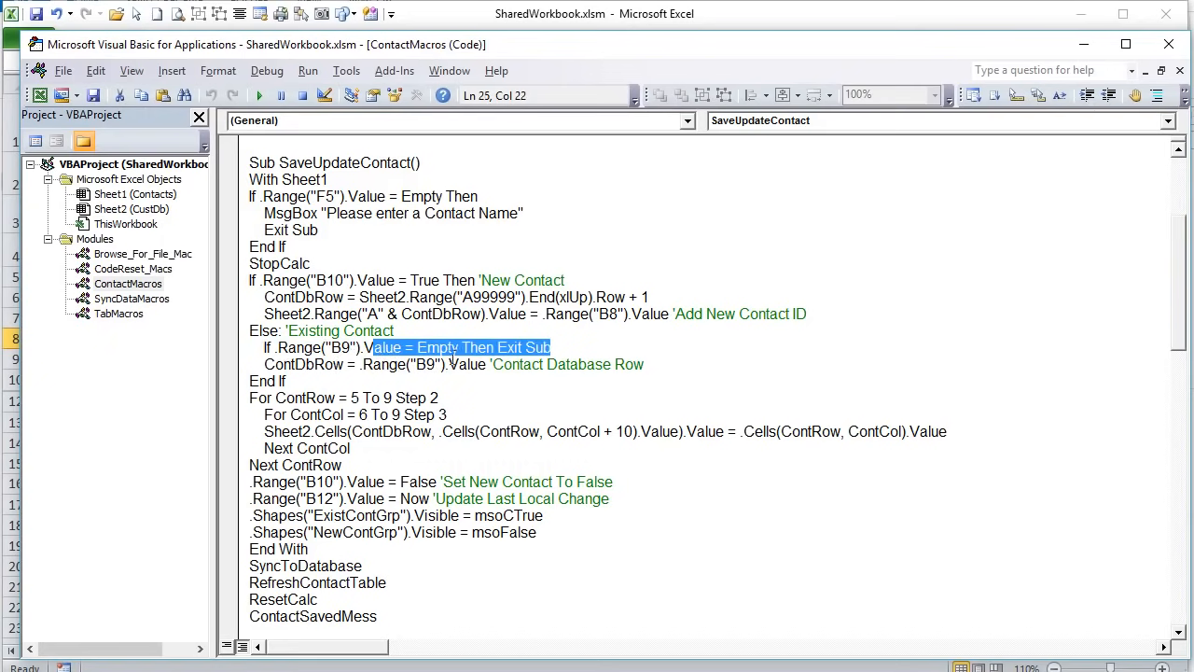
left_click(544, 348)
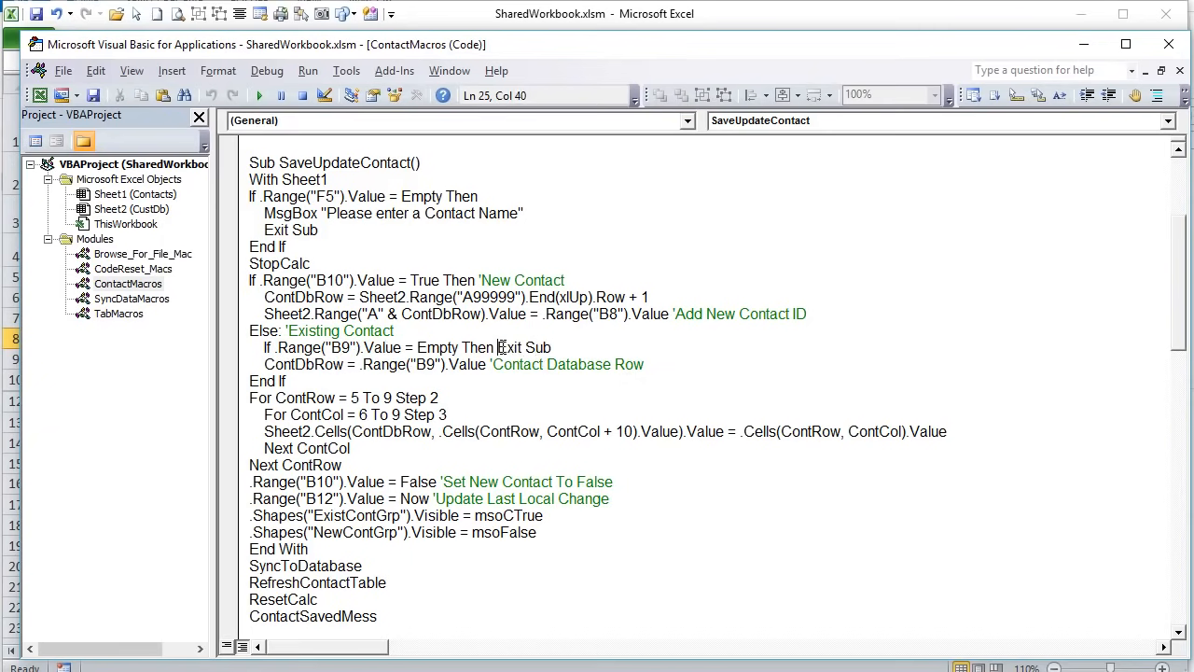
- Break Exit Sub onto its own line and insert a temporary ResetCalc line above it
left_click_drag(311, 265, 272, 265)
left_click_drag(497, 348, 554, 343)
key("Left")
key("Return")
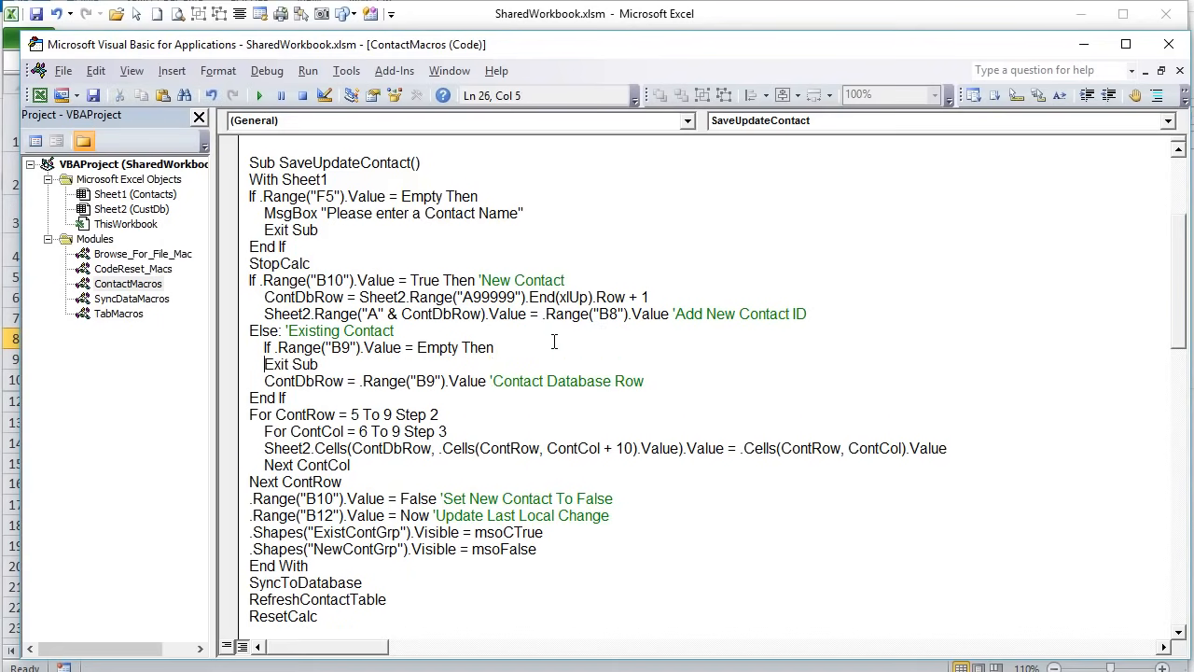
key("Return")
type("Reset")
key("BackSpace")
key("BackSpace")
key("BackSpace")
key("BackSpace")
type("ex")
key("BackSpace")
type("et")
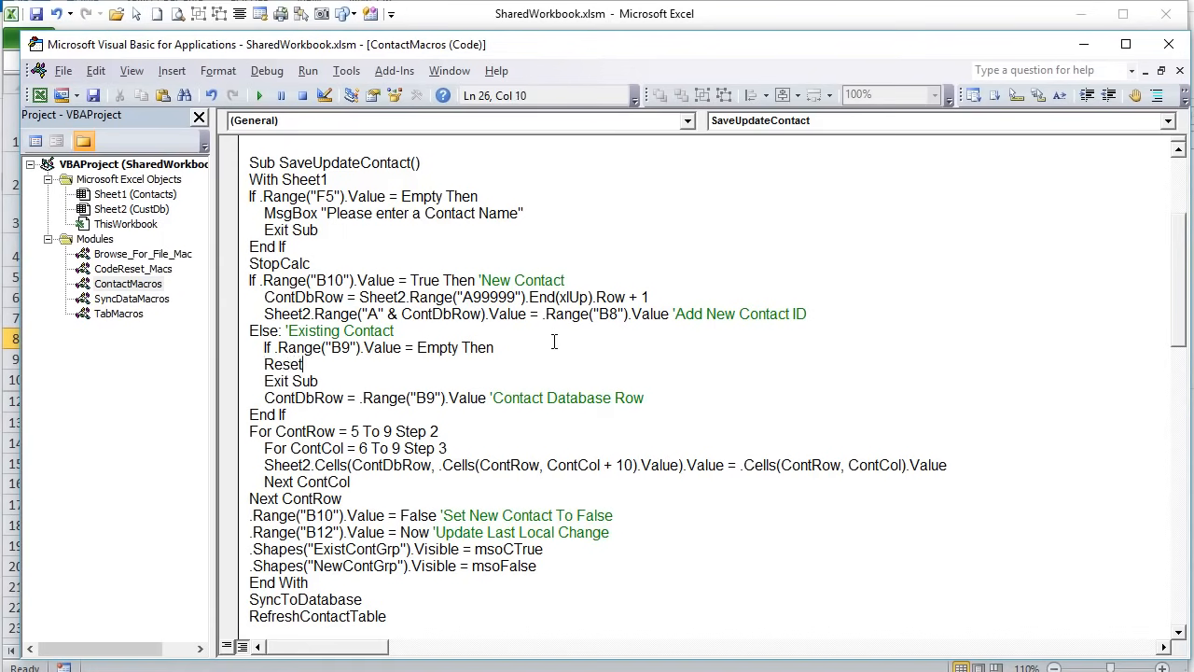
type("Cals")
left_click(408, 396)
- Move StopCalc below the B9 check, delete the ResetCalc line, and rejoin Exit Sub
left_click_drag(310, 264, 248, 264)
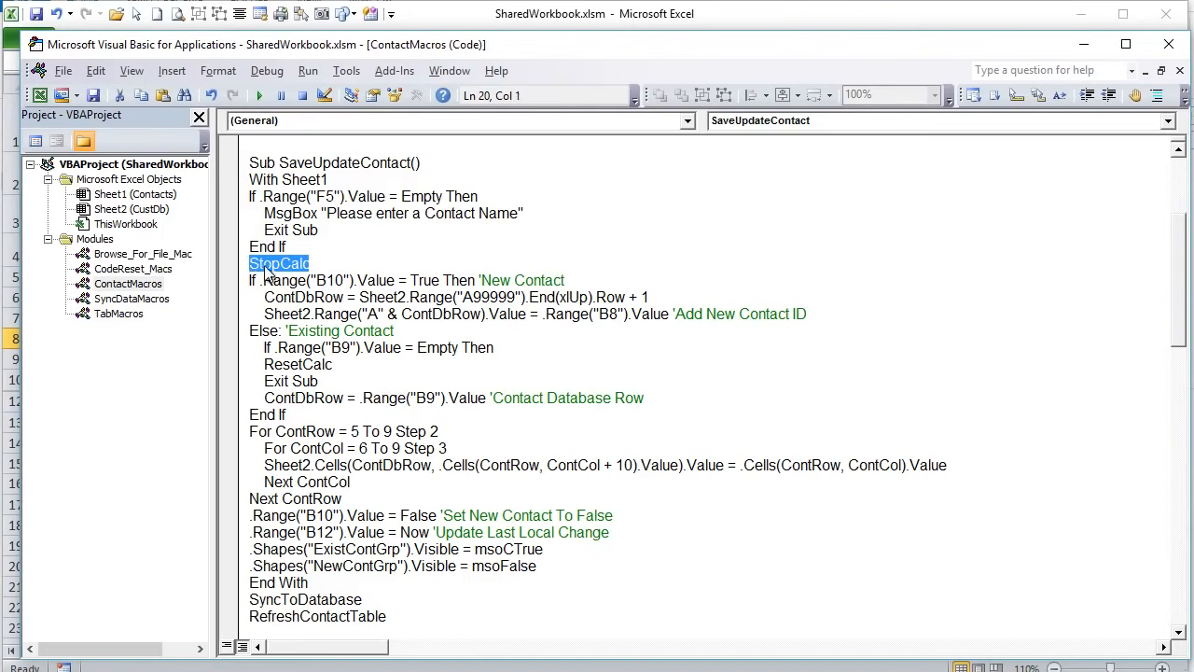
left_click_drag(354, 397, 320, 381)
left_click(320, 381)
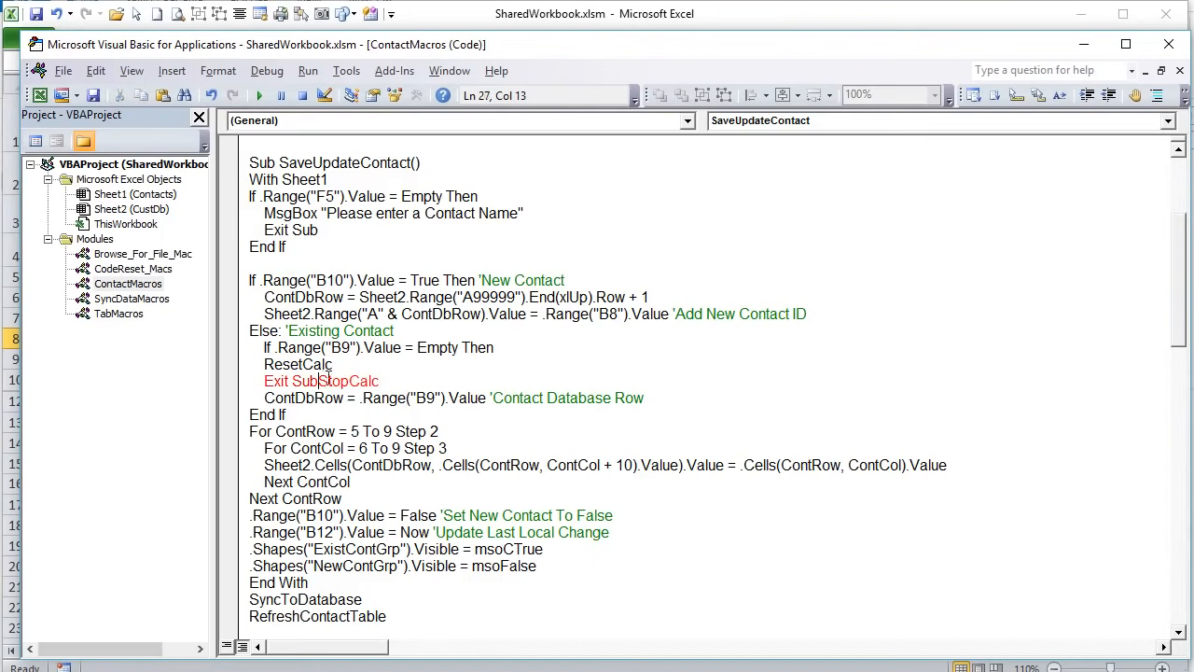
key("Return")
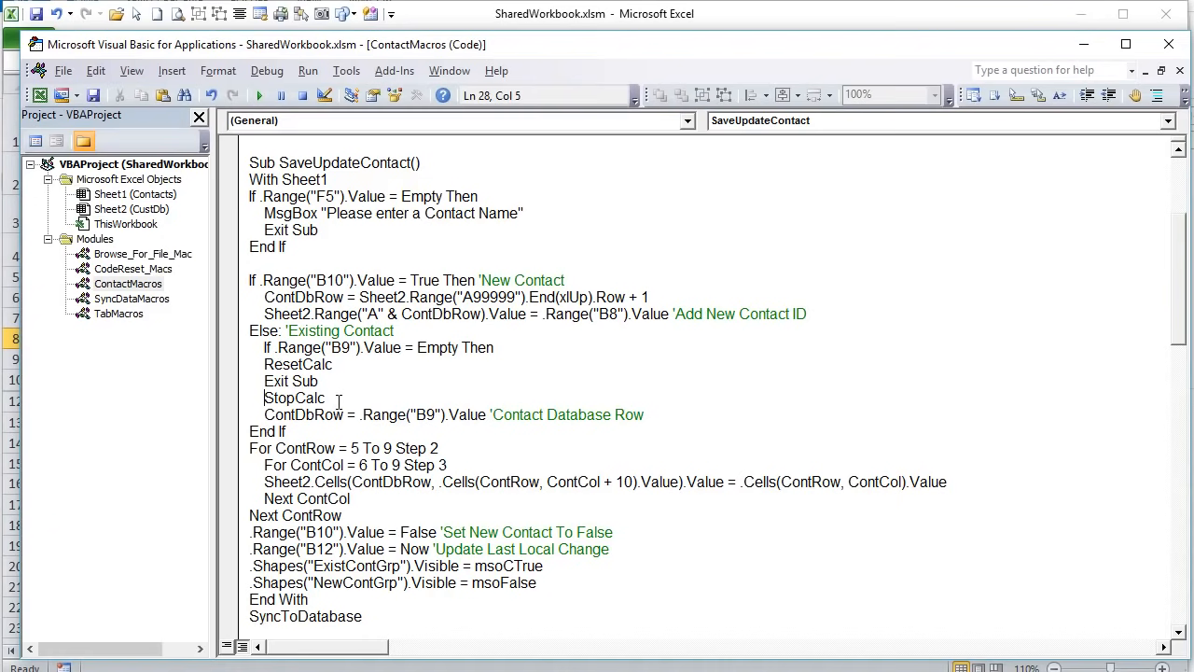
left_click_drag(341, 366, 250, 367)
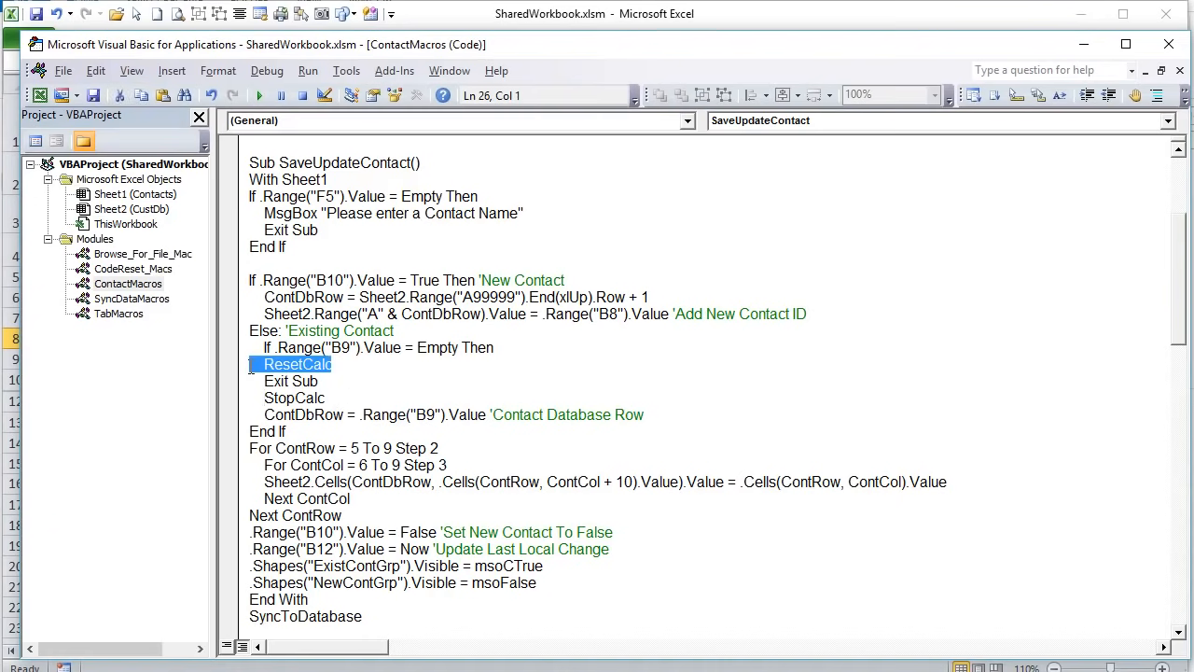
key("BackSpace")
key("BackSpace")
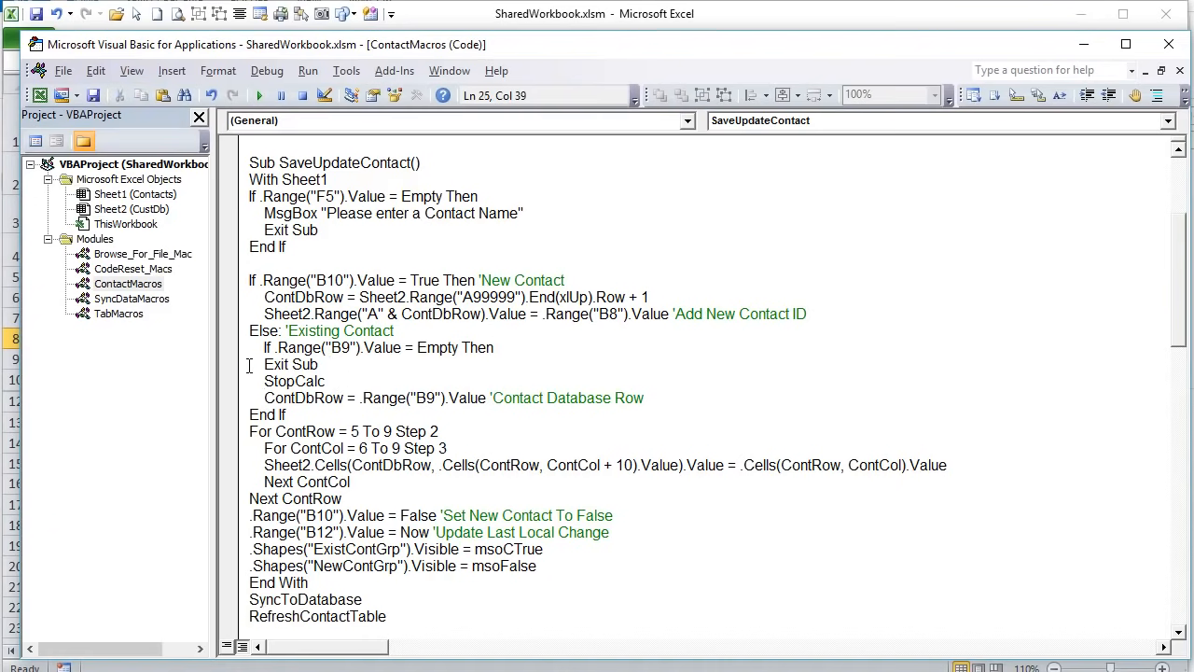
left_click(266, 365)
key("BackSpace")
key("BackSpace")
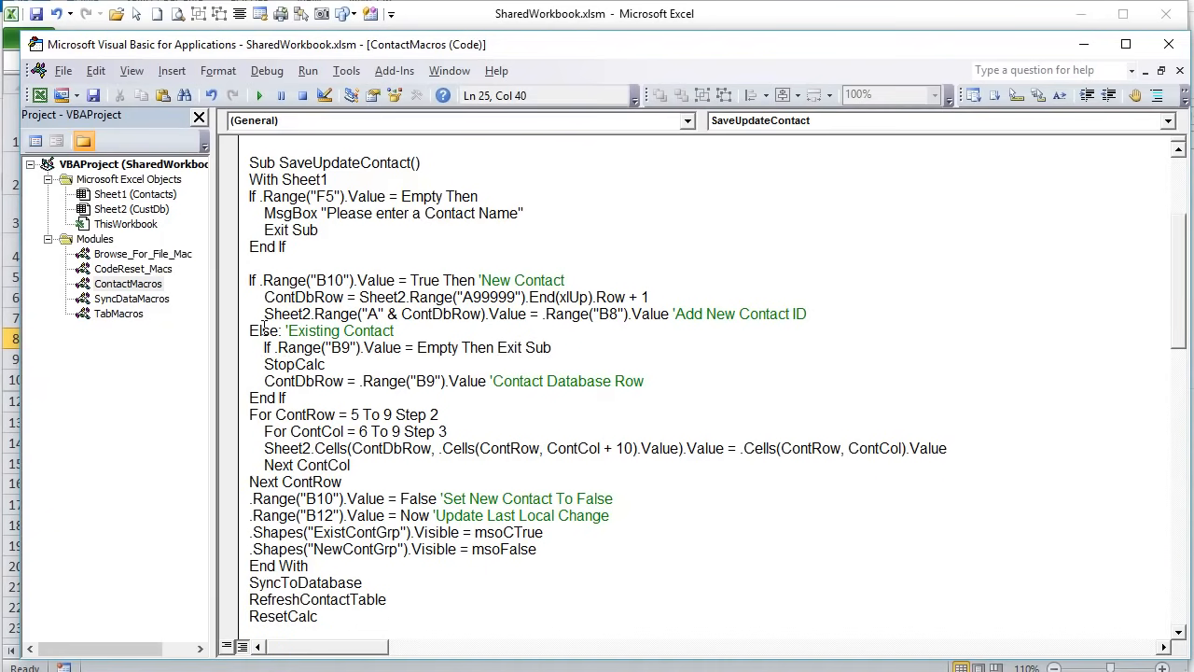
- Review the new-contact branch and the relocated StopCalc call after Exit Sub
left_click_drag(322, 231, 515, 311)
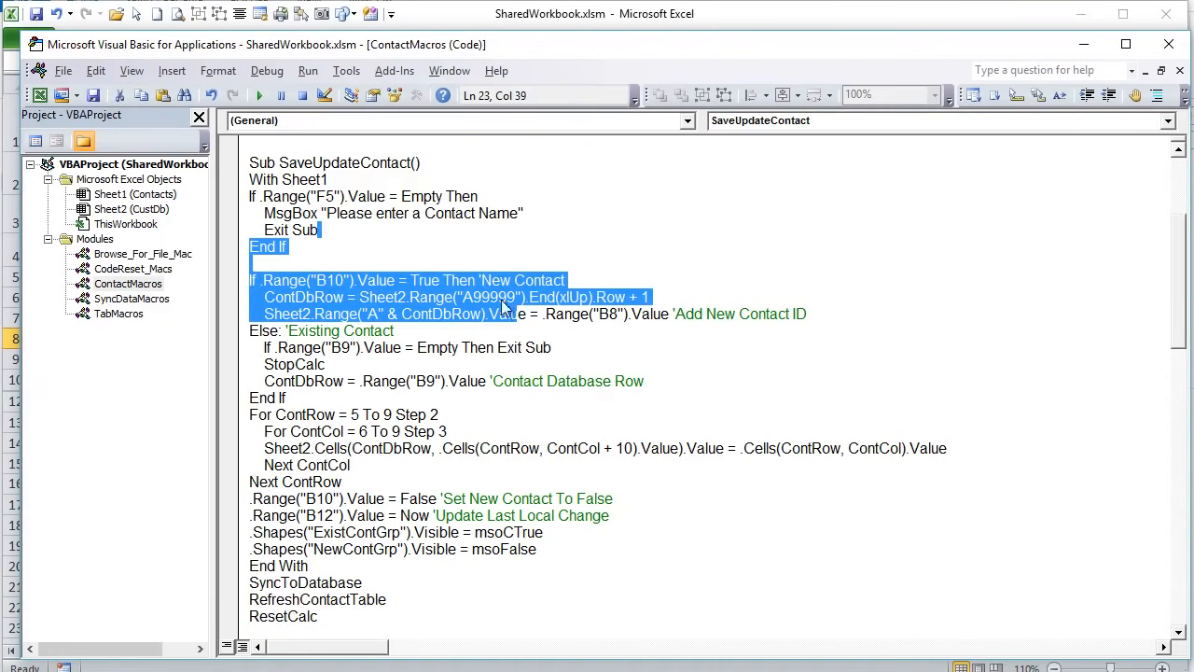
left_click_drag(324, 364, 525, 348)
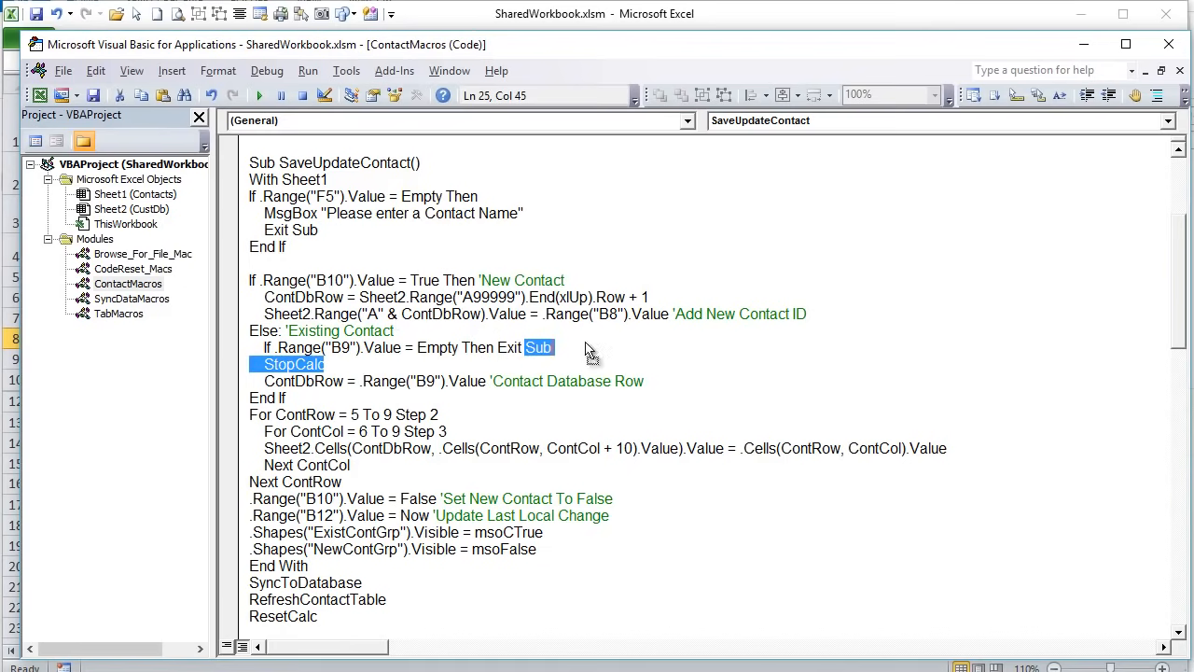
left_click(564, 367)
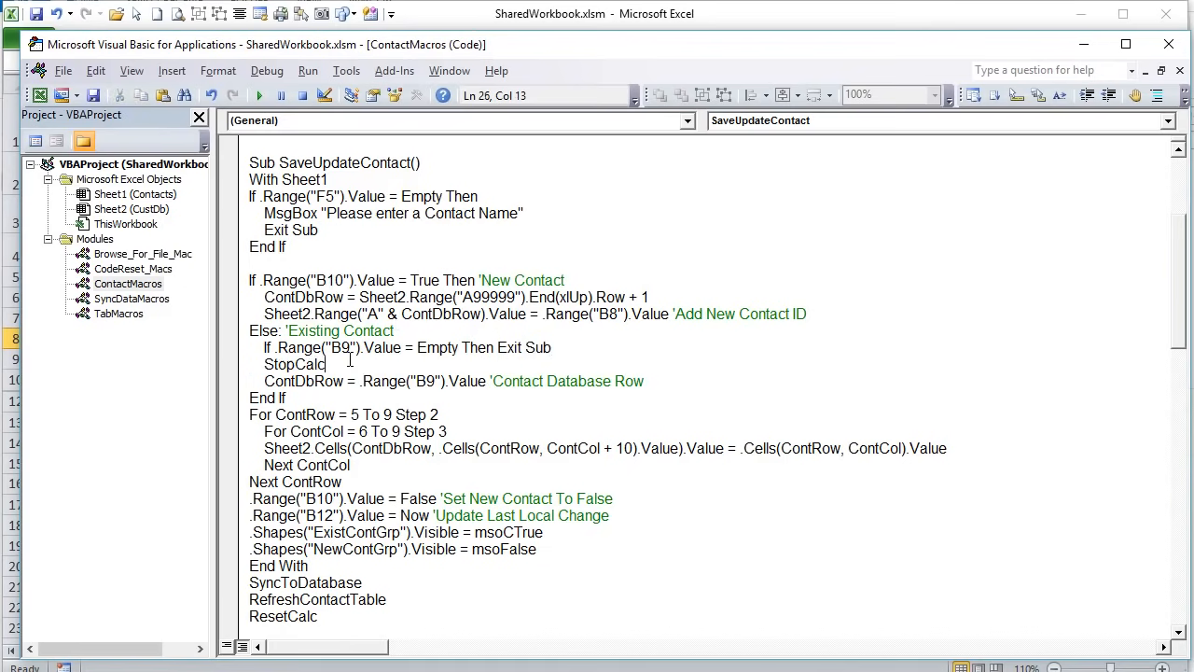
left_click(322, 350)
- Inspect how ContDbRow takes its value from .Range("B9").Value, then switch back to the worksheet
left_click_drag(265, 377, 345, 383)
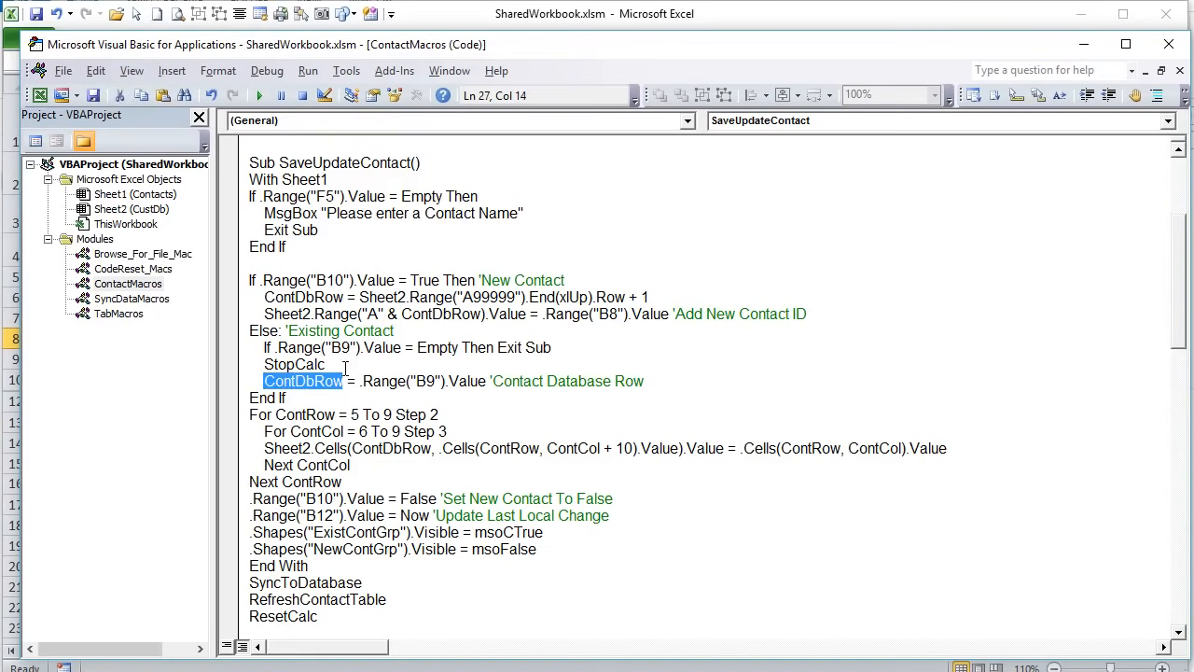
left_click_drag(359, 380, 487, 383)
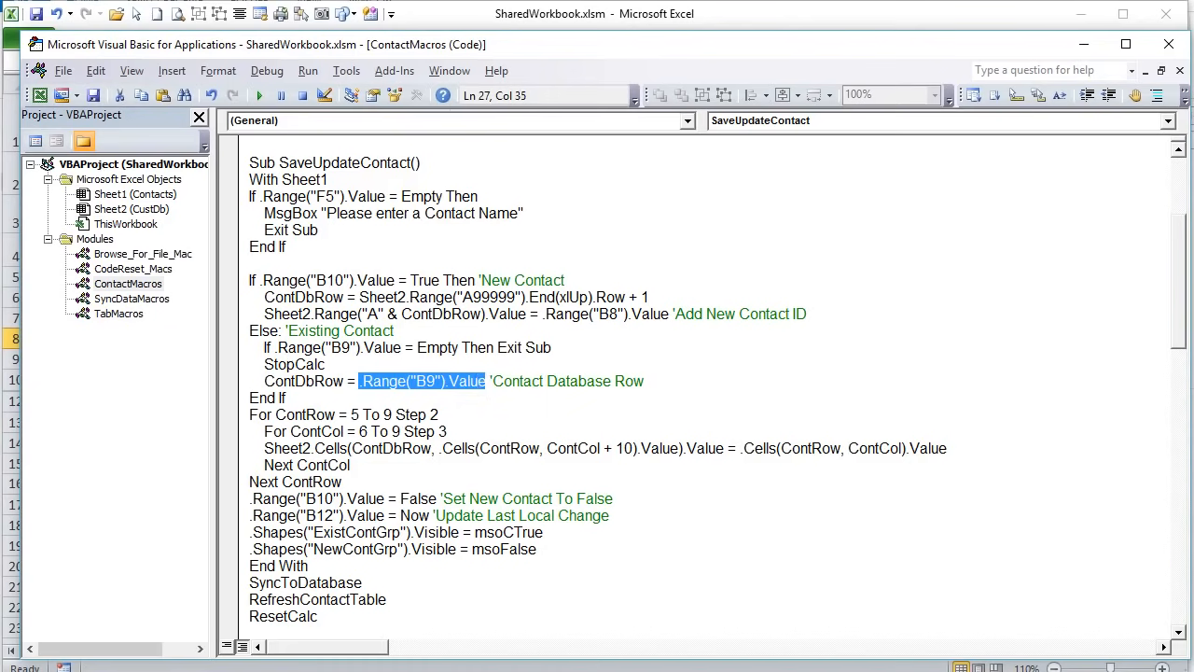
key("alt+F11")
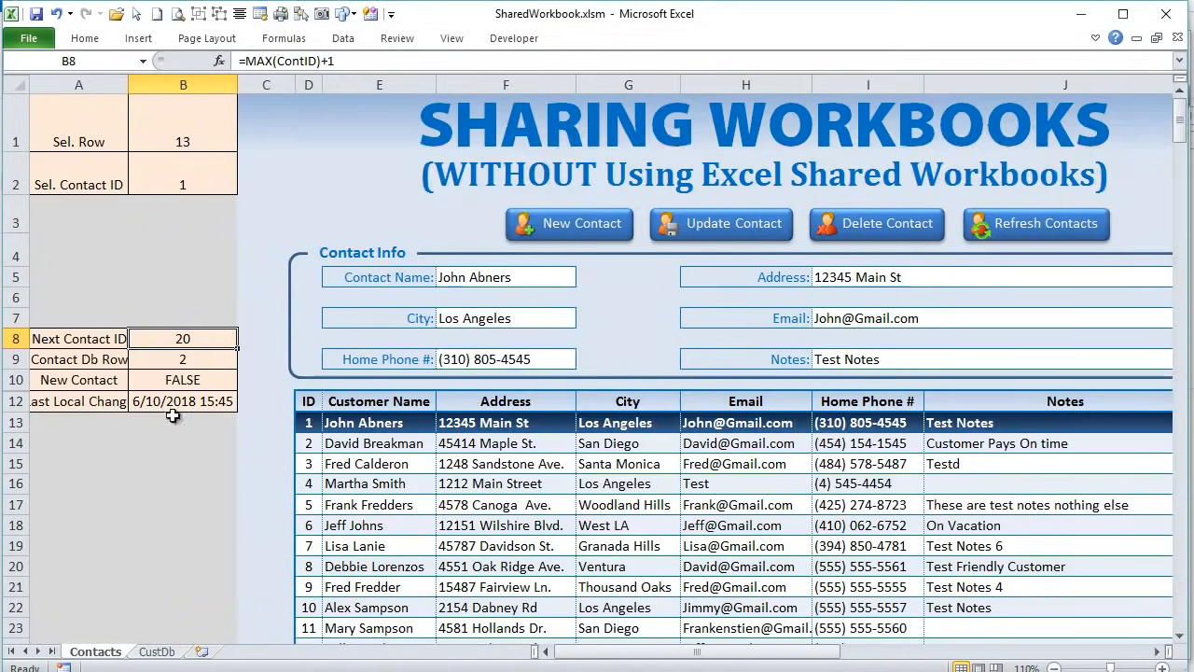
- Check B9's =IFERROR(MATCH(B2,ContID,0)+1,"") formula returning 2, then reopen the macro code
left_click(168, 361)
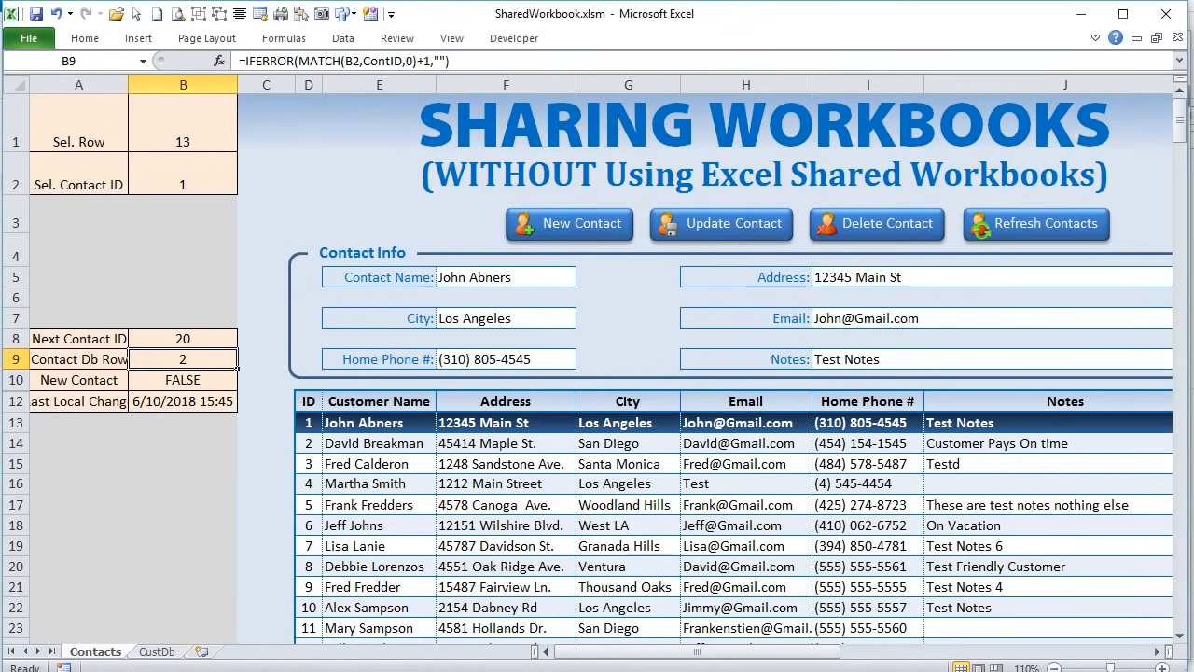
key("alt+F11")
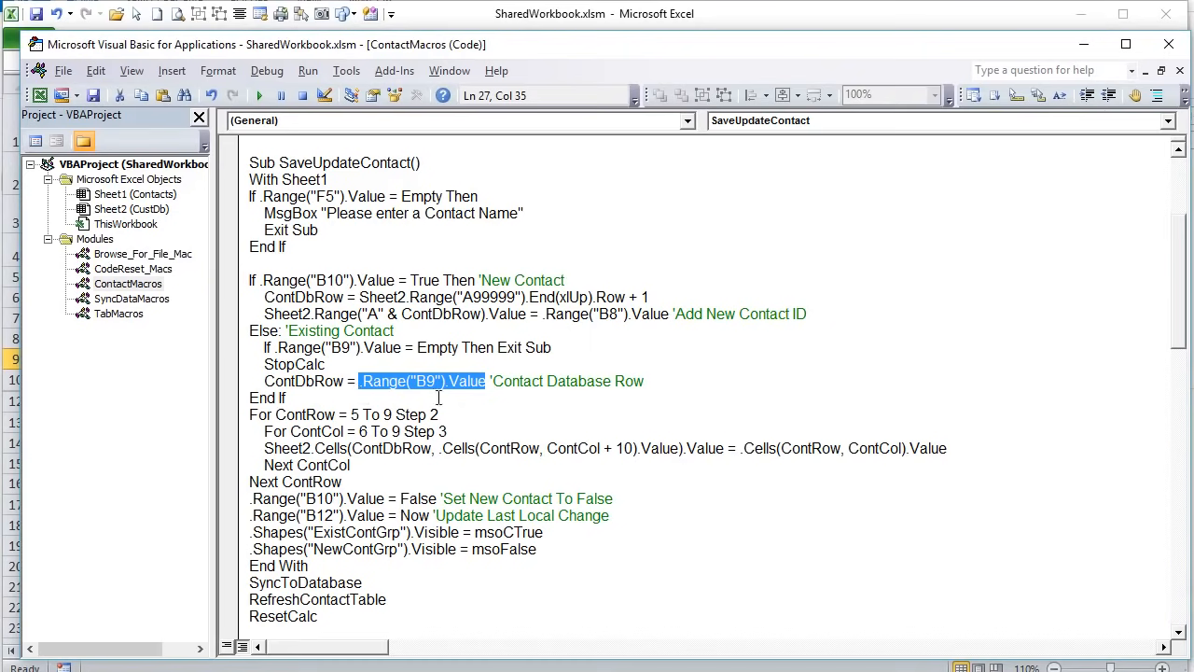
- Indent the Sheet2.Cells line one level inside the field-copy loop, then return to Contacts
left_click_drag(299, 397, 177, 289)
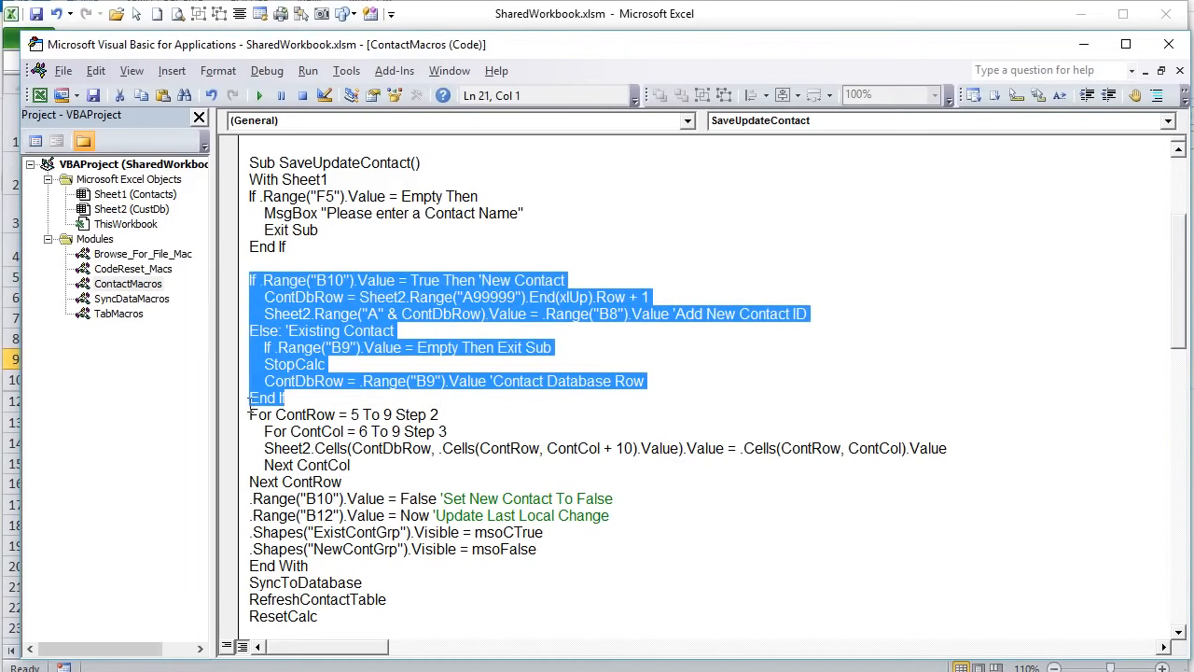
left_click_drag(249, 414, 362, 569)
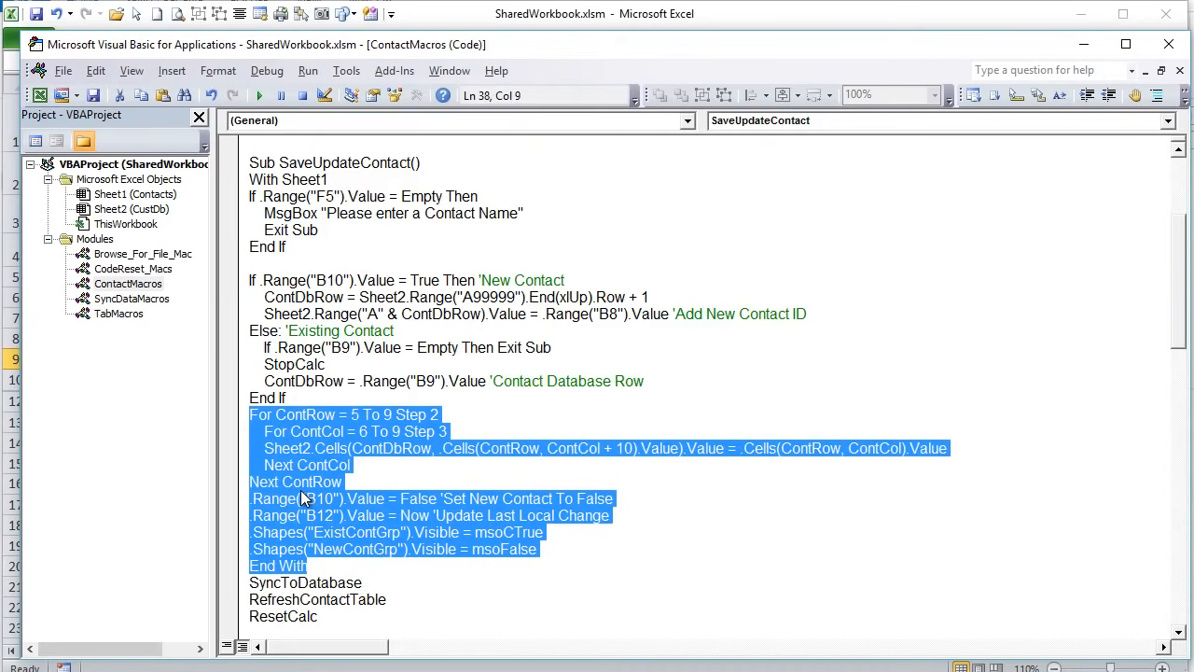
left_click(397, 532)
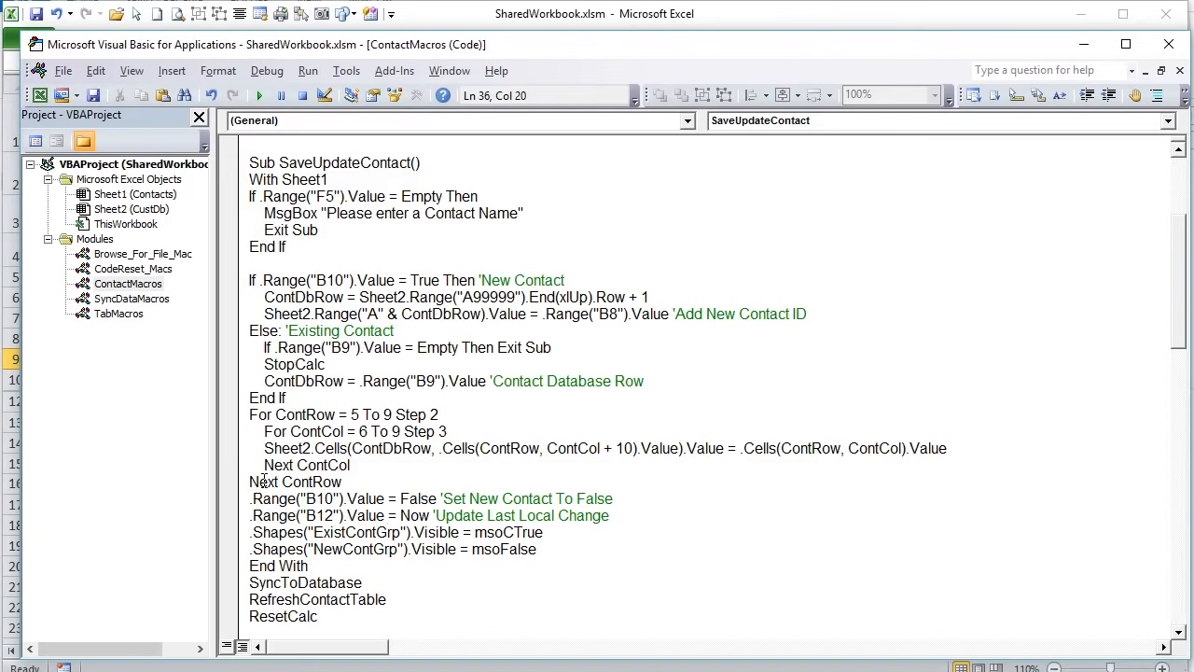
left_click(260, 450)
key("Tab")
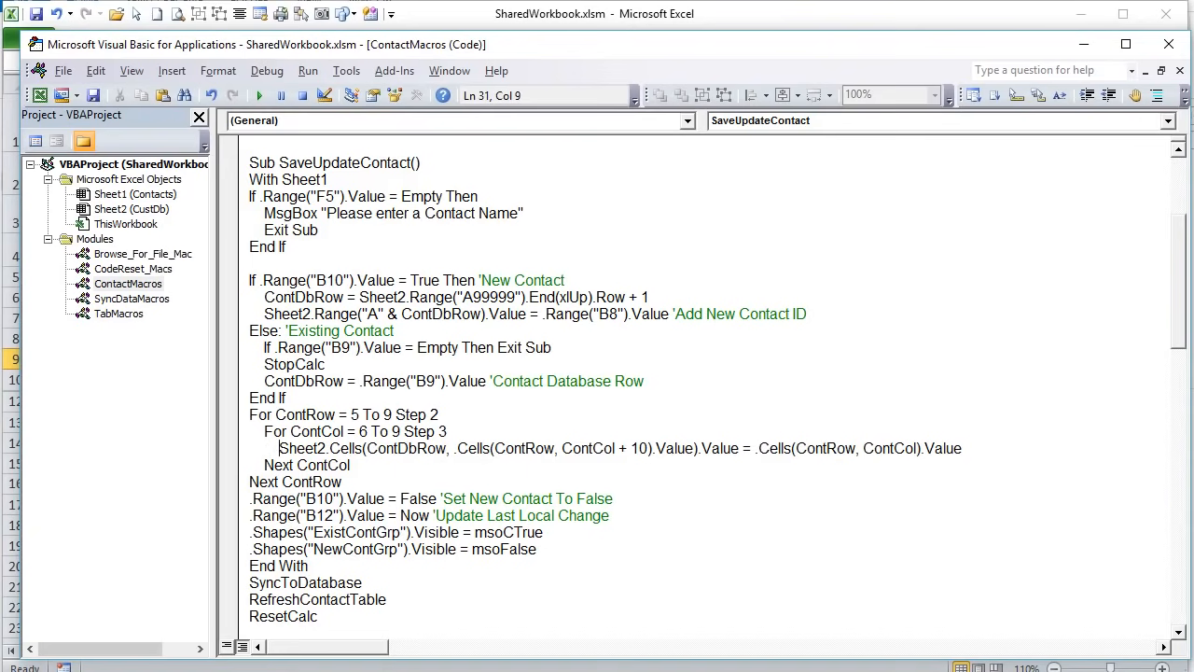
key("alt+F11")
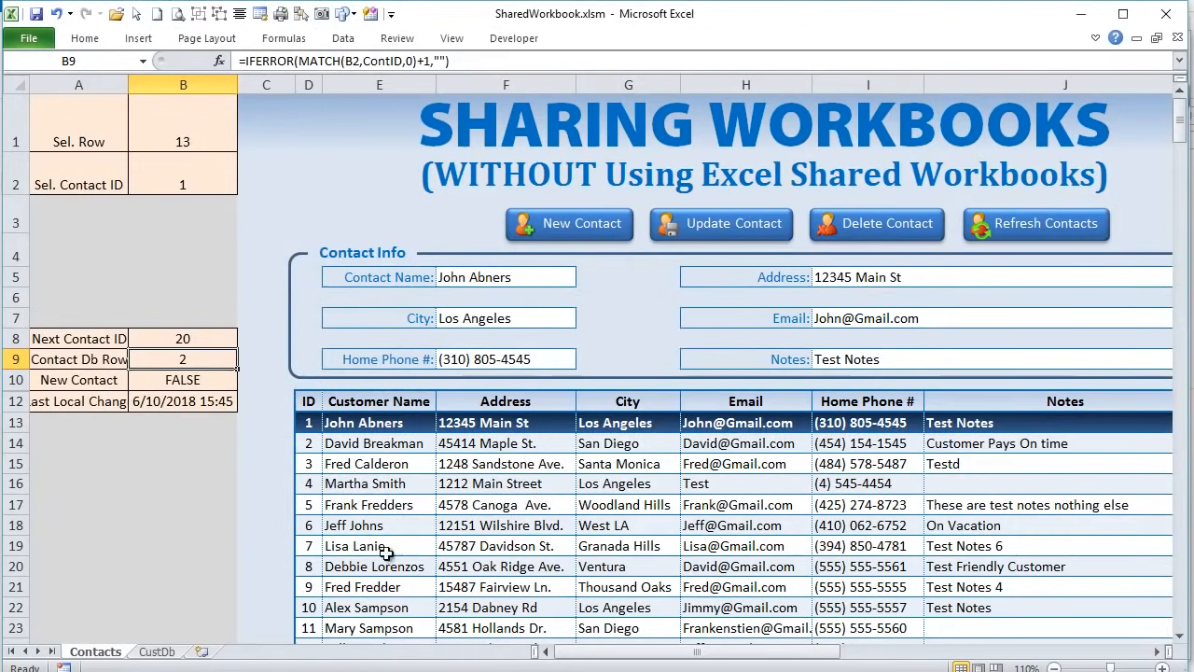
- On the CustDb sheet, look over the ID, Customer Name and Address columns
left_click(145, 655)
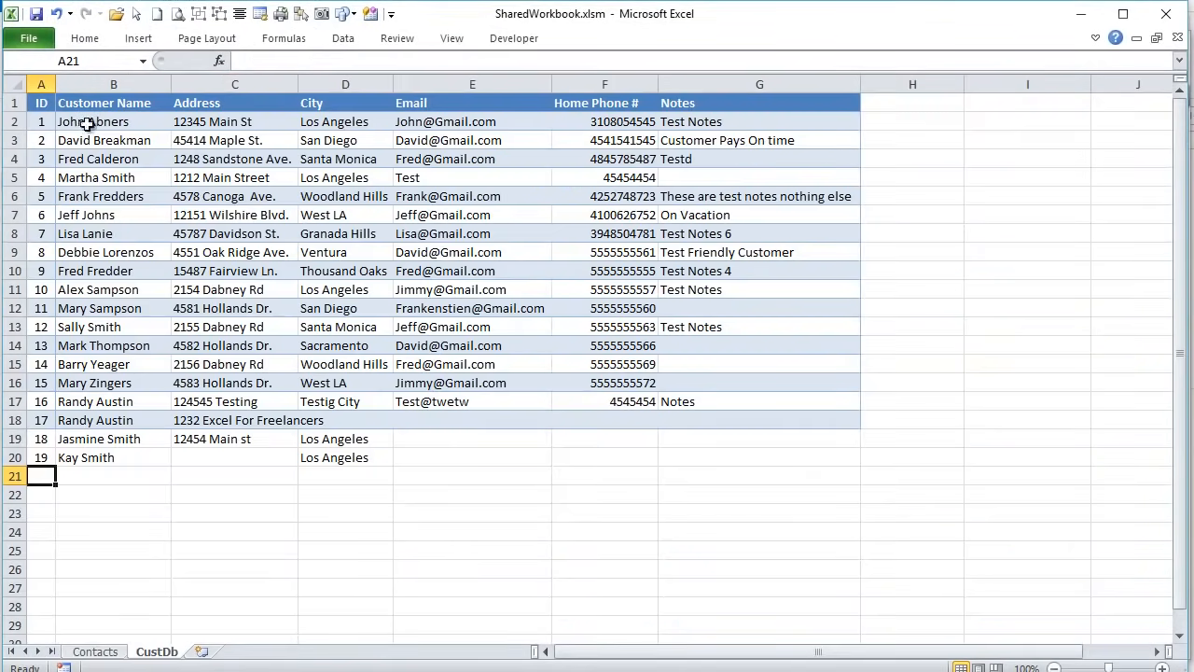
left_click(39, 84)
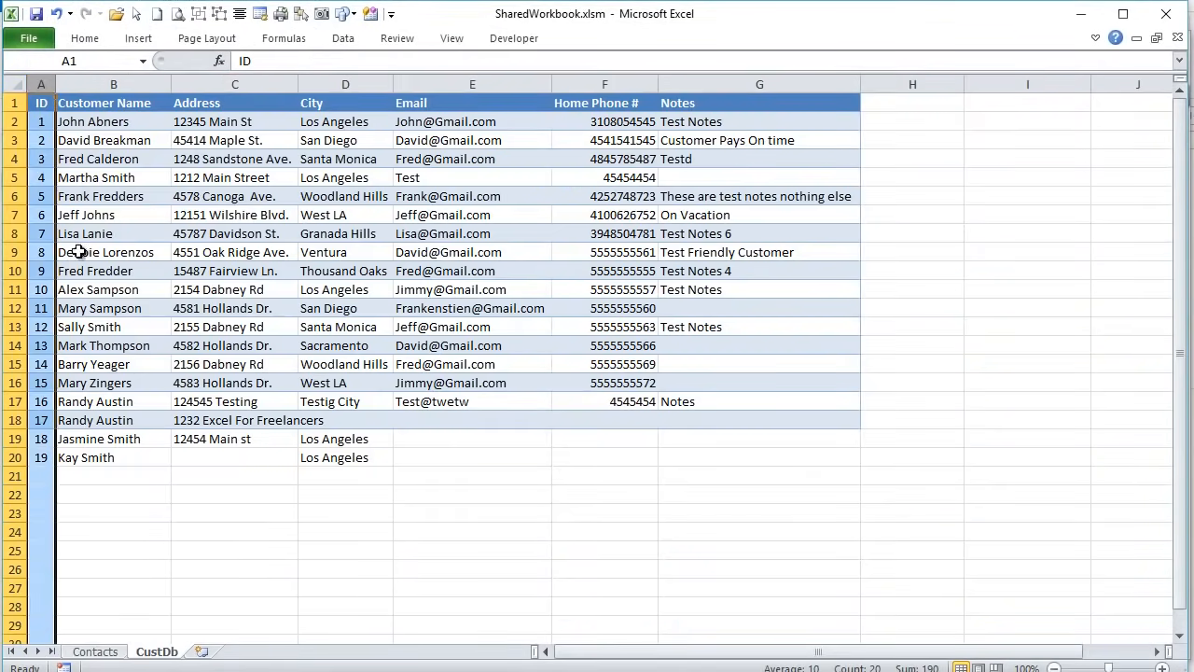
left_click(114, 85)
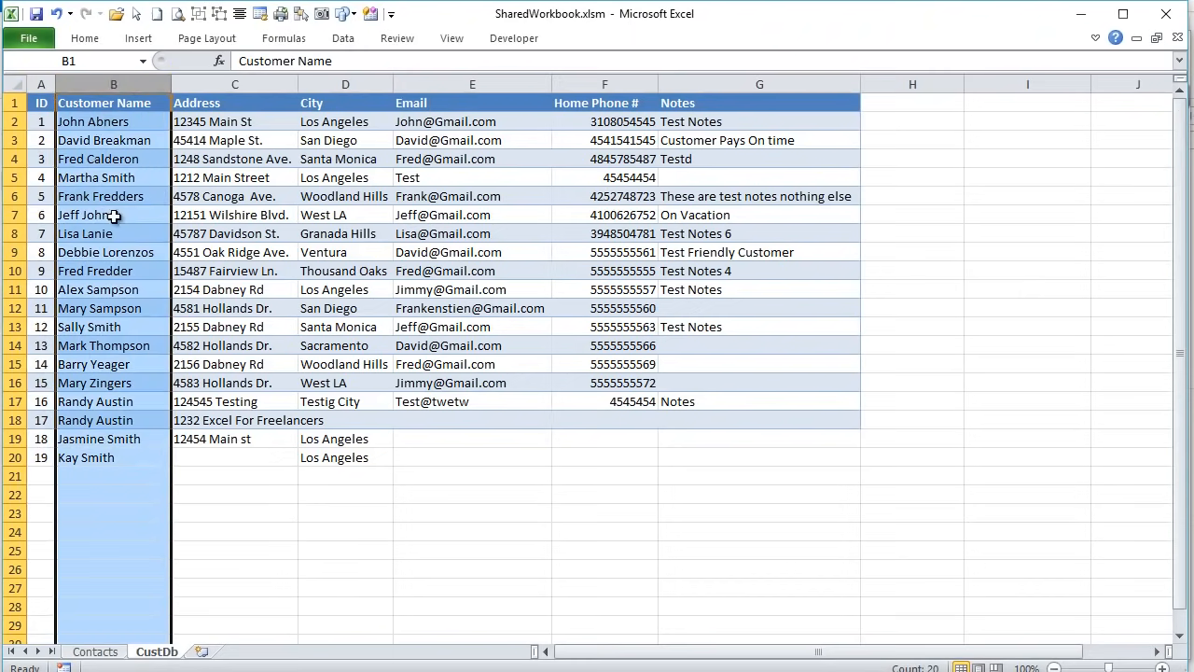
left_click(241, 82)
- Centre the text of the CustDb header row A1:G1
left_click_drag(47, 102, 688, 104)
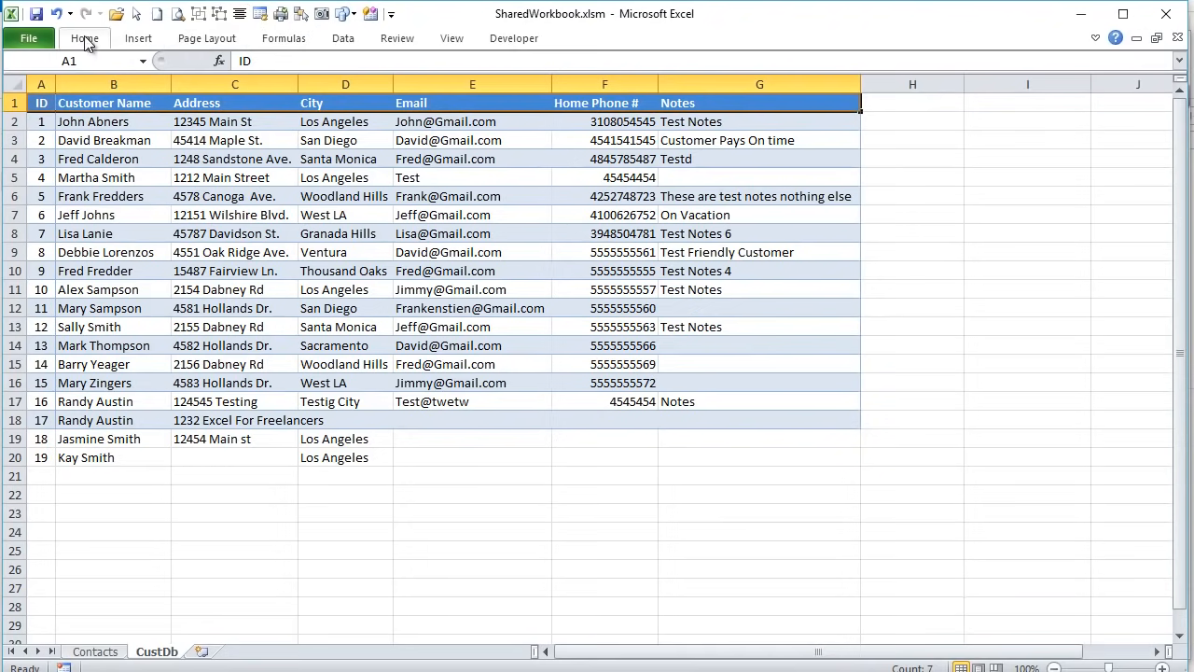
left_click(84, 38)
left_click(372, 97)
left_click(79, 37)
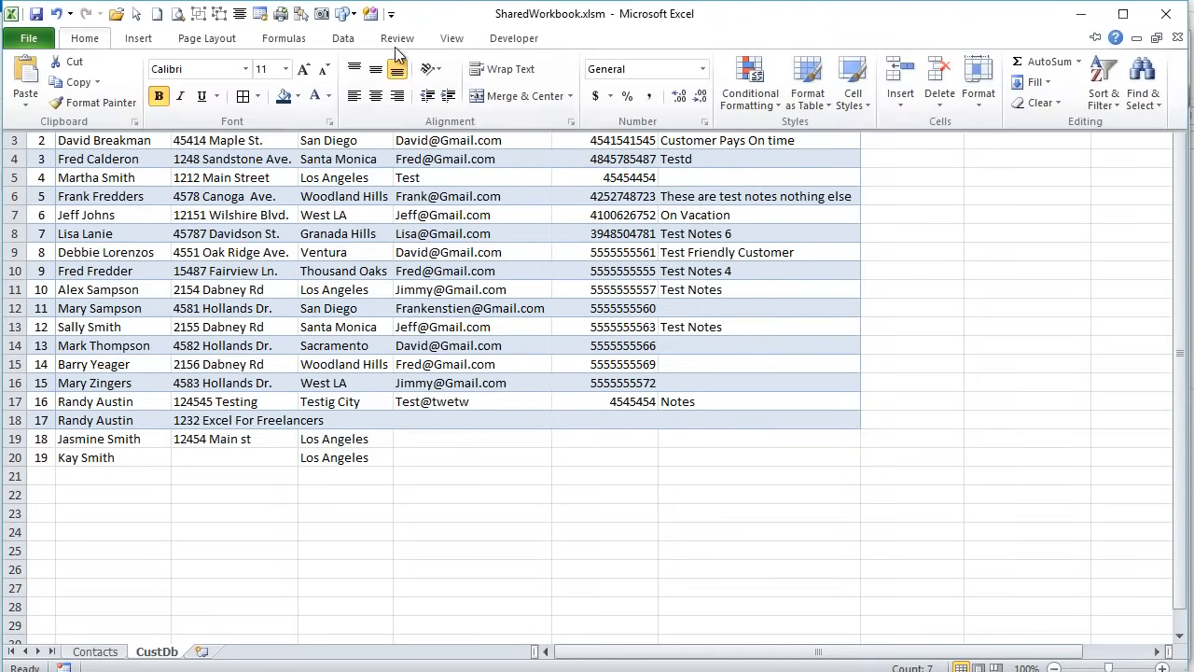
left_click(375, 96)
left_click(375, 220)
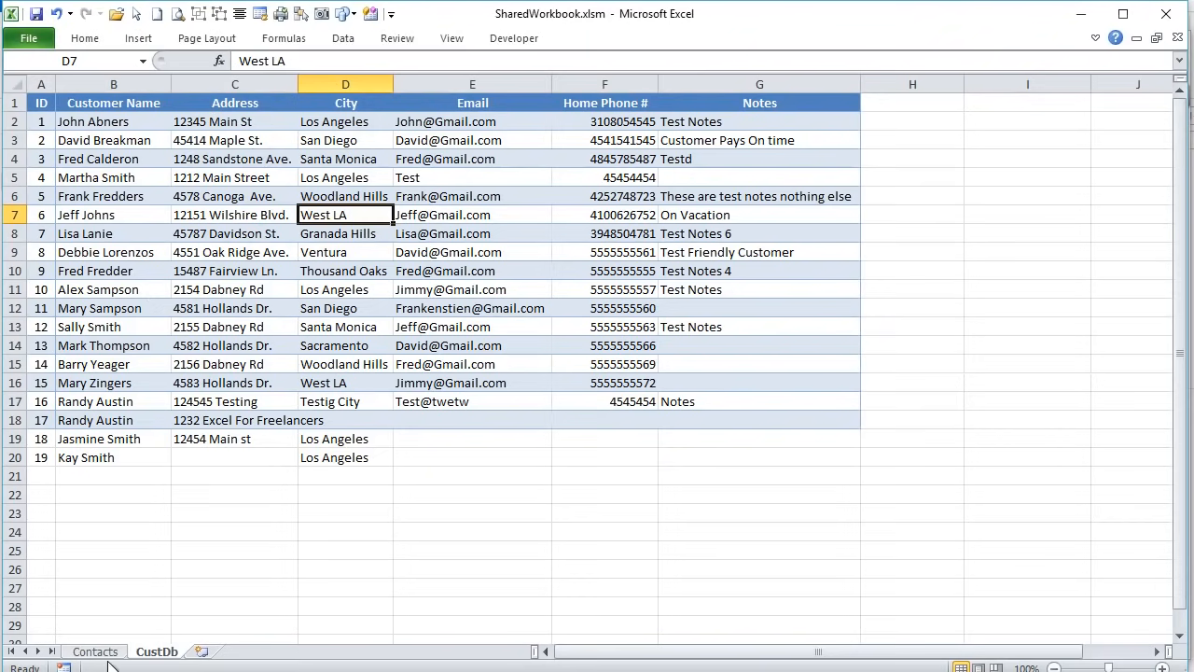
- Recheck the Customer Name and Address columns, then return to the Contacts sheet
left_click(109, 85)
left_click(186, 84)
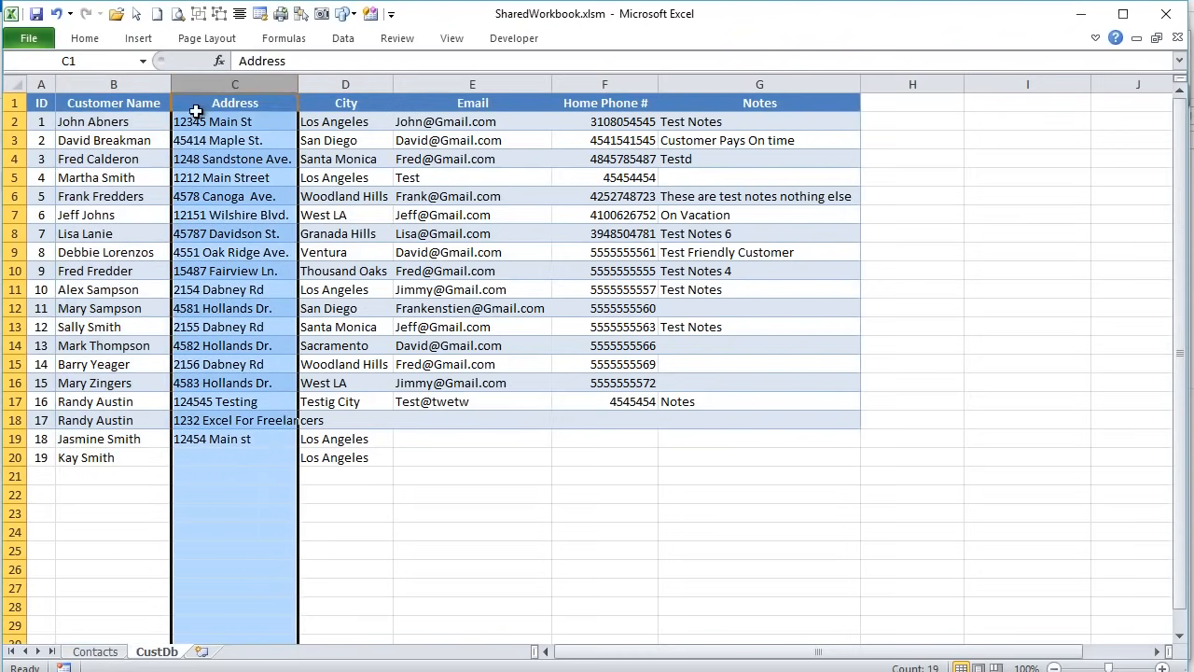
left_click(93, 651)
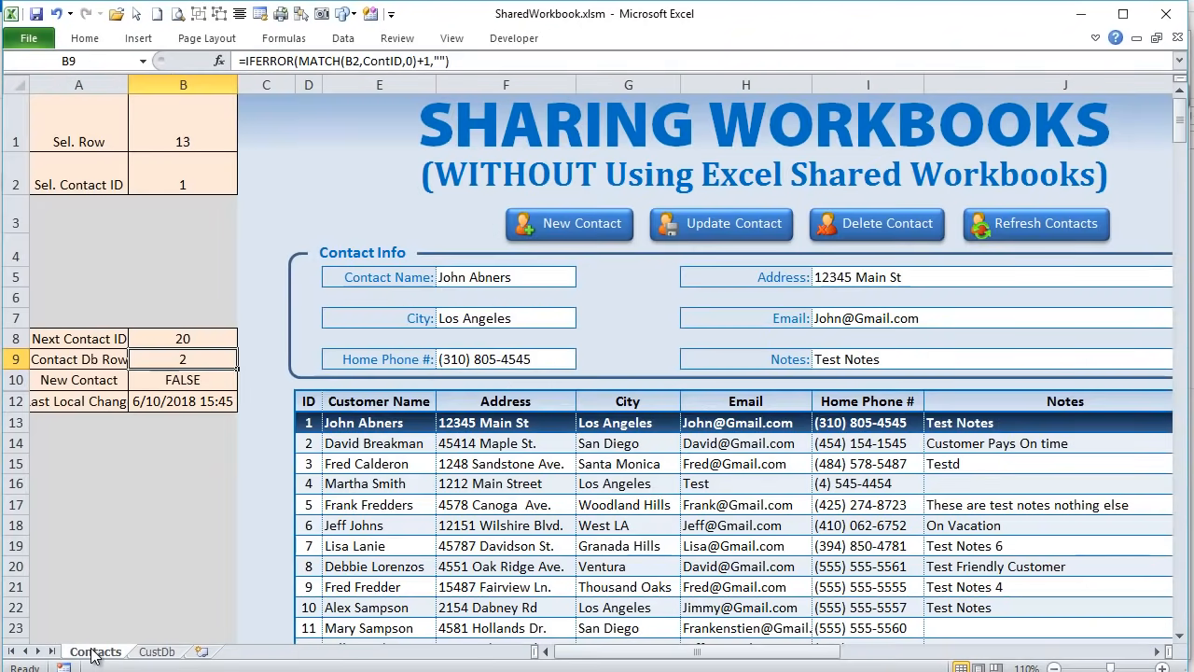
- Compare the Contact Name and Address fields with their mapping values 2 and 3
left_click(478, 276)
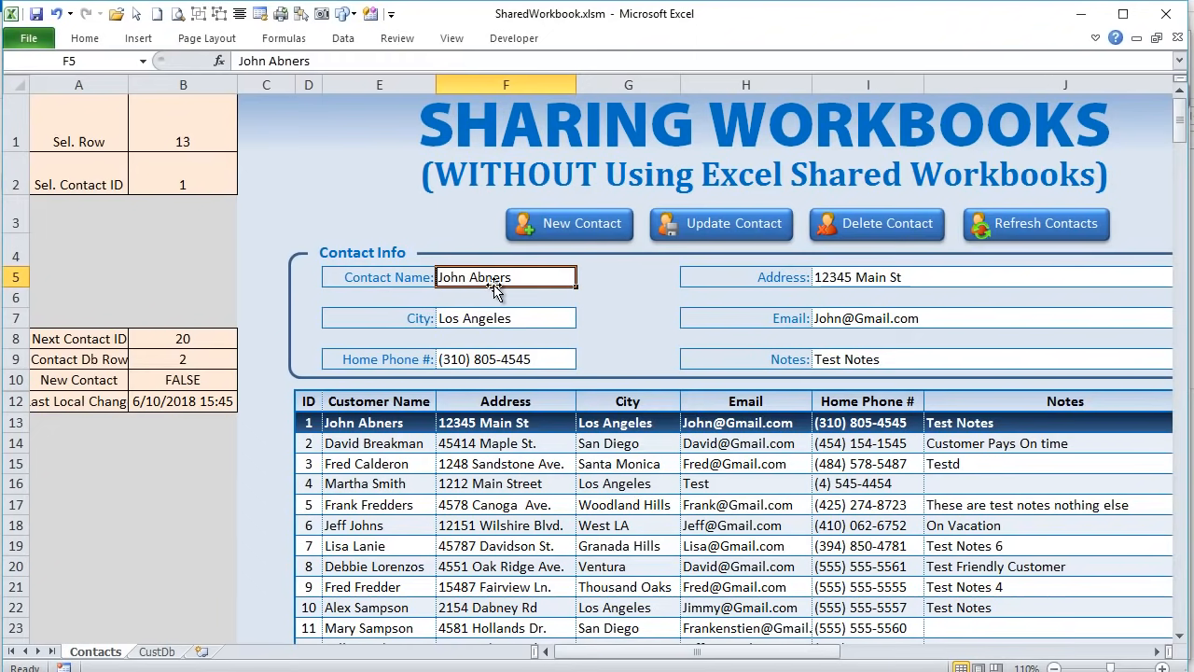
left_click(840, 279)
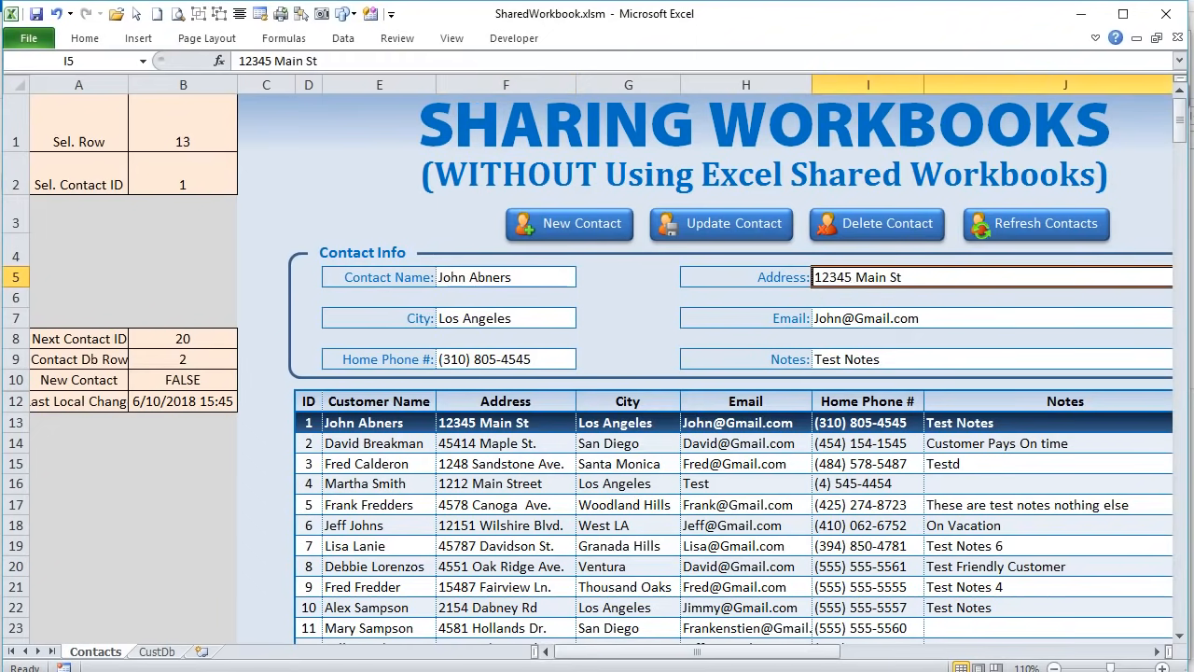
left_click_drag(688, 648, 921, 664)
left_click(734, 245)
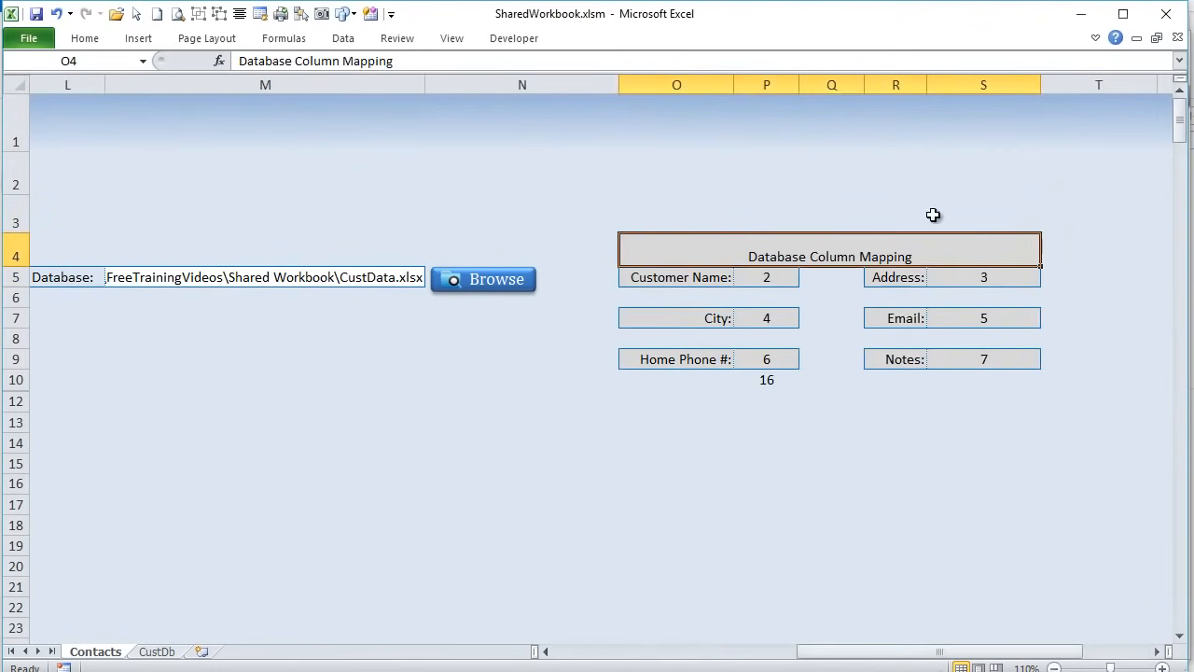
left_click(773, 276)
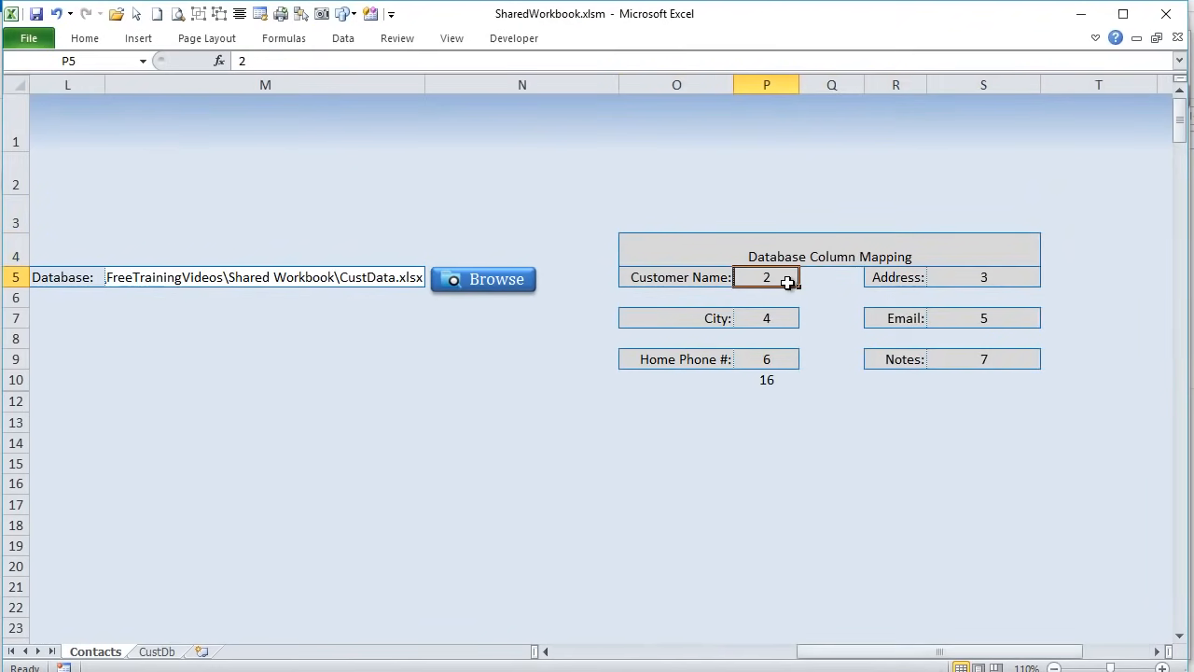
left_click(979, 277)
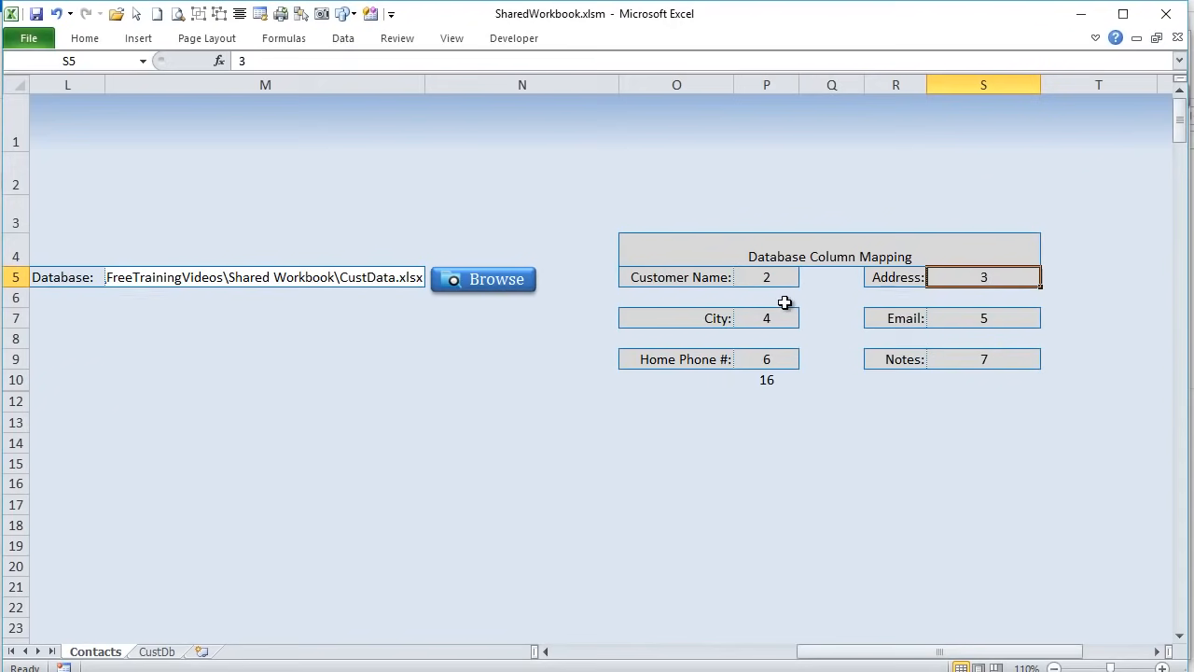
left_click_drag(886, 653, 677, 656)
- Enter =COLUMN() in F6 below Contact Name, showing 6
left_click(425, 277)
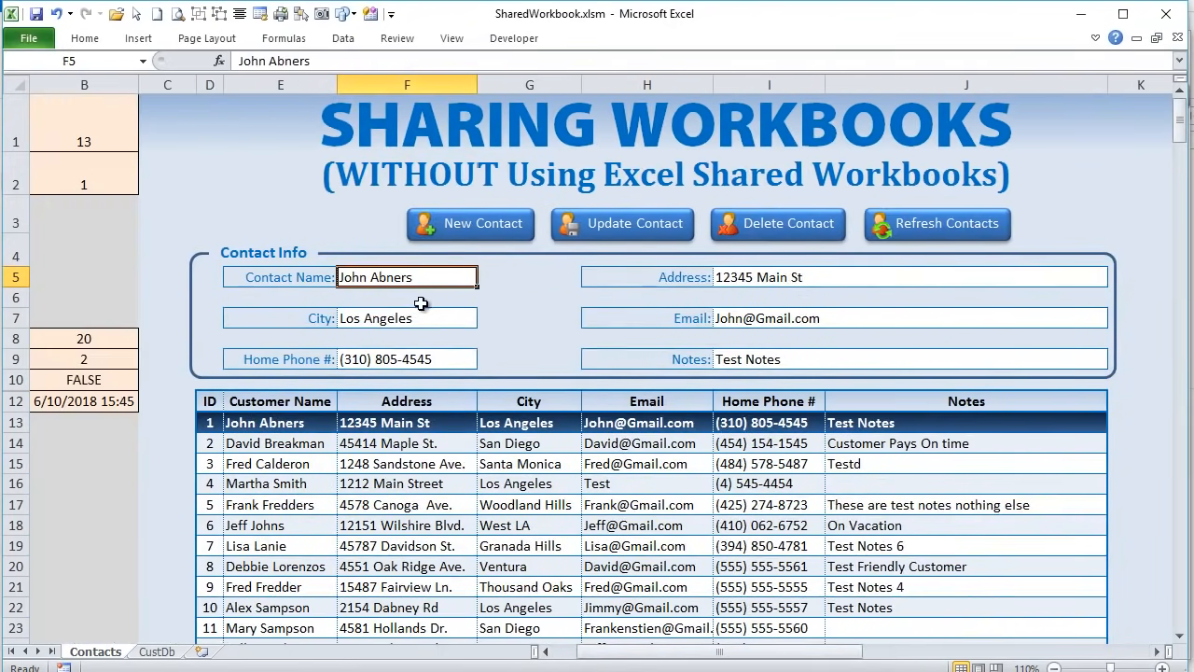
left_click(453, 295)
type("=cp")
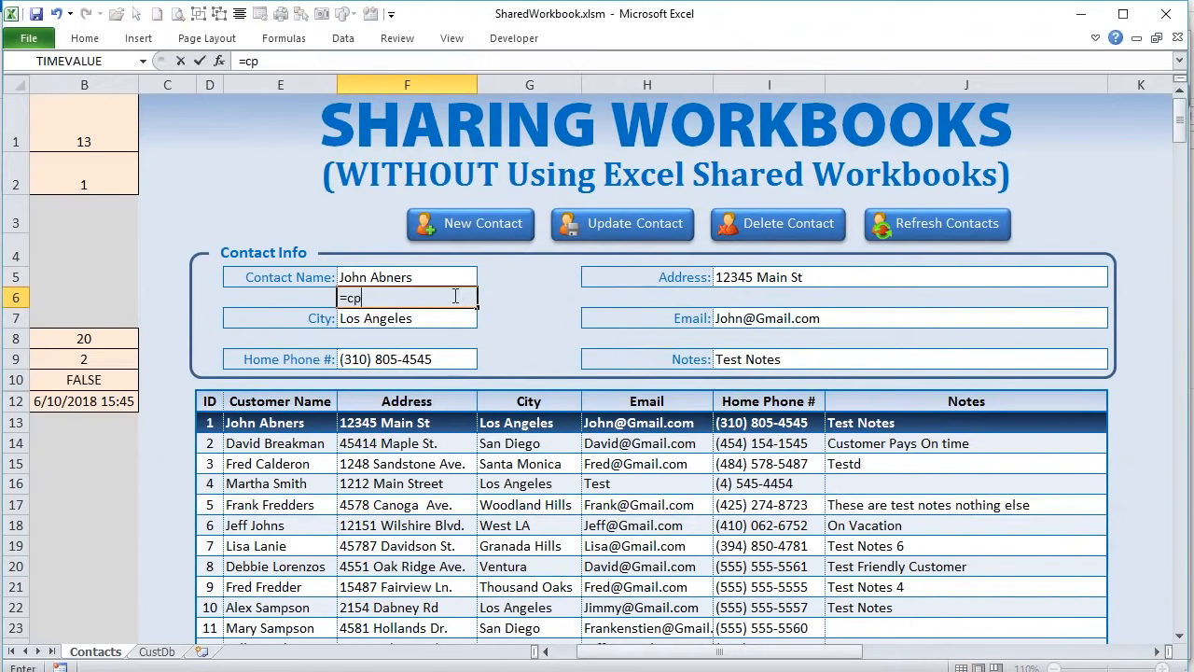
key("BackSpace")
type("ol")
key("Tab")
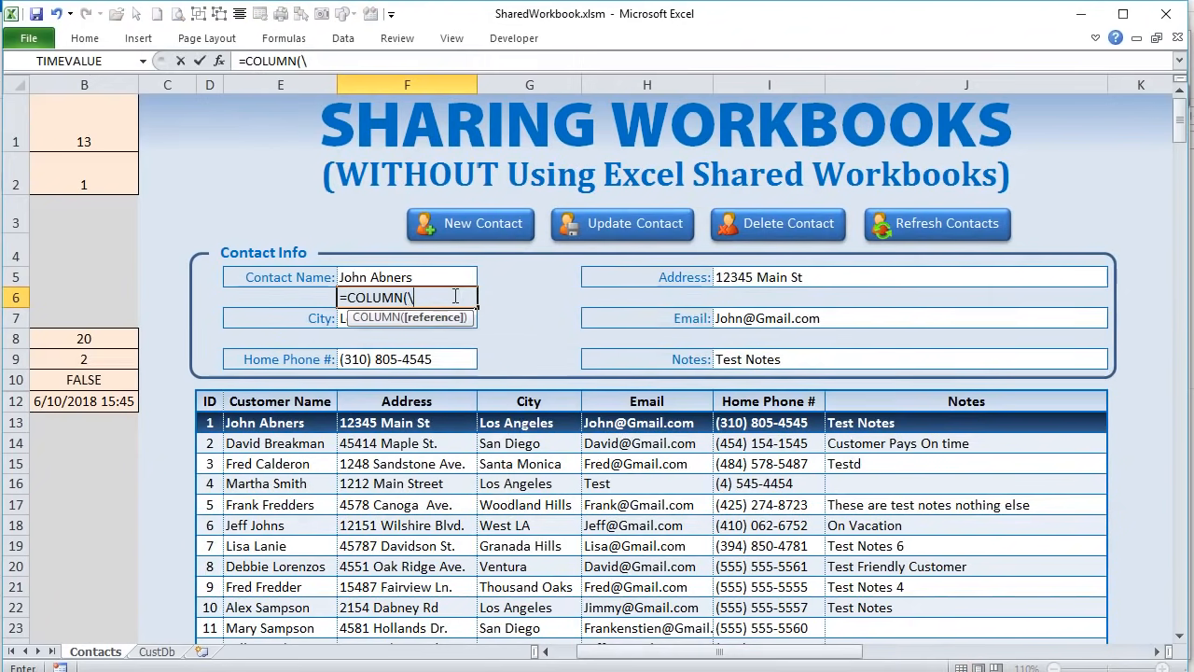
key("Up")
left_click(453, 295)
- Enter =COLUMN() in P6 below the Customer Name mapping value, showing 16
left_click_drag(632, 653, 846, 667)
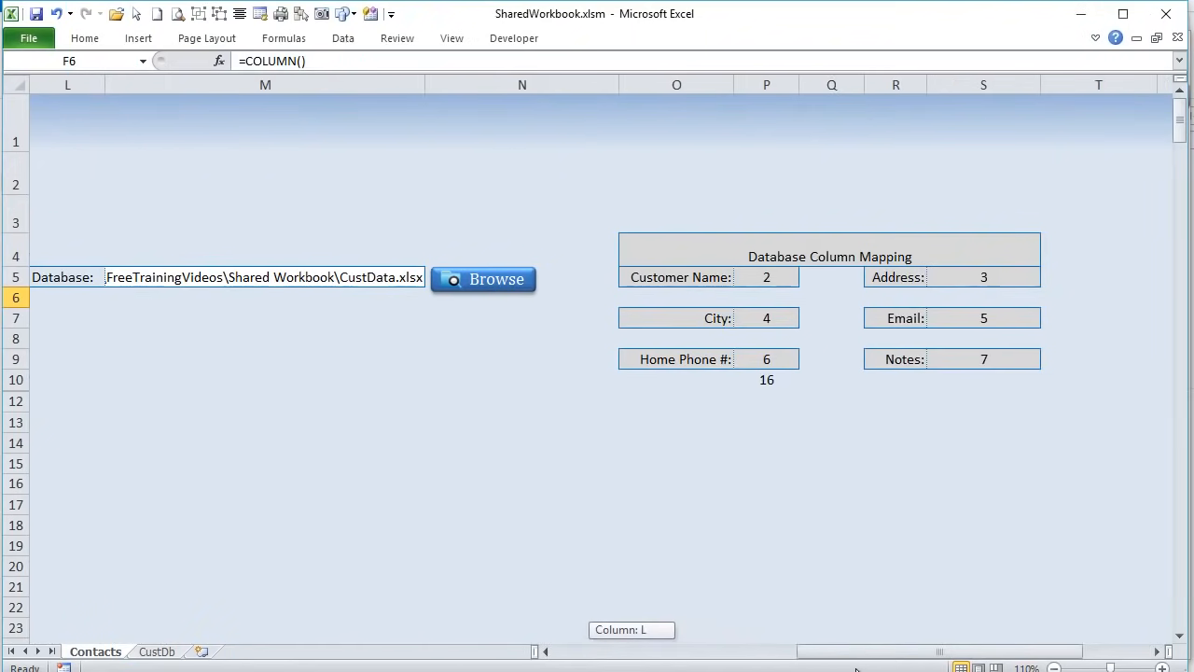
left_click(765, 298)
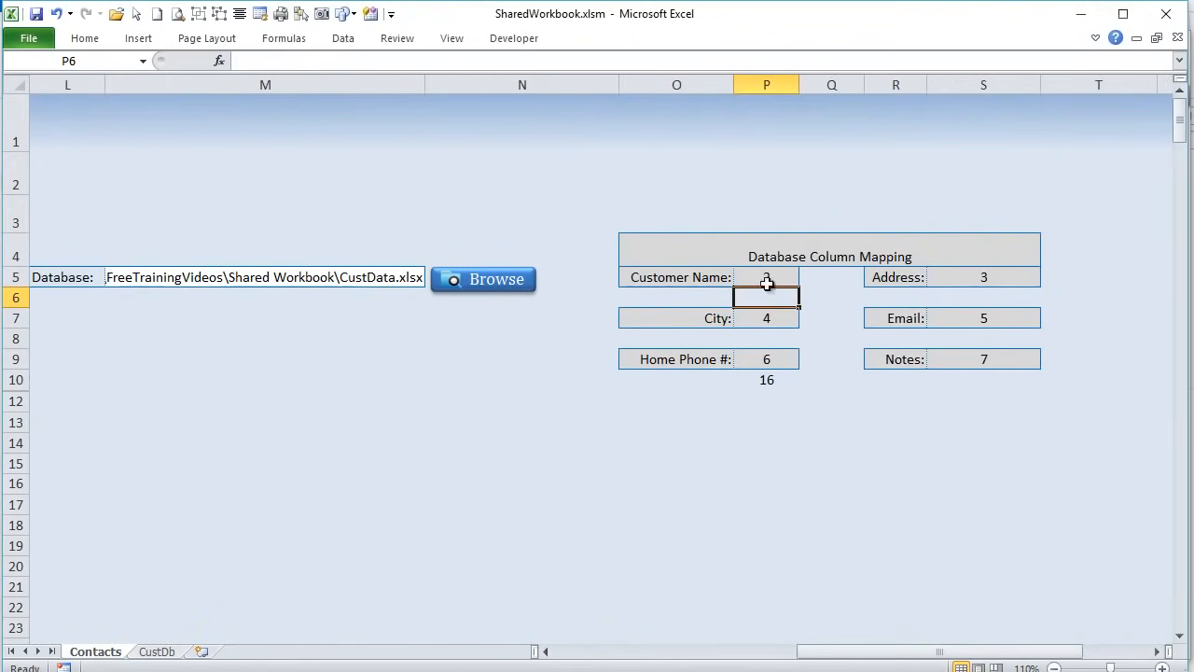
left_click(769, 276)
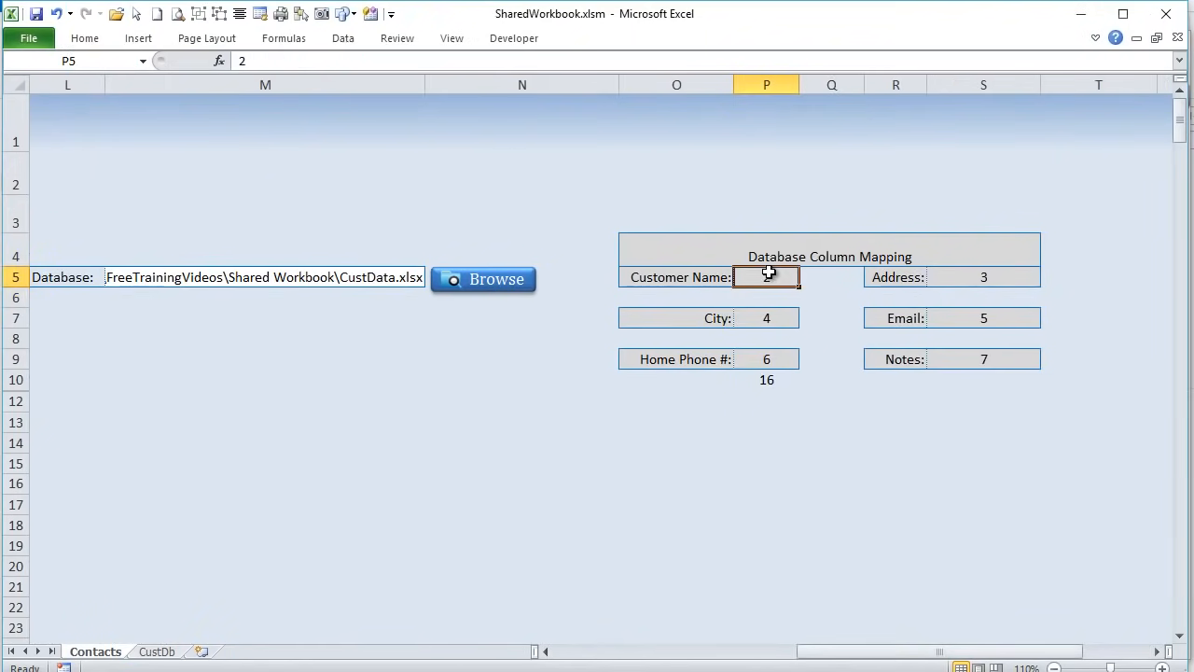
left_click(776, 297)
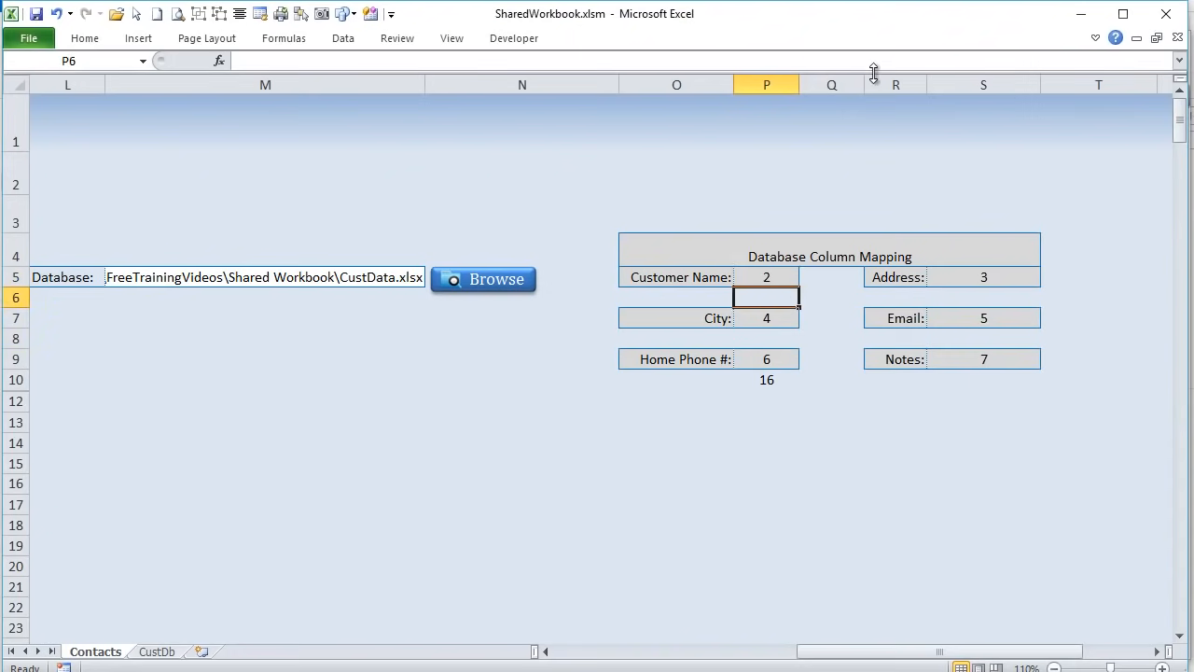
type("=colu")
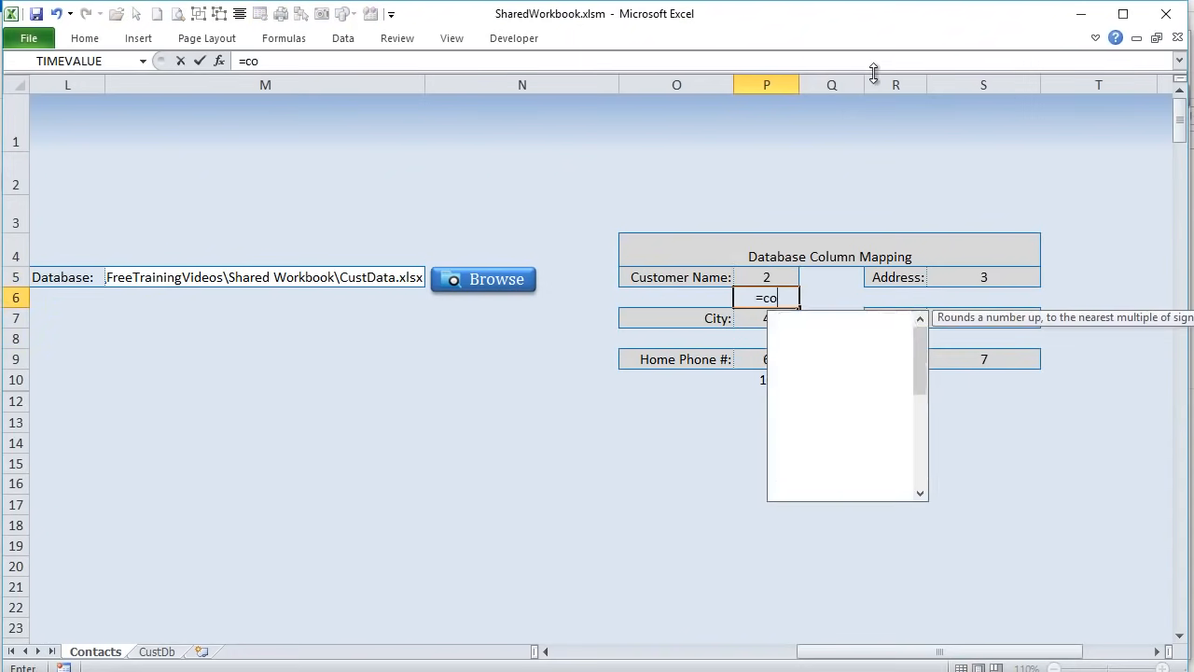
key("Tab")
type(")")
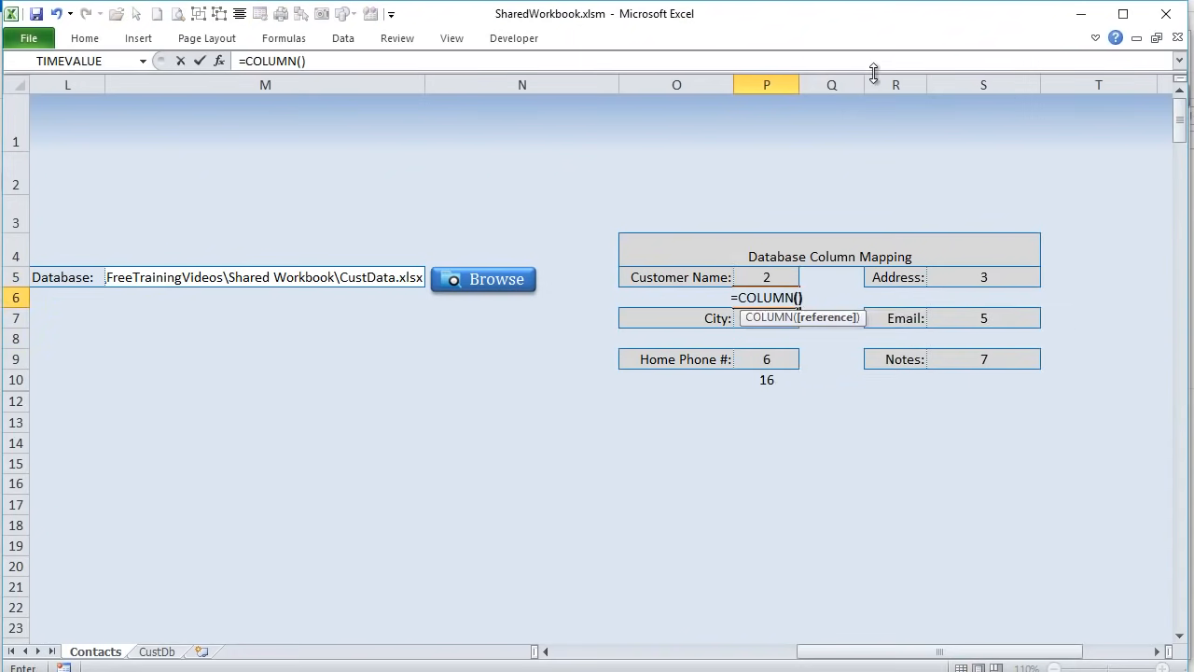
key("Return")
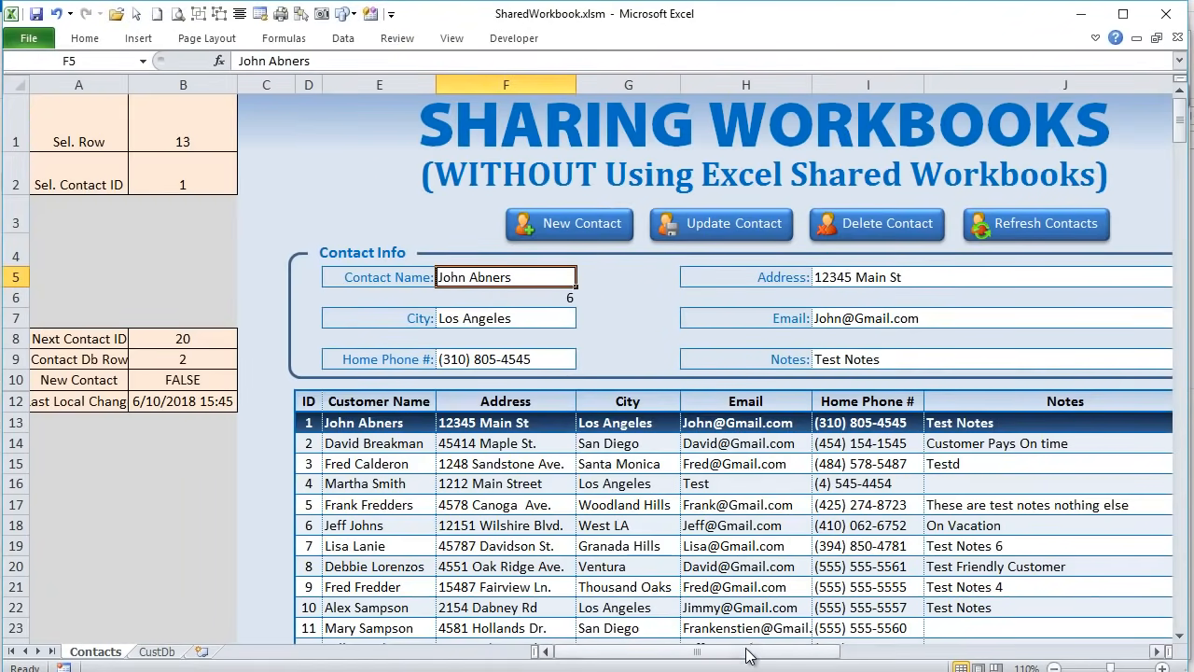
- Check the Customer Name, Address, City, Email, Notes and Home Phone mapping values
left_click_drag(755, 653, 942, 644)
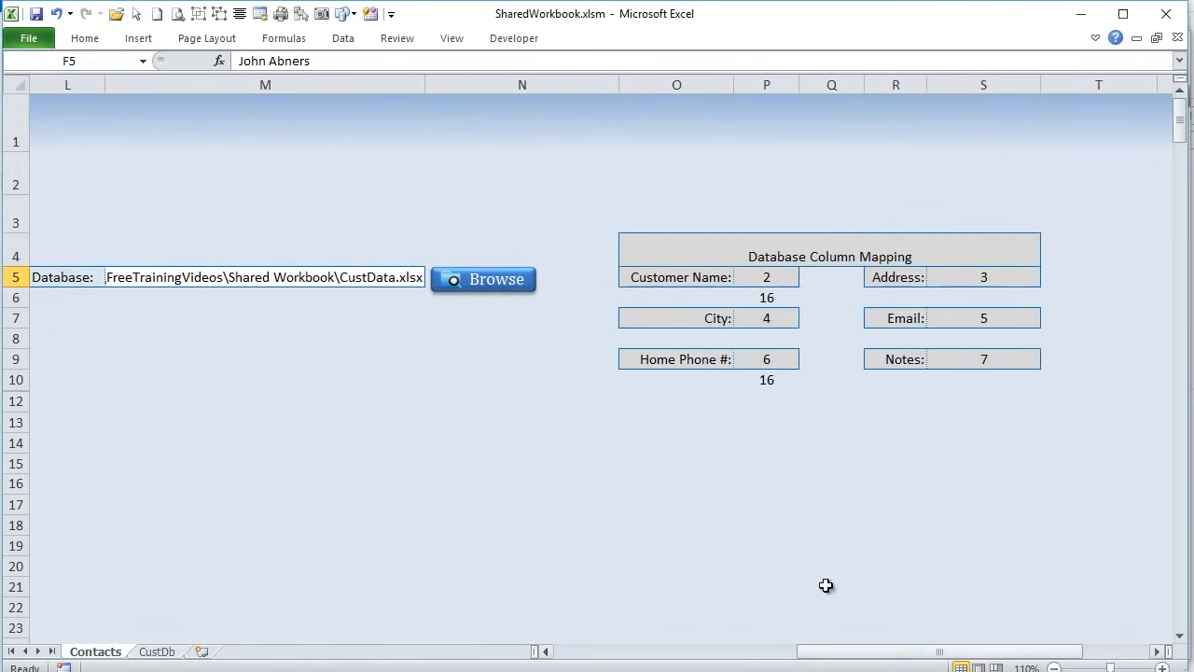
left_click_drag(855, 653, 597, 653)
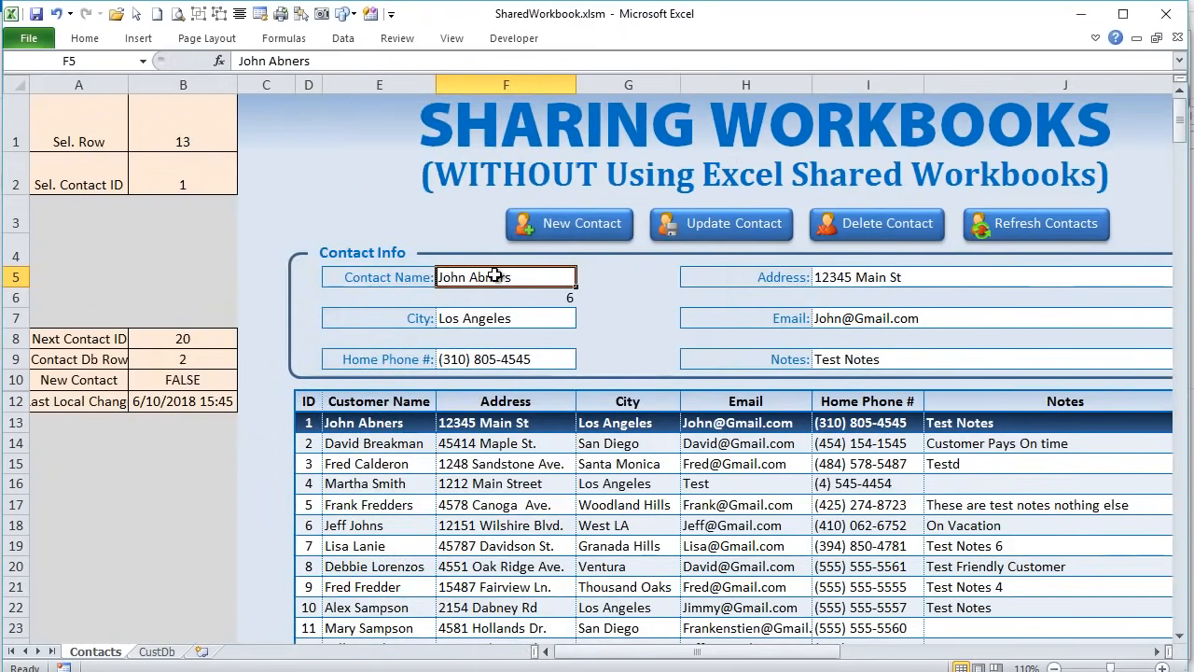
left_click_drag(737, 653, 995, 659)
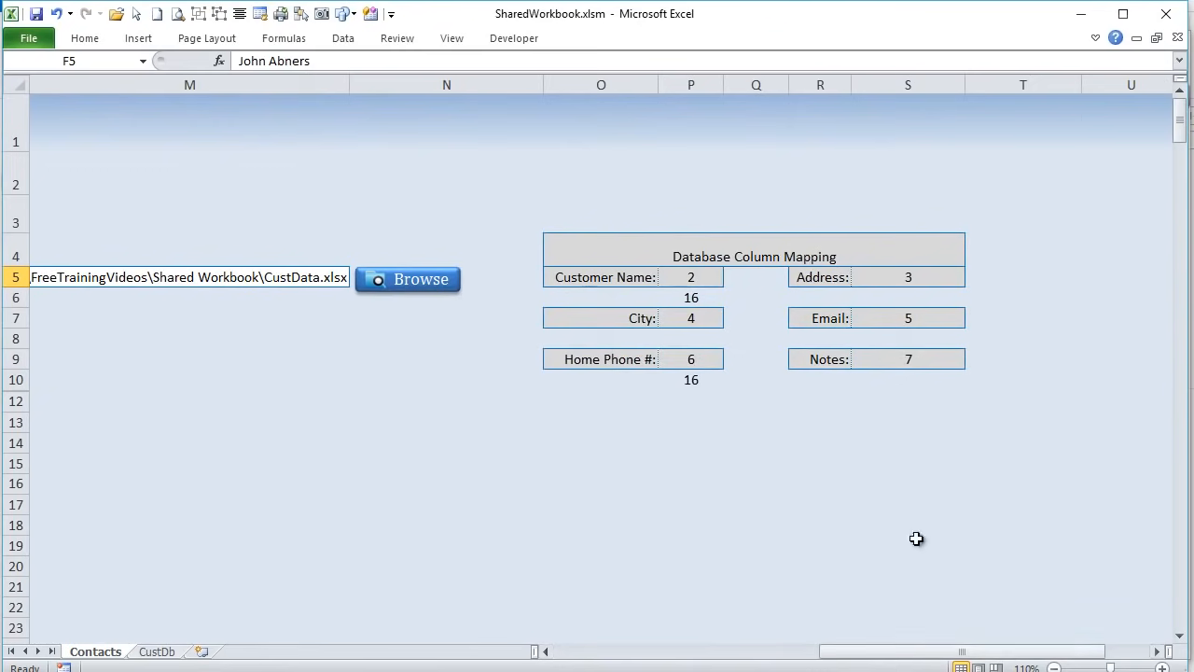
left_click(696, 275)
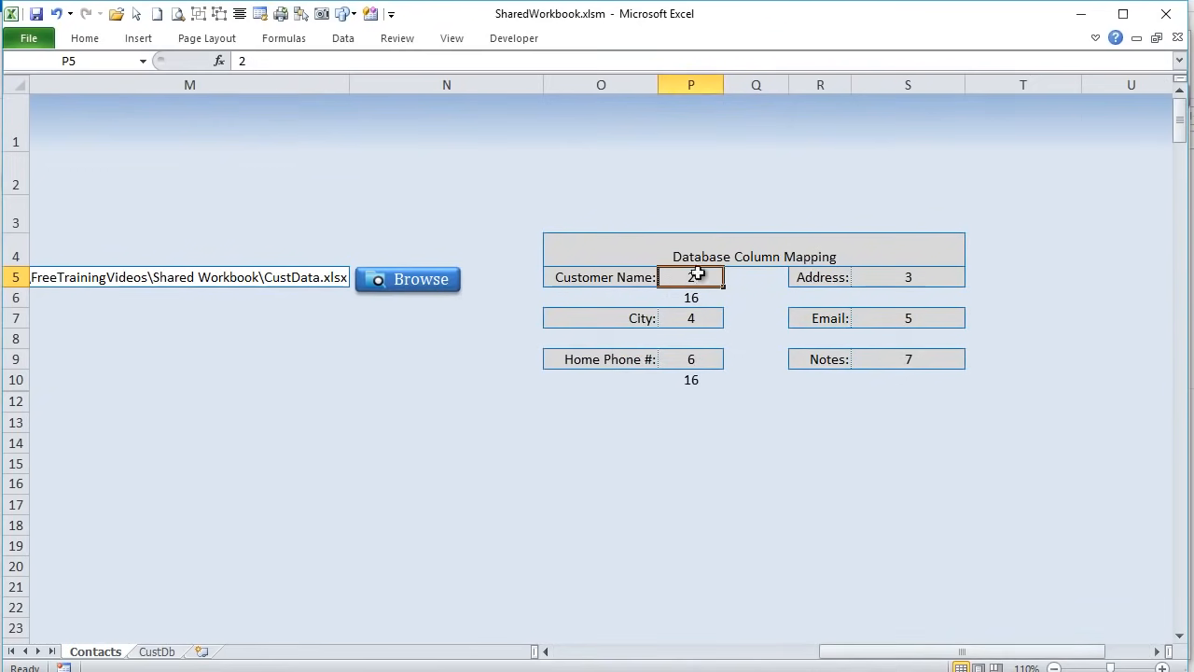
left_click(877, 276)
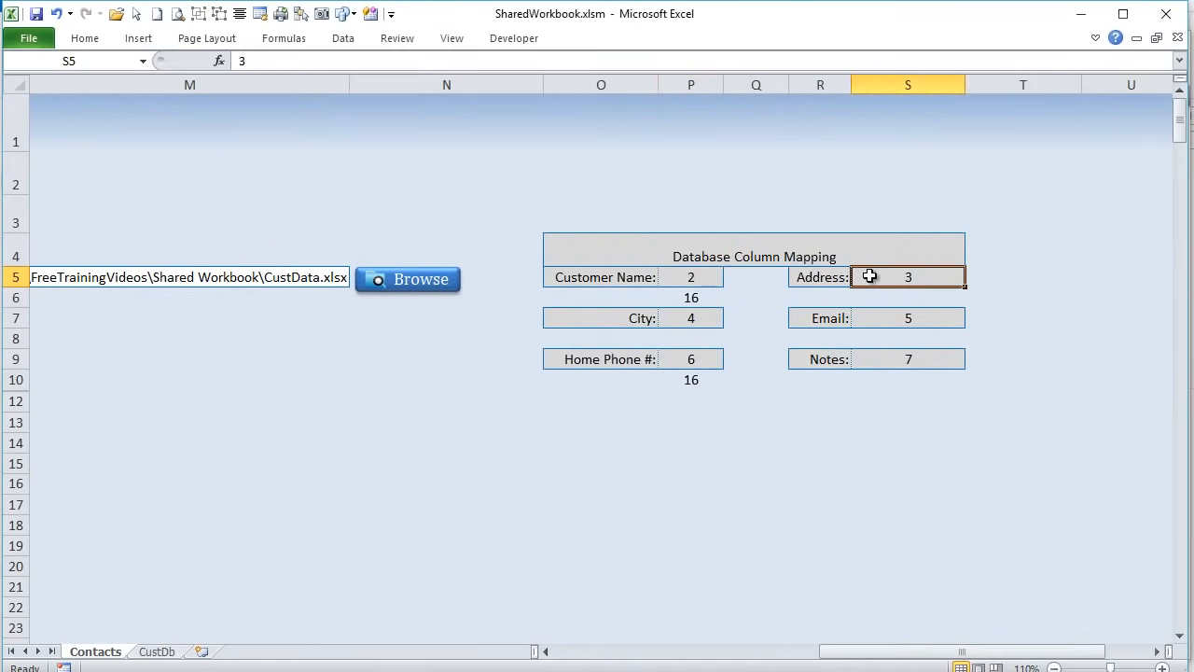
left_click(699, 315)
left_click(926, 324)
left_click(920, 360)
left_click(695, 359)
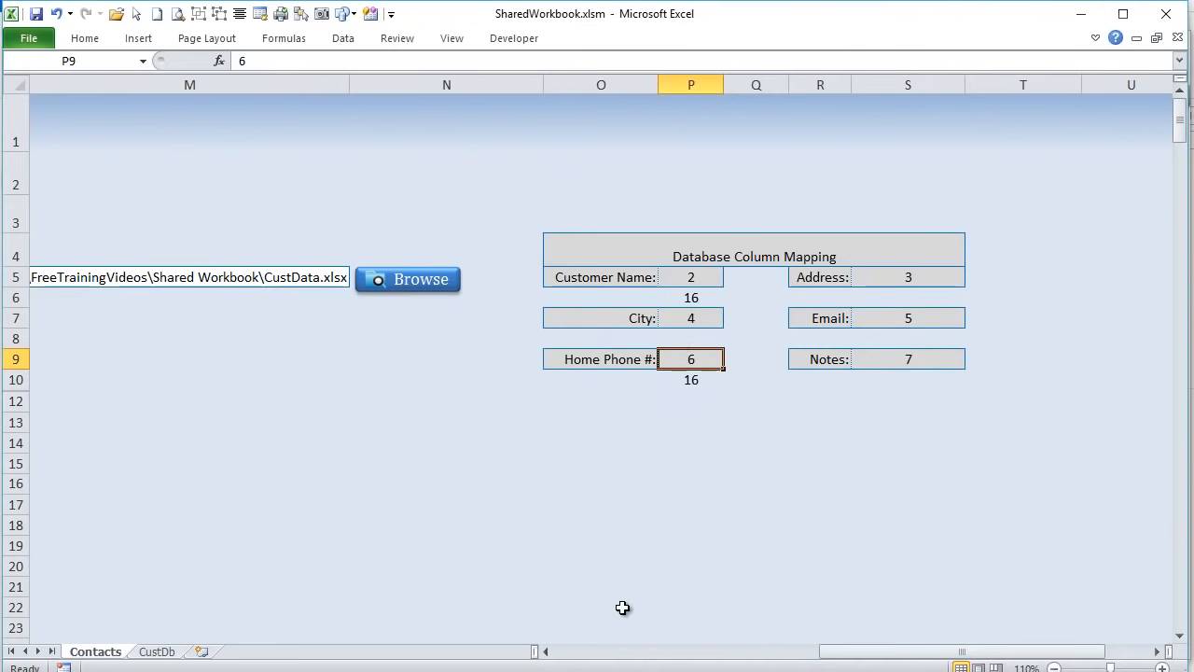
left_click_drag(658, 254, 919, 368)
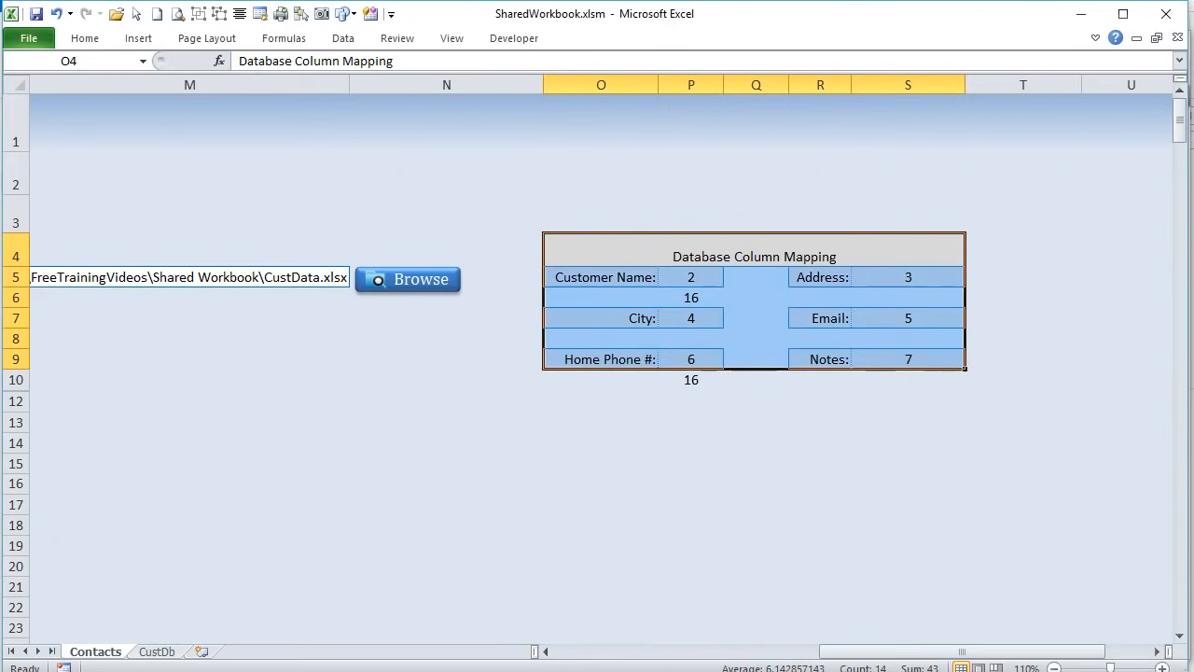
left_click_drag(926, 651, 681, 652)
- Recheck F6's COLUMN formula and the empty cells along row 6 beside the form
left_click(399, 275)
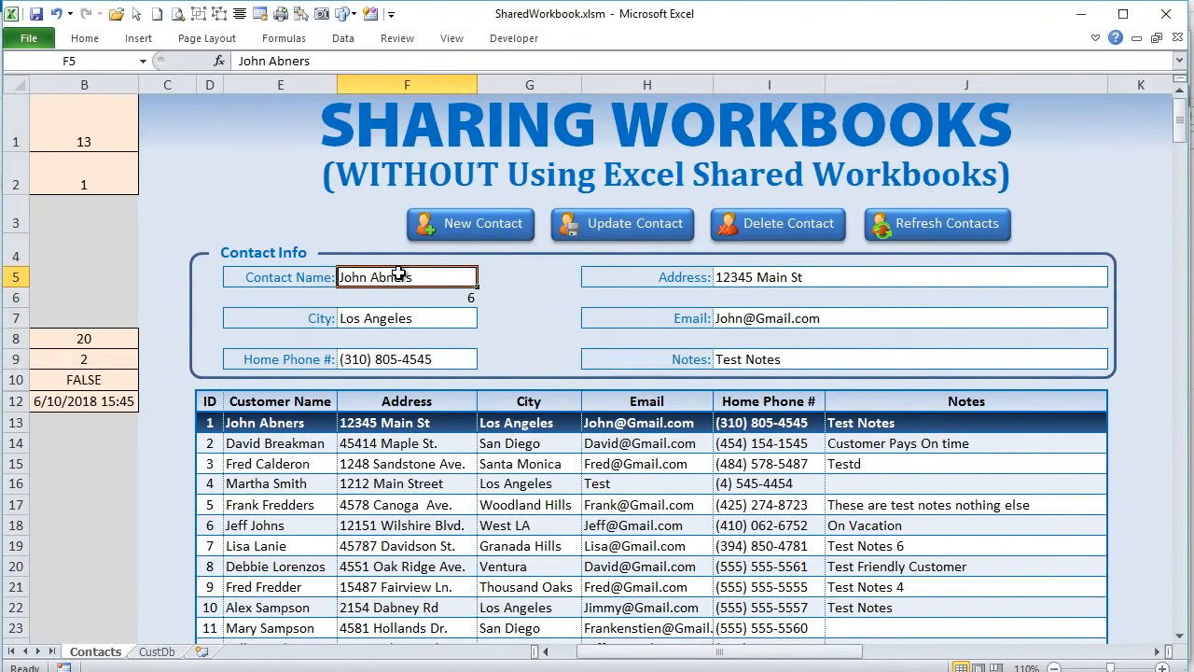
left_click(519, 296)
left_click(641, 301)
left_click(721, 299)
left_click(435, 294)
left_click(775, 309)
- Review the Contact Name, City and Home Phone fields and the F5:J9 form area
left_click(416, 280)
left_click(417, 320)
left_click(422, 356)
left_click_drag(421, 273, 914, 348)
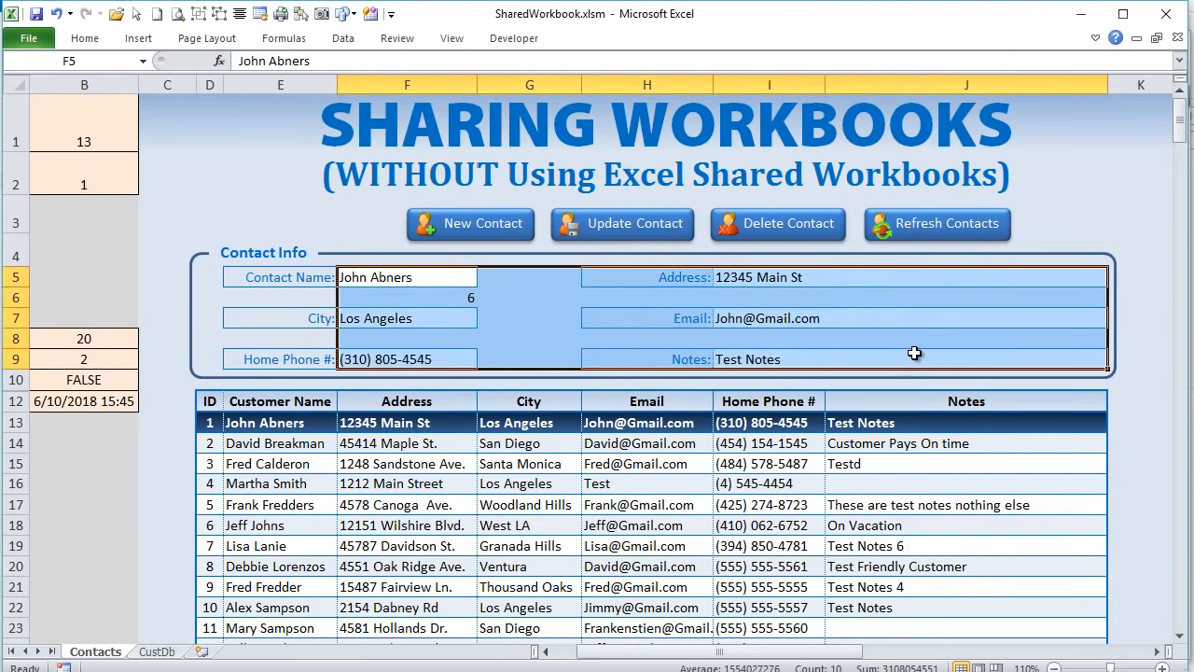
left_click_drag(837, 647, 1058, 646)
left_click(781, 275)
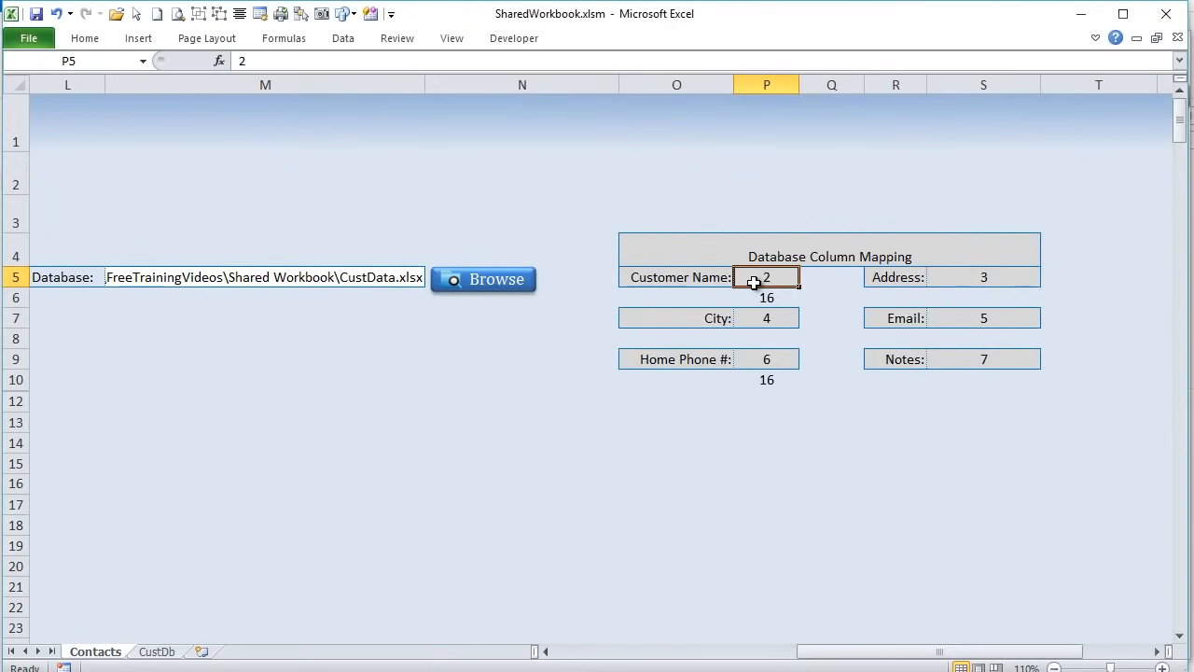
left_click_drag(900, 652, 583, 658)
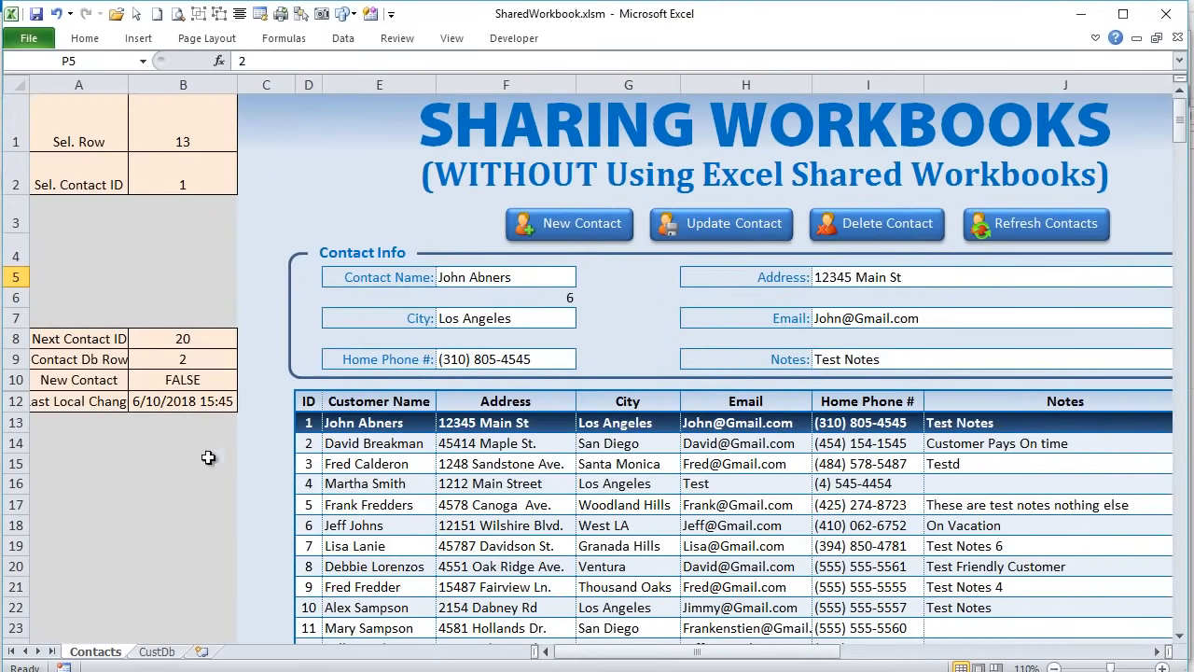
- Clear the CustDb column selection, return to Contacts and inspect B9's formula
left_click(157, 651)
left_click(47, 476)
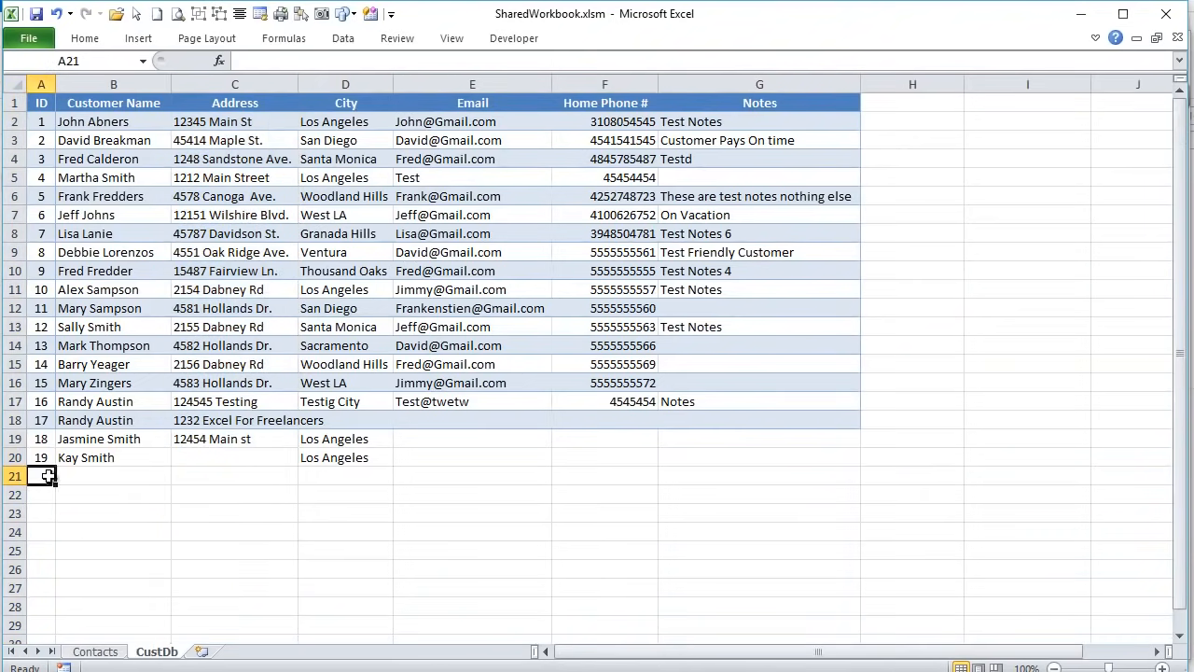
left_click(96, 650)
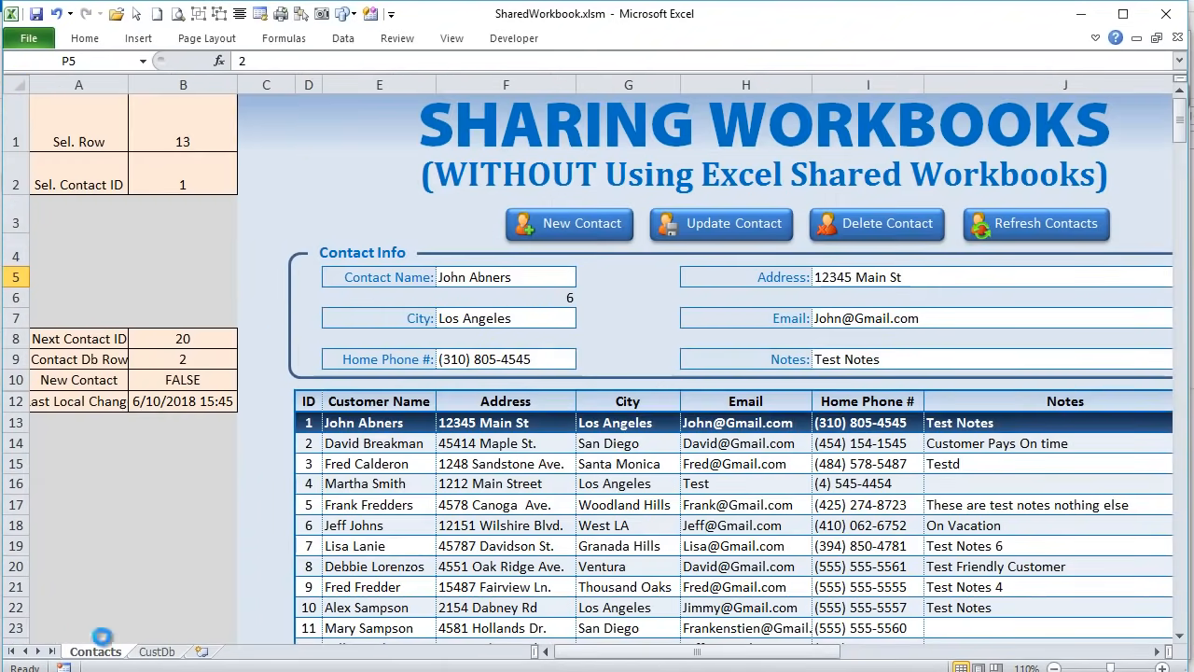
left_click(210, 361)
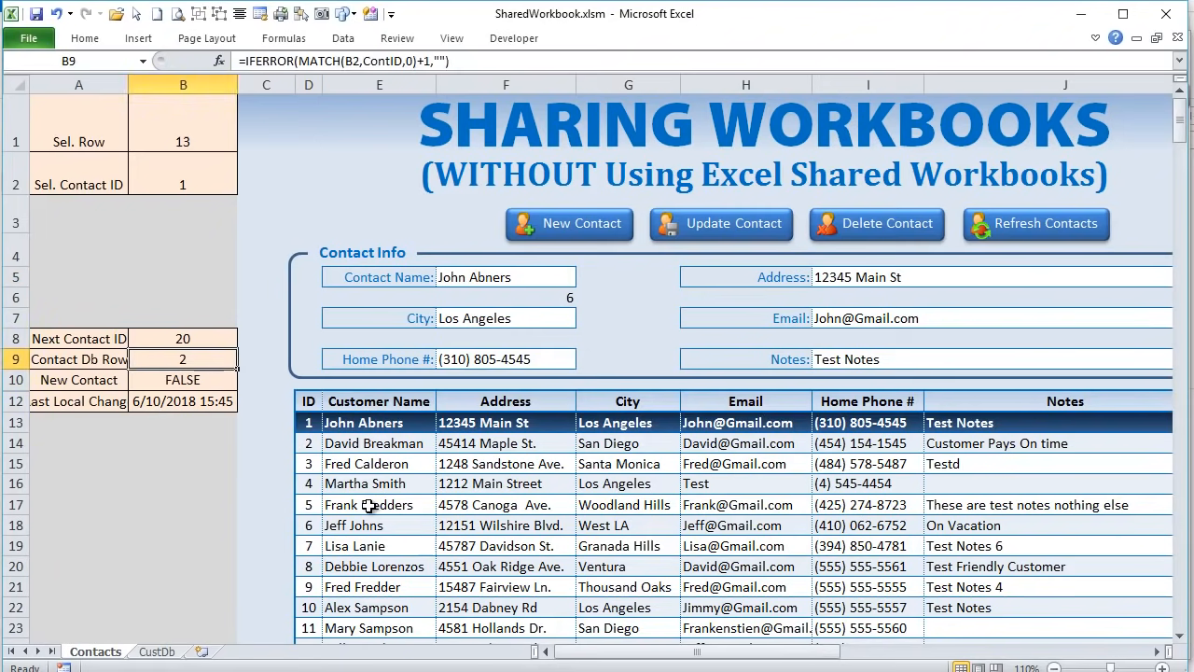
- Scroll back to the form and review the Contact Name, Address, City and Home Phone fields
left_click_drag(653, 653, 908, 651)
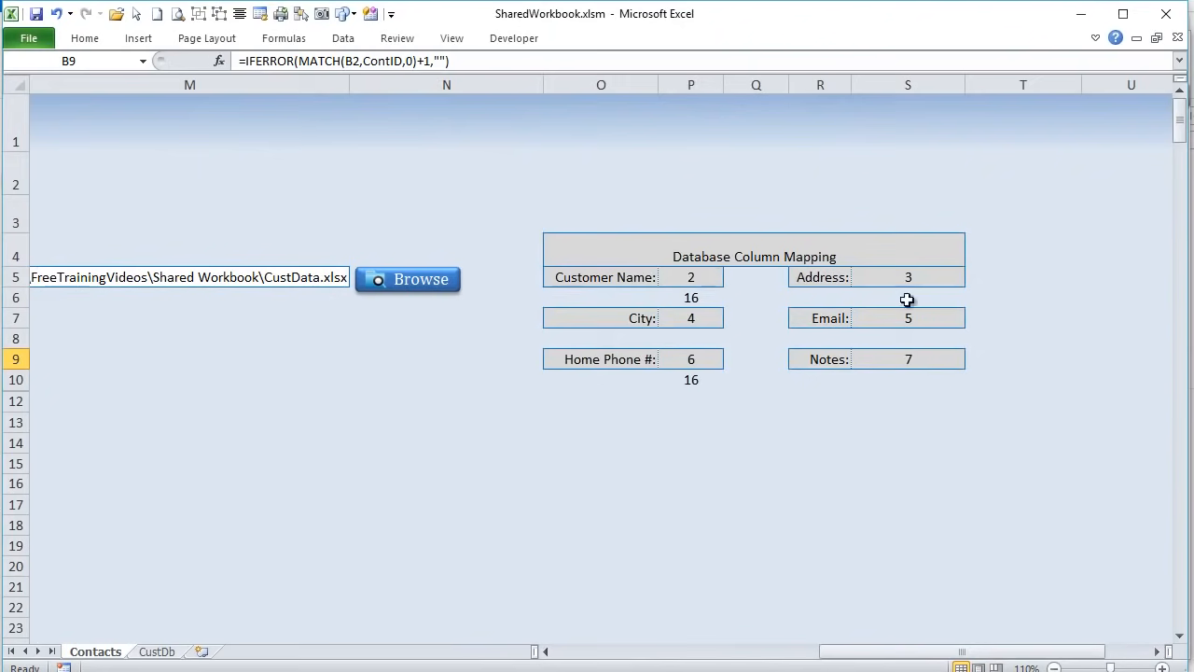
left_click_drag(864, 653, 560, 651)
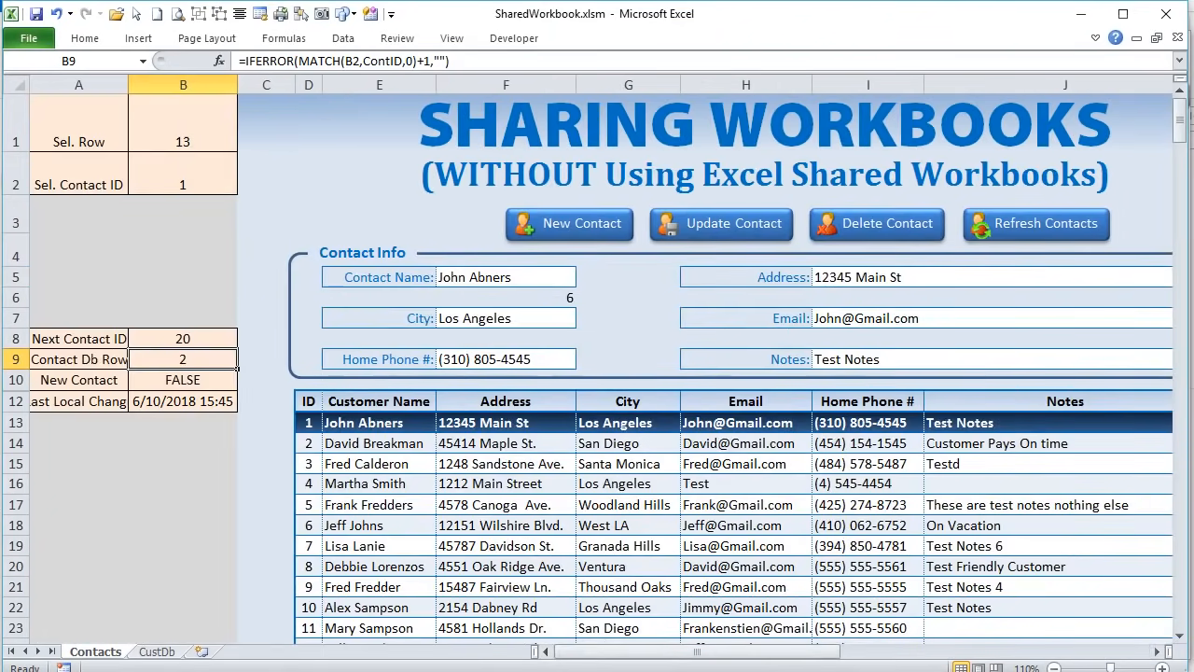
left_click_drag(461, 277, 607, 273)
left_click(545, 270)
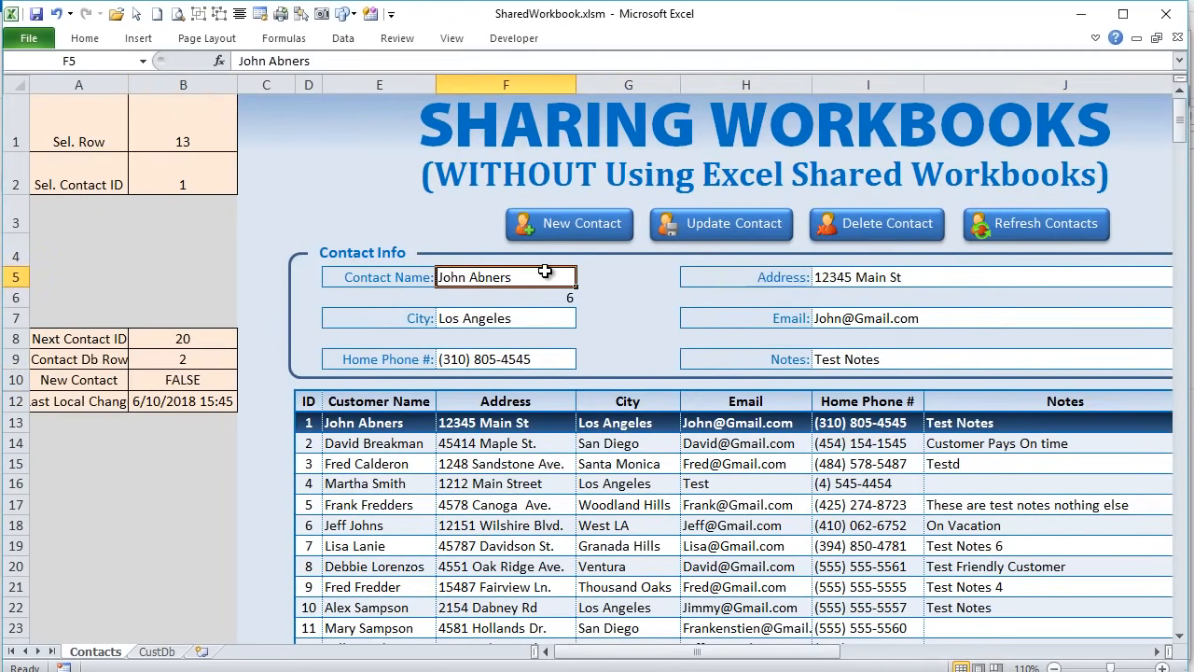
left_click(929, 278)
left_click(514, 273)
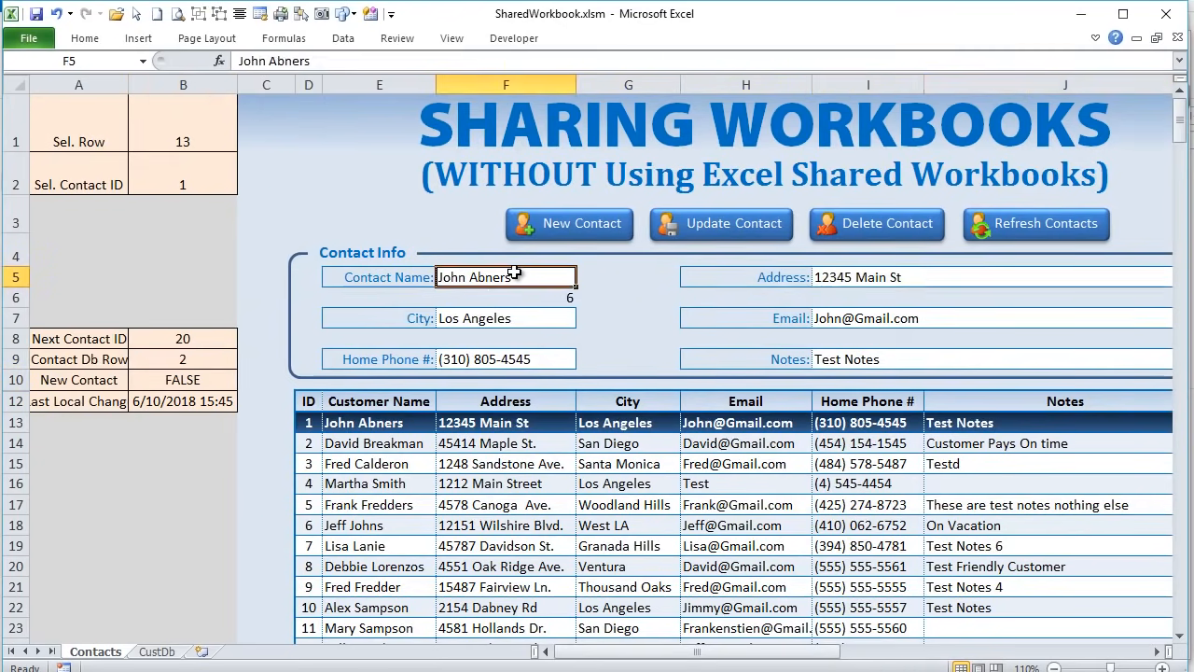
left_click(511, 314)
left_click(521, 359)
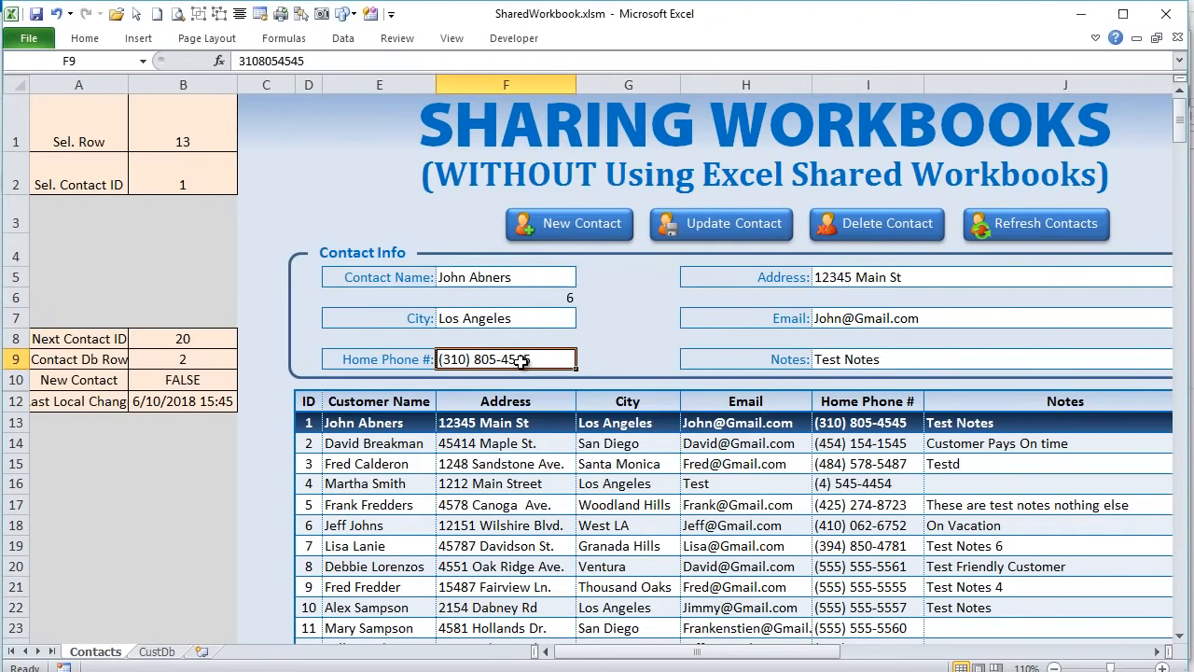
left_click(523, 282)
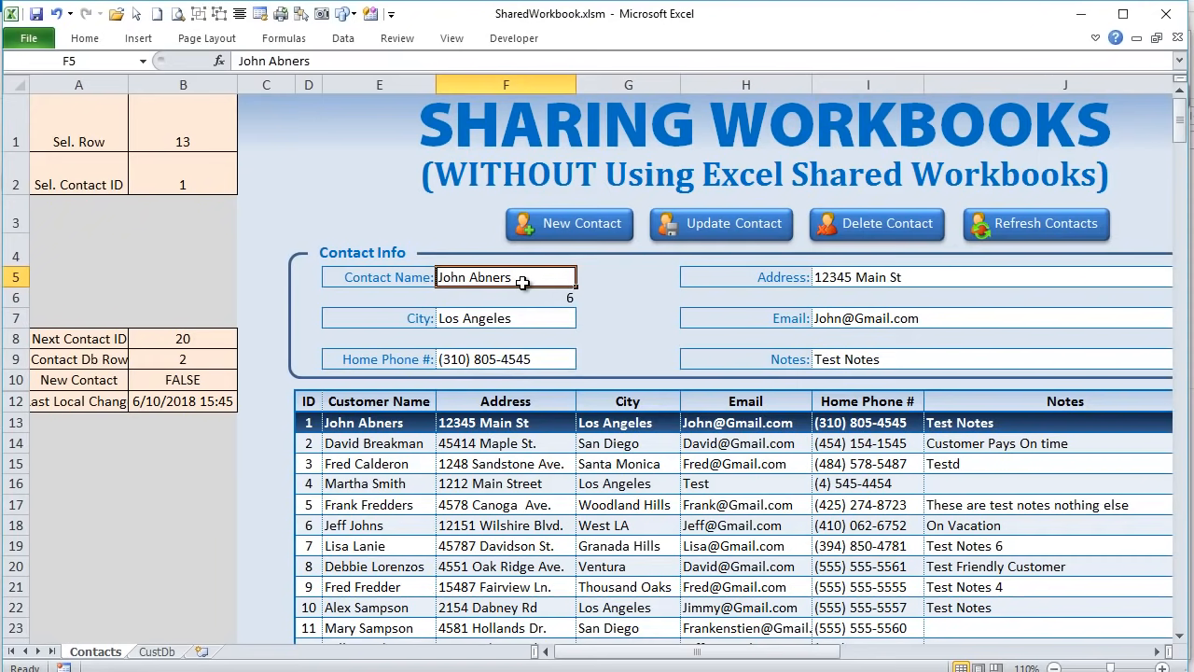
left_click(817, 277)
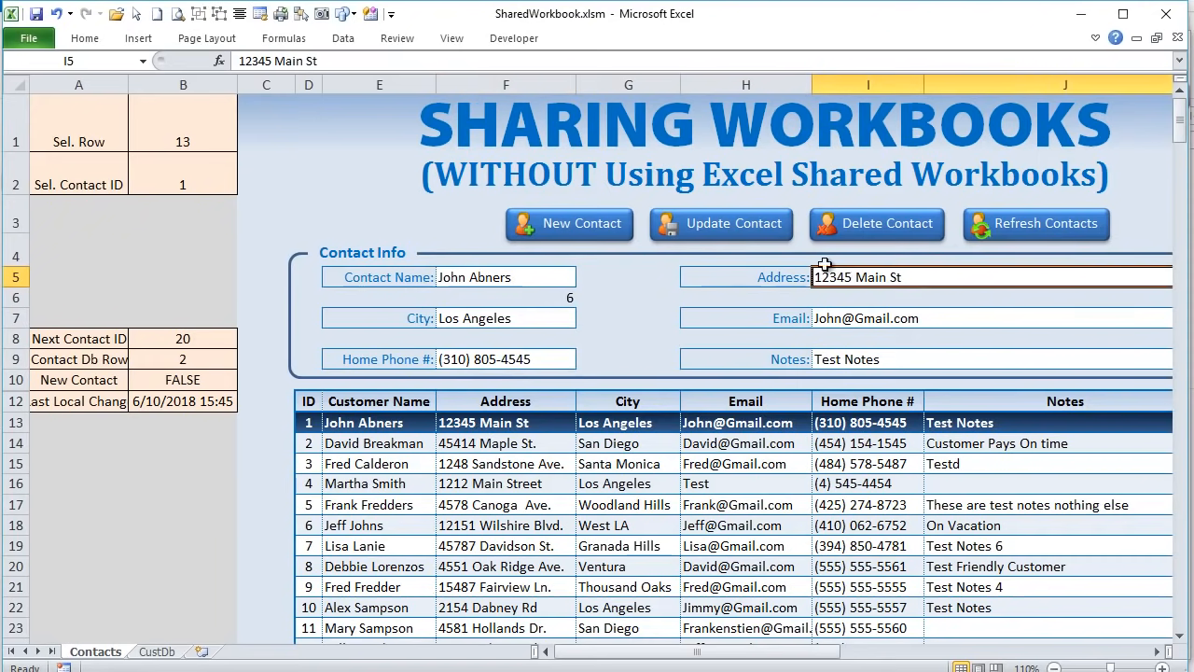
- Check the gap between the form's field columns, then reselect Name, Address, City and Phone cells
left_click_drag(637, 277, 751, 364)
left_click(541, 277)
left_click(894, 282)
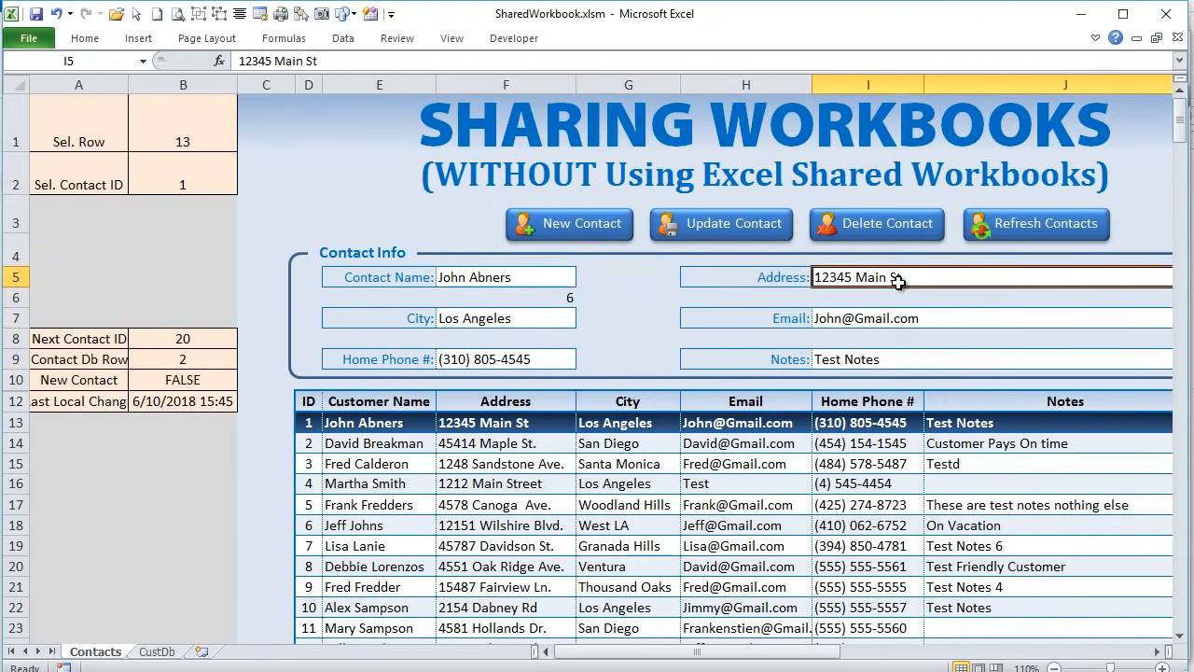
left_click(503, 277)
left_click(503, 318)
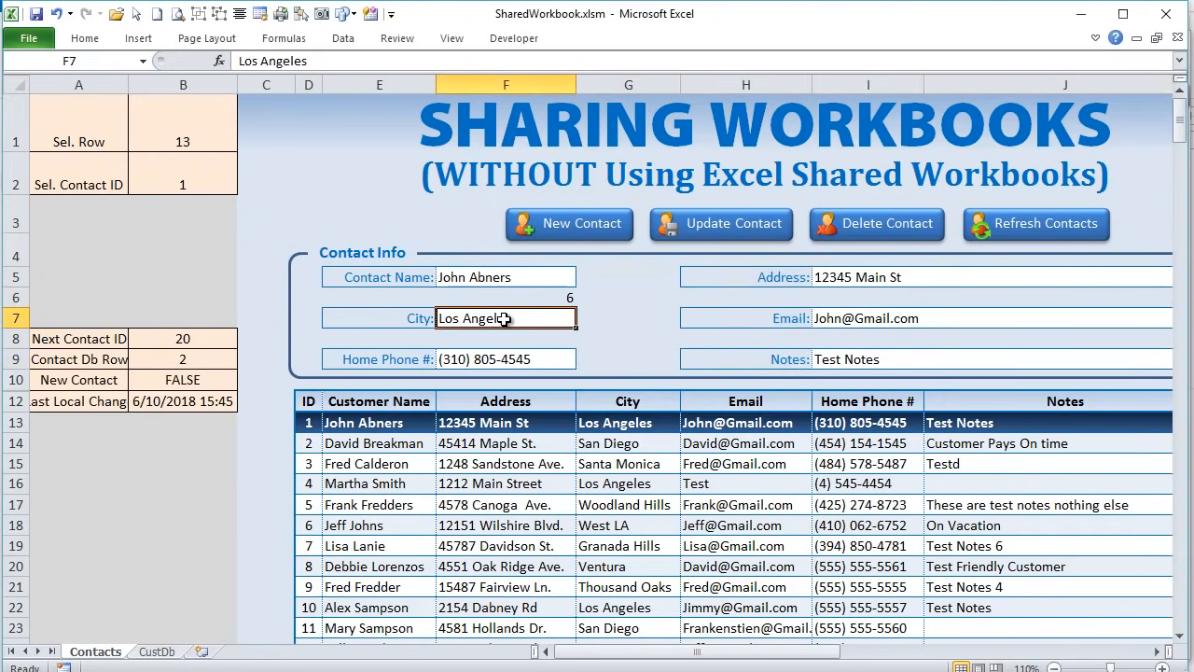
left_click(506, 359)
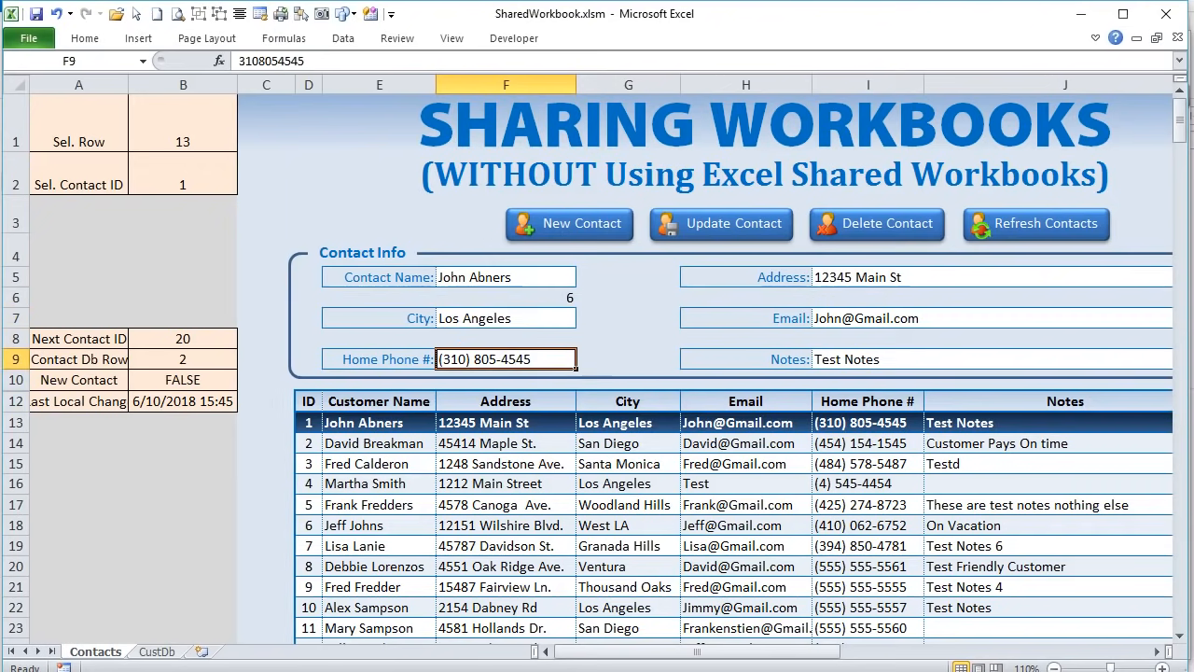
key("alt+F11")
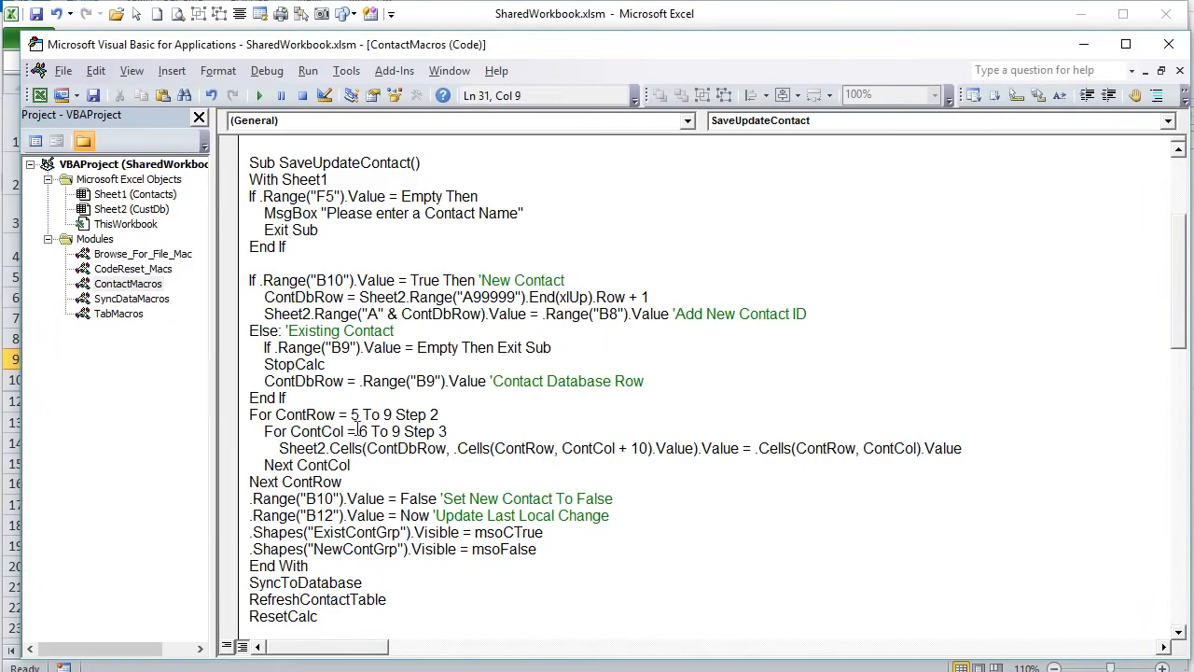
left_click_drag(467, 421, 239, 416)
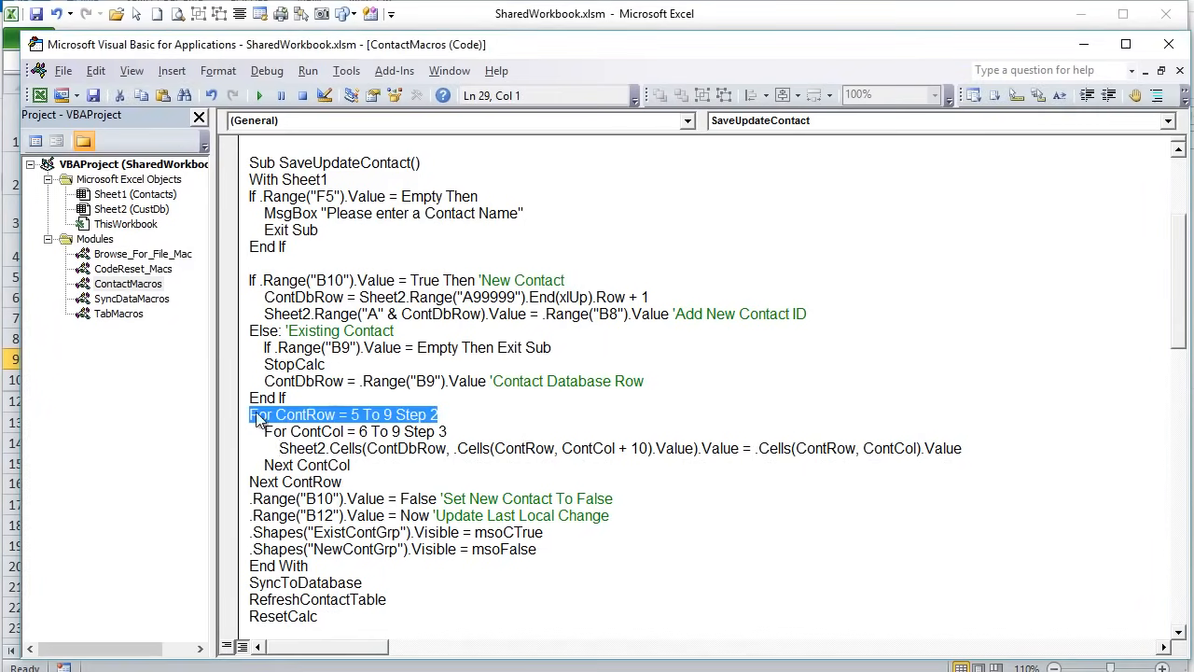
left_click(355, 415)
left_click_drag(442, 418, 418, 415)
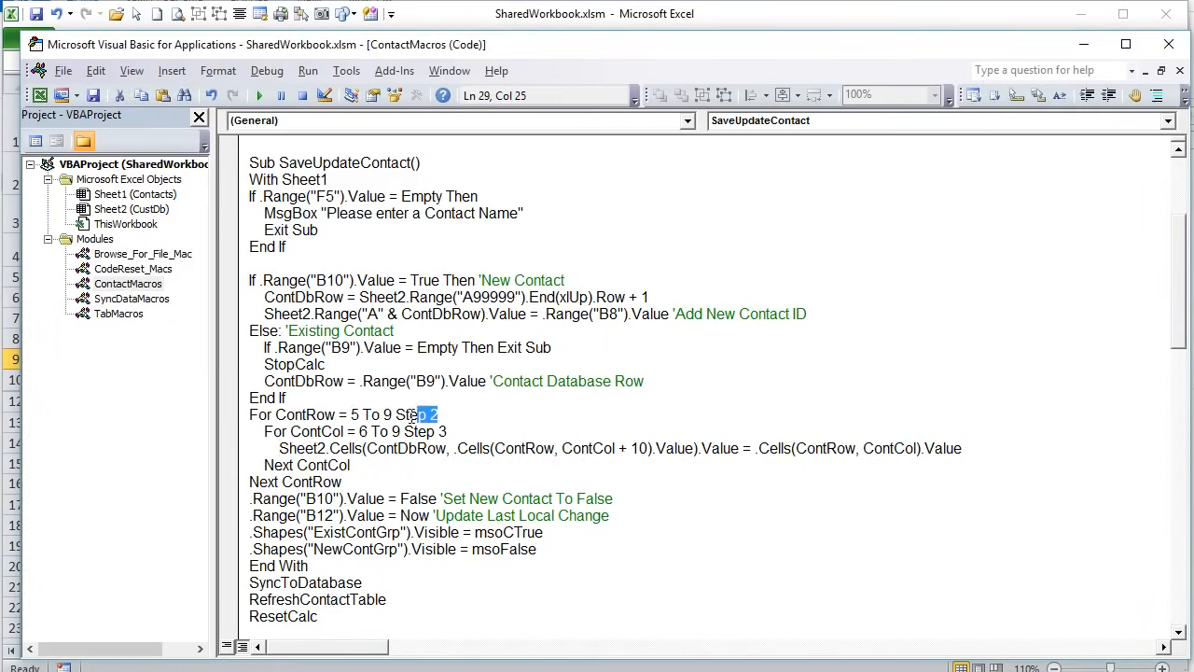
double_click(356, 414)
left_click(371, 413)
left_click_drag(297, 433, 392, 432)
left_click(371, 432)
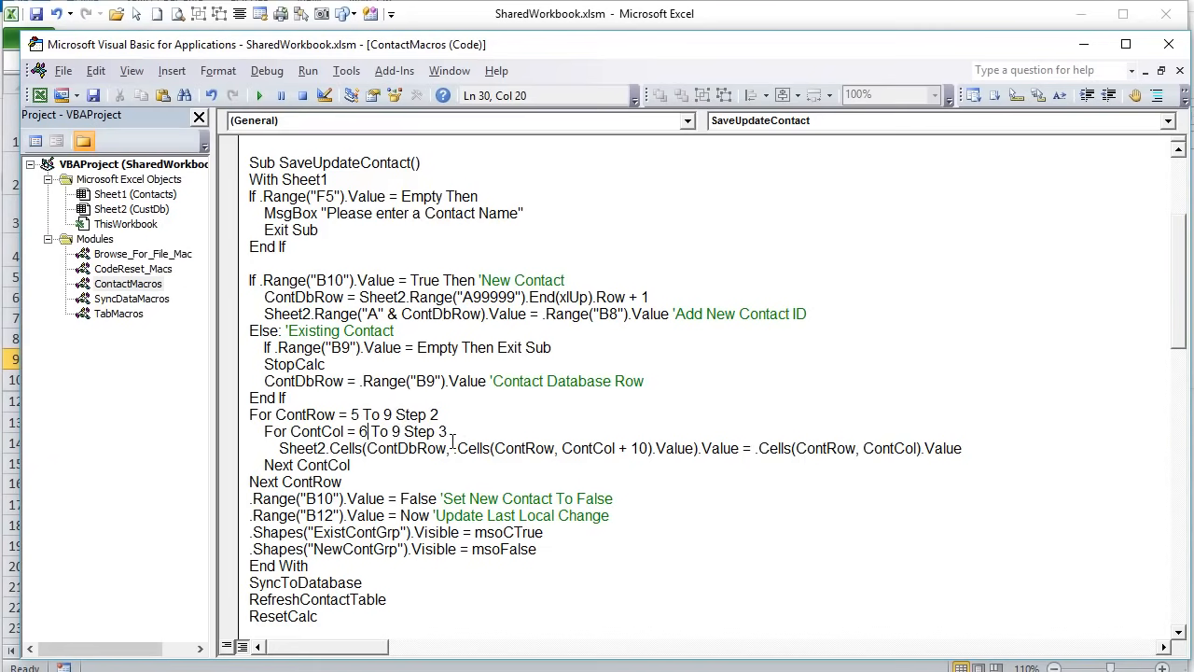
left_click_drag(272, 452, 376, 449)
left_click(395, 480)
left_click_drag(280, 448, 366, 450)
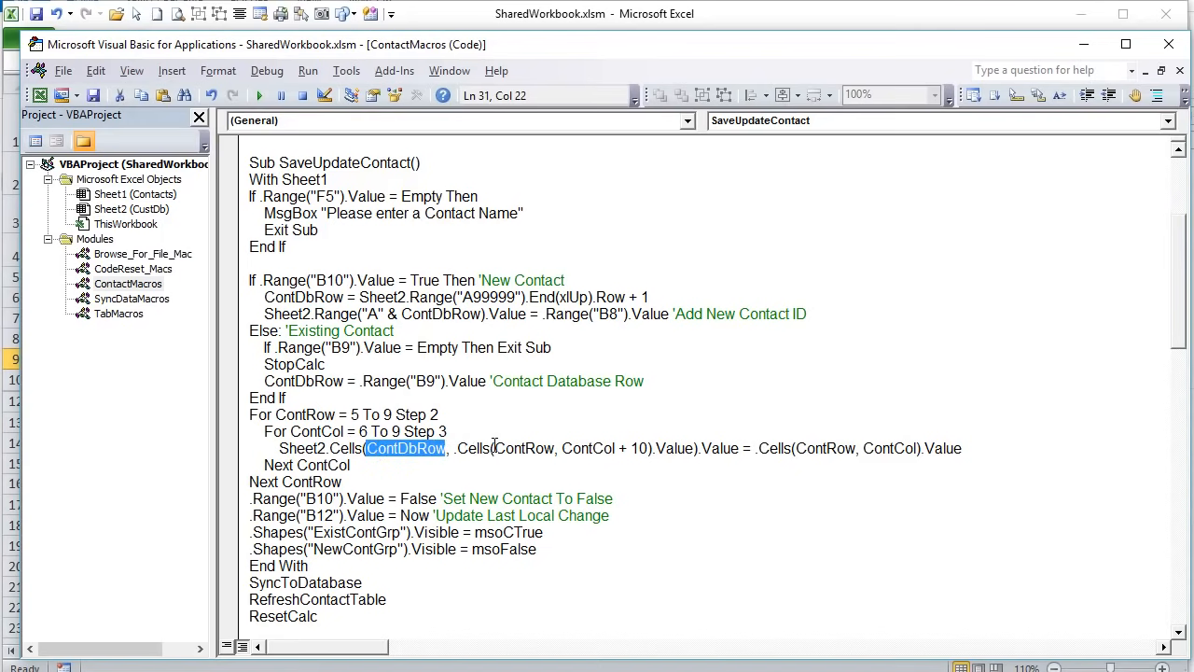
left_click_drag(557, 449, 514, 449)
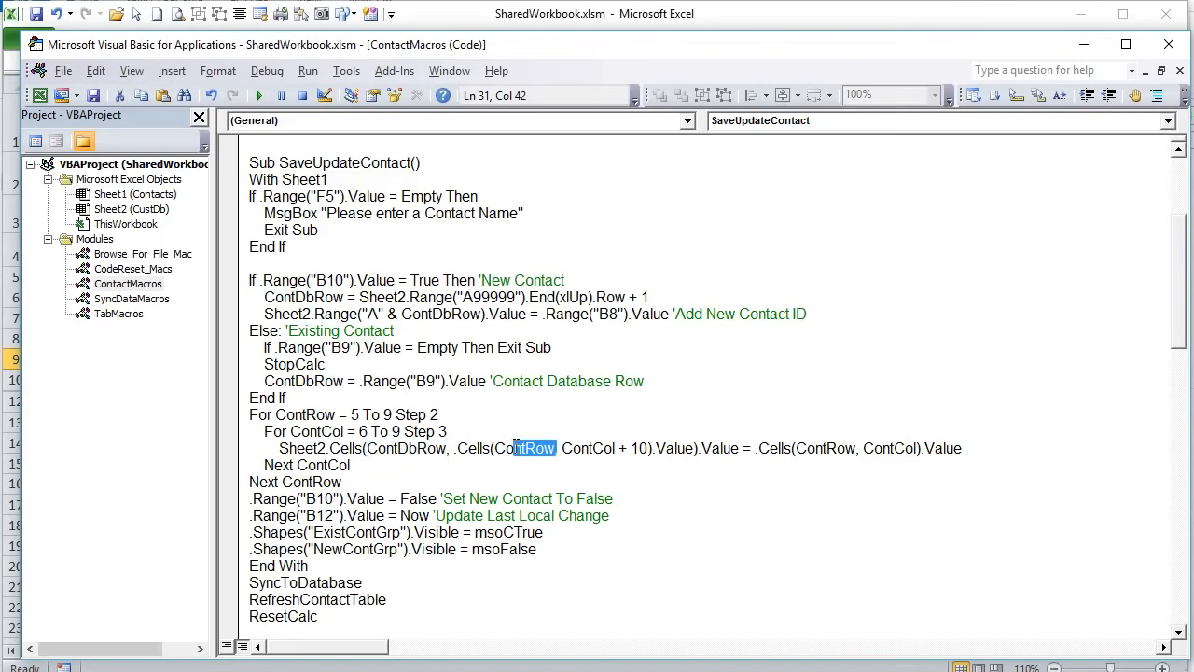
left_click_drag(562, 448, 631, 450)
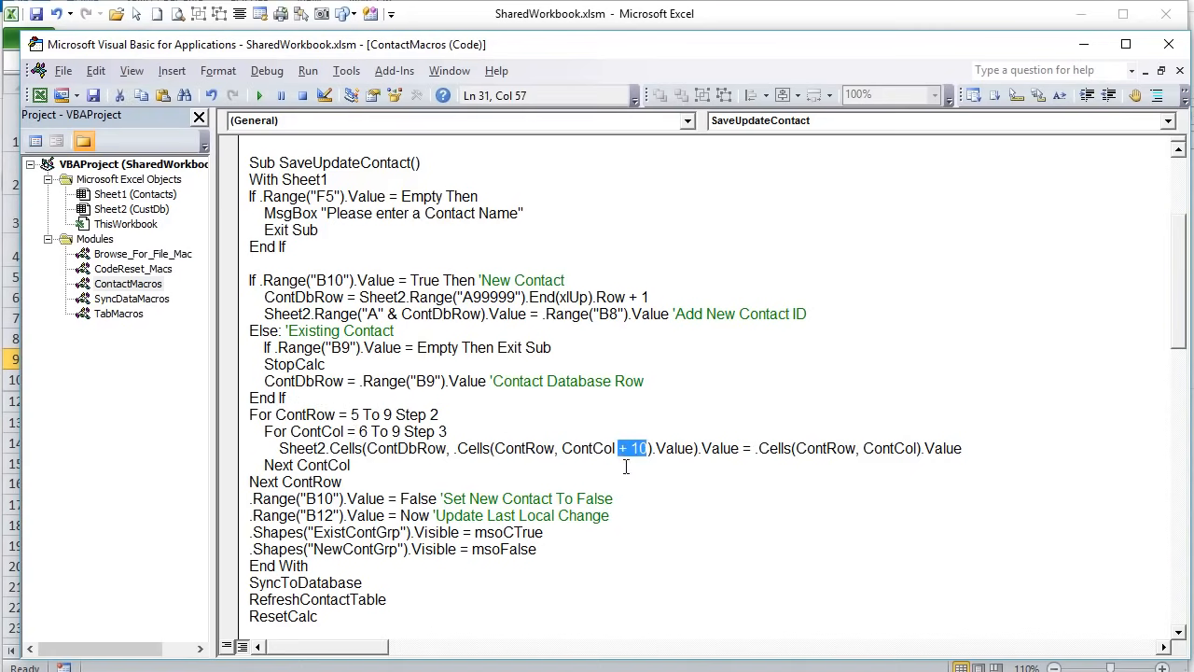
left_click_drag(695, 449, 476, 449)
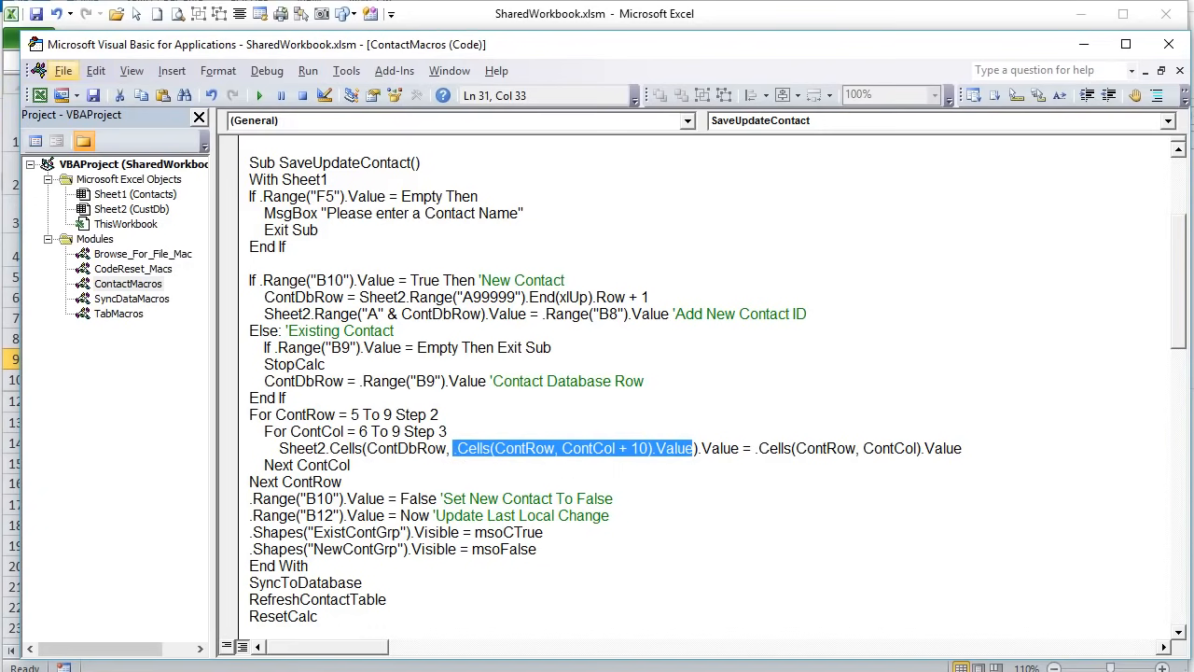
key("alt+F11")
left_click(802, 642)
- Check the Customer Name, Address, City, Email, Home Phone and Notes mapping values
left_click_drag(807, 651, 1028, 652)
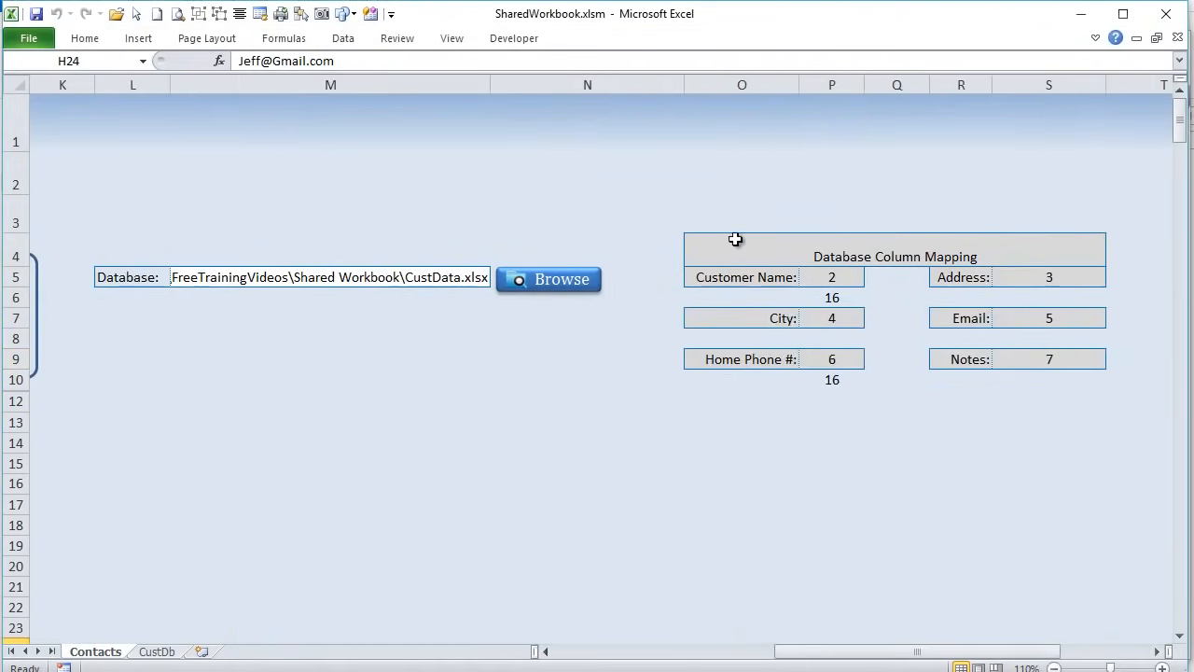
left_click(823, 278)
left_click(1050, 271)
left_click(838, 309)
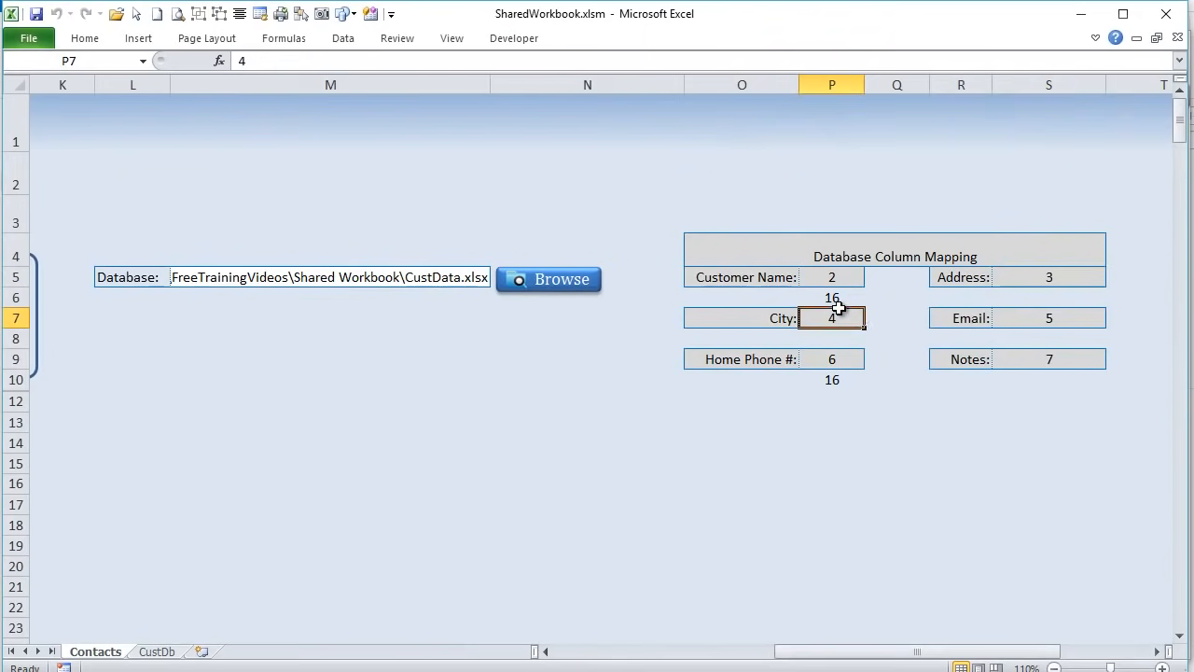
left_click(1029, 317)
left_click(836, 359)
left_click(1052, 360)
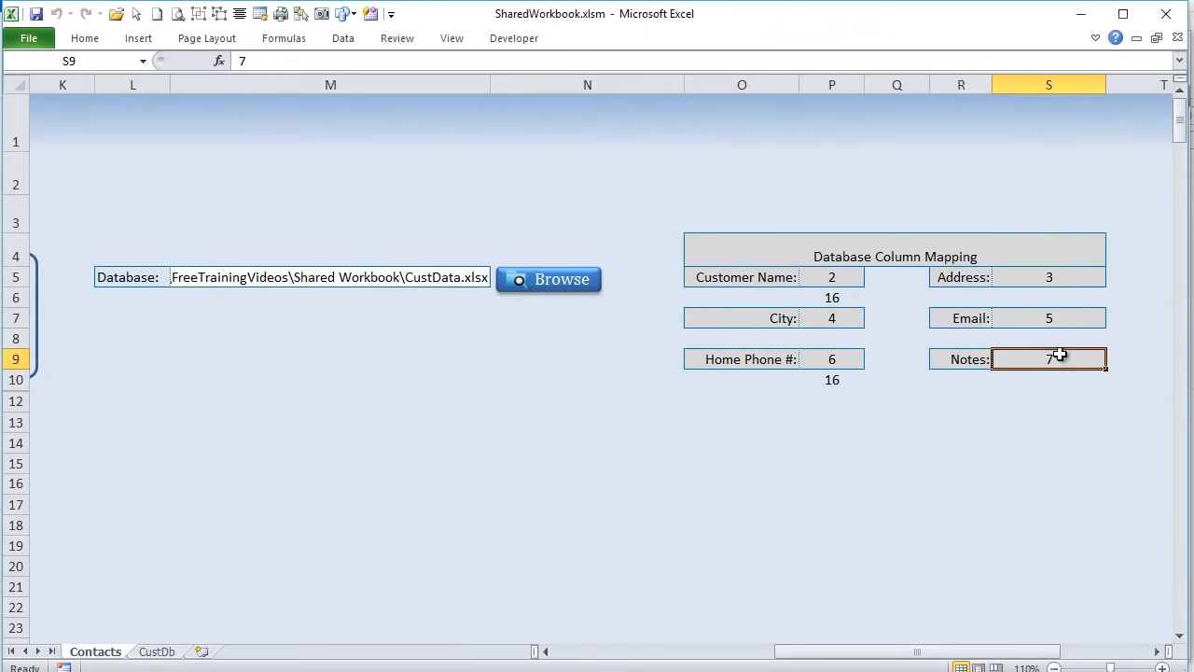
- Compare CustDb's Customer Name, Address, City, Home Phone # and Notes columns, then reopen the macro editor
left_click(155, 651)
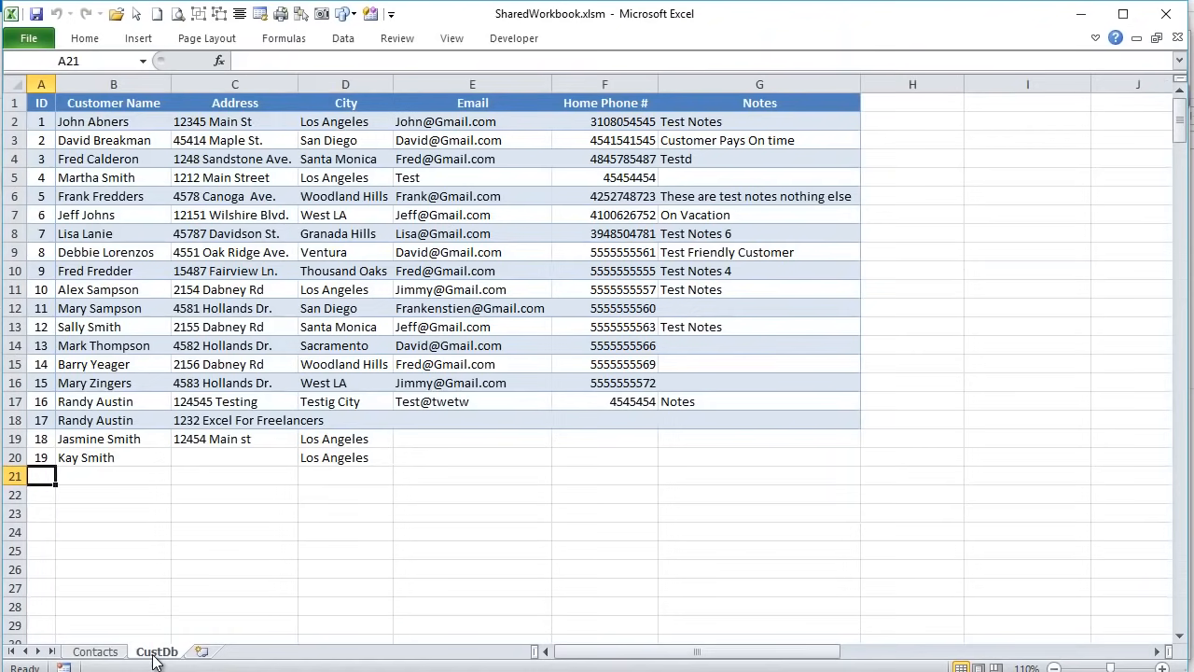
left_click(113, 84)
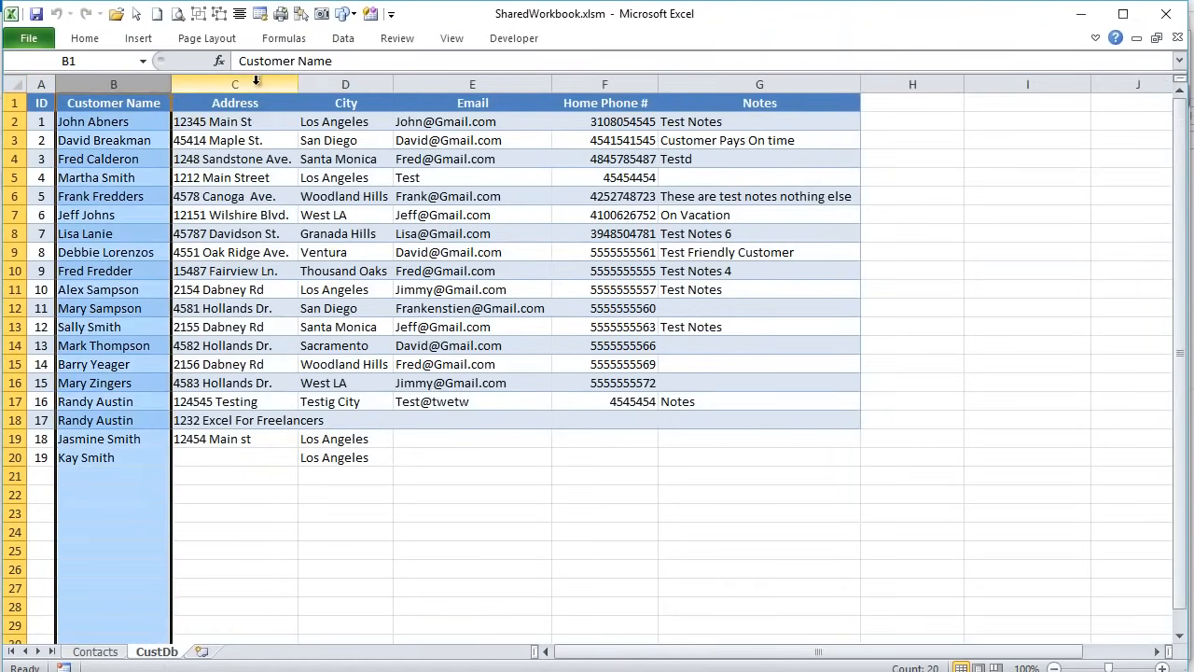
left_click(255, 82)
left_click(356, 84)
left_click(605, 84)
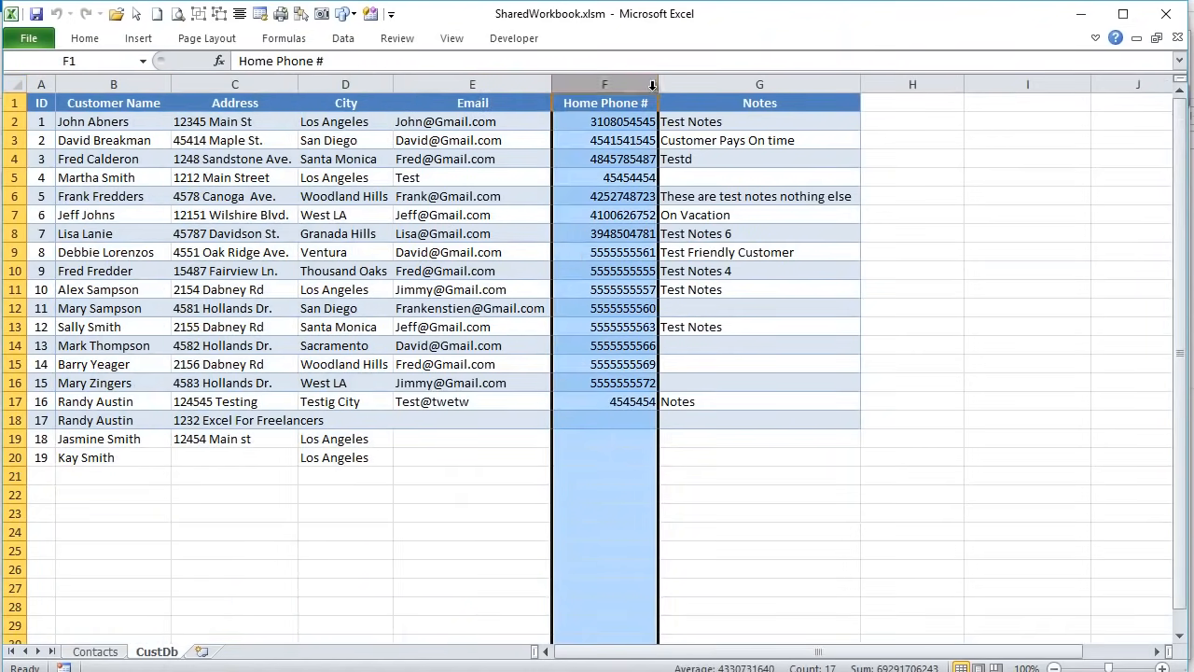
left_click(760, 84)
left_click(97, 653)
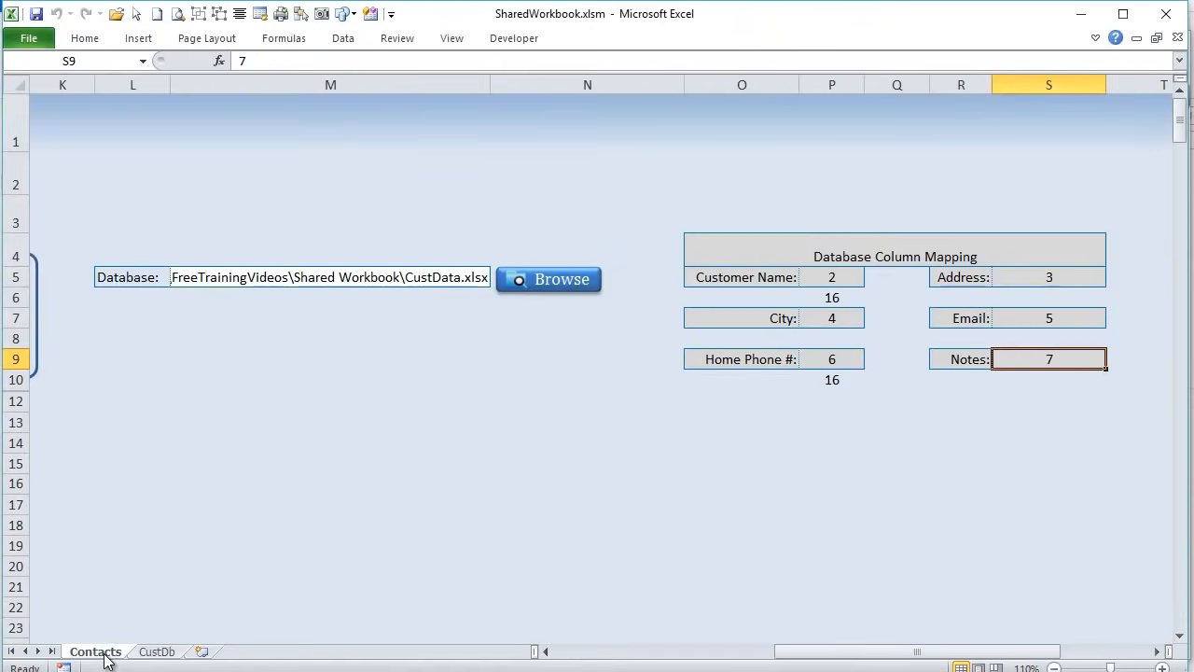
left_click_drag(805, 656, 631, 647)
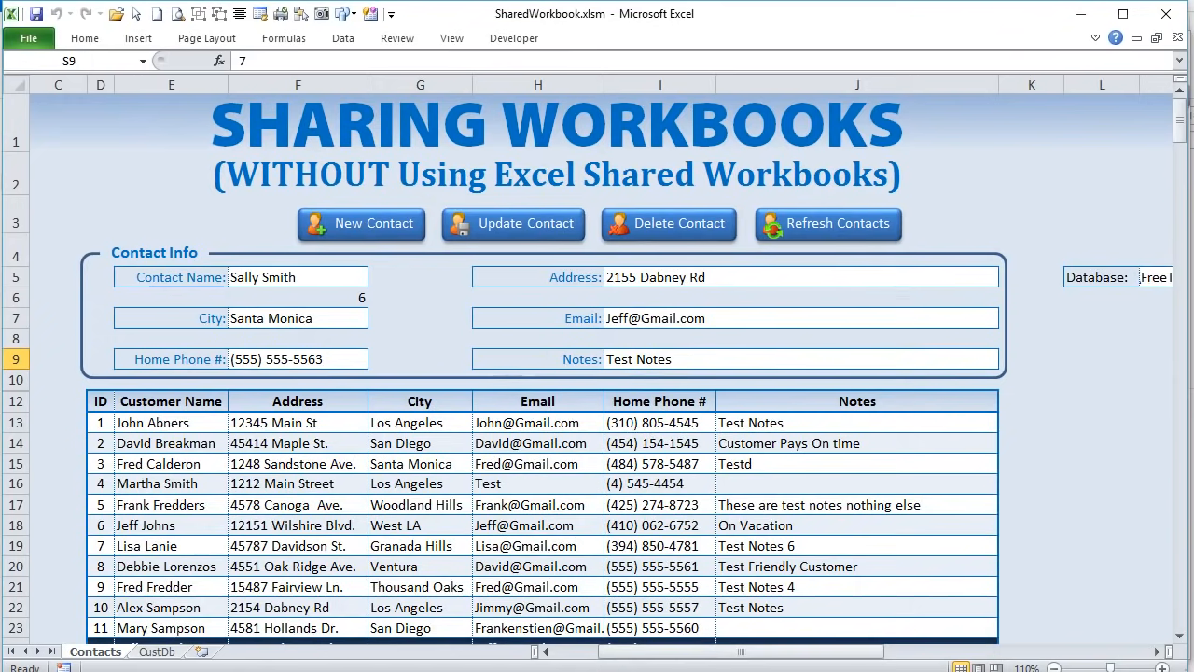
key("alt+F11")
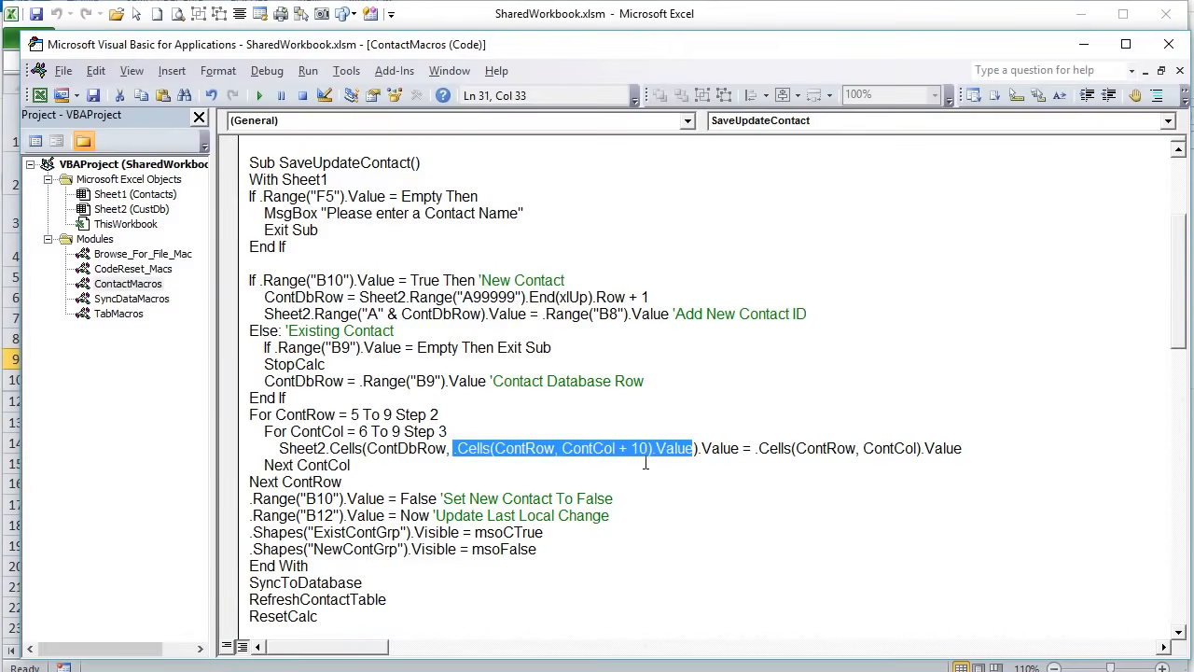
- Highlight the inner ContCol loop, including the line copying each form cell via ContRow and ContCol
left_click(645, 463)
left_click_drag(684, 448, 468, 447)
left_click_drag(739, 448, 280, 451)
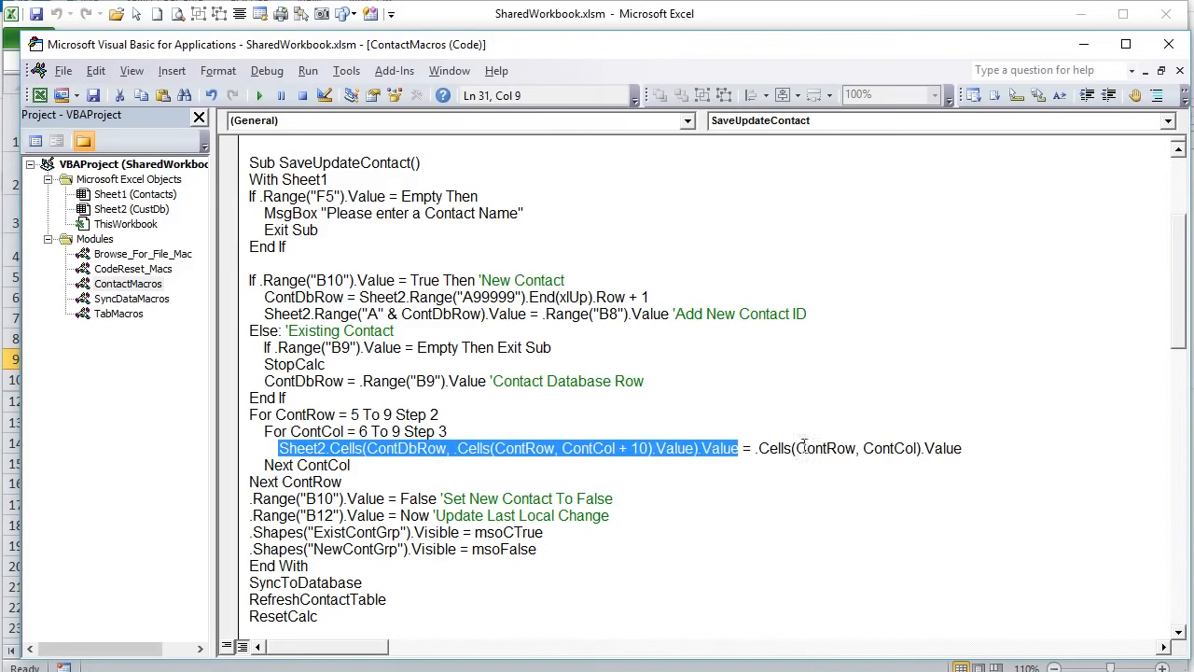
left_click_drag(845, 449, 816, 450)
left_click(895, 448)
left_click_drag(974, 448, 754, 449)
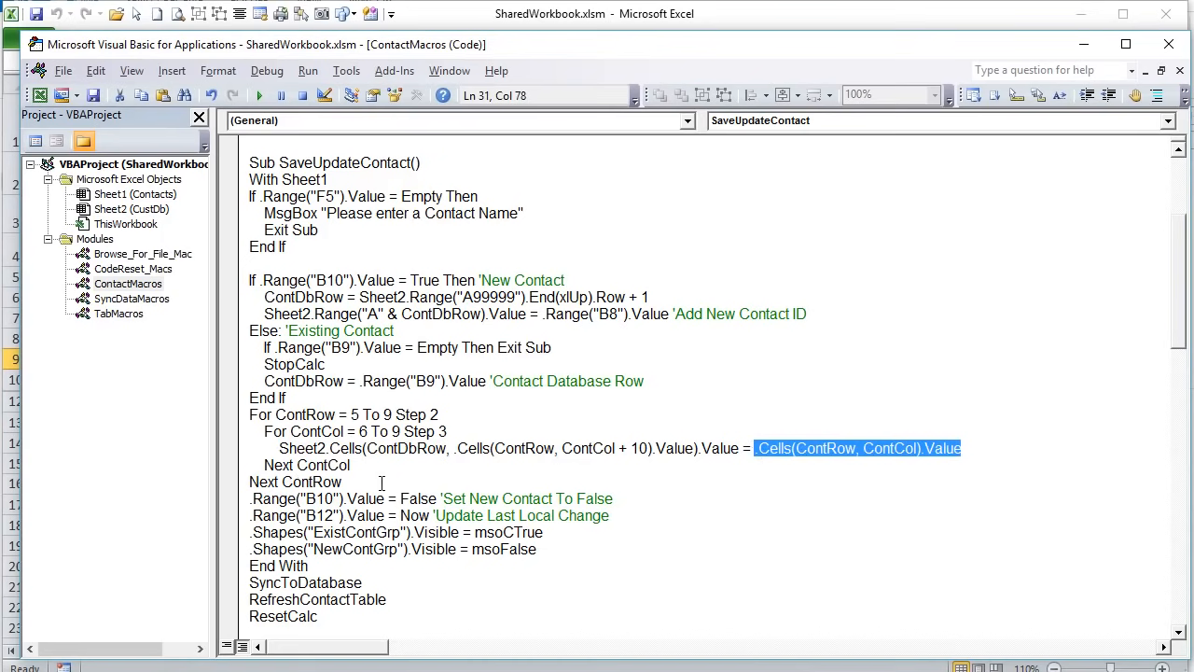
left_click_drag(351, 464, 233, 434)
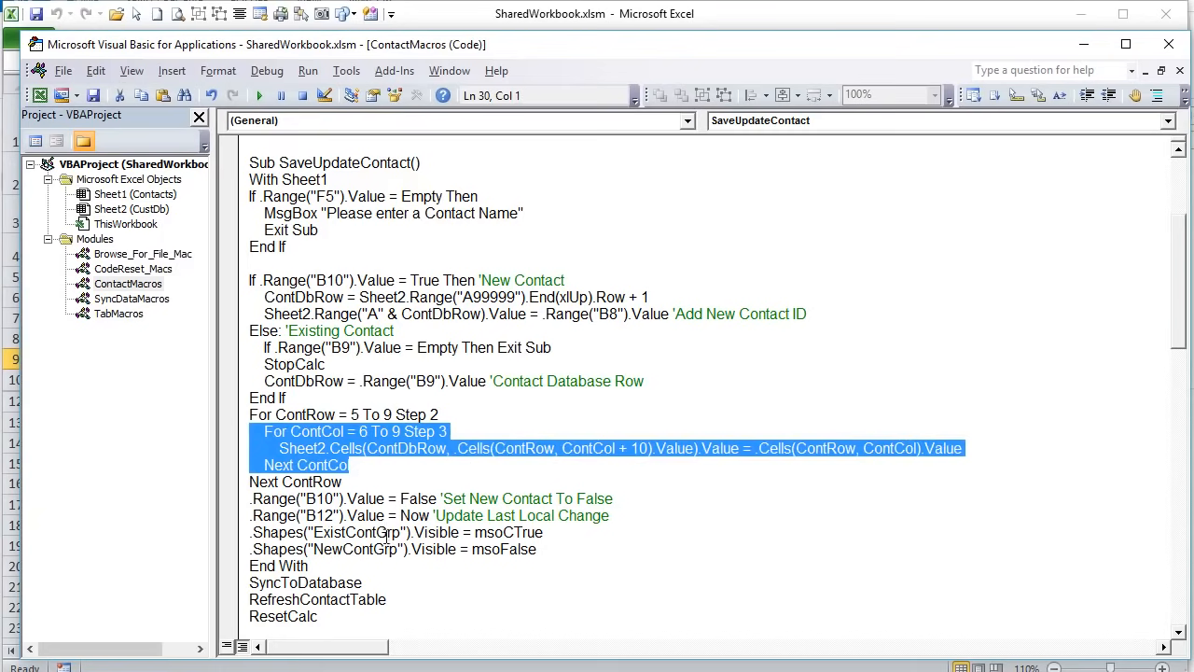
left_click(381, 487)
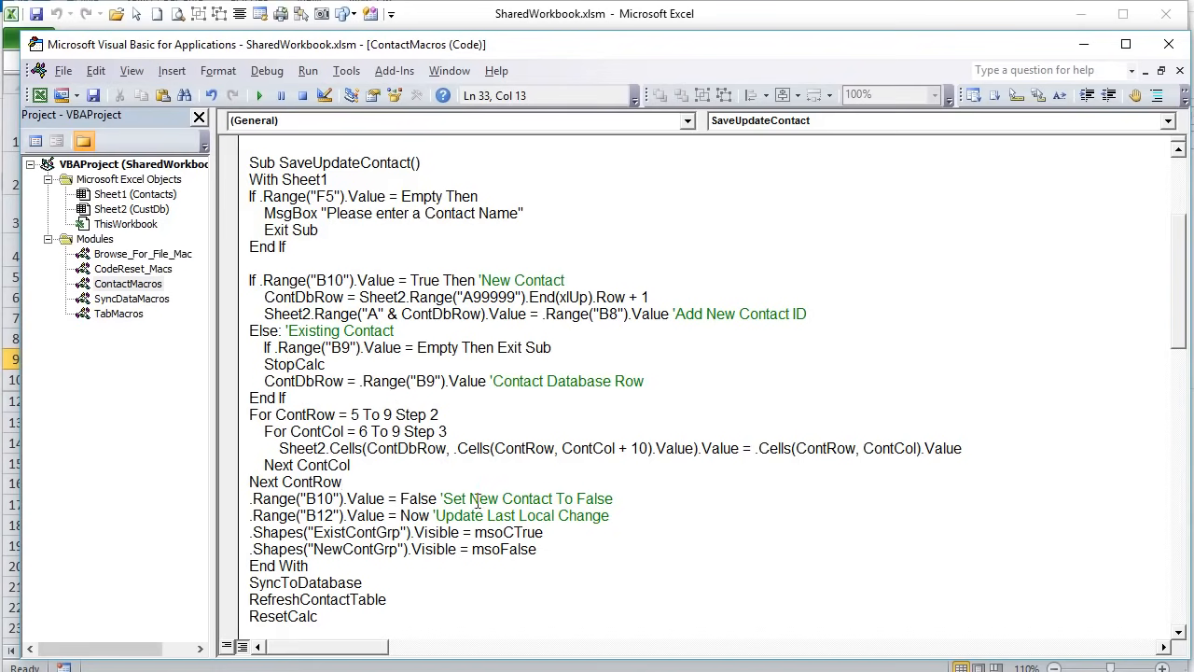
- Go over the New Contact False reset, button-group toggles and last-change timestamp lines, then return to Contacts
left_click_drag(607, 499, 249, 498)
left_click_drag(634, 496, 191, 500)
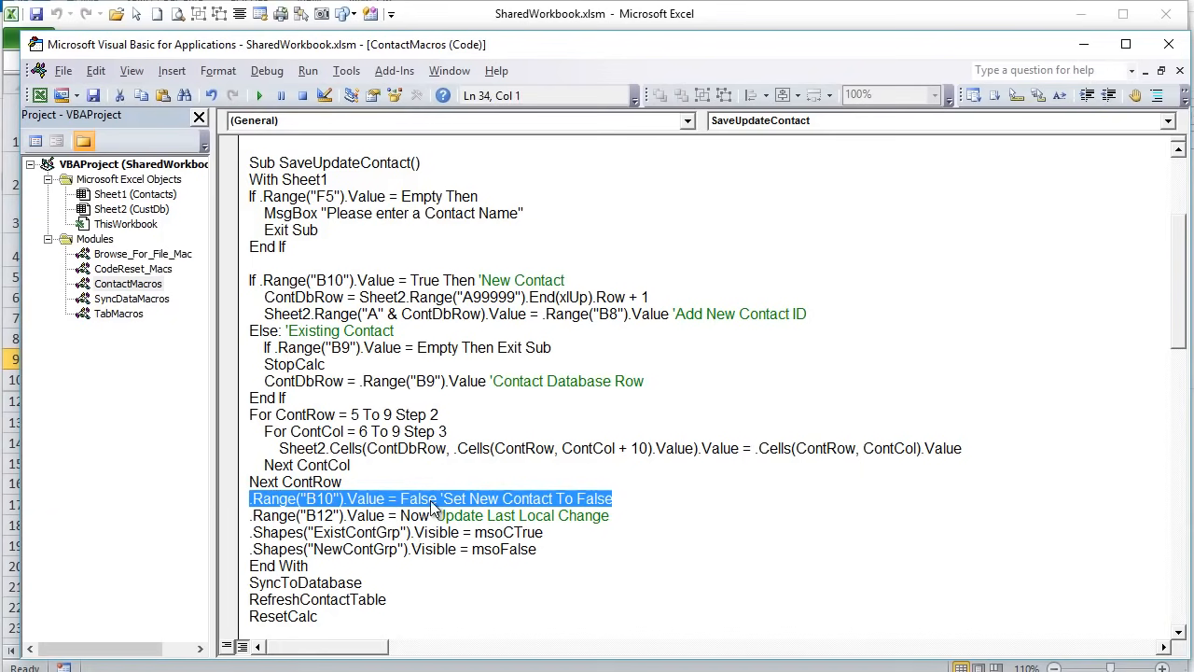
left_click(459, 450)
left_click_drag(638, 530, 234, 519)
left_click(640, 515)
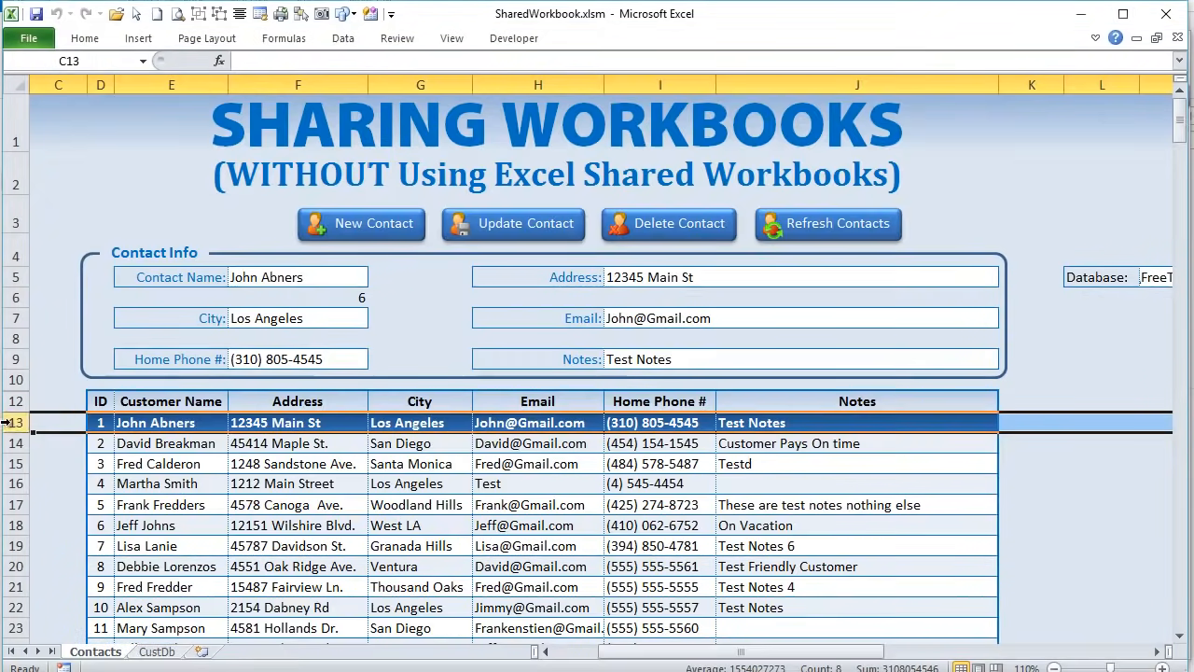
left_click(17, 424)
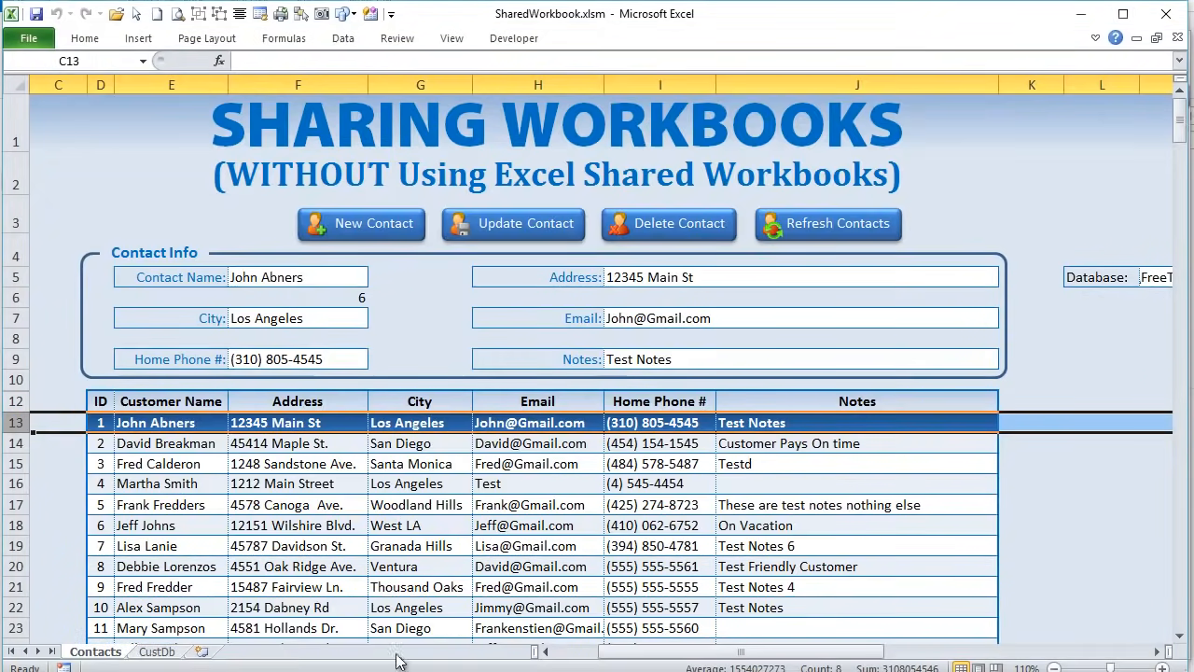
- Autofit column A so the Last Local Change label fully shows beside the B12 timestamp
left_click_drag(762, 653, 695, 653)
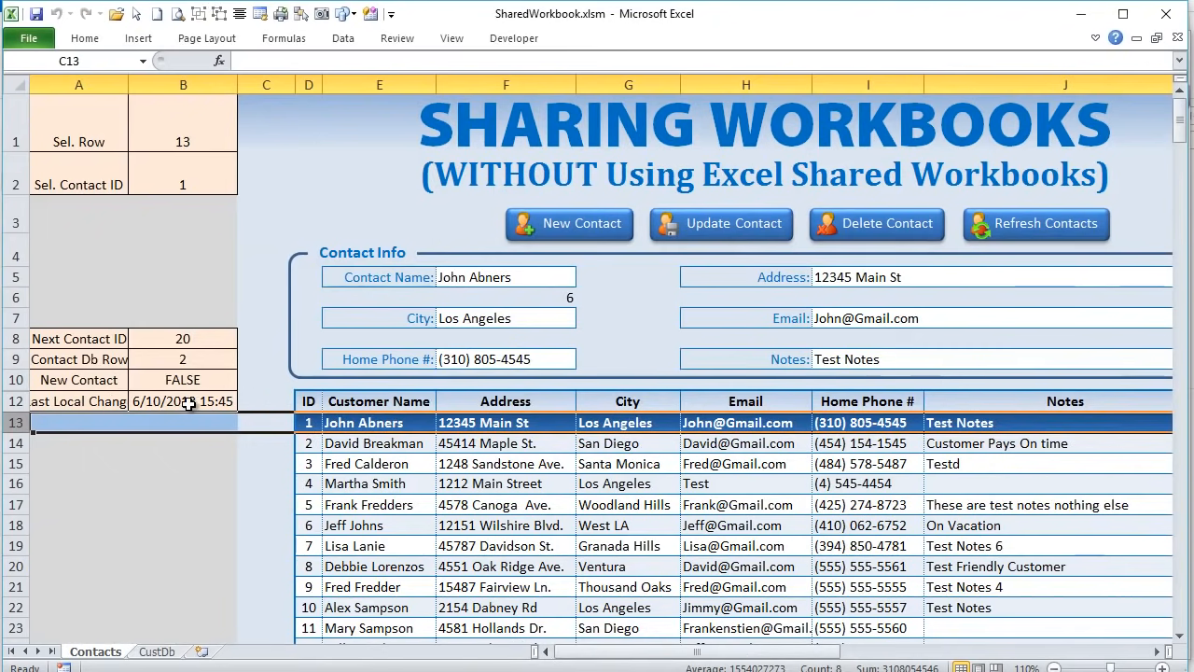
left_click(223, 401)
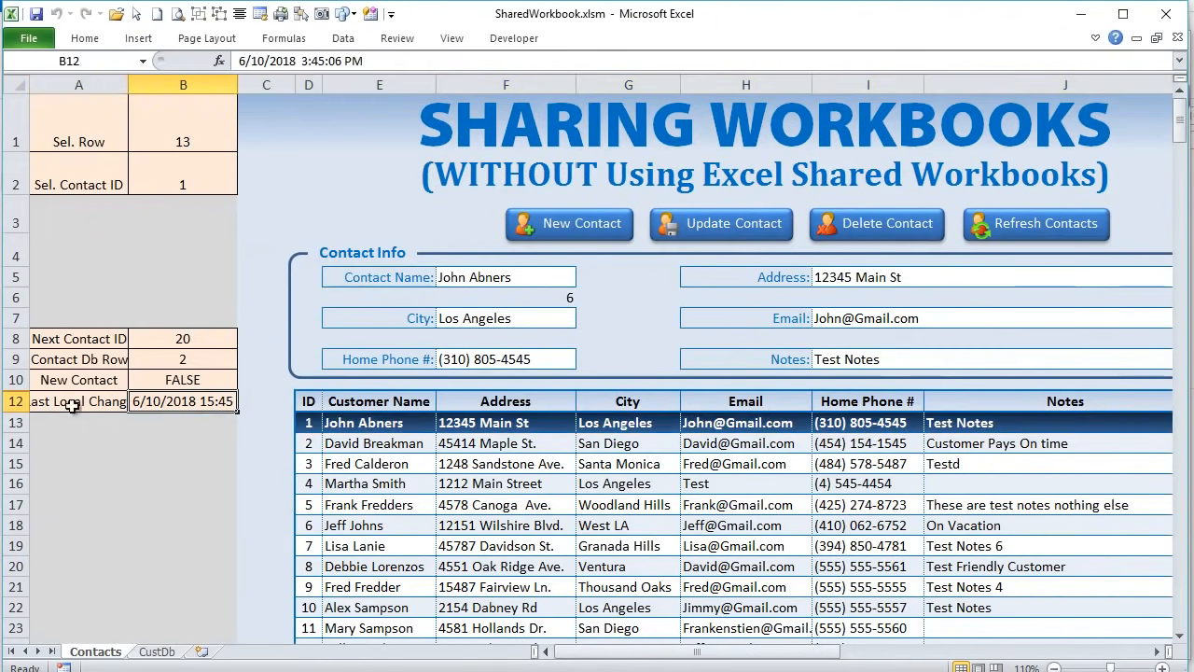
double_click(128, 84)
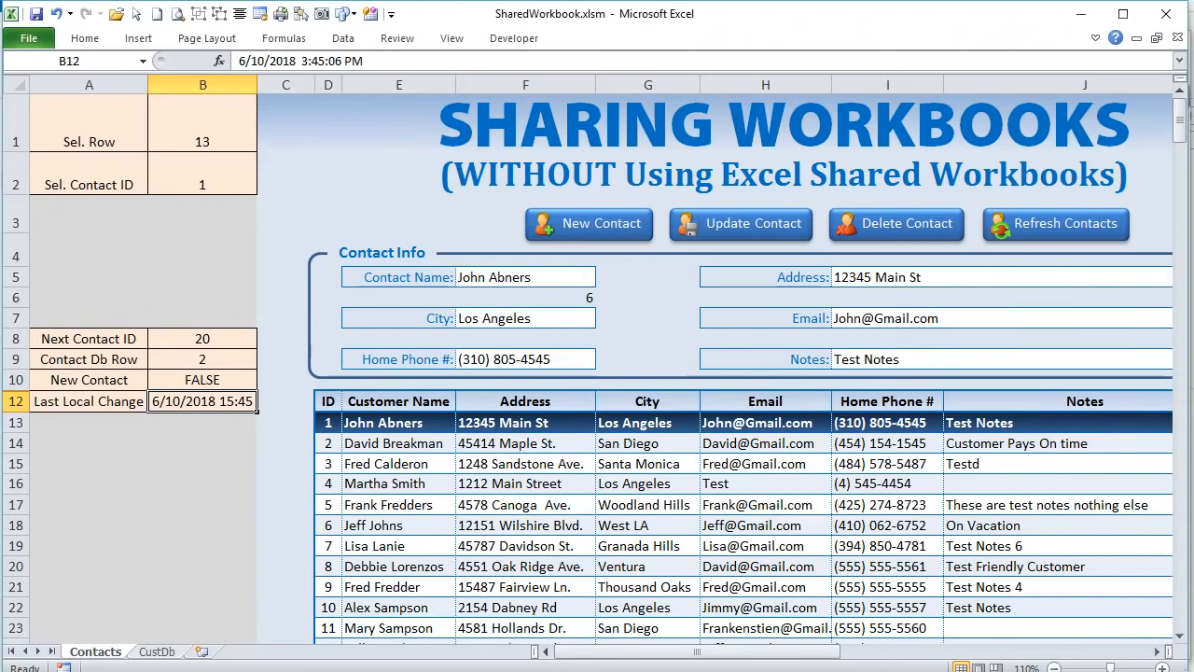
- Back in the code, highlight the lines showing ExistContGrp and hiding NewContGrp
key("alt+F11")
left_click(322, 566)
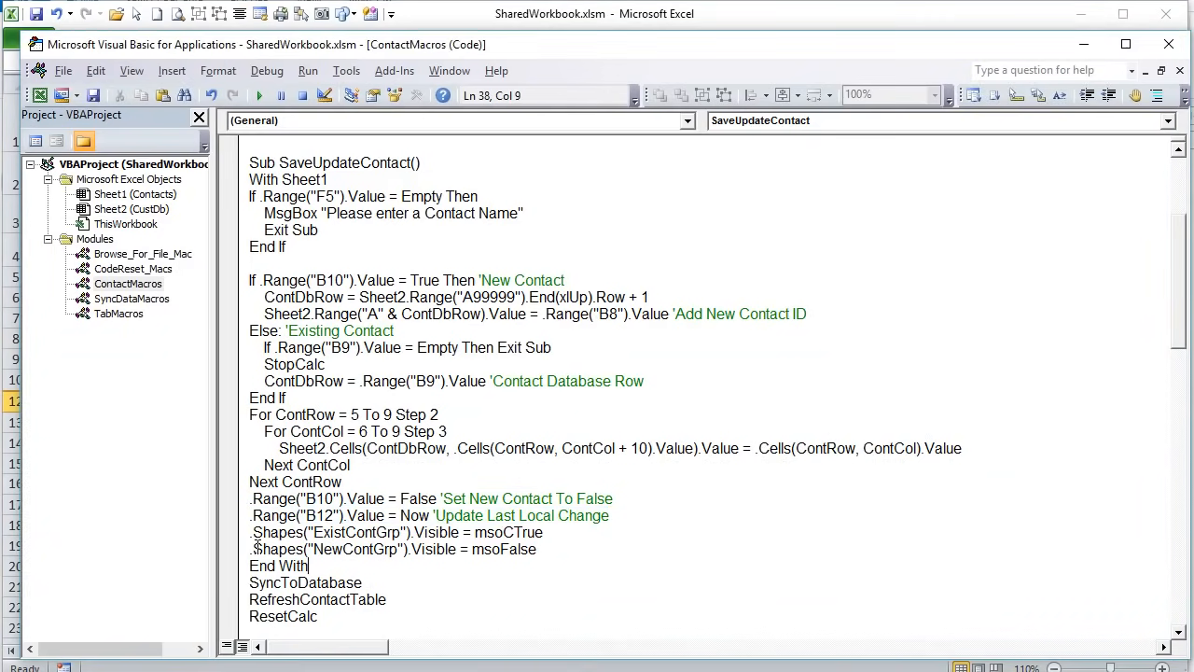
left_click_drag(541, 549, 197, 529)
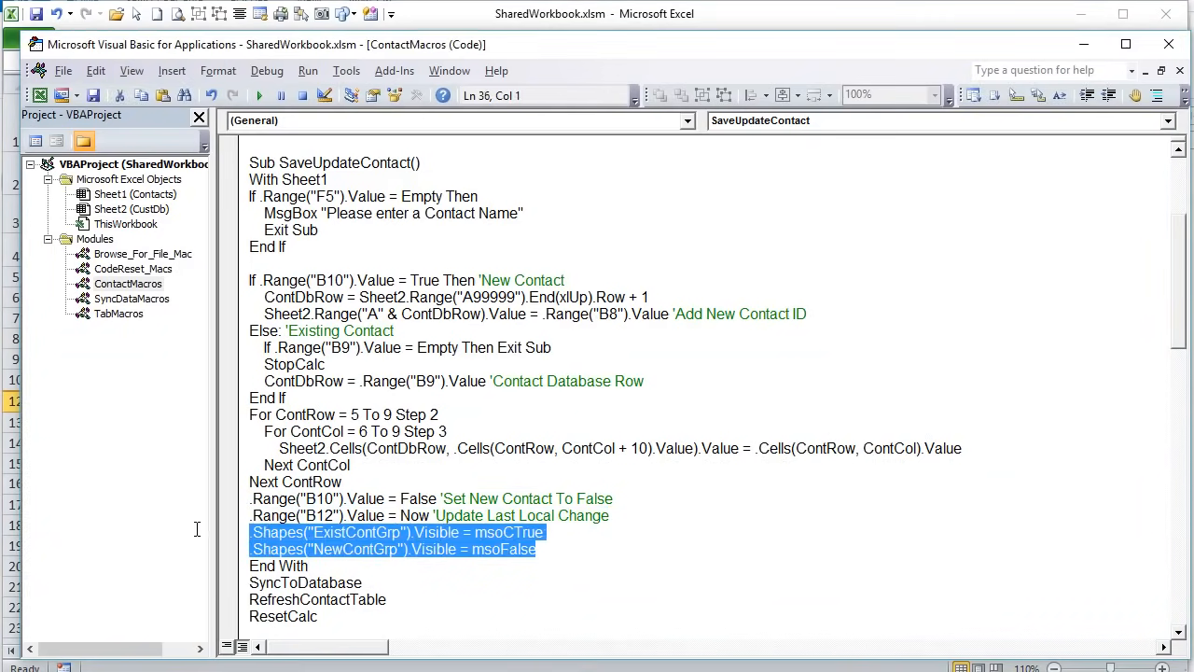
left_click(337, 548)
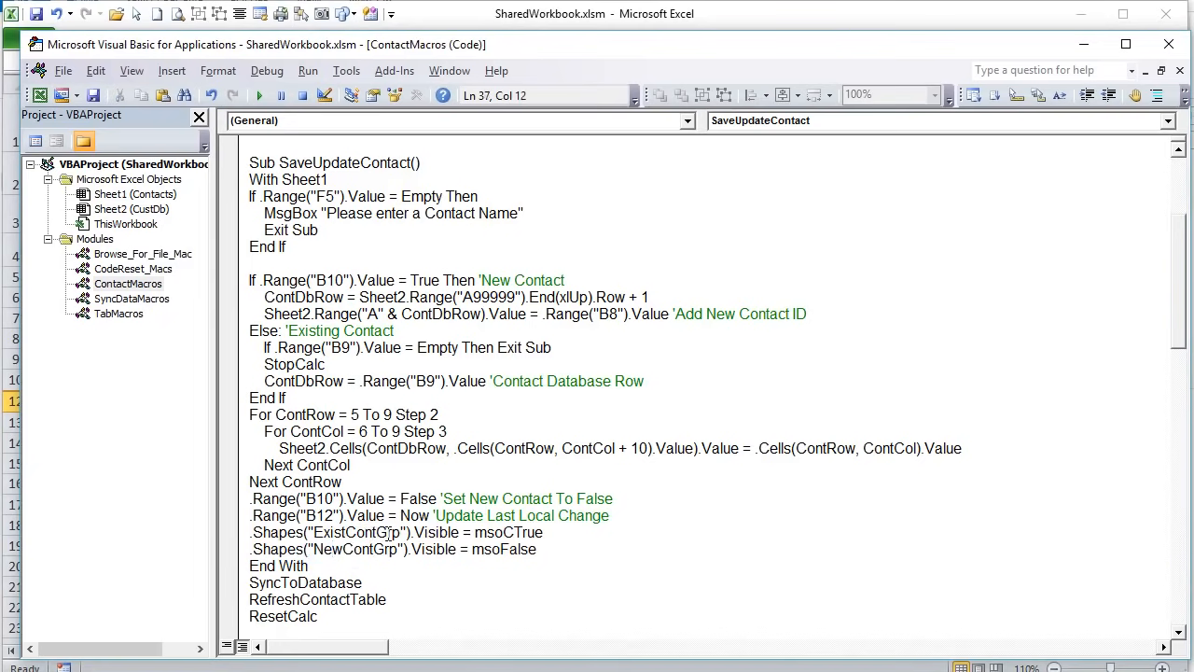
left_click_drag(398, 532, 323, 532)
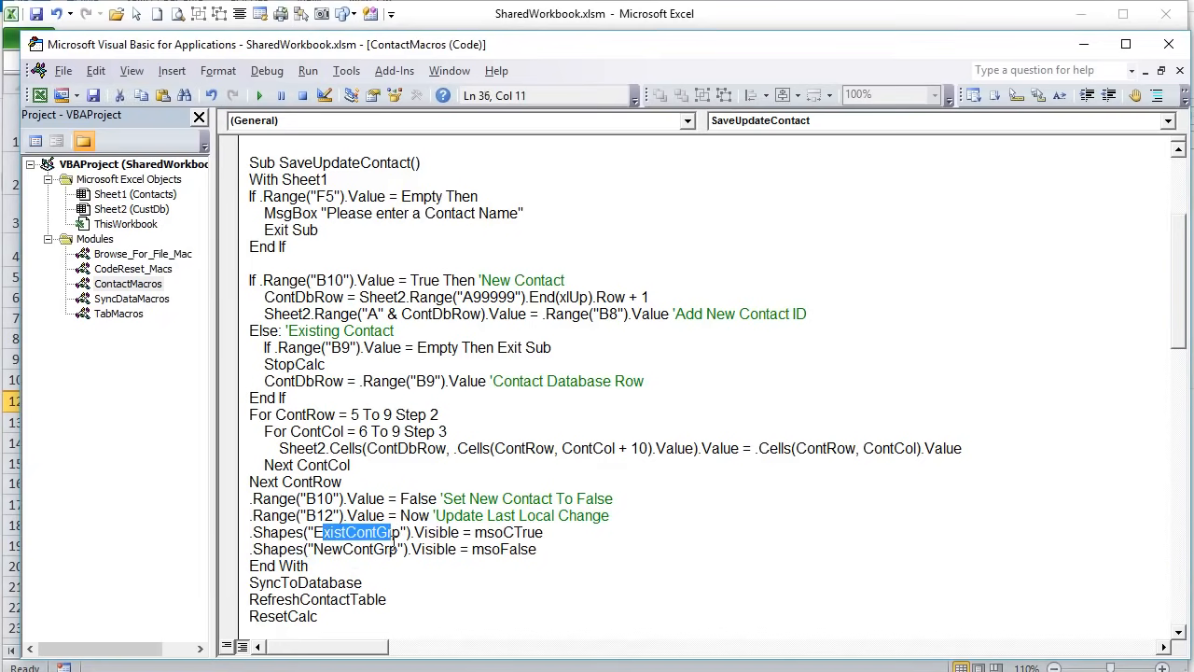
left_click_drag(580, 537, 280, 534)
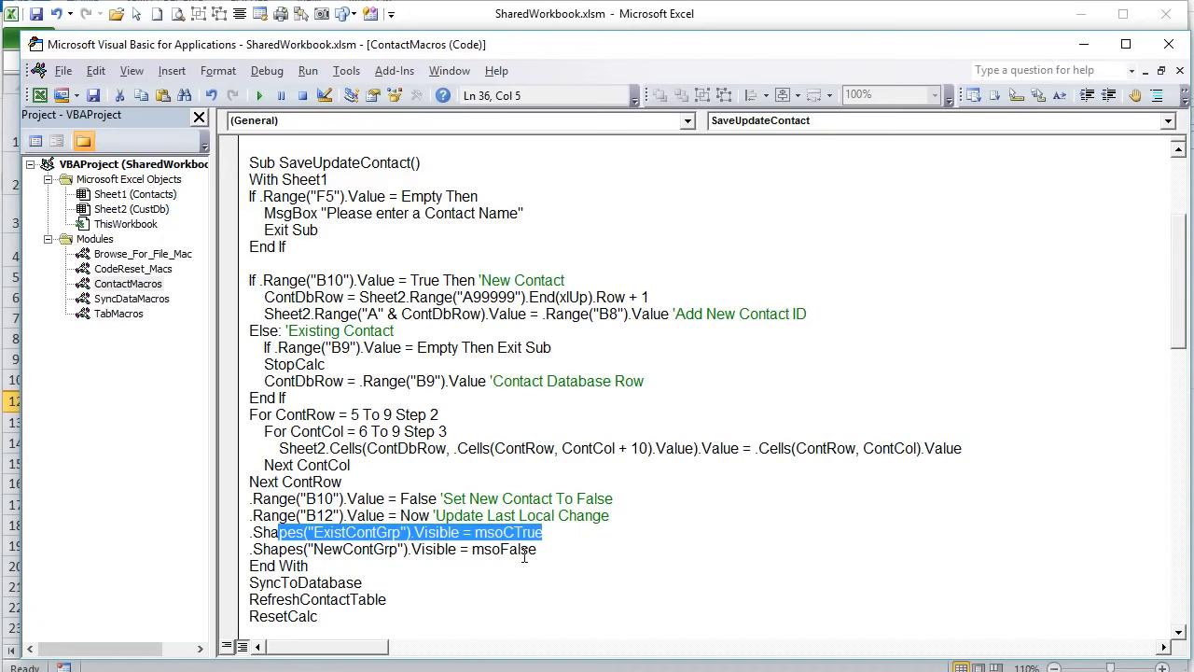
left_click_drag(557, 549, 221, 556)
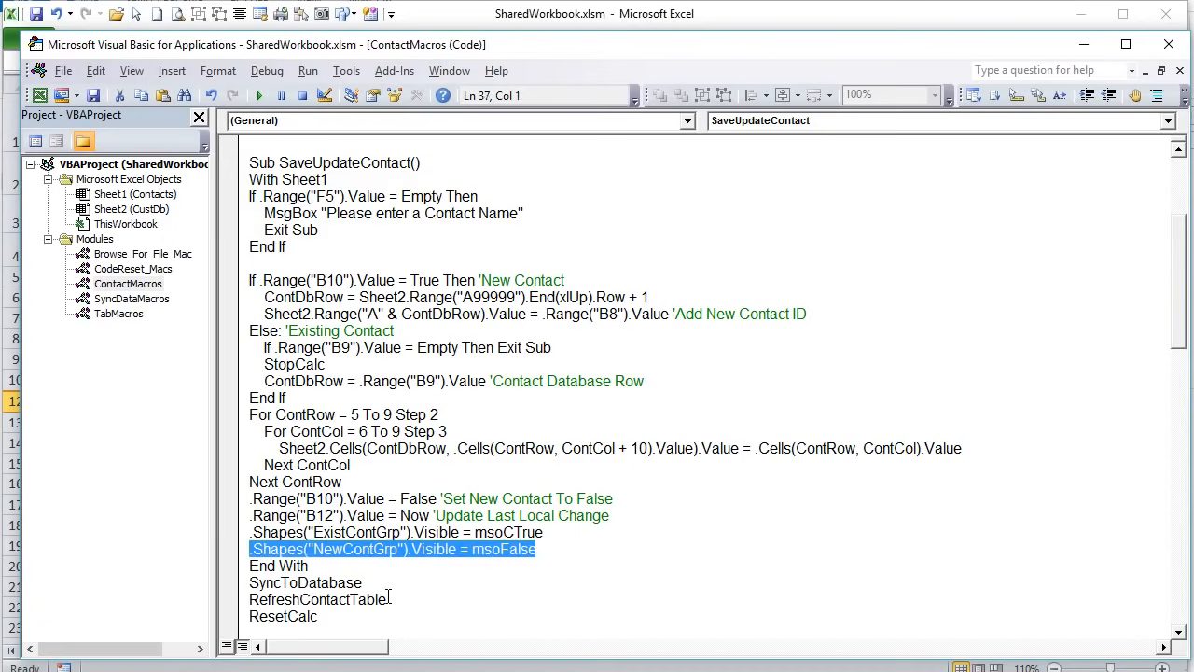
left_click(406, 566)
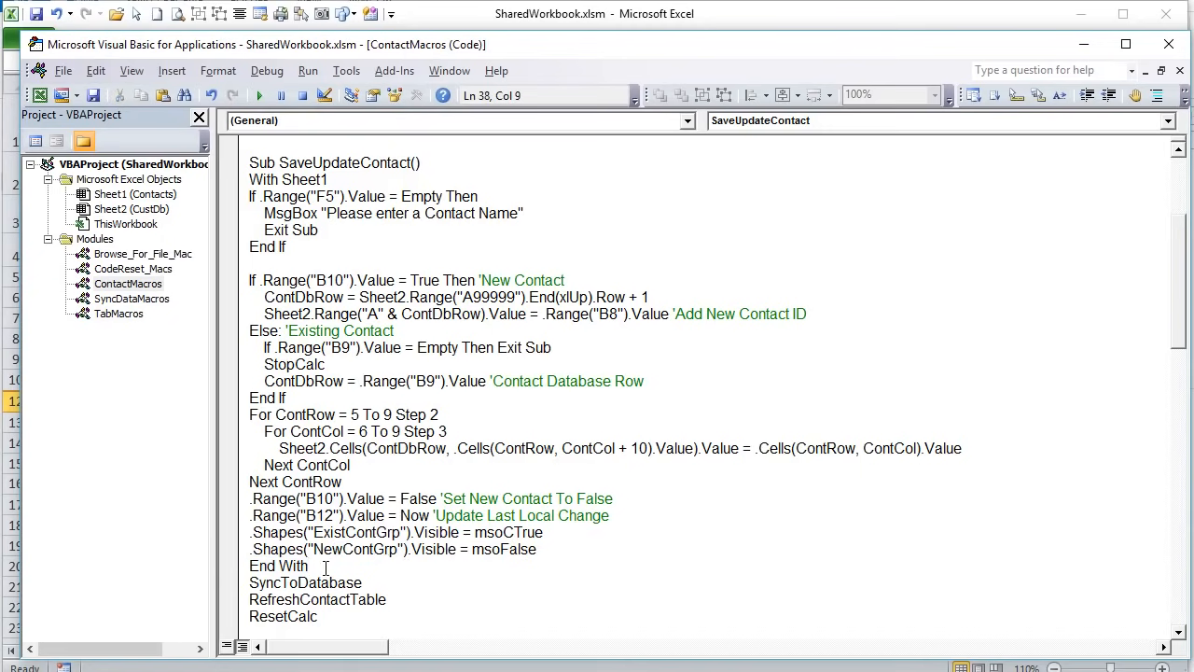
left_click_drag(550, 550, 243, 551)
- Highlight the closing SyncToDatabase, RefreshContactTable and ResetCalc calls, ending with ResetCalc selected
scroll(357, 567, "down", 1)
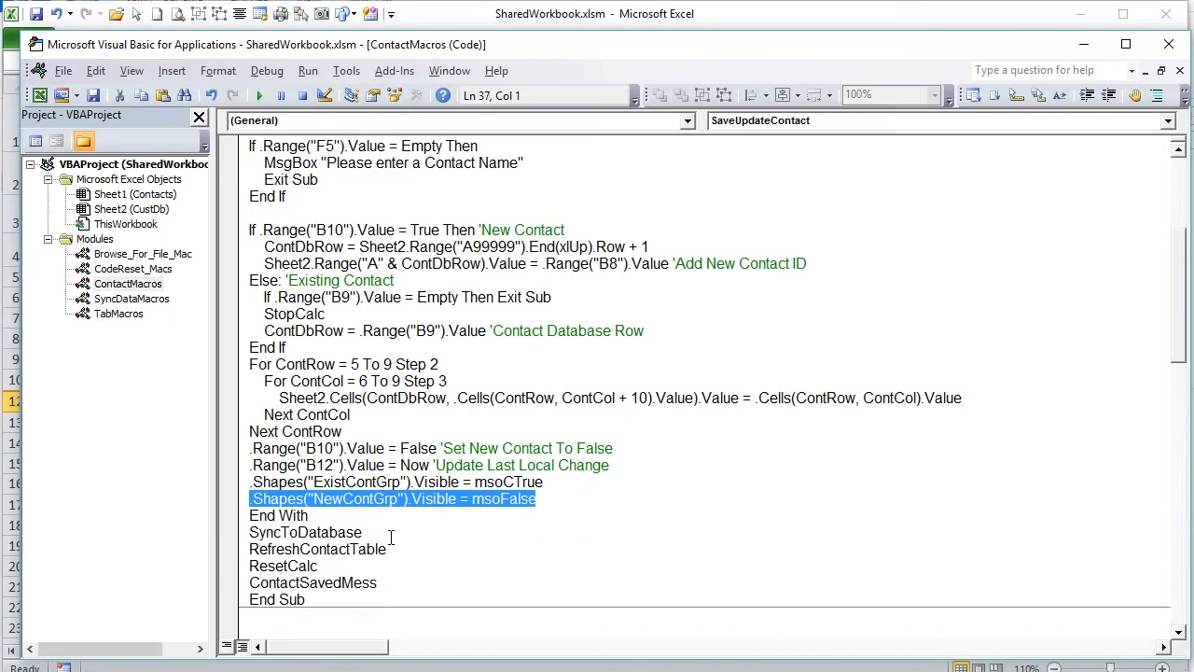
left_click_drag(364, 533, 248, 532)
left_click_drag(386, 550, 245, 550)
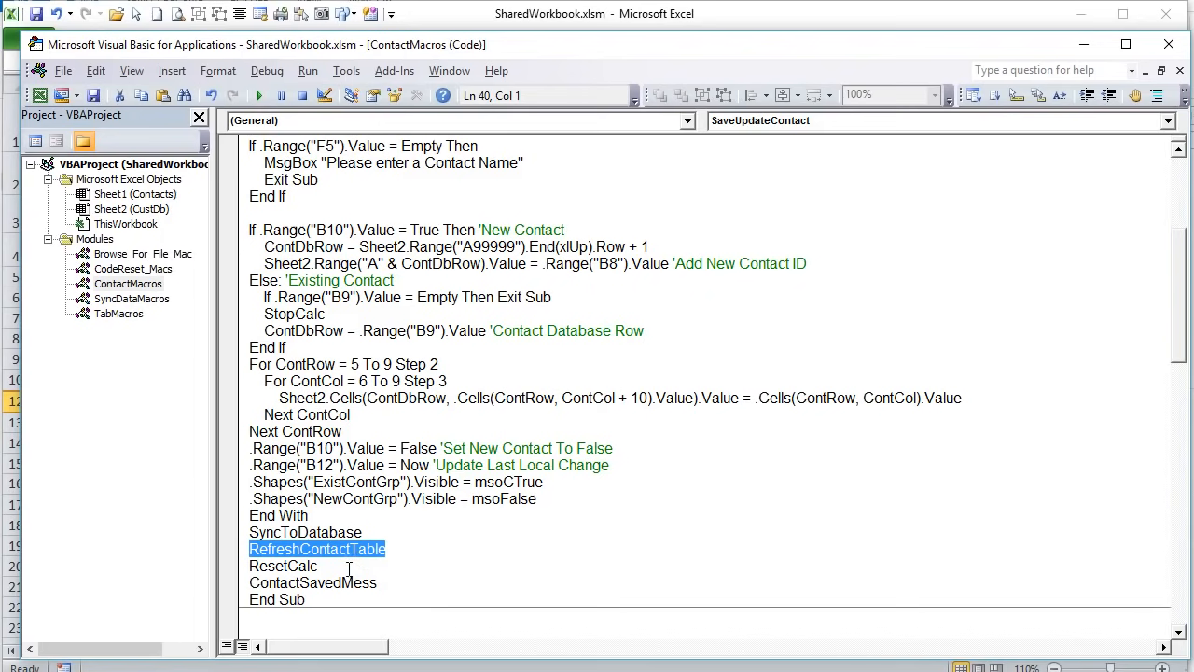
left_click_drag(348, 568, 232, 566)
scroll(351, 536, "down", 1)
left_click_drag(400, 532, 241, 537)
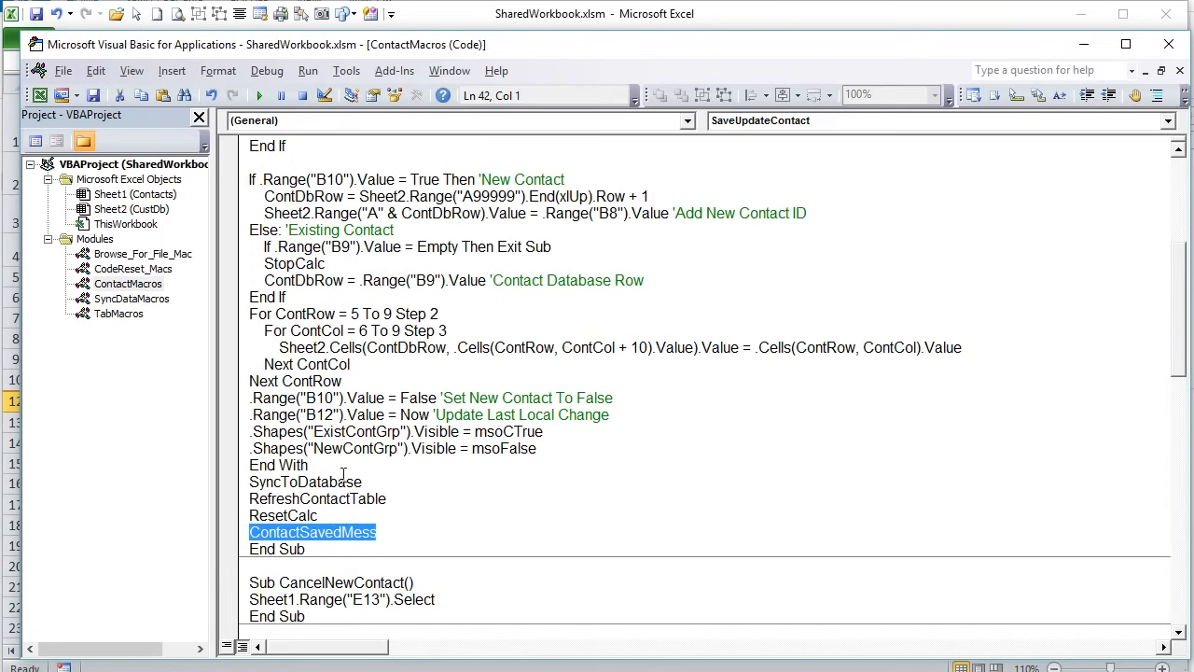
left_click_drag(343, 515, 241, 517)
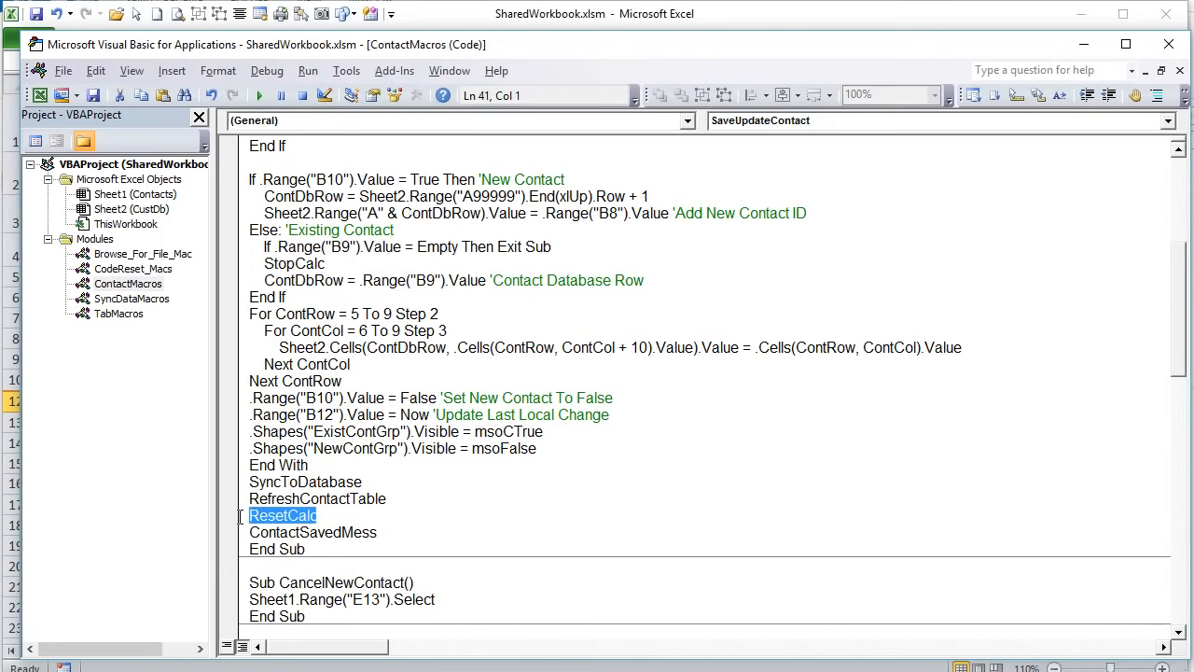
left_click(295, 515)
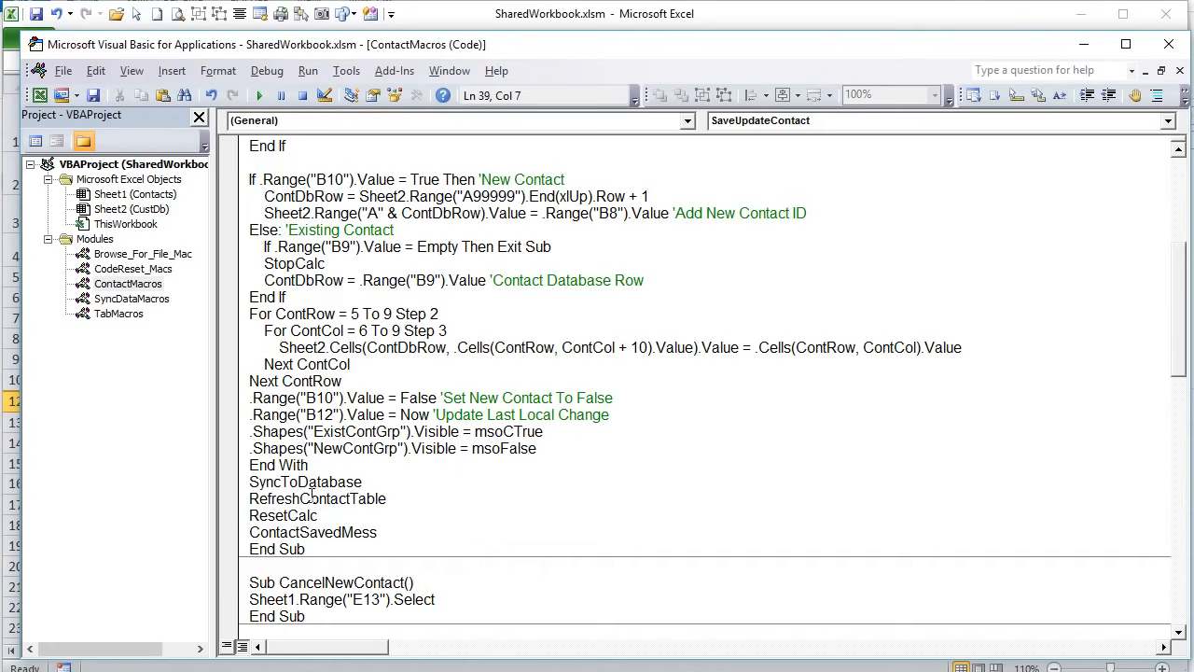
double_click(406, 510)
- Highlight RefreshContactTable's D13:J9999 clear line and Sheet2 LastRow calculation, then return to Excel
scroll(411, 522, "down", 17)
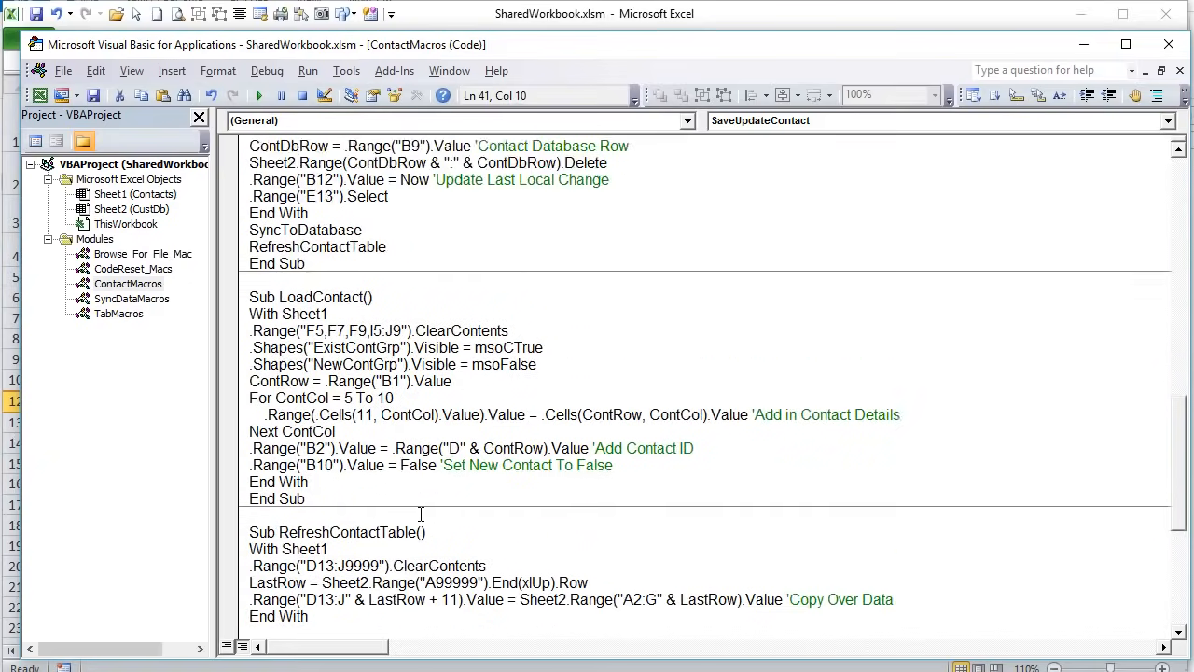
scroll(413, 528, "down", 1)
scroll(410, 528, "up", 3)
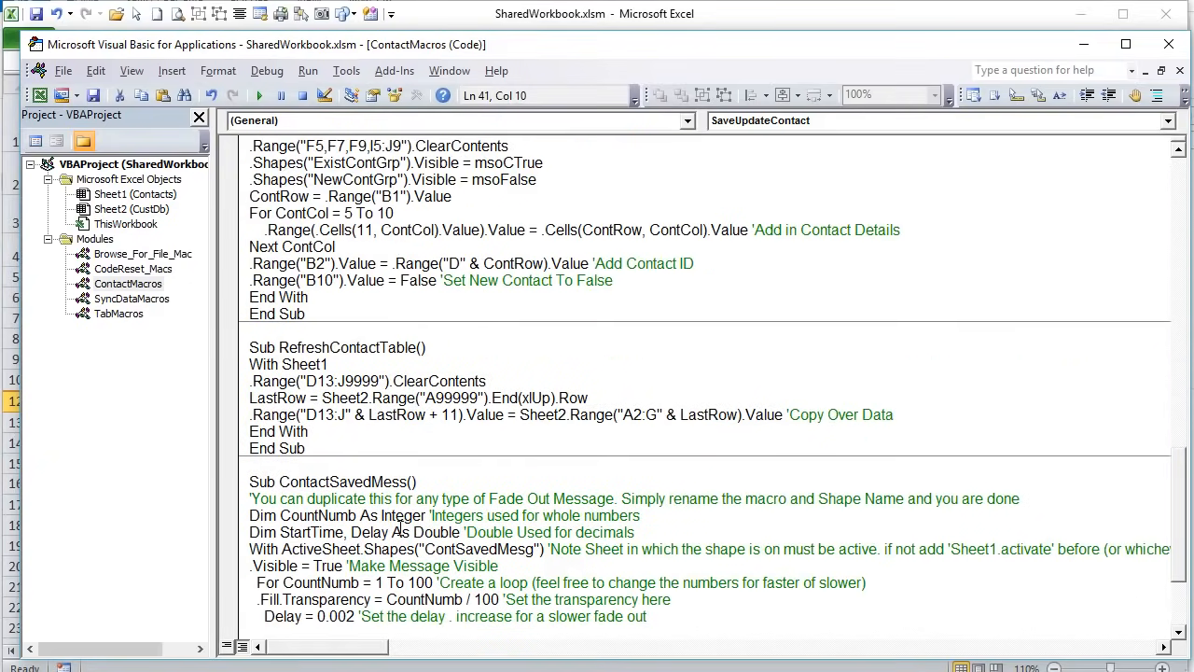
left_click_drag(392, 397, 314, 395)
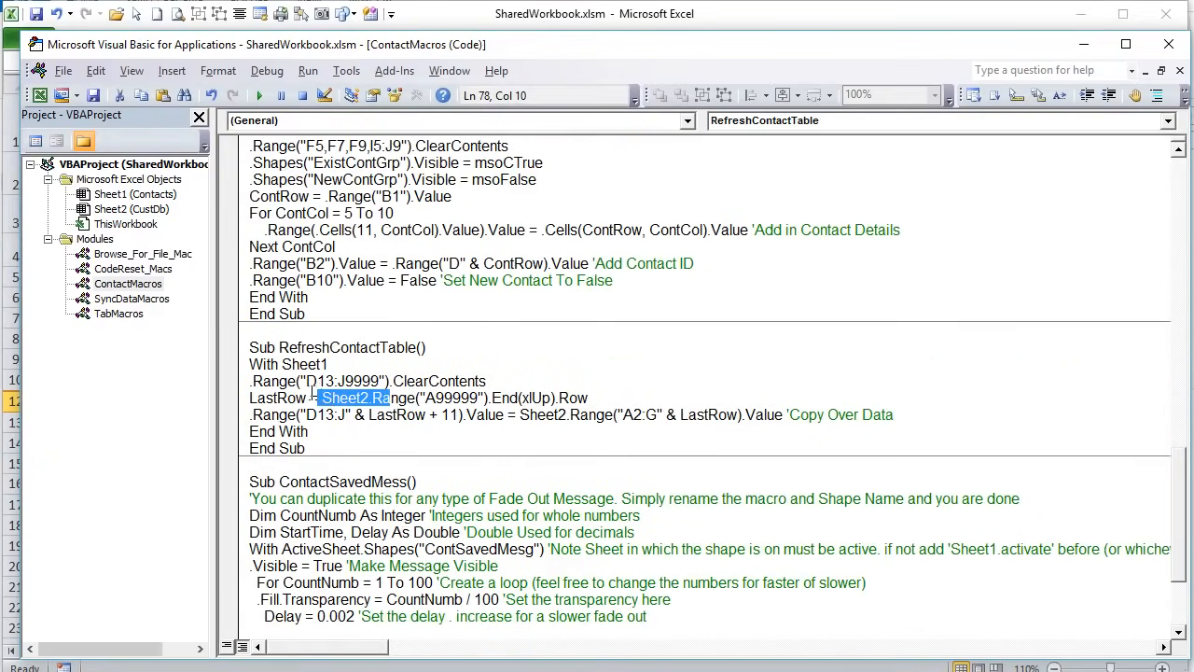
left_click_drag(518, 378, 245, 380)
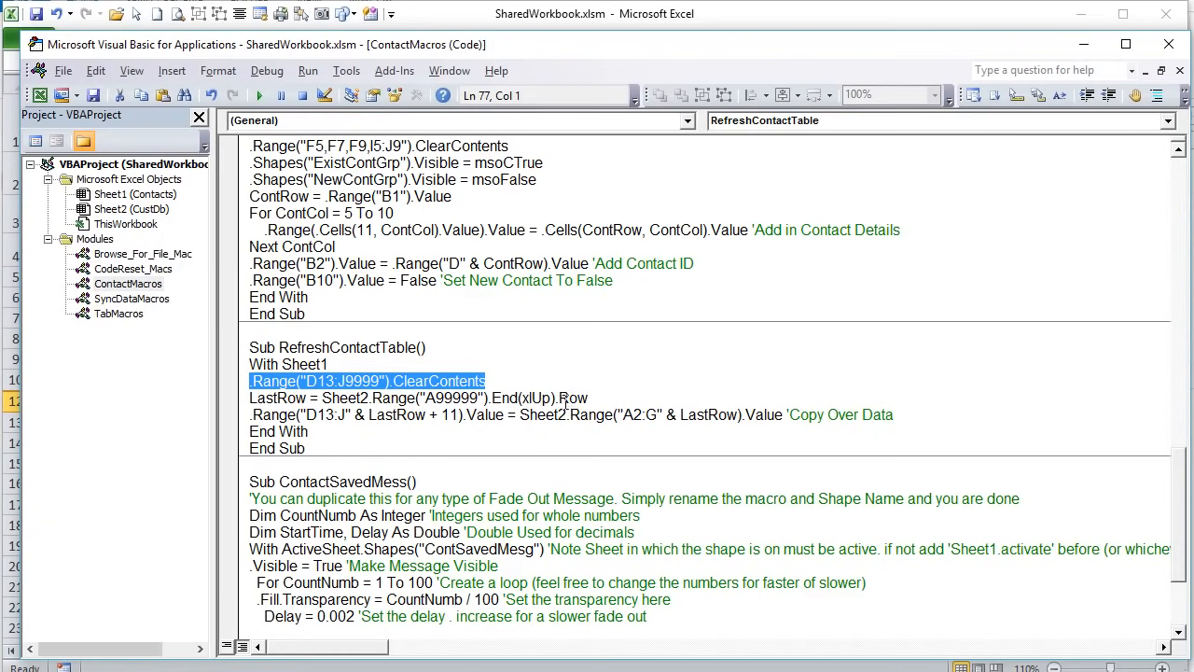
left_click_drag(250, 397, 597, 397)
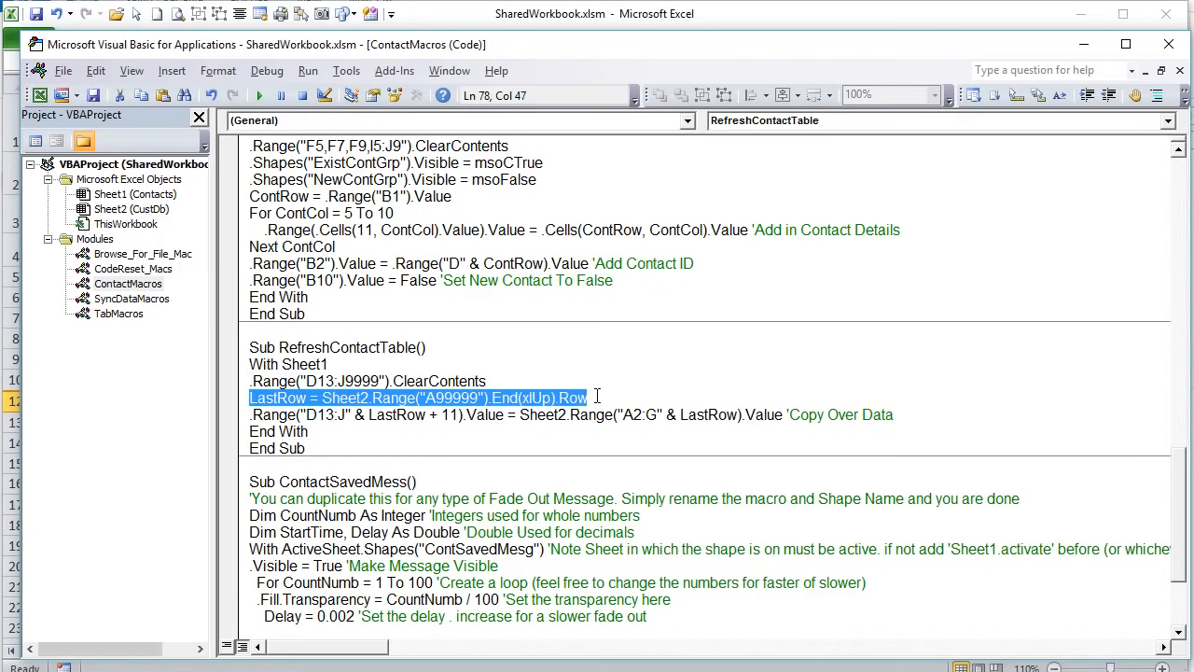
left_click(949, 404)
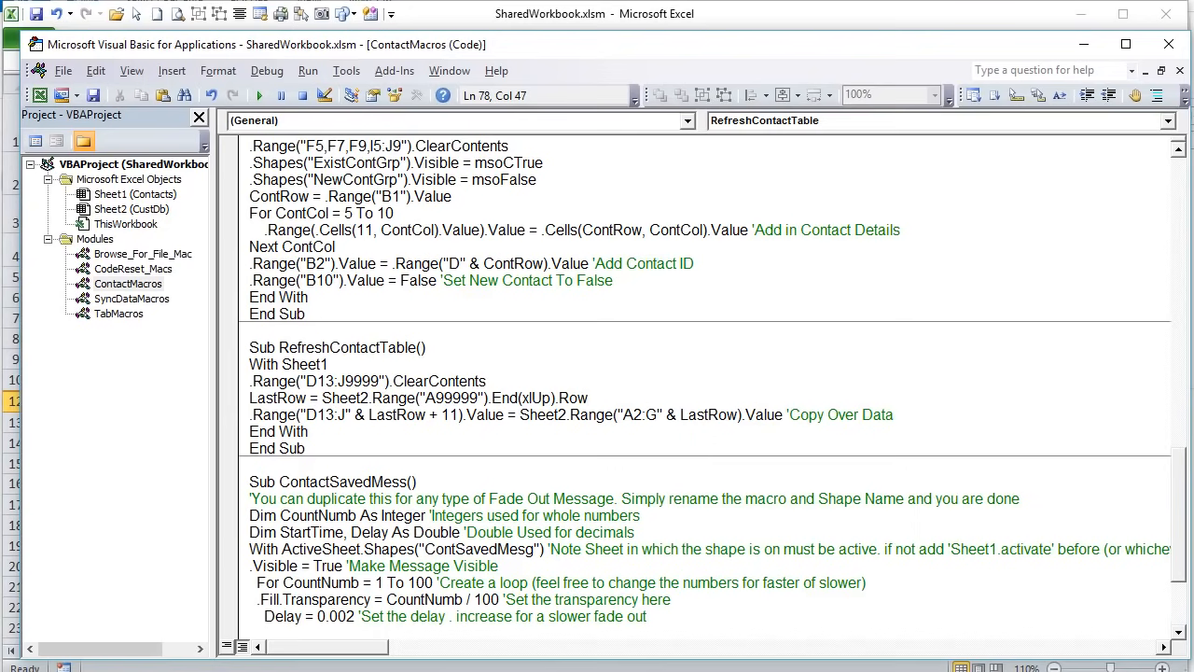
key("alt+F11")
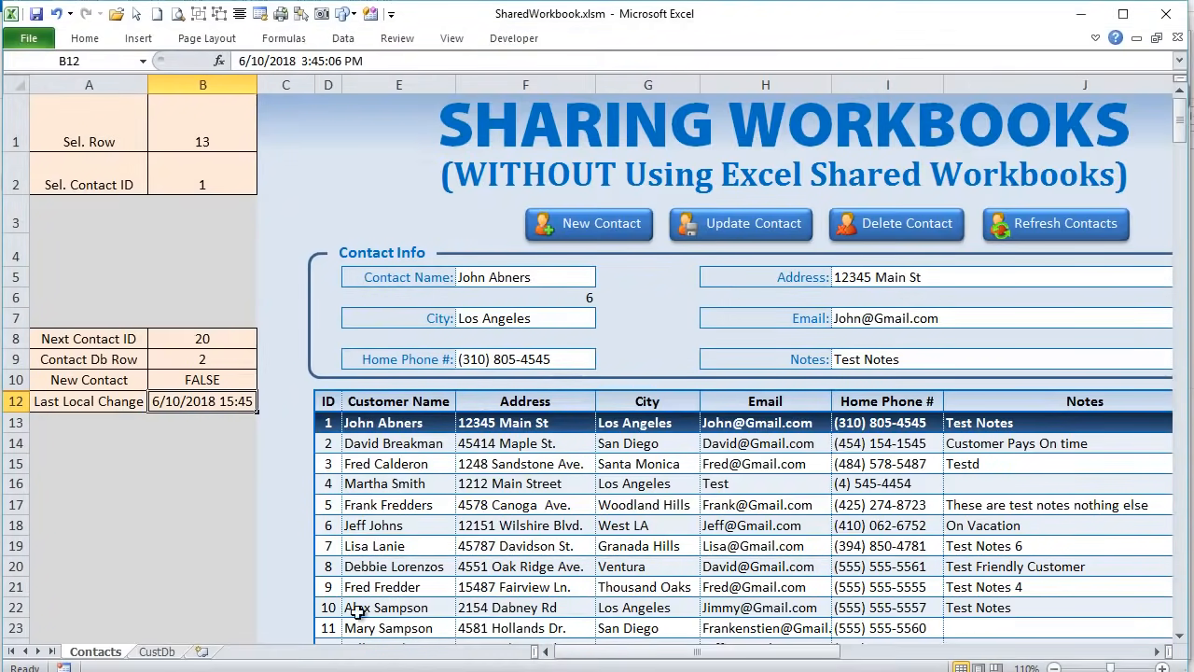
- Hide helper columns A and B
left_click(326, 421)
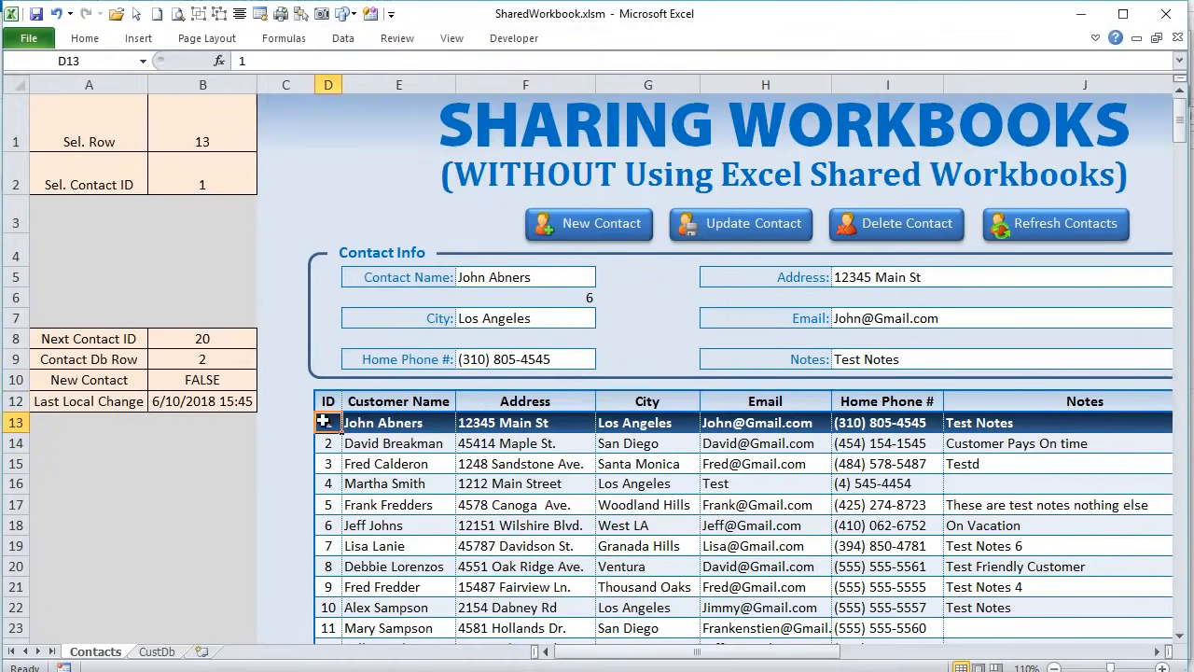
left_click_drag(169, 82, 88, 82)
right_click(84, 84)
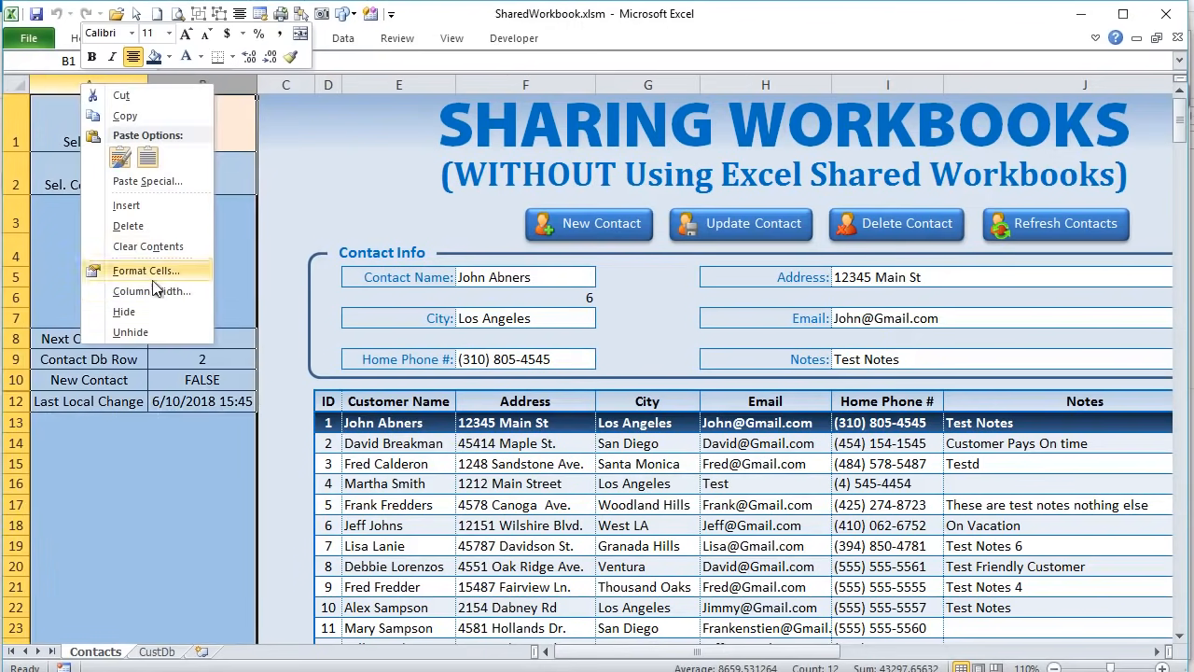
left_click(159, 314)
- Delete the contact table contents, then refill it with the Refresh Contacts button
left_click(308, 525)
left_click_drag(101, 421, 761, 642)
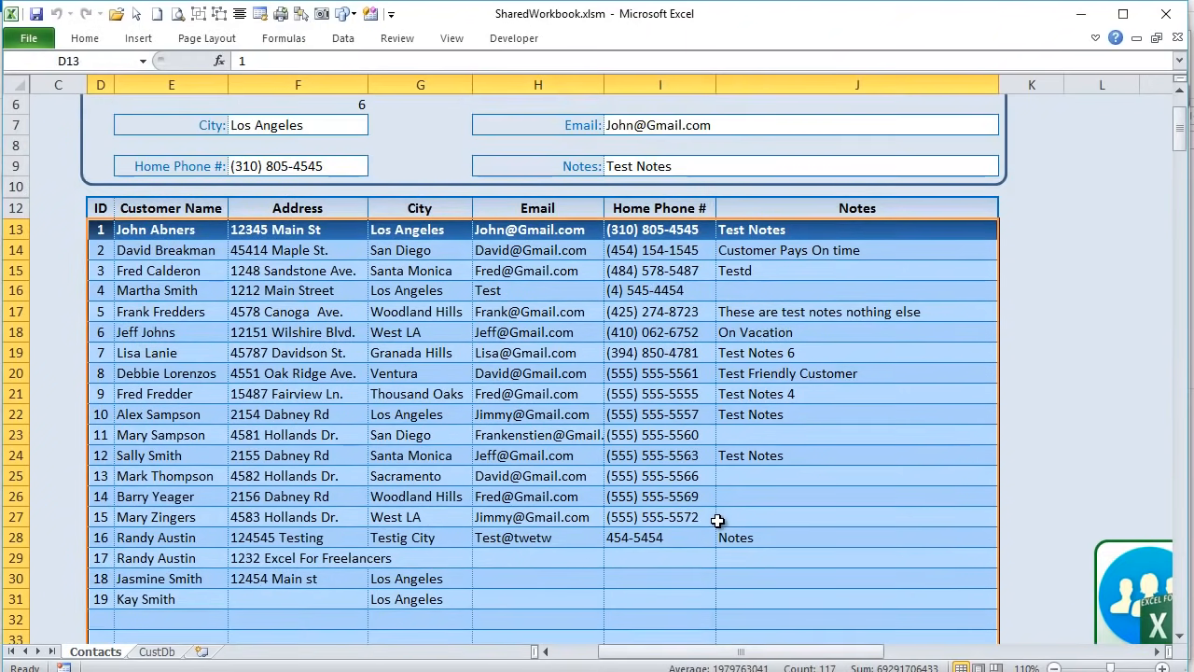
key("Delete")
scroll(717, 520, "up", 2)
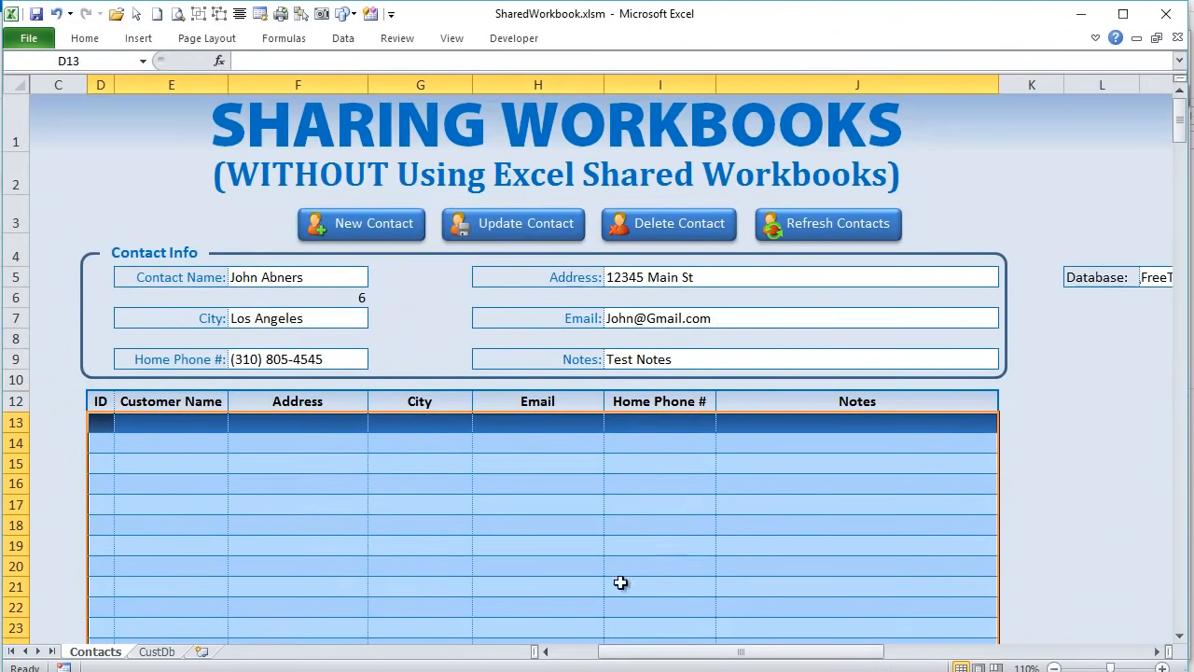
left_click(844, 229)
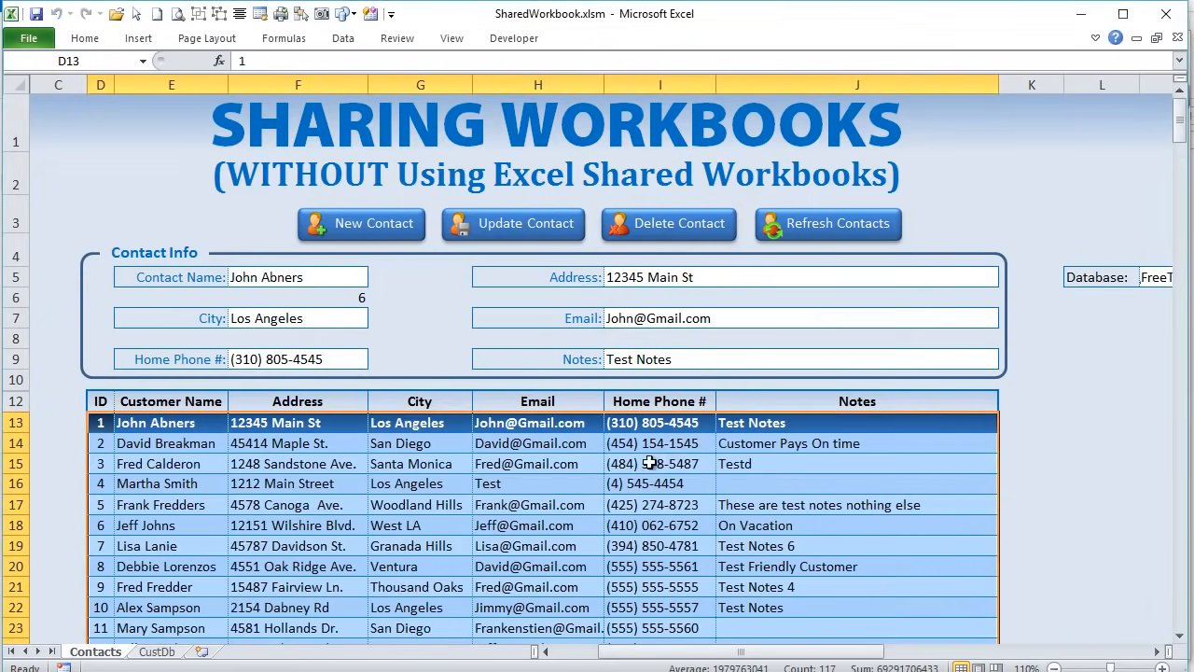
scroll(504, 425, "down", 2)
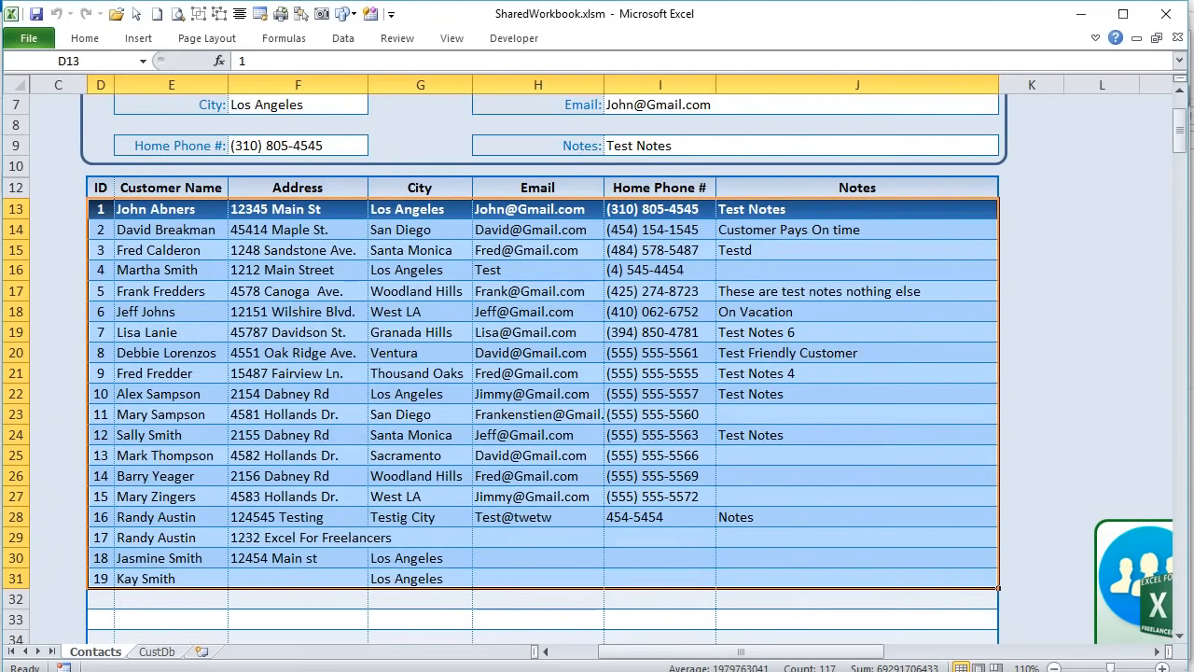
- On the CustDb sheet, select the database records A2:G20 and then row 2
left_click(157, 652)
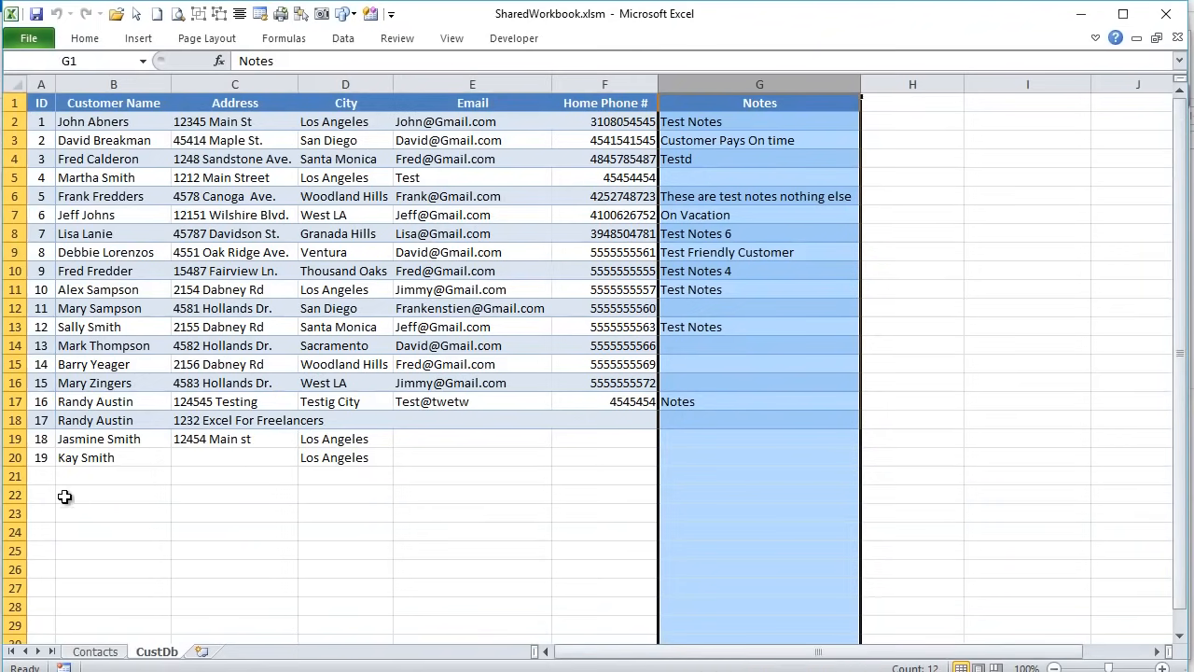
left_click(47, 455)
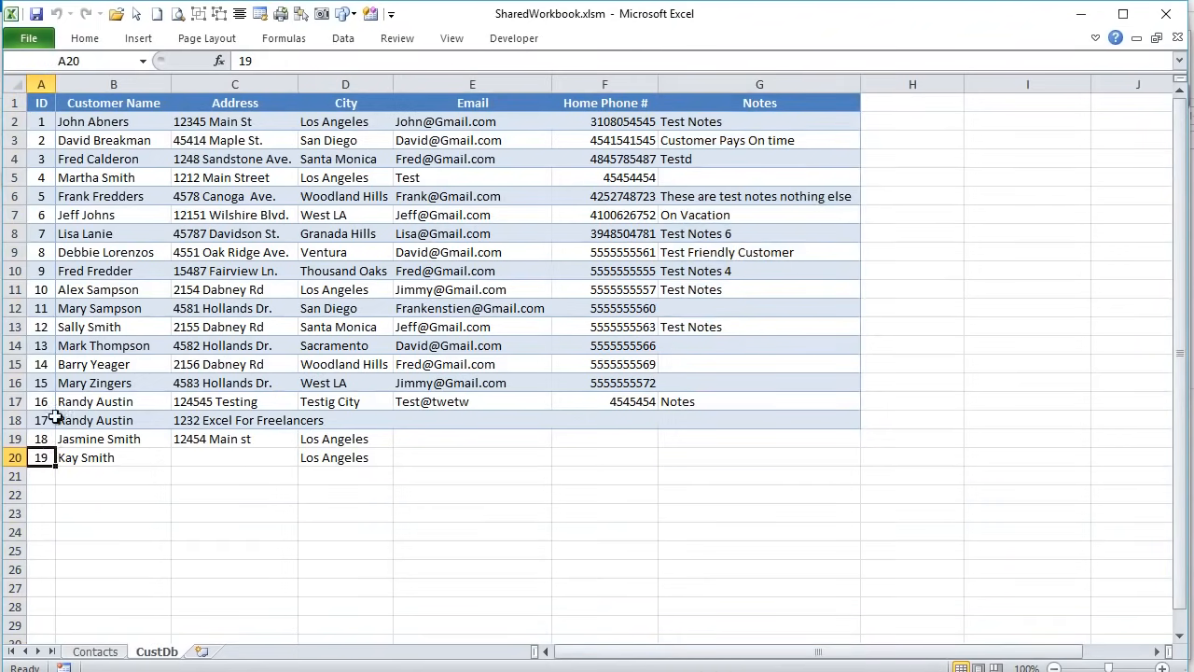
left_click_drag(44, 119, 767, 458)
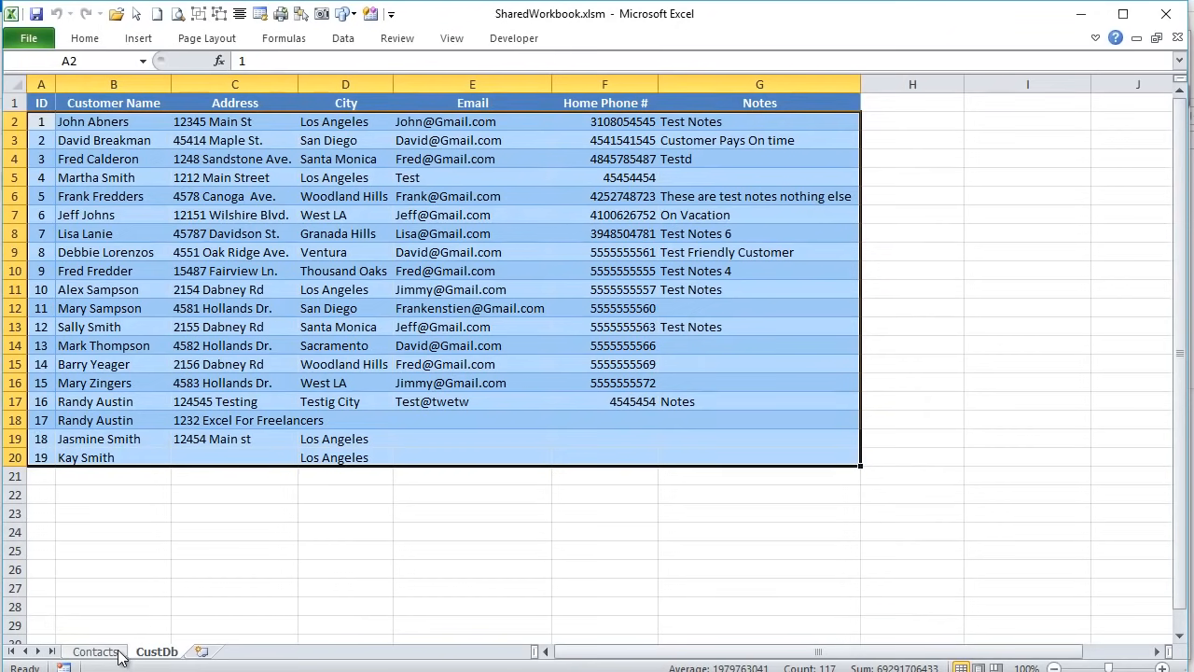
left_click(12, 123)
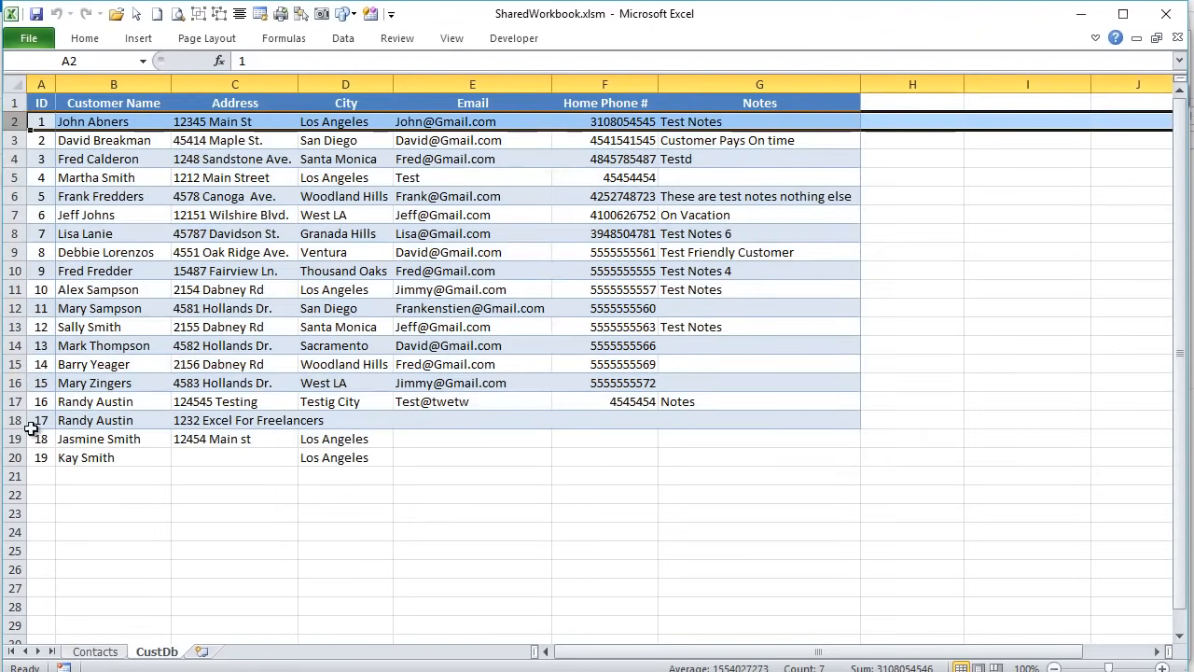
left_click(18, 464)
- On Contacts, load the second then first contact into the form, toggling back via CustDb
left_click(95, 651)
left_click(38, 229)
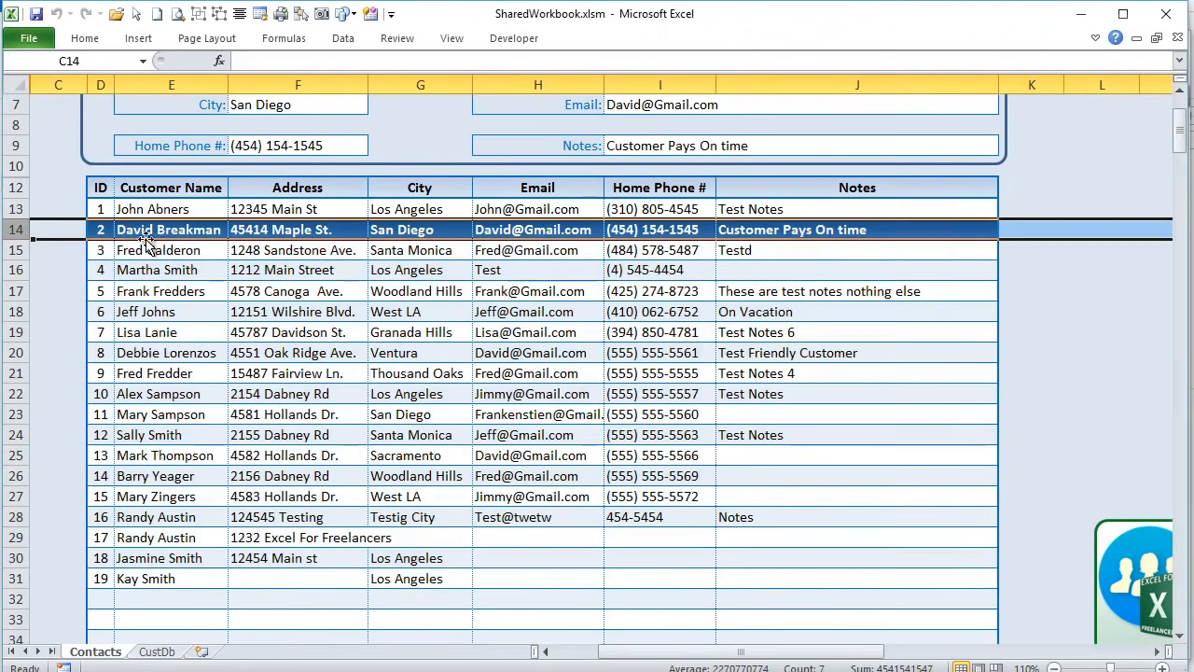
left_click(30, 209)
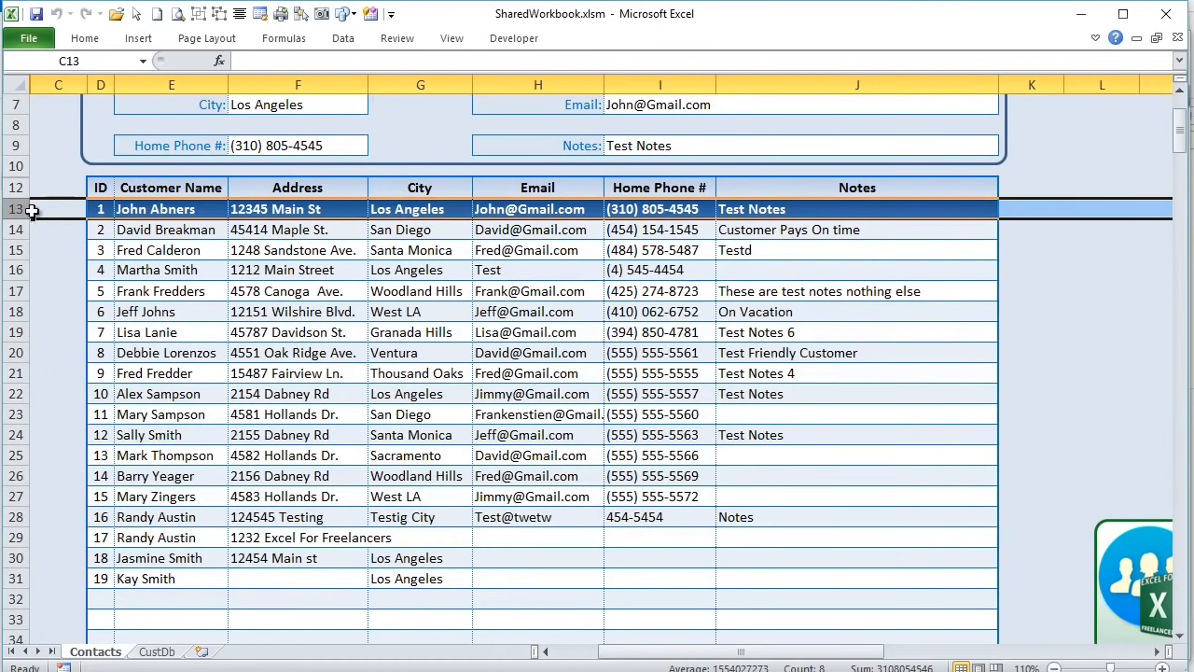
left_click(157, 651)
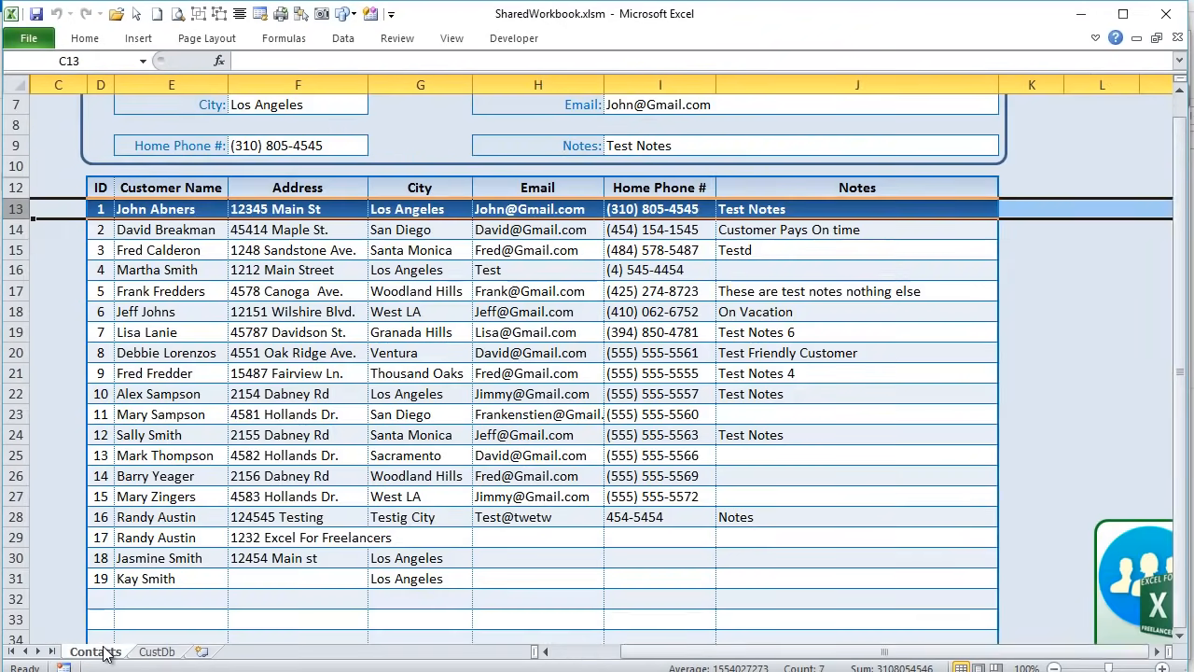
left_click(103, 652)
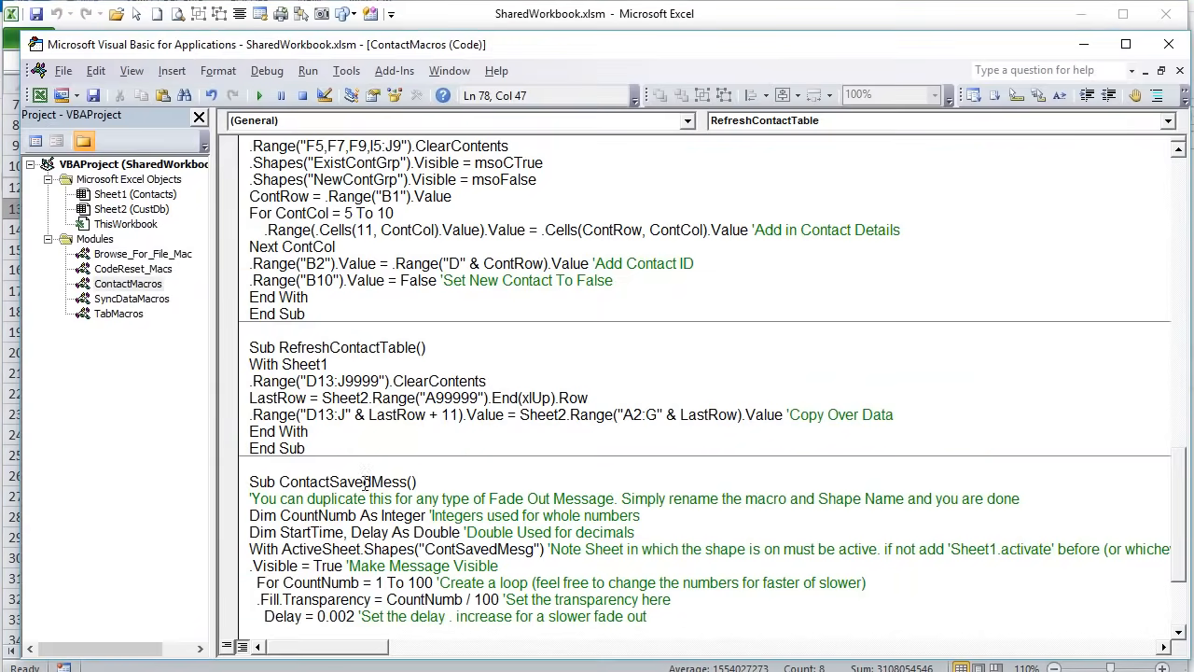
- Mark RefreshContactTable's With Sheet1, D13:J9999 clear and LastRow calculation lines
left_click_drag(328, 364, 199, 370)
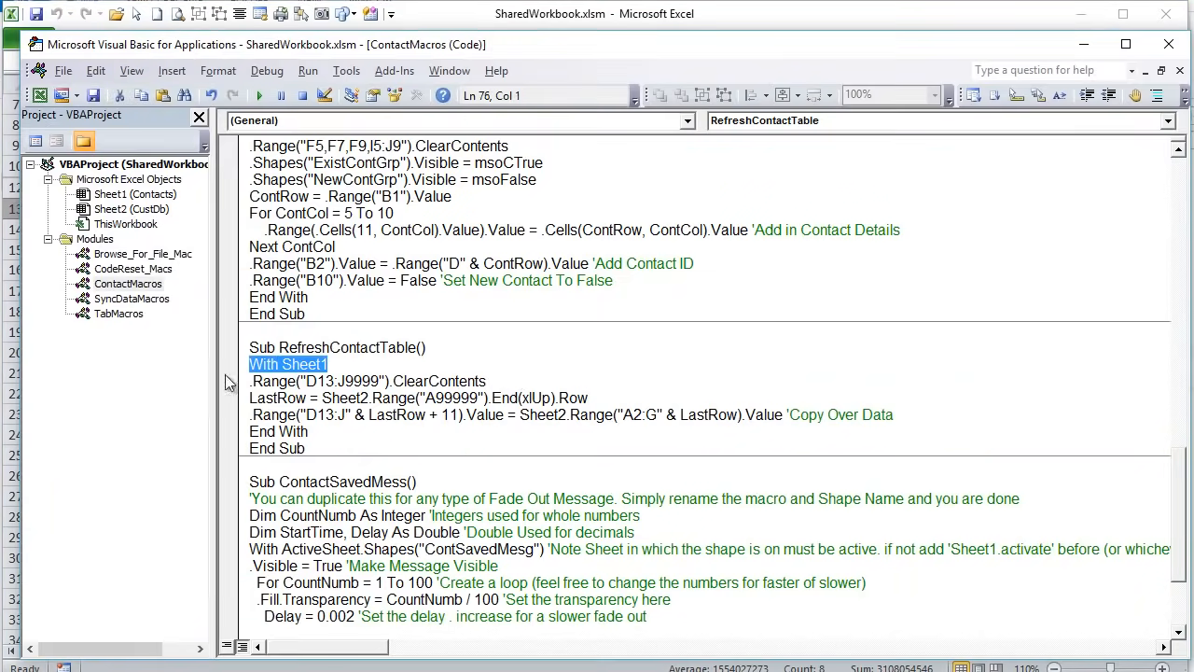
left_click_drag(486, 380, 233, 383)
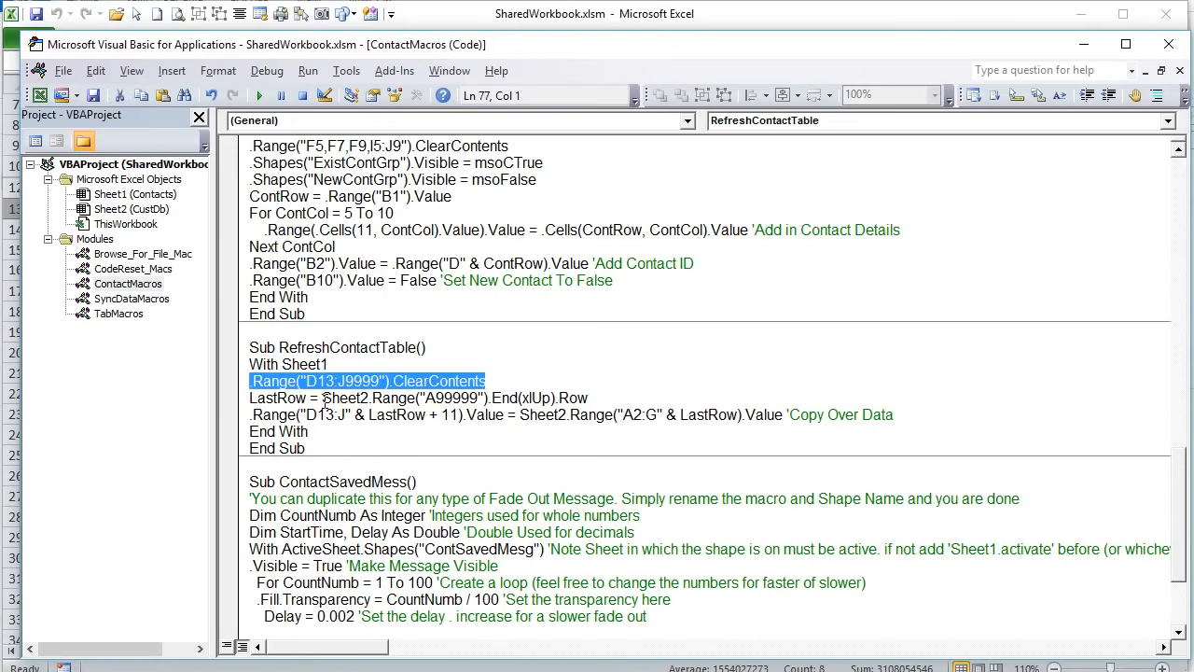
left_click_drag(613, 401, 247, 399)
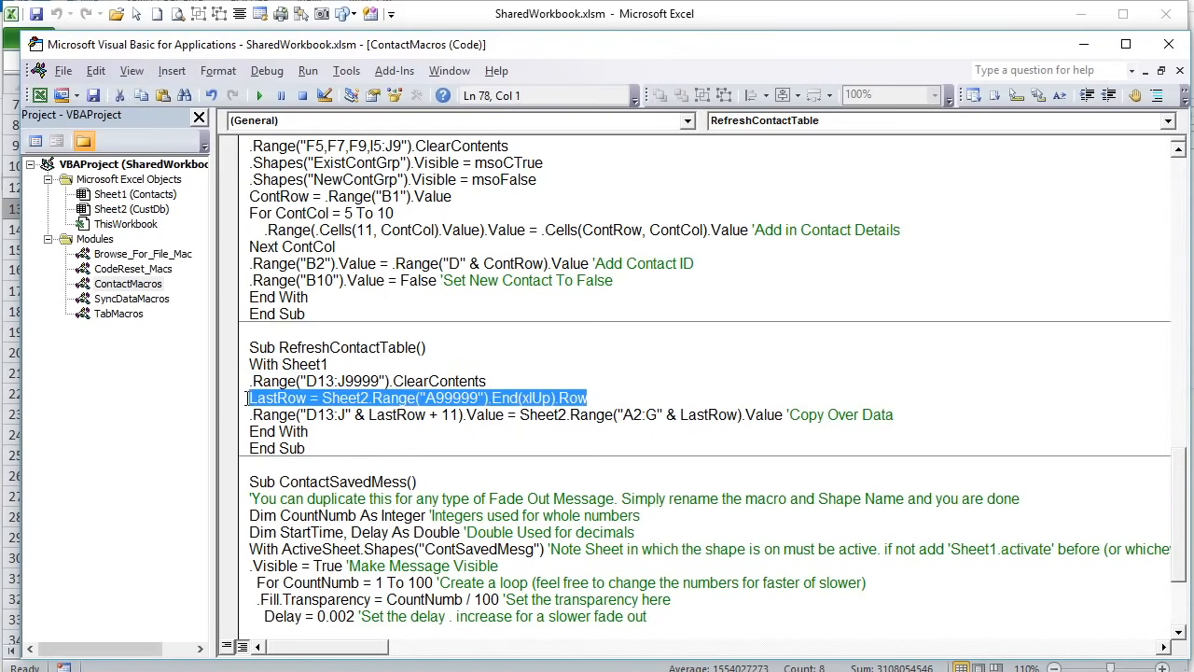
left_click(356, 429)
- Explain the Copy Over Data line's D13 start and LastRow + 11 offset, then return to Excel
left_click_drag(306, 414, 336, 414)
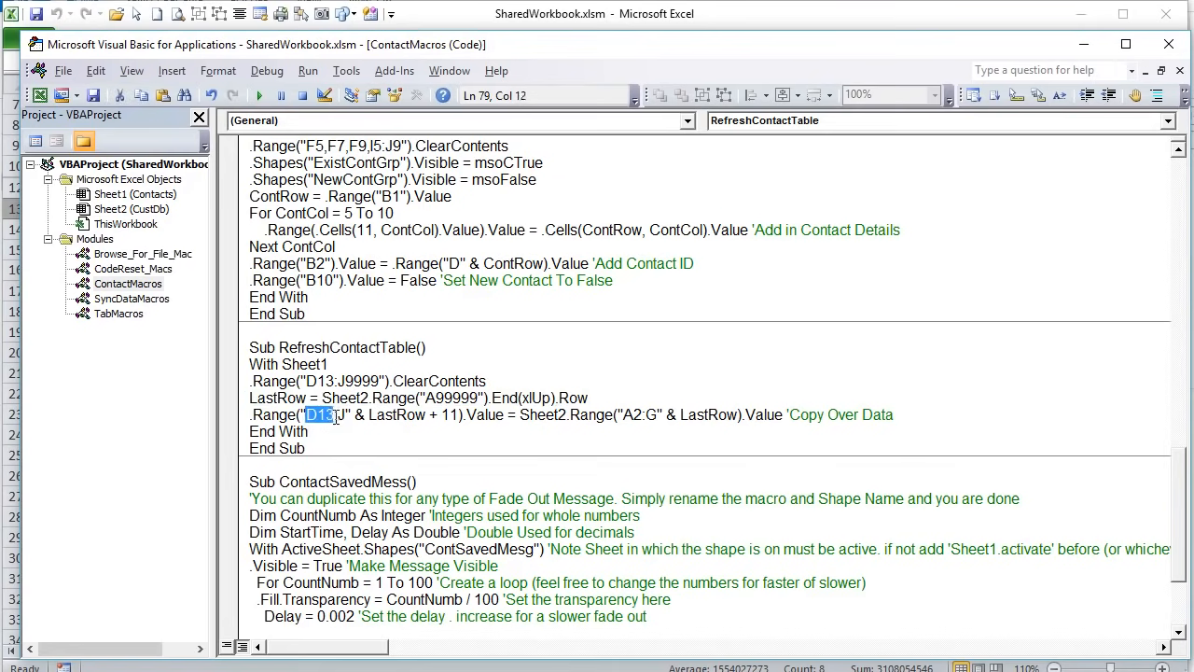
left_click_drag(426, 414, 369, 415)
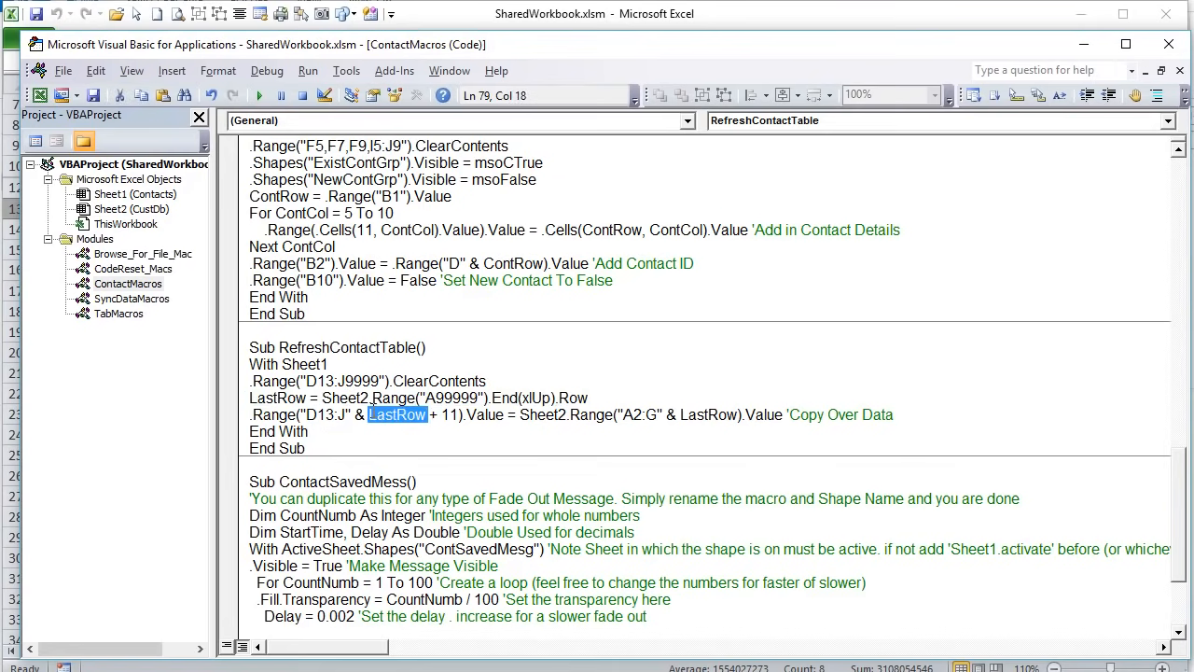
left_click(454, 415)
left_click_drag(458, 414, 426, 414)
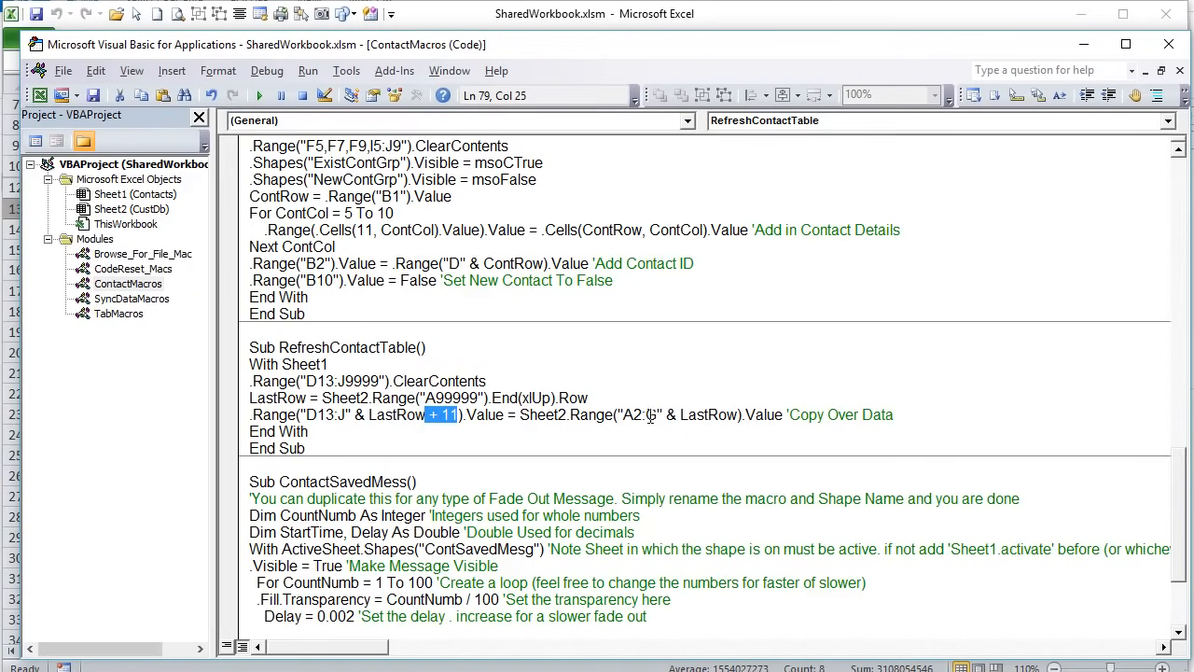
left_click_drag(919, 414, 250, 417)
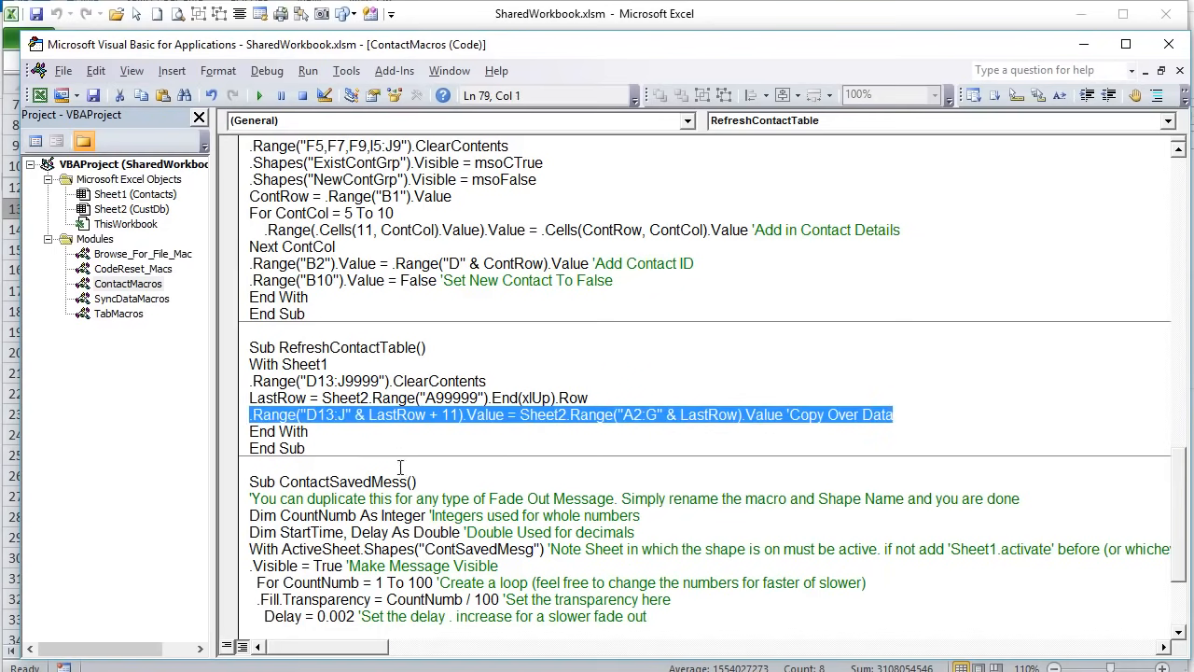
left_click_drag(422, 348, 291, 348)
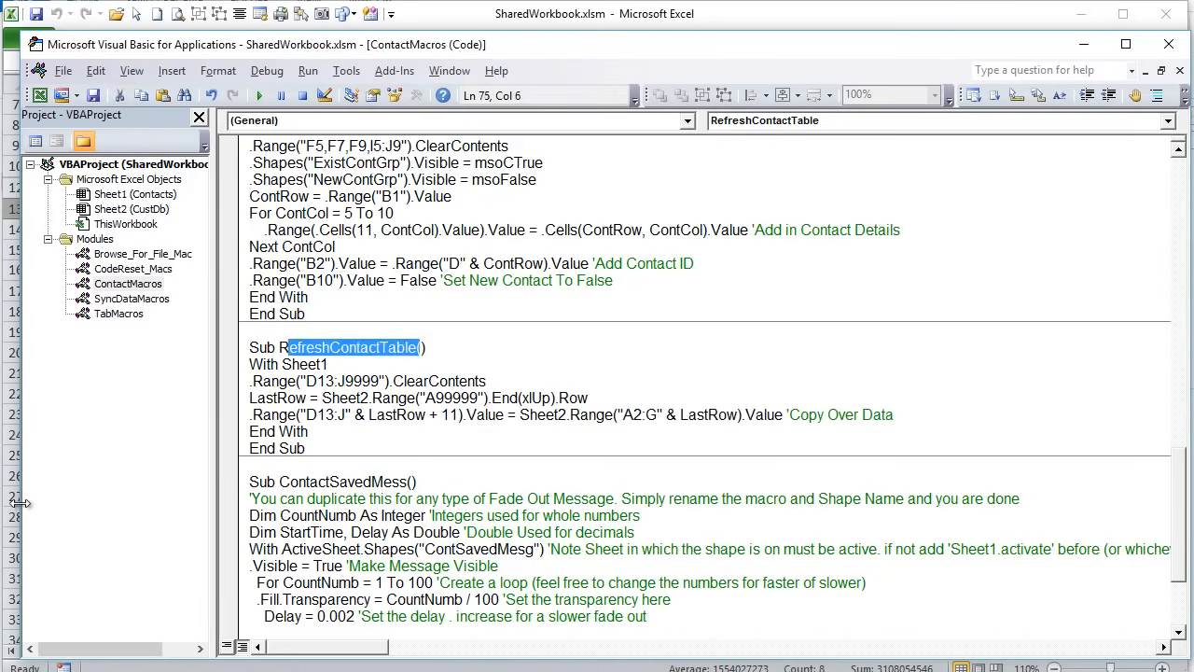
key("alt+F11")
scroll(506, 396, "up", 2)
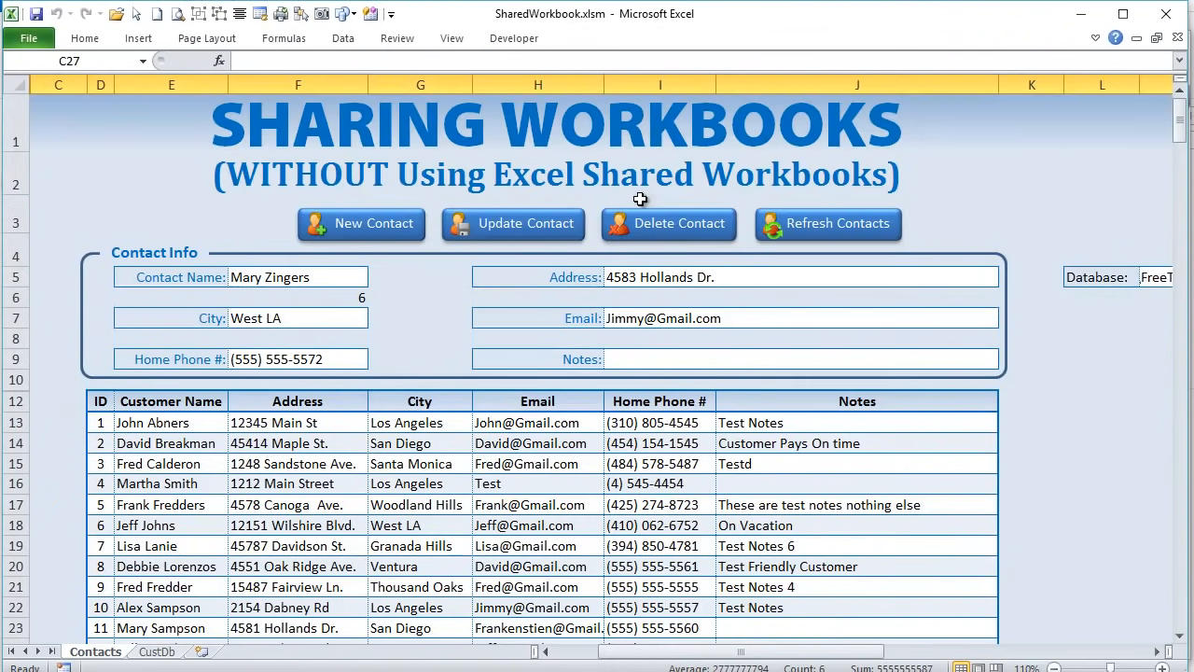
- Confirm via Assign Macro that the Refresh Contacts shape runs SyncFromDatabase
left_click(811, 228, "ctrl")
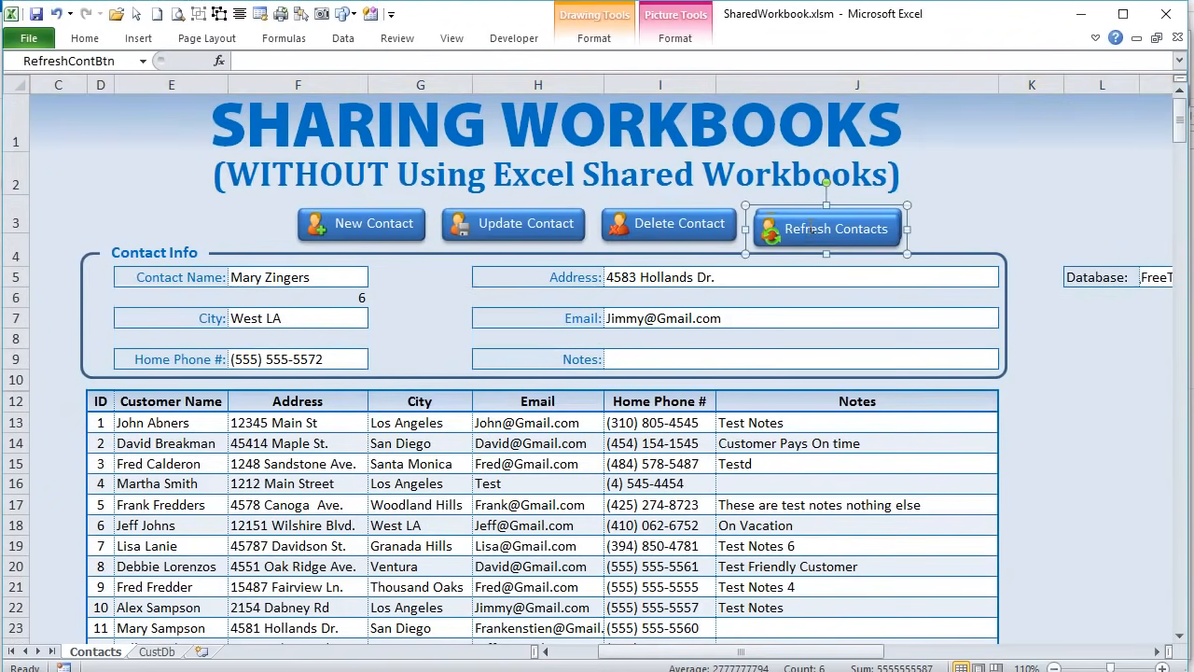
left_click(810, 224, "ctrl")
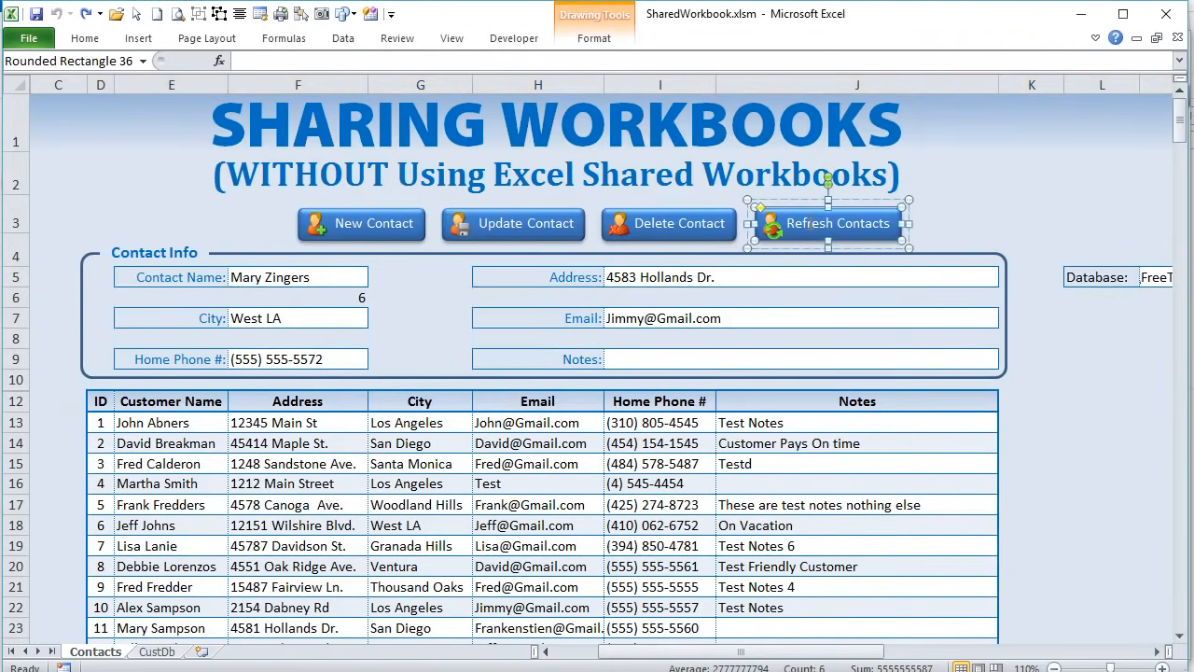
right_click(809, 224)
left_click(741, 430)
left_click(771, 295)
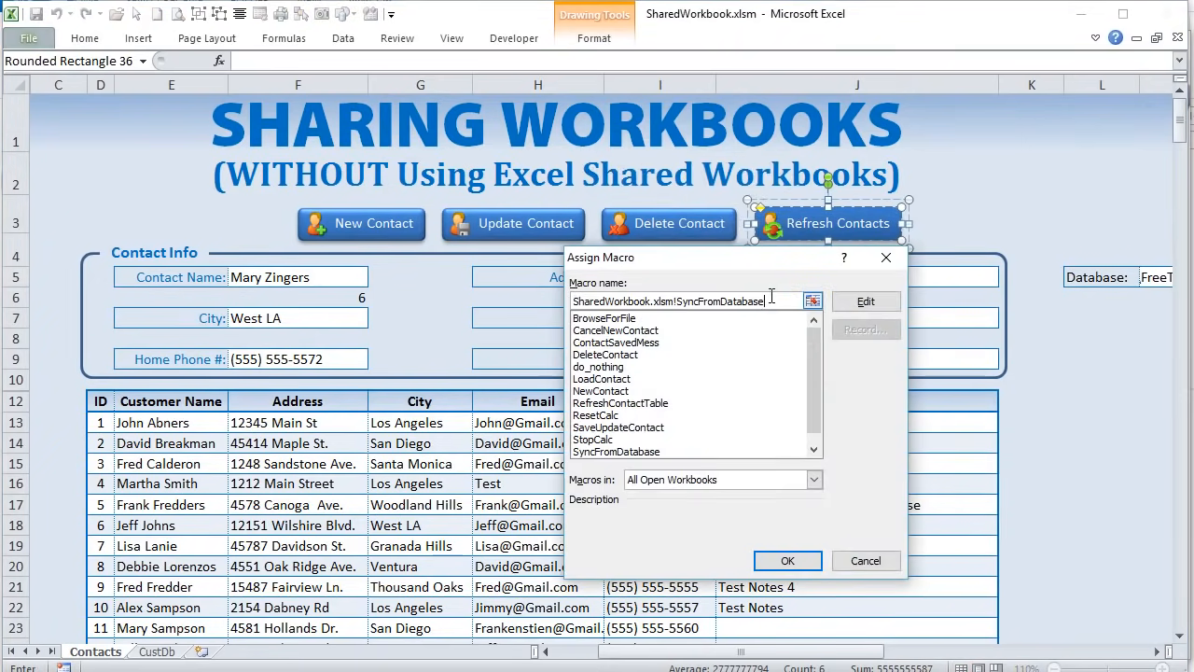
left_click_drag(776, 301, 675, 301)
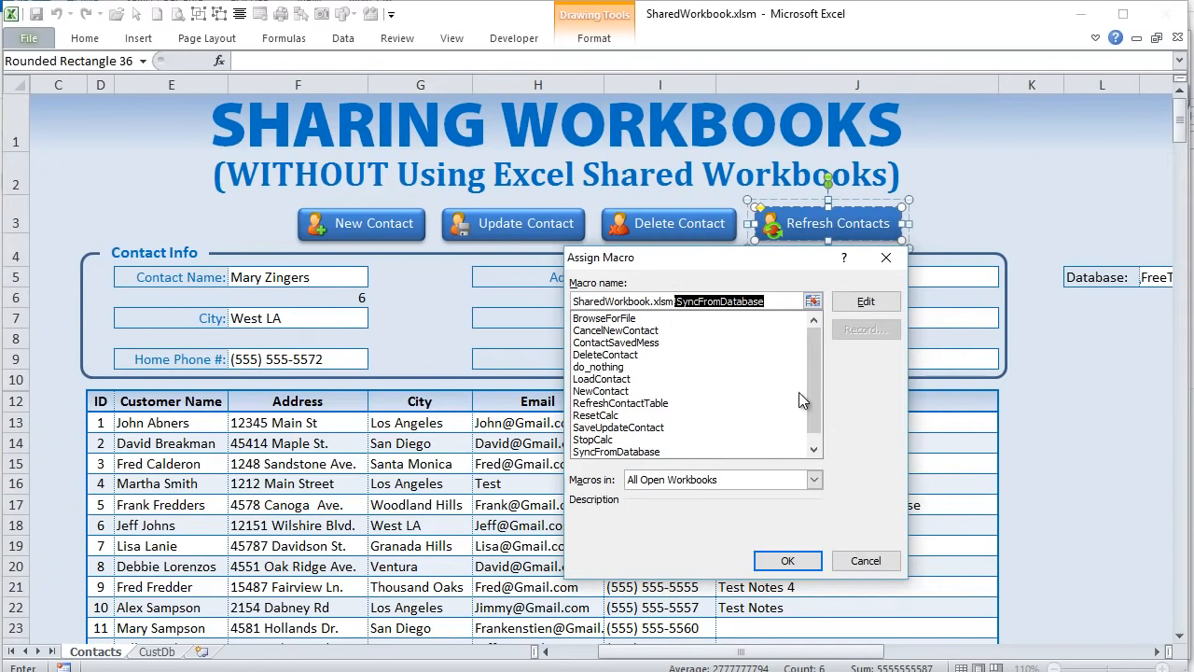
left_click(882, 558)
- Load the row 17 contact, compare with the CustDb records, then reopen the macro code with Alt+F11
left_click(840, 505)
scroll(385, 457, "down", 1)
scroll(385, 457, "down", 3)
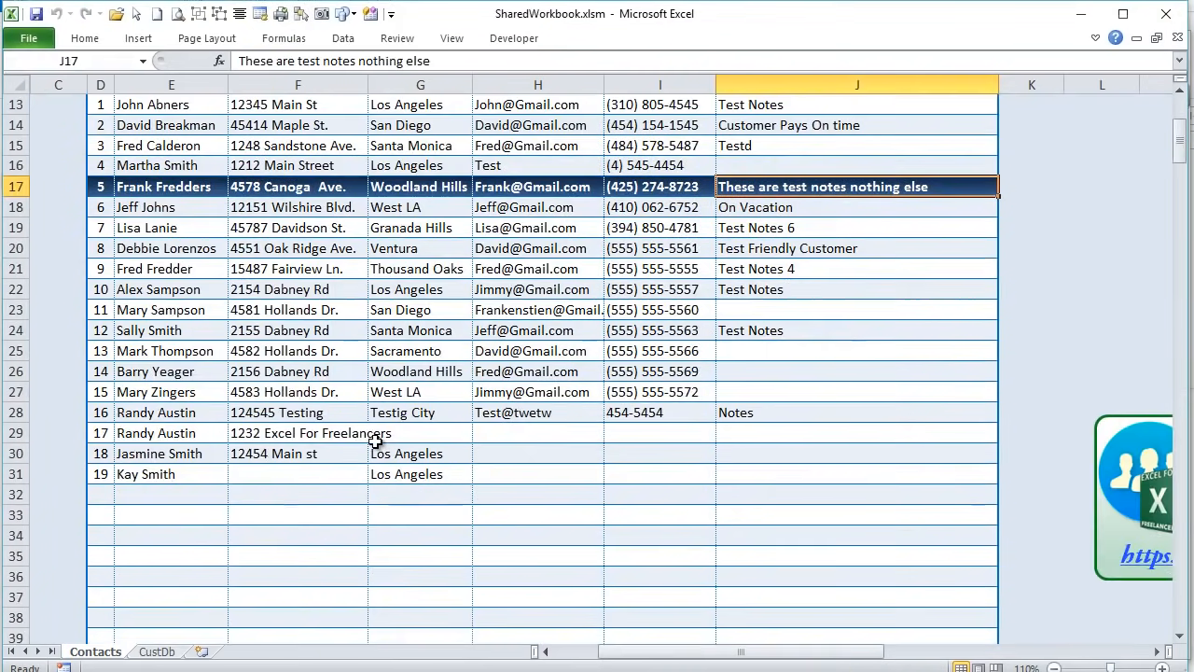
scroll(386, 457, "up", 4)
scroll(477, 492, "down", 2)
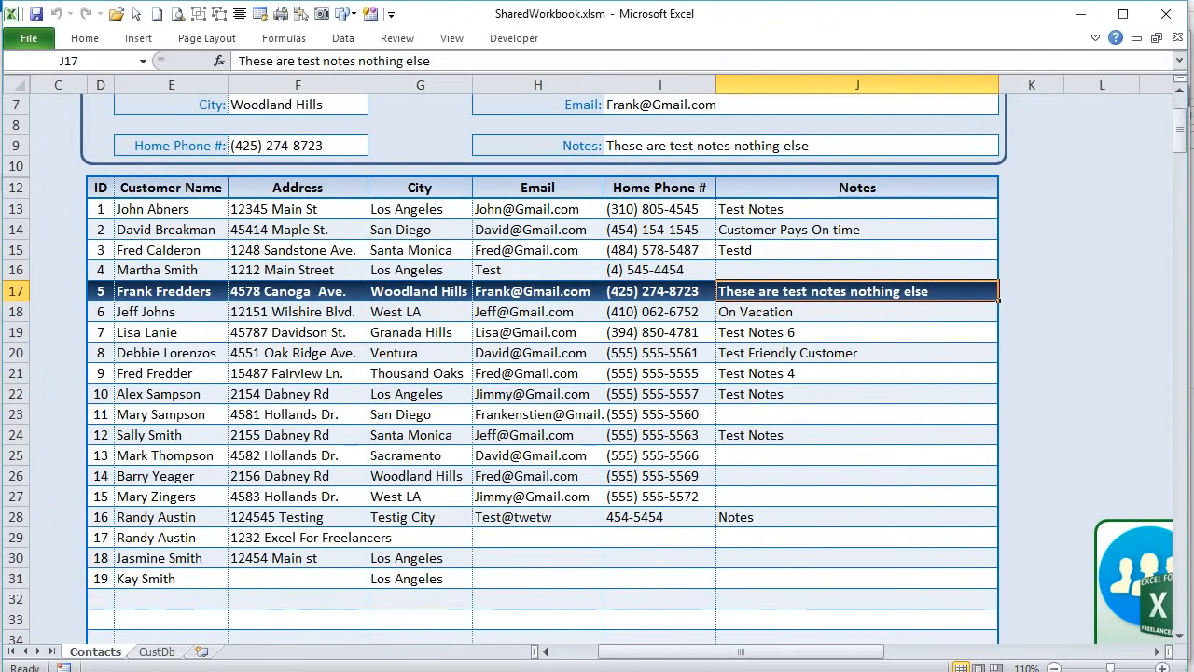
left_click(158, 651)
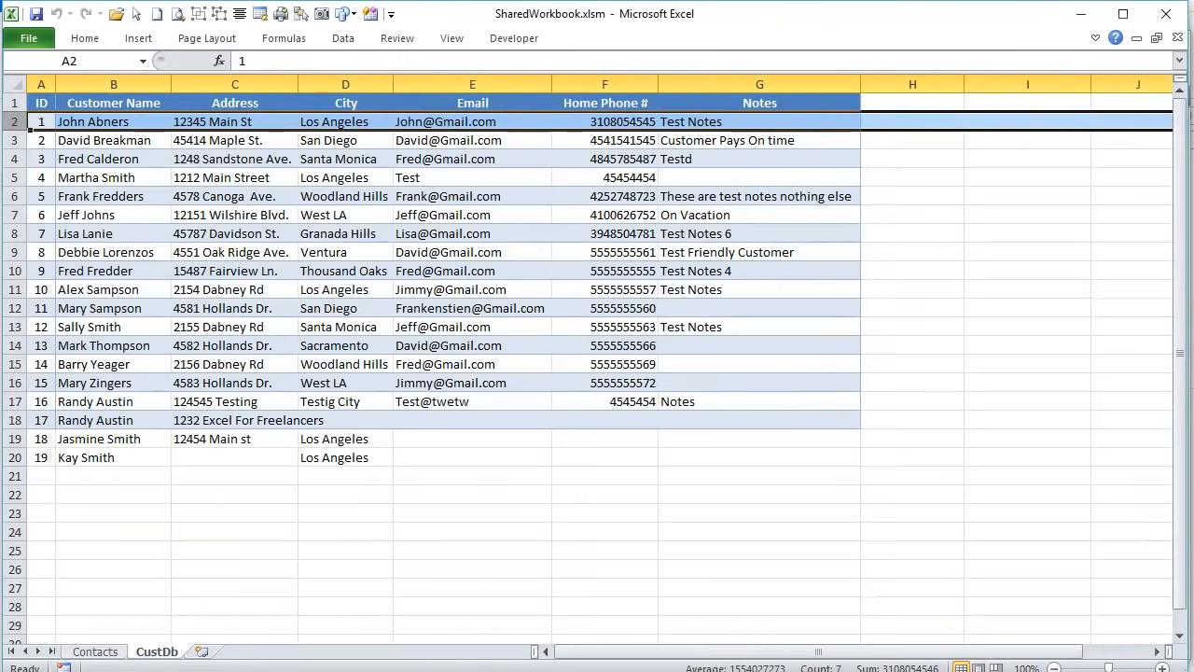
left_click_drag(30, 131, 267, 129)
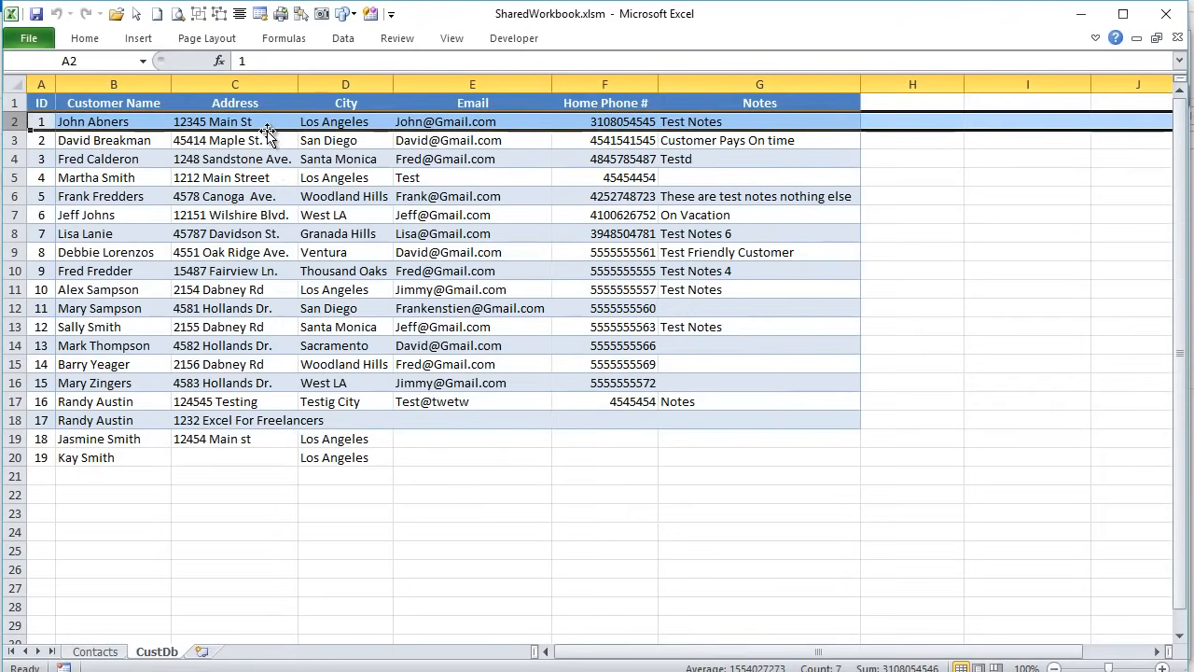
left_click(125, 651)
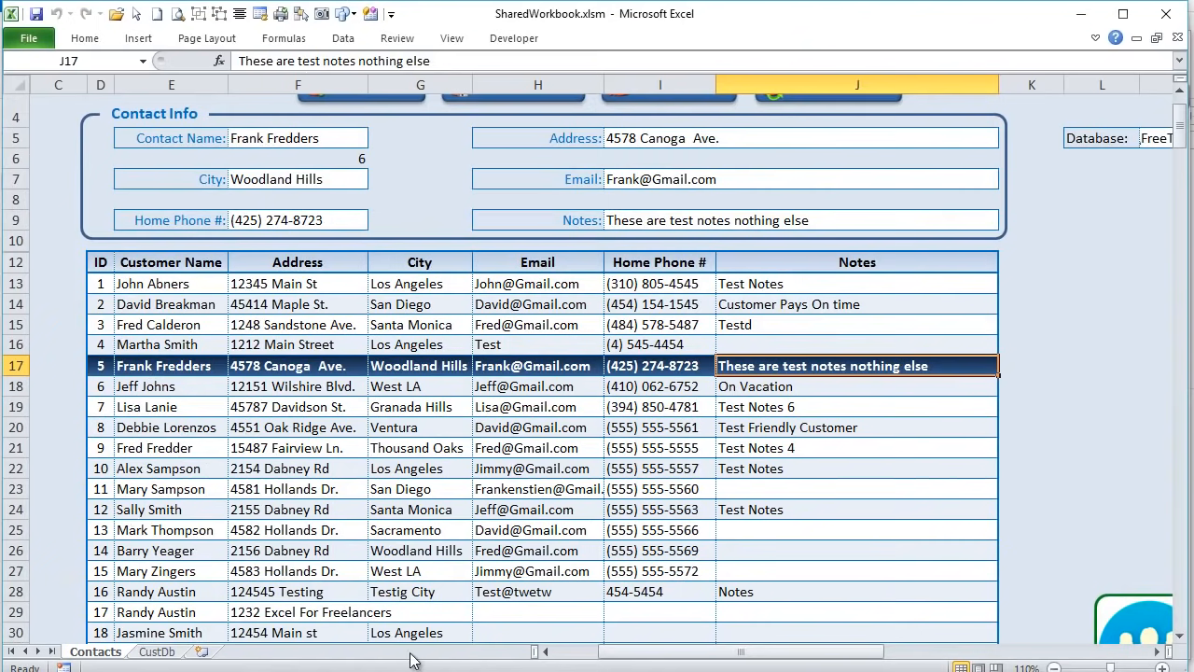
key("alt+F11")
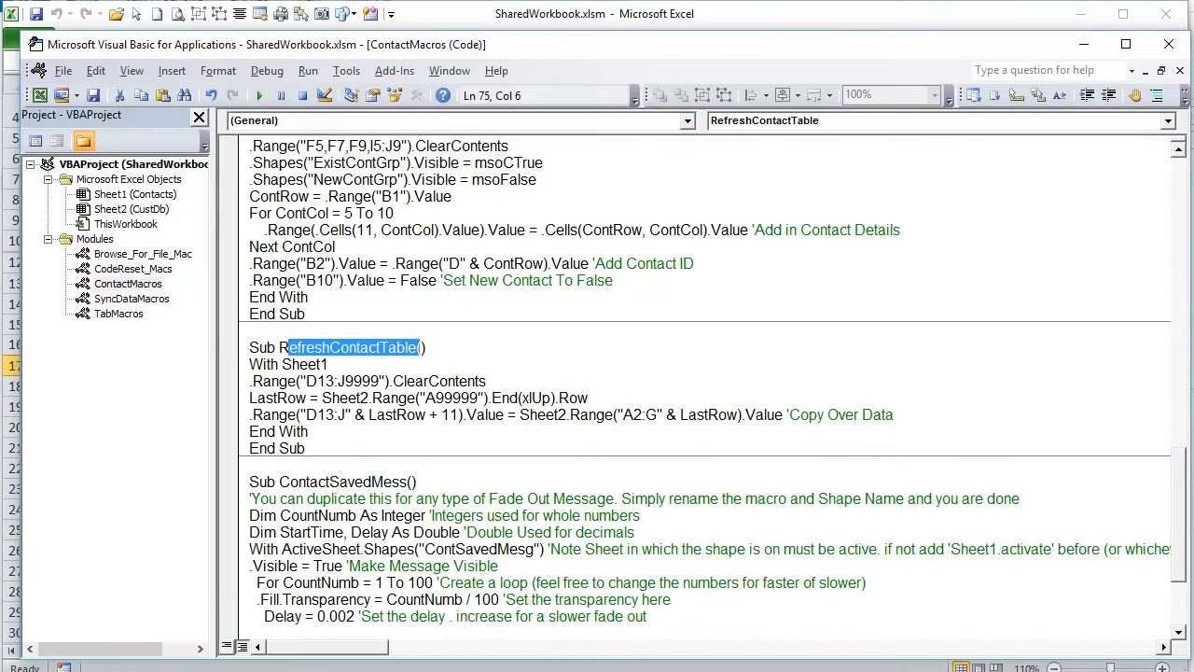
- Mark the SyncToDatabase call and the CancelNewContact macro name, then return to the worksheet
left_click(380, 364)
scroll(388, 422, "up", 10)
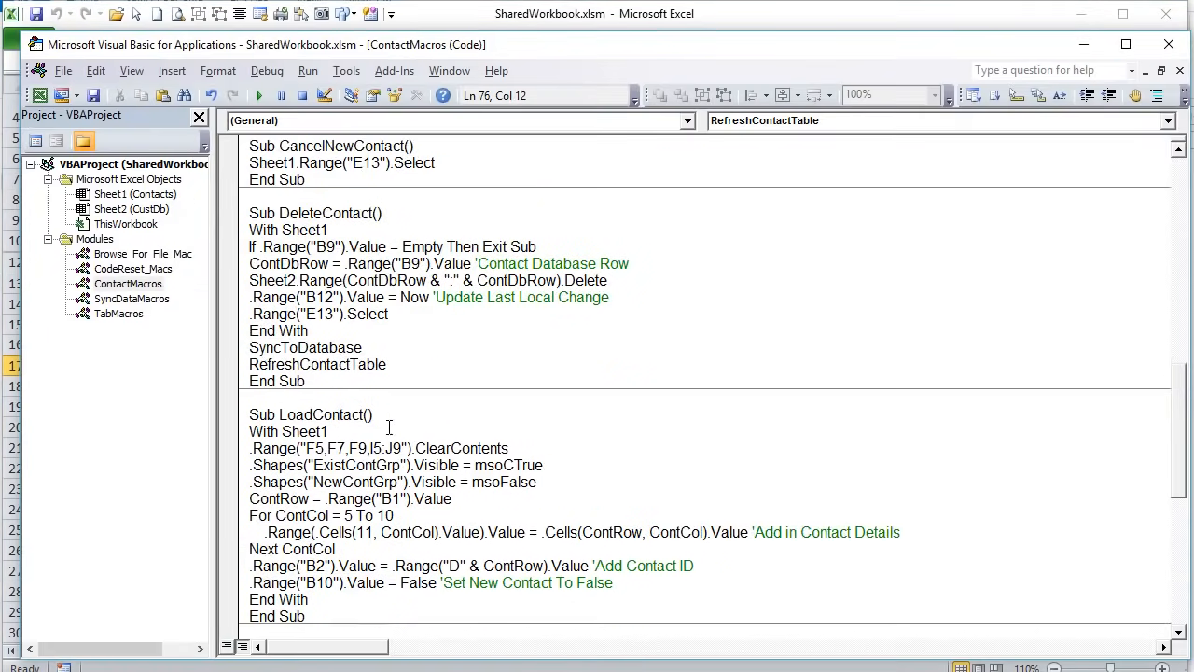
scroll(388, 428, "up", 9)
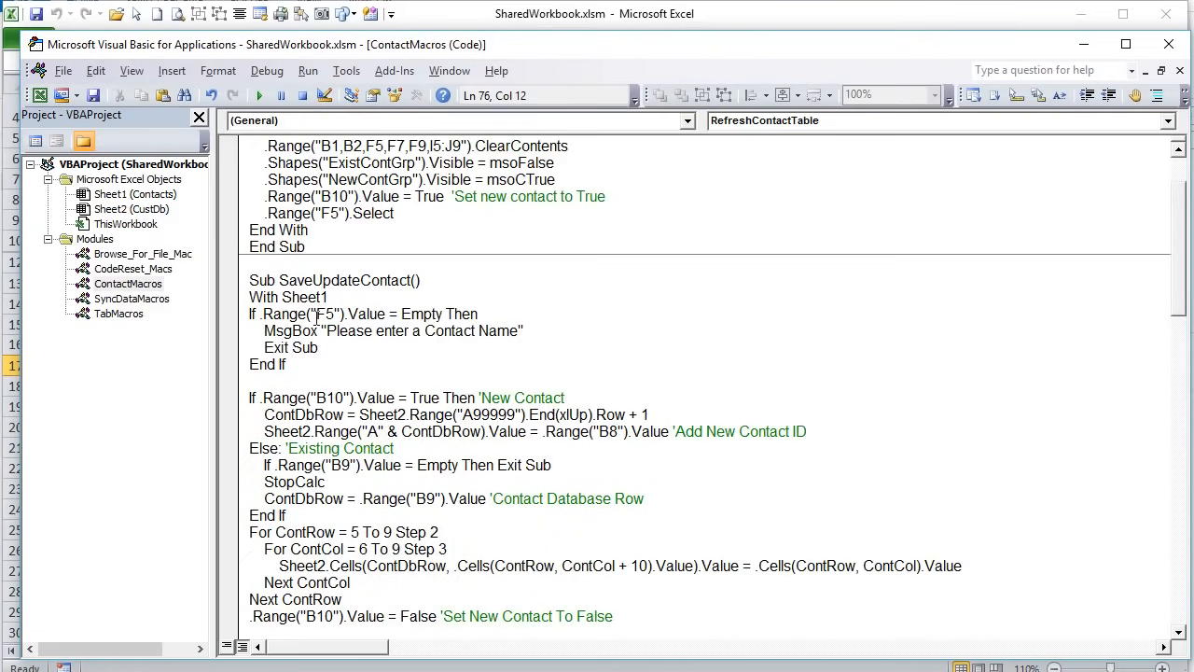
left_click_drag(280, 280, 421, 282)
scroll(394, 413, "down", 6)
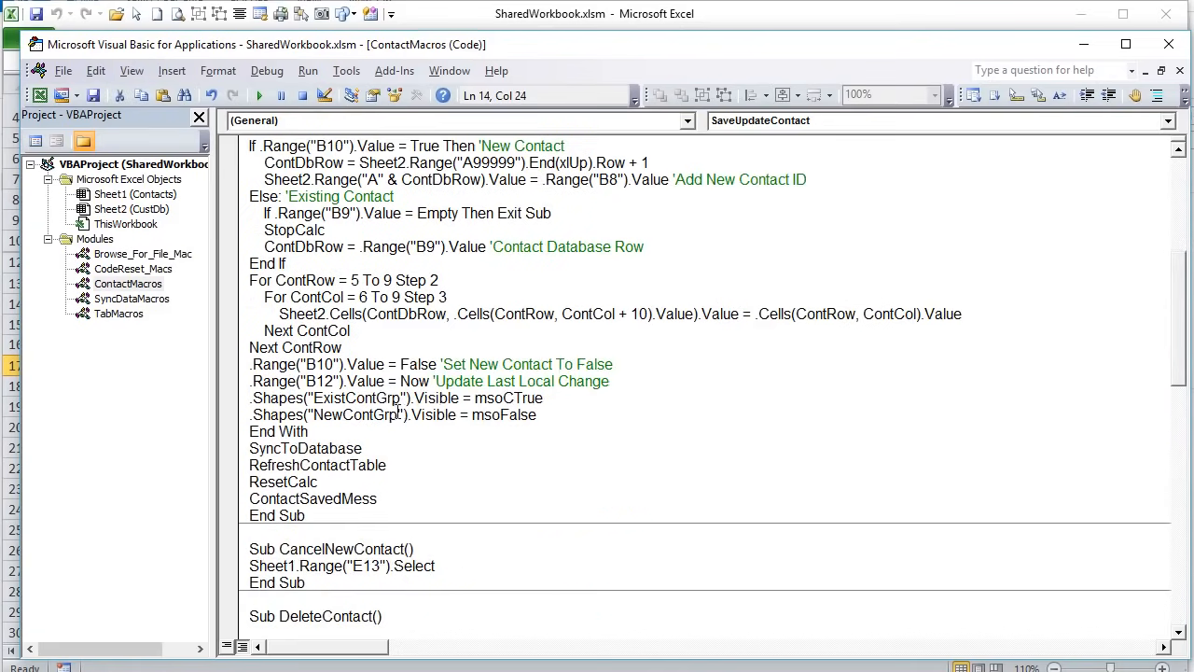
left_click(396, 411)
left_click(389, 384)
left_click_drag(389, 388, 218, 394)
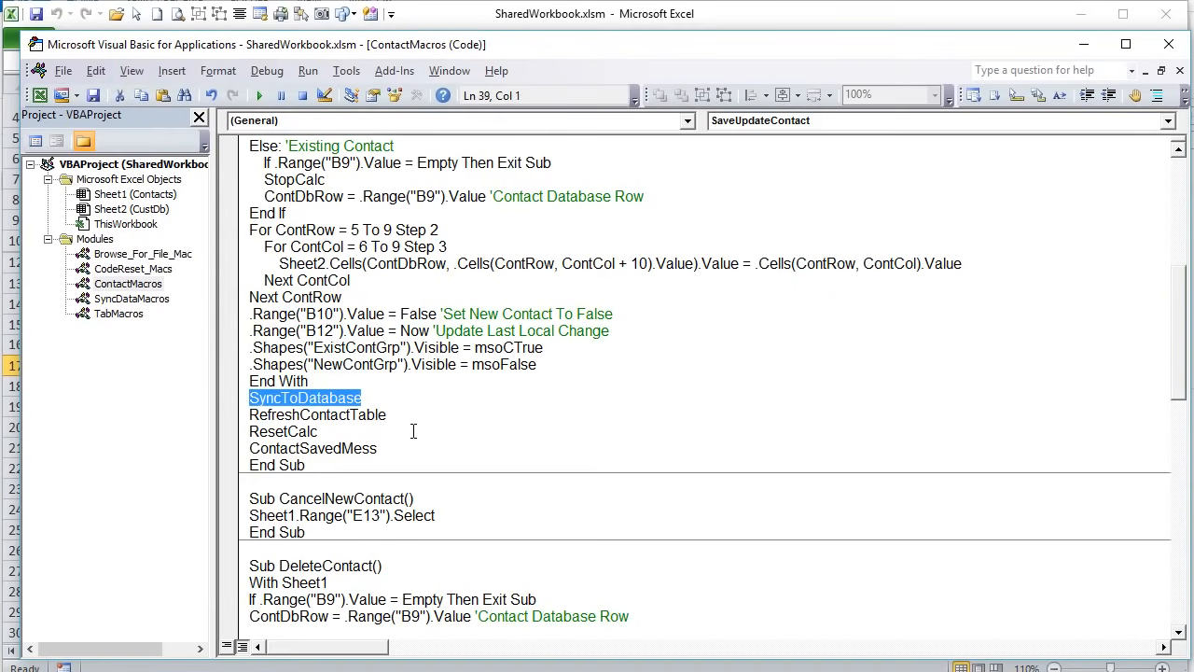
scroll(410, 420, "down", 3)
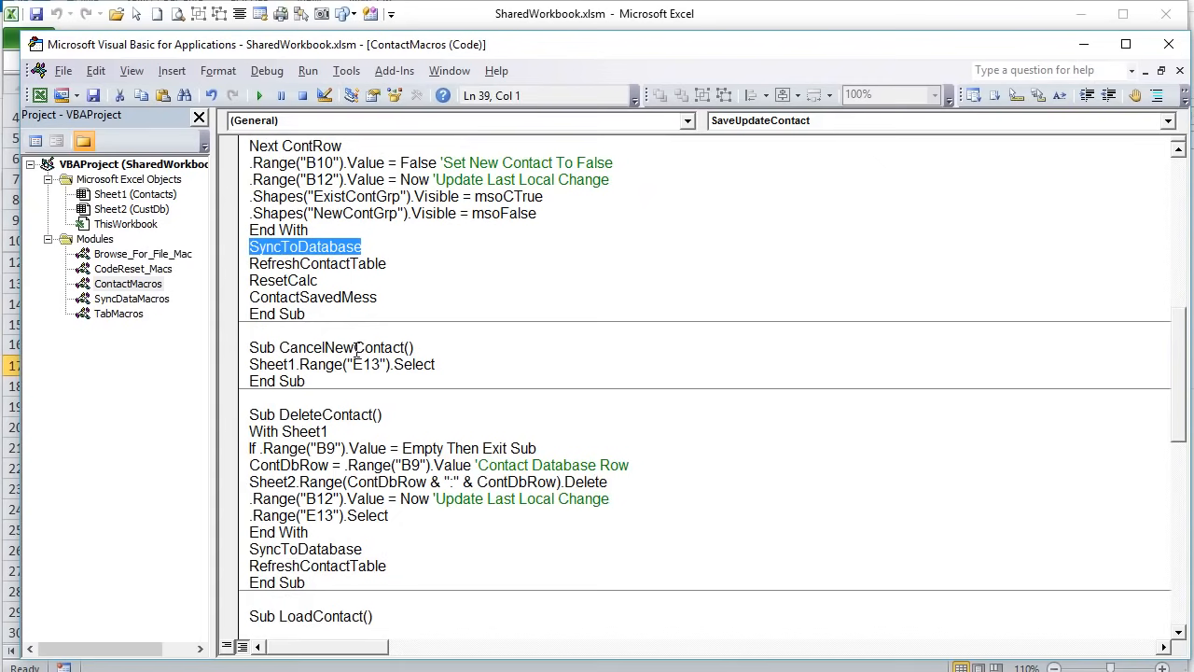
left_click_drag(280, 353, 216, 371)
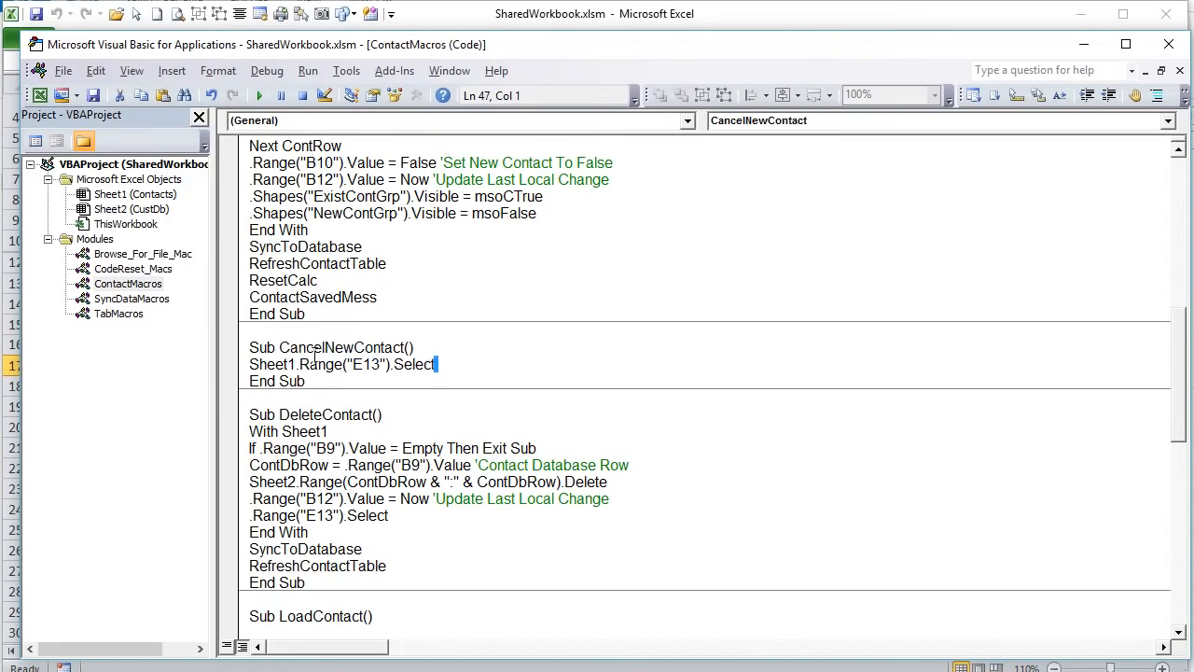
left_click(5, 482)
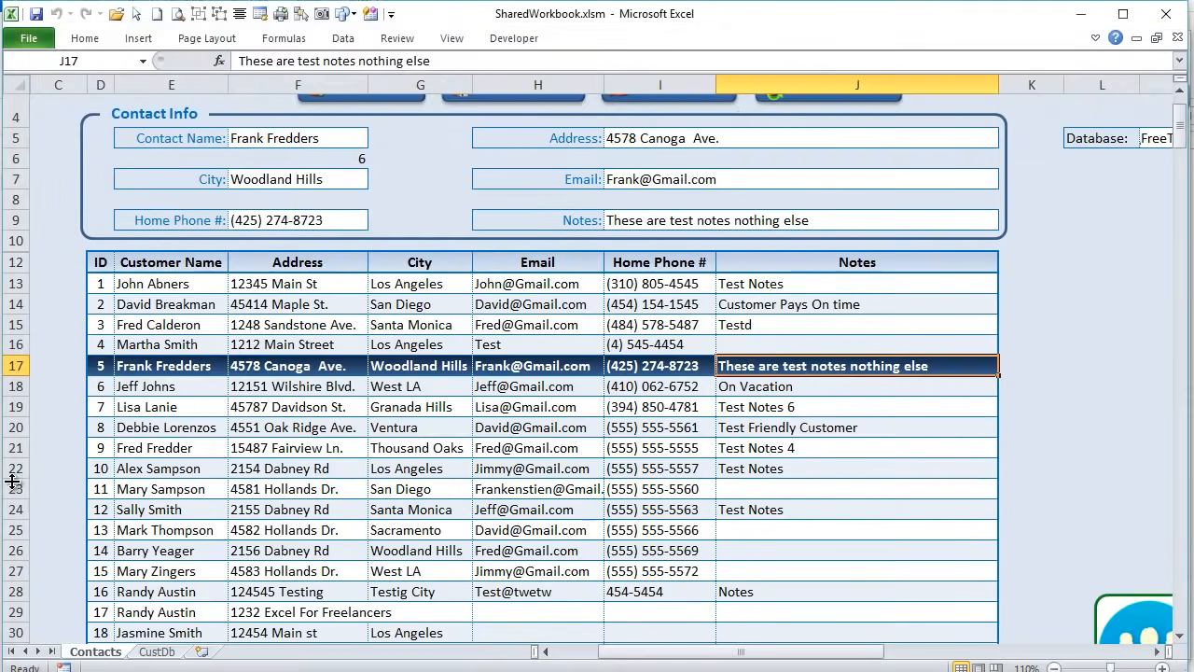
- Start and cancel a new contact twice, confirming the form reverts to the first contact, then open the code
left_click(171, 290)
scroll(177, 308, "up", 1)
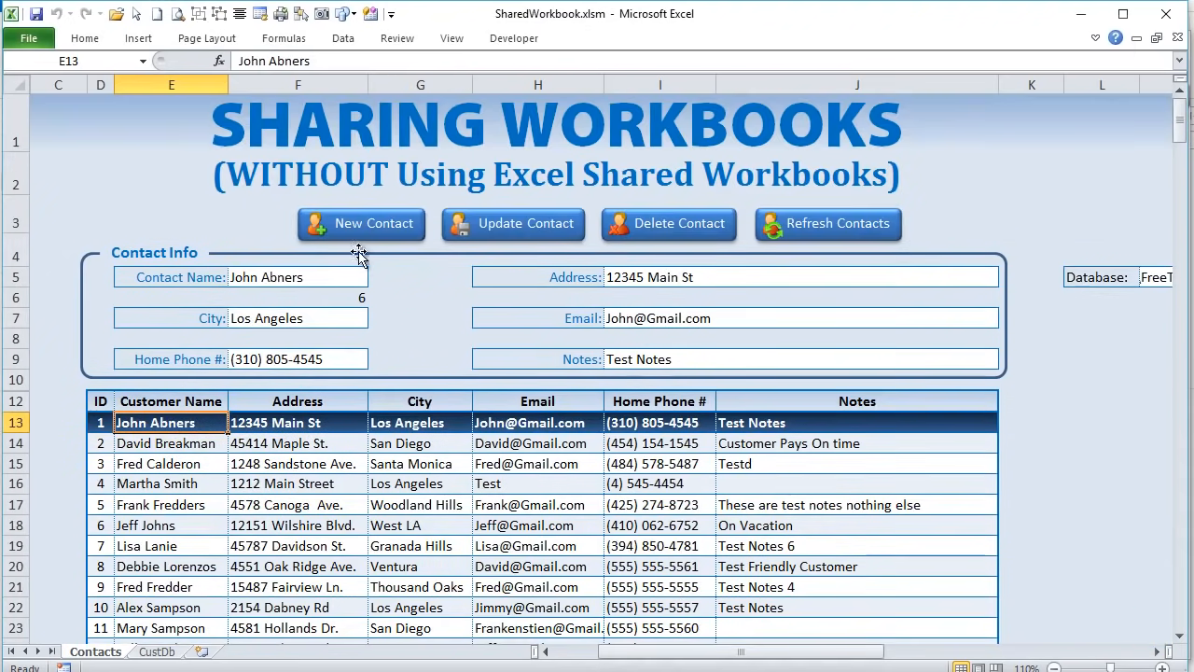
left_click(392, 228)
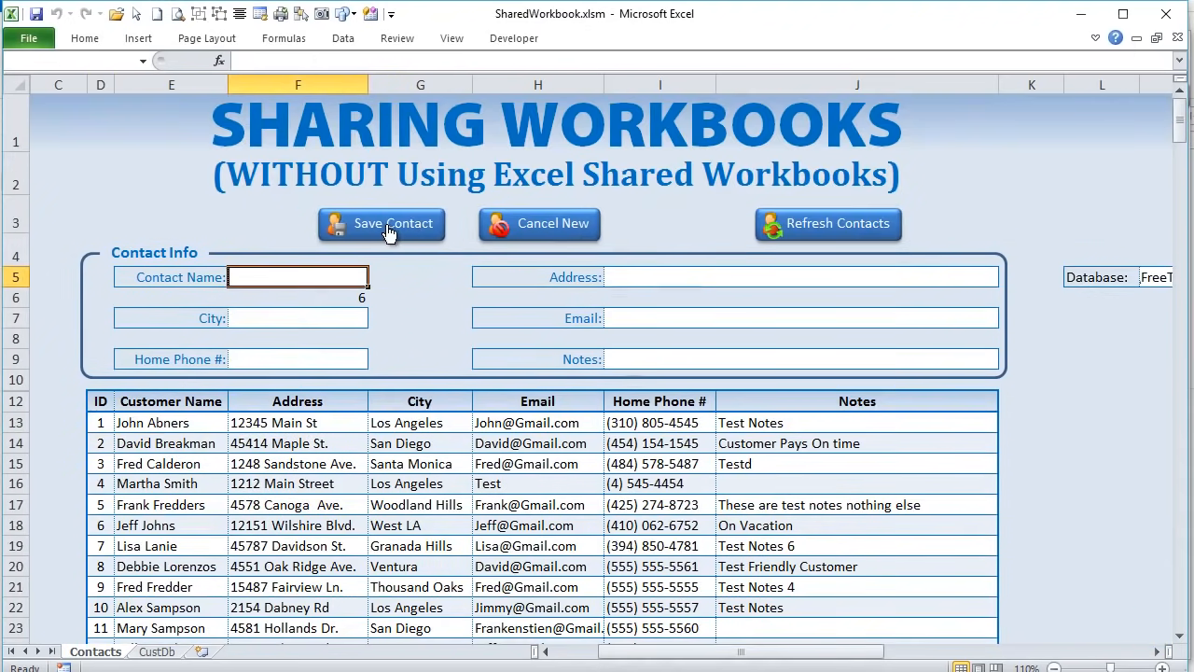
left_click(161, 420)
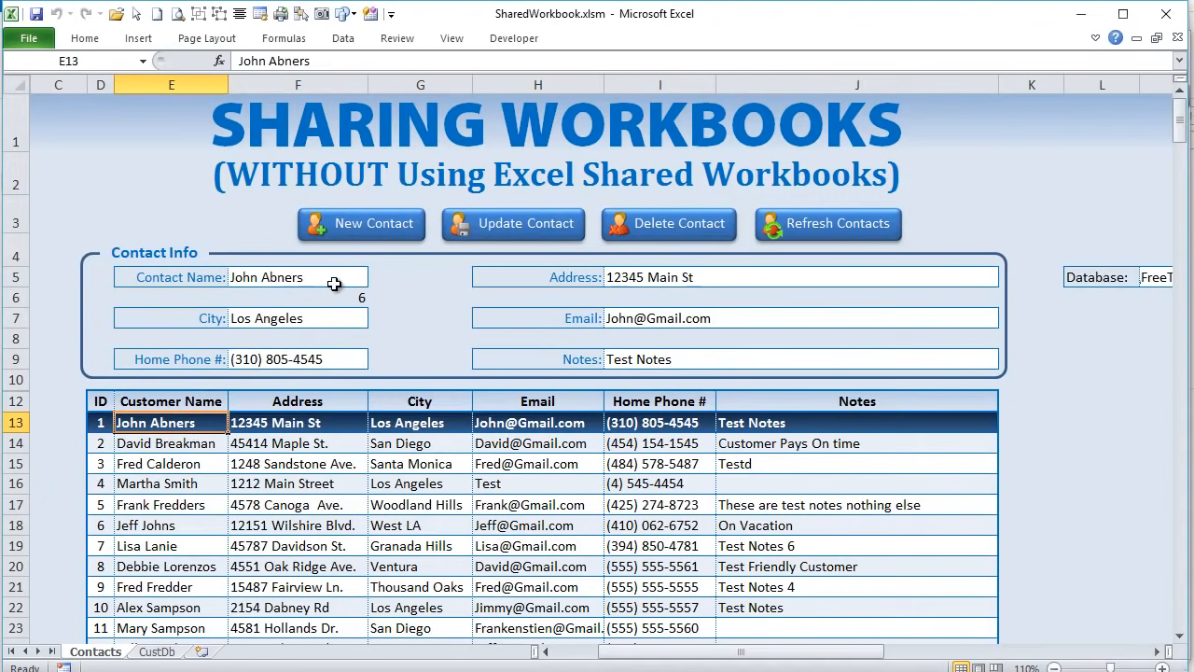
left_click(342, 232)
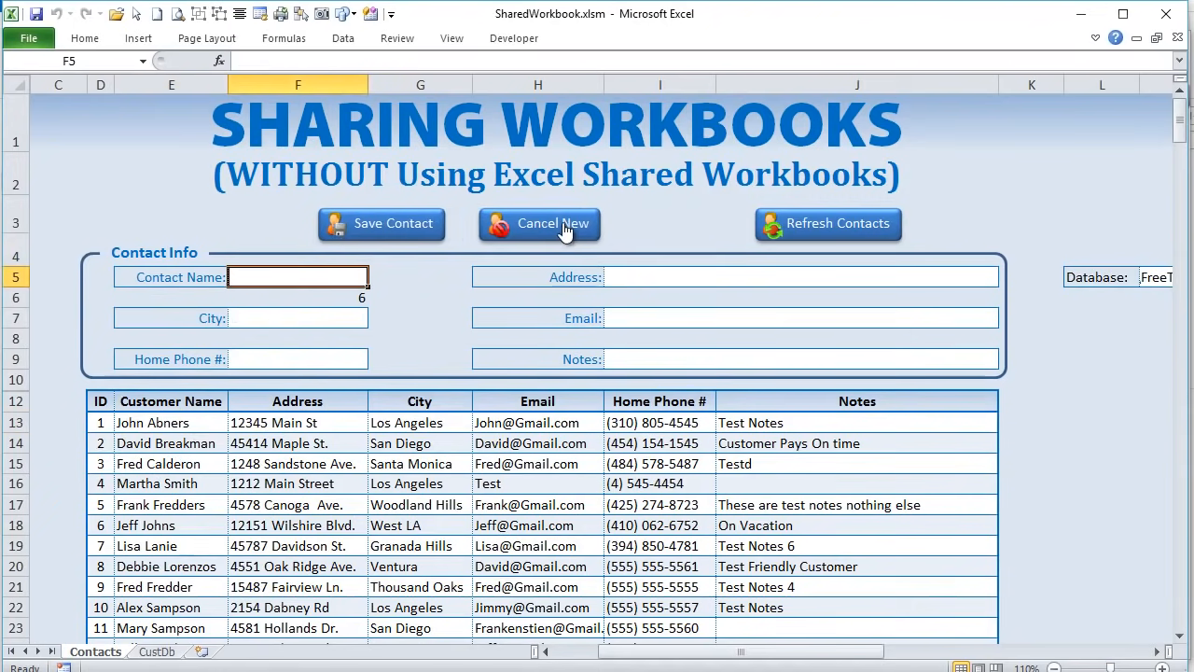
left_click(161, 420)
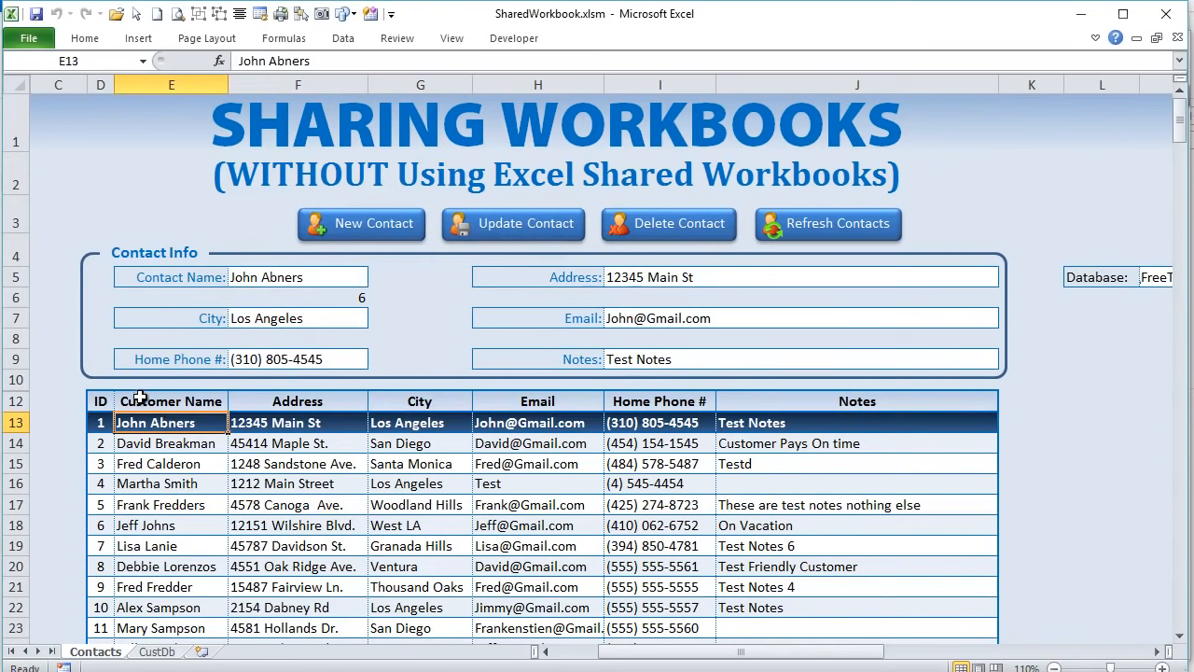
key("alt+F11")
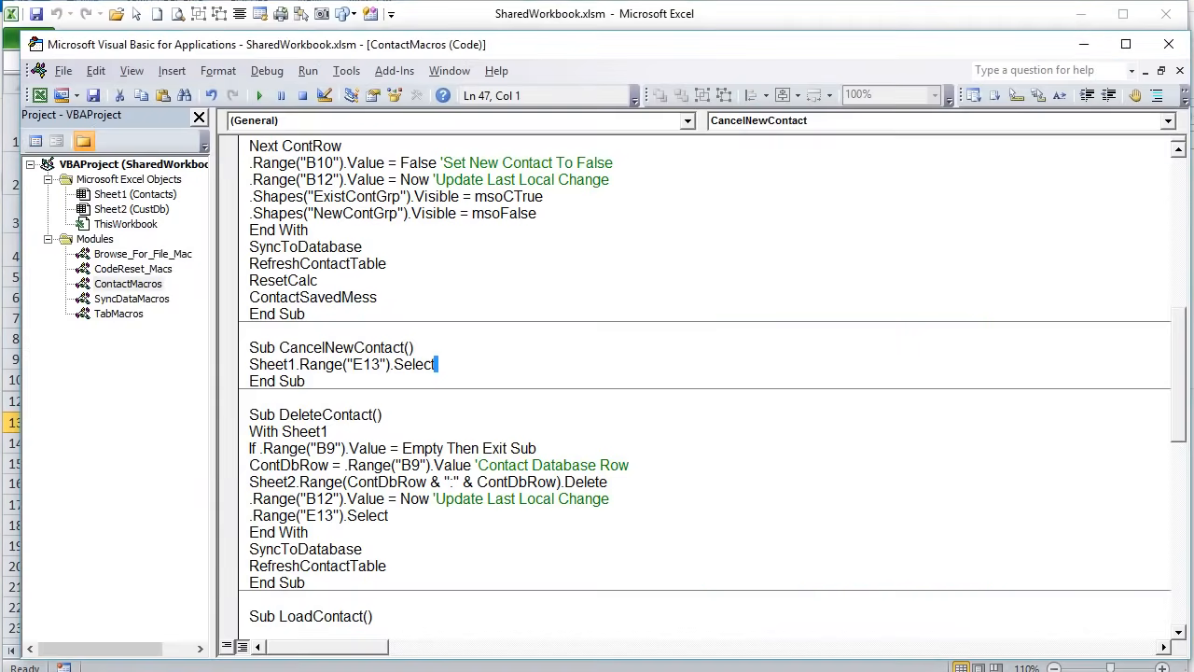
- Highlight the E13 reselect line in CancelNewContact and the B9 check in DeleteContact, then return to the Contacts sheet
left_click(448, 367)
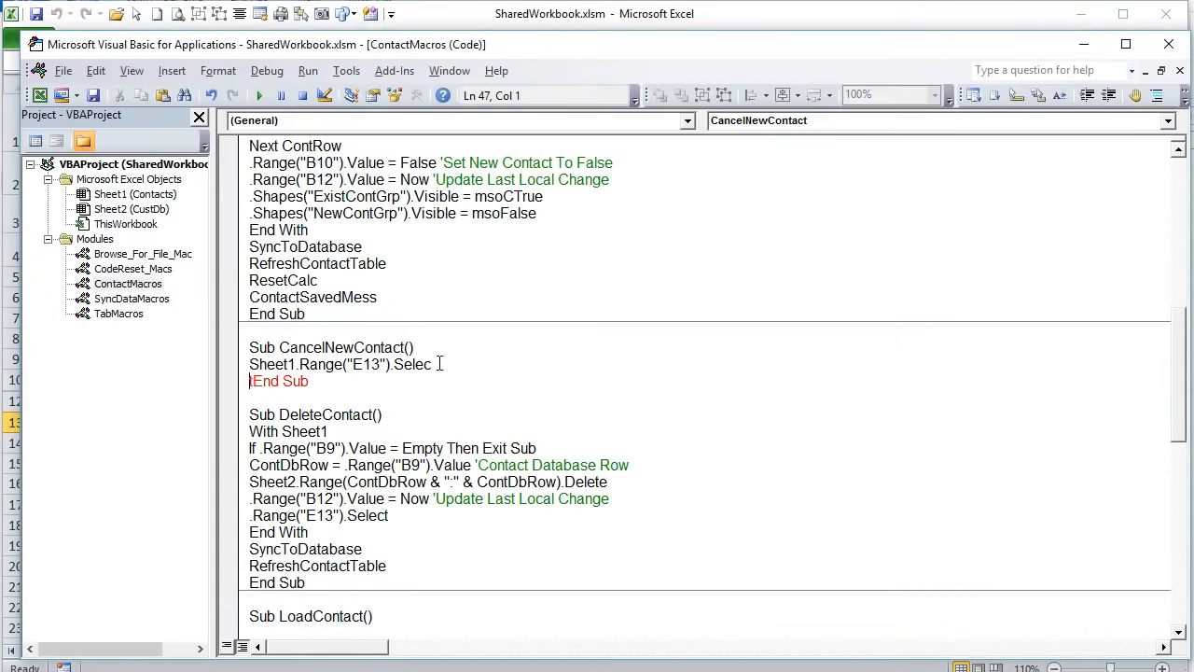
left_click_drag(461, 362, 246, 365)
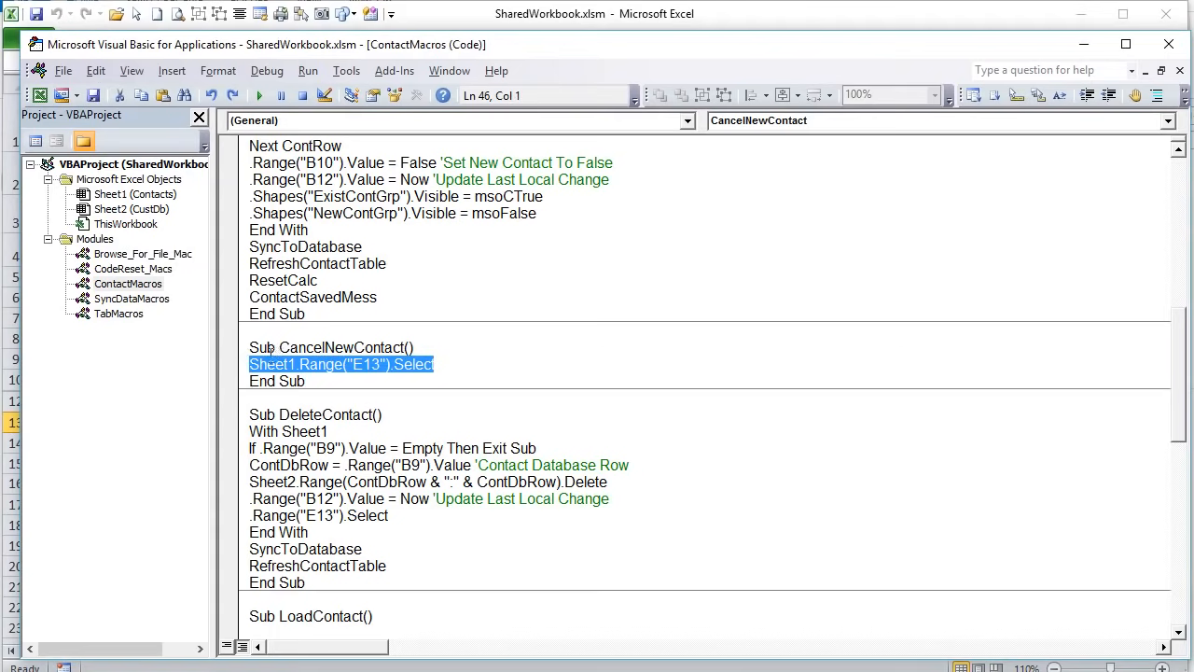
scroll(347, 462, "down", 2)
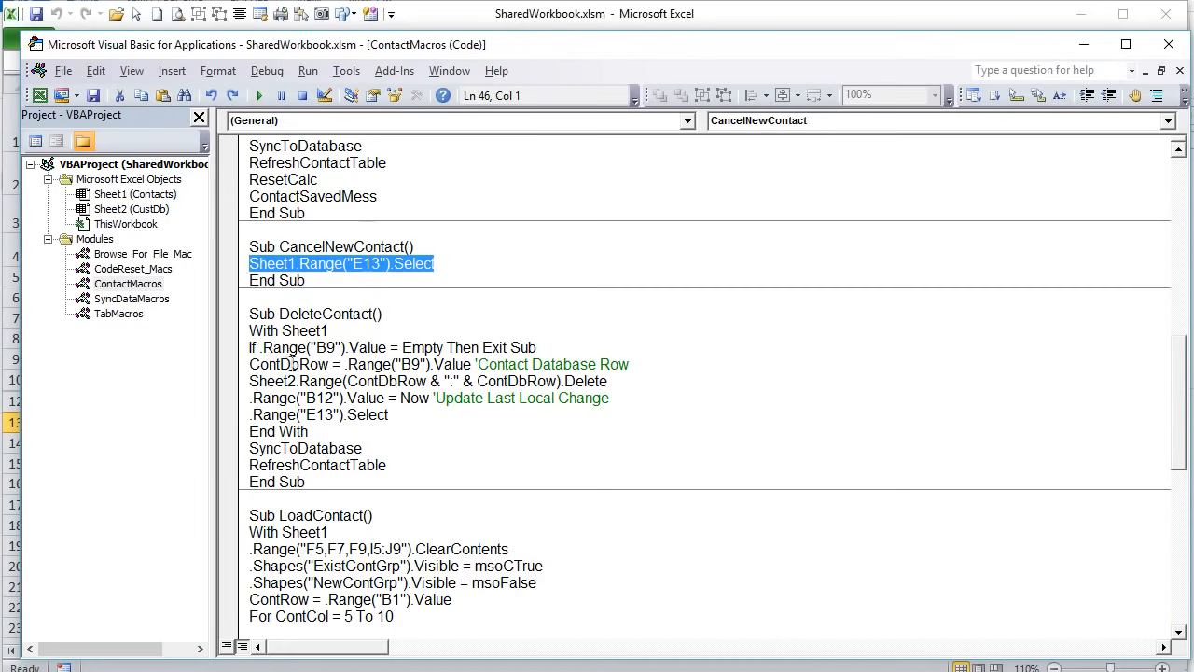
left_click_drag(387, 348, 263, 346)
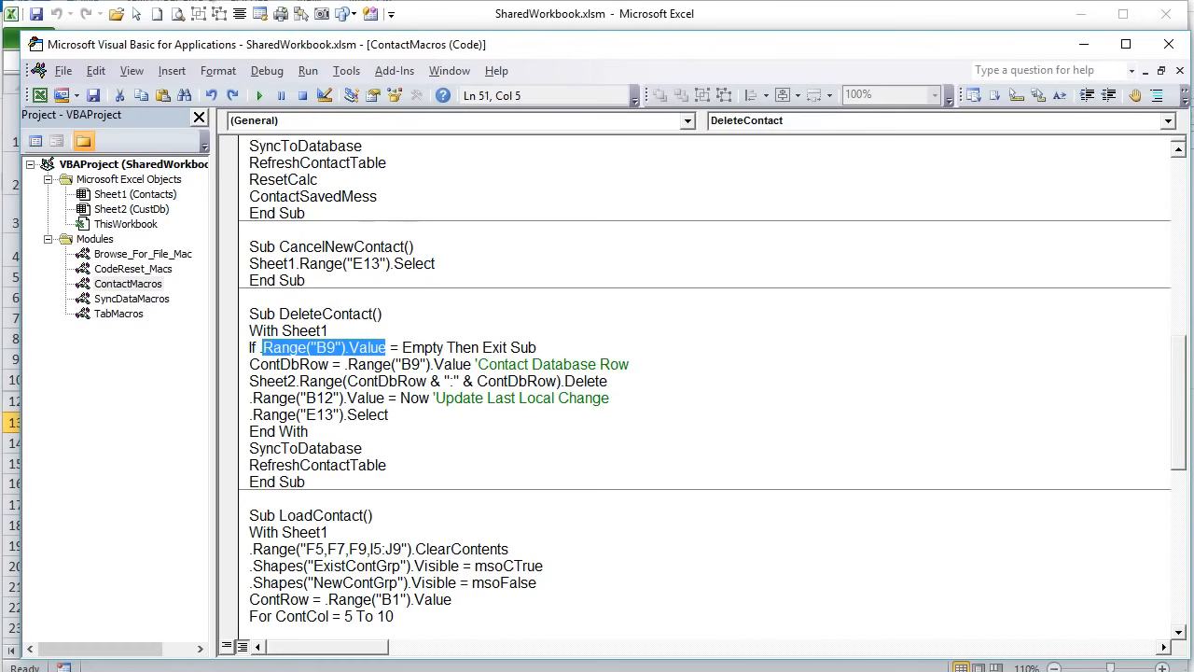
left_click(201, 671)
left_click(326, 671)
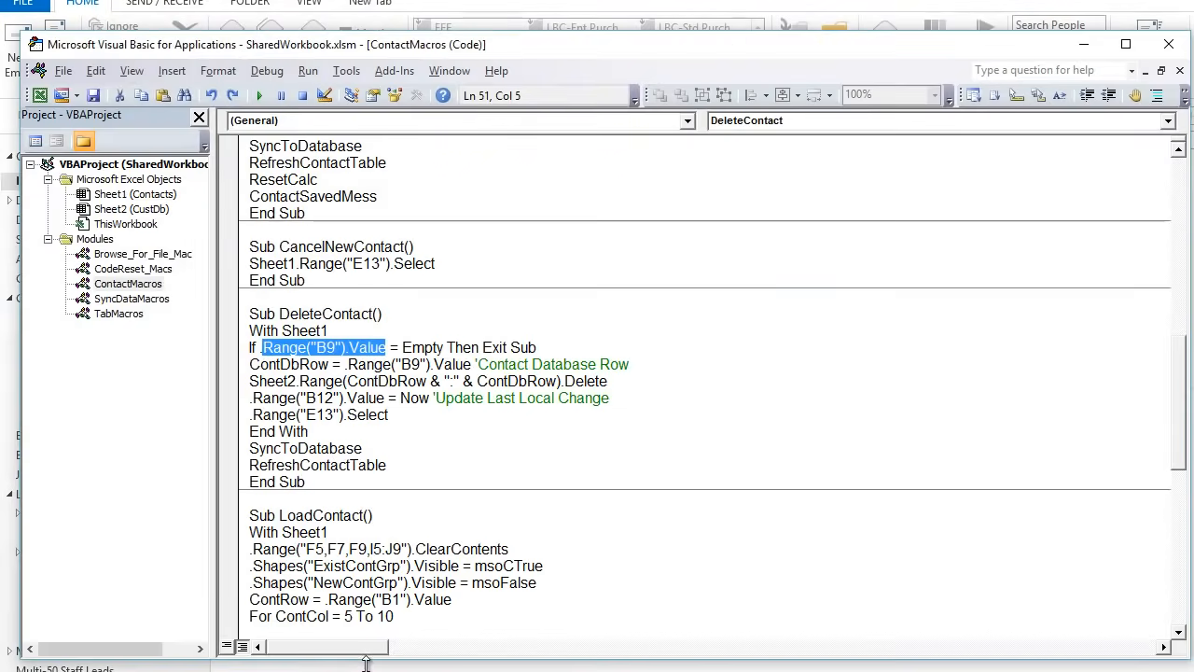
key("alt+Tab")
key("alt+Tab")
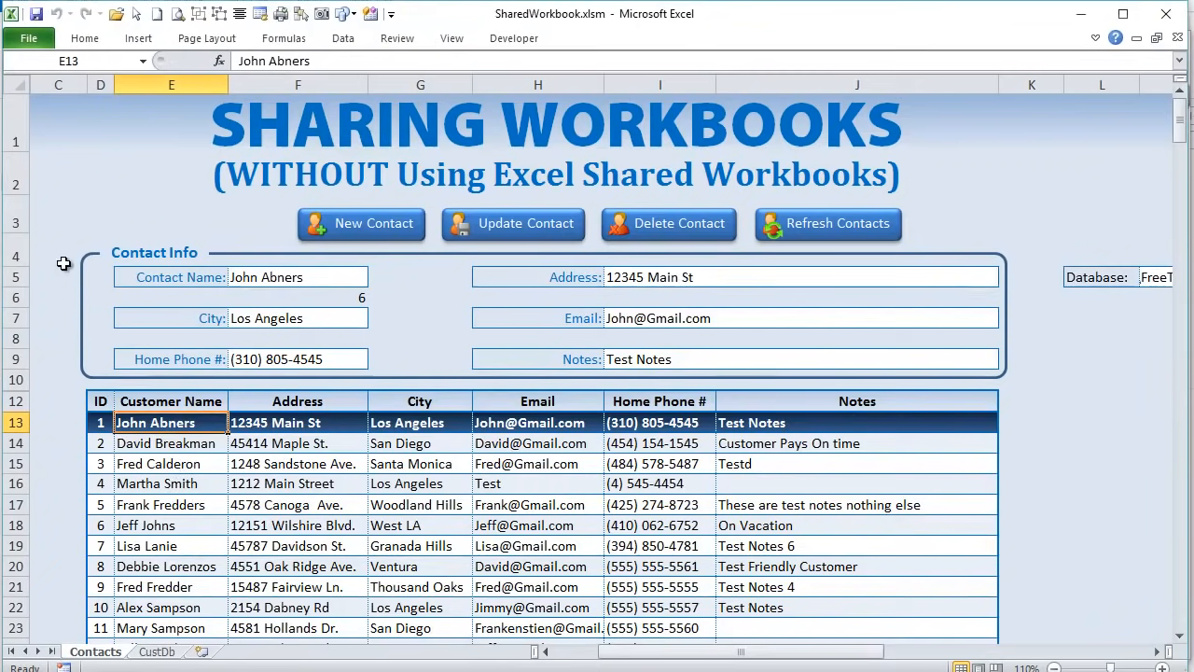
left_click(39, 322)
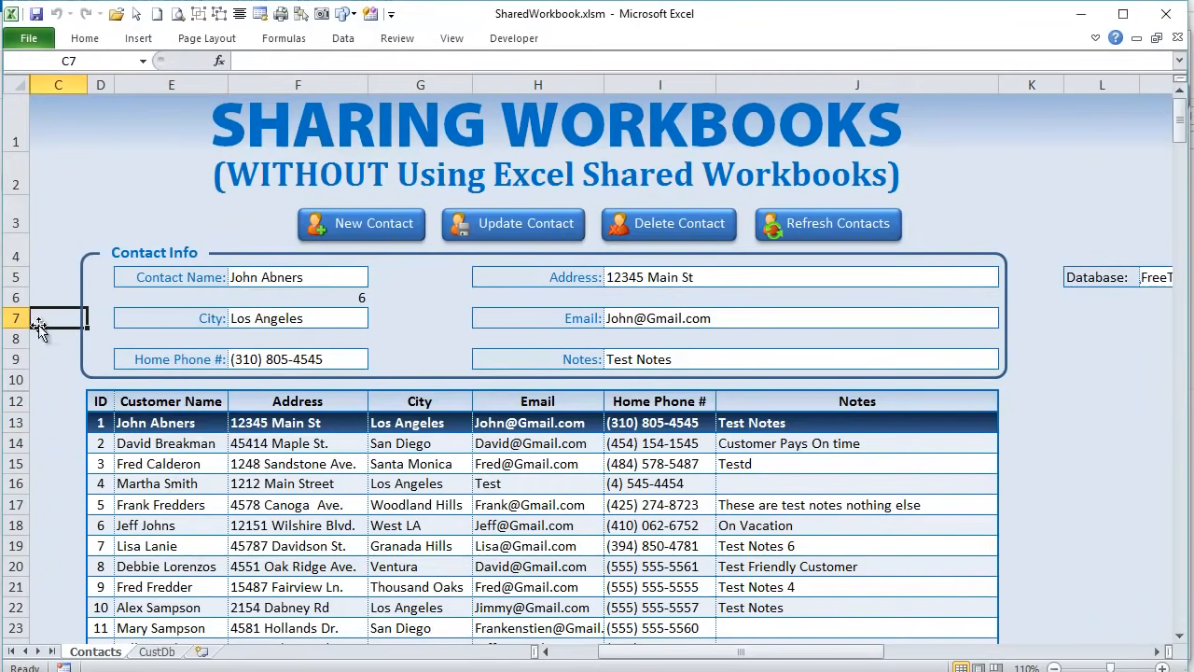
- Unhide column B to inspect B9's database-row formula, re-hide columns A:B, and reopen the DeleteContact code
left_click_drag(30, 85, 102, 86)
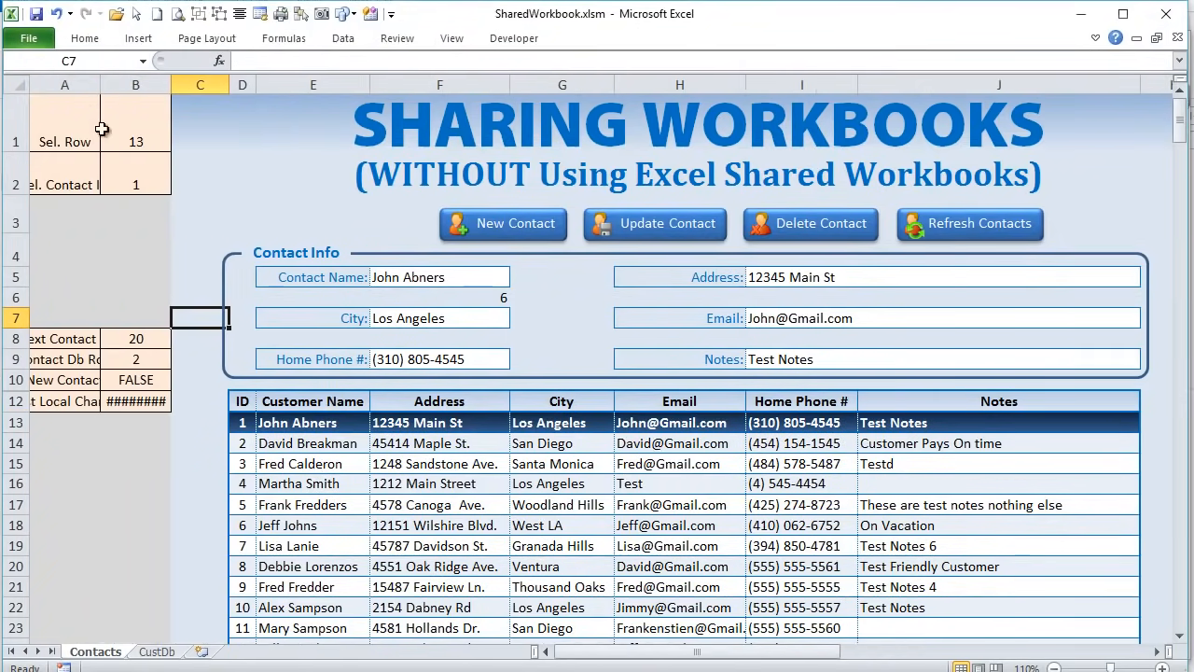
left_click(136, 359)
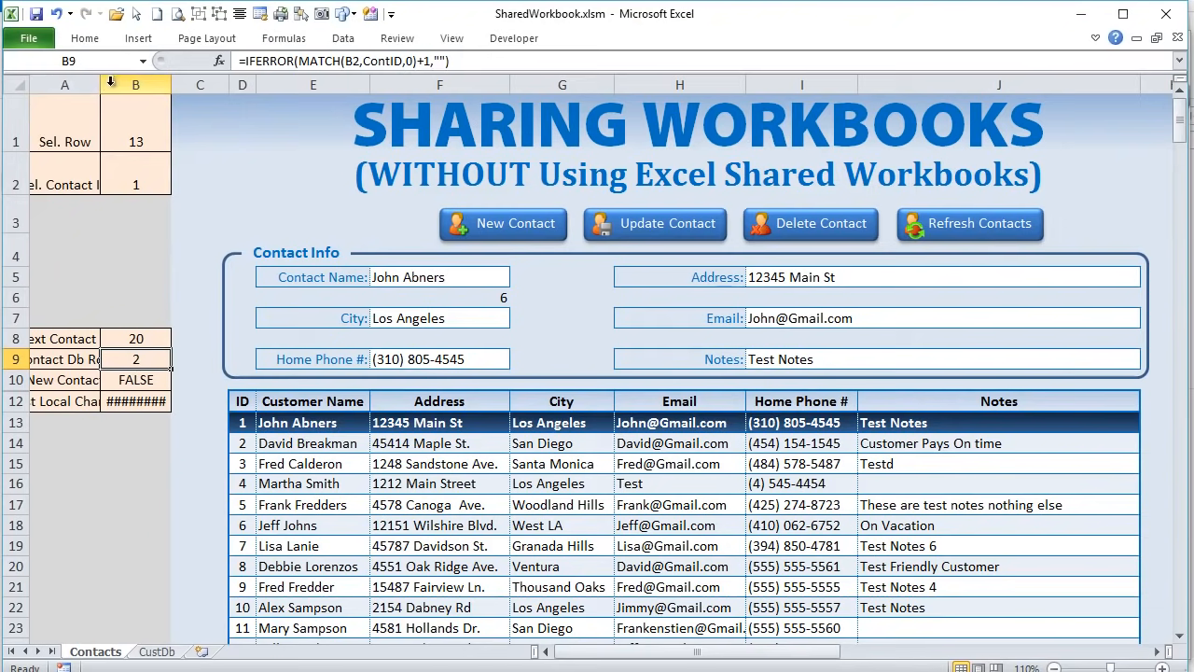
left_click_drag(111, 82, 65, 82)
right_click(65, 80)
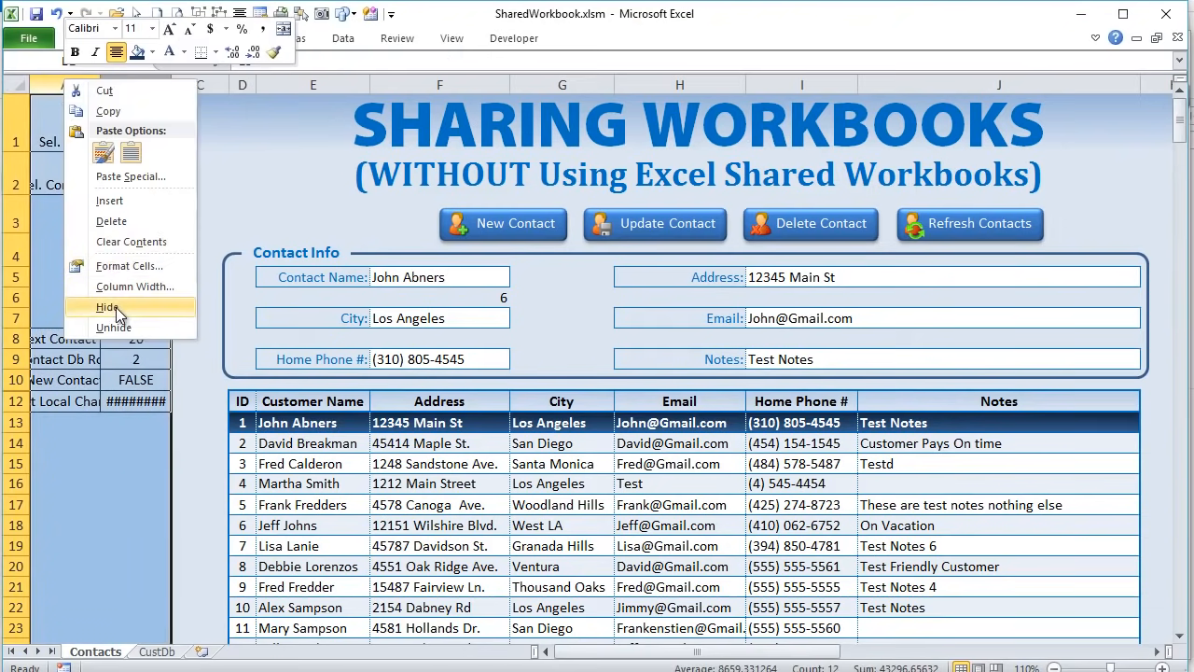
left_click(107, 307)
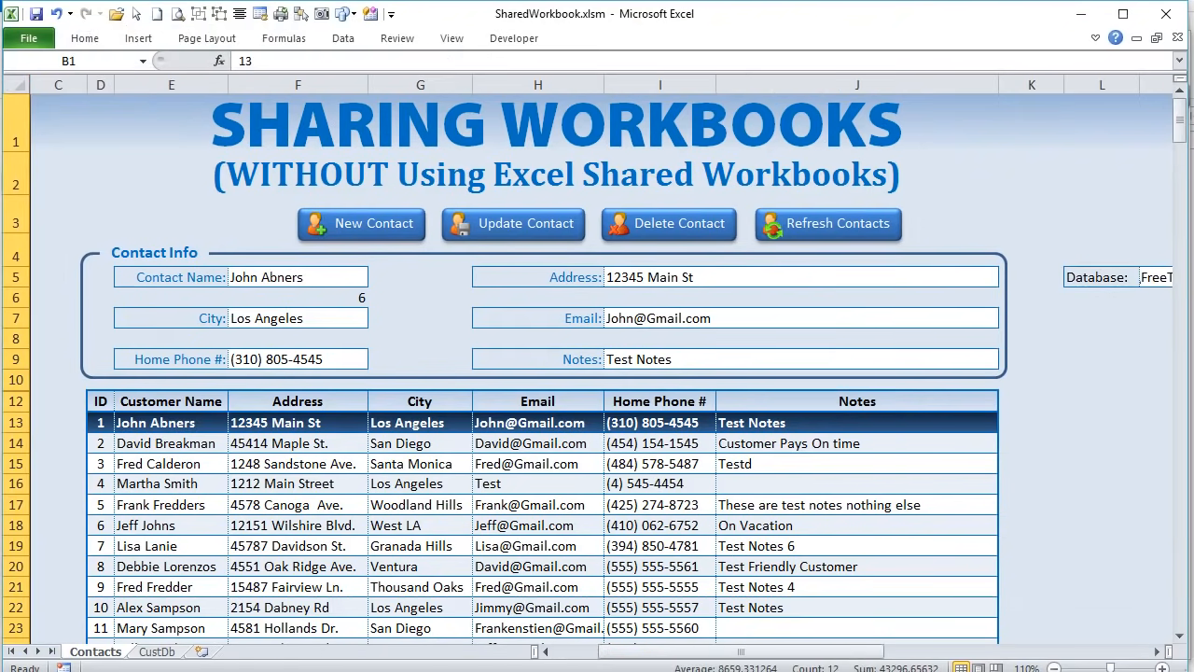
key("alt+F11")
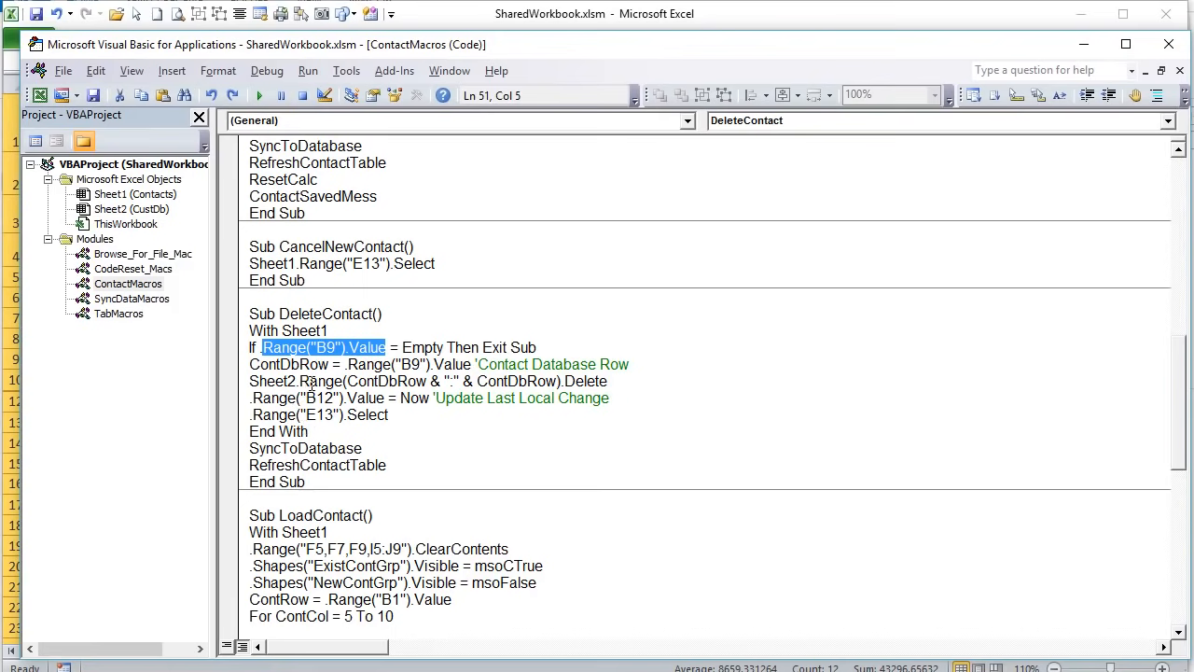
left_click_drag(334, 364, 235, 367)
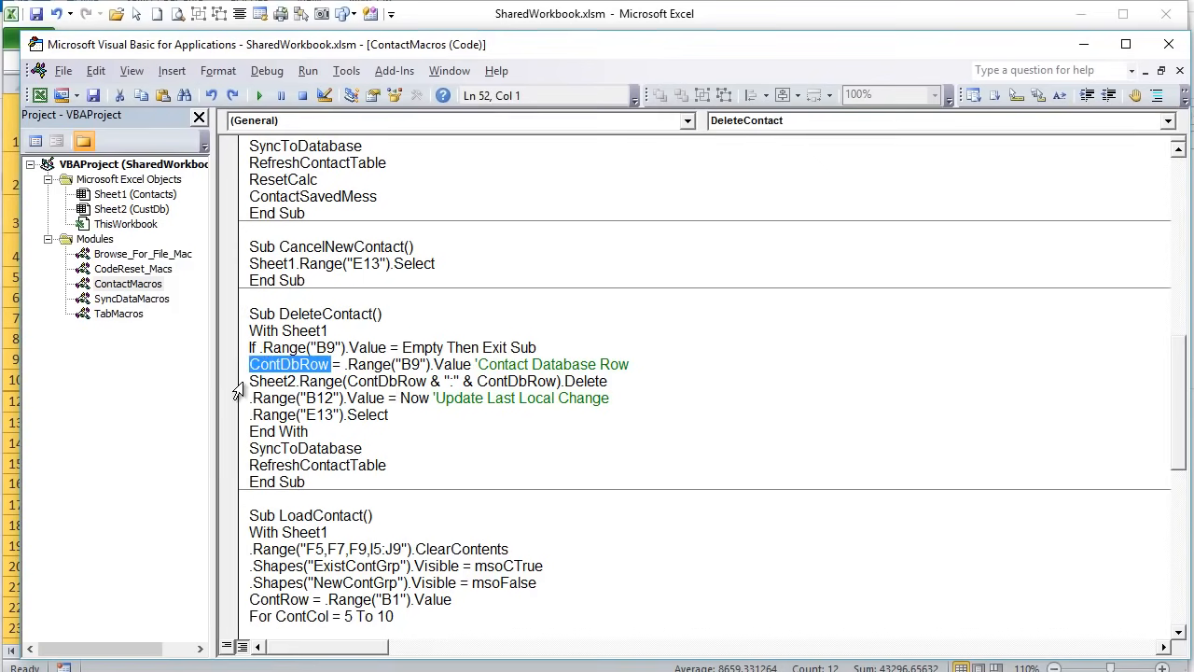
left_click_drag(238, 381, 360, 383)
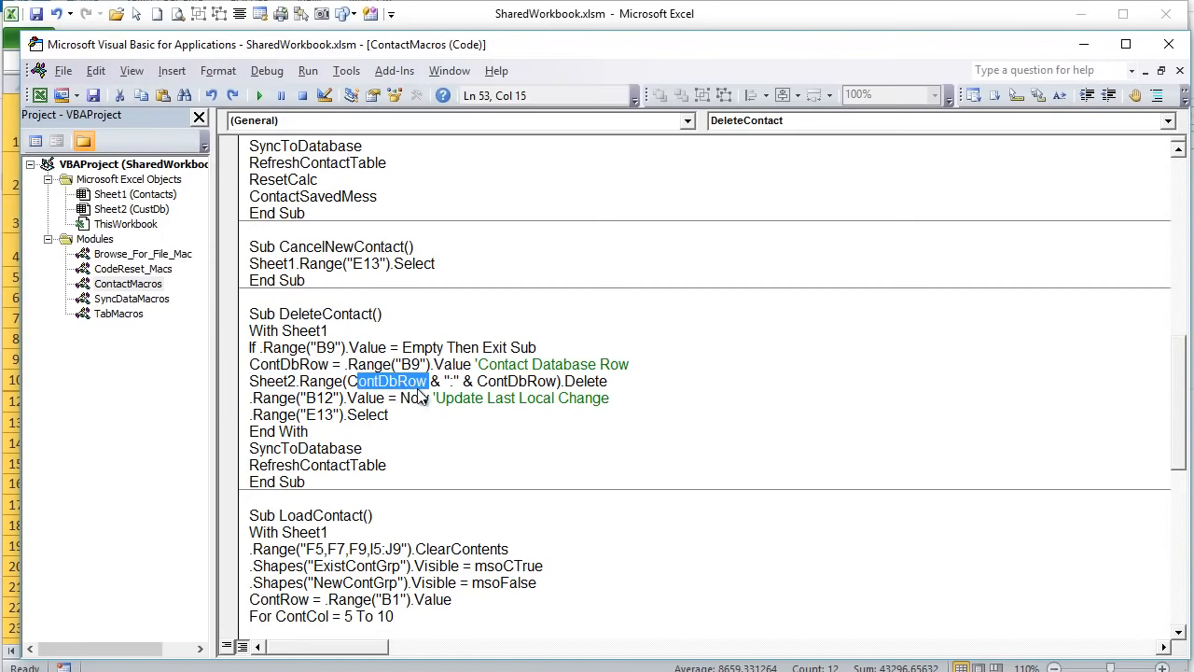
left_click(625, 382)
key("shift+Home")
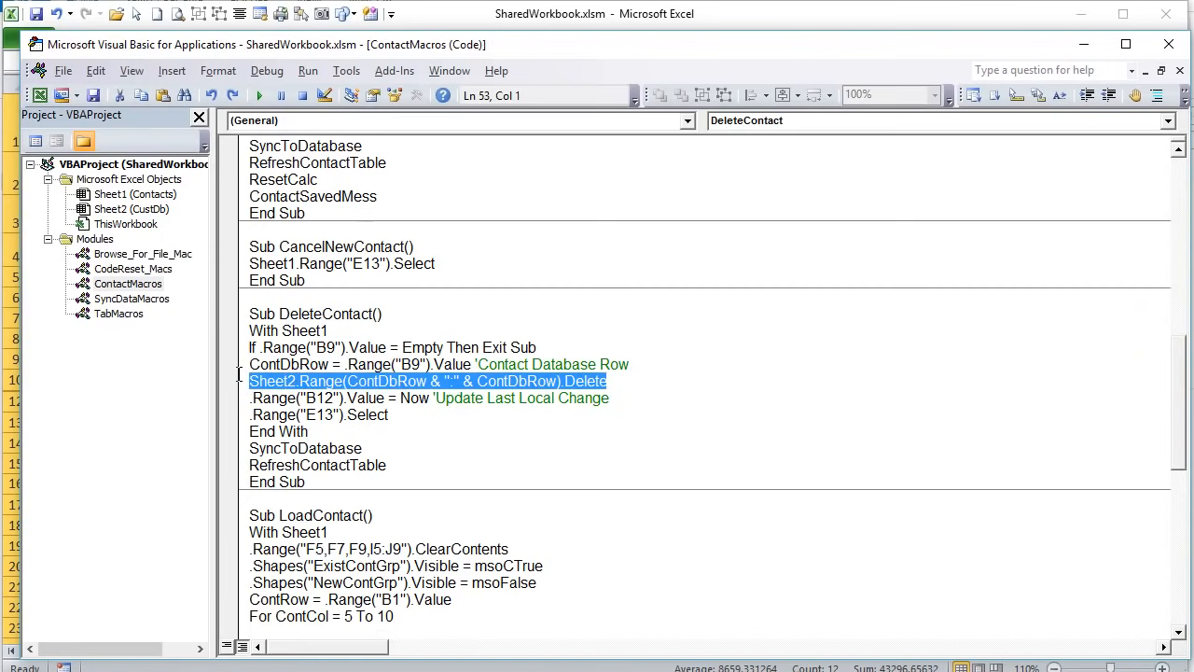
left_click_drag(620, 407, 211, 386)
left_click(440, 415)
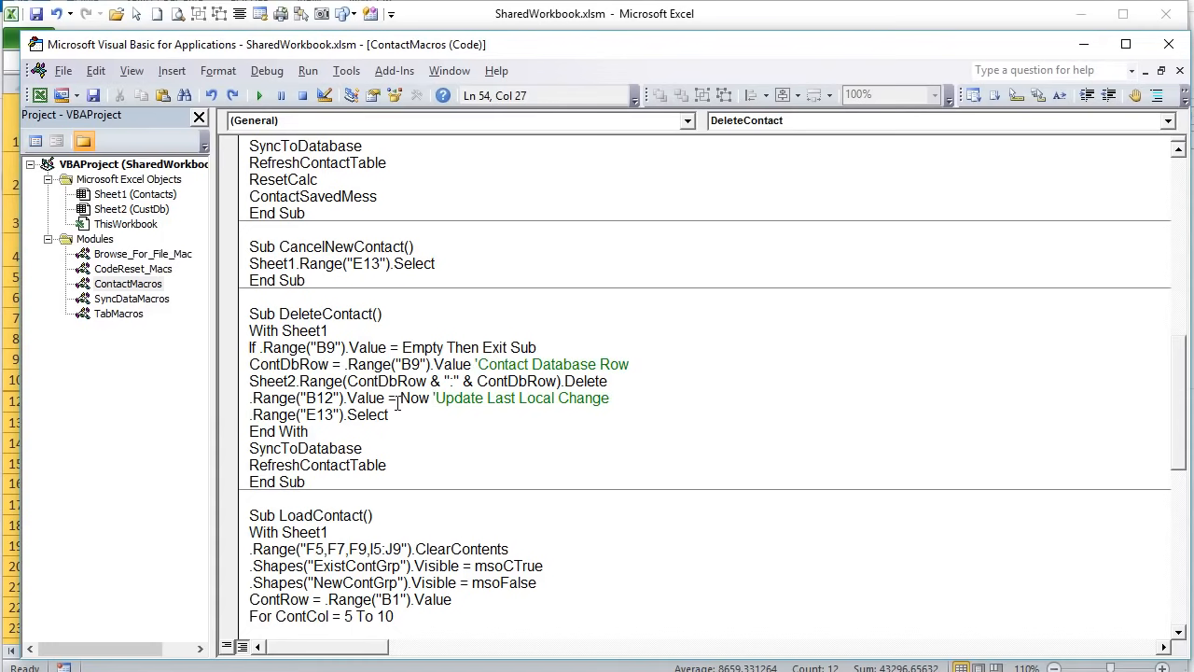
- Highlight the E13 reselect, End With, SyncToDatabase and RefreshContactTable lines in the code
left_click_drag(416, 415, 242, 418)
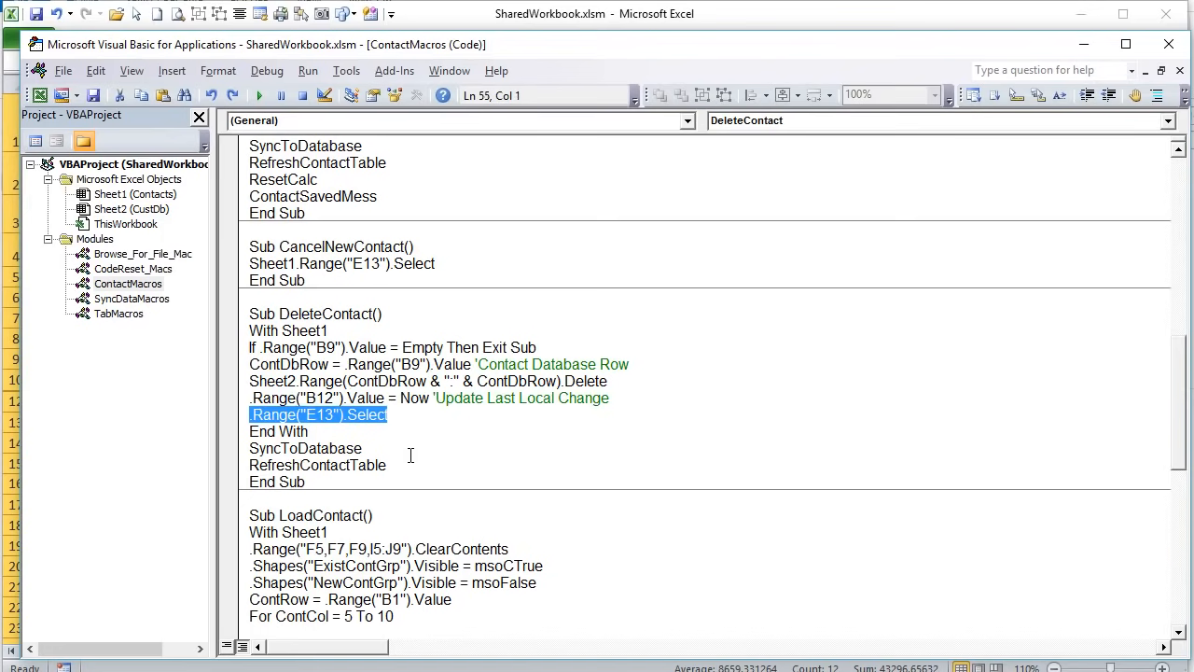
left_click_drag(401, 450, 235, 428)
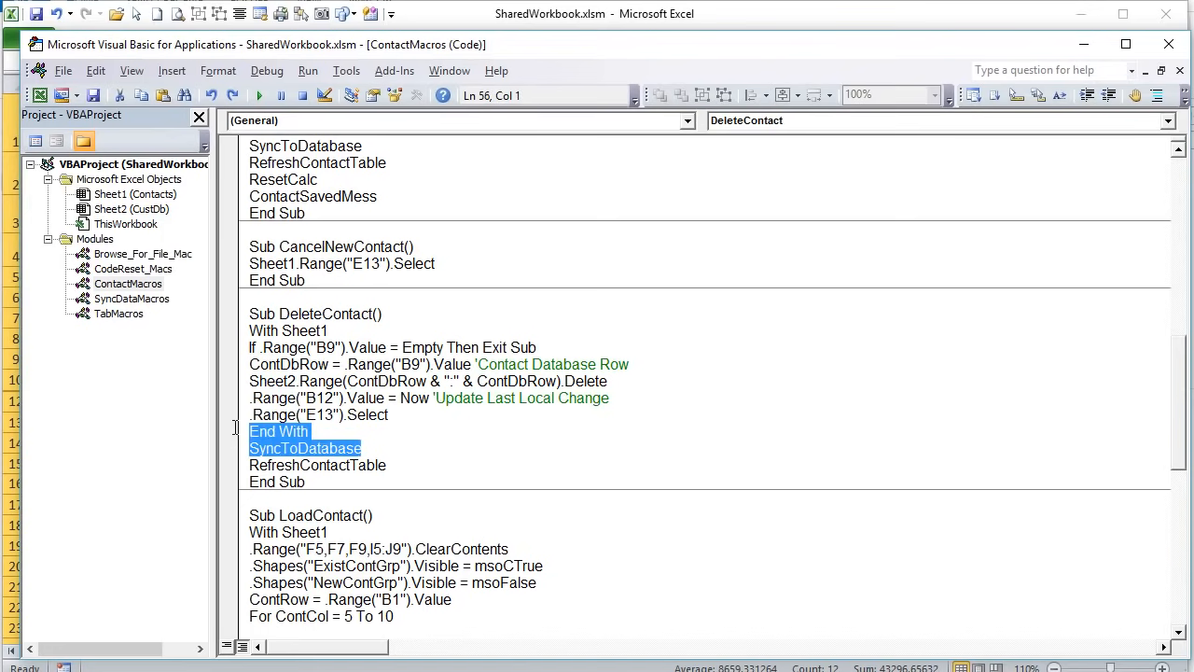
left_click_drag(403, 464, 244, 448)
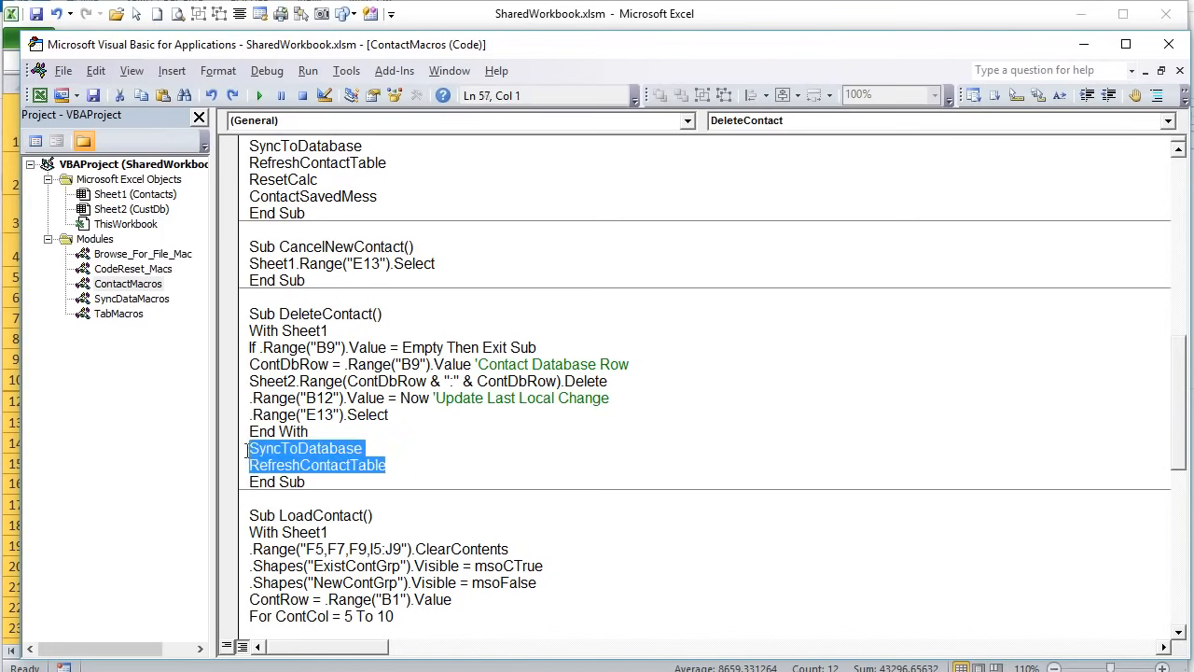
left_click(323, 450)
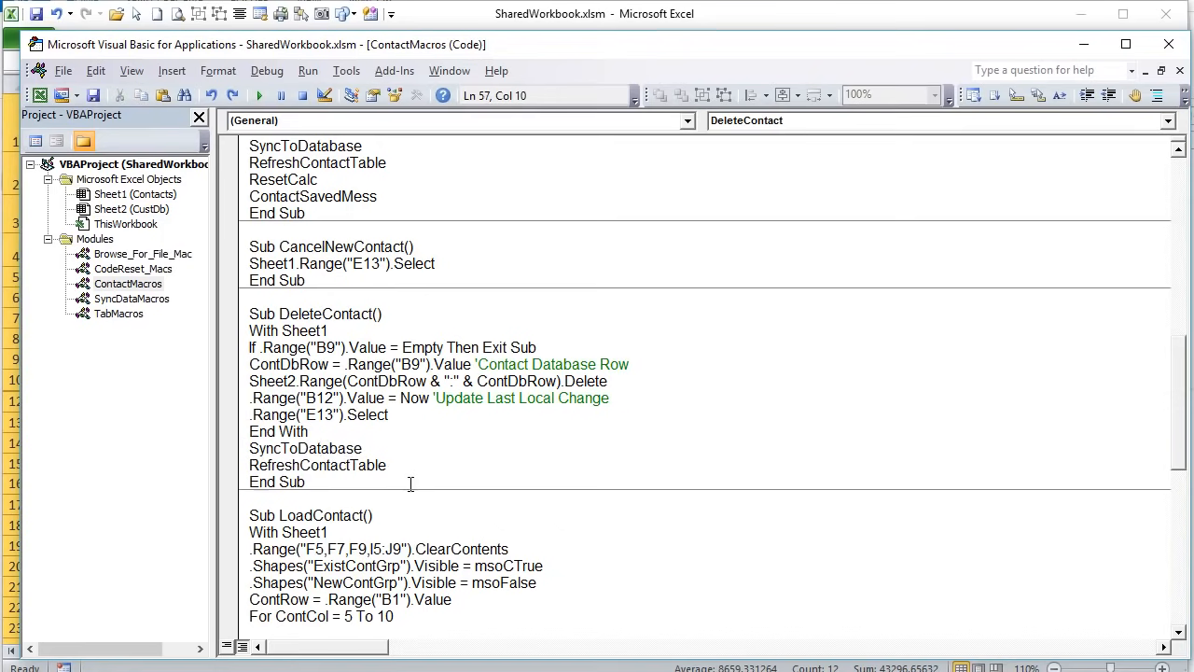
- Highlight the form-clearing, shape visibility, B1 row read and For ContCol loop lines
scroll(411, 483, "down", 4)
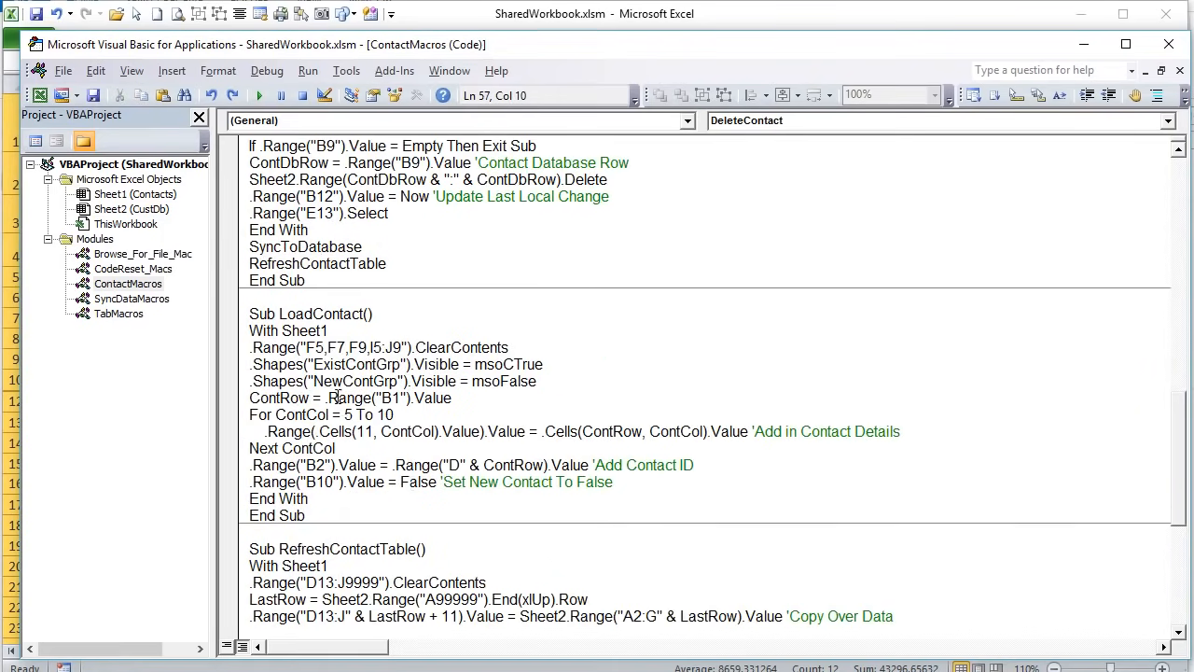
left_click_drag(543, 347, 247, 347)
left_click_drag(538, 382, 247, 360)
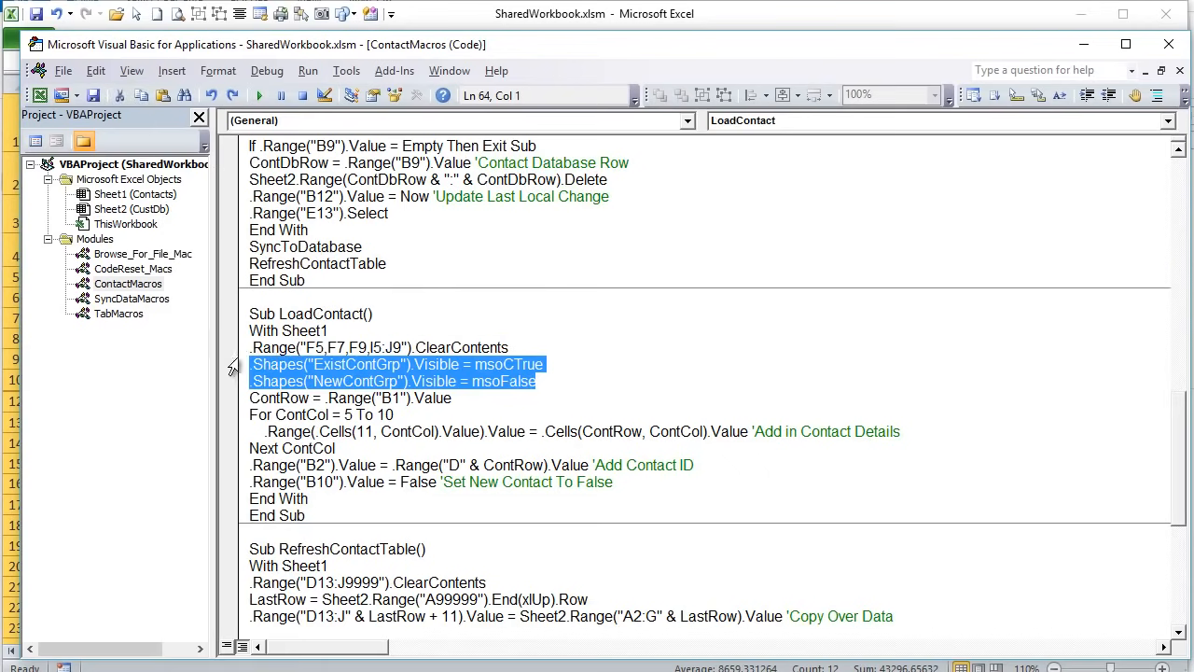
left_click_drag(291, 399, 250, 399)
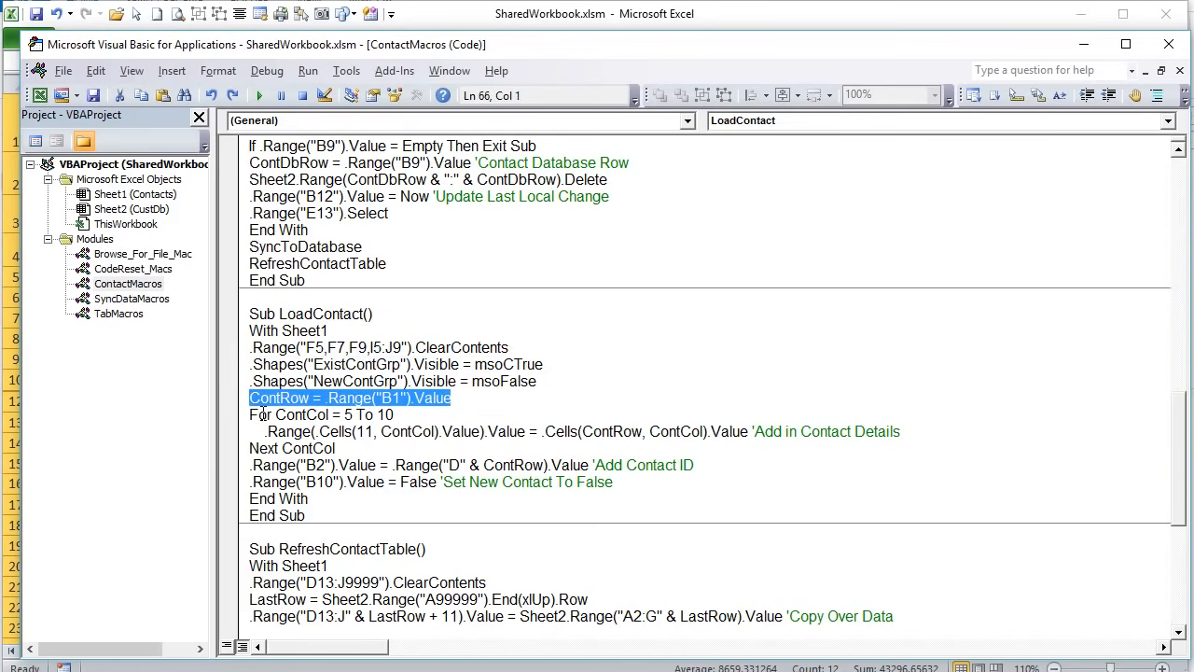
left_click_drag(425, 416, 250, 416)
left_click(395, 415)
left_click(402, 451)
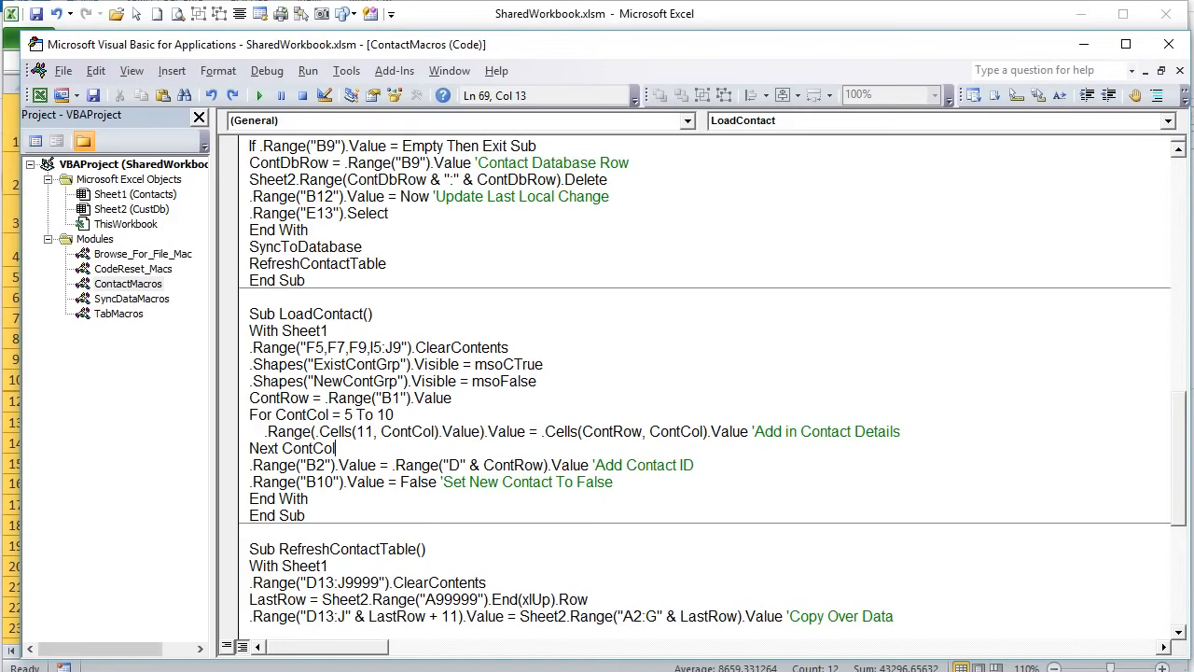
- Unhide row 11 on the Contacts sheet to reveal the form's field references
key("alt+F11")
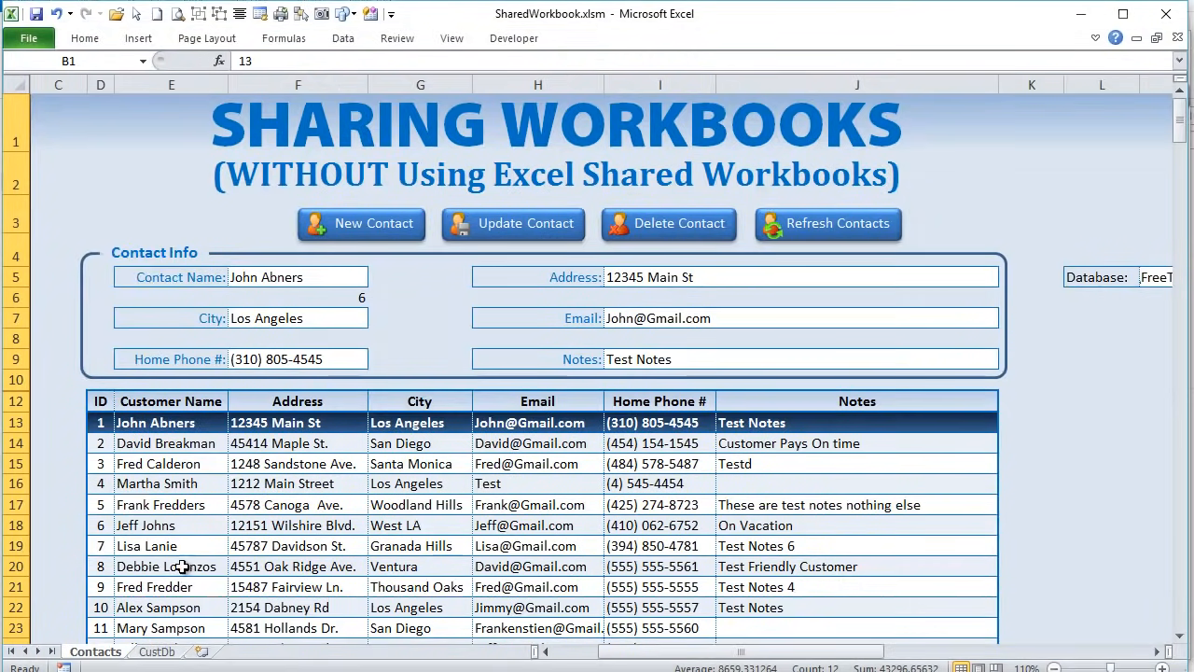
left_click_drag(10, 380, 15, 401)
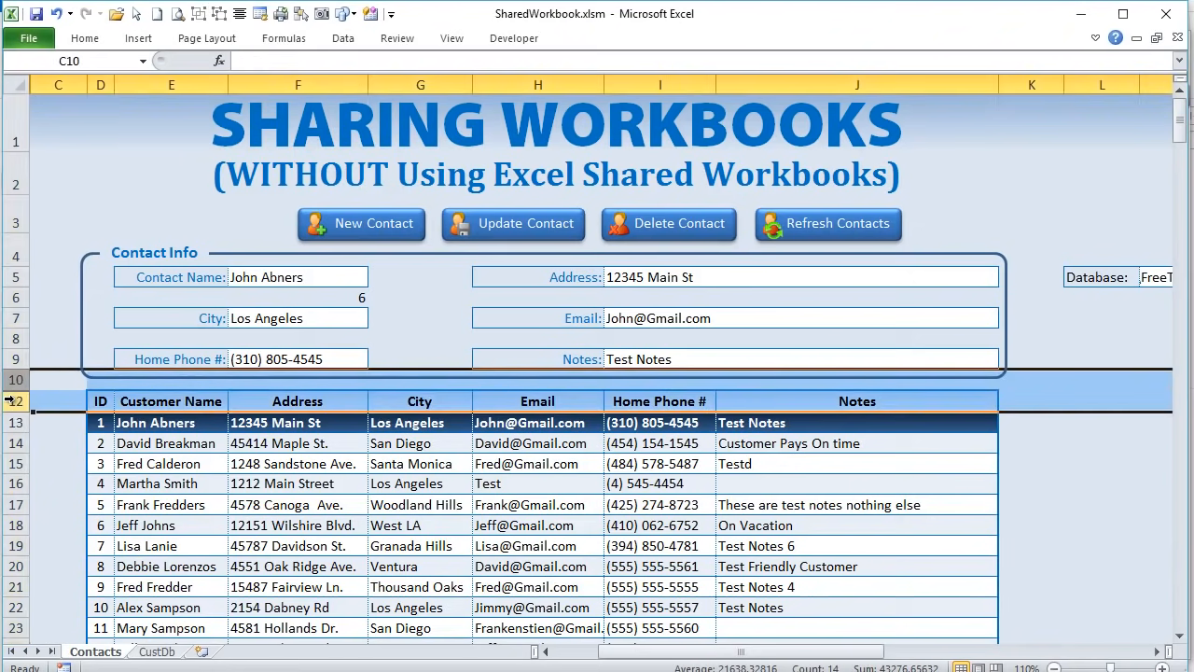
right_click(19, 403)
left_click(71, 654)
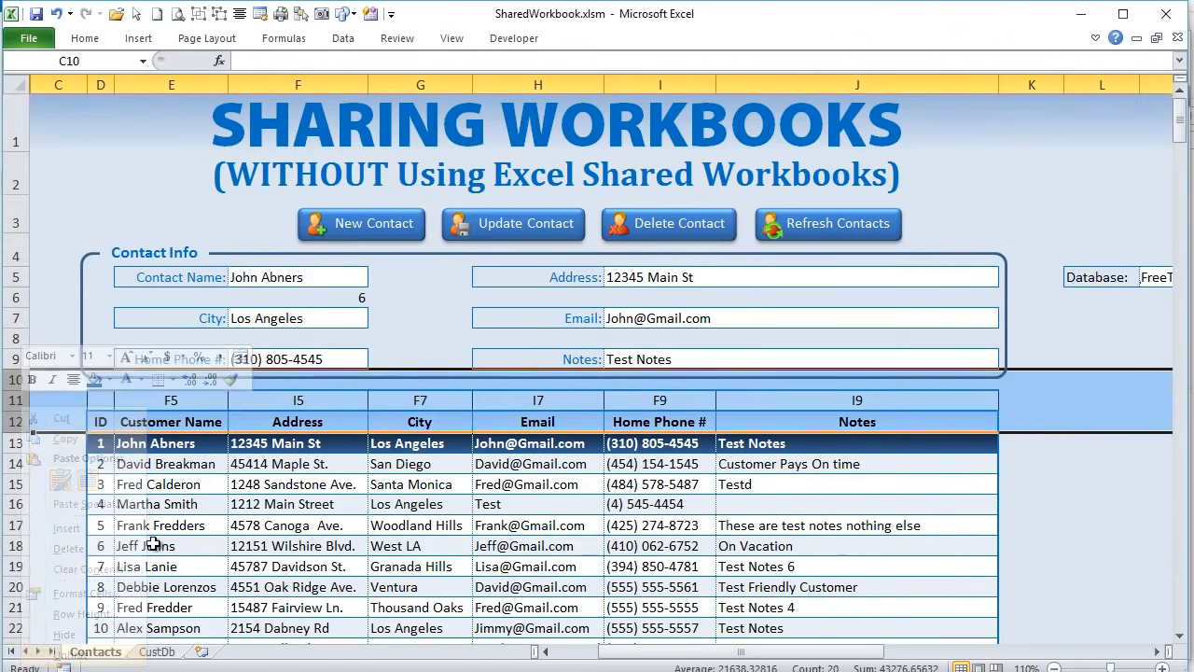
- Load a contact, inspect the E11–G11 references, and delete the stray COLUMN formula in F6
left_click(161, 503)
left_click(162, 400)
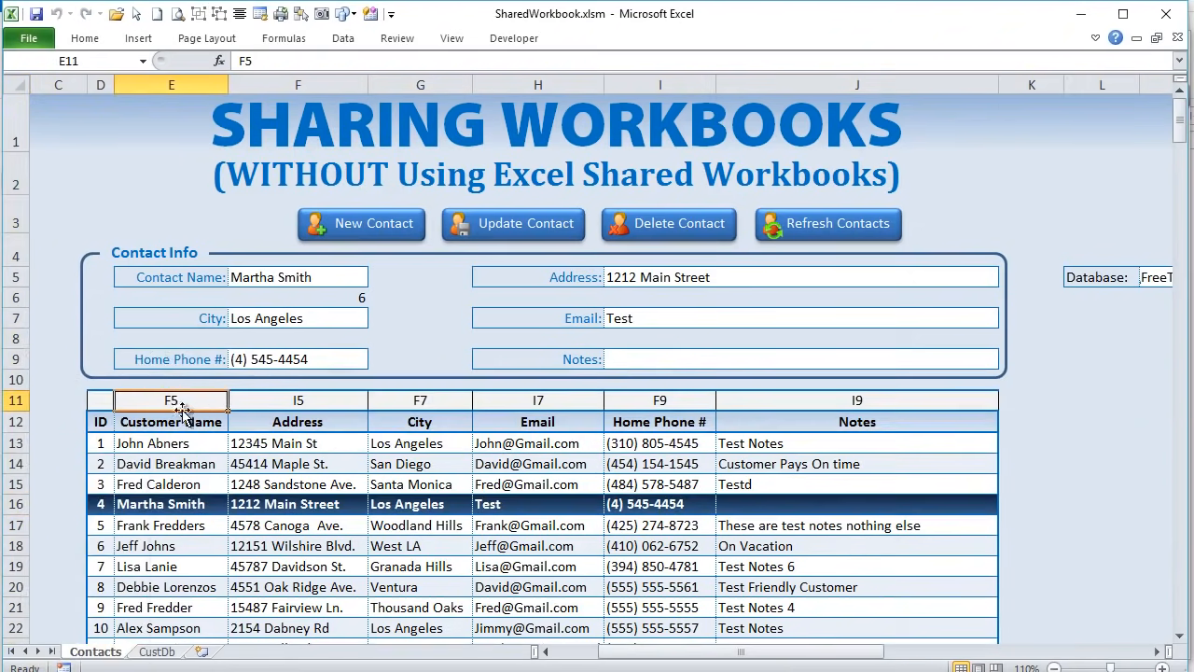
left_click(280, 400)
left_click(421, 405)
left_click(144, 403)
left_click(267, 277)
left_click(291, 294)
key("Delete")
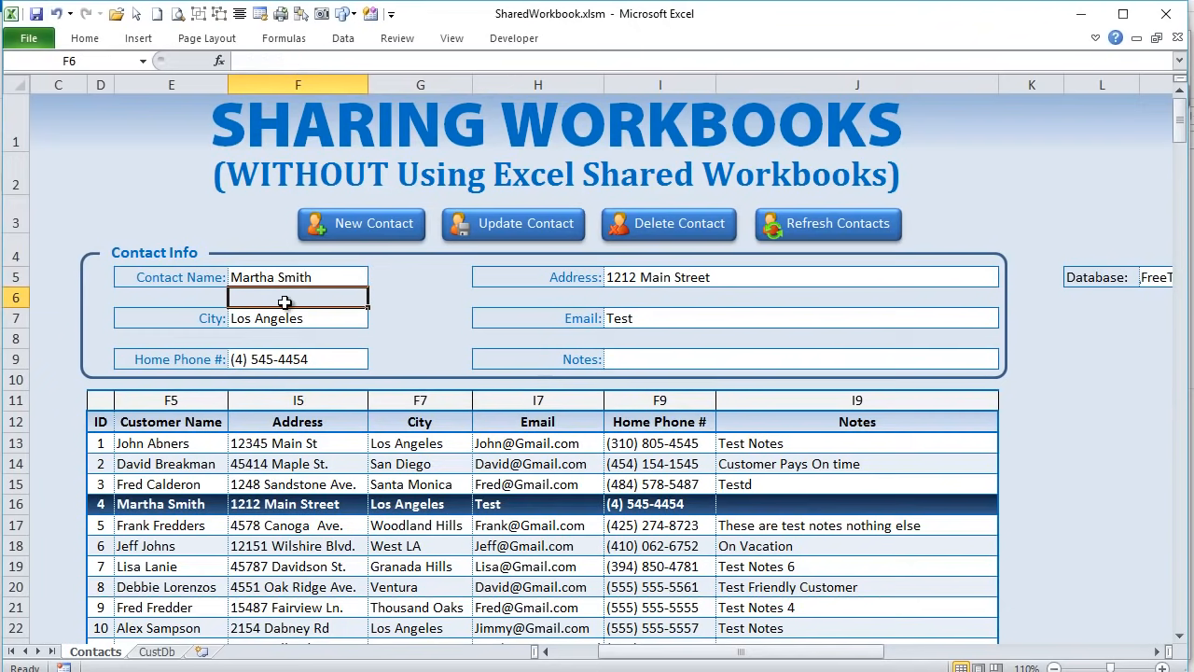
- Match E11, F11 and G11 references to form cells F5, I5 and F7
left_click(291, 277)
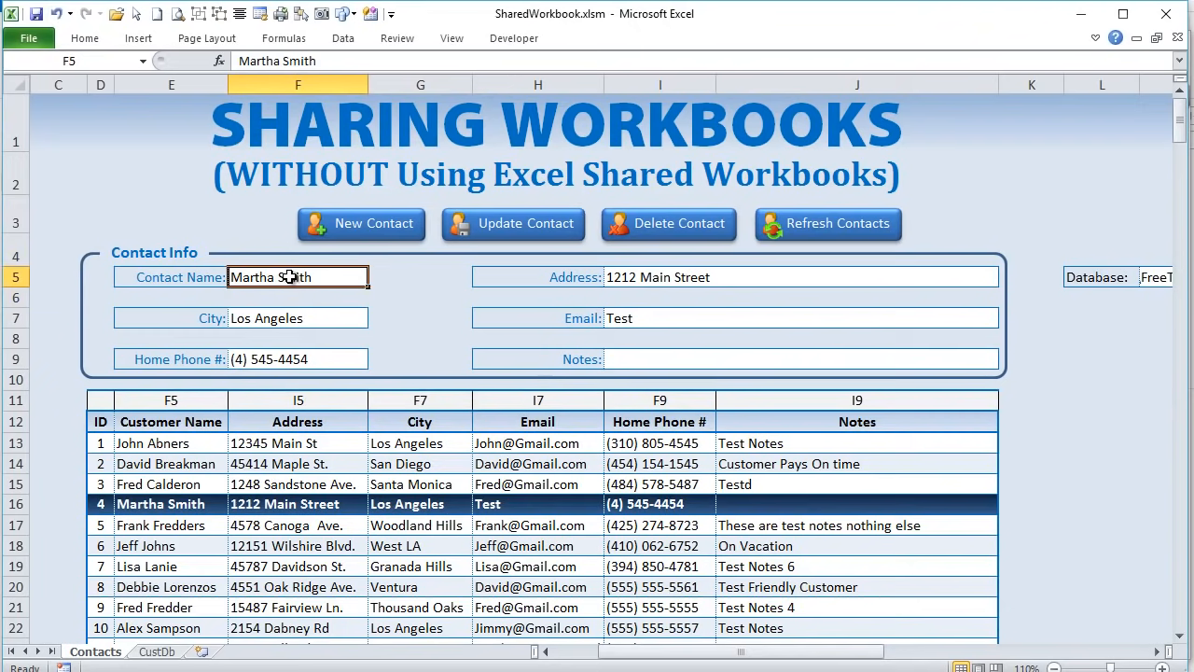
left_click(188, 398)
left_click(319, 400)
left_click(641, 277)
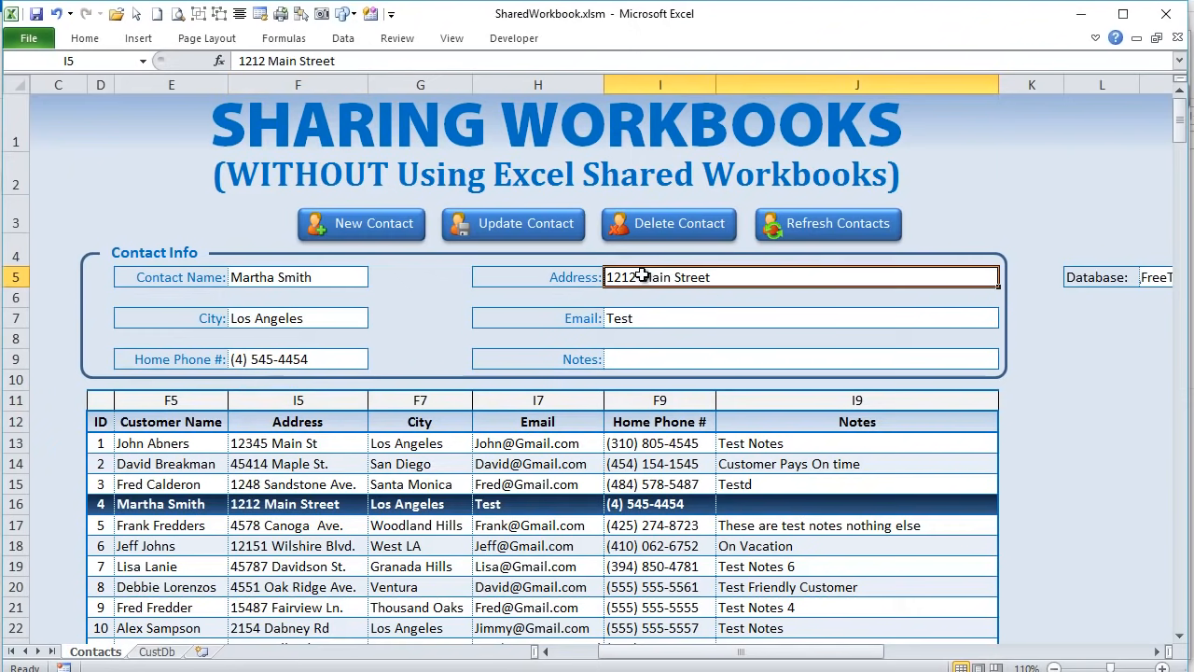
left_click(437, 403)
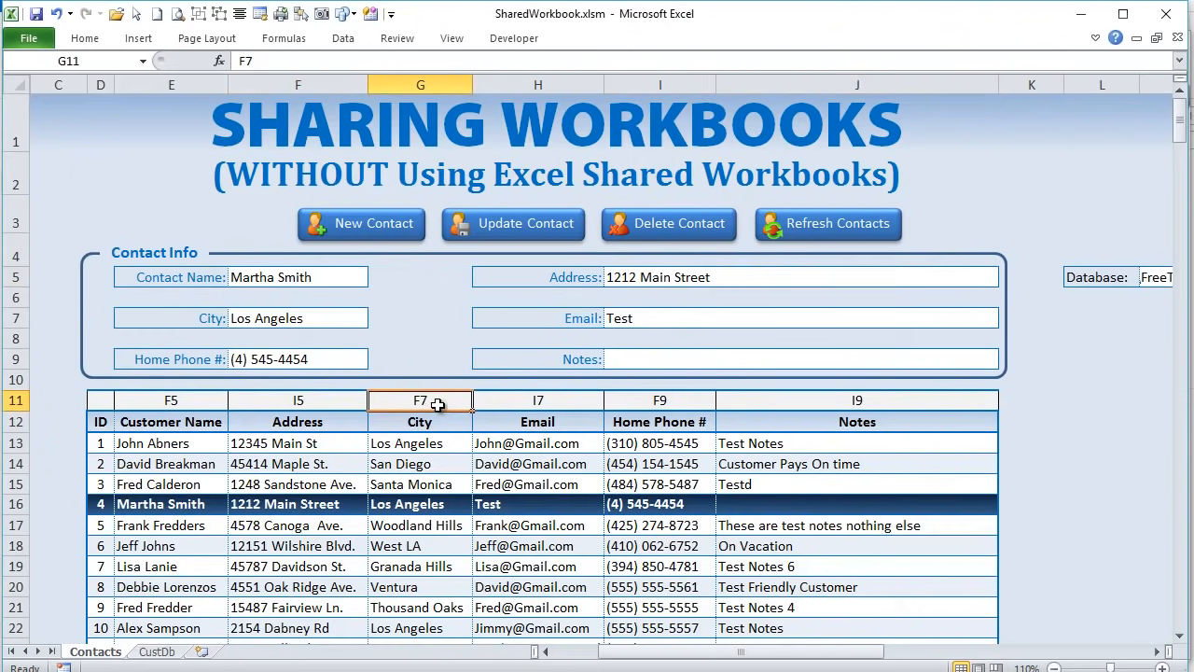
left_click(301, 318)
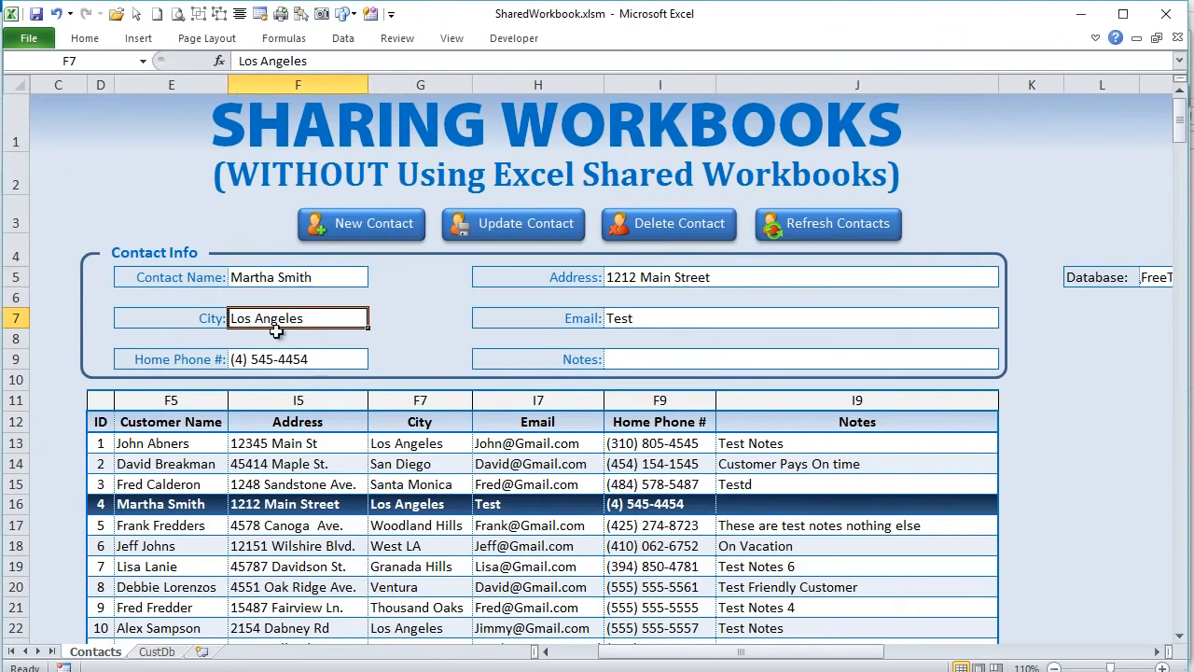
- Select the D11:J11 reference row, load another contact, then unhide and widen columns A and B
left_click_drag(101, 401, 865, 403)
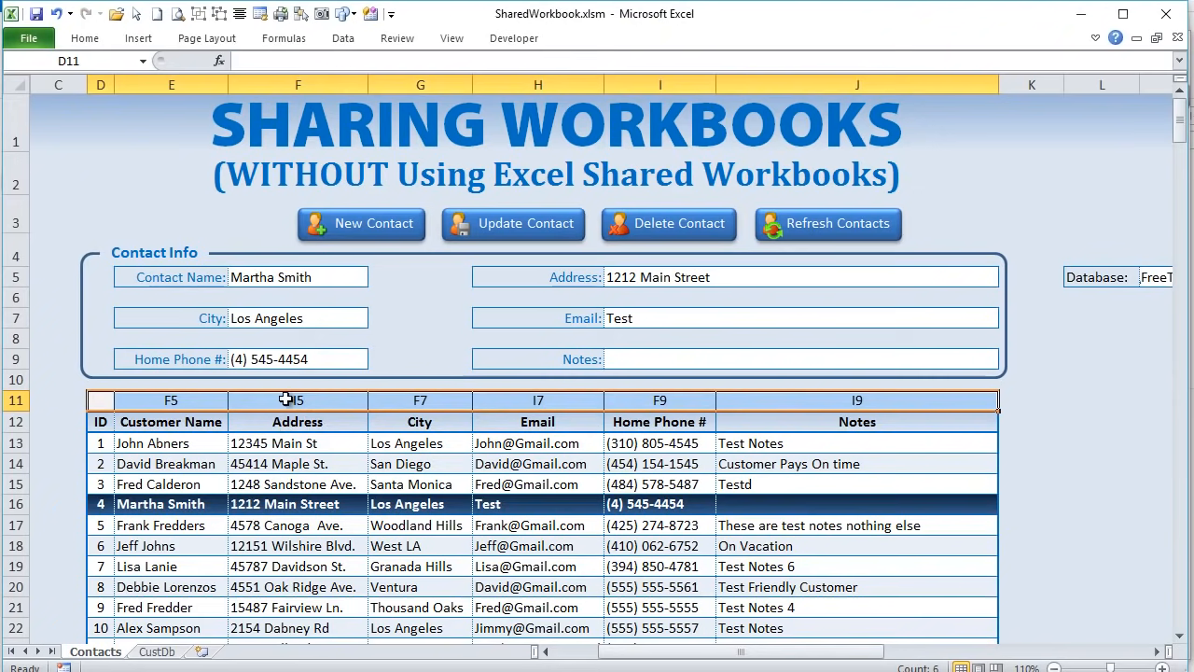
left_click(192, 404)
left_click(179, 484)
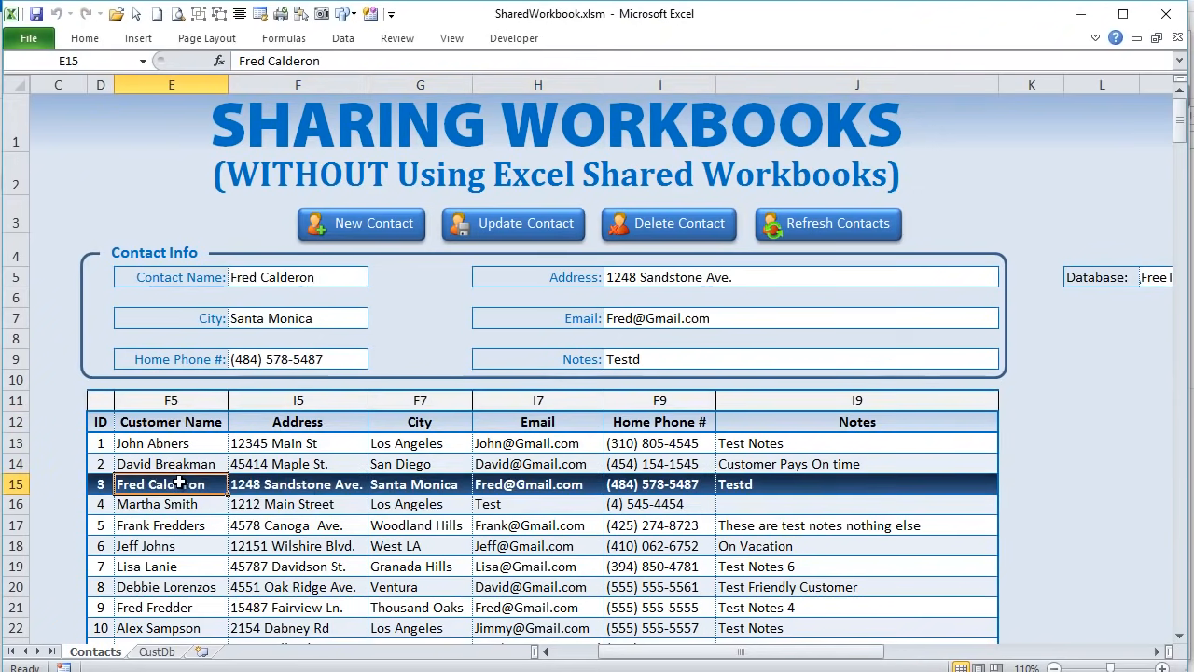
left_click(101, 421)
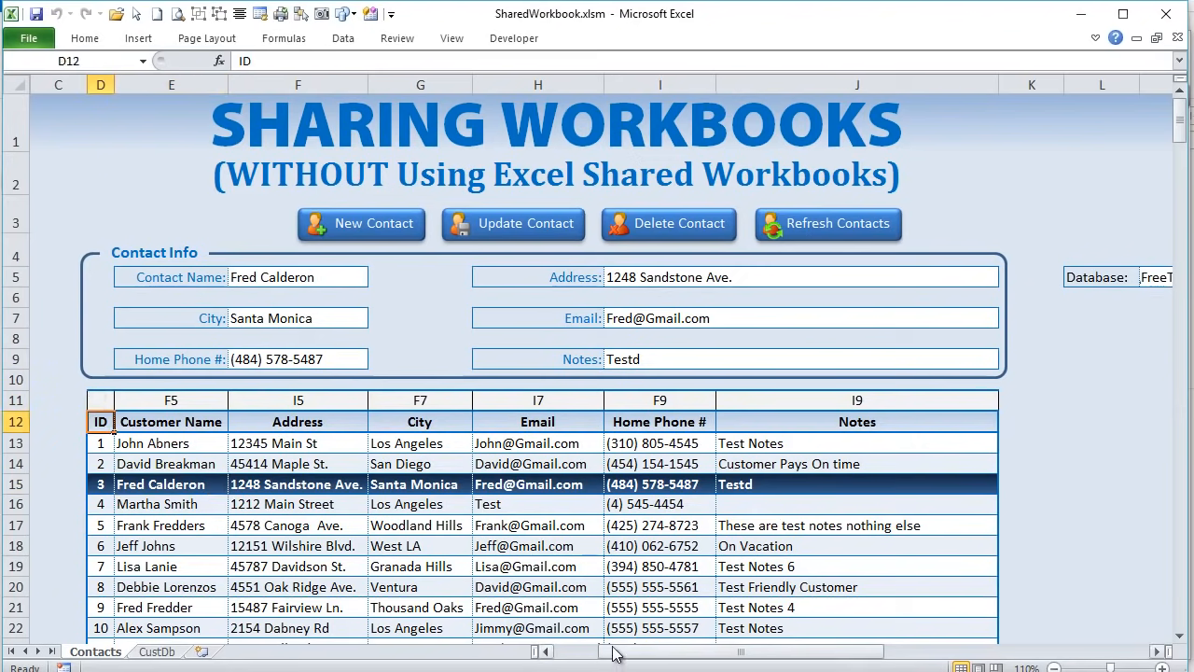
left_click_drag(51, 82, 235, 82)
left_click_drag(29, 84, 173, 84)
- Check the selected contact ID in B2, then narrow columns A and B to slivers
left_click(259, 191)
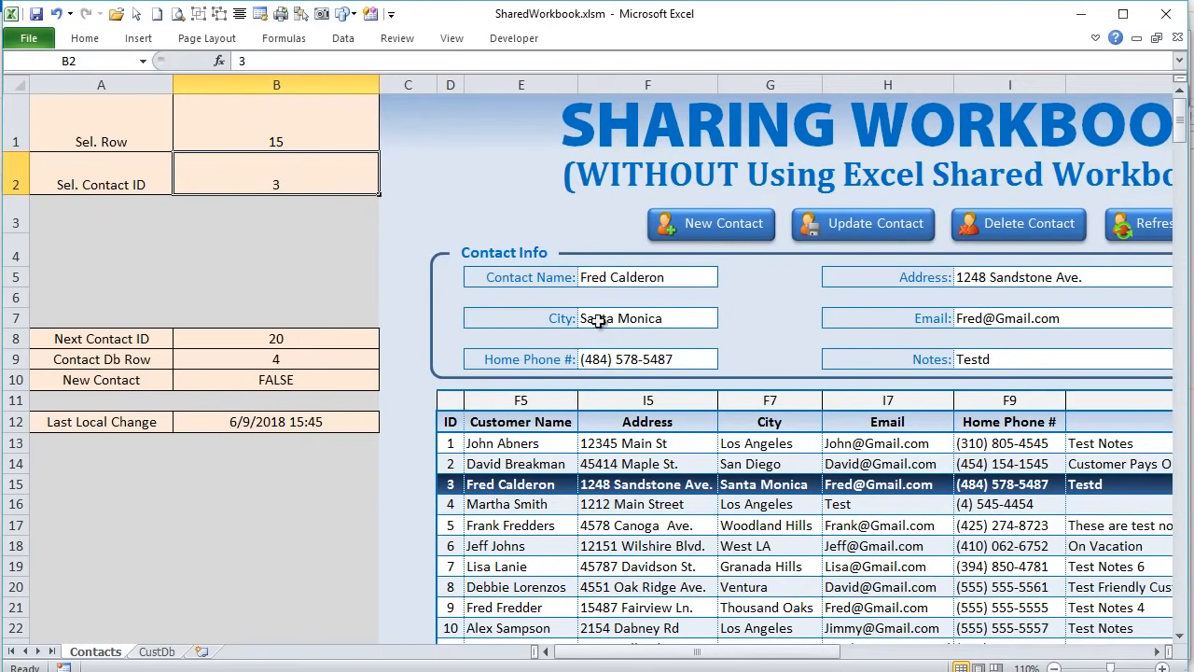
left_click_drag(173, 84, 36, 84)
left_click_drag(241, 84, 43, 86)
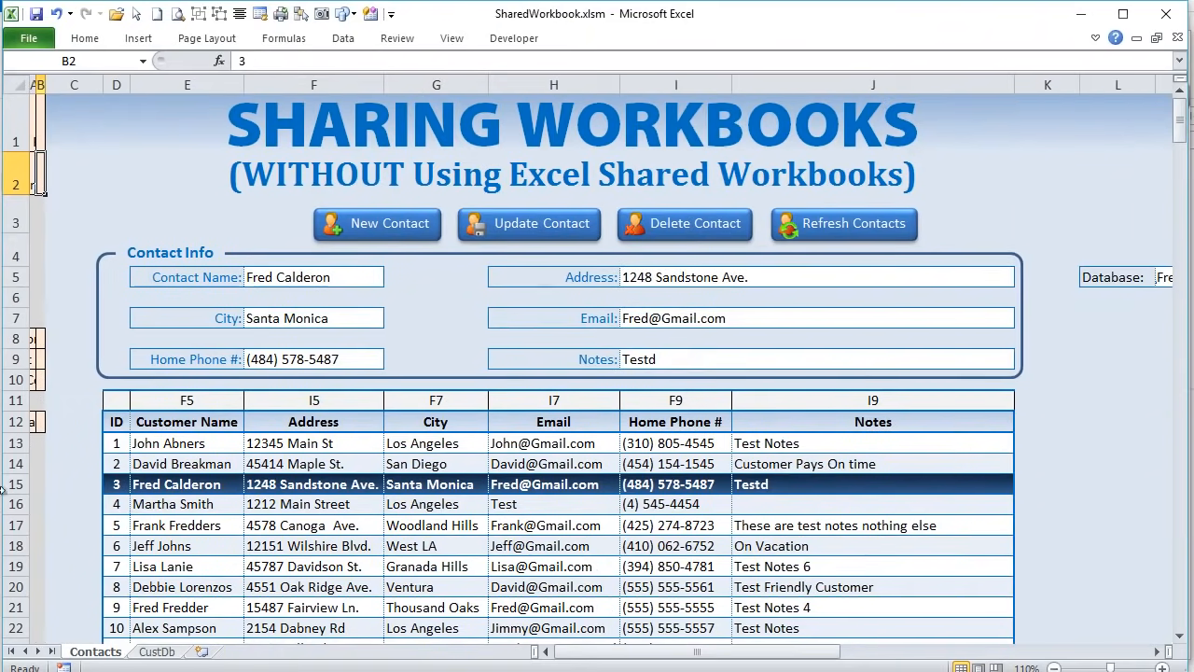
- Review the row 11 field references from D11 through the Notes reference in J11
left_click(221, 399)
left_click_drag(214, 405, 700, 382)
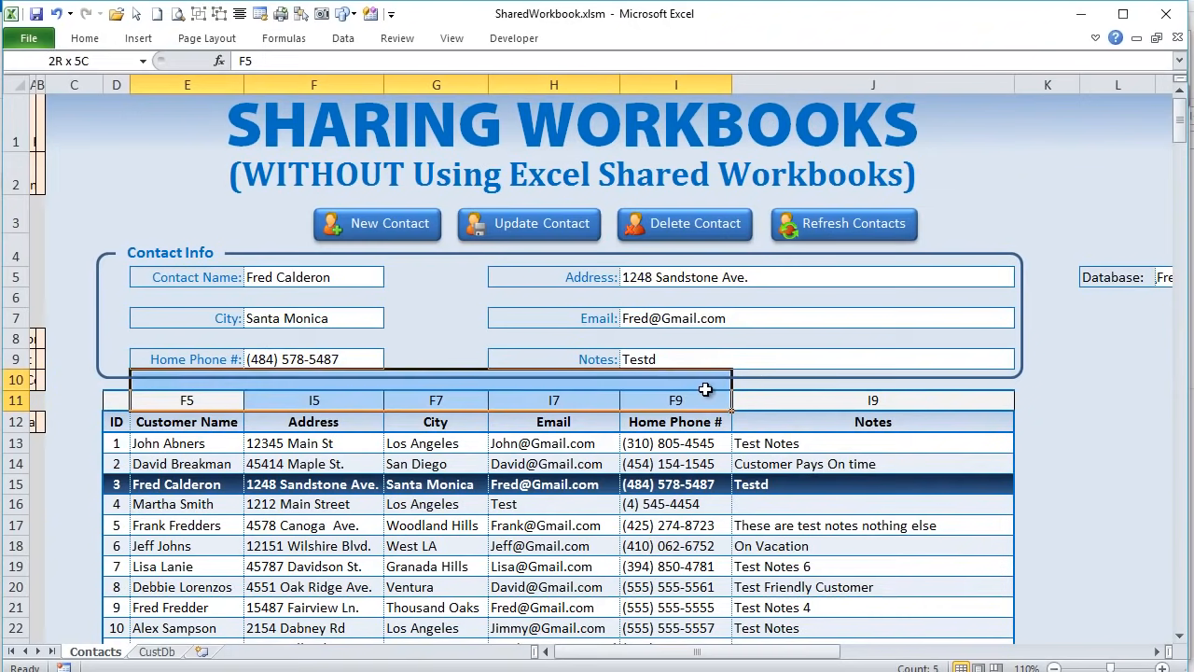
left_click(229, 398)
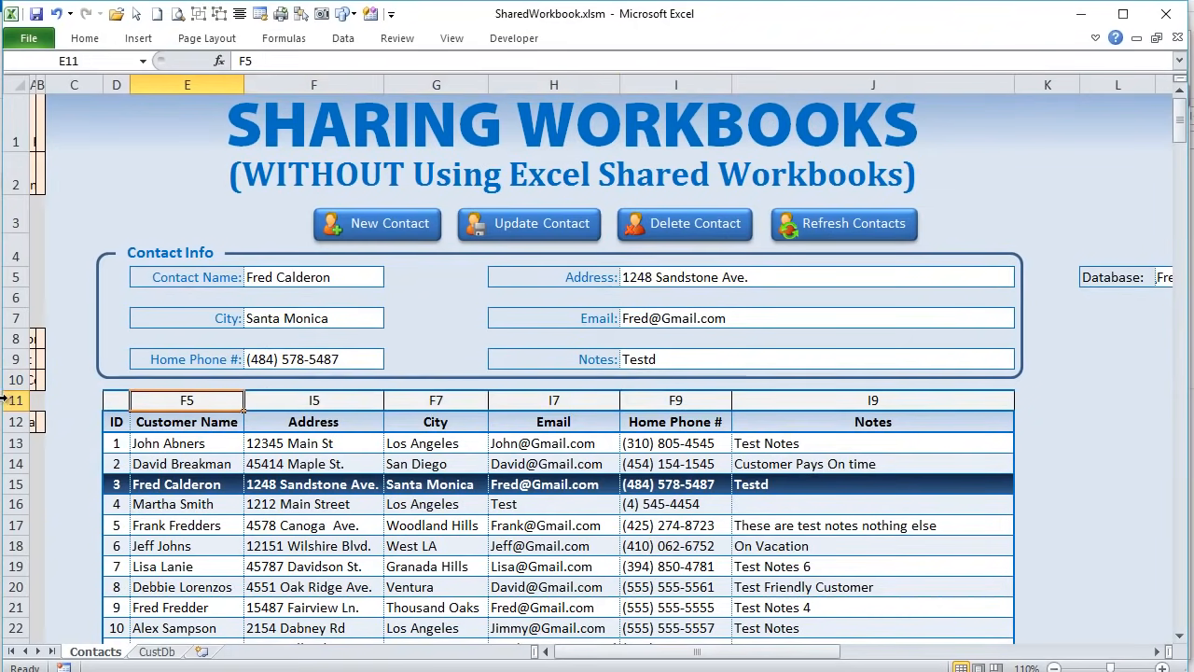
left_click(109, 402)
left_click(147, 400)
left_click(870, 392)
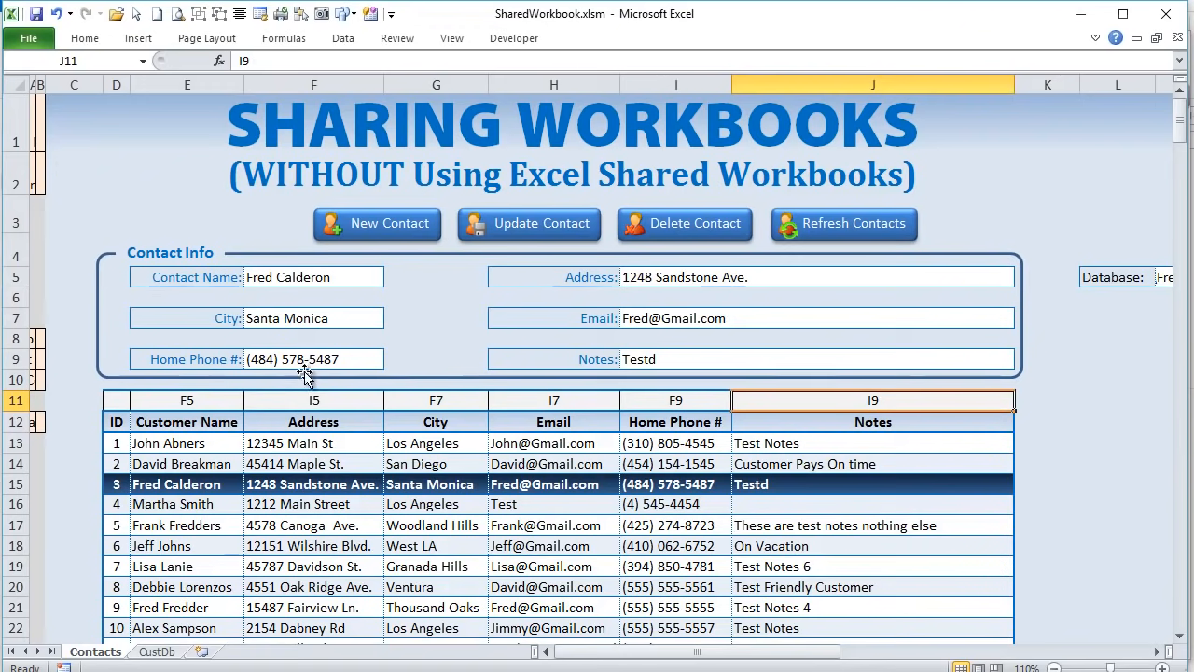
left_click(205, 400)
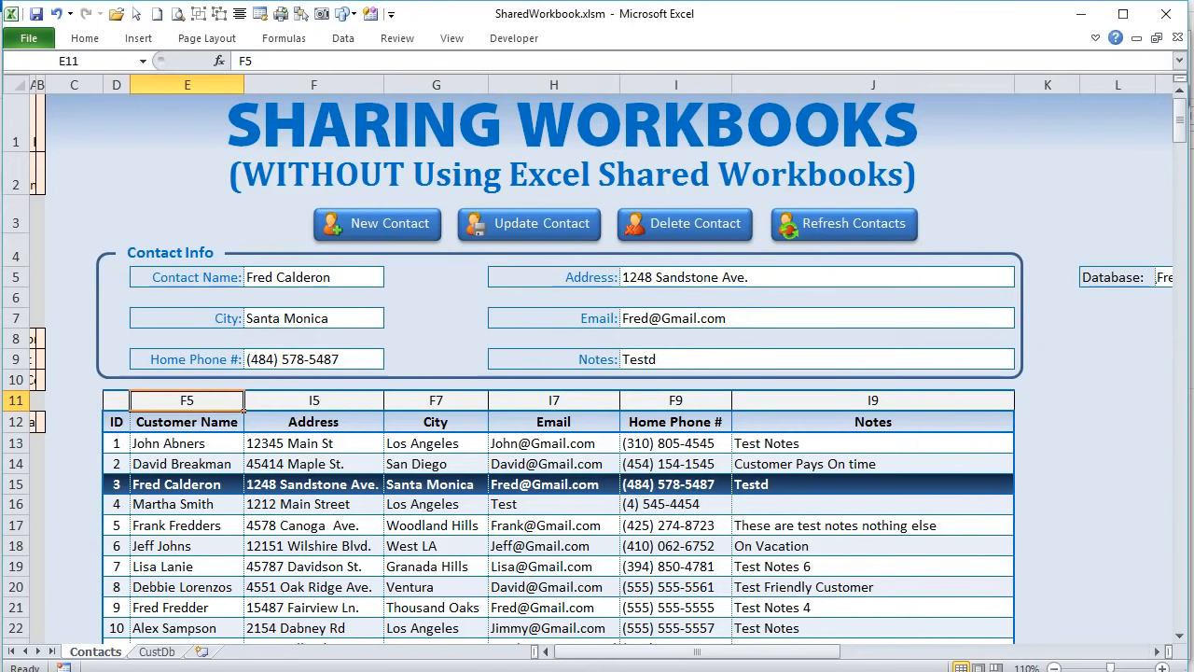
key("alt+F11")
left_click_drag(393, 416, 241, 422)
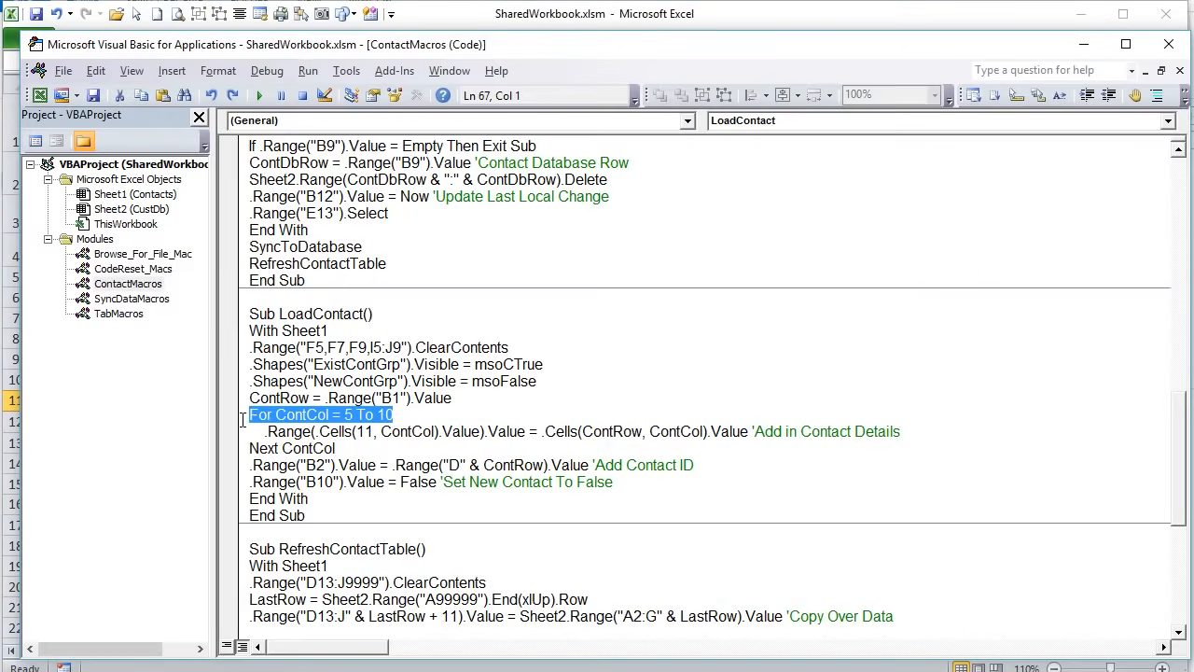
left_click(329, 415)
double_click(348, 414)
left_click(416, 398)
left_click_drag(261, 431, 373, 431)
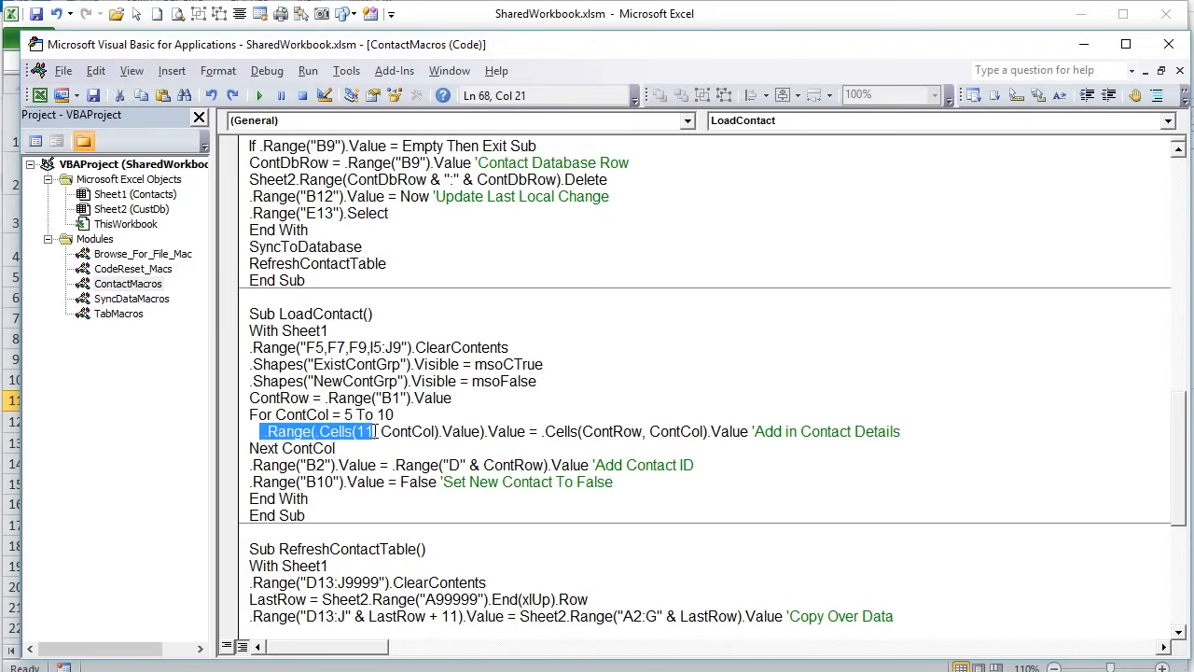
left_click(372, 431)
left_click(373, 431)
double_click(364, 432)
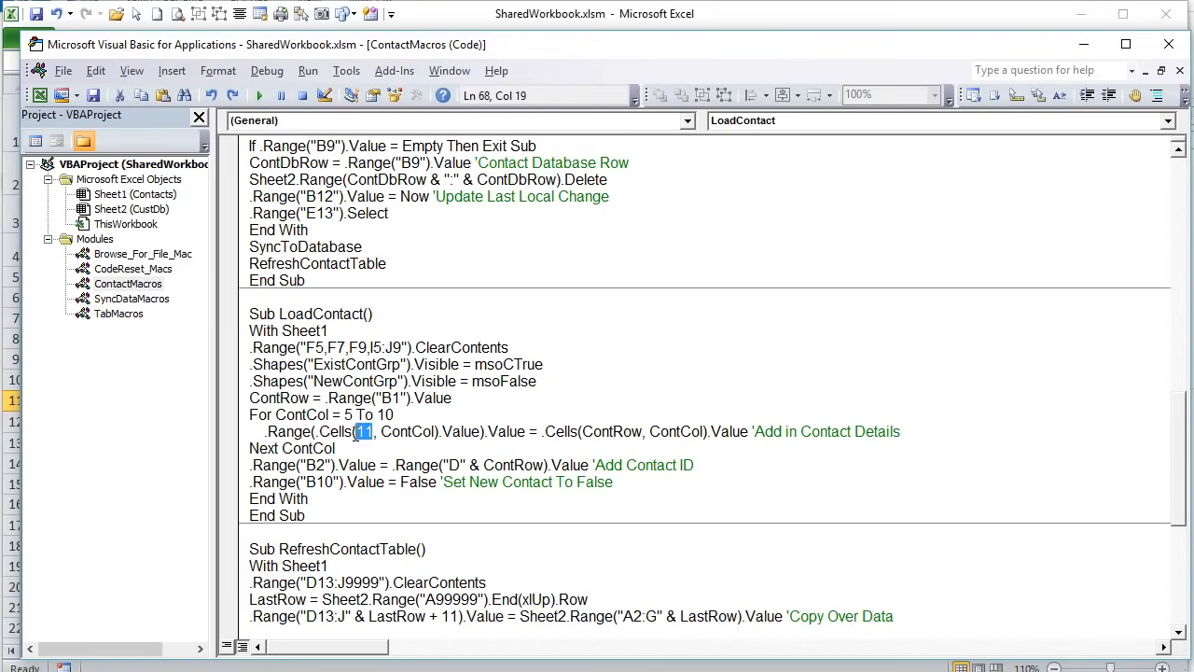
left_click_drag(381, 431, 438, 431)
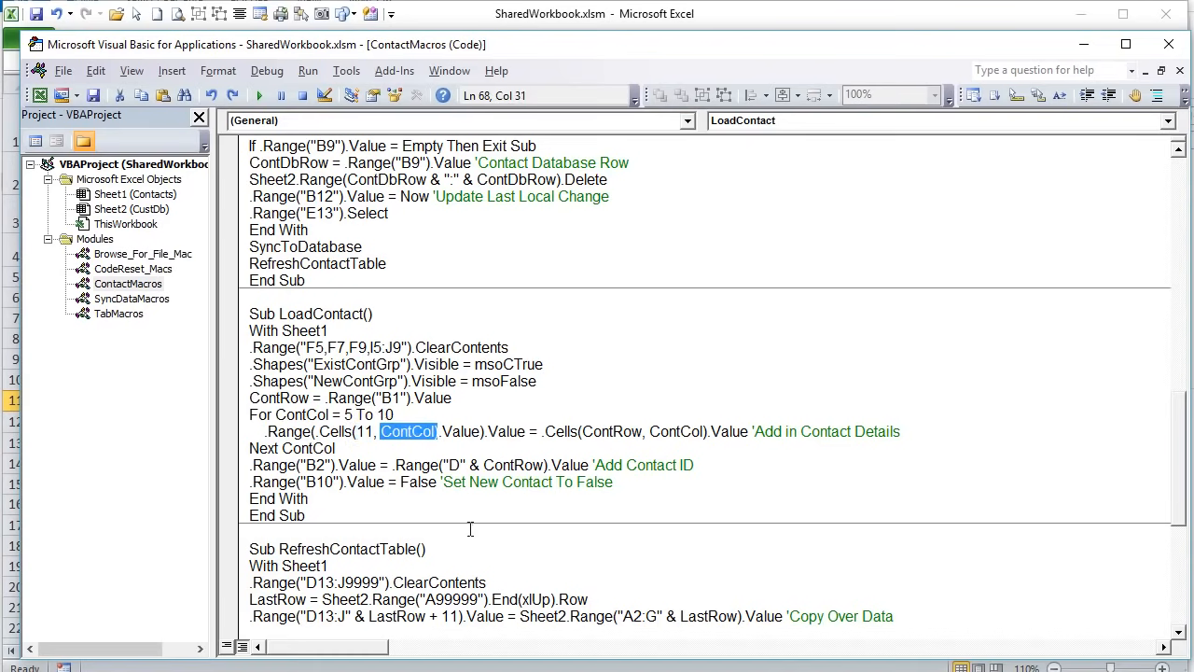
left_click(435, 466)
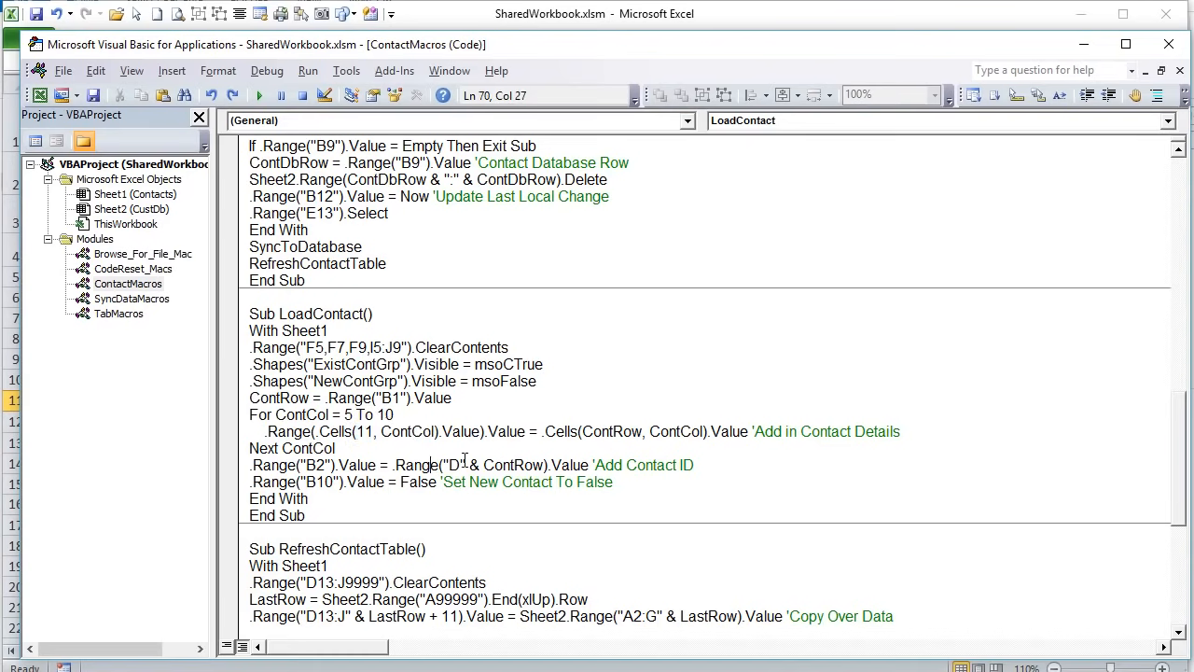
left_click_drag(481, 431, 319, 431)
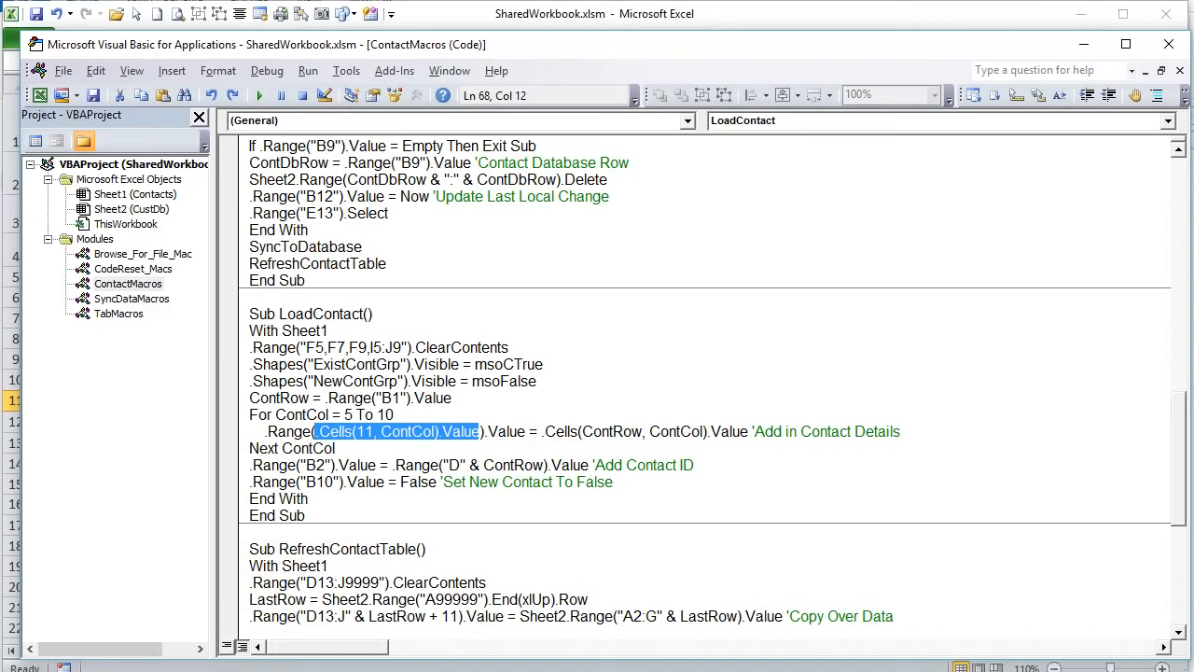
left_click(7, 440)
- Select the E10:J10 field row and load contact ID 2 into the form
left_click_drag(178, 399, 252, 397)
left_click(168, 377)
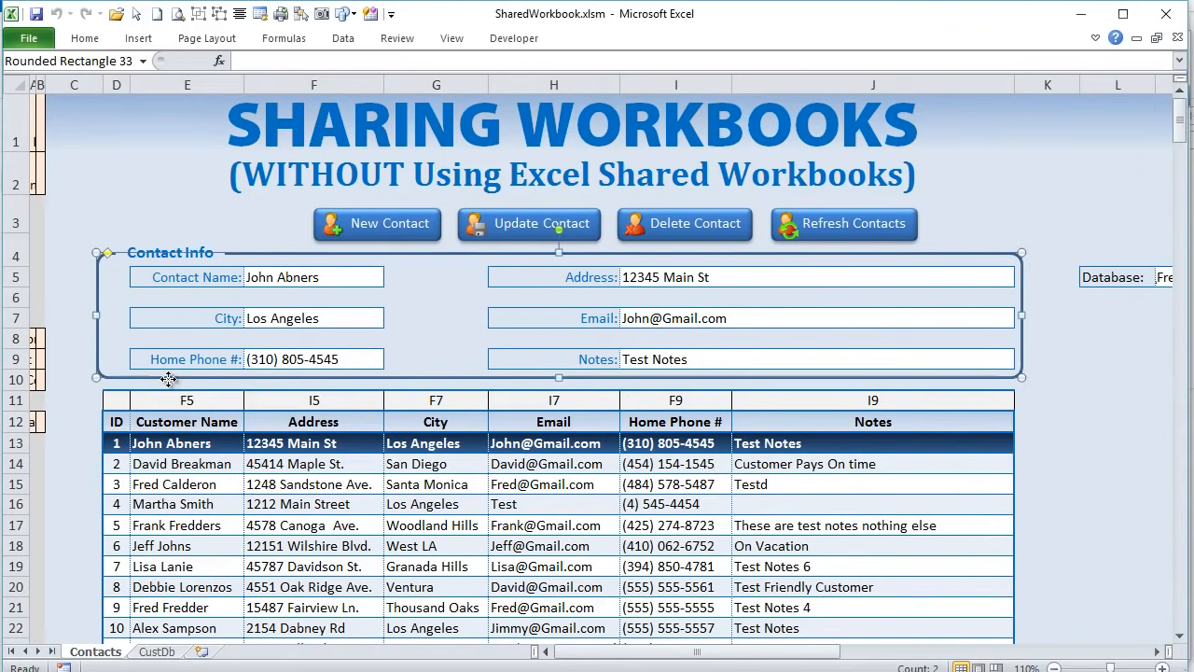
left_click(169, 385)
left_click_drag(169, 384, 871, 385)
left_click(192, 460)
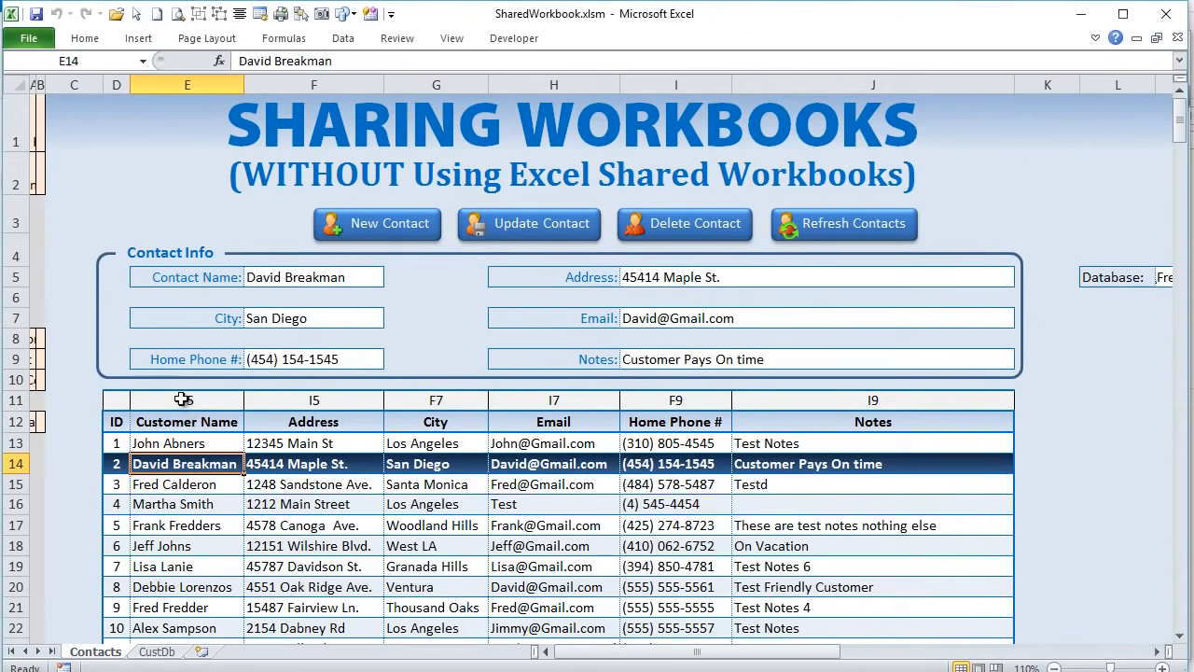
- Step through the row 11 field addresses and the Email, Notes, Home Phone and City fields
left_click(183, 399)
left_click(320, 401)
left_click(435, 399)
left_click(509, 400)
left_click(653, 318)
left_click(634, 357)
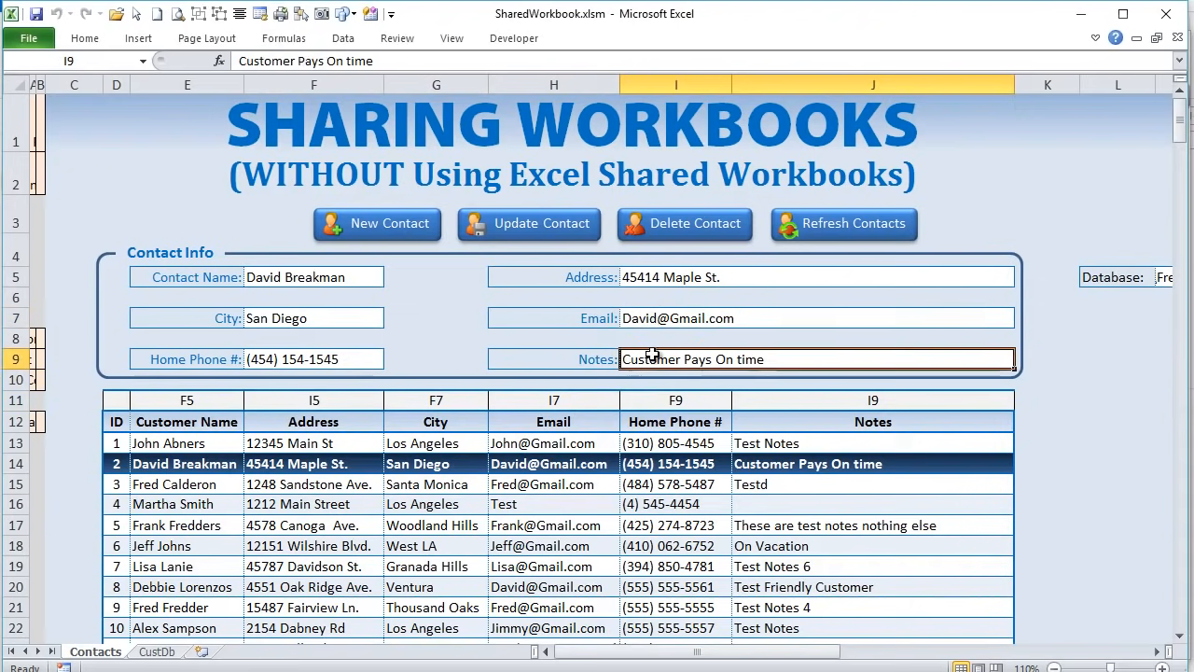
left_click(301, 359)
left_click(306, 316)
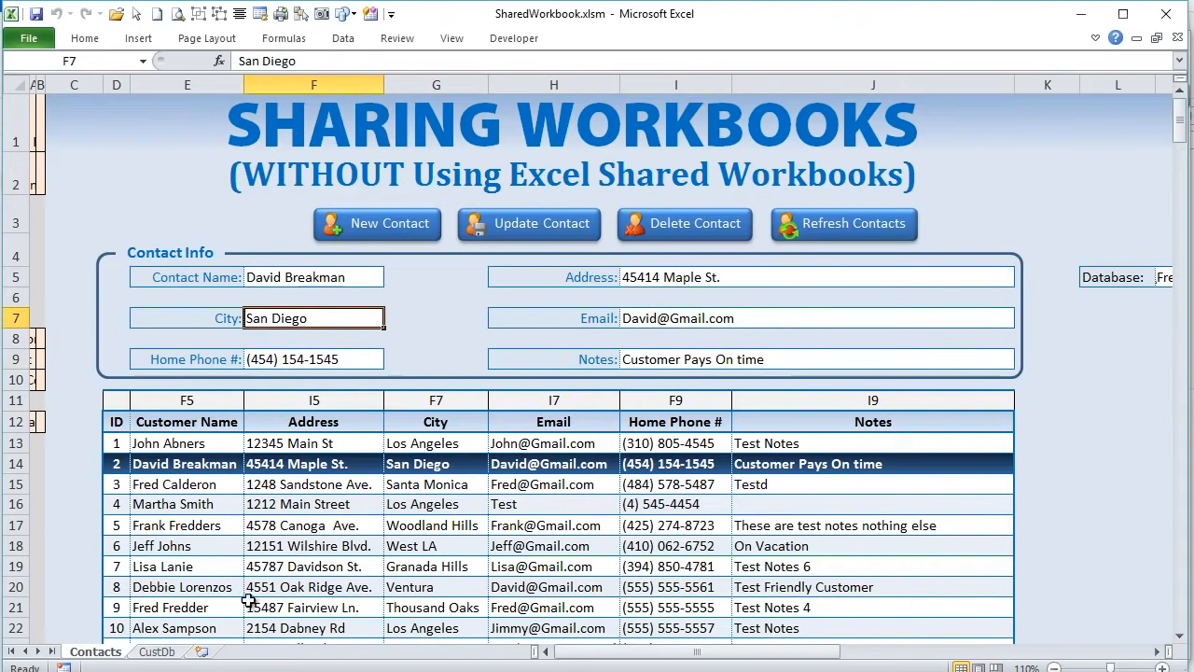
key("alt+F11")
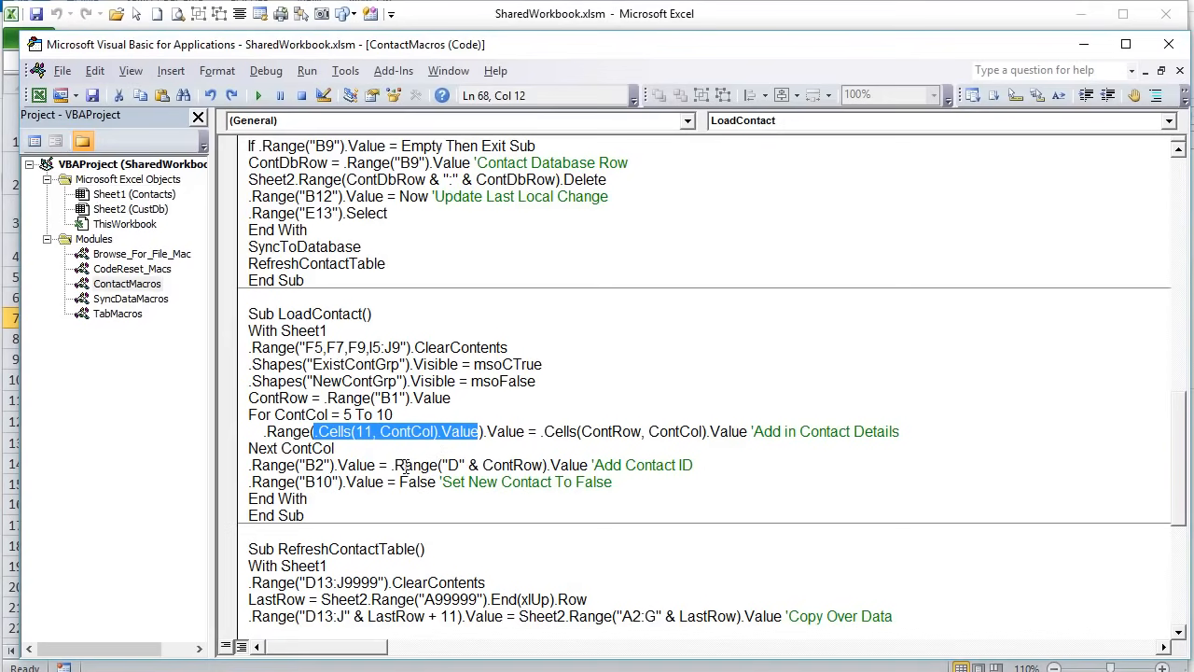
left_click_drag(355, 451, 286, 435)
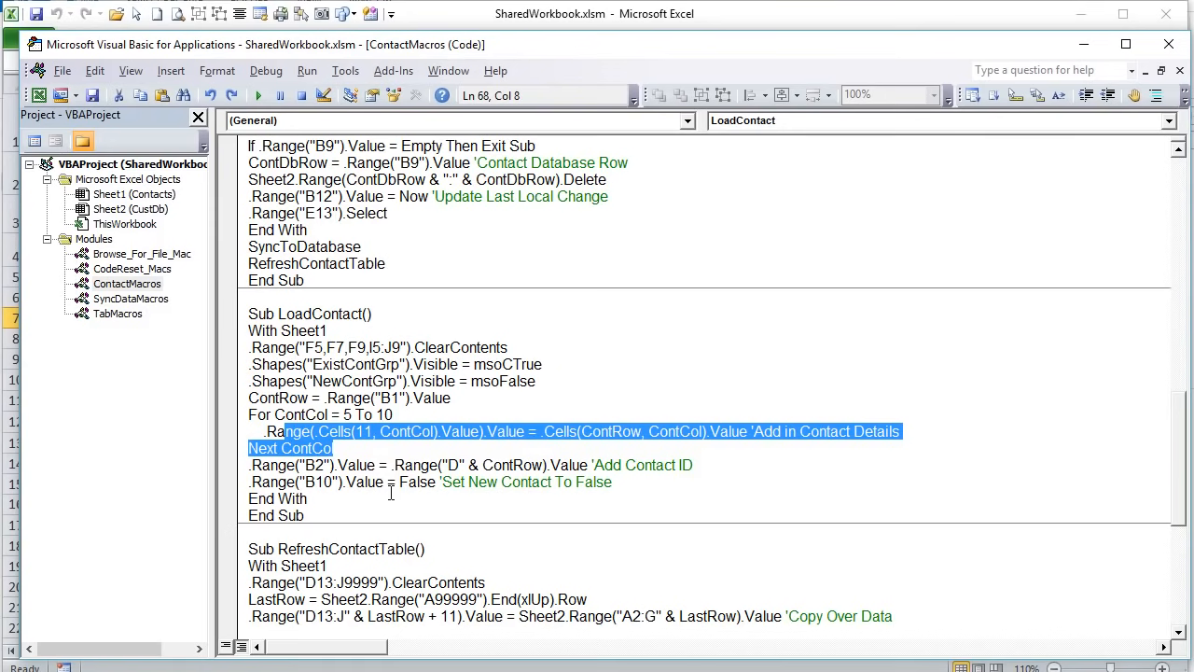
left_click_drag(618, 483, 399, 486)
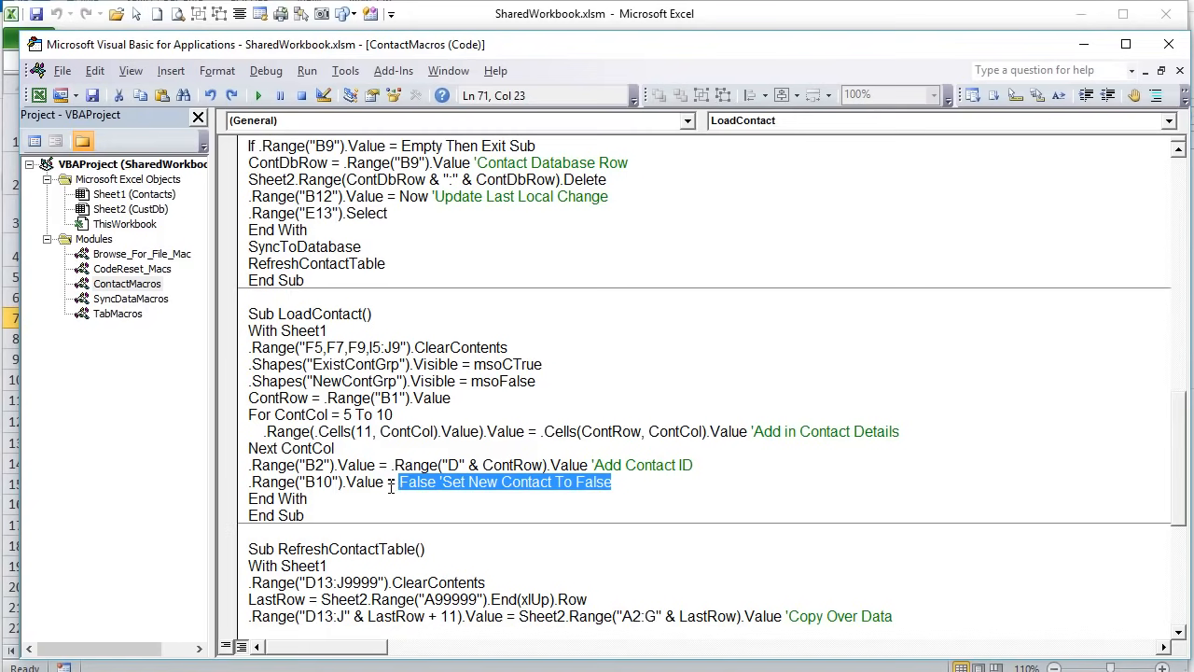
left_click(390, 485)
left_click_drag(427, 481, 298, 482)
scroll(447, 513, "down", 3)
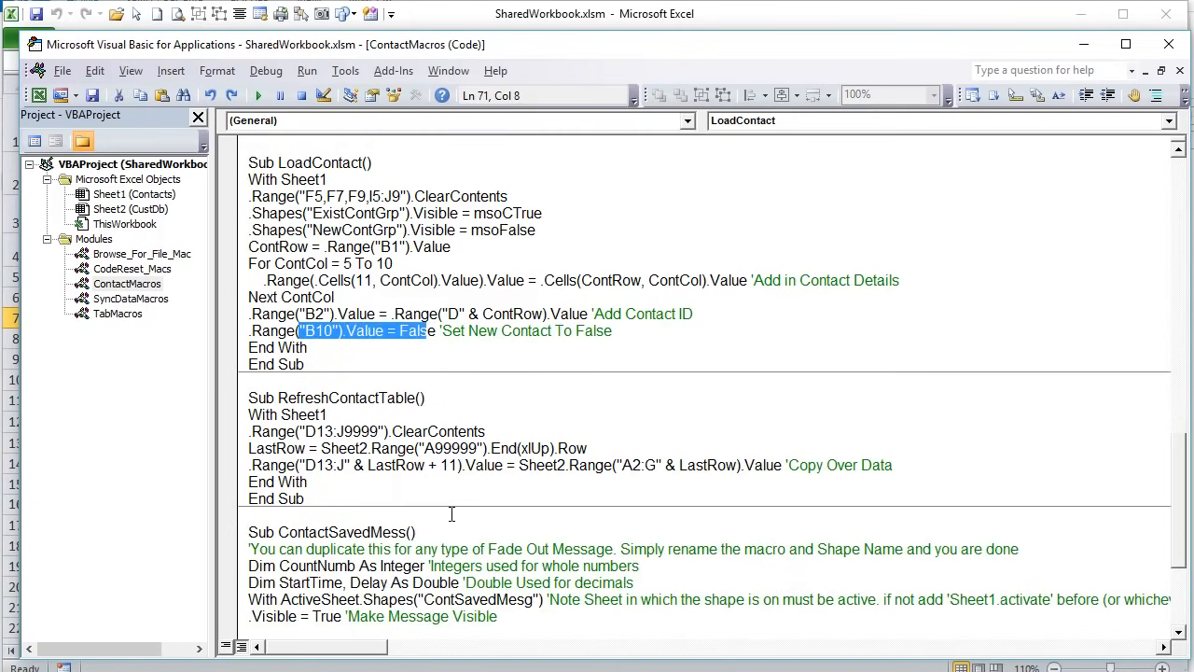
scroll(451, 507, "down", 2)
left_click(390, 346)
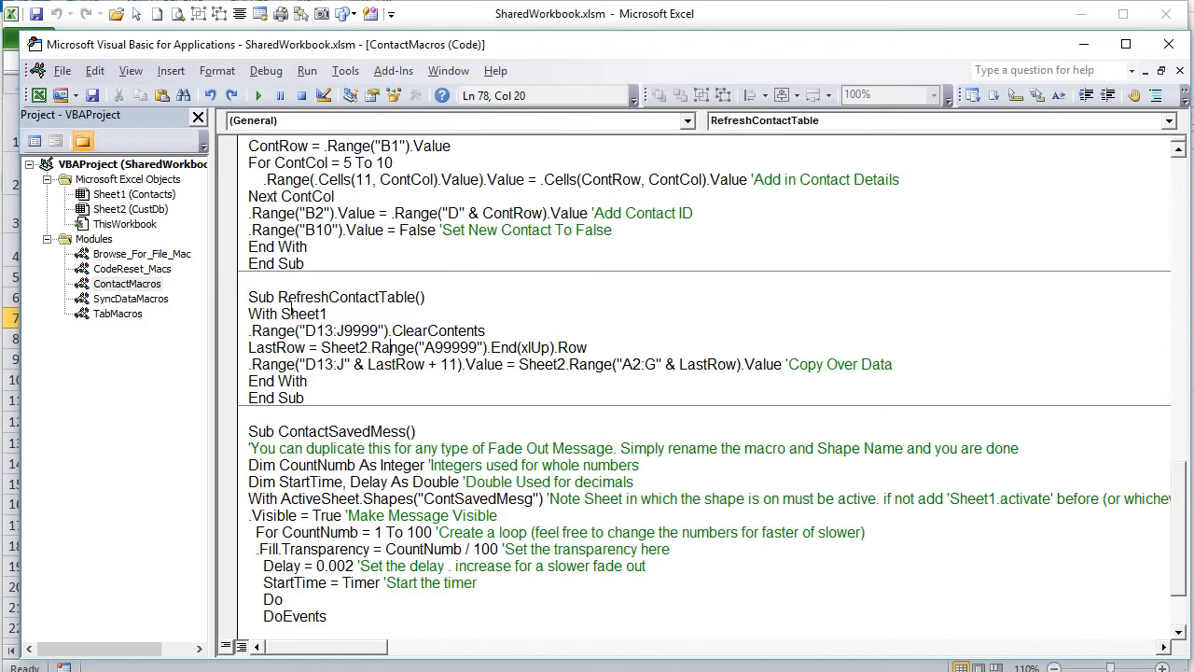
scroll(359, 431, "down", 2)
scroll(350, 431, "up", 20)
scroll(355, 441, "up", 4)
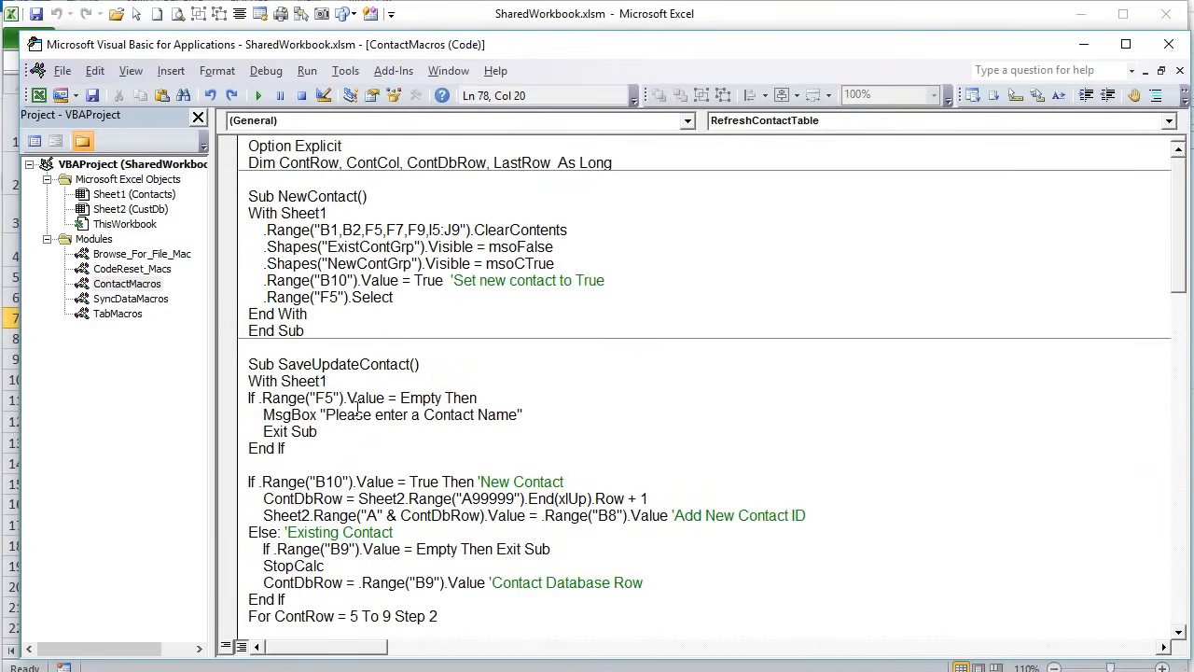
scroll(357, 408, "down", 8)
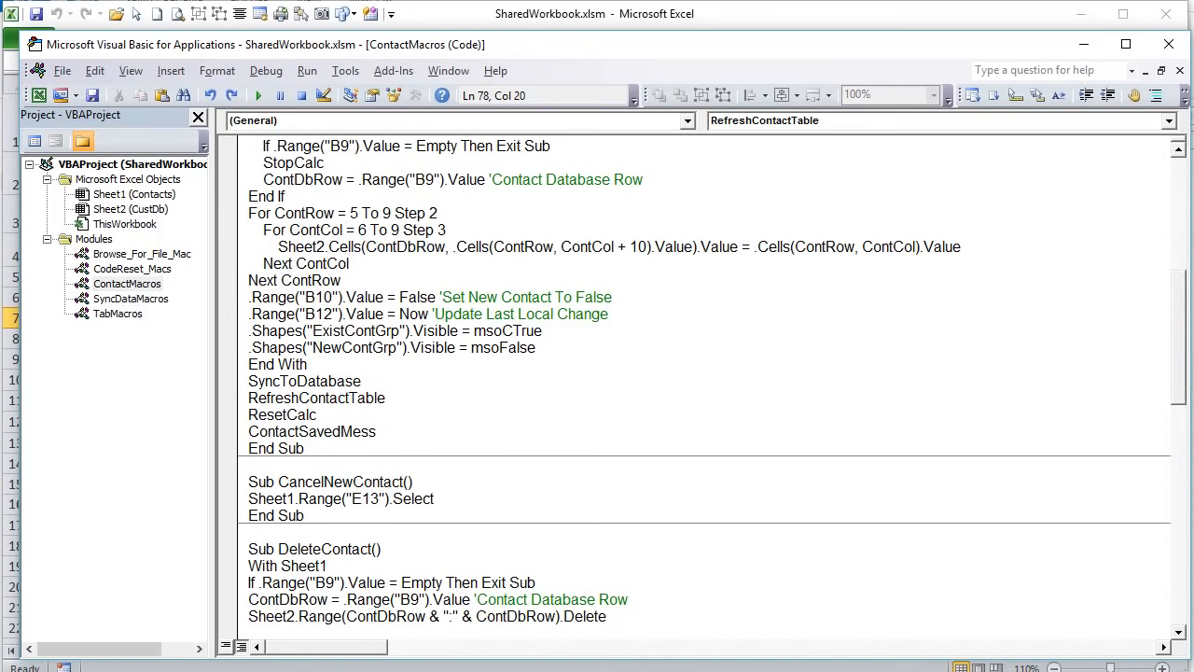
key("alt+Tab")
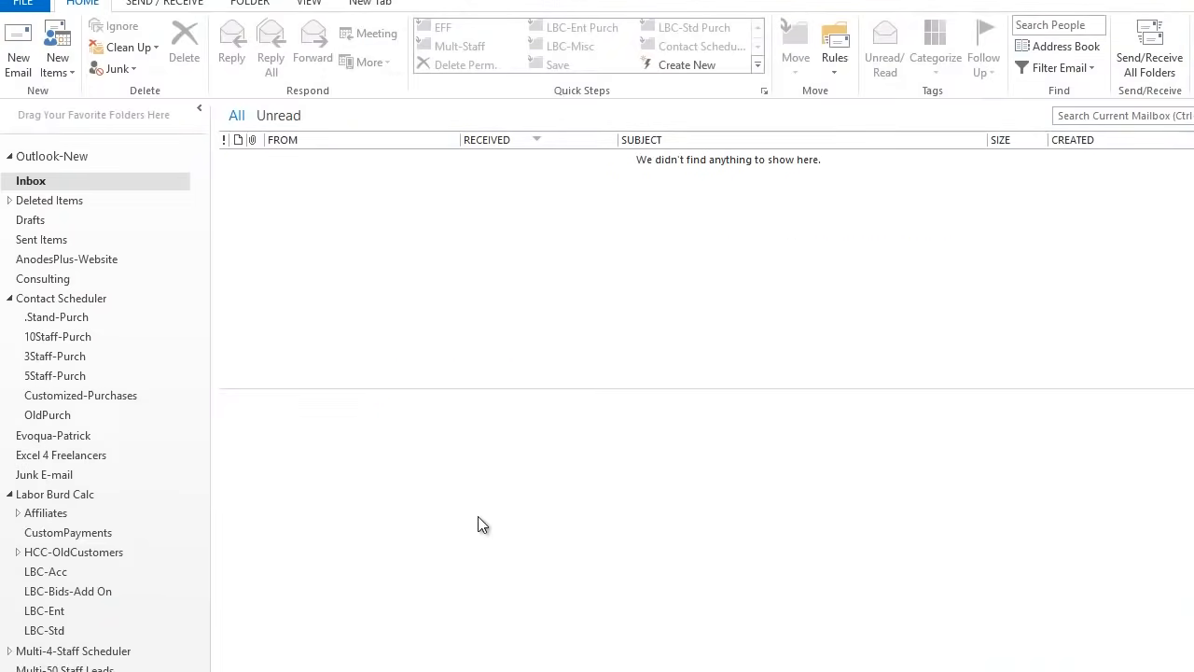
key("alt+Tab")
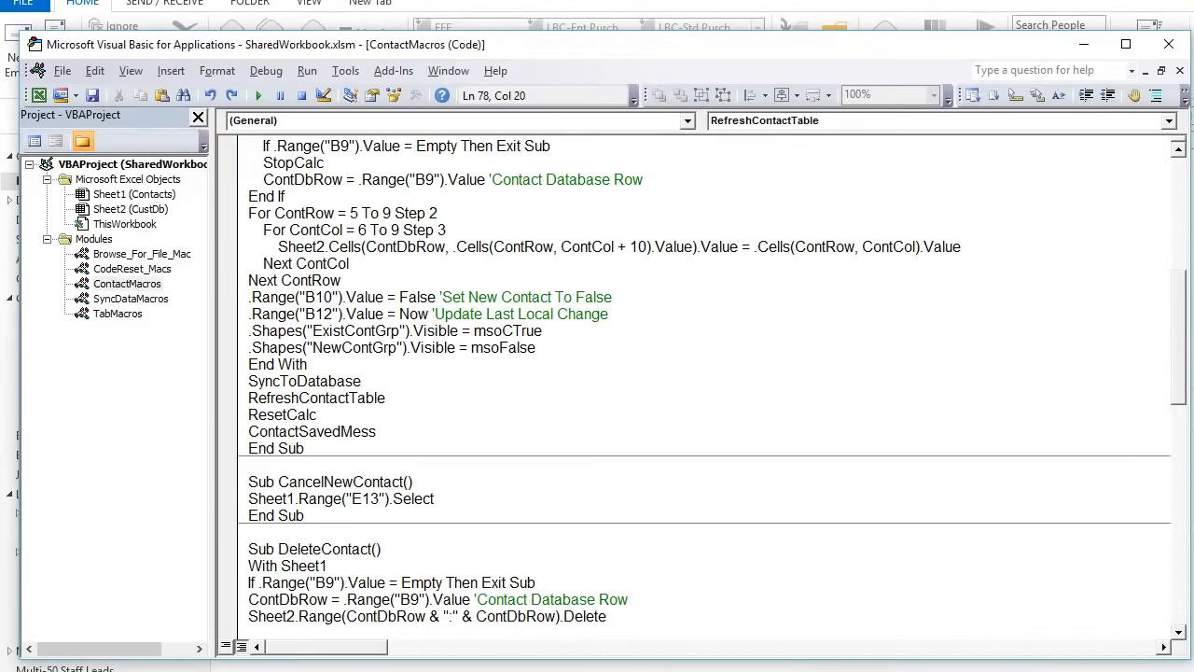
key("alt+Tab")
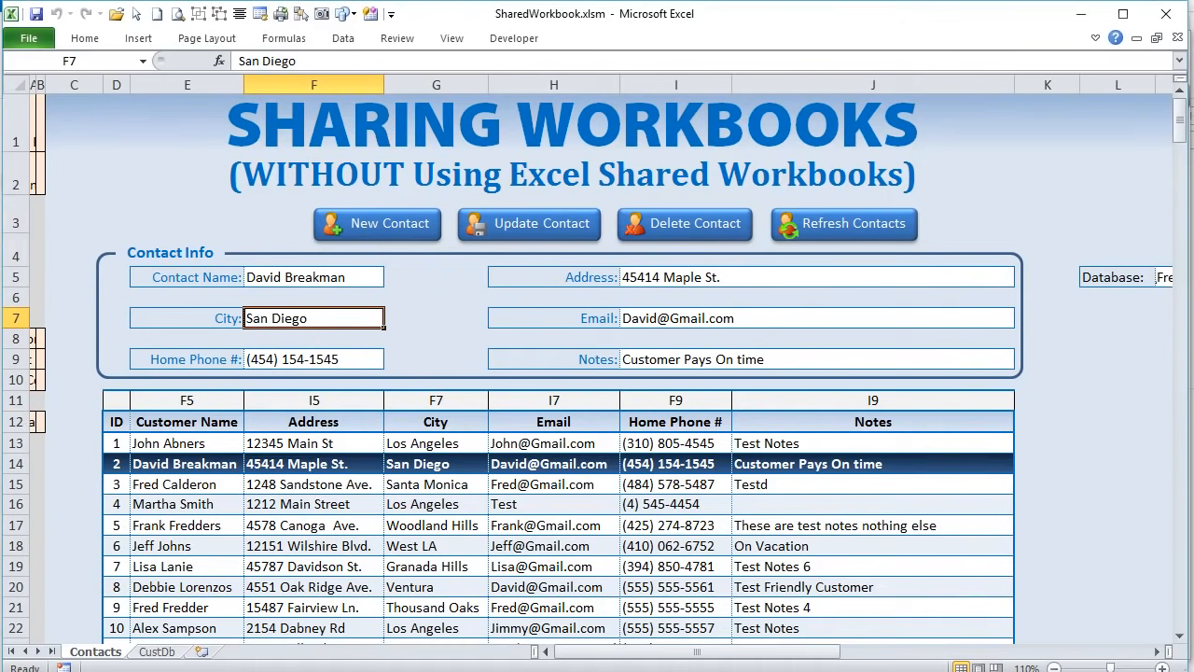
- Open the SyncDataMacros module in the VBA editor, review its code, and restore Excel in front
key("alt+F11")
double_click(133, 300)
scroll(311, 451, "down", 1)
scroll(311, 451, "up", 1)
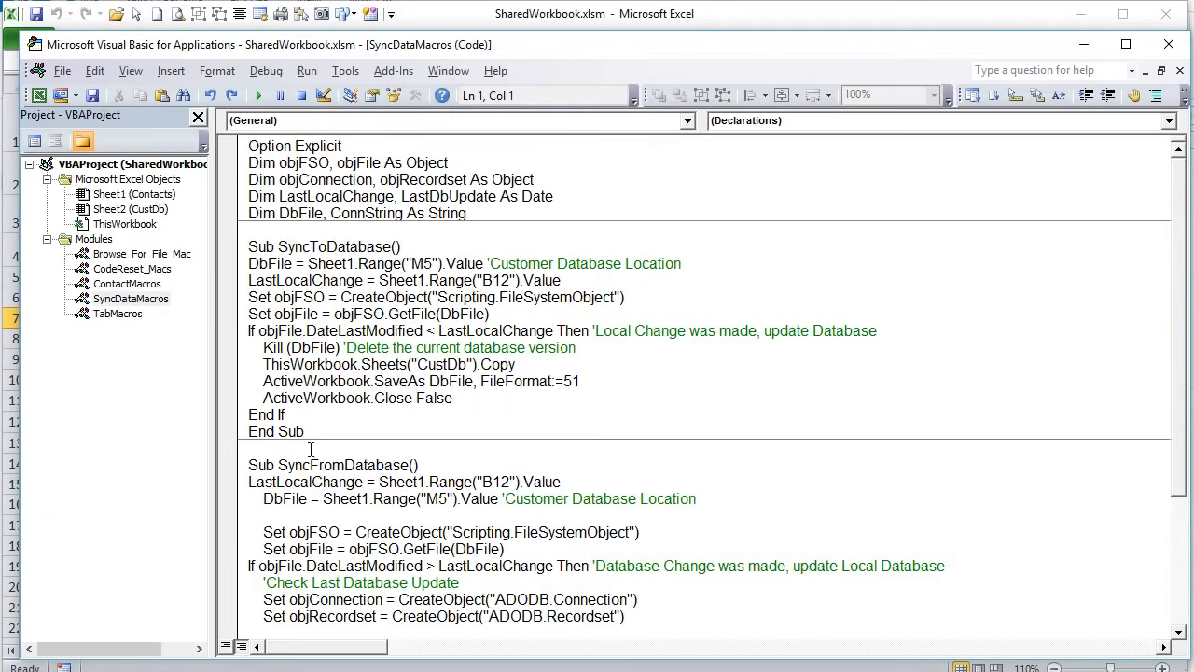
scroll(308, 448, "down", 4)
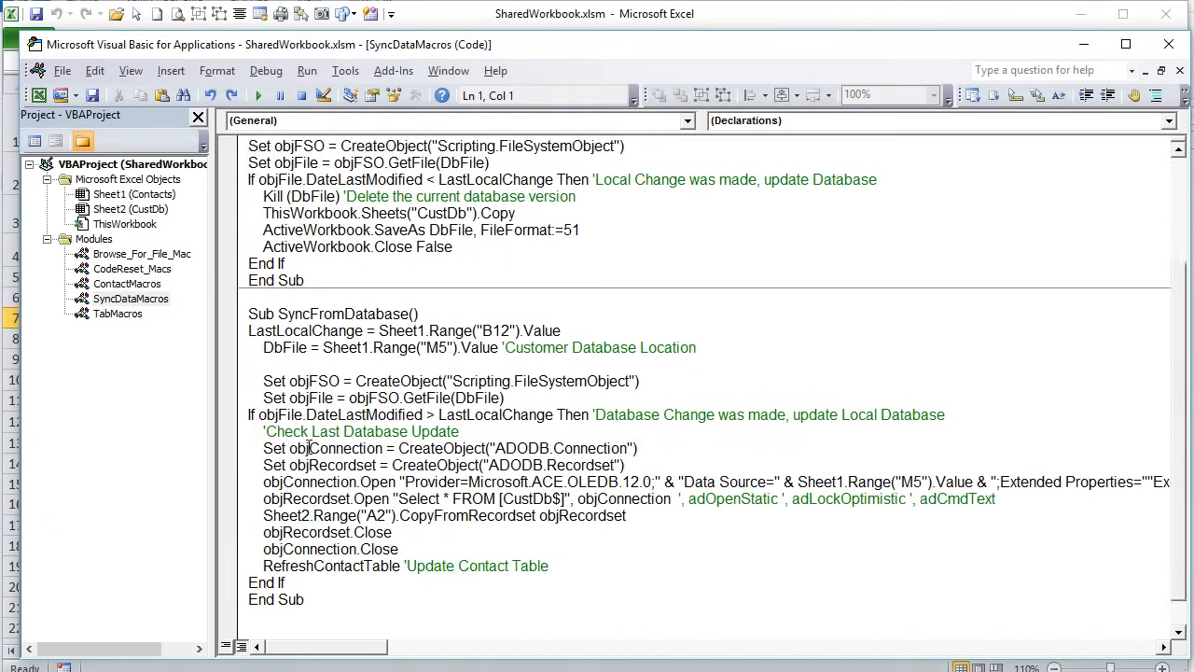
scroll(324, 349, "up", 4)
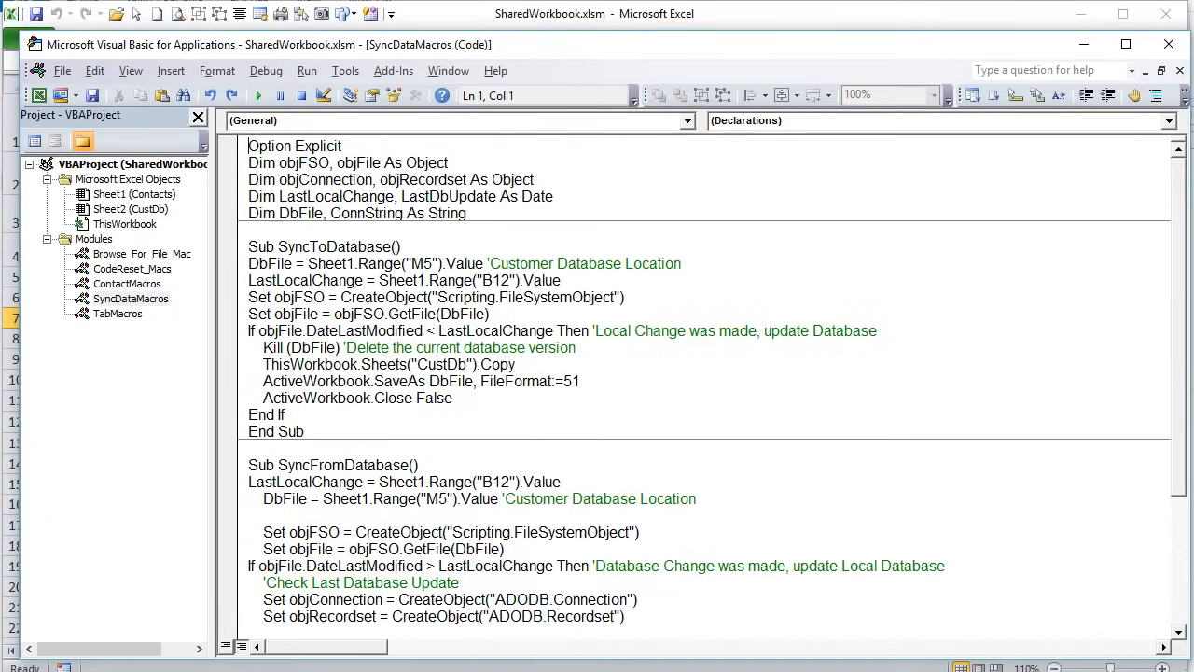
double_click(564, 11)
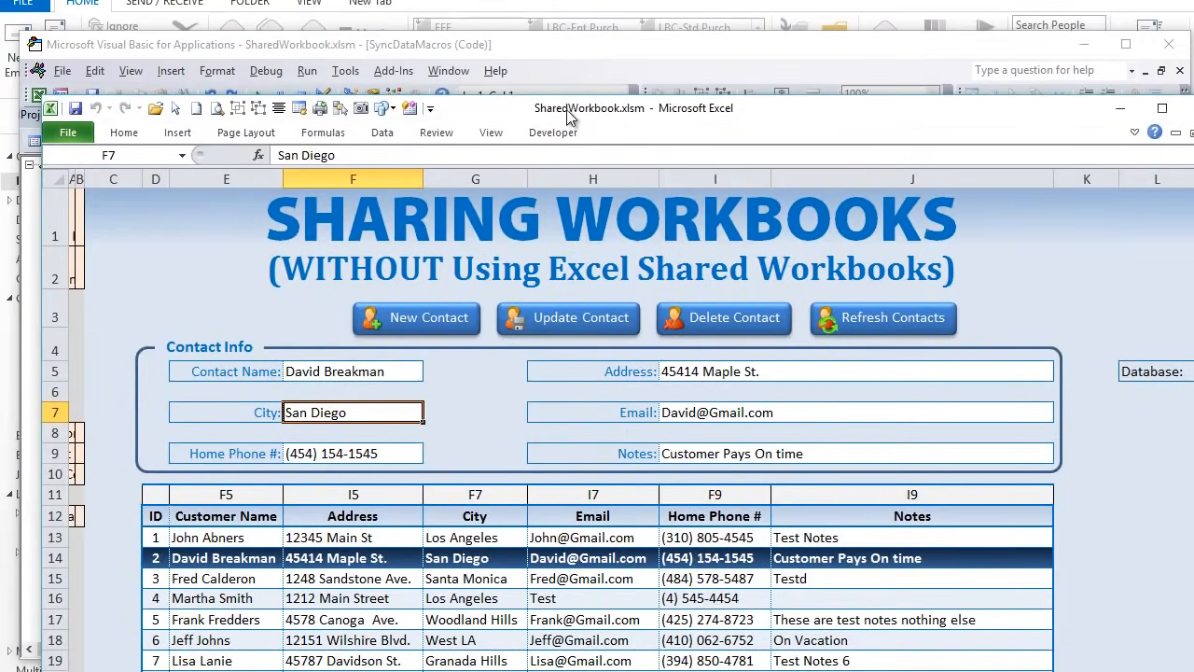
- Move the workbook window up and select the CustDb data range A2:G21
left_click_drag(546, 107, 539, 23)
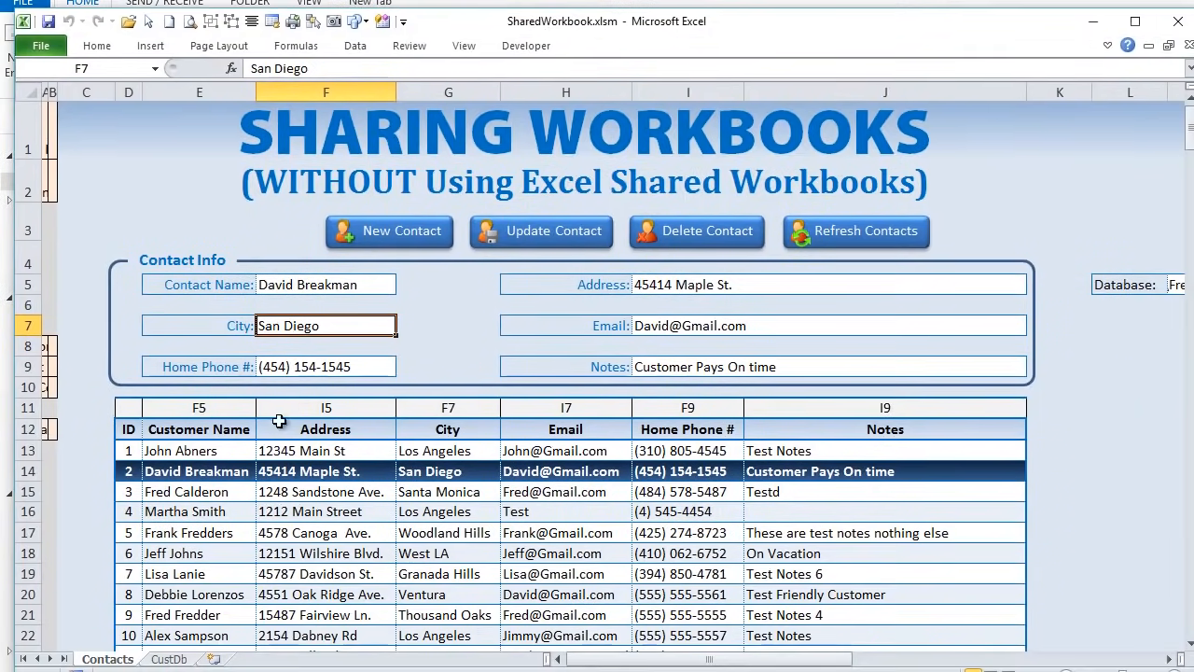
left_click(167, 658)
left_click_drag(57, 129, 774, 458)
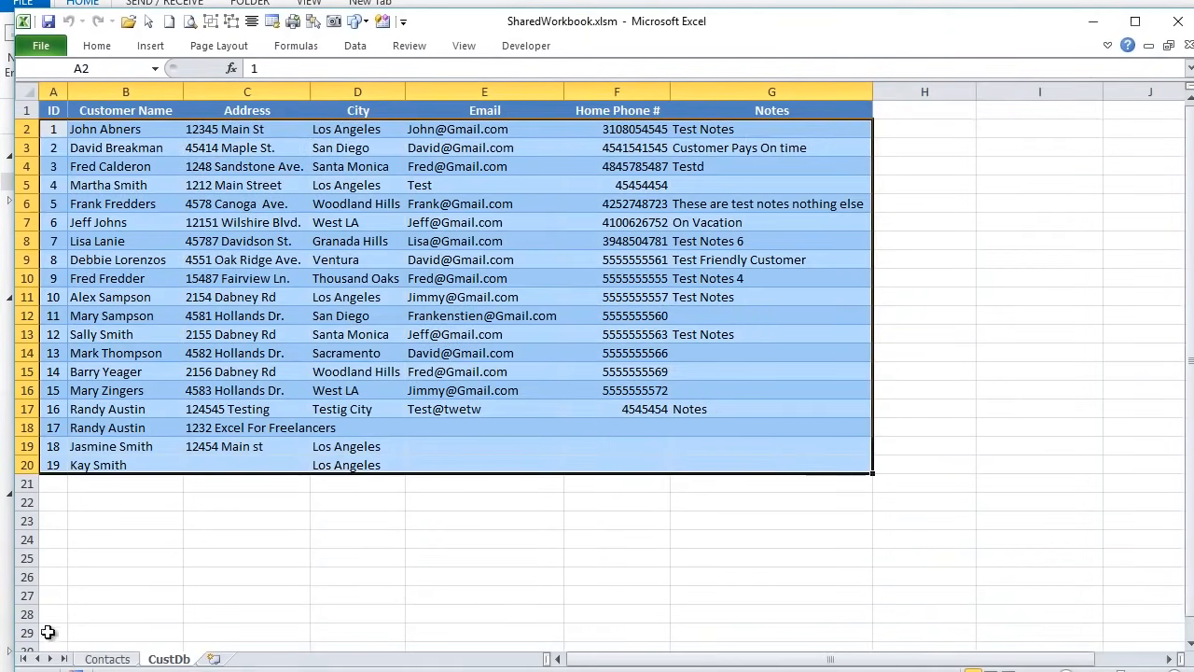
- Inspect the CustData.xlsx path in M5 and cancel the database file chooser
left_click(122, 659)
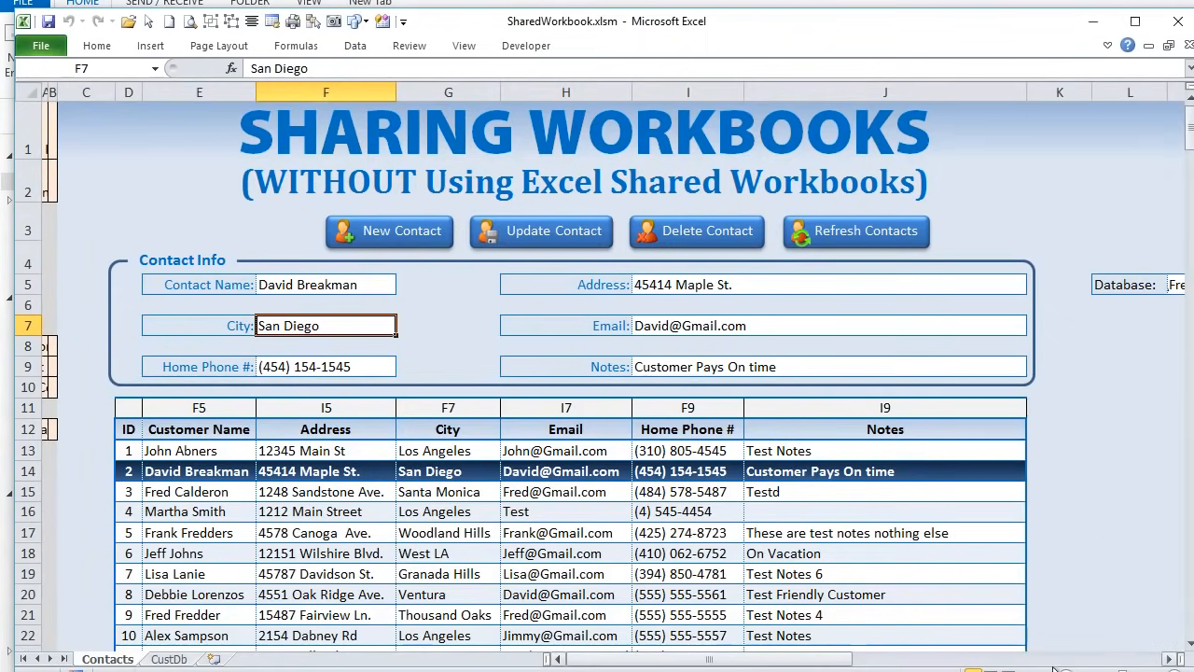
left_click_drag(775, 663, 1010, 666)
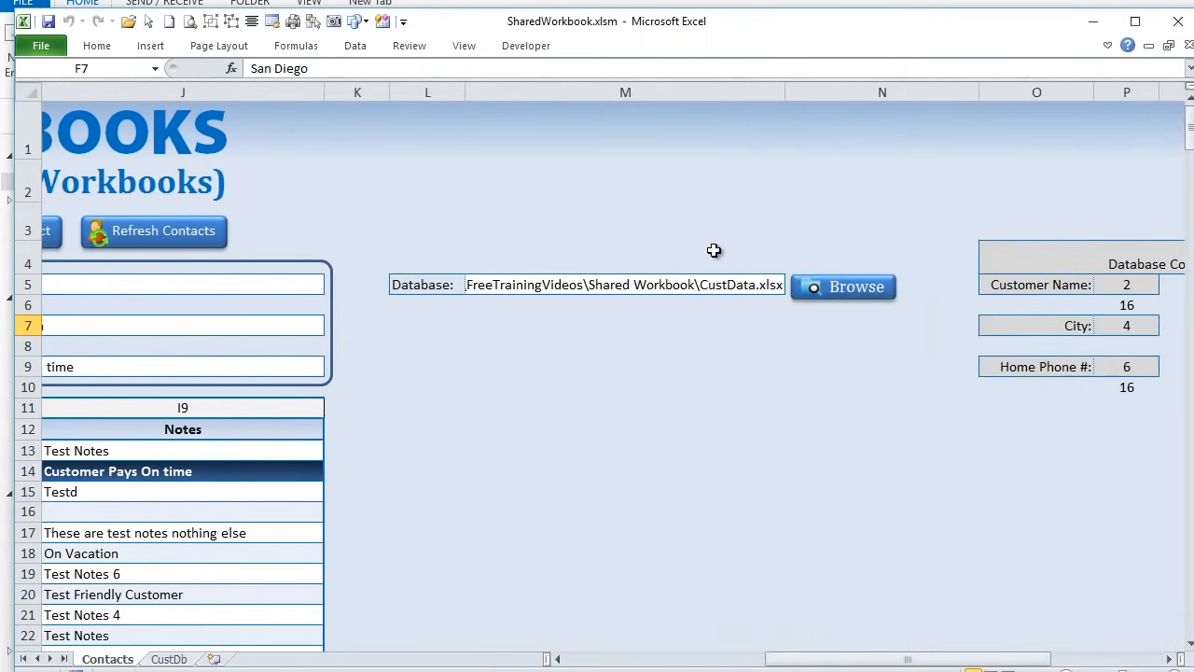
left_click(723, 286)
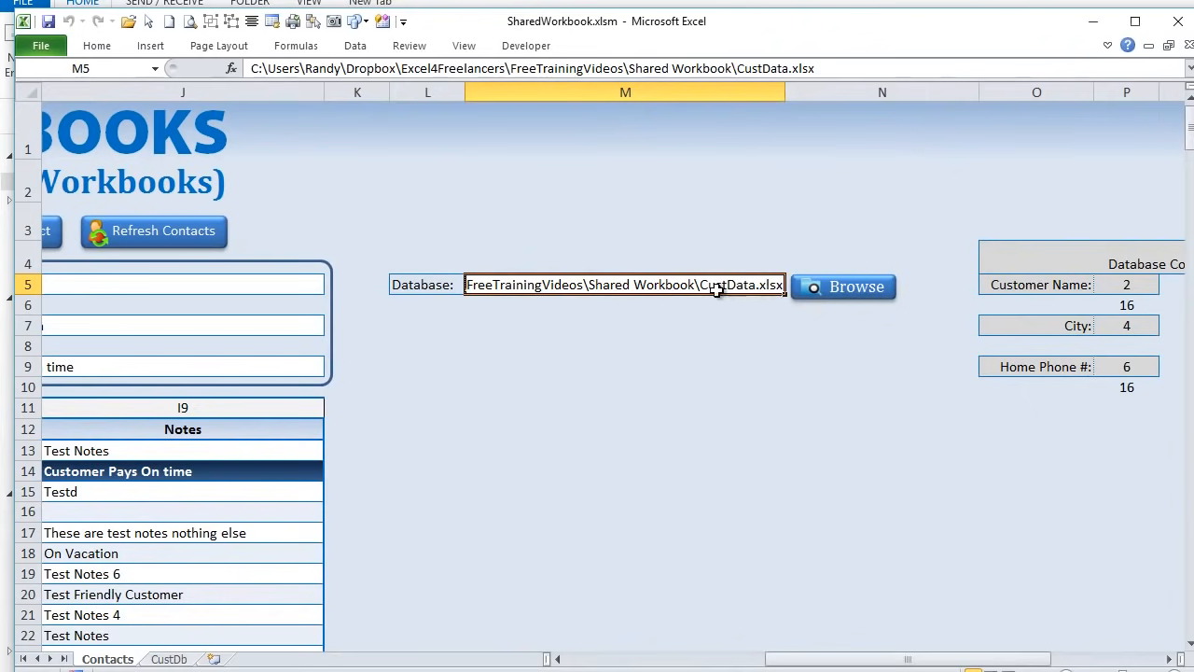
left_click(818, 292)
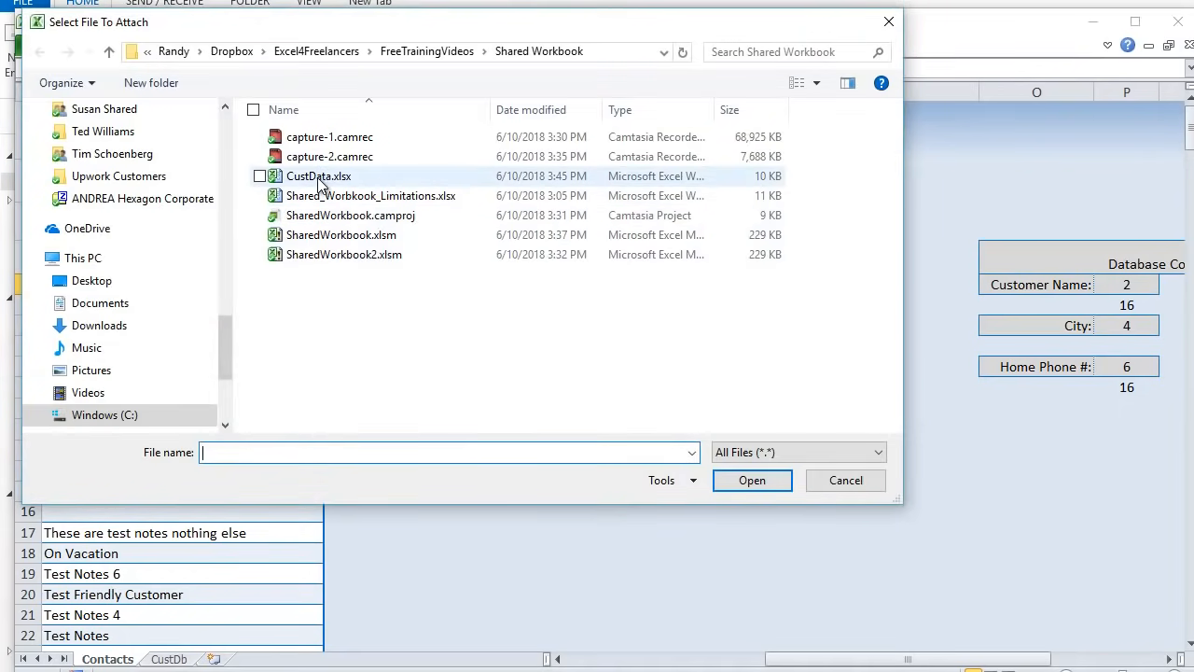
left_click(866, 480)
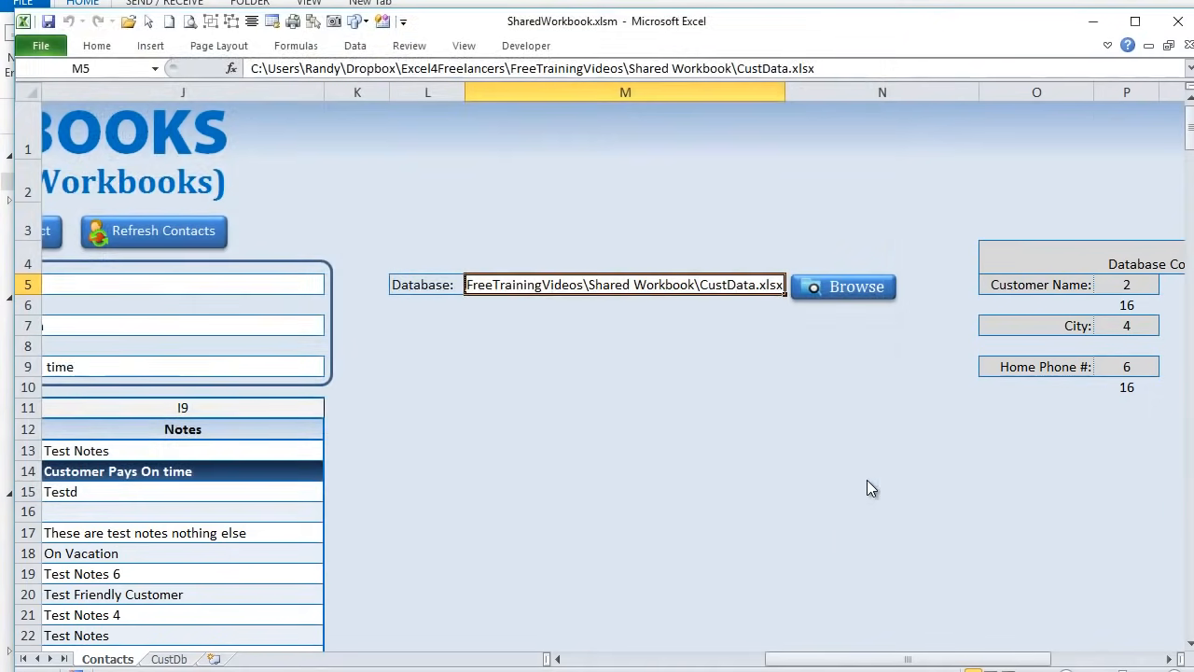
left_click_drag(875, 662, 733, 664)
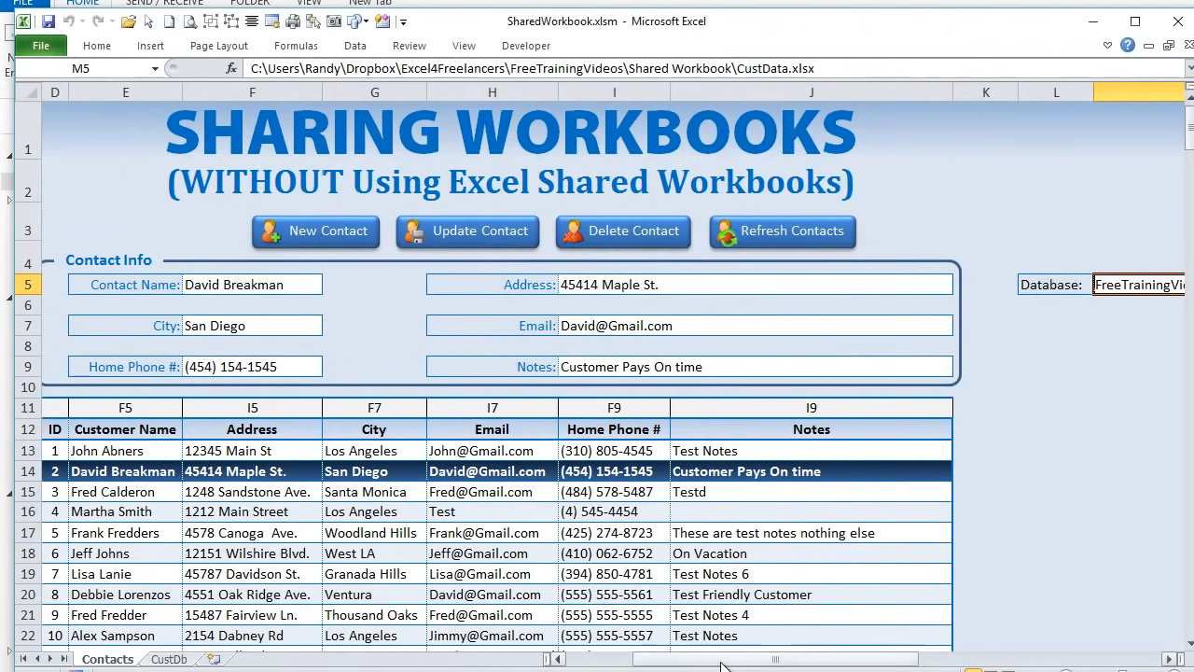
- Reselect CustDb range A2:G21 and return to the SyncDataMacros code
left_click(168, 659)
left_click(234, 571)
left_click_drag(56, 126, 770, 488)
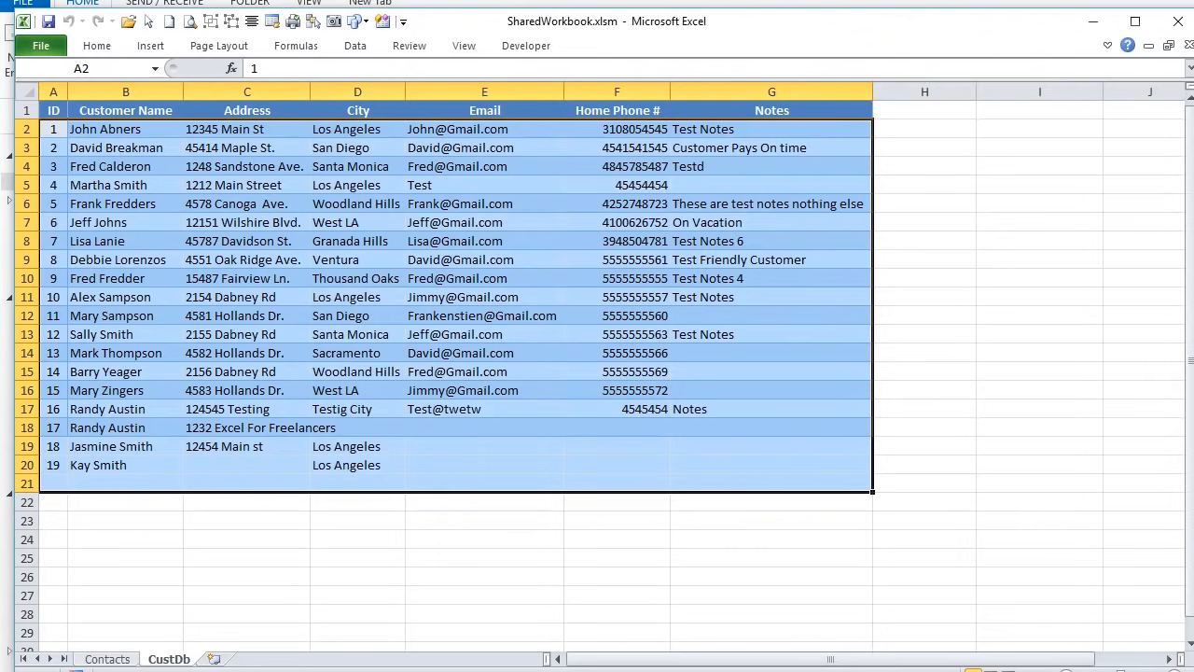
key("alt+F11")
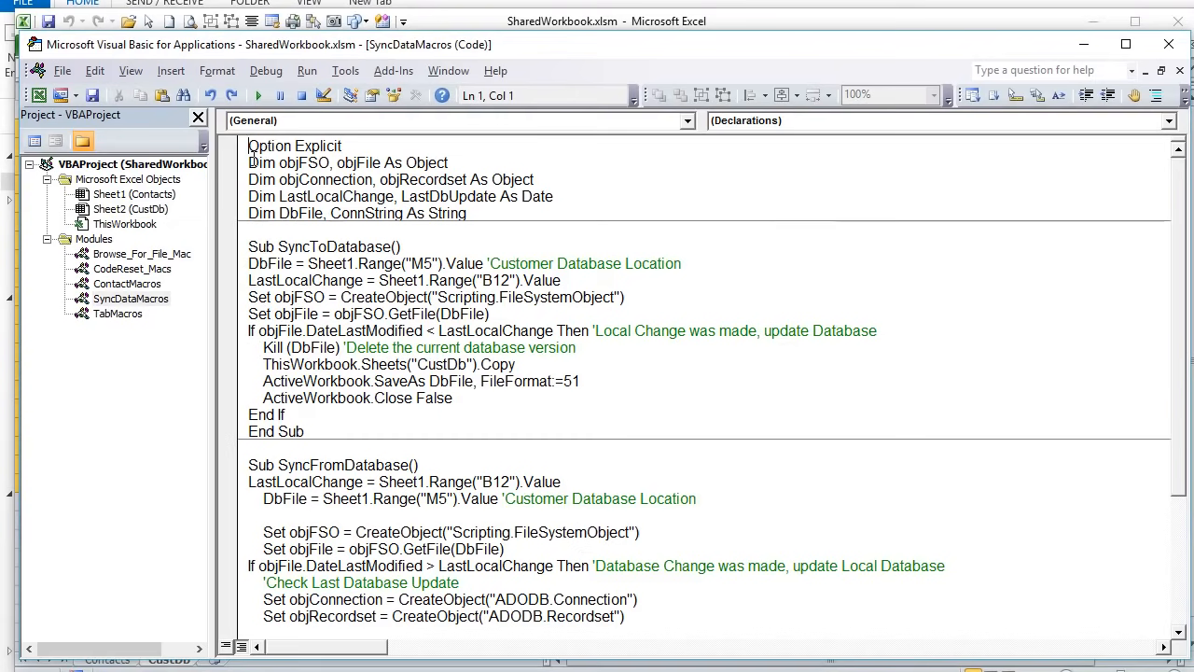
- Highlight the objFSO, connection/recordset and LastLocalChange/LastDbUpdate declarations, then show the Contacts sheet
left_click_drag(250, 161, 464, 159)
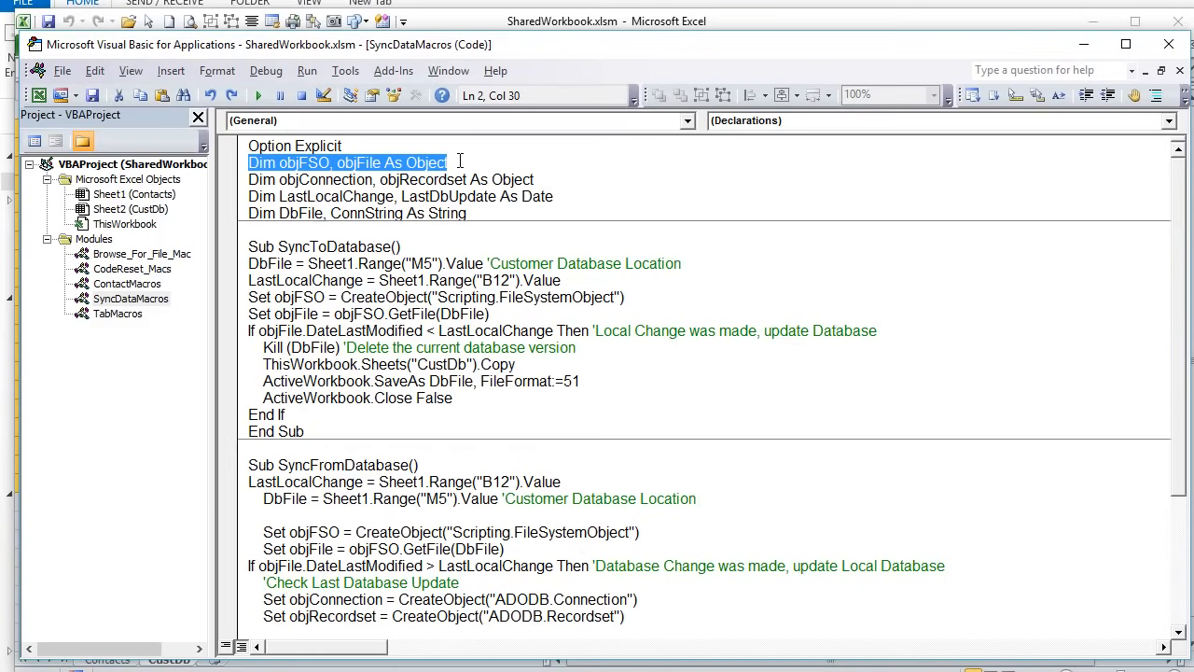
left_click_drag(539, 181, 226, 176)
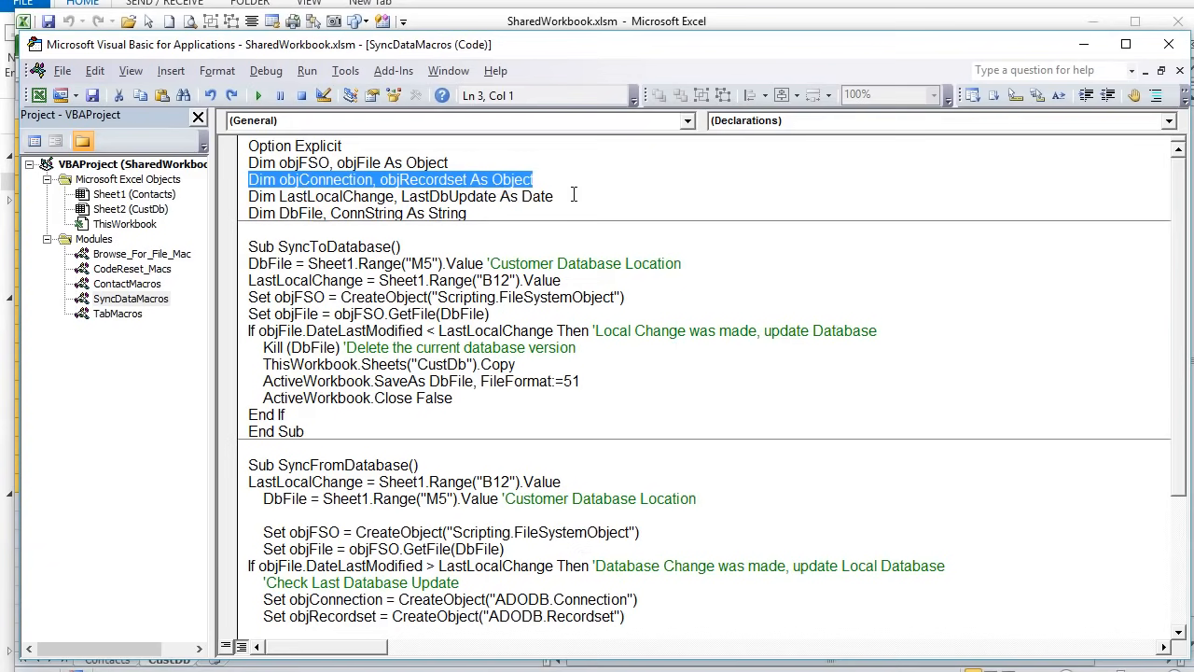
left_click_drag(574, 194, 294, 197)
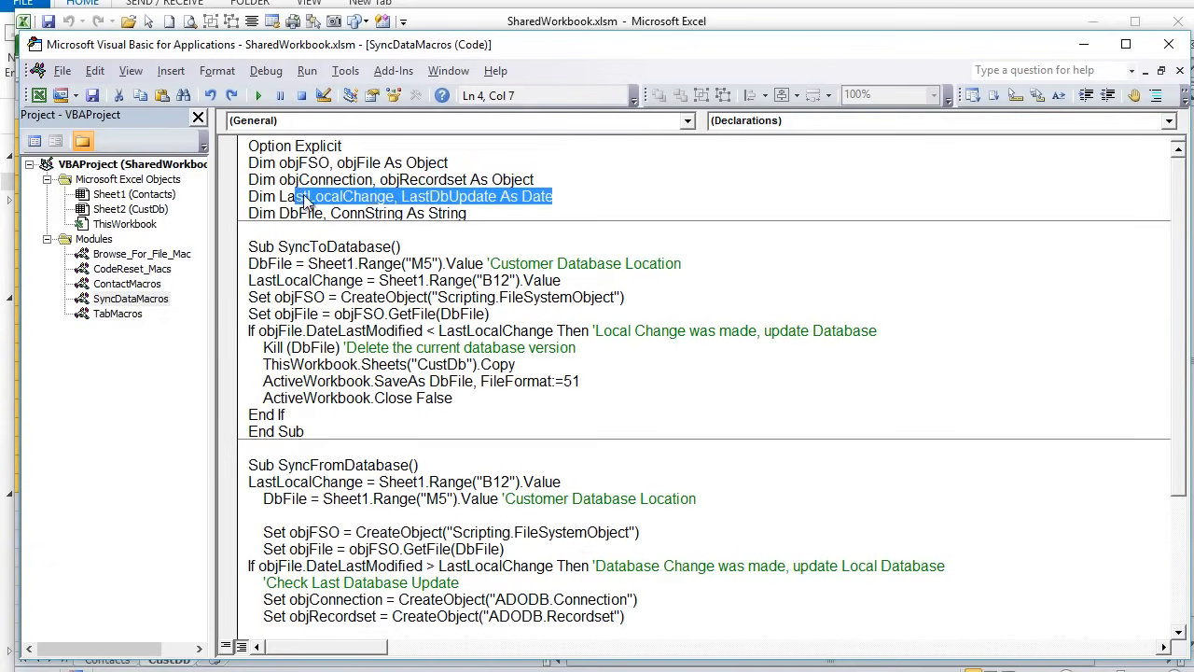
left_click(463, 214)
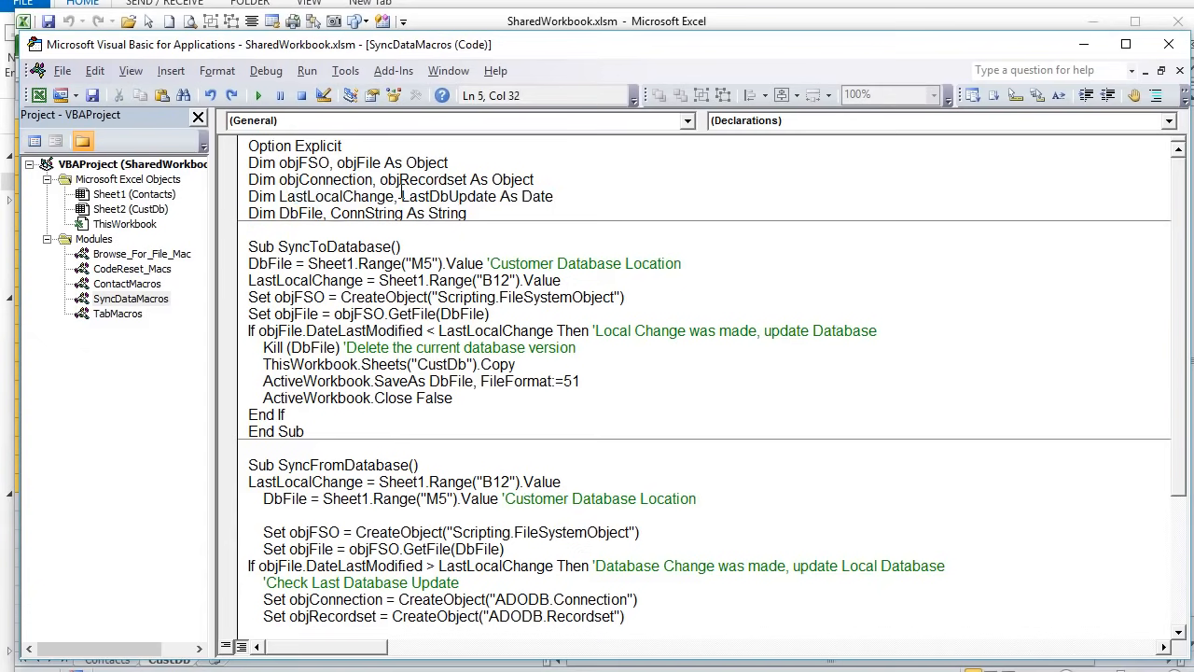
left_click_drag(403, 195, 489, 202)
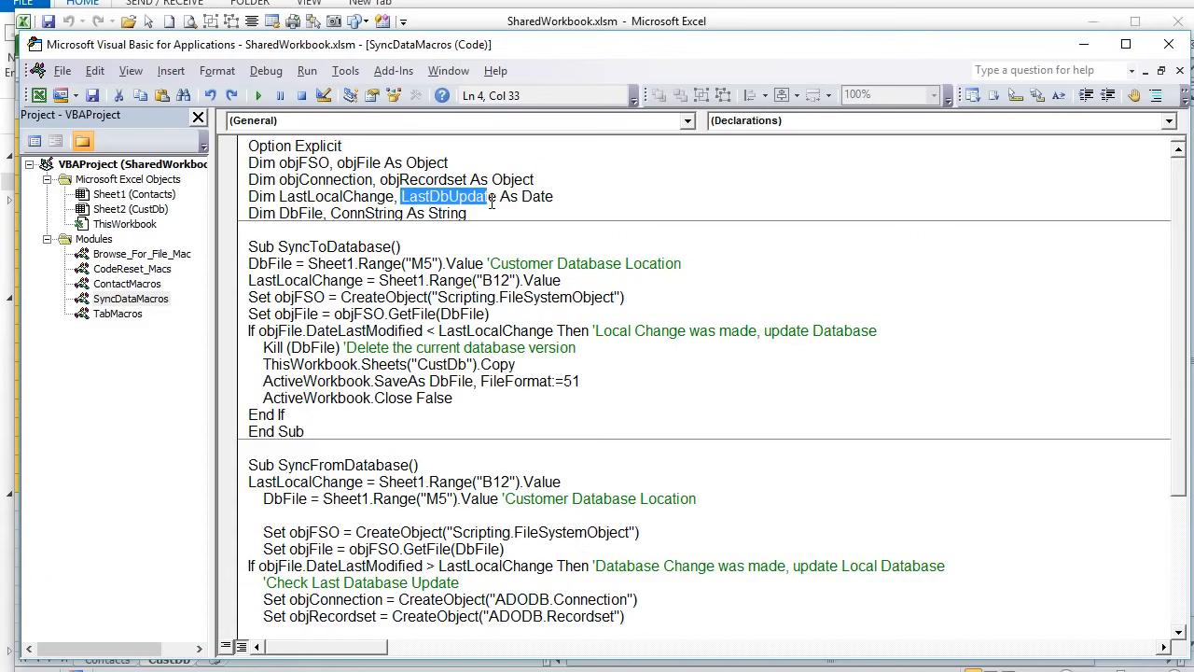
left_click_drag(397, 196, 282, 202)
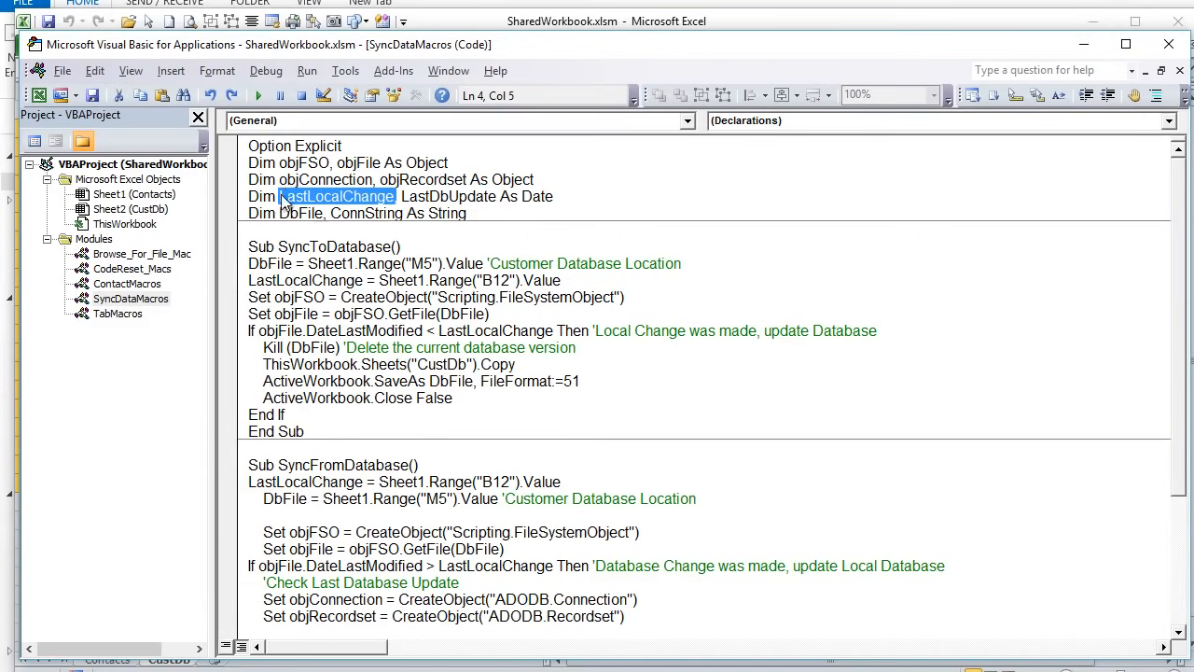
left_click(466, 20)
left_click(105, 658)
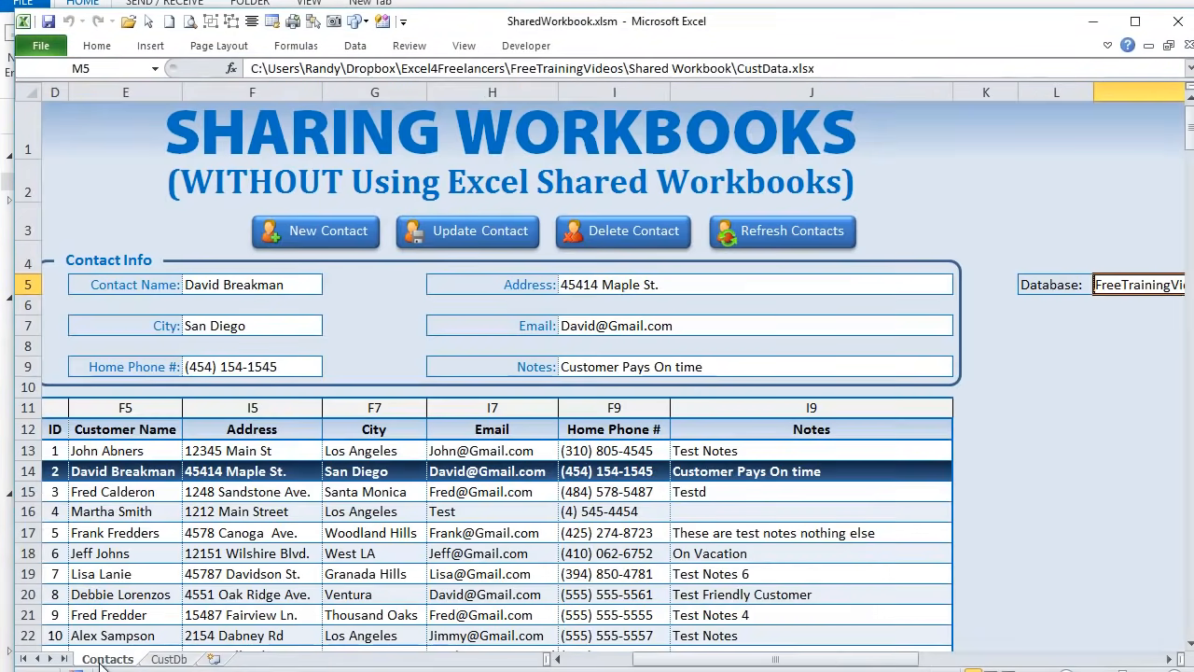
- Widen column B, load contact 4, and view the full Last Local Change timestamp in B12
left_click_drag(653, 659, 457, 651)
left_click_drag(58, 92, 180, 123)
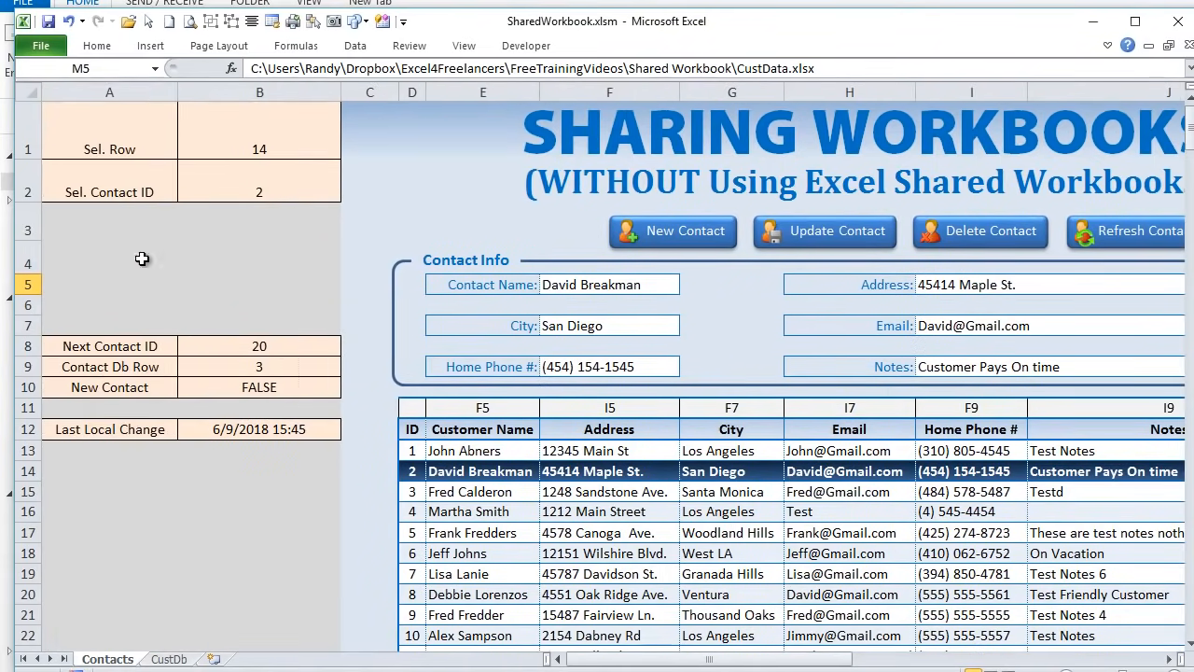
left_click(248, 429)
left_click(755, 515)
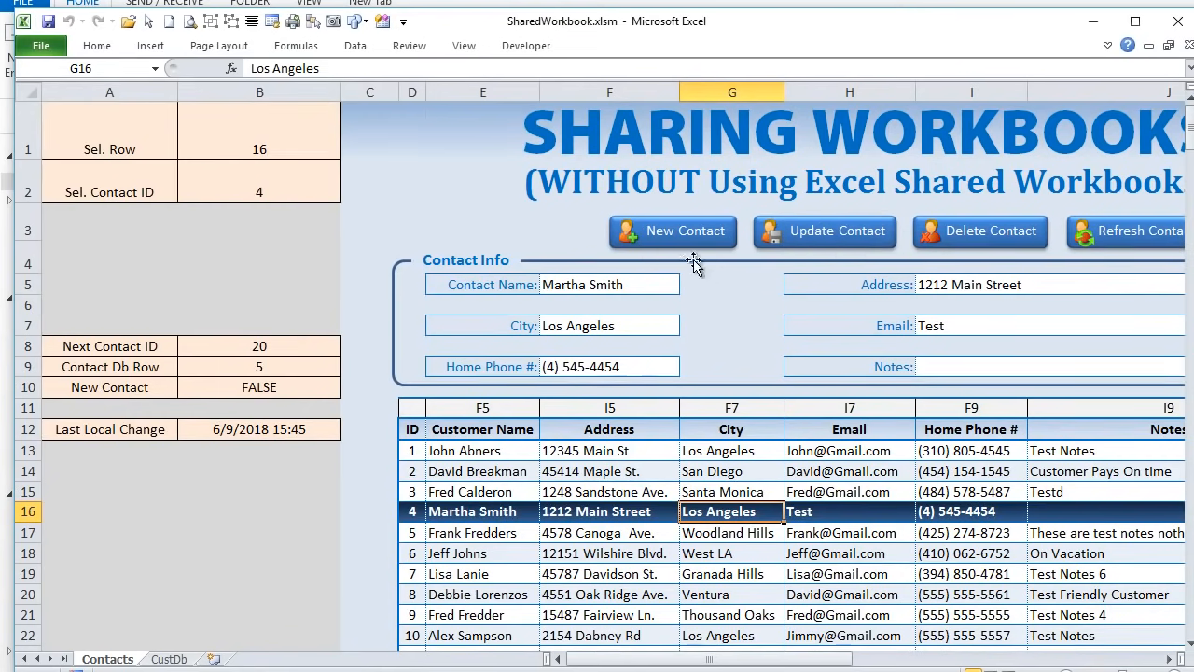
left_click(299, 430)
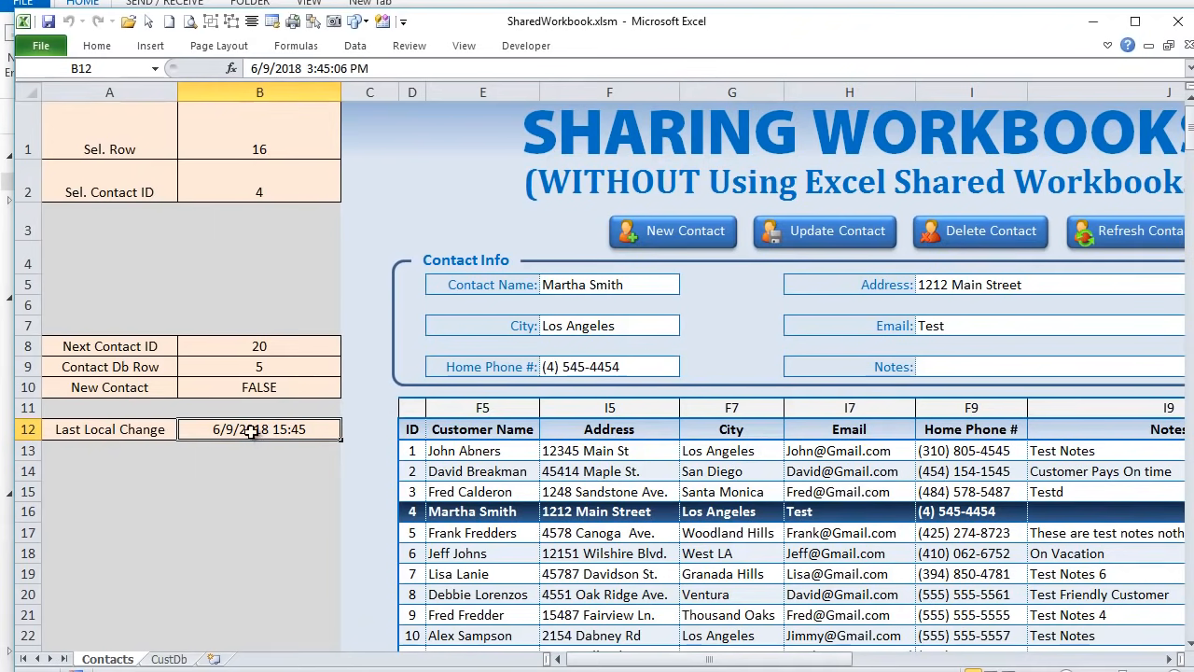
- Narrow columns A and B, then highlight LastLocalChange in the sync macro code
left_click_drag(175, 96, 70, 93)
left_click_drag(232, 94, 103, 95)
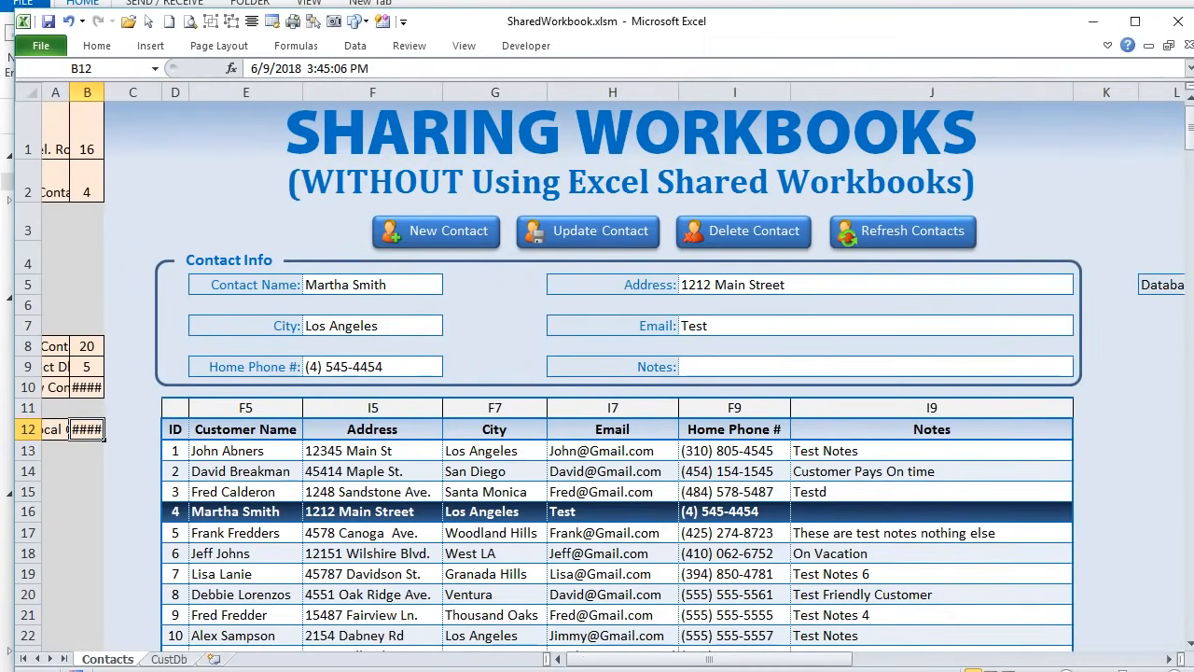
key("alt+F11")
left_click(318, 367)
left_click_drag(307, 196, 496, 196)
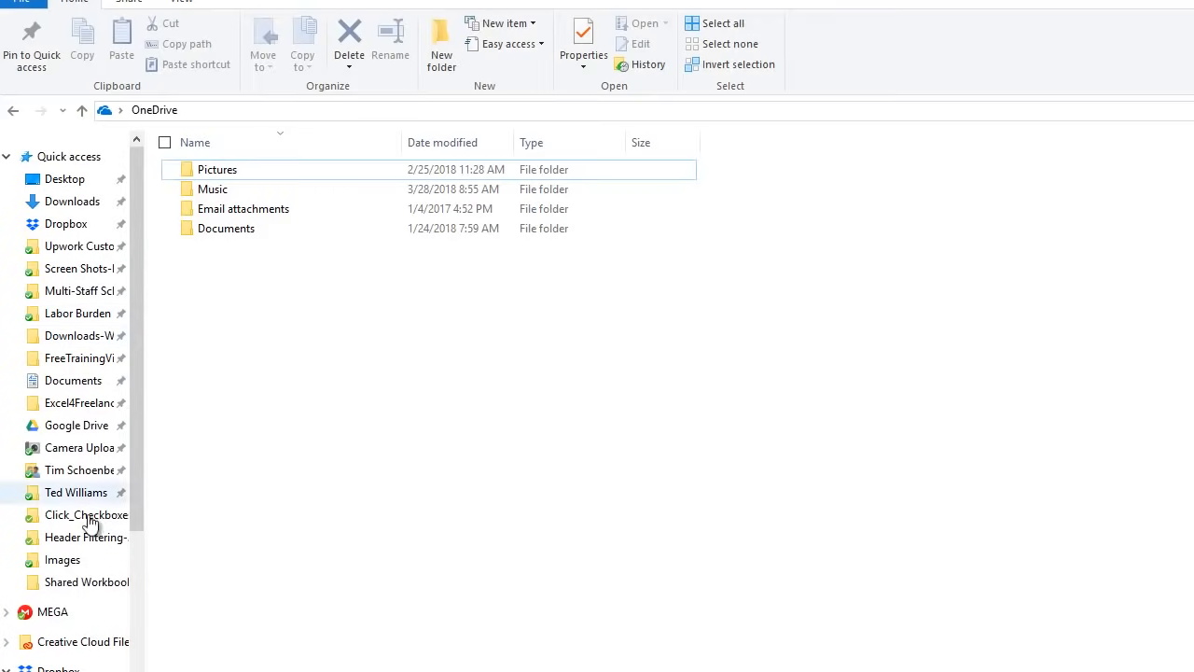
- Show CustData.xlsx in the Shared Workbook folder with its full Date modified time
left_click(79, 583)
left_click(262, 212)
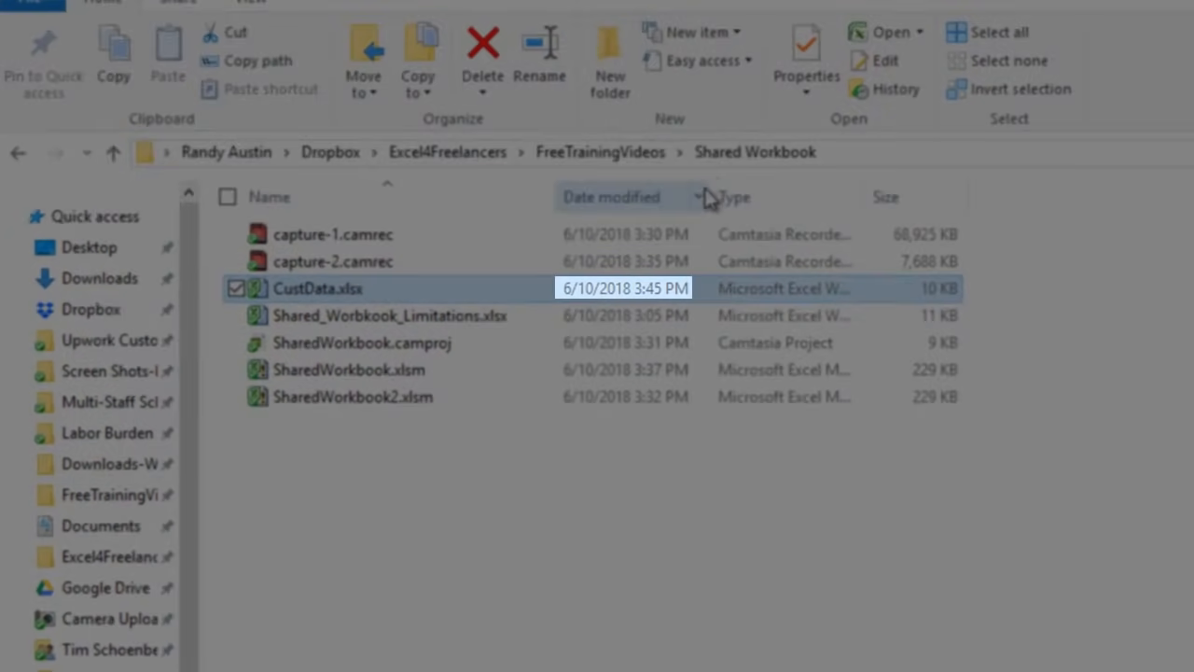
left_click_drag(712, 194, 833, 206)
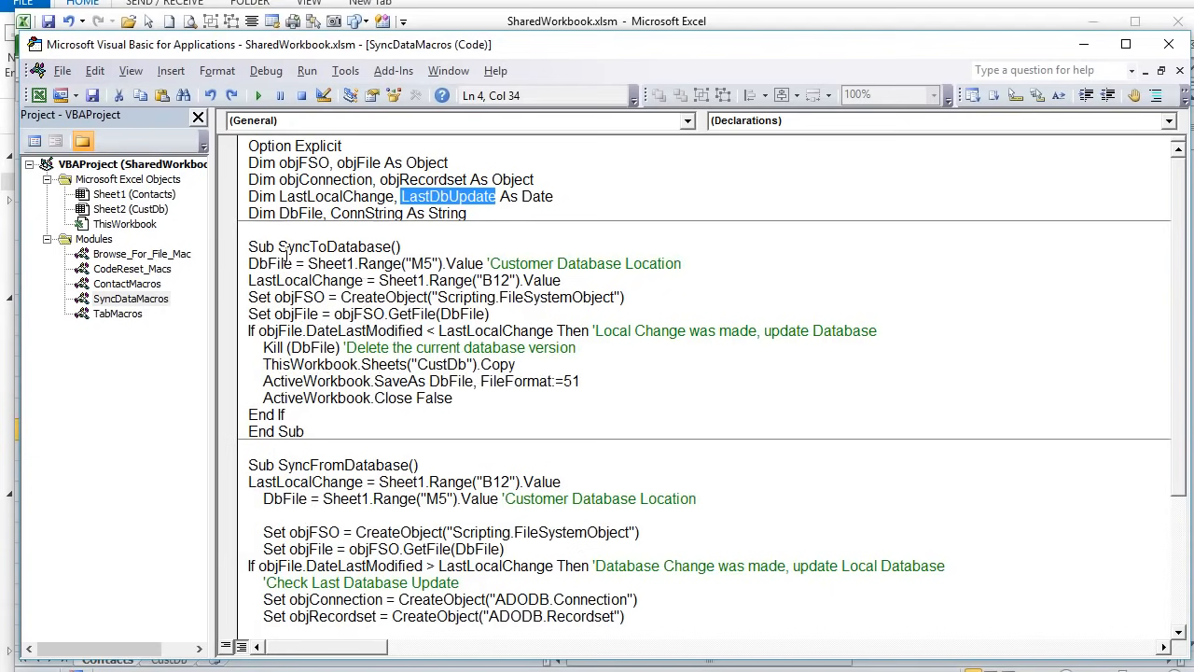
left_click_drag(249, 263, 296, 264)
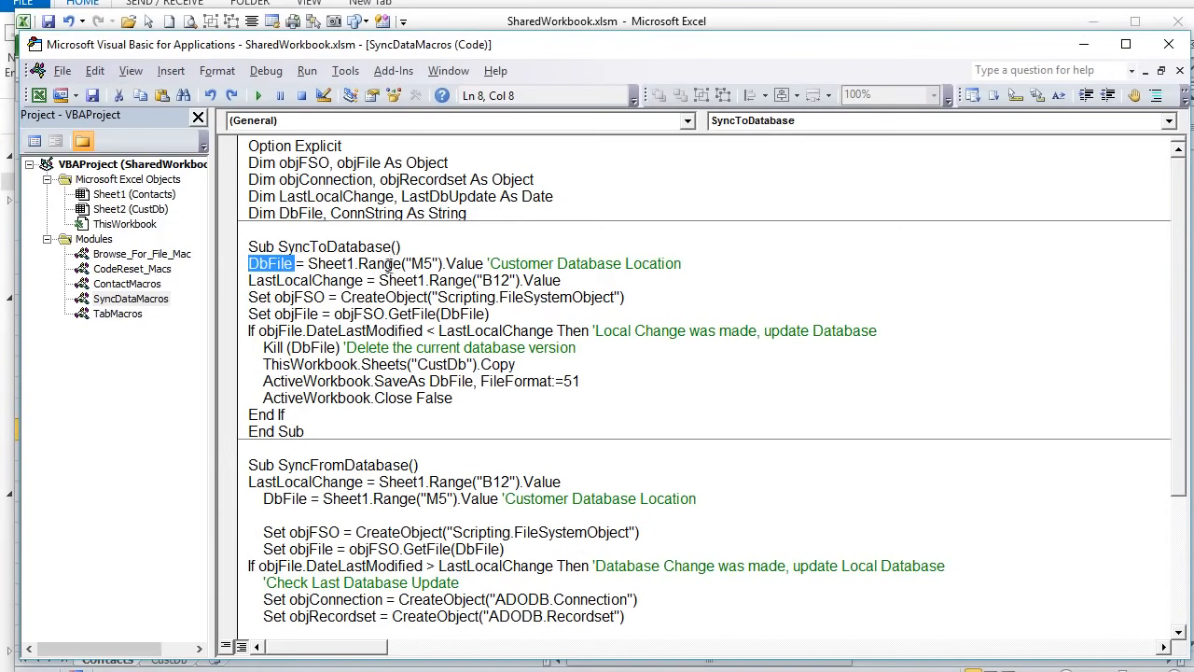
left_click_drag(475, 264, 308, 264)
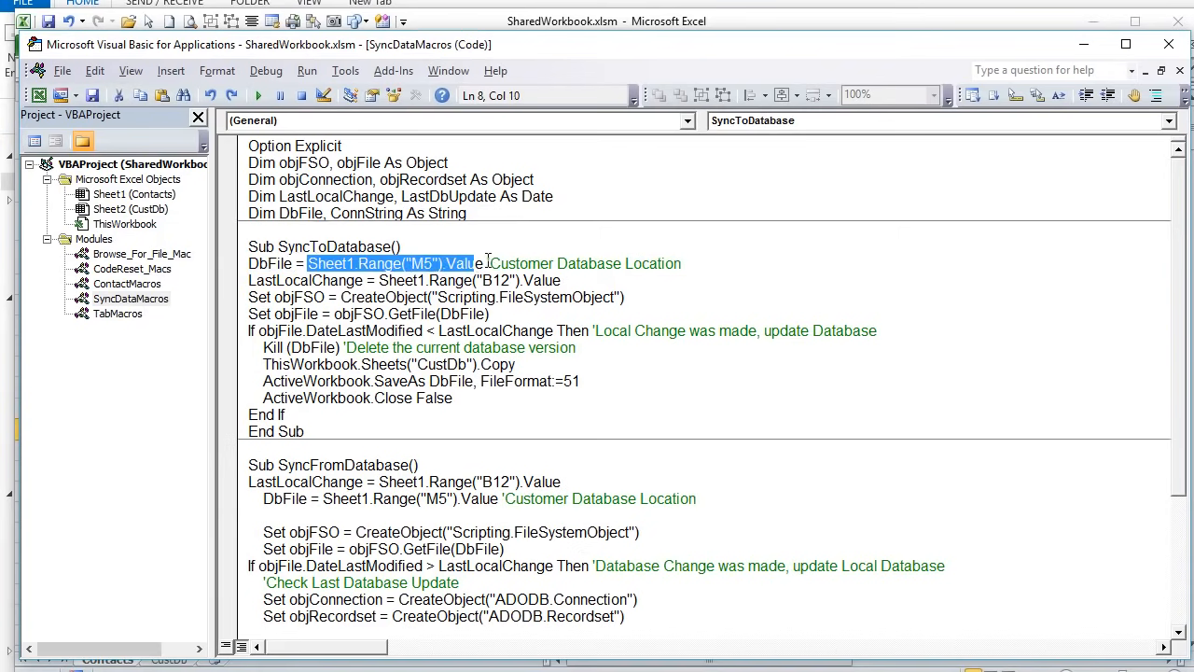
left_click_drag(484, 263, 319, 264)
key("alt+F11")
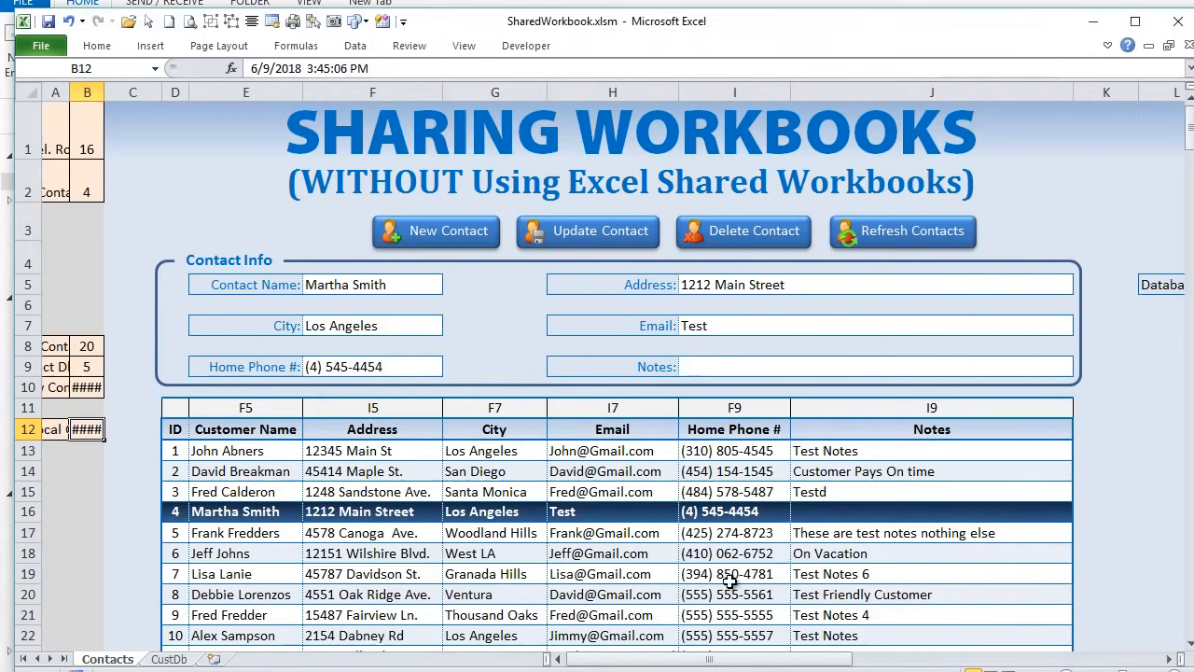
left_click_drag(801, 659, 1022, 659)
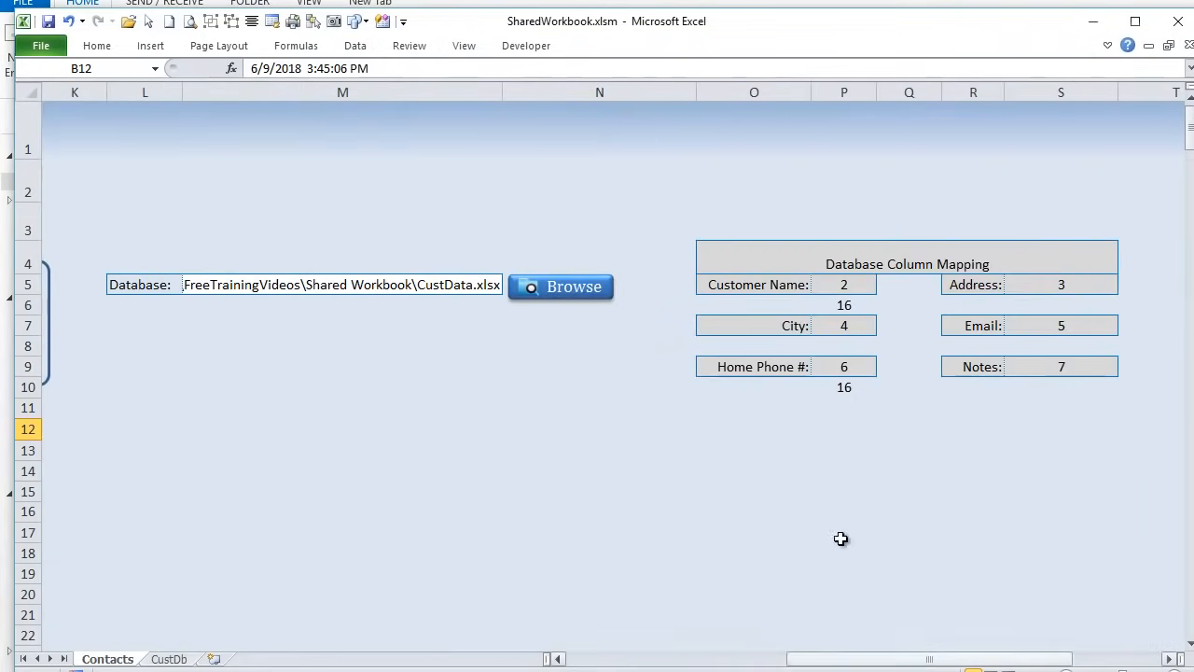
left_click(457, 285)
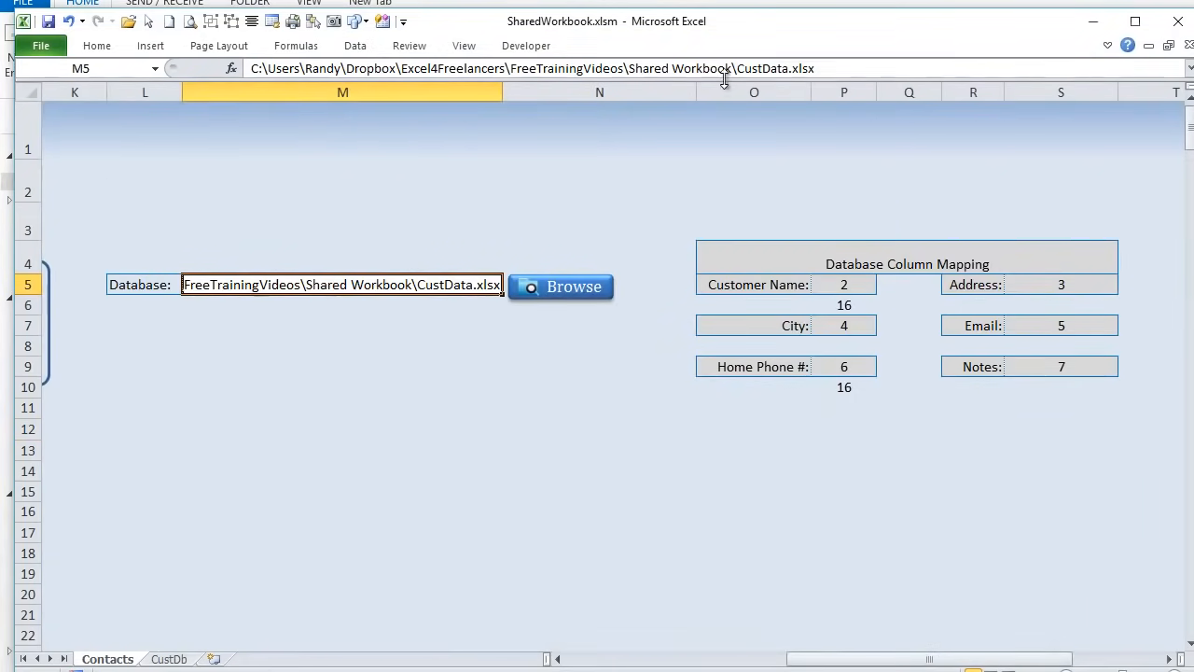
left_click_drag(821, 68, 136, 68)
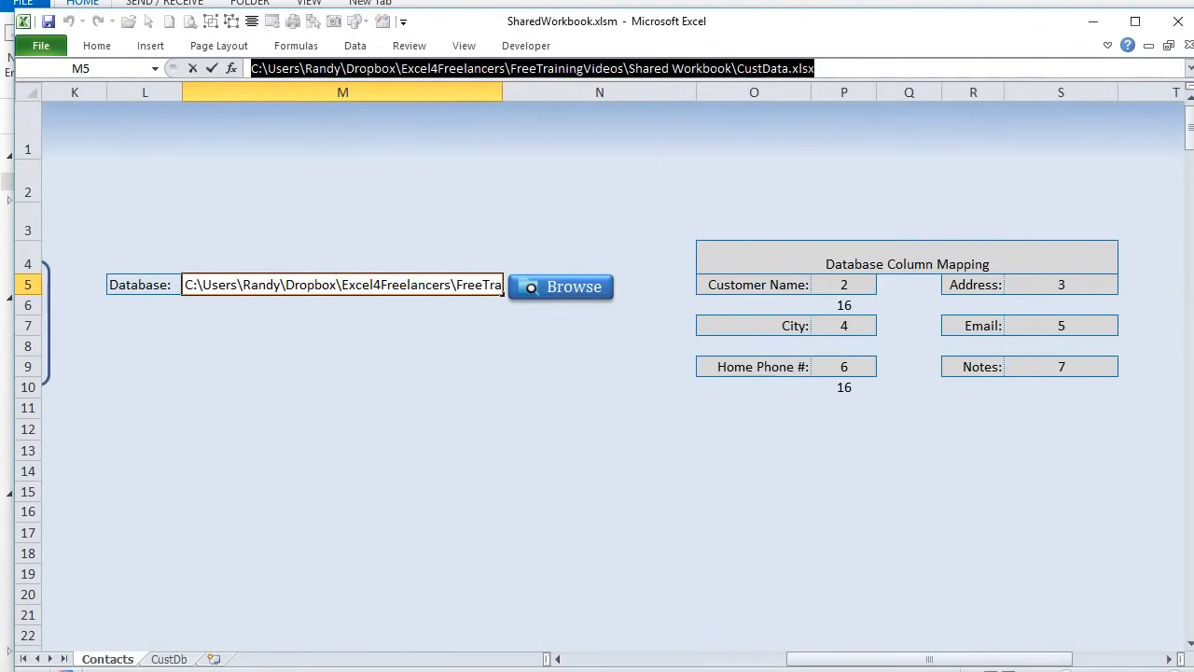
left_click_drag(858, 658, 813, 654)
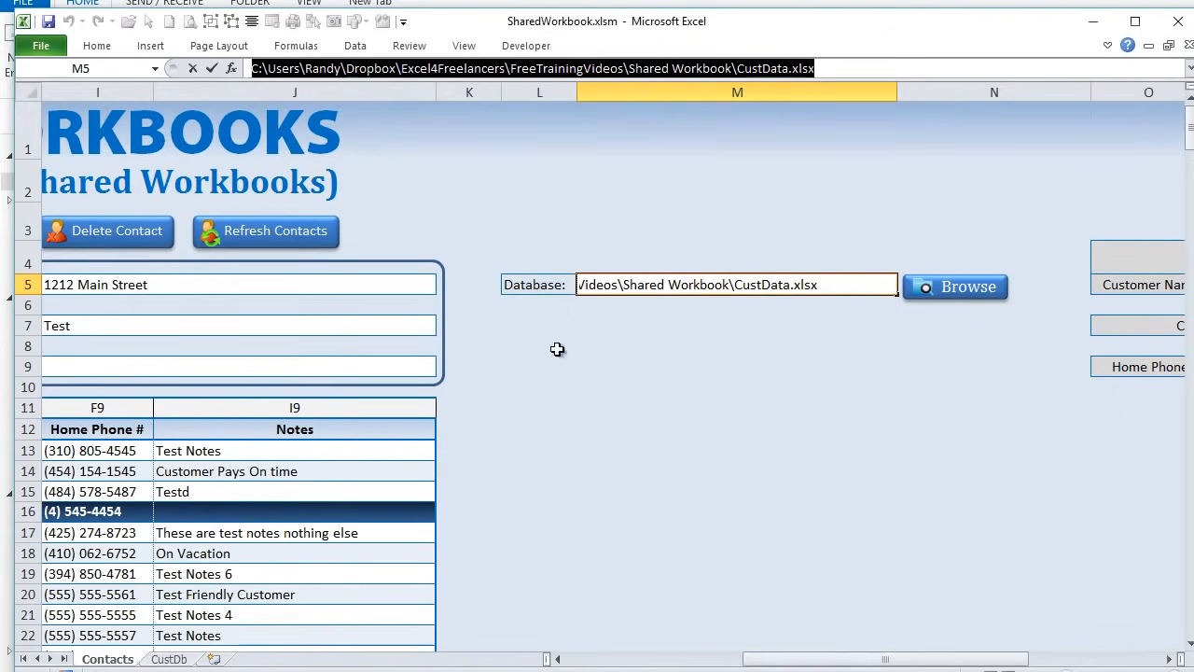
key("alt+F11")
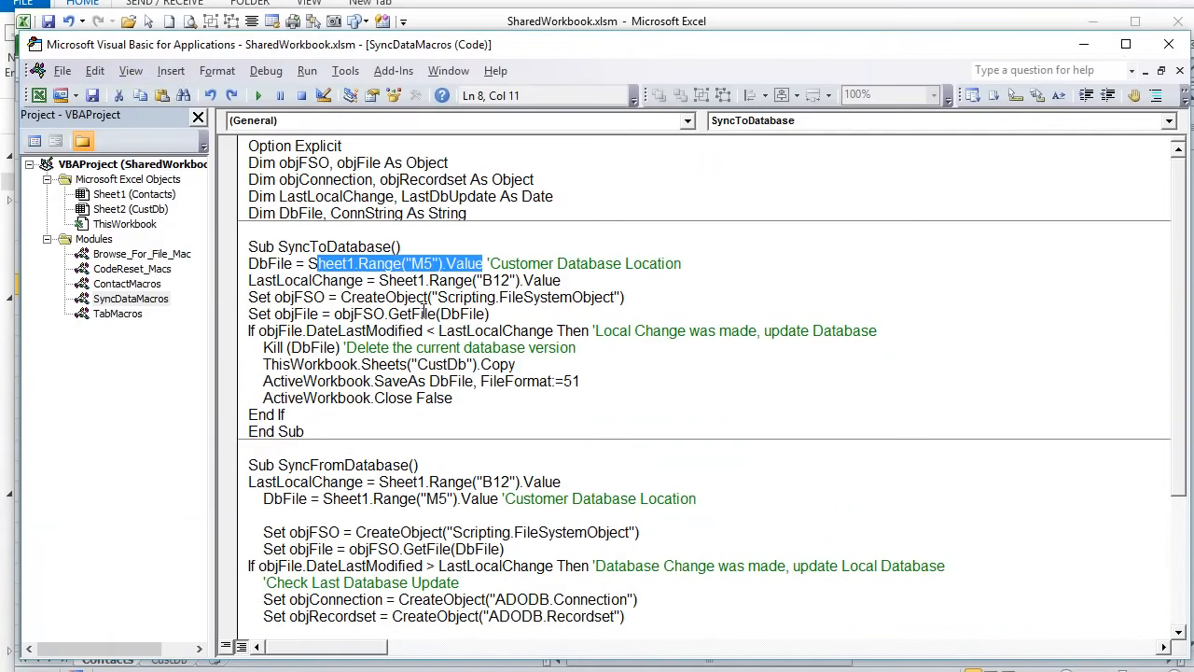
left_click(378, 296)
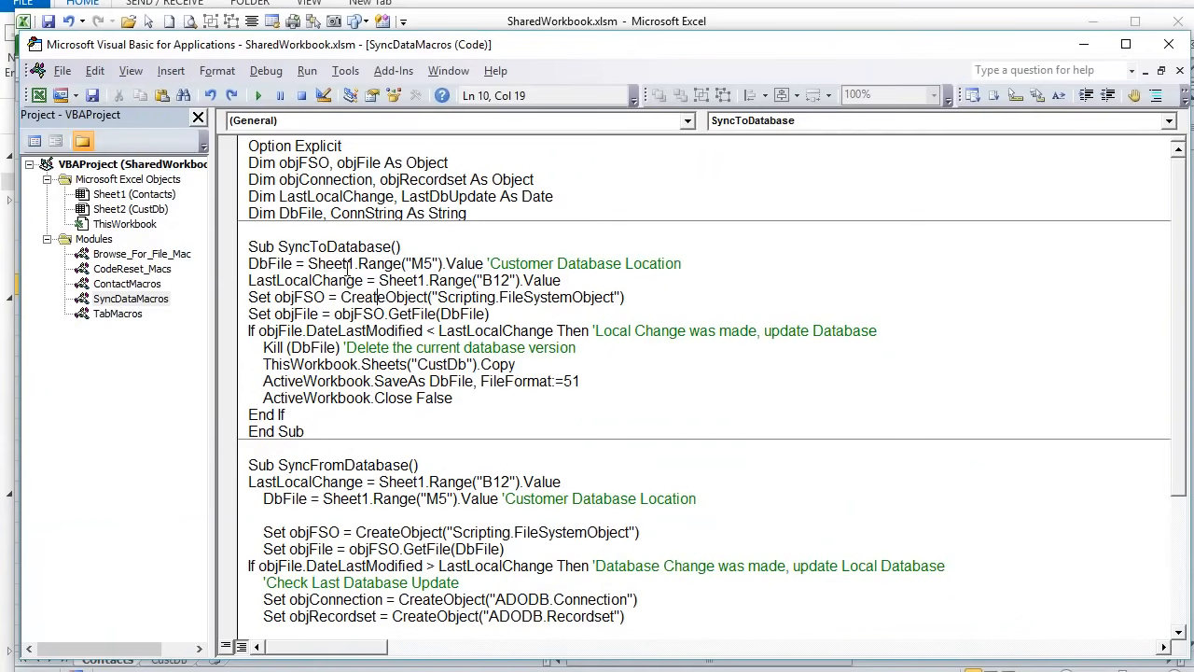
left_click_drag(244, 280, 337, 280)
left_click_drag(585, 286, 379, 281)
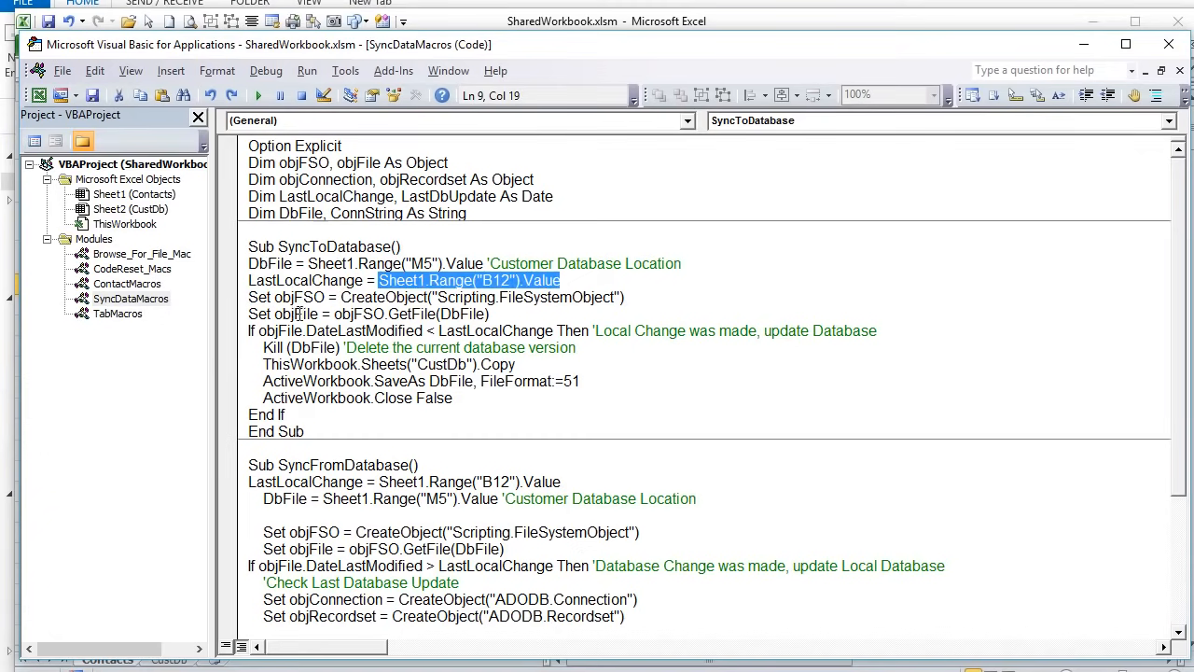
left_click_drag(247, 293, 326, 298)
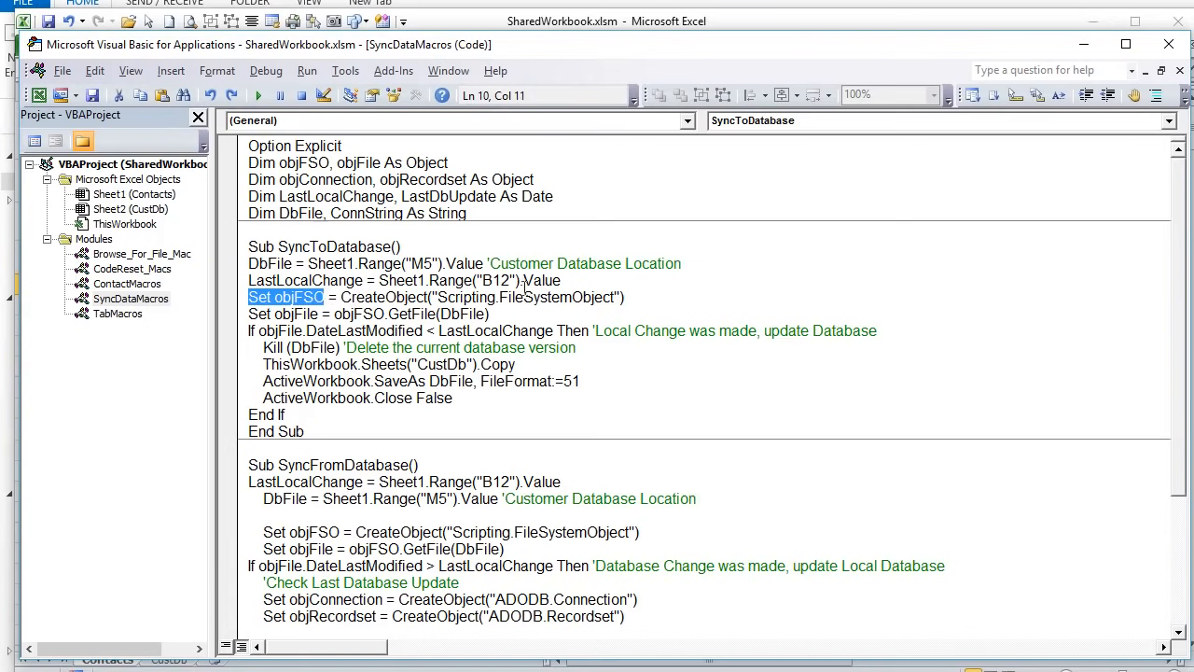
left_click_drag(648, 297, 221, 297)
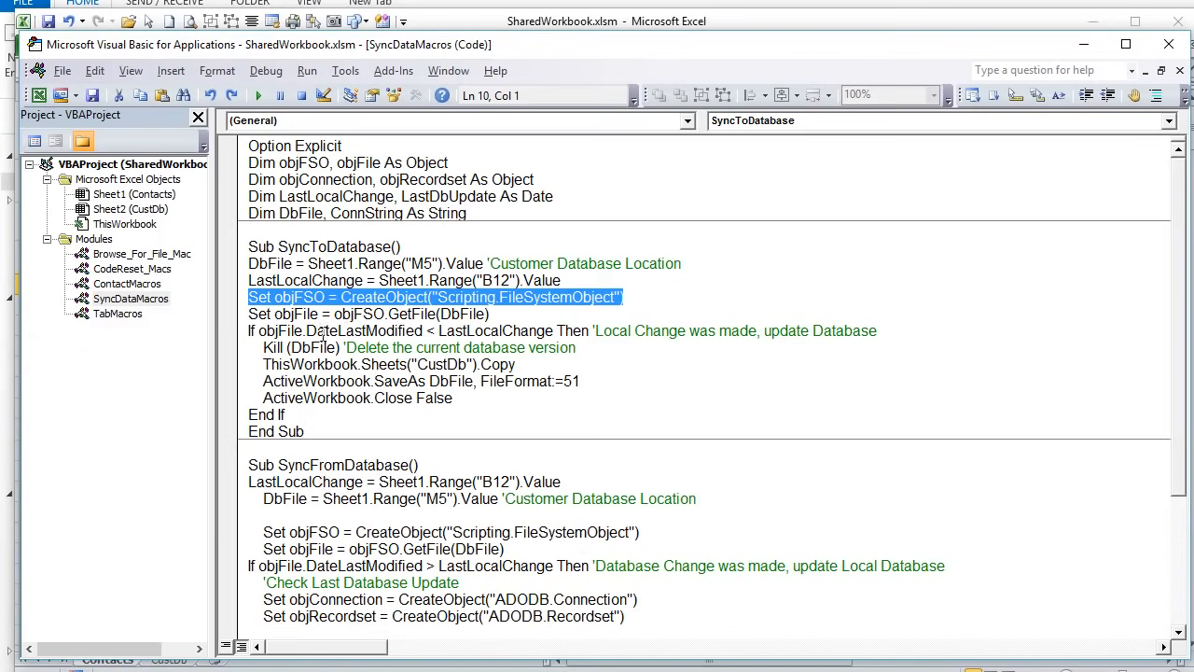
left_click_drag(486, 314, 363, 314)
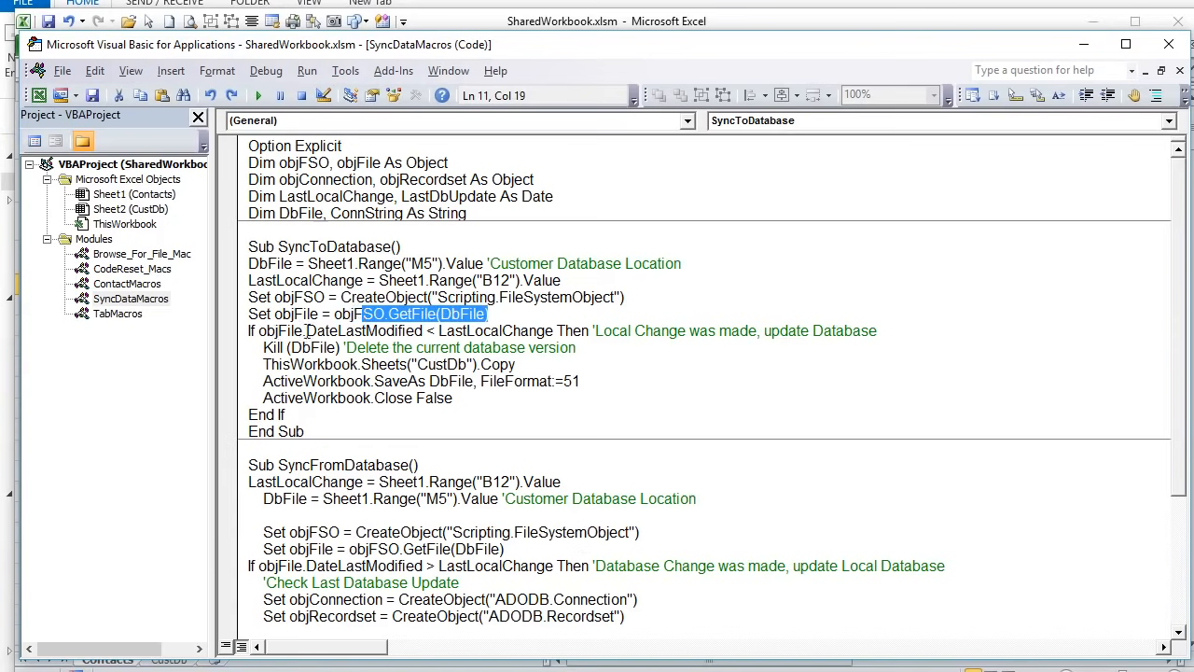
left_click_drag(321, 313, 280, 314)
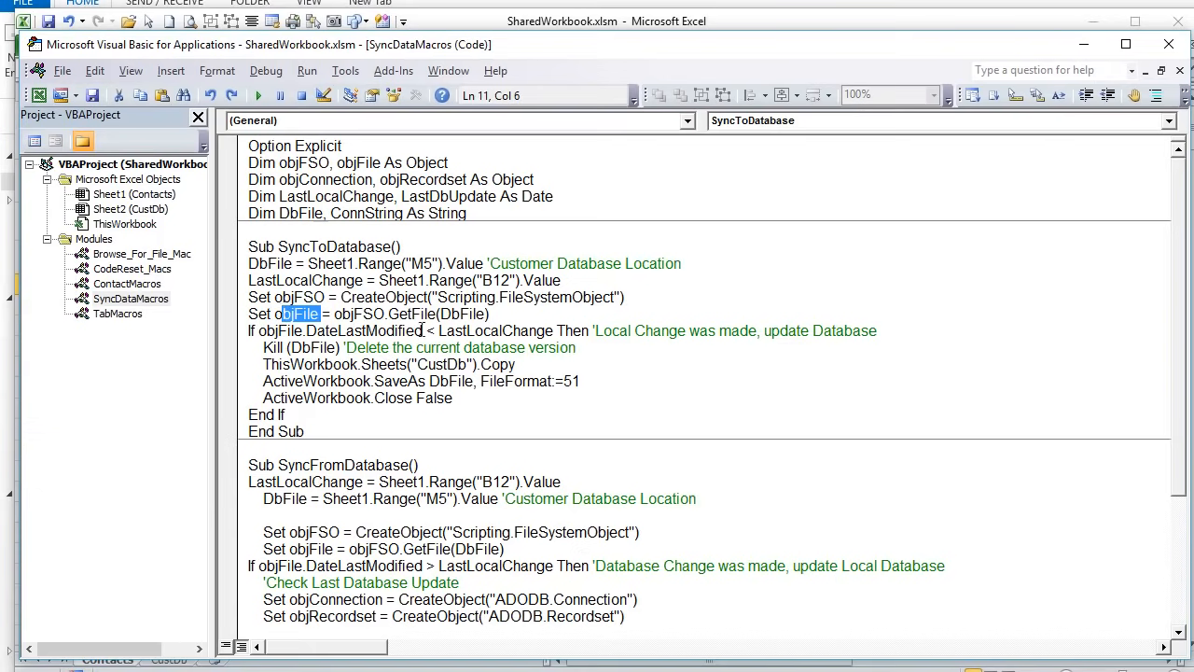
left_click(485, 324)
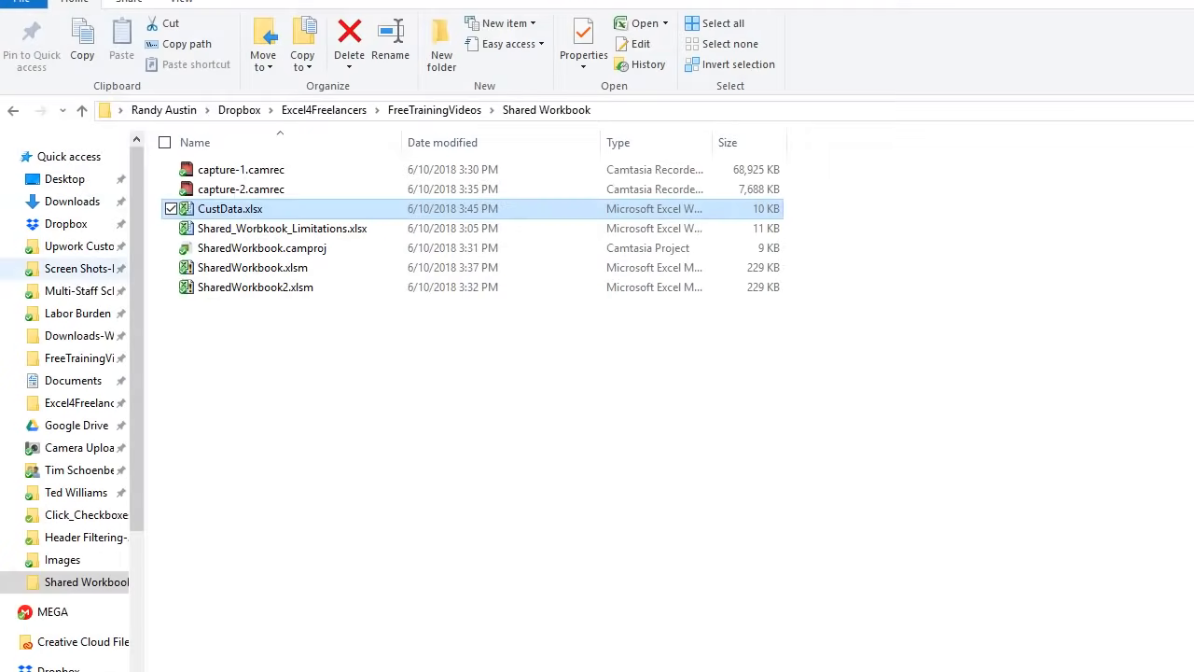
left_click(230, 211)
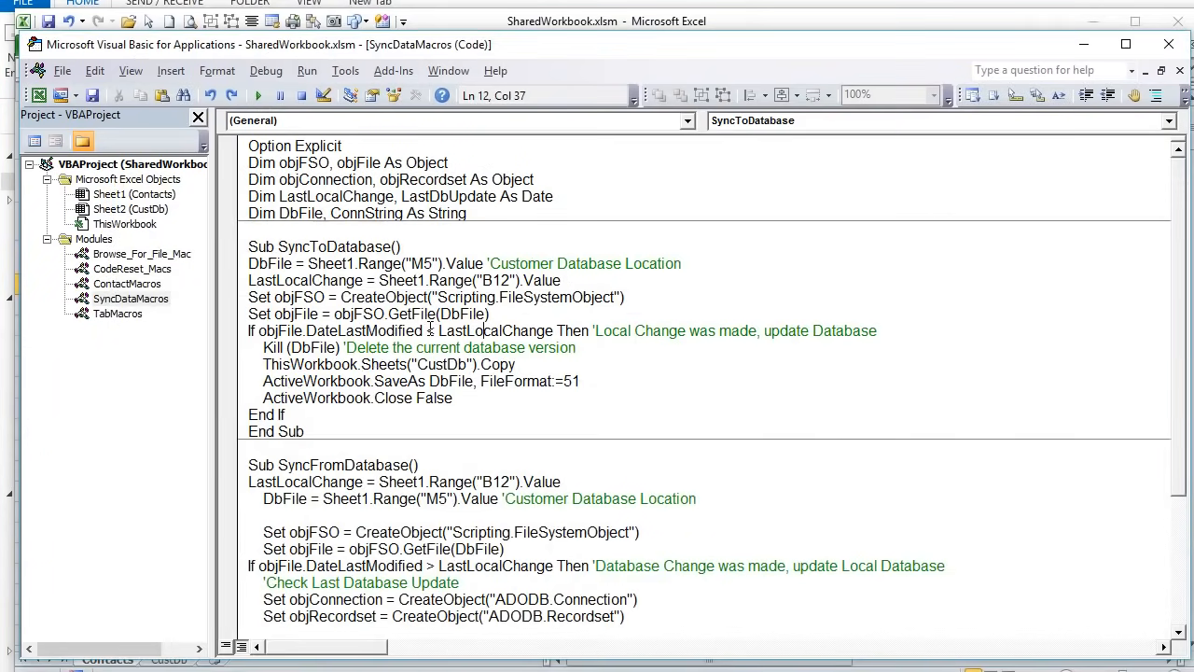
left_click_drag(426, 330, 258, 330)
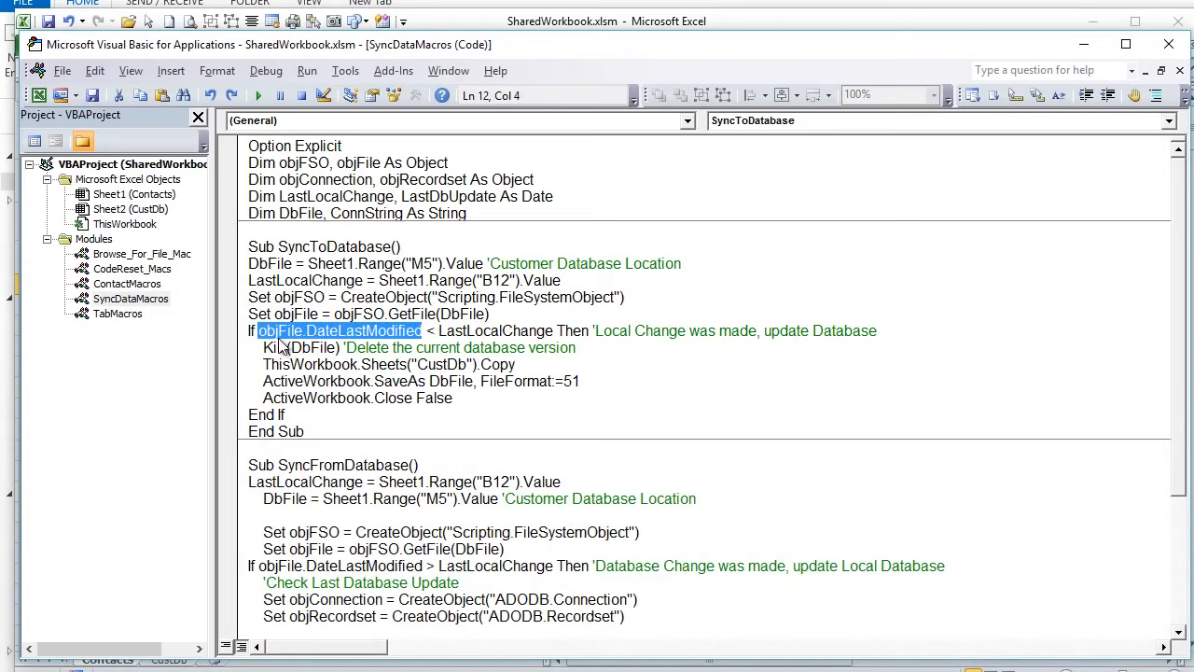
left_click(364, 347)
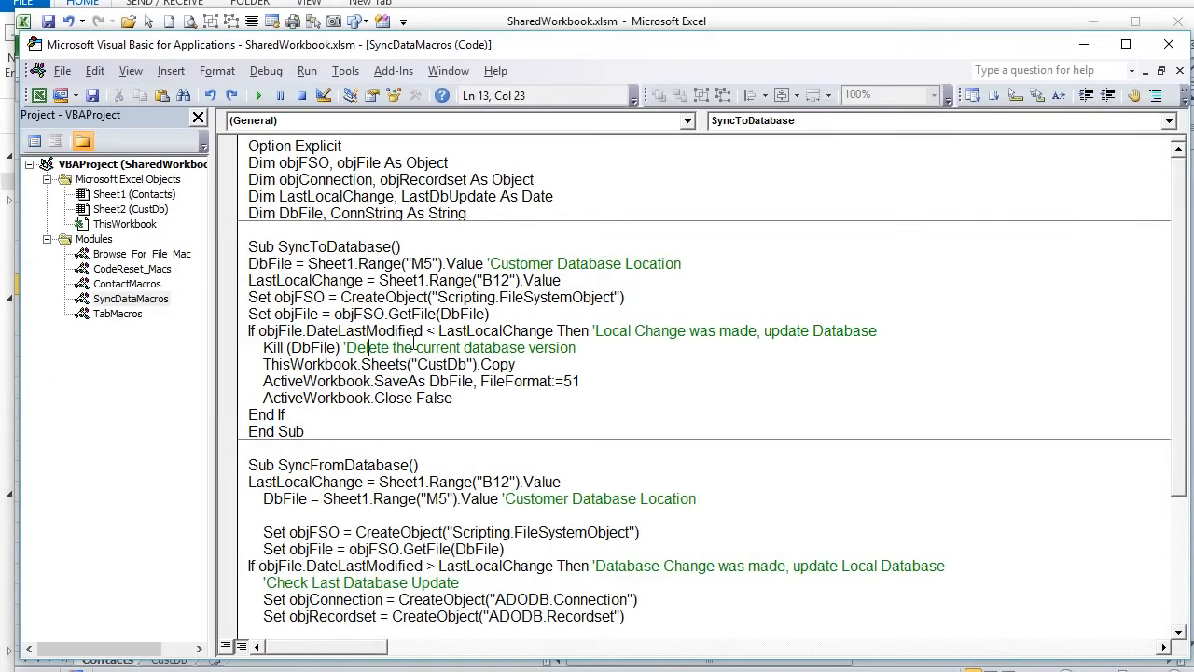
left_click_drag(426, 330, 259, 330)
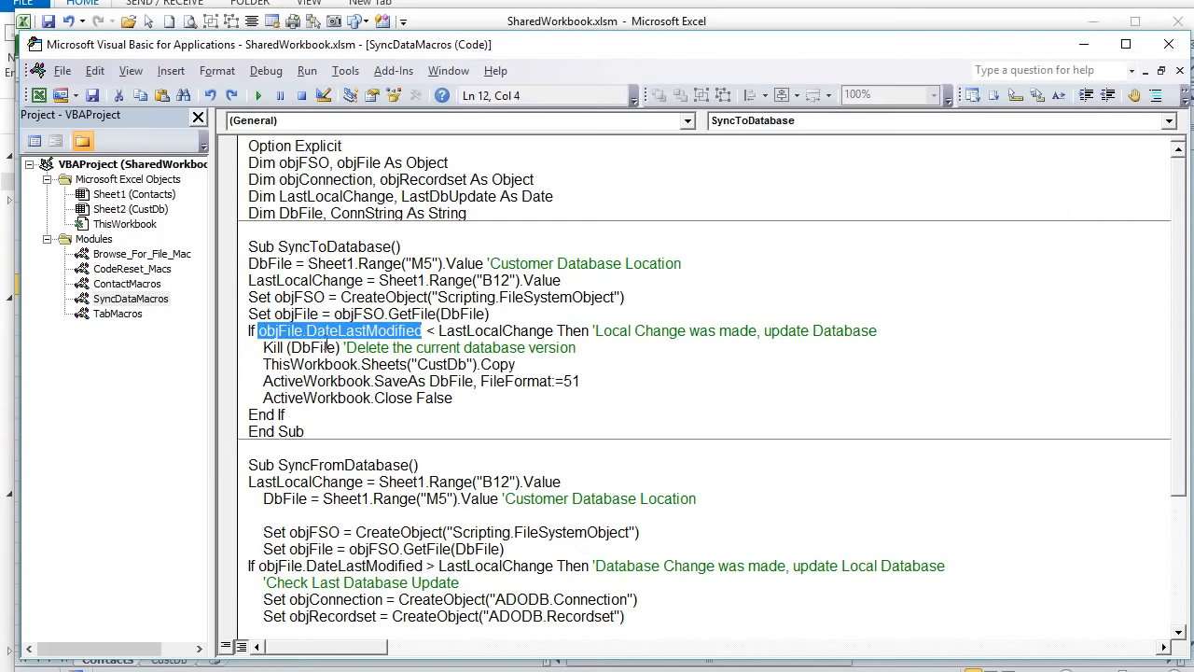
left_click_drag(439, 331, 546, 333)
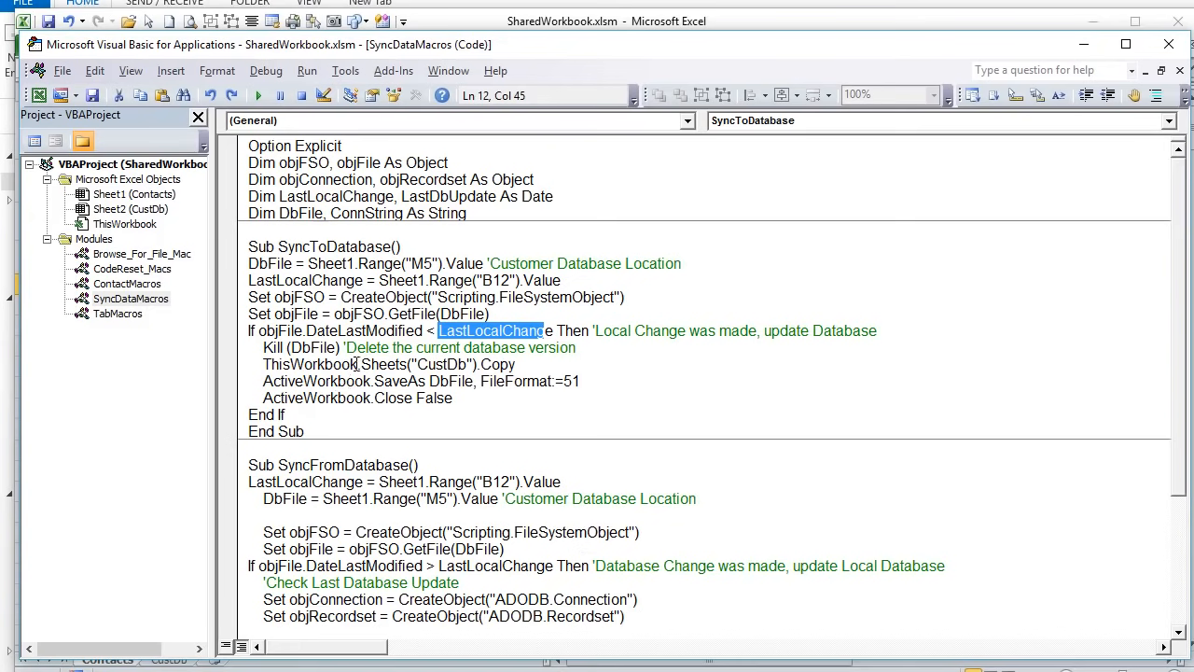
left_click_drag(256, 348, 583, 345)
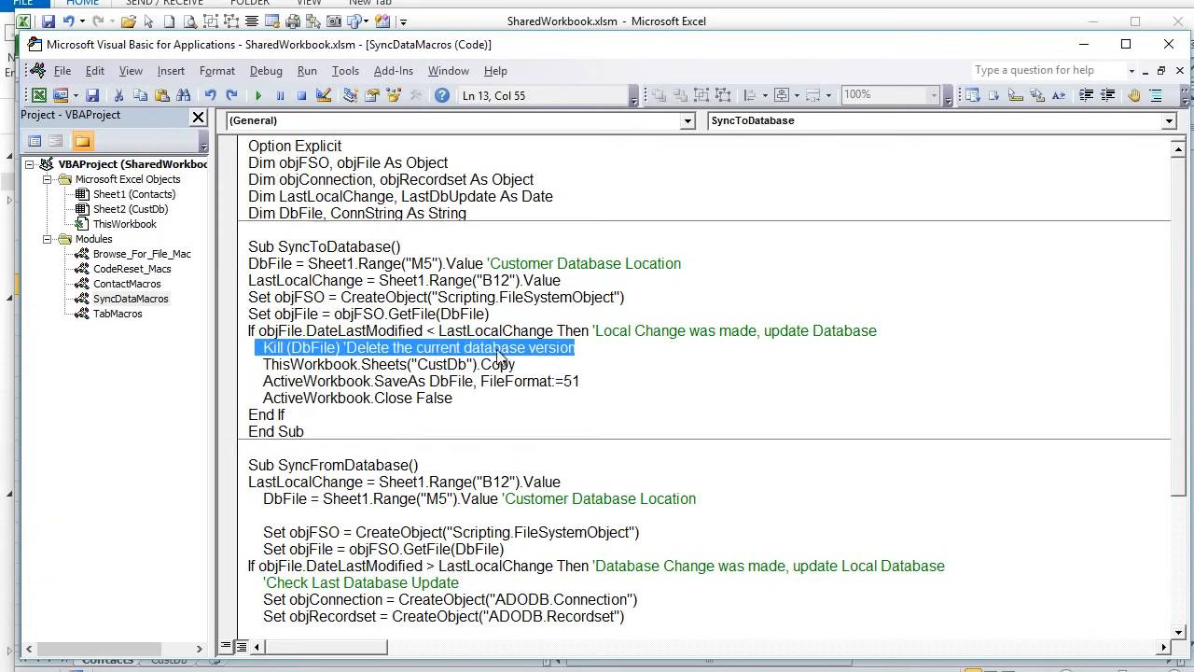
left_click(487, 16)
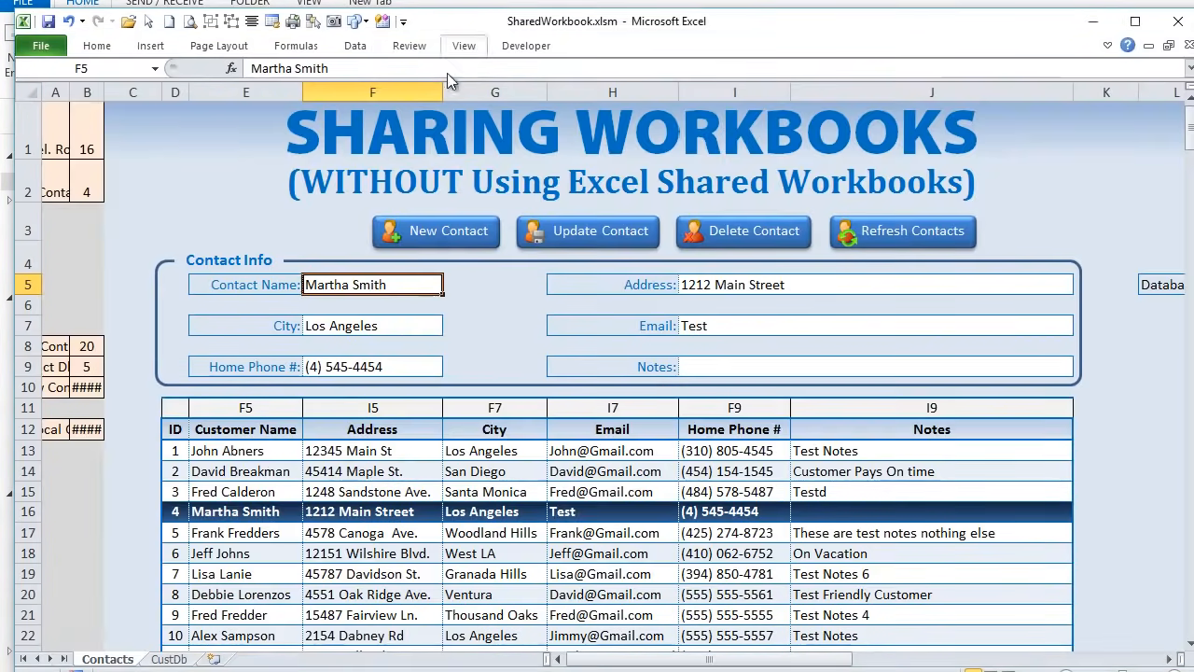
left_click(168, 659)
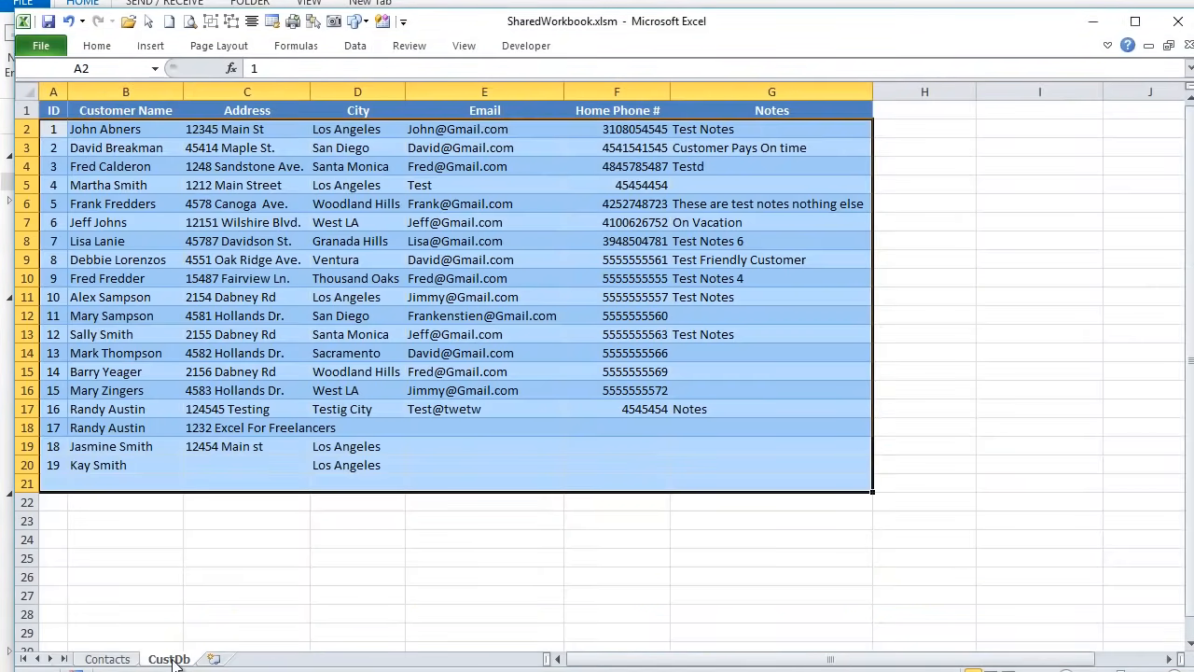
left_click(130, 659)
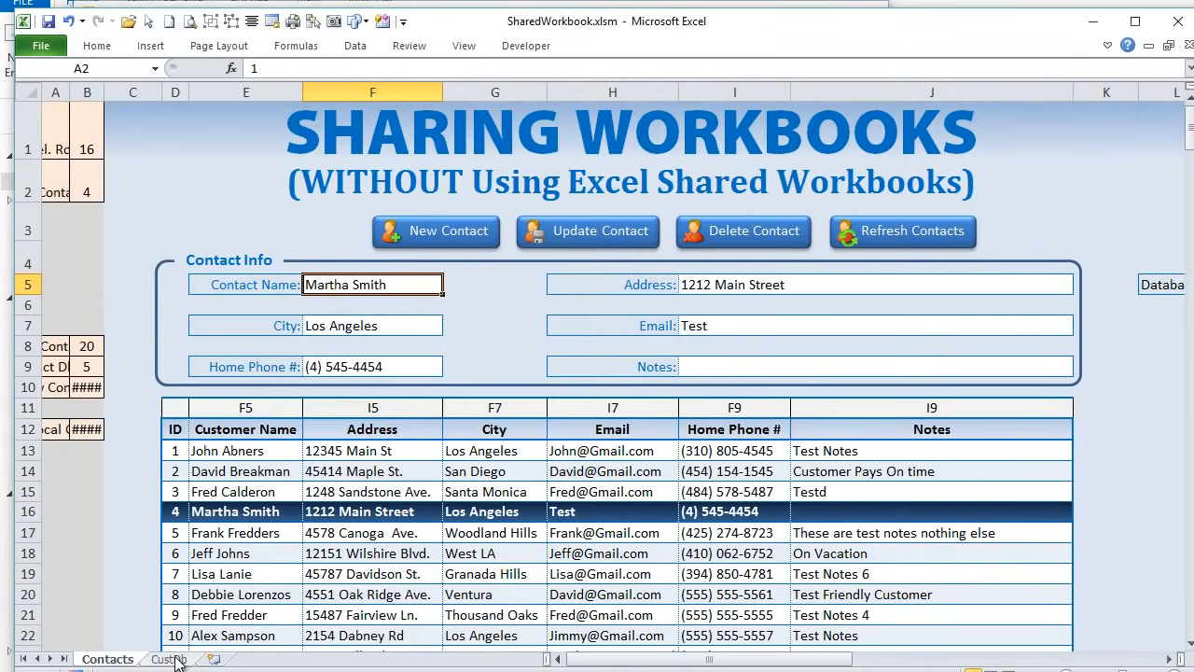
left_click(169, 658)
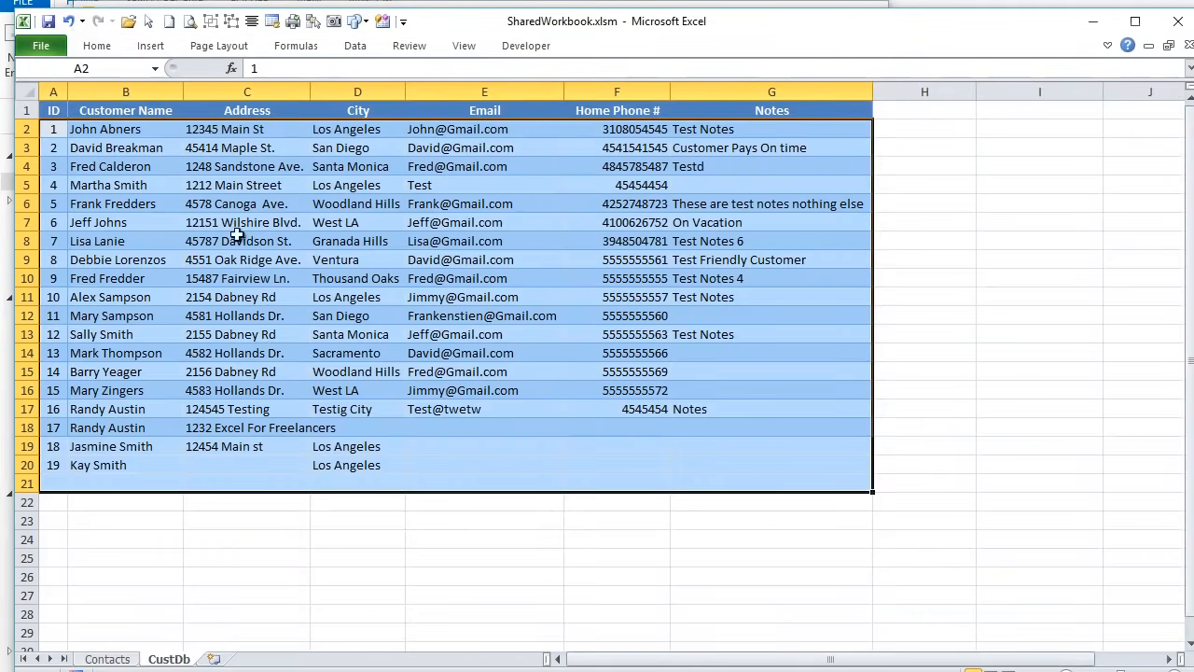
left_click_drag(51, 110, 819, 463)
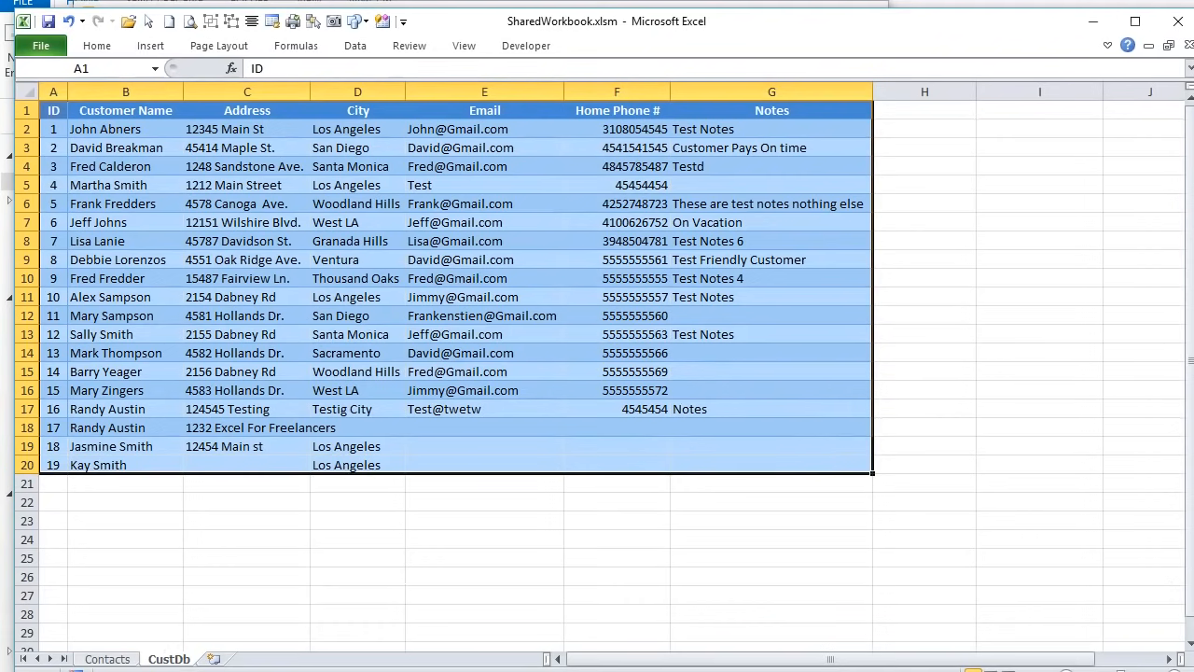
key("alt+F11")
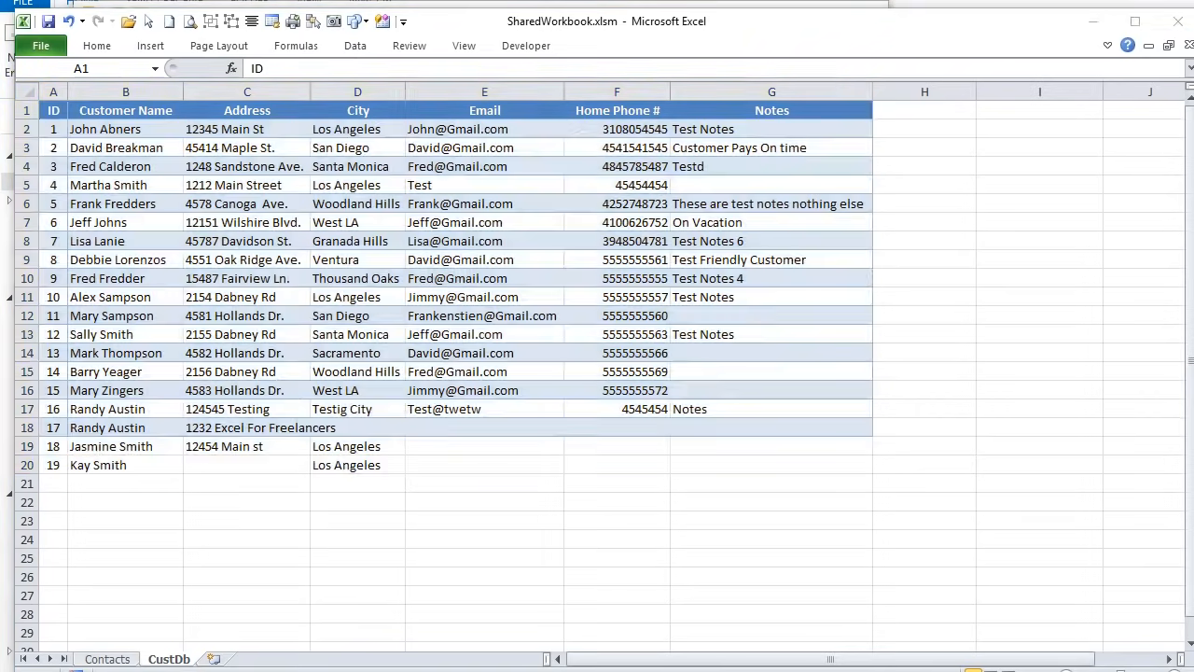
left_click(291, 354)
left_click_drag(579, 349, 255, 349)
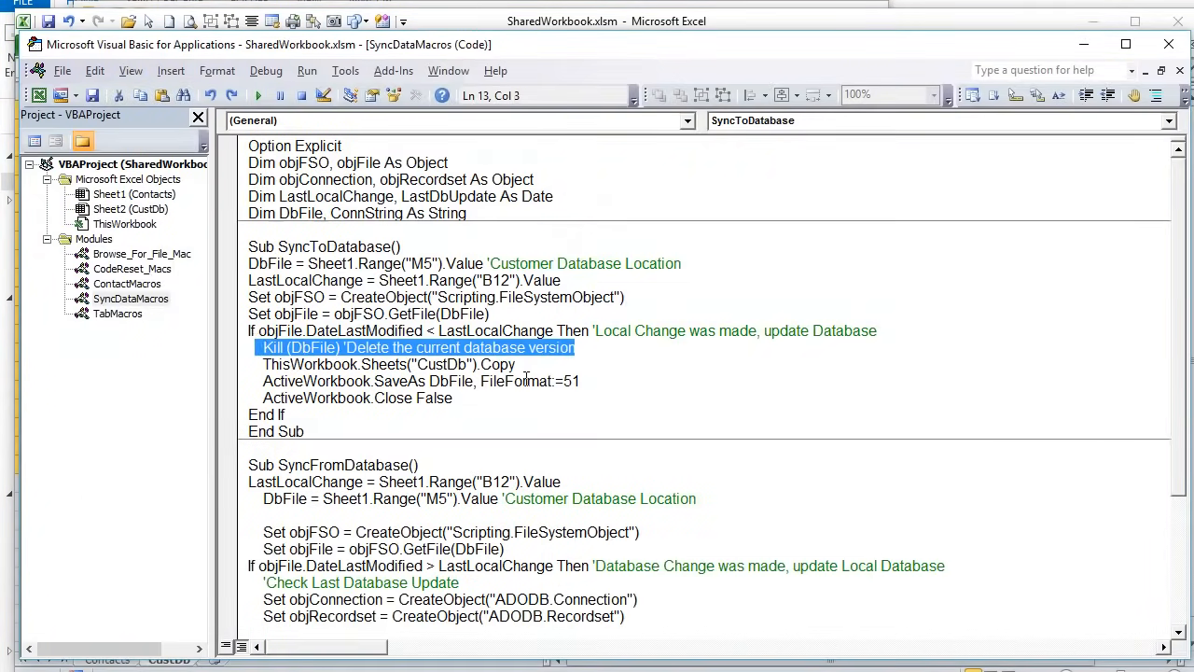
left_click_drag(534, 367, 271, 366)
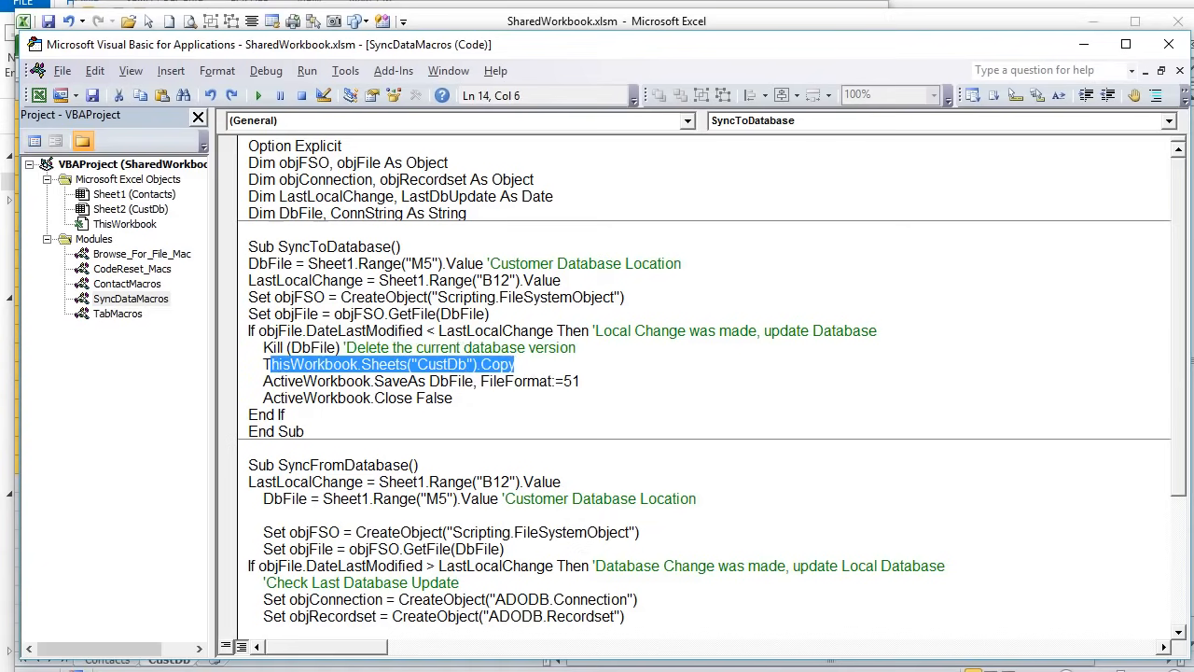
key("alt+F11")
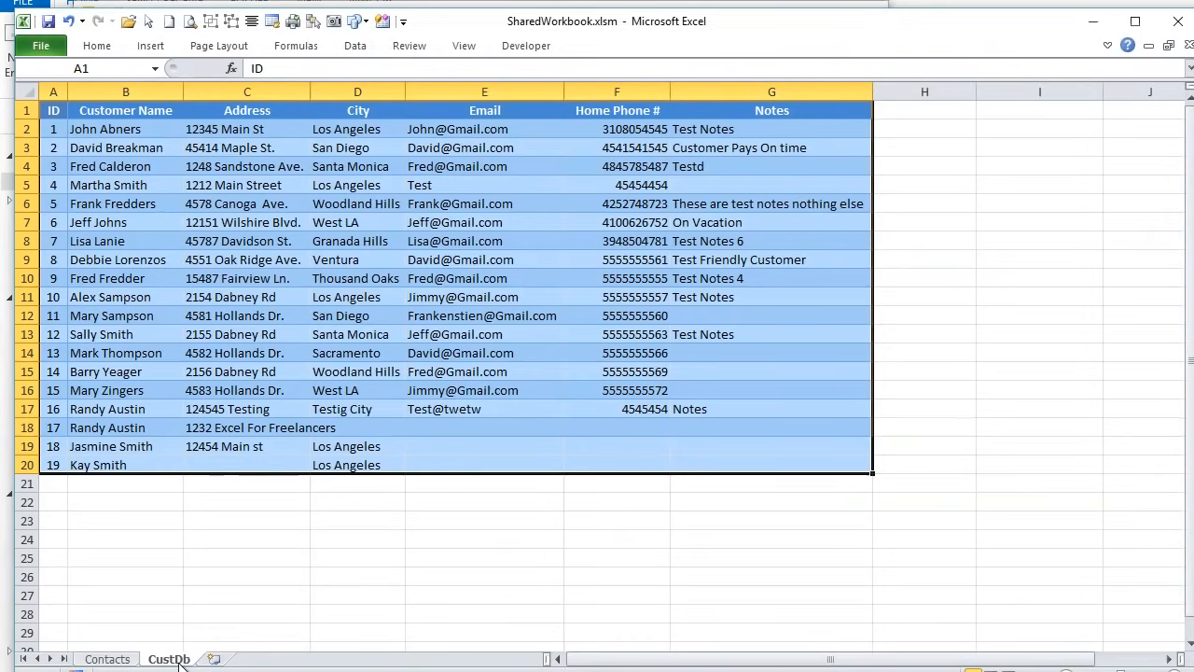
key("alt+F11")
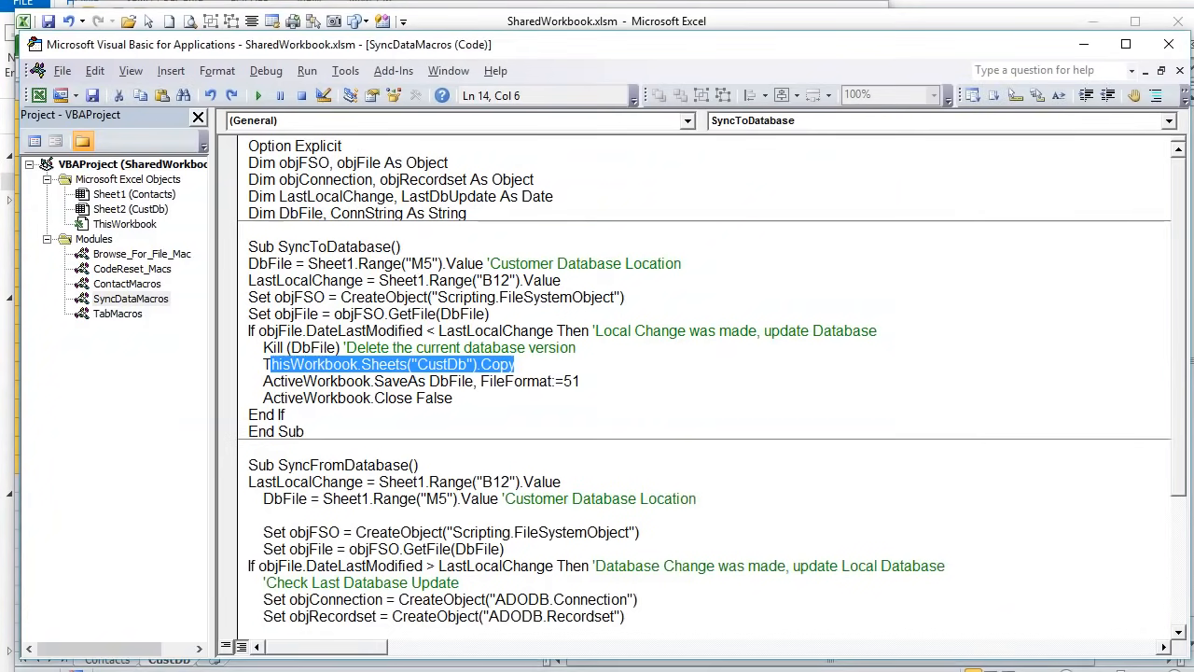
left_click(227, 381)
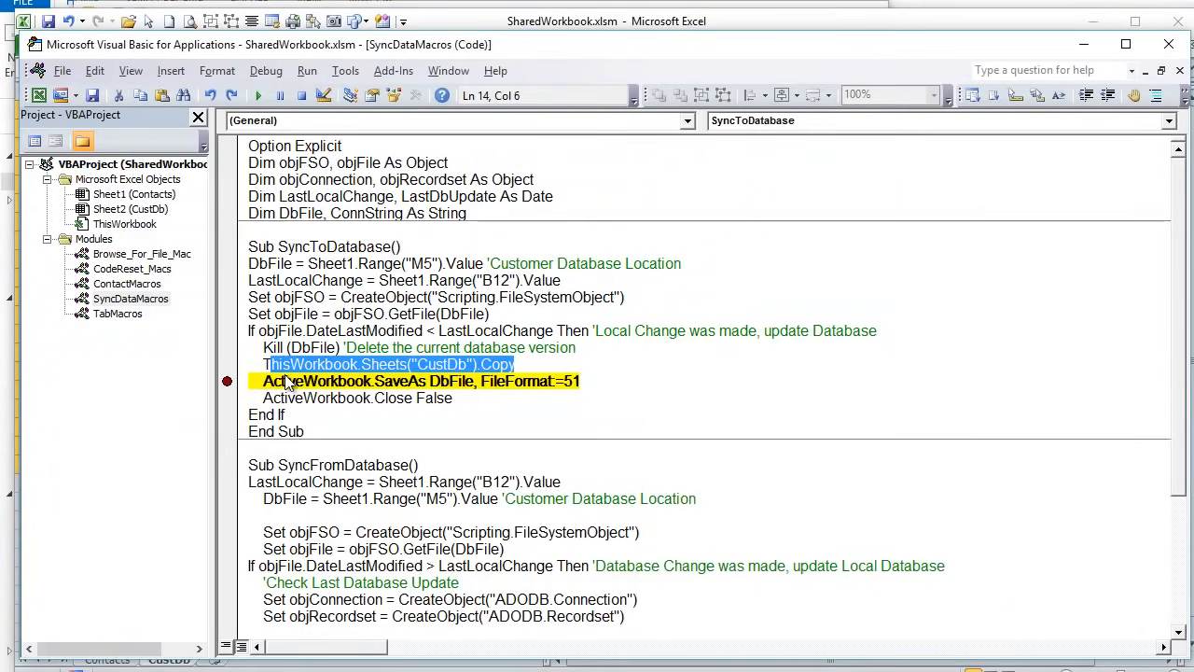
left_click_drag(270, 396, 264, 396)
left_click(227, 382)
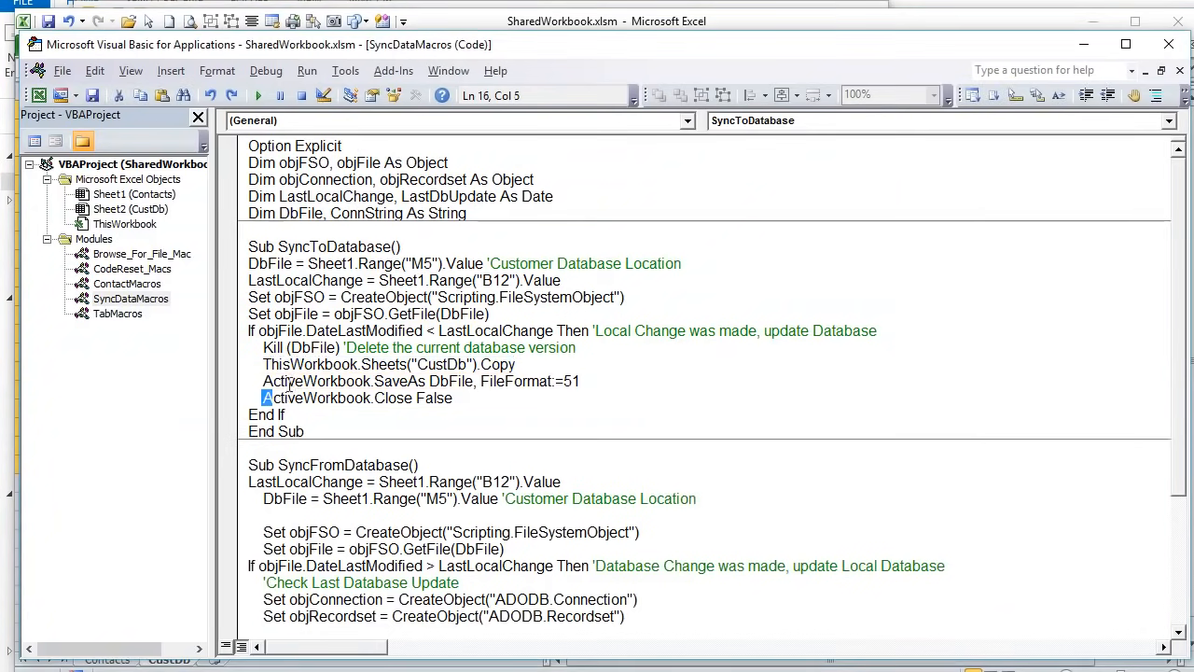
left_click_drag(551, 385, 549, 384)
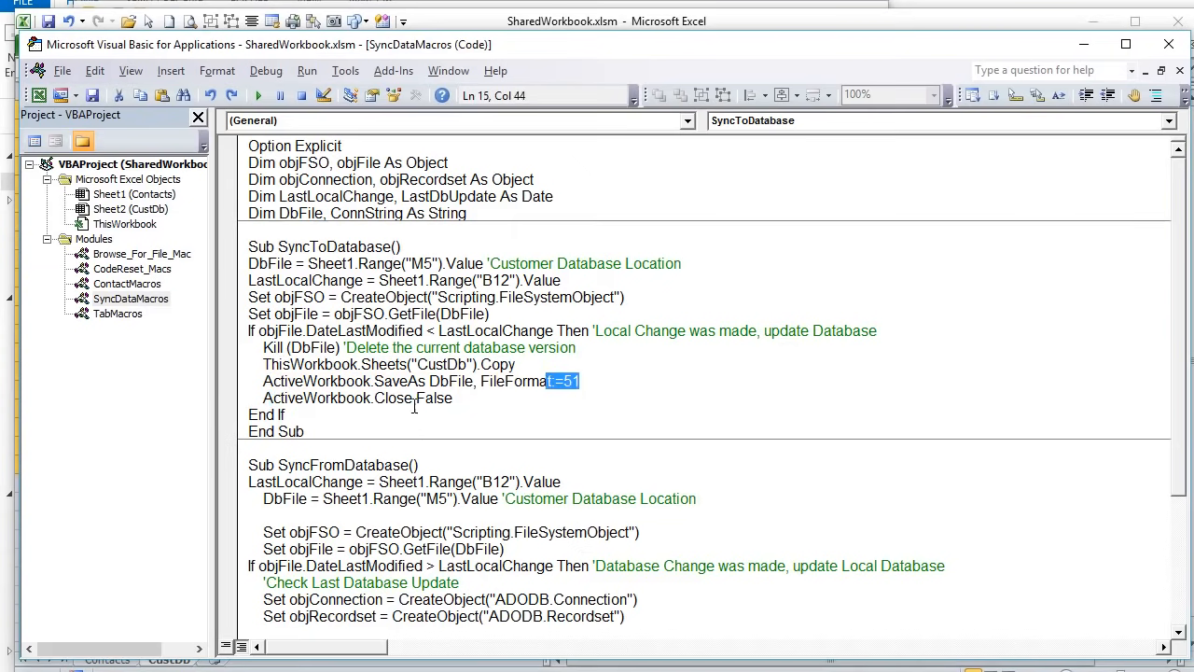
left_click_drag(239, 399, 351, 366)
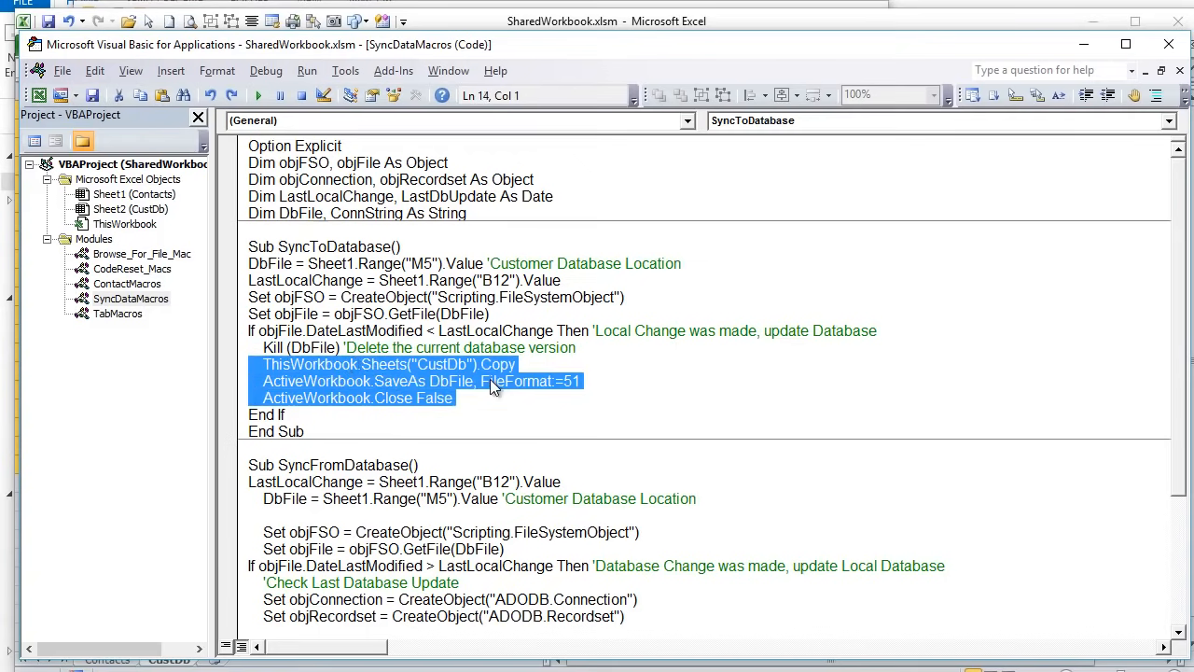
left_click(496, 412)
left_click_drag(477, 380, 430, 380)
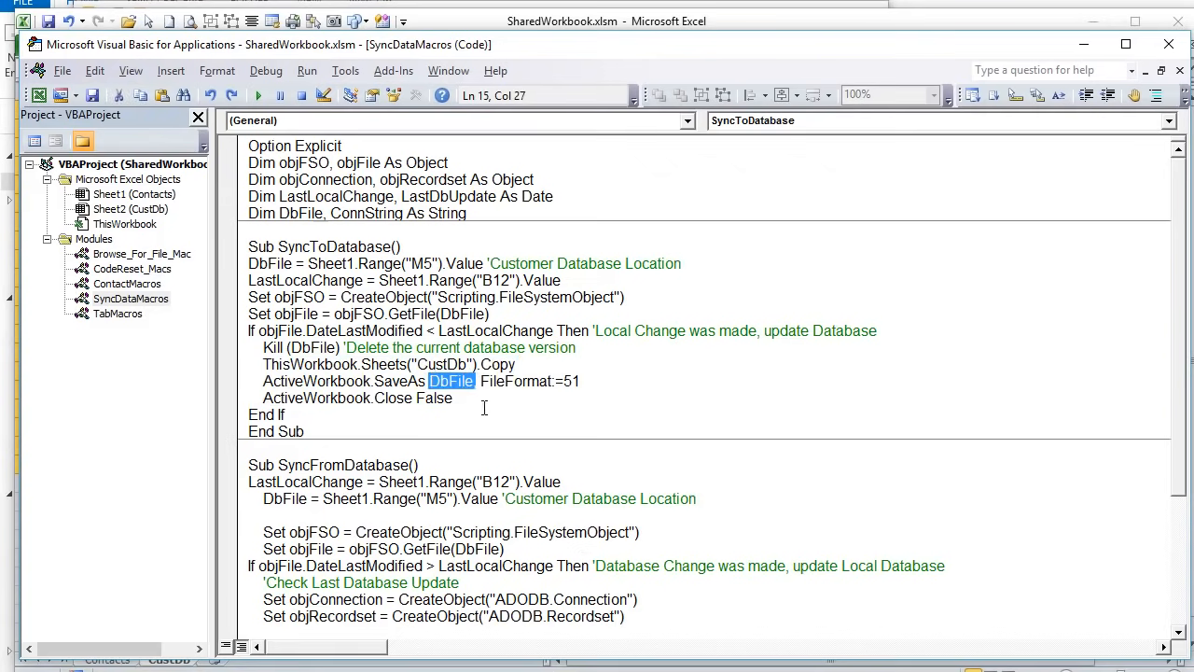
left_click_drag(516, 365, 282, 348)
left_click(565, 364)
left_click_drag(602, 352, 268, 348)
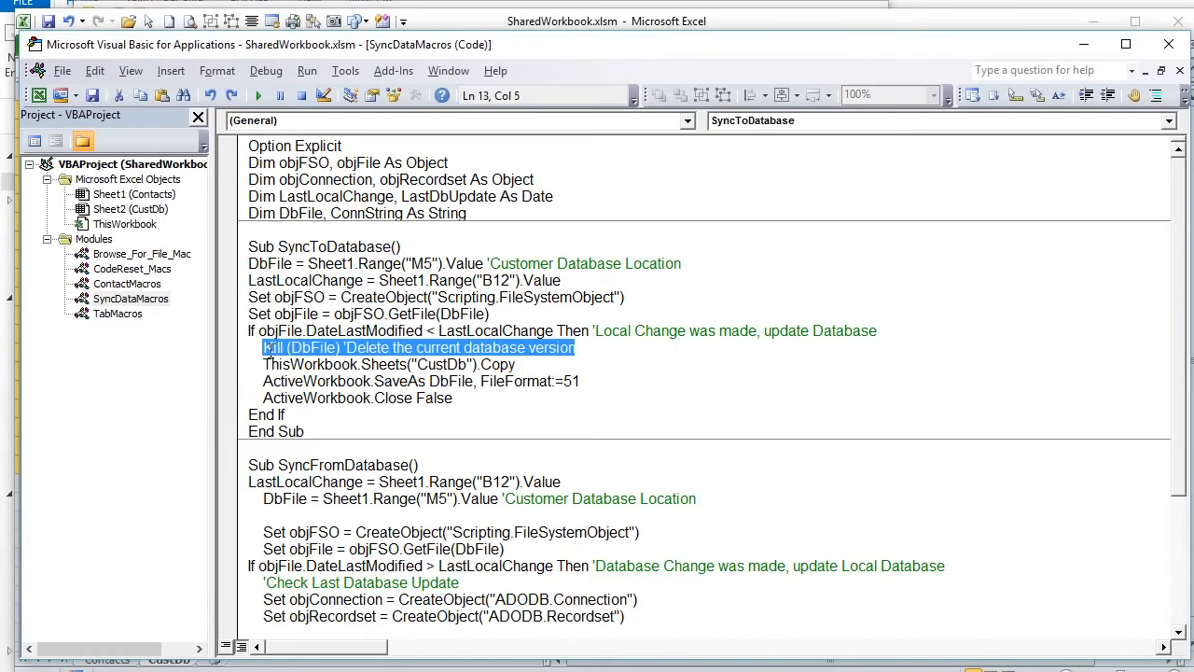
left_click_drag(266, 348, 263, 348)
left_click(464, 348)
left_click_drag(536, 360, 416, 390)
left_click_drag(515, 364, 364, 364)
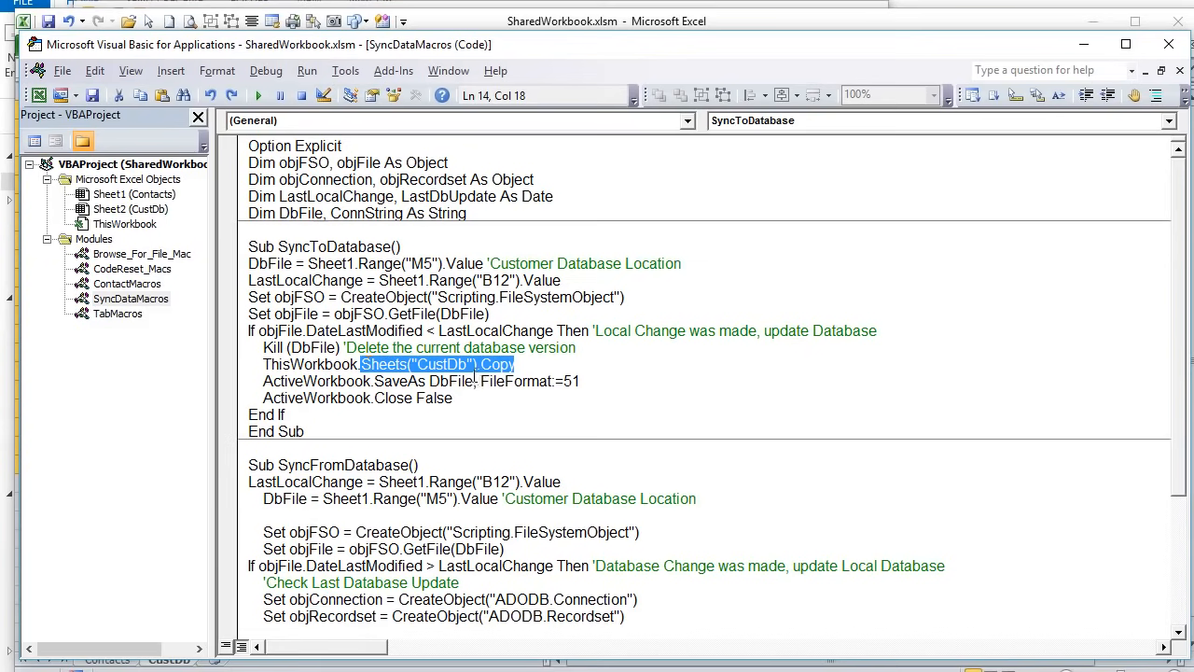
left_click_drag(476, 381, 429, 383)
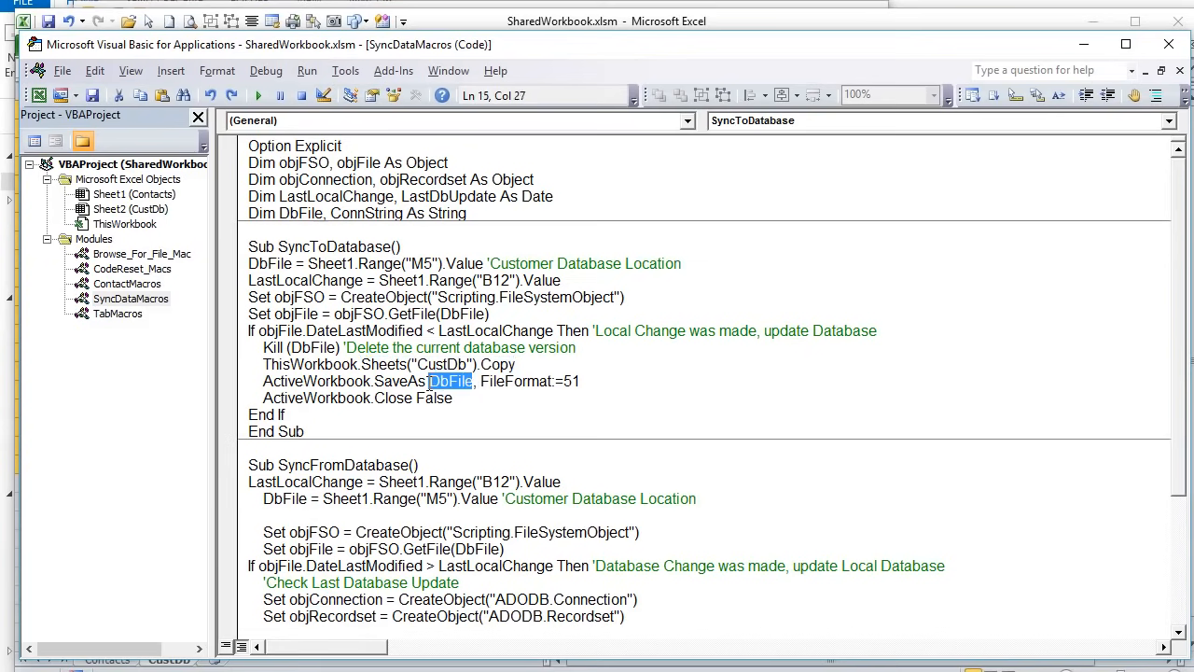
left_click_drag(584, 382, 567, 384)
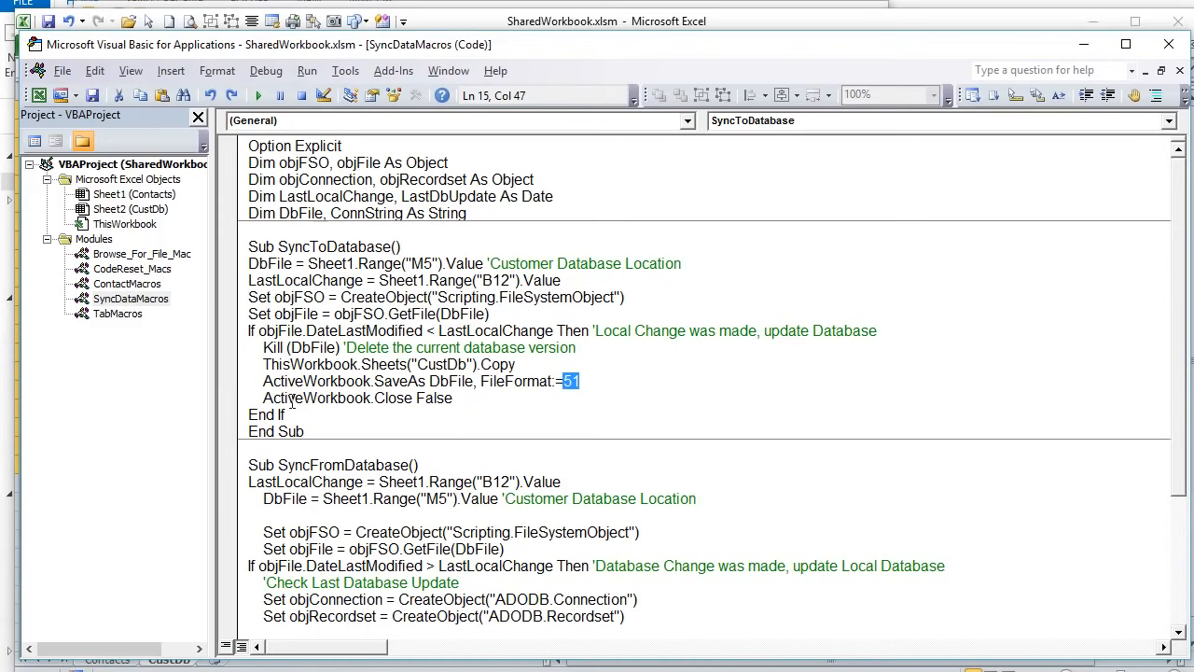
mouse_move(231, 397)
left_mouse_down()
mouse_move(232, 385)
mouse_move(231, 396)
left_mouse_up()
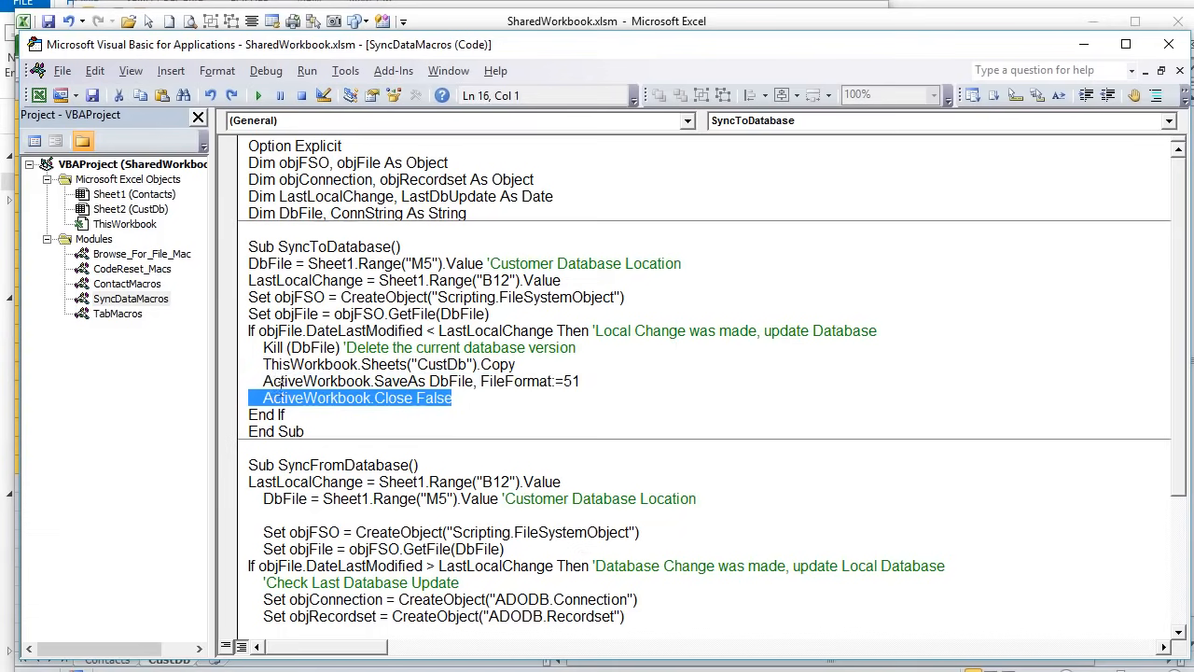
left_click(306, 330)
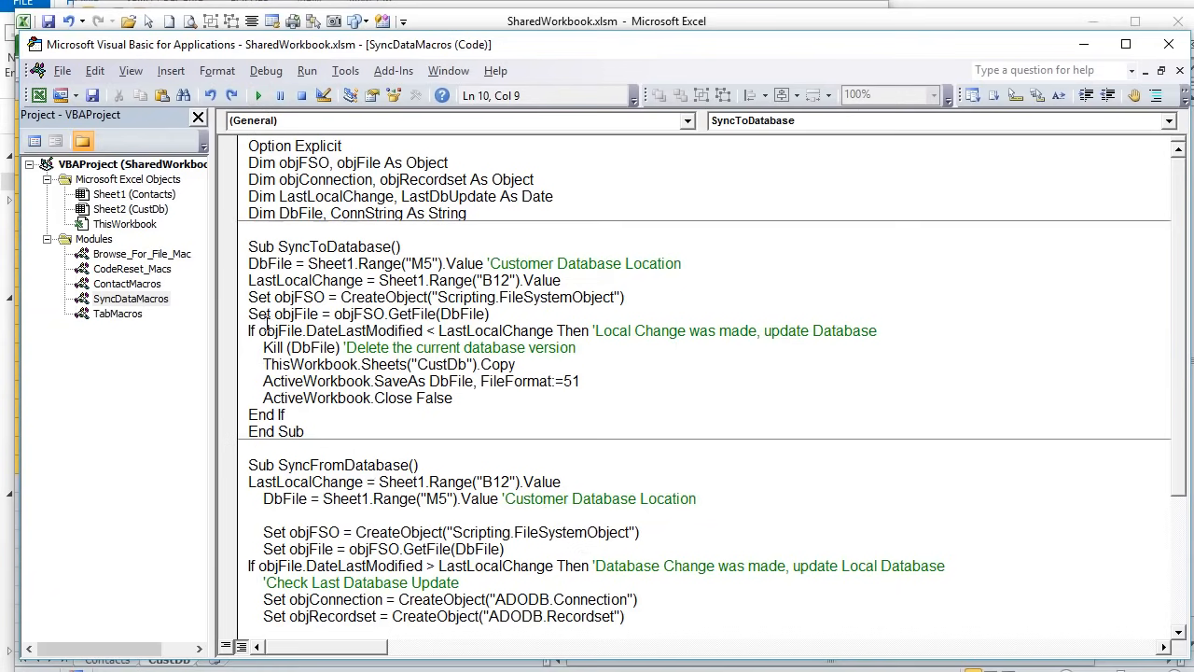
left_click_drag(317, 330, 395, 332)
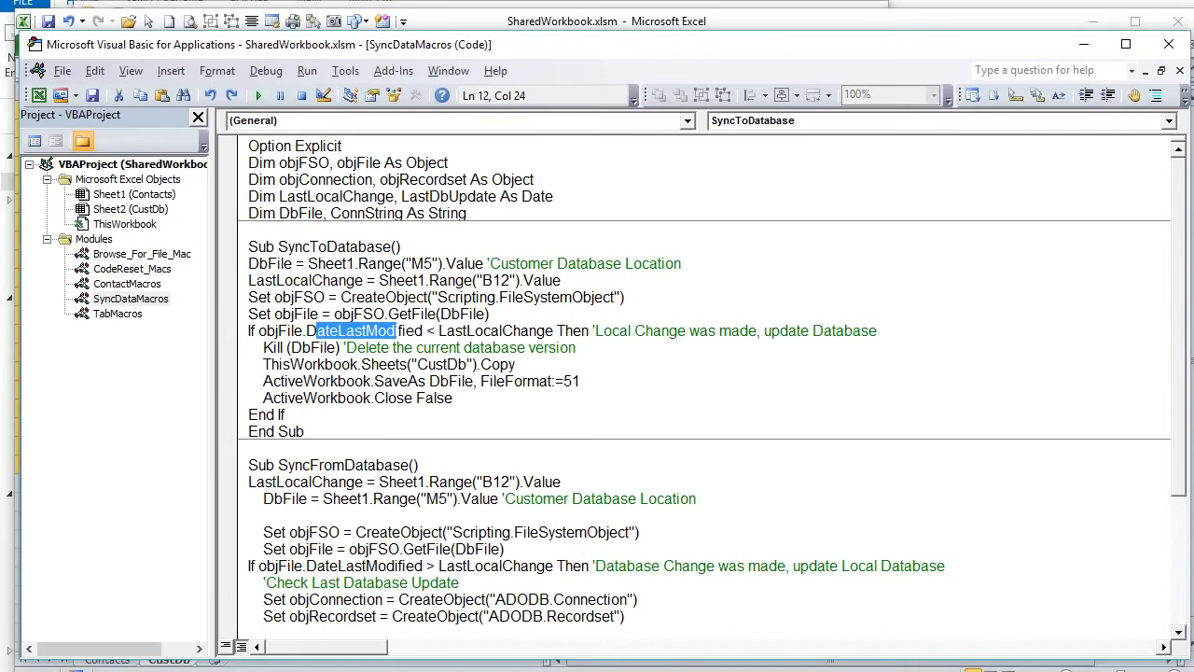
left_click(515, 331)
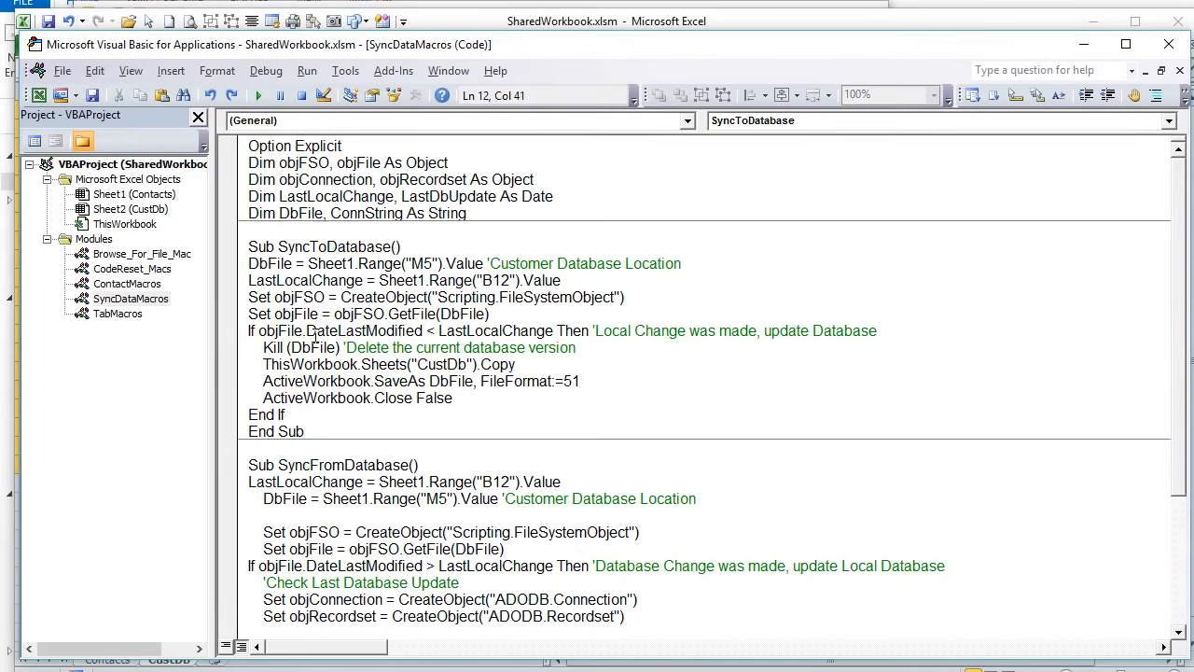
- Highlight objFile.DateLastModified and LastLocalChange in SyncFromDatabase's If test, then bring Excel forward
scroll(325, 483, "down", 3)
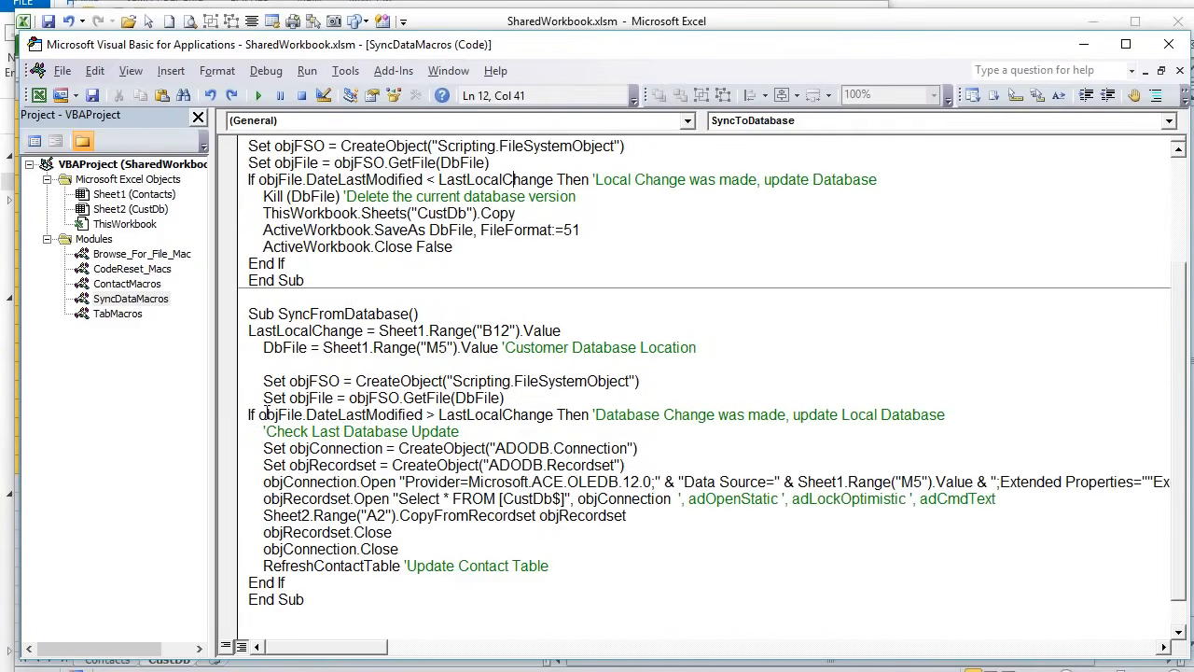
left_click_drag(256, 414, 424, 414)
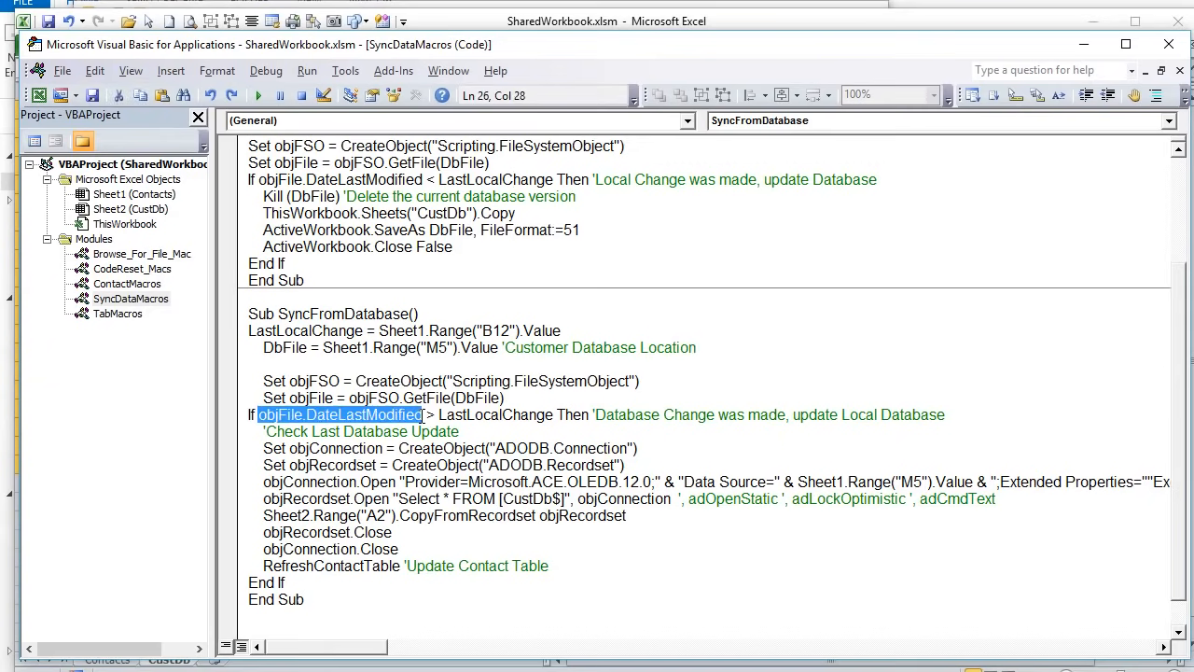
left_click(430, 415)
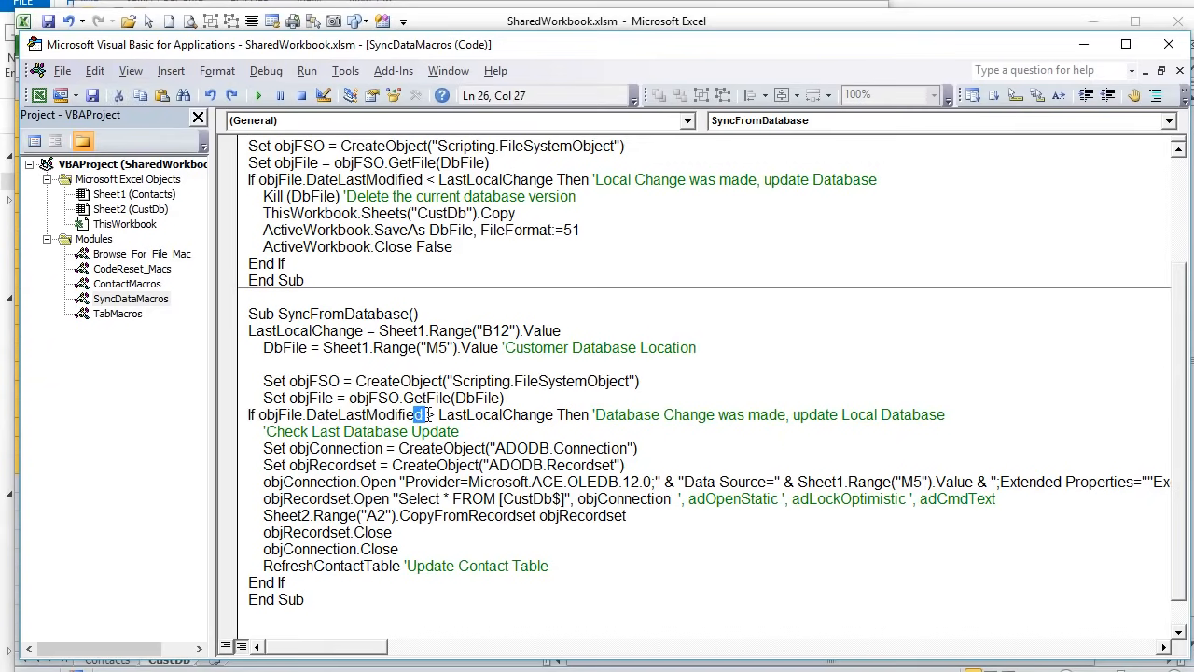
left_click_drag(438, 415, 557, 420)
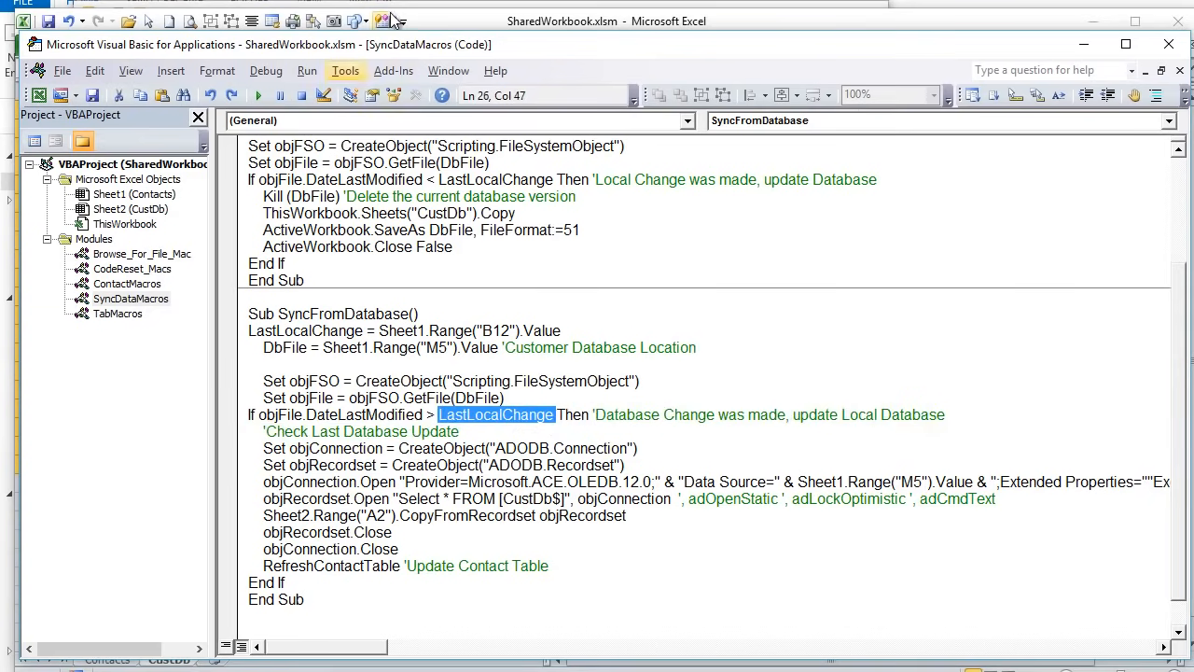
left_click(473, 28)
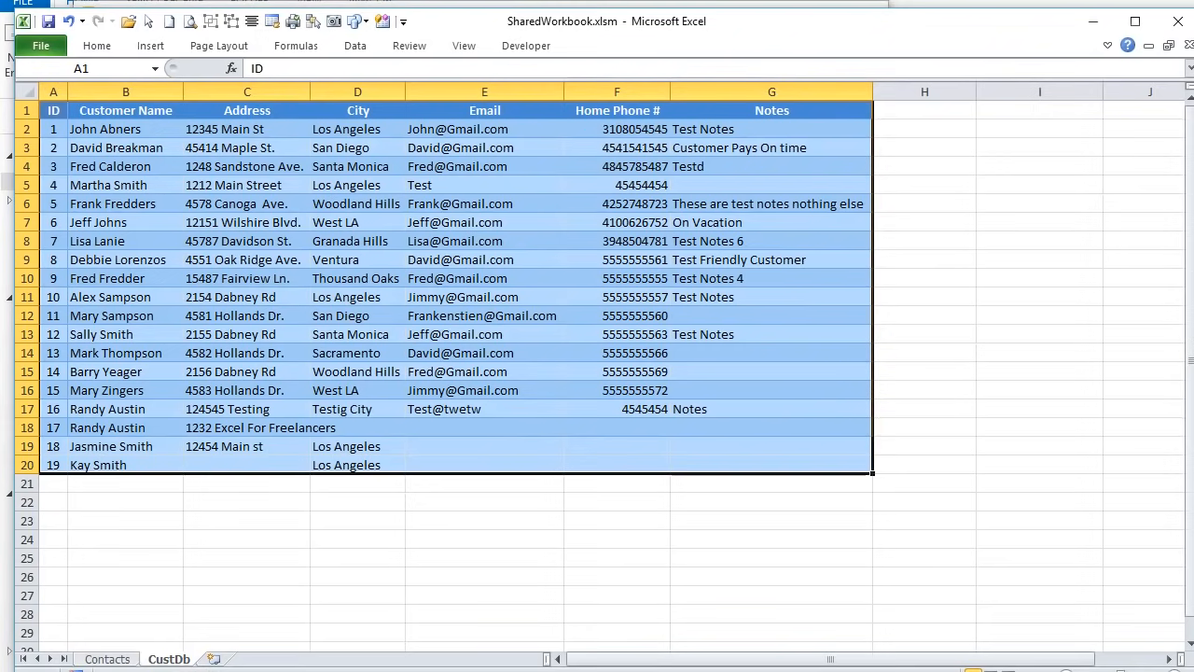
- Open CustData.xlsx from the Shared Workbook folder and enter ID 20 in A21
left_click(280, 670)
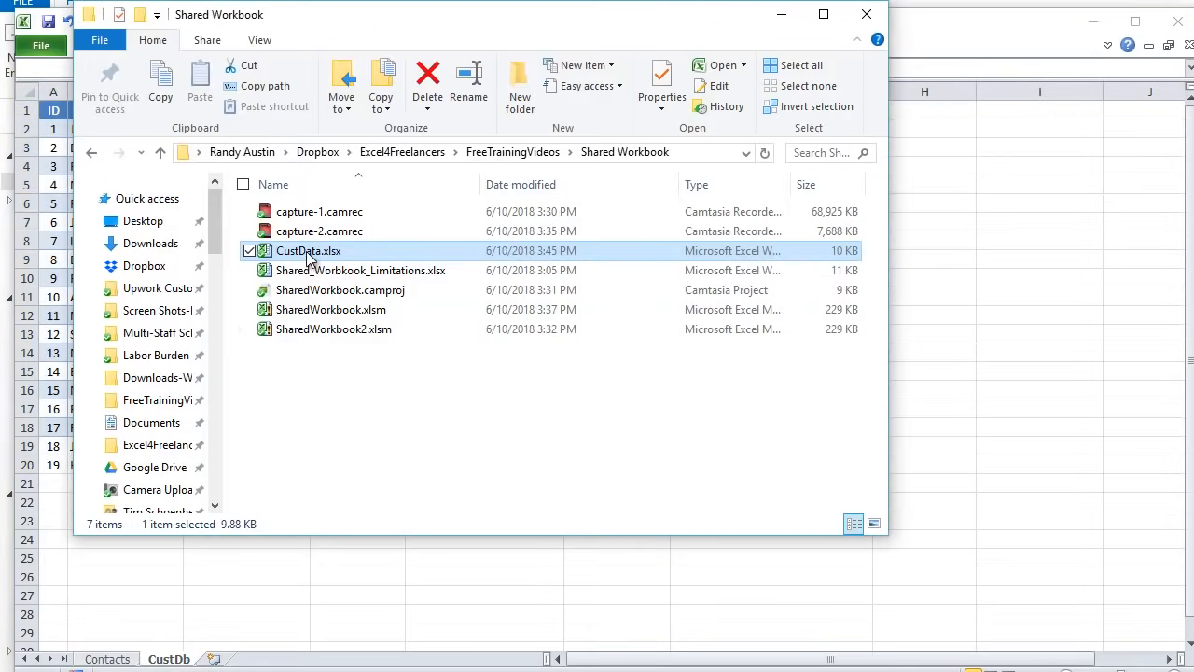
double_click(310, 252)
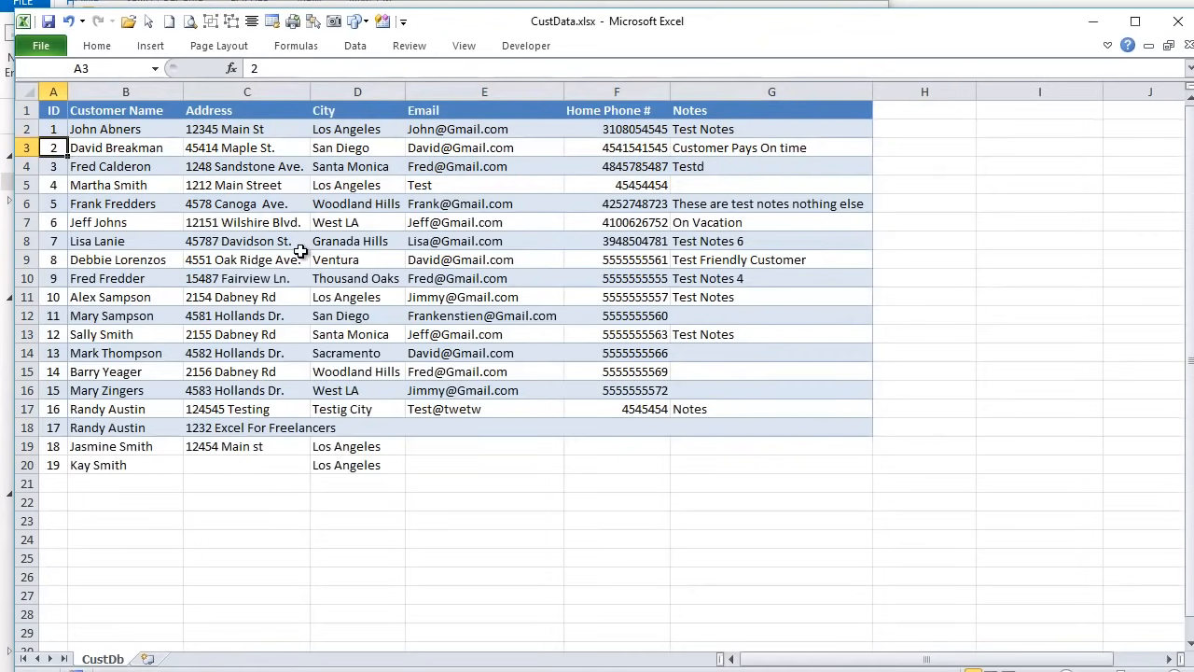
left_click(54, 484)
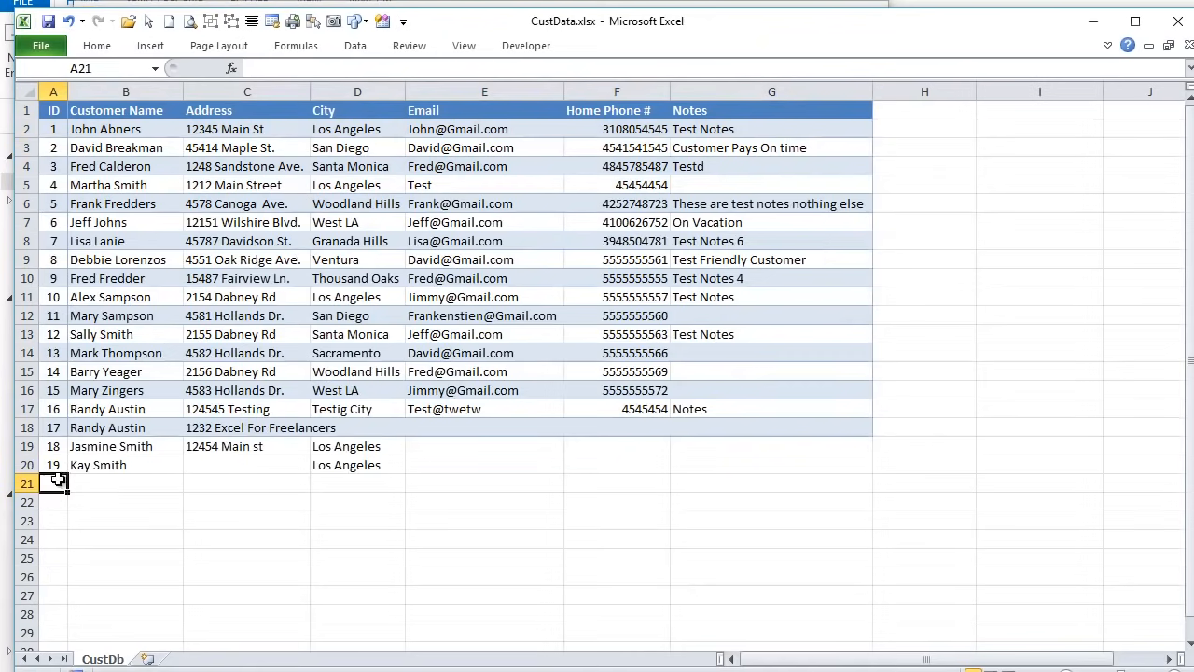
type("20")
key("Tab")
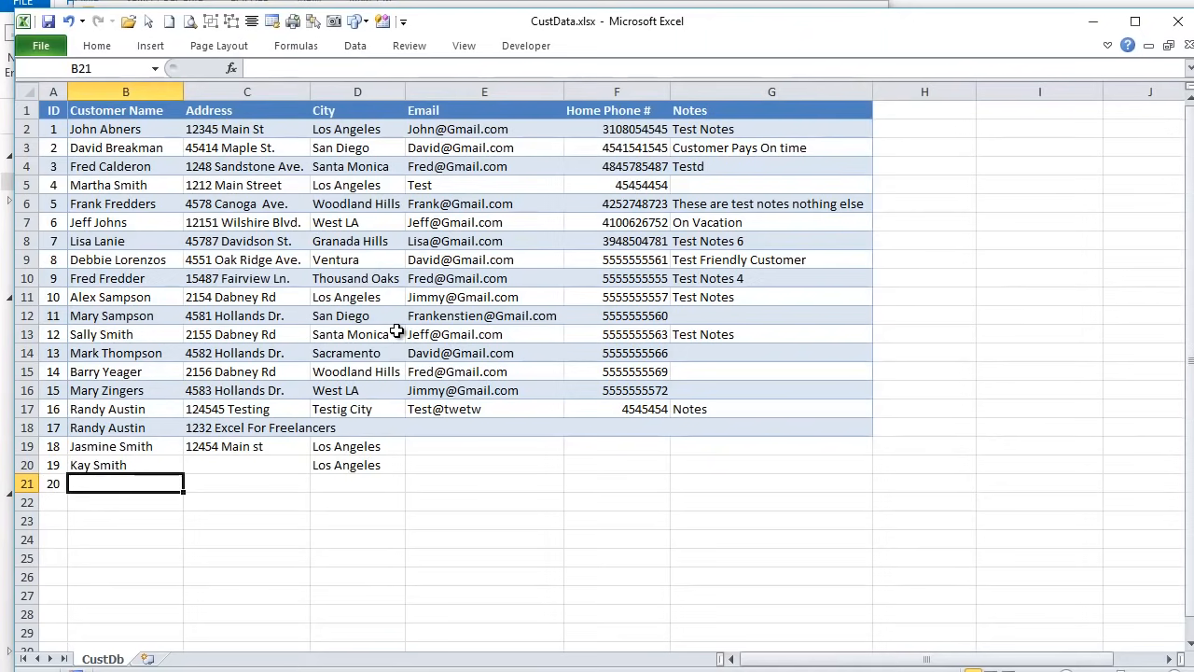
- Enter the new customer's name in B21, then save and close CustData.xlsx
type("RR")
key("BackSpace")
key("BackSpace")
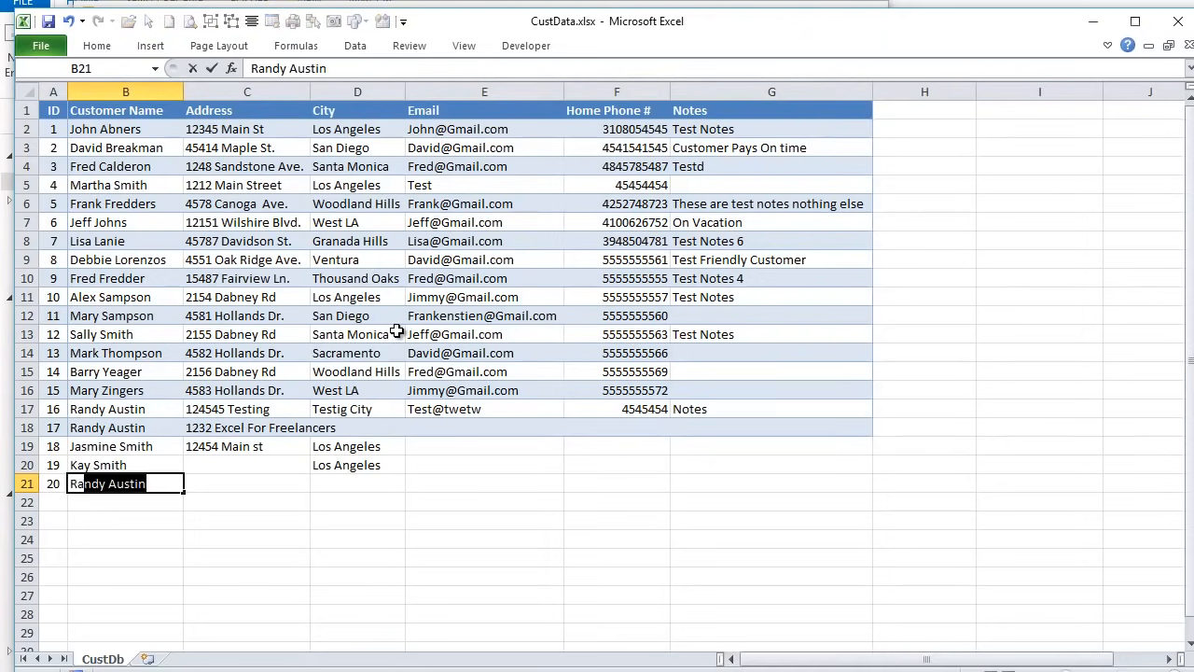
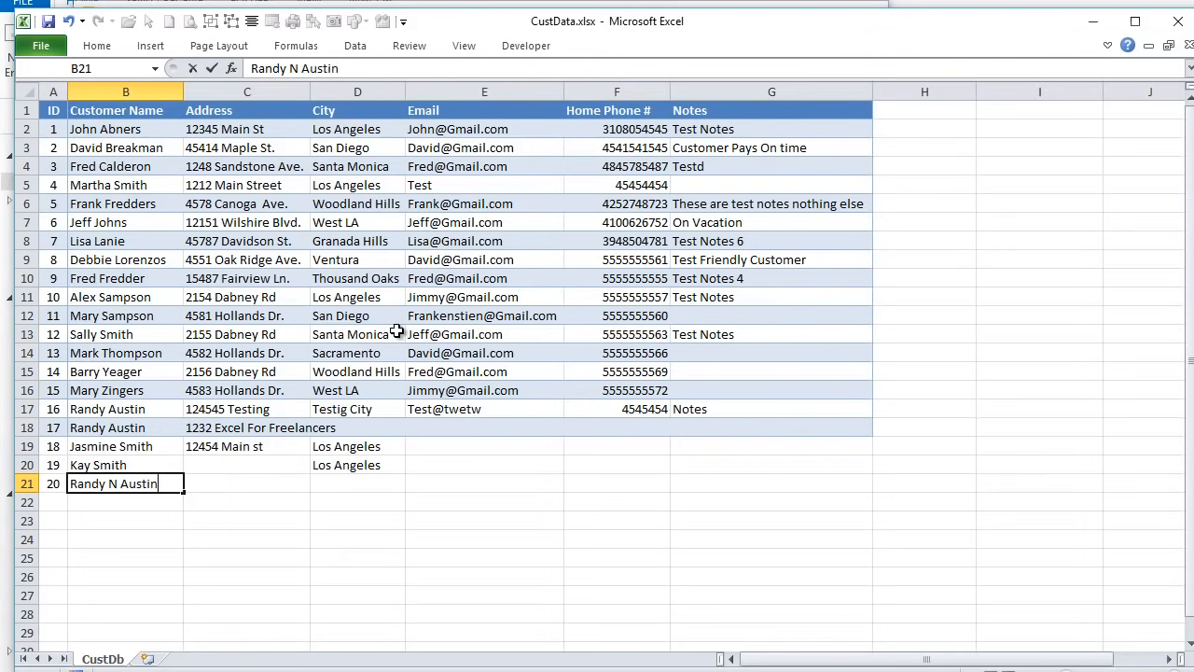
key("Return")
left_click(49, 24)
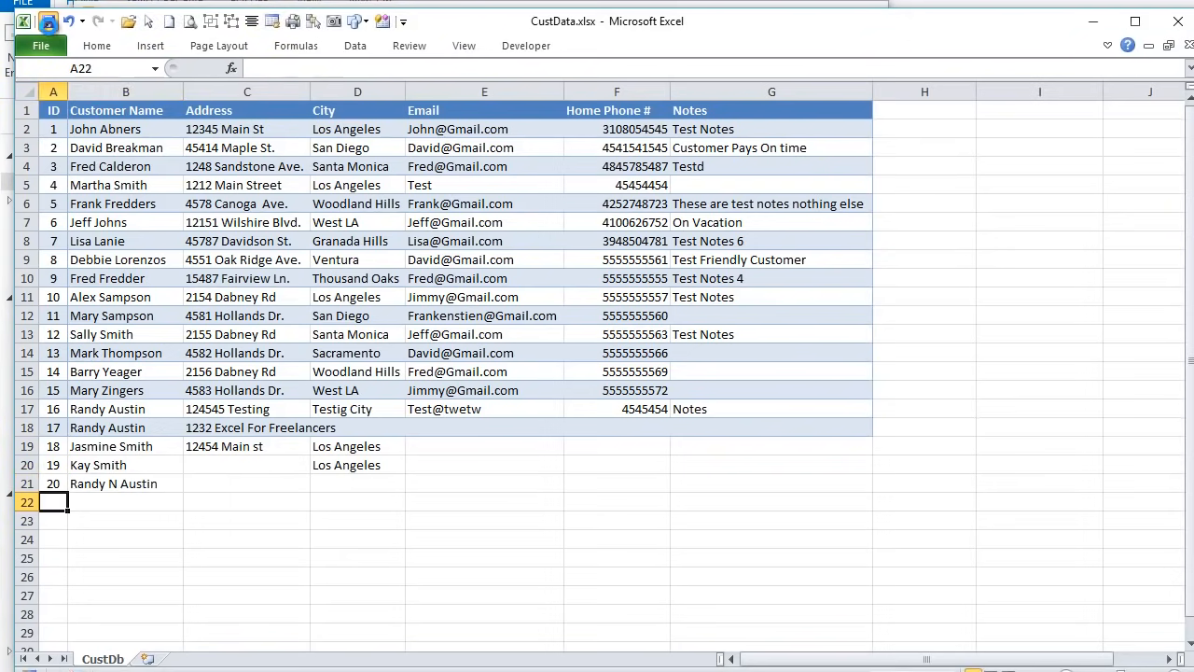
left_click(1186, 46)
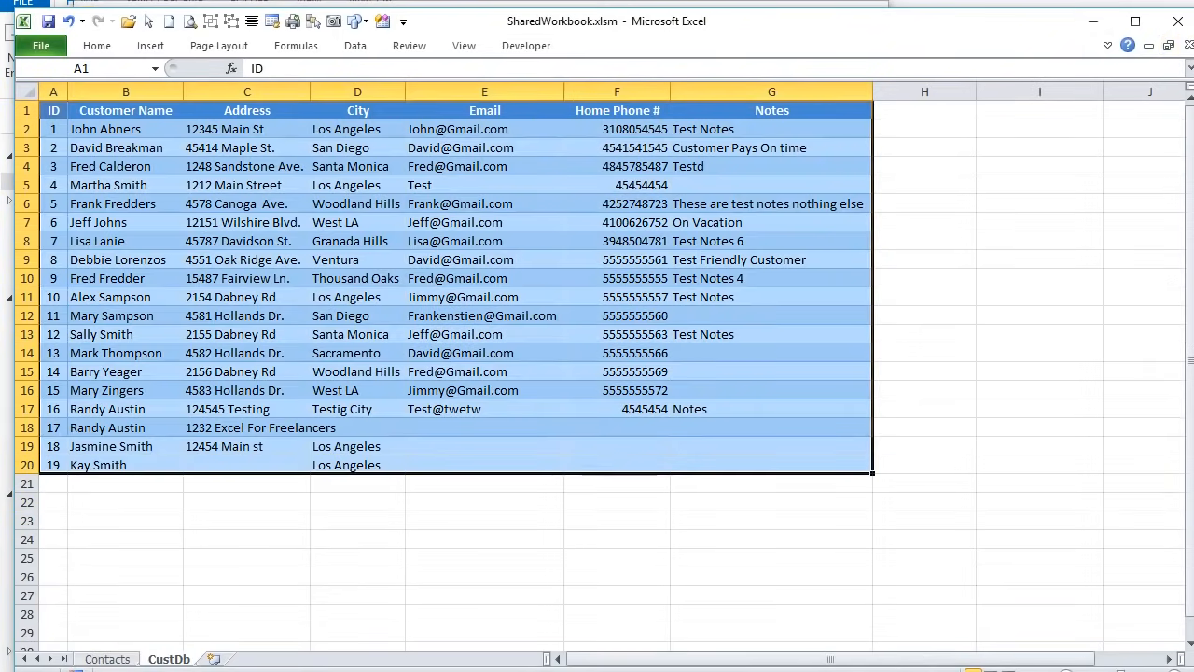
- Confirm in File Explorer that CustData.xlsx has a newer Date modified, then go back to the Contacts sheet
left_click(119, 577)
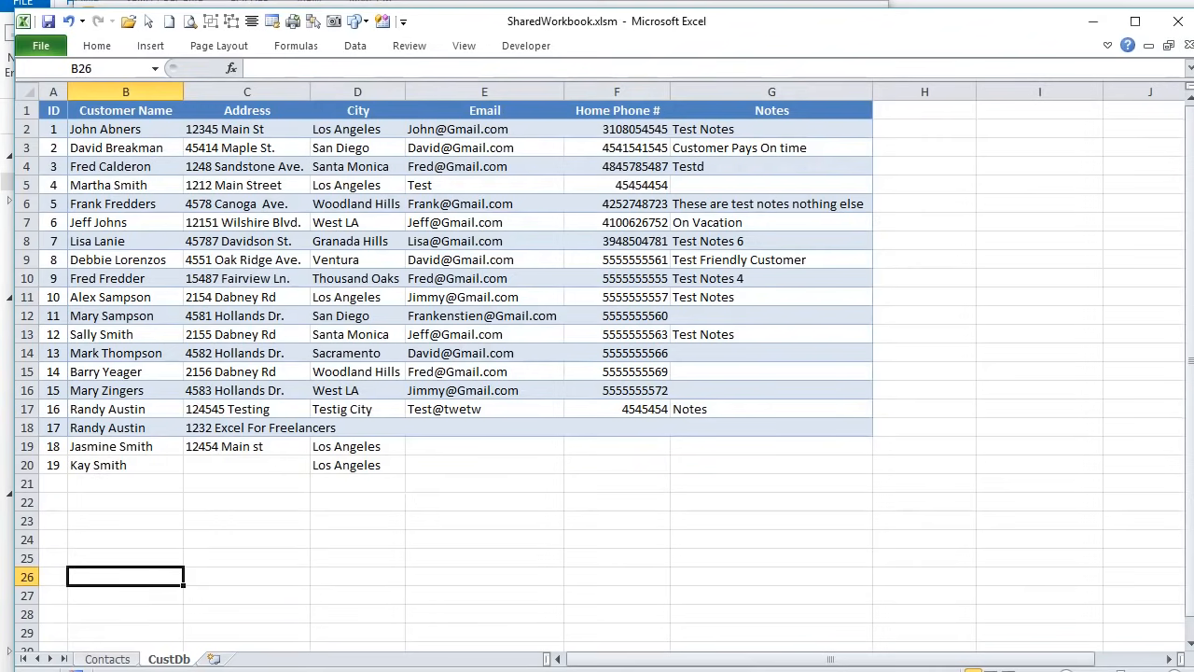
key("alt+Tab")
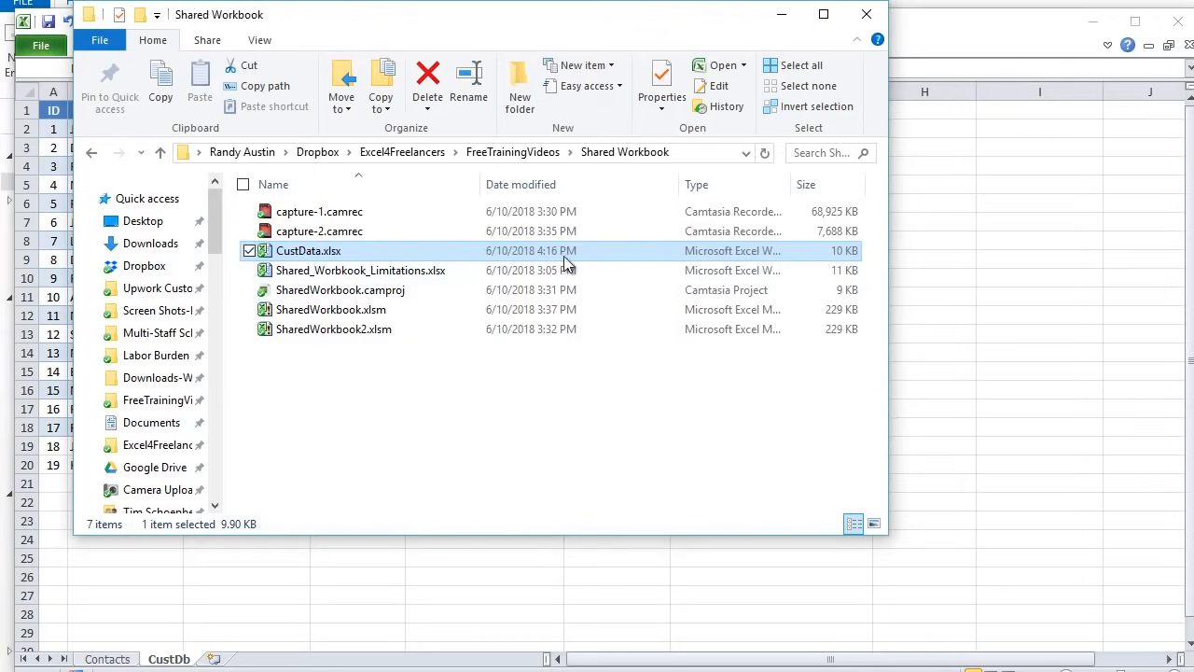
left_click(119, 659)
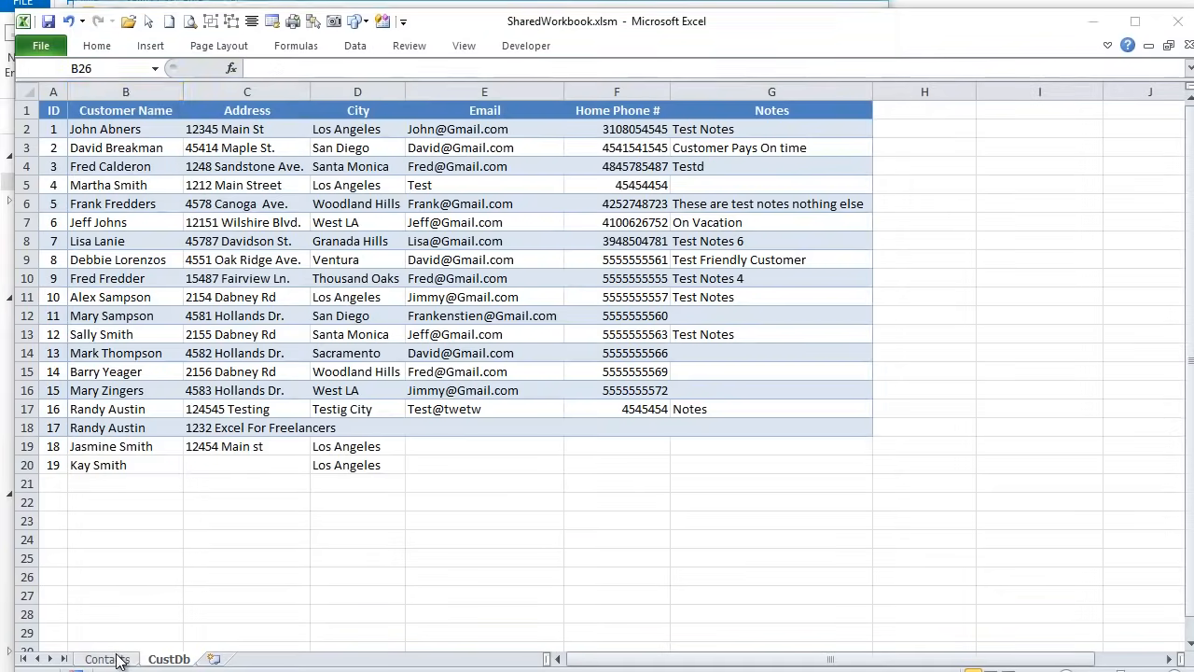
left_click(118, 659)
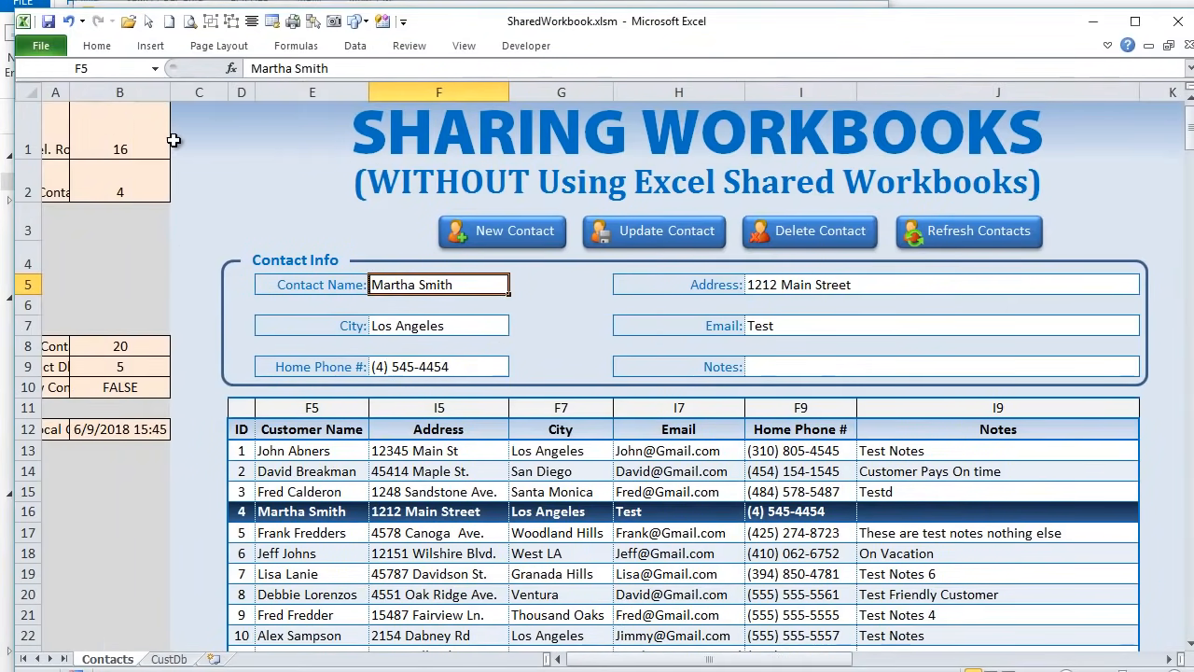
- Widen column B to show B12's full 6/9/2018 15:45 date, then highlight objFile.DateLastModified in SyncFromDatabase
left_click_drag(170, 92, 227, 99)
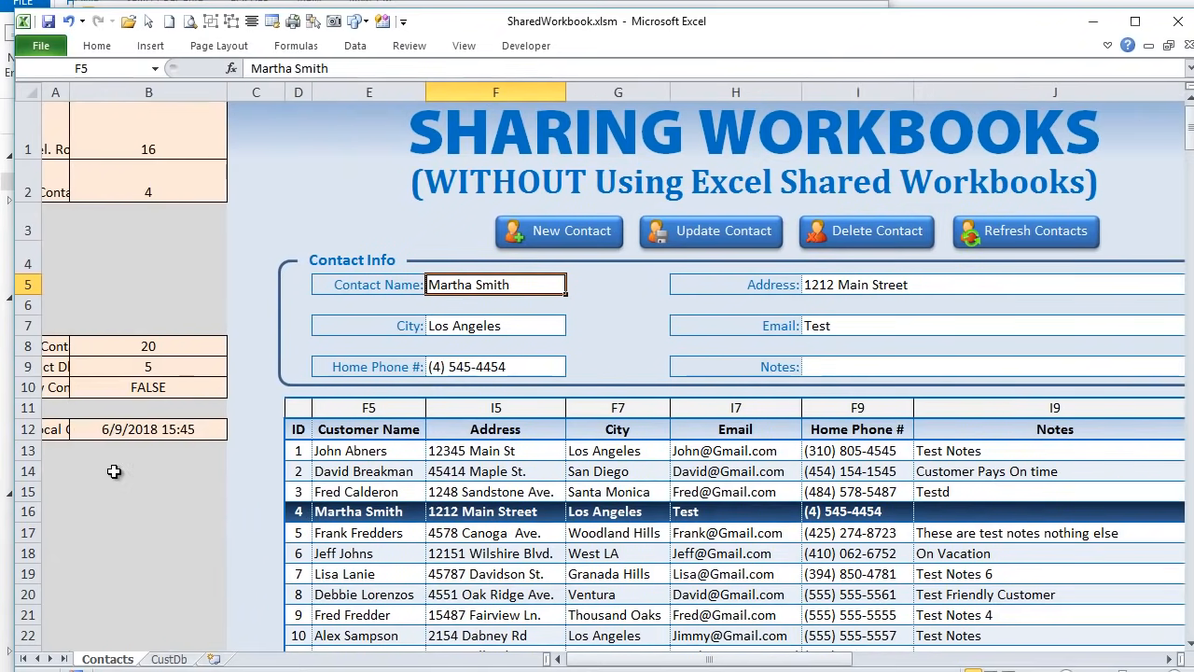
left_click(110, 427)
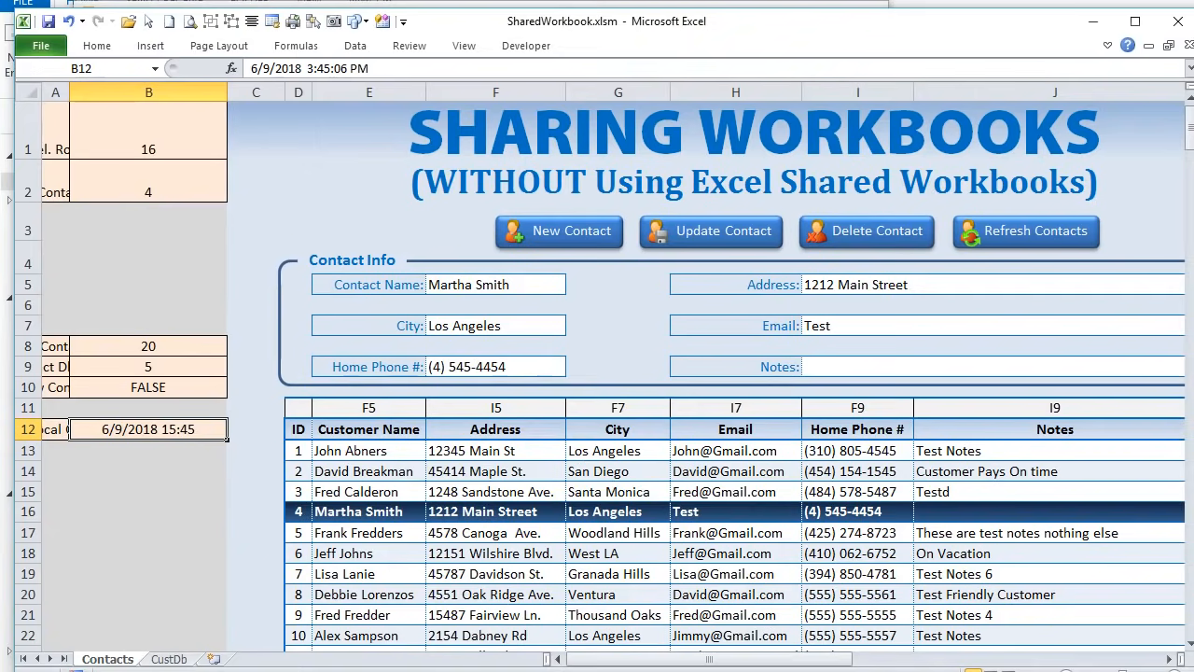
key("alt+F11")
left_click(261, 417)
left_click_drag(259, 416, 428, 417)
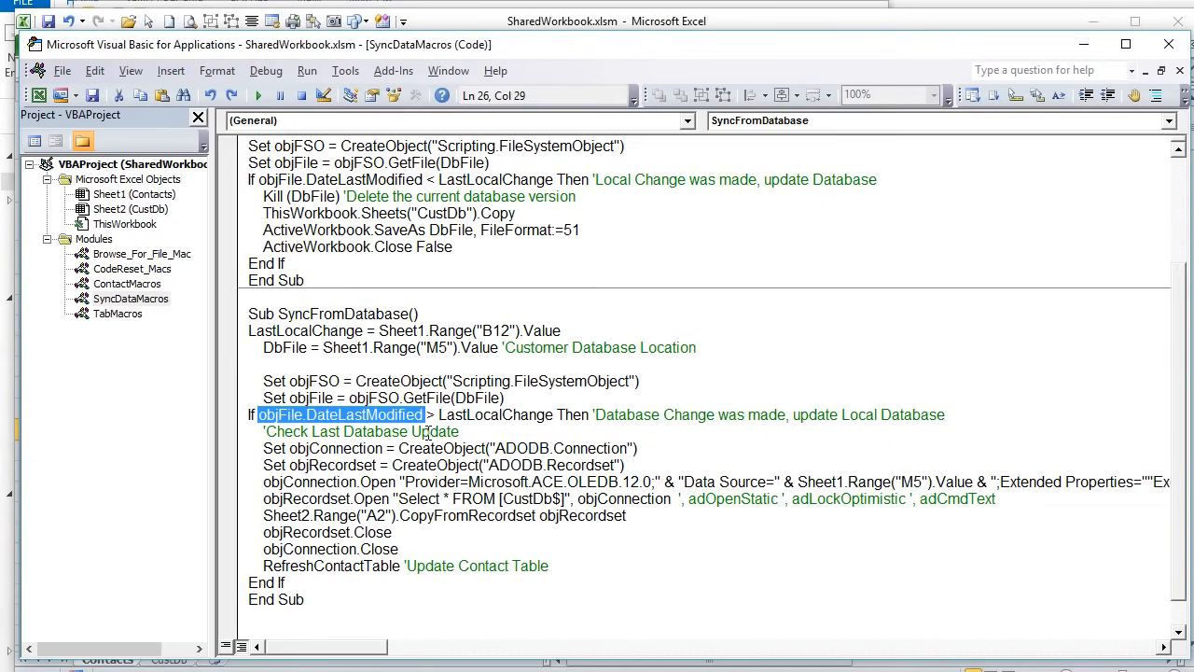
- Run SyncFromDatabase beside the CustDb sheet and confirm the ID 20 customer appears in row 21
left_click(376, 431)
left_click_drag(415, 47, 1005, 56)
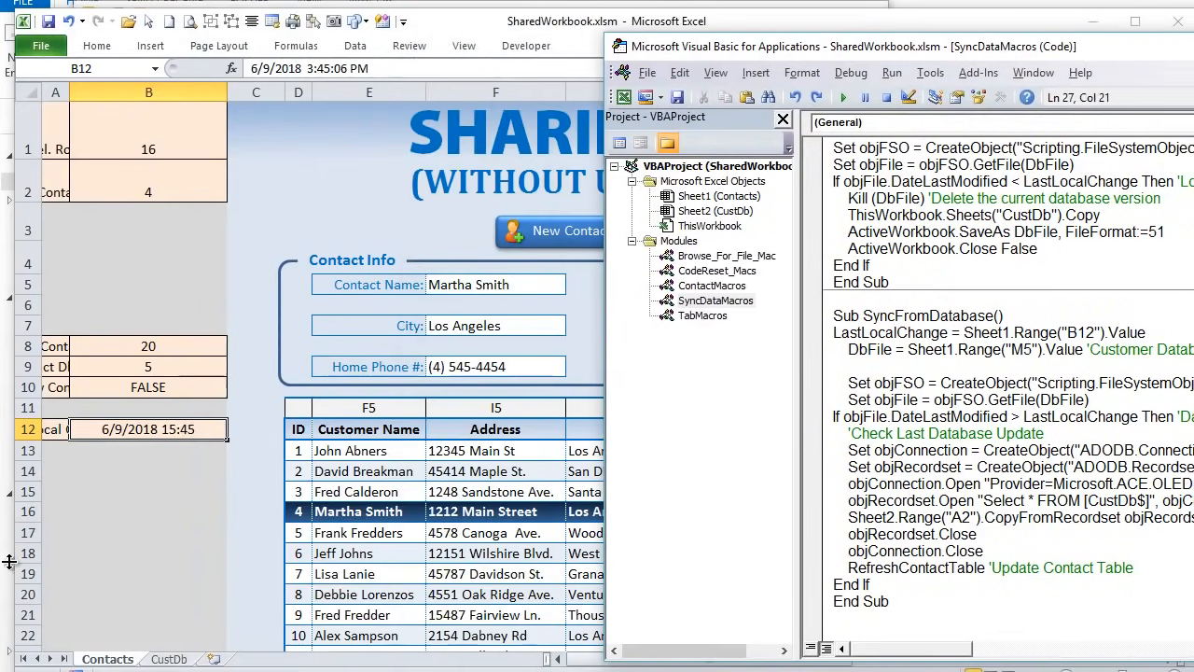
left_click(169, 659)
left_click_drag(1193, 37, 1100, 45)
left_click(790, 415)
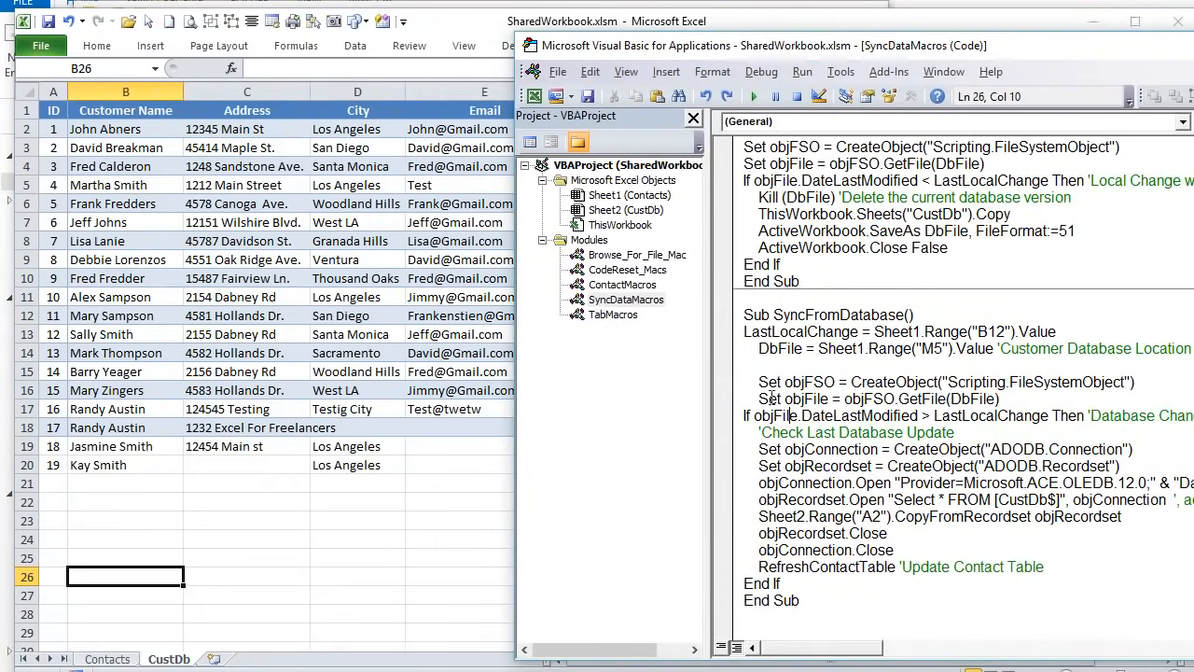
left_click(753, 96)
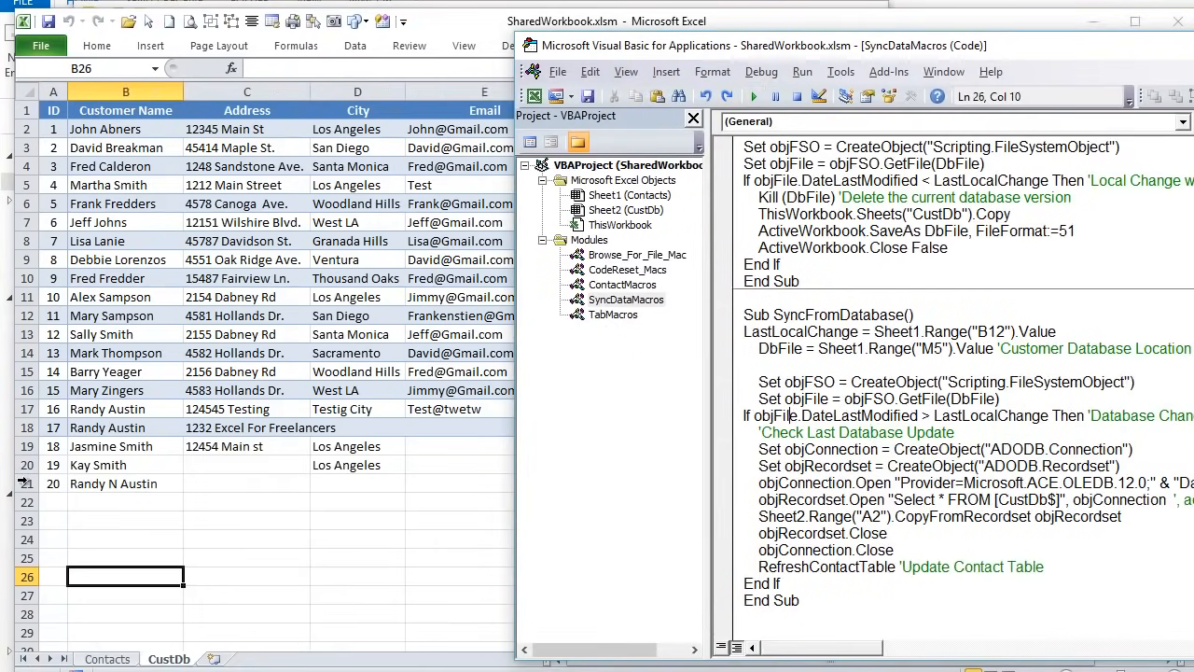
left_click(54, 481)
left_click_drag(54, 481, 125, 482)
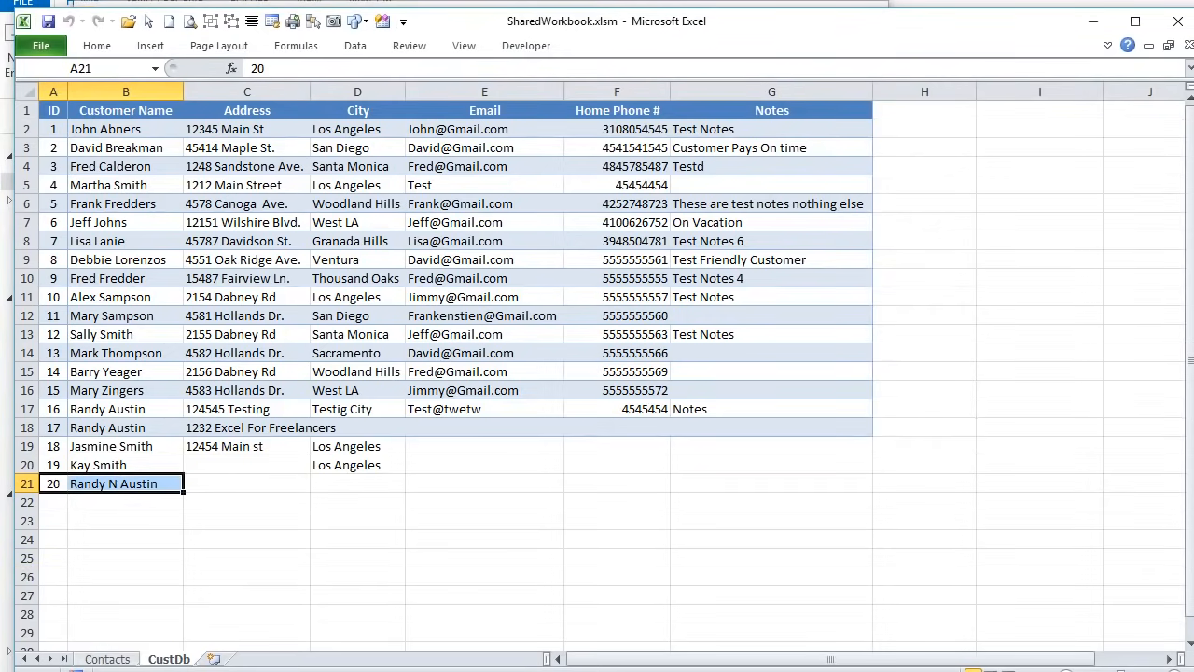
key("alt+F11")
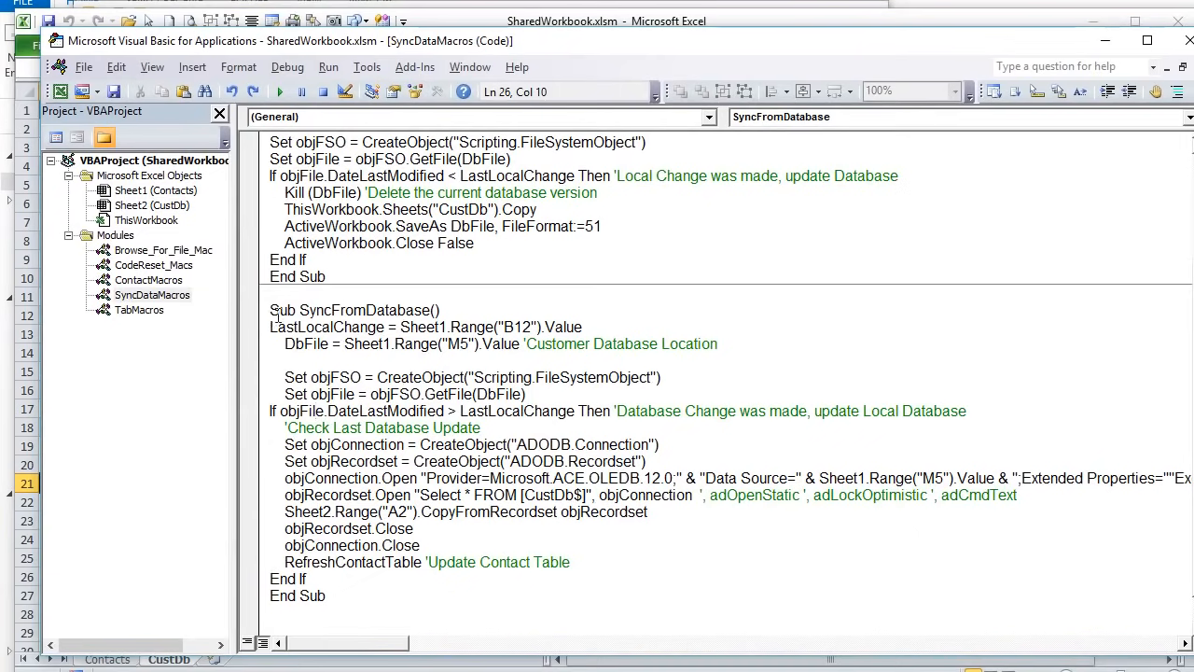
- Delete the blank line below the DbFile database location line in SyncFromDatabase
left_click_drag(617, 321, 265, 327)
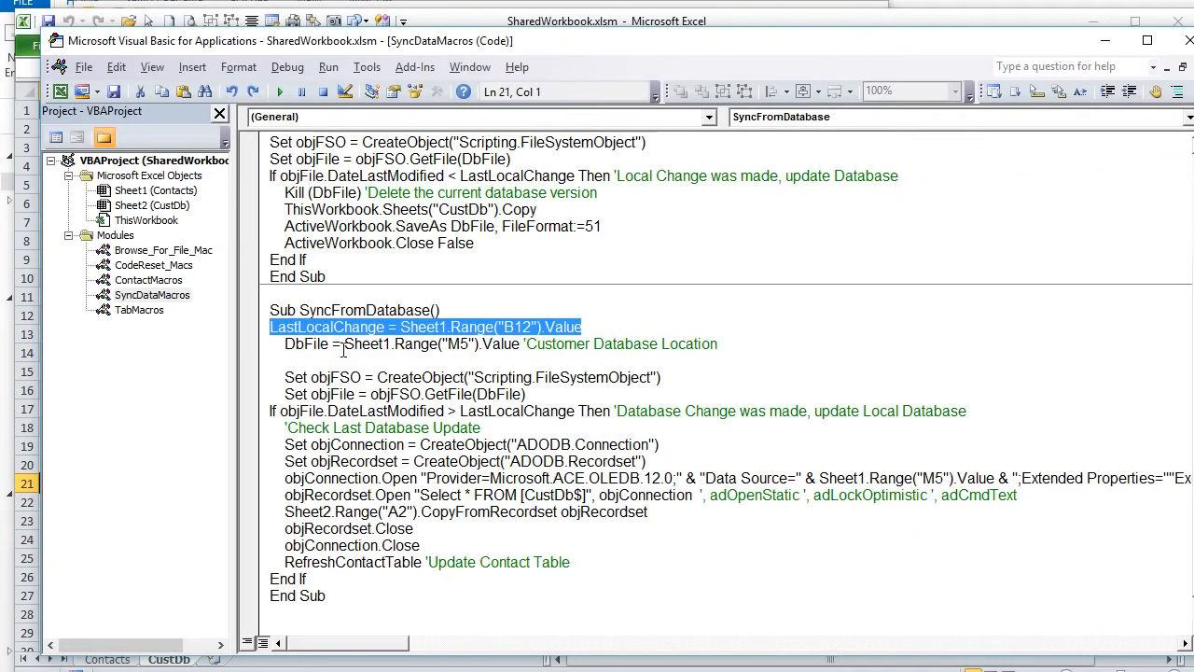
left_click_drag(280, 344, 523, 342)
left_click_drag(660, 377, 263, 381)
left_click(543, 394)
left_click(361, 364)
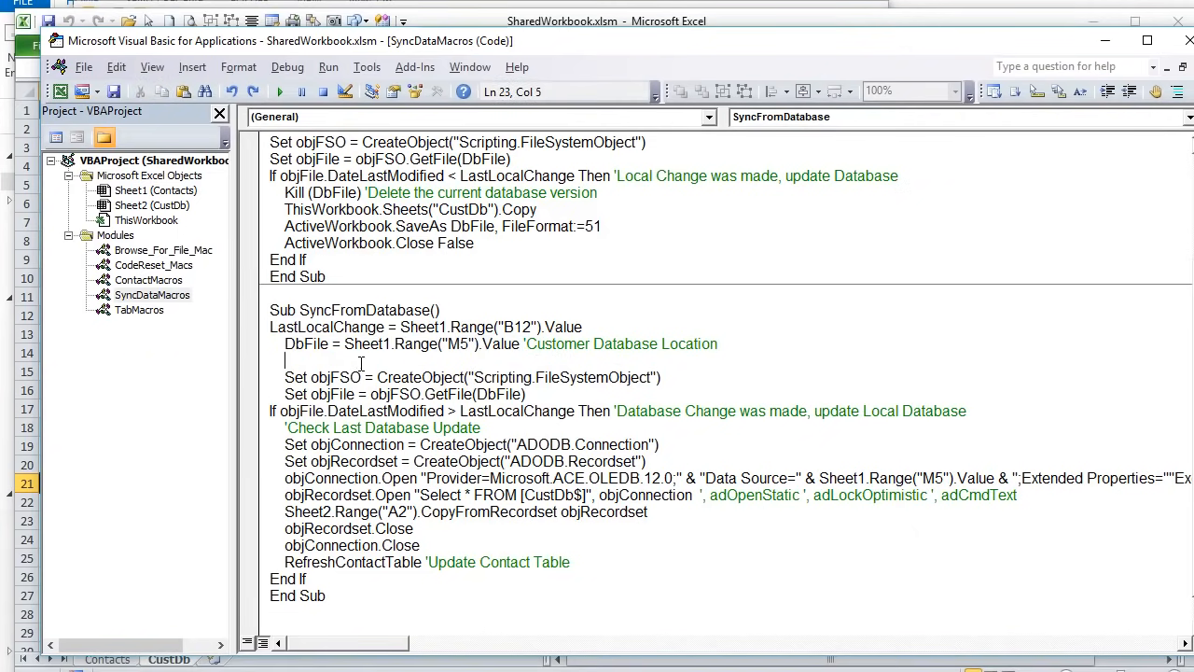
key("BackSpace")
key("BackSpace")
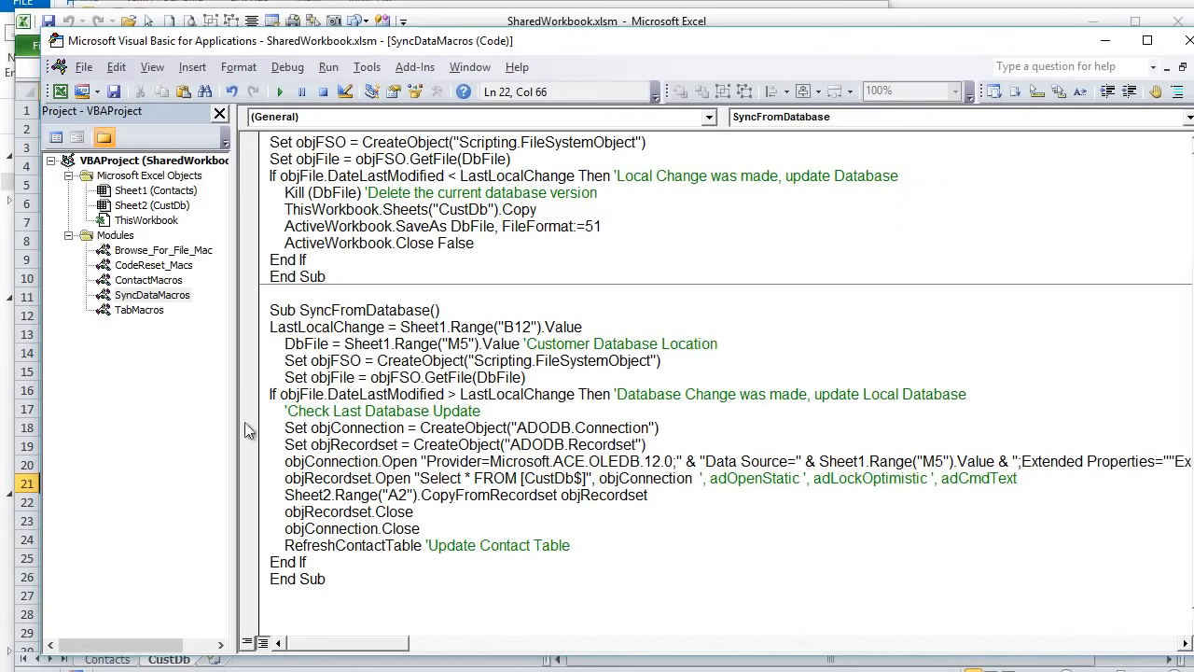
- Review the If date comparison and ADODB.Connection lines, then bring the CustDb sheet forward
left_click(263, 401)
left_click(316, 394)
left_click_drag(673, 427, 288, 431)
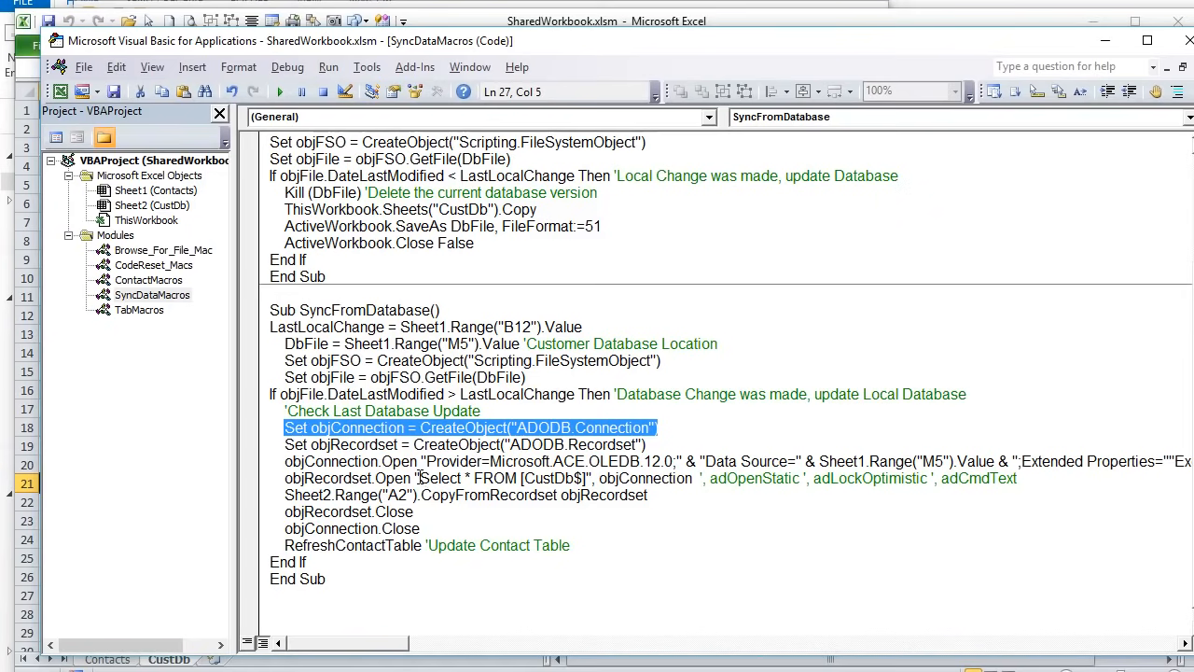
left_click_drag(521, 43, 627, 154)
left_click(458, 28)
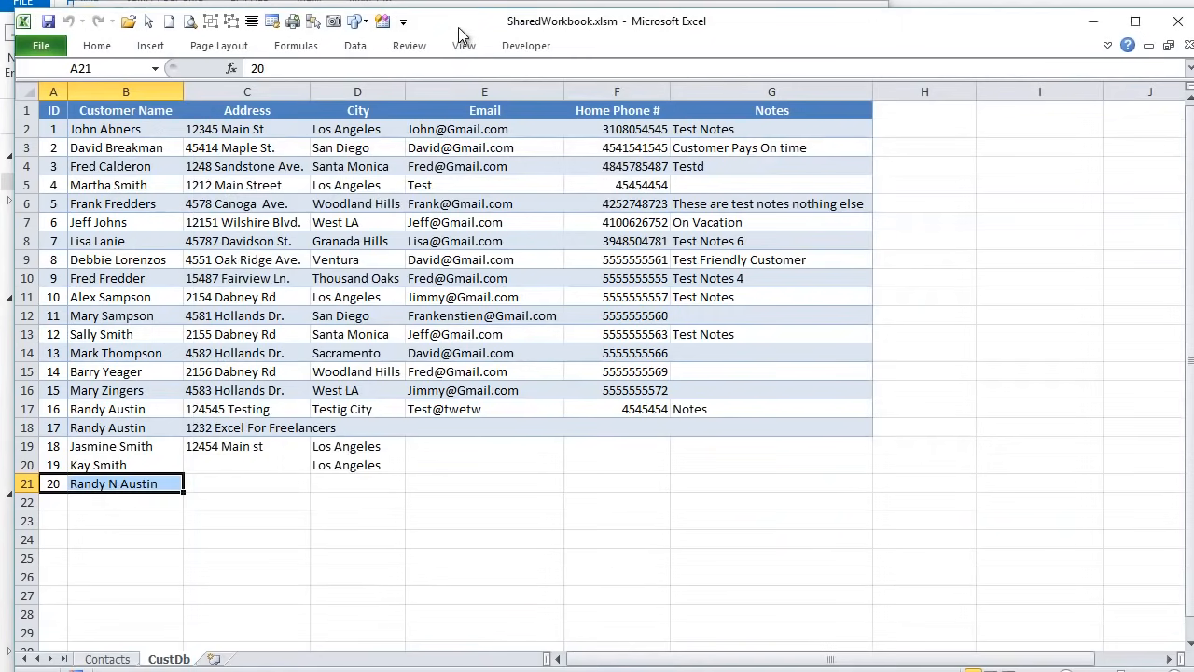
- Check Workbook Connections, which lists only the CustData connection, then go back to the VBA editor
left_click(353, 47)
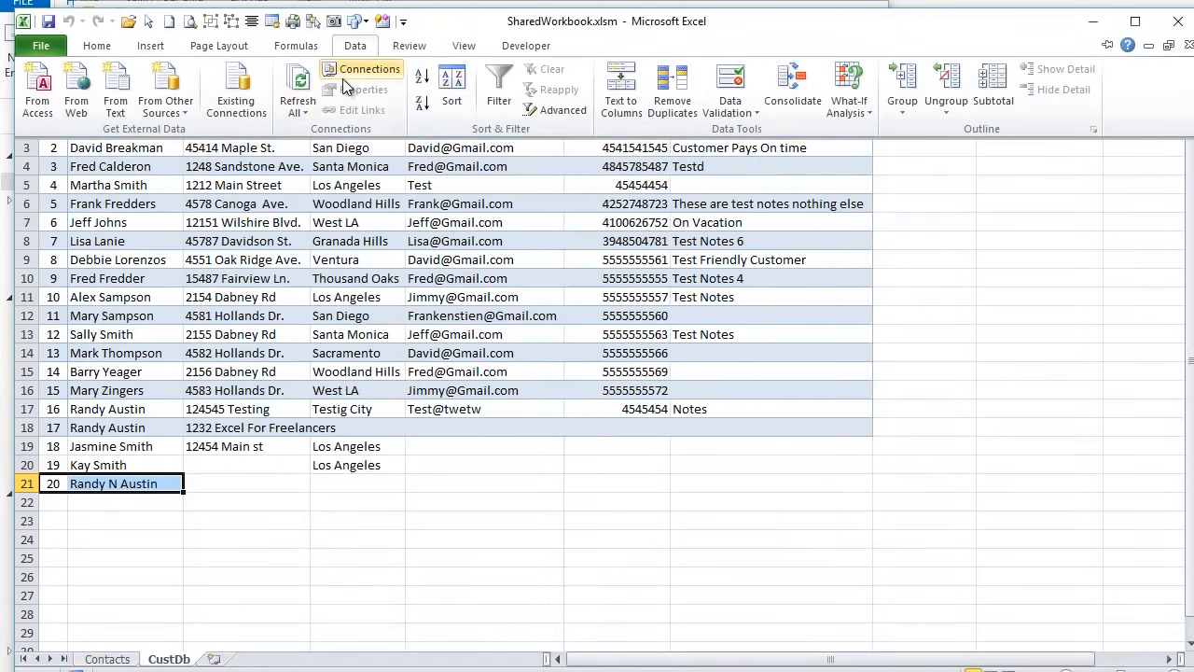
left_click(349, 76)
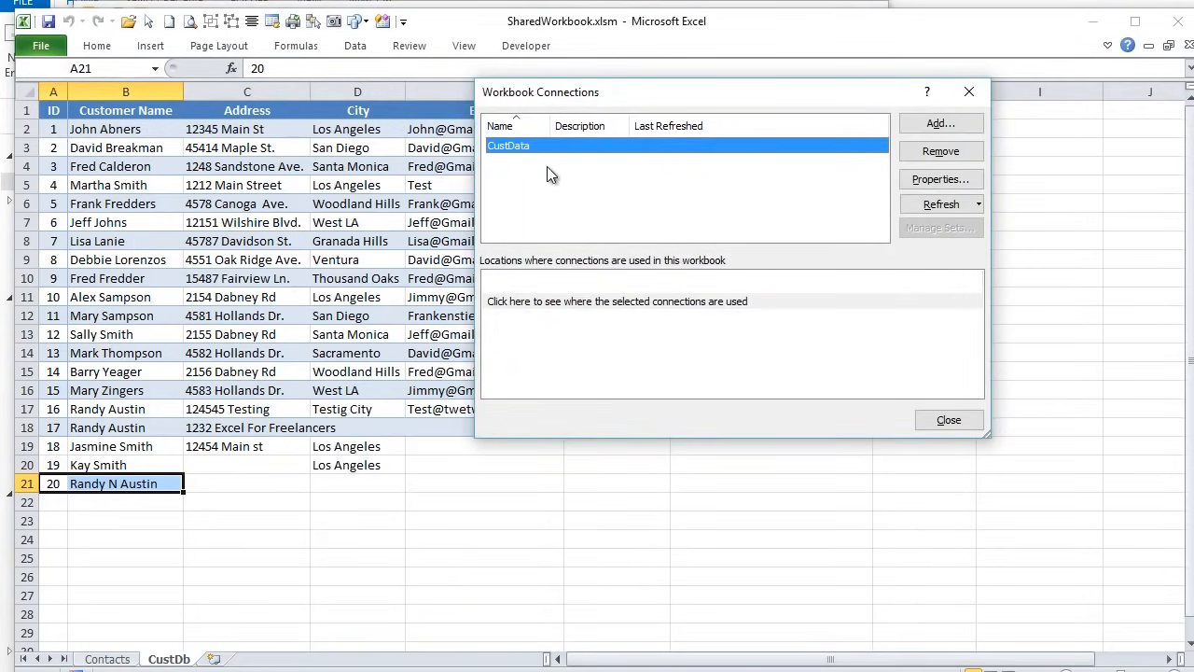
left_click(970, 92)
key("alt+F11")
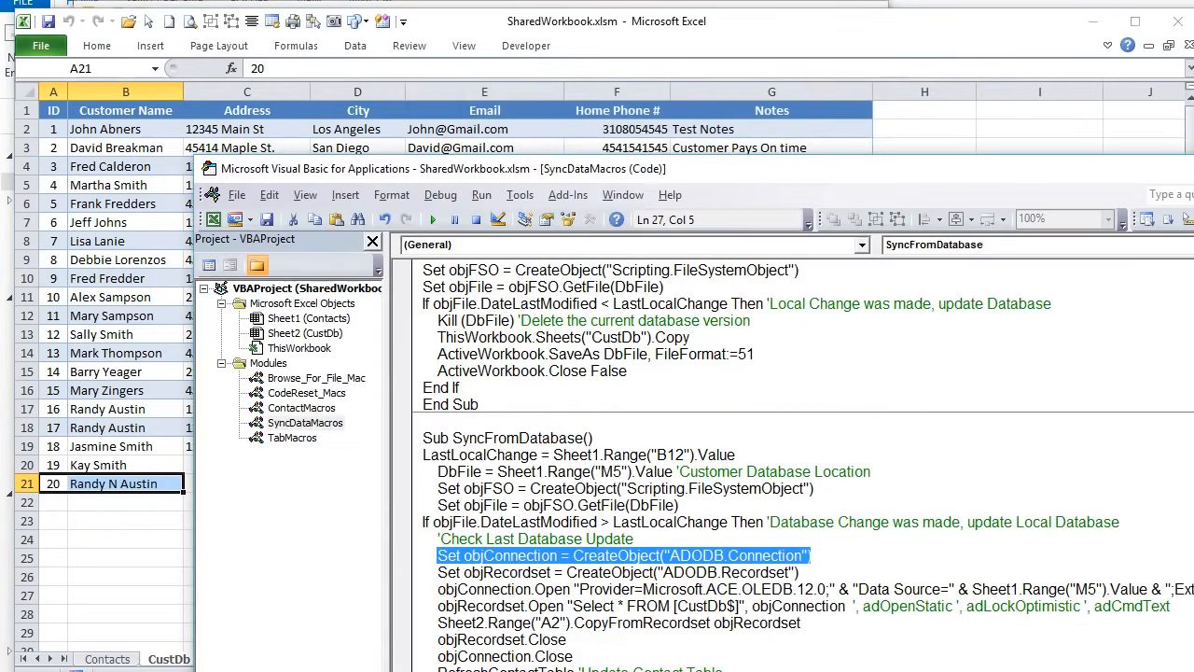
left_click_drag(516, 166, 416, 52)
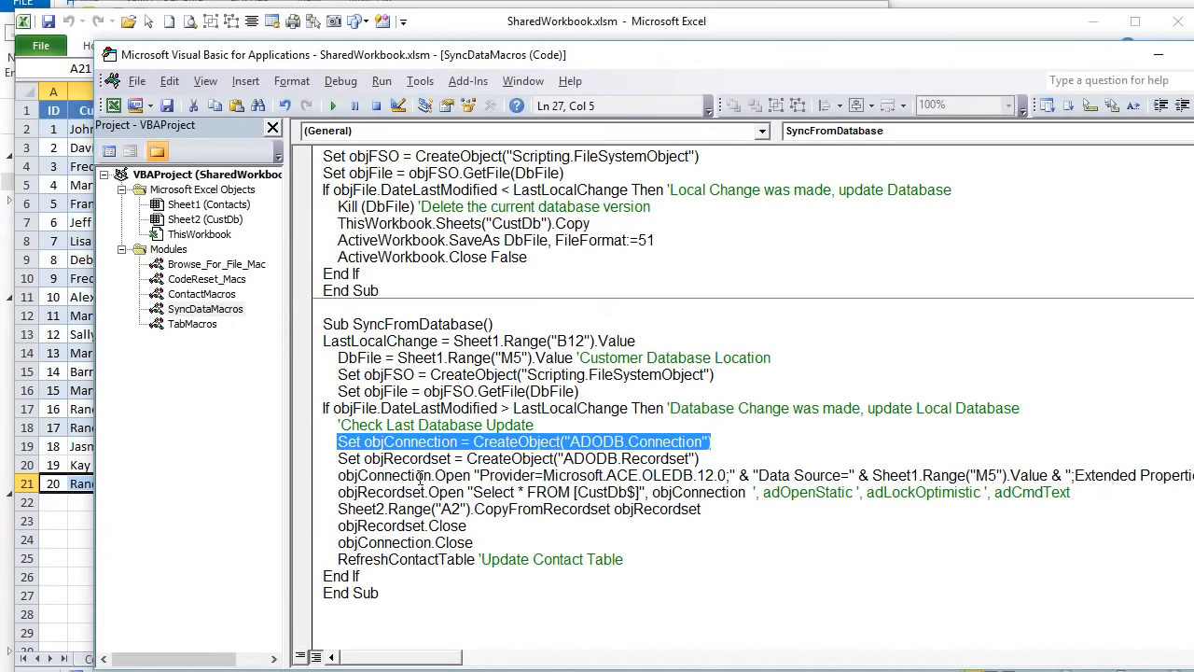
left_click(536, 459)
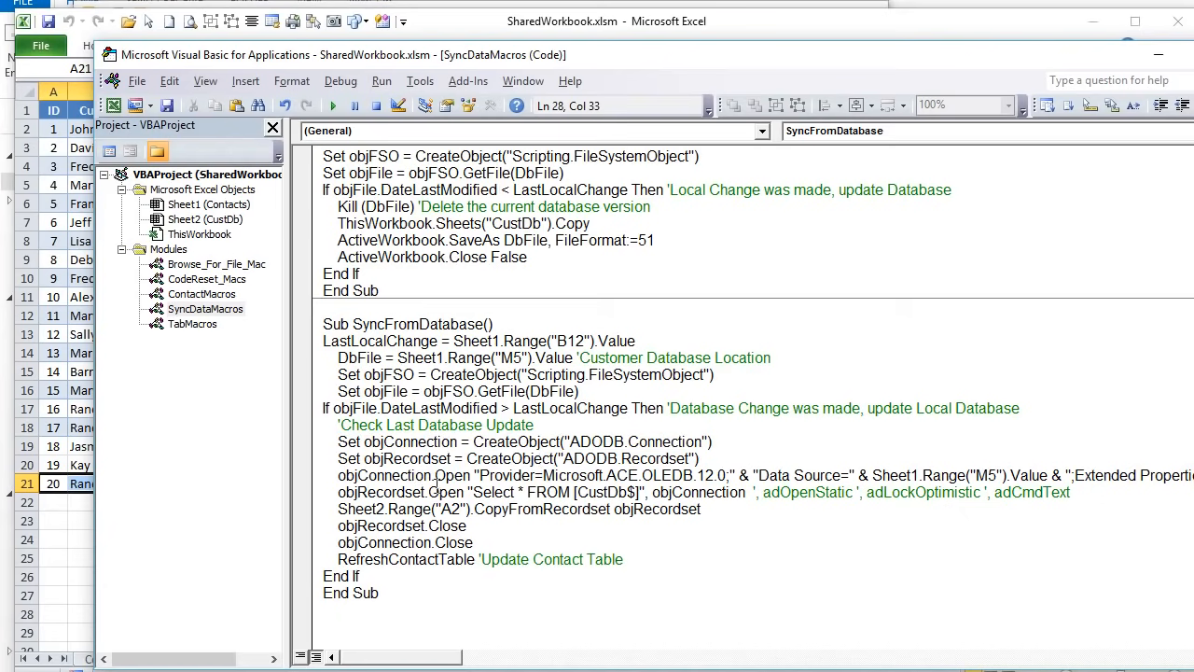
mouse_move(330, 442)
left_mouse_down()
mouse_move(709, 446)
mouse_move(319, 448)
left_mouse_up()
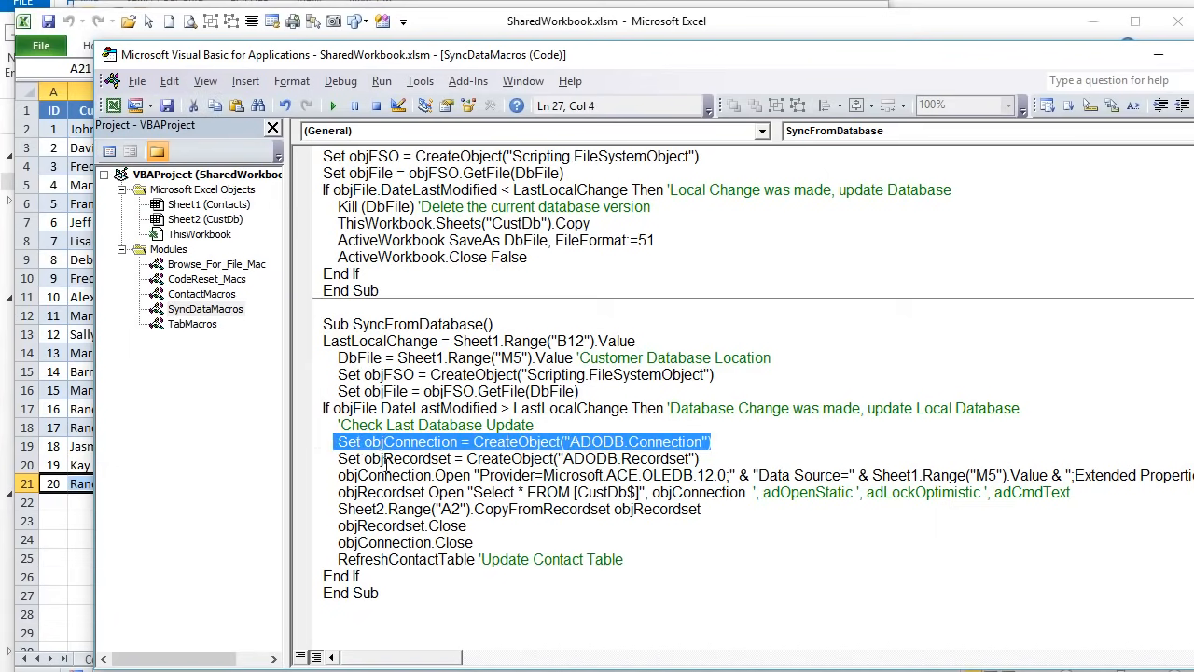
left_click_drag(709, 459, 315, 453)
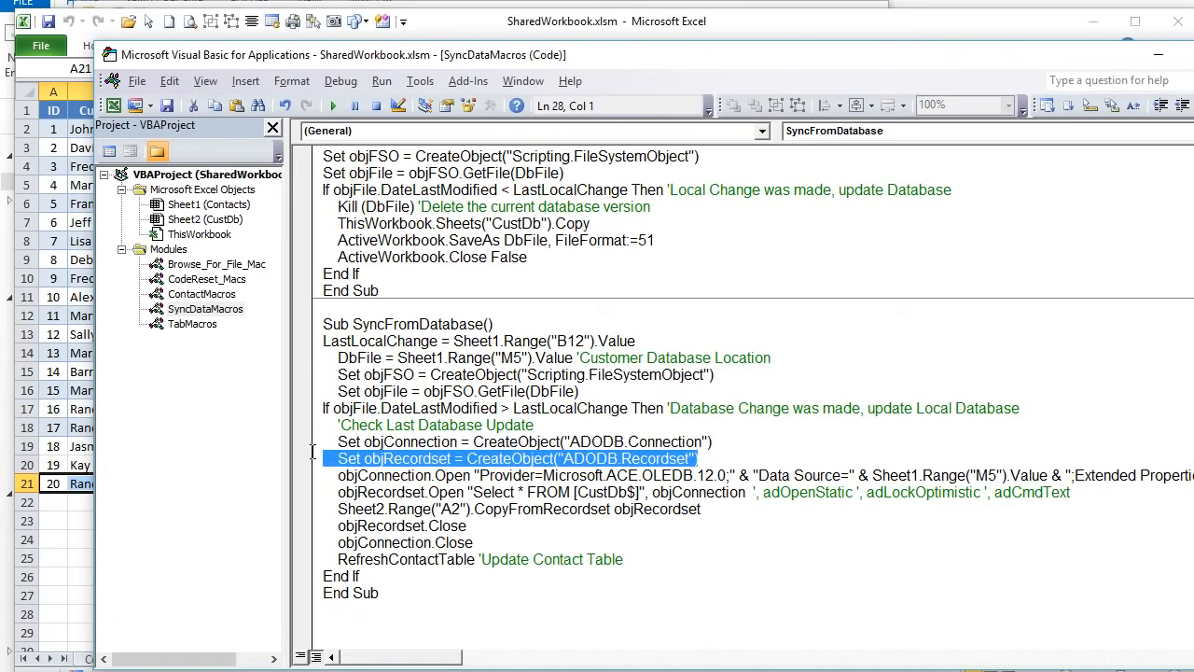
left_click(411, 444)
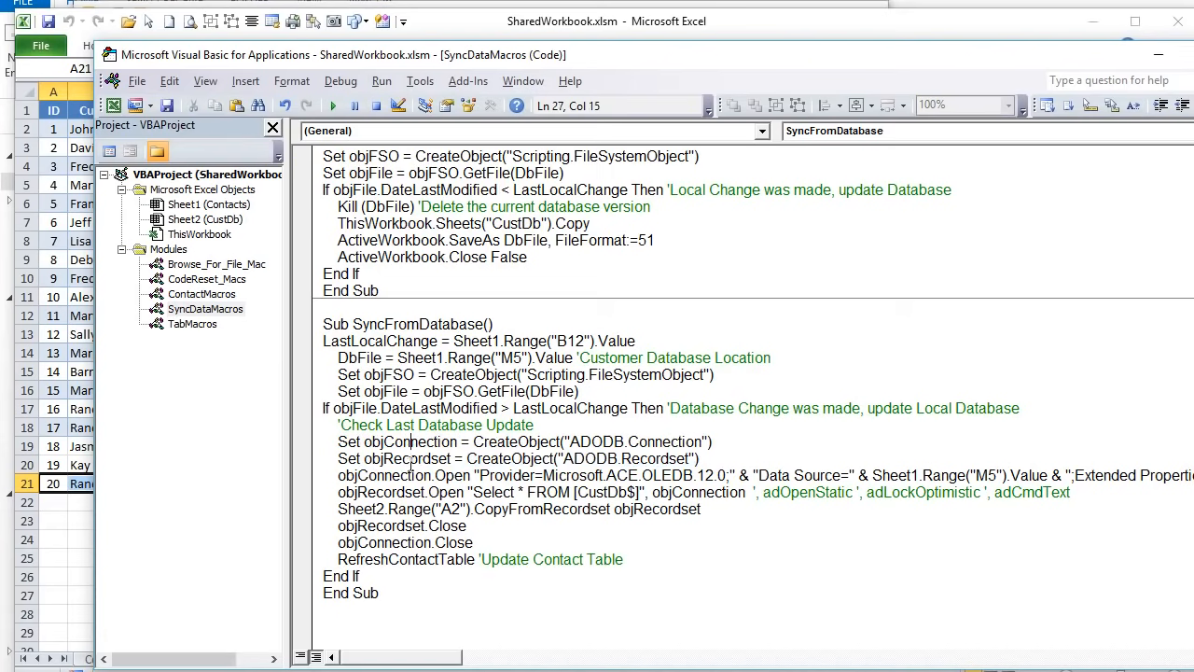
left_click_drag(337, 475, 734, 476)
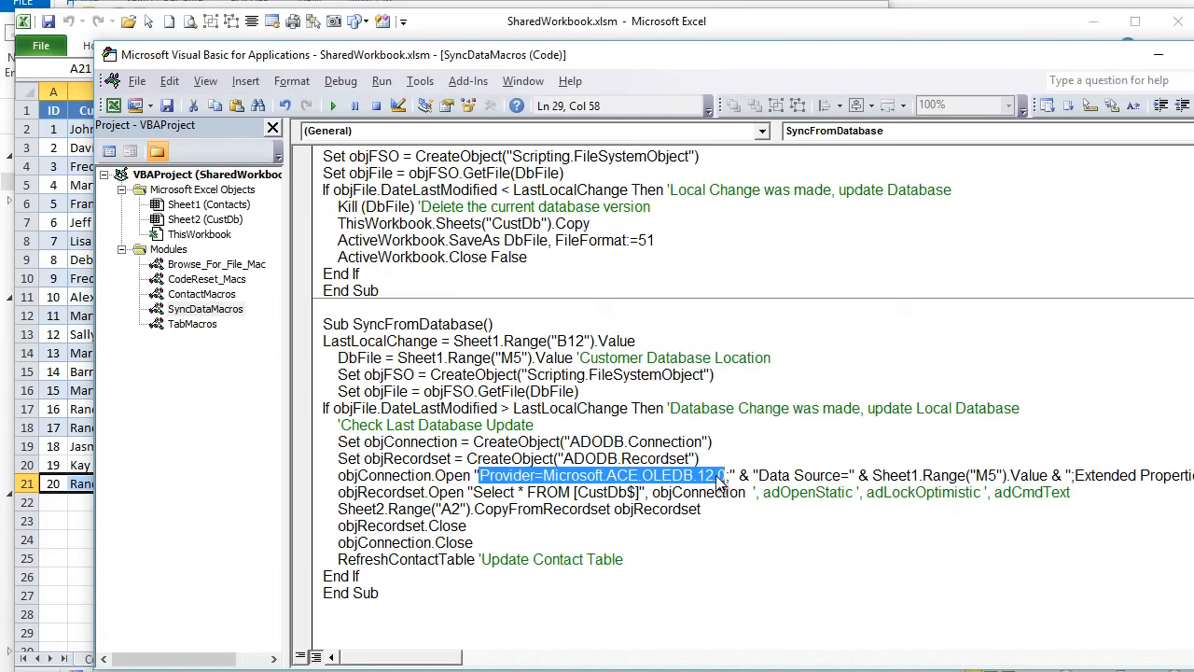
left_click(718, 476)
left_click_drag(819, 65, 731, 52)
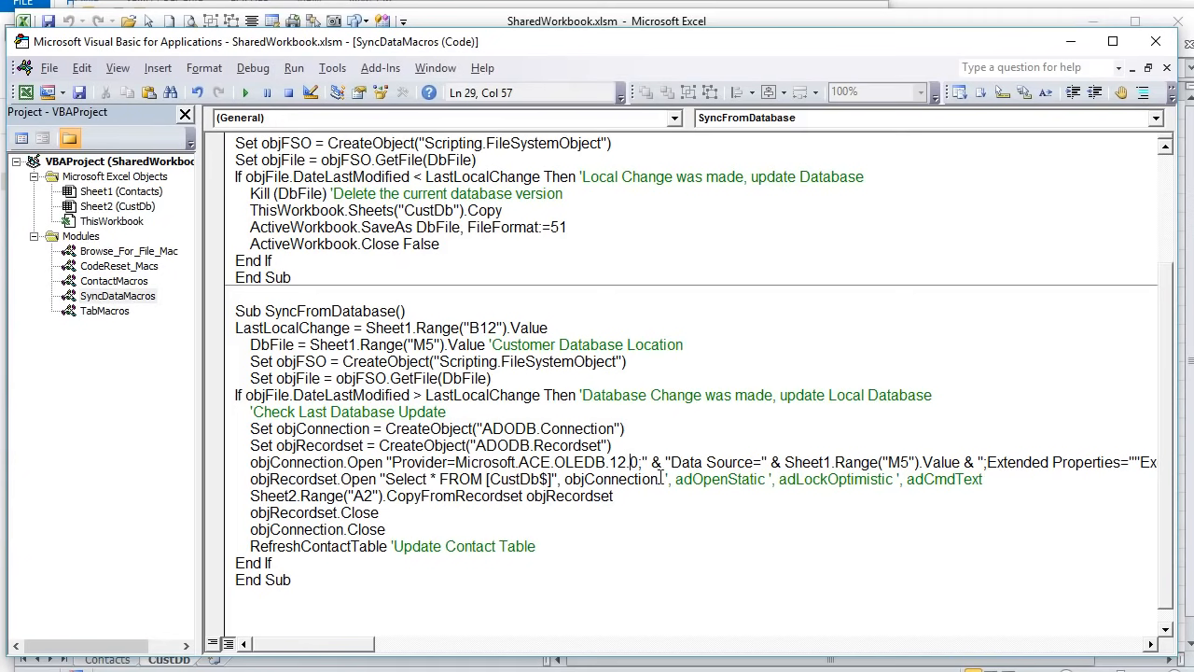
- Widen the code window and review the connection string: provider 12, Sheet1 M5 data source, HDR=Yes
left_click_drag(625, 464, 609, 464)
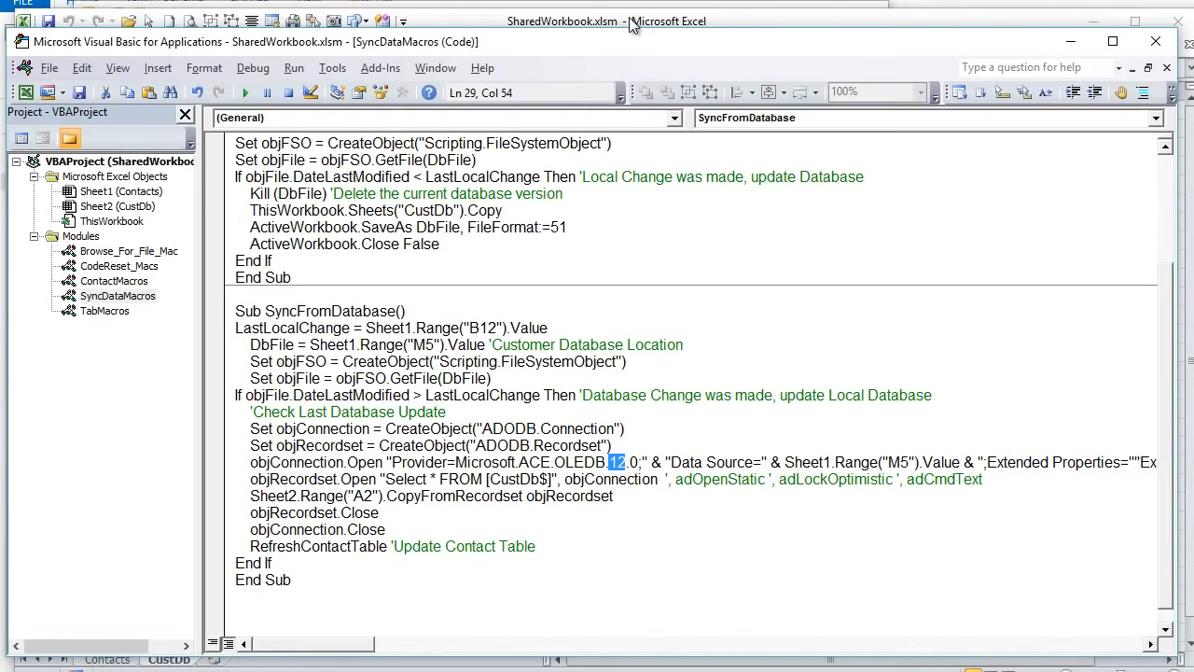
mouse_move(630, 44)
left_mouse_down()
mouse_move(605, 36)
mouse_move(641, 38)
left_mouse_up()
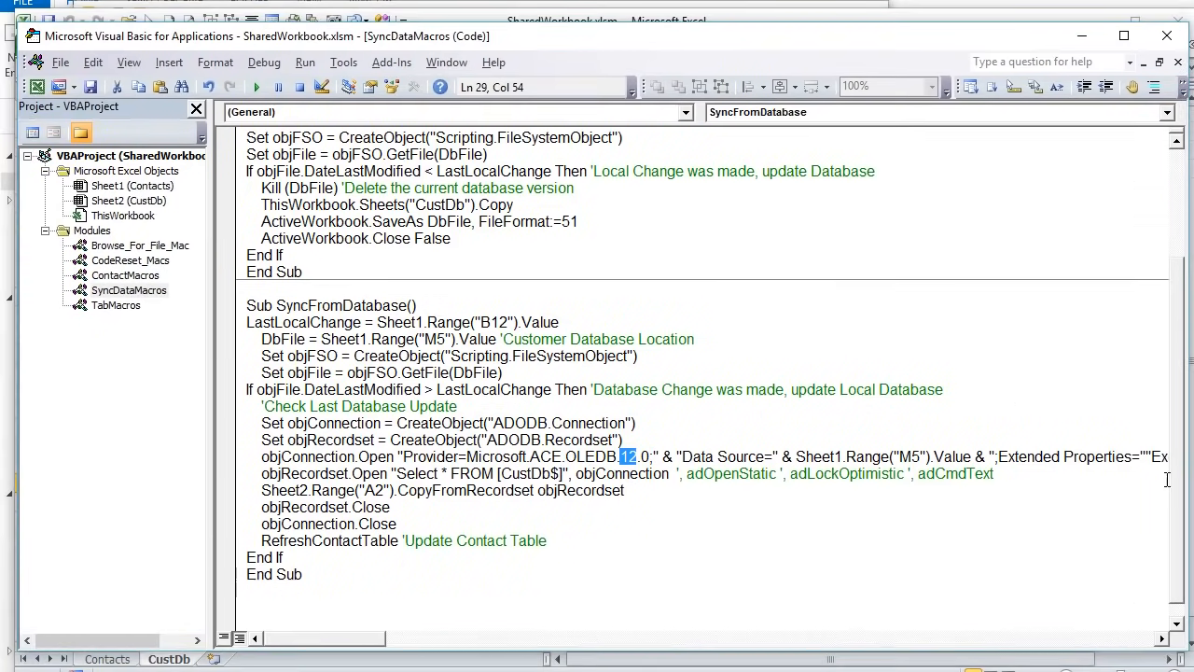
left_click_drag(1183, 435, 1193, 435)
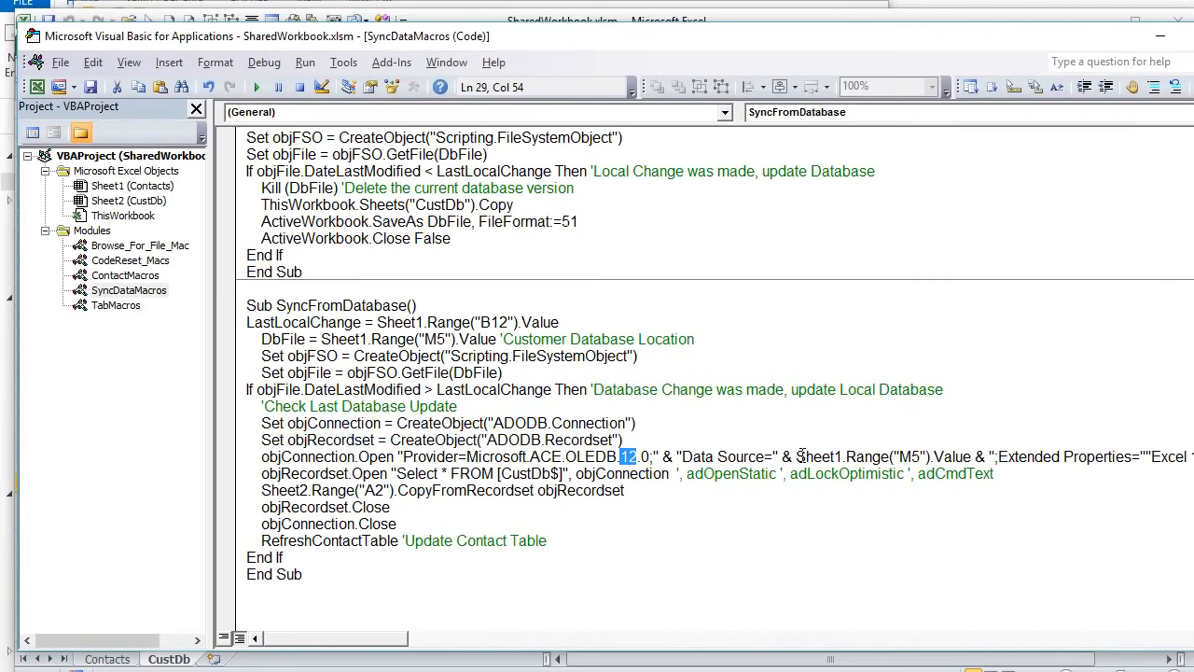
left_click_drag(796, 456, 974, 457)
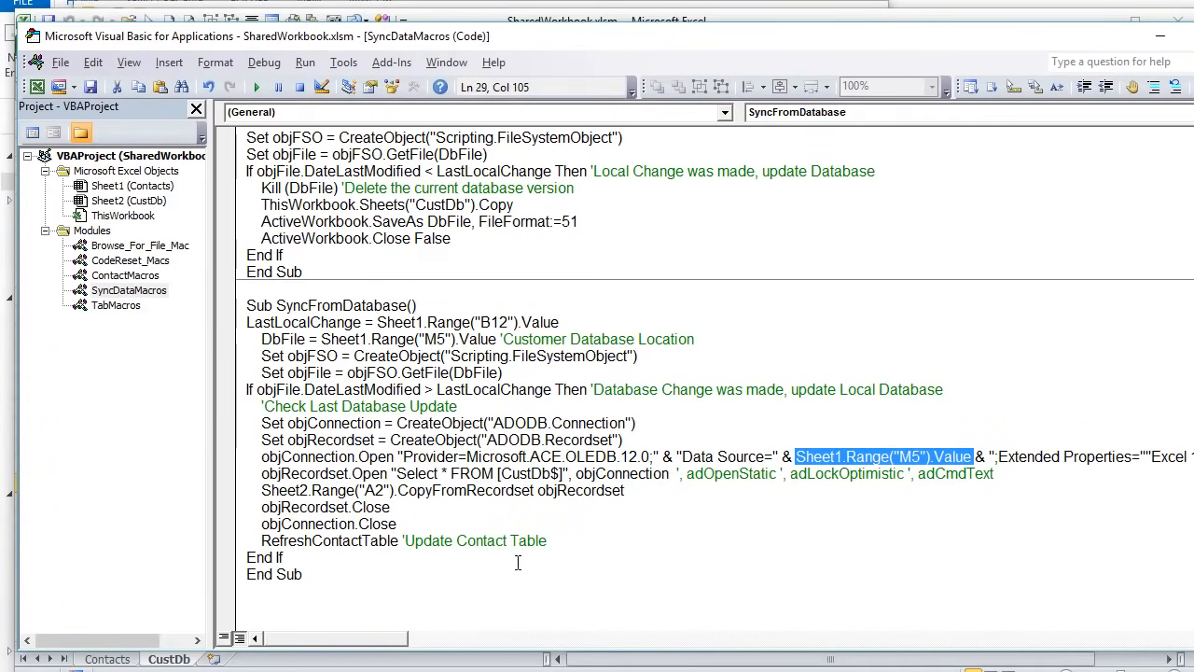
left_click_drag(407, 638, 457, 640)
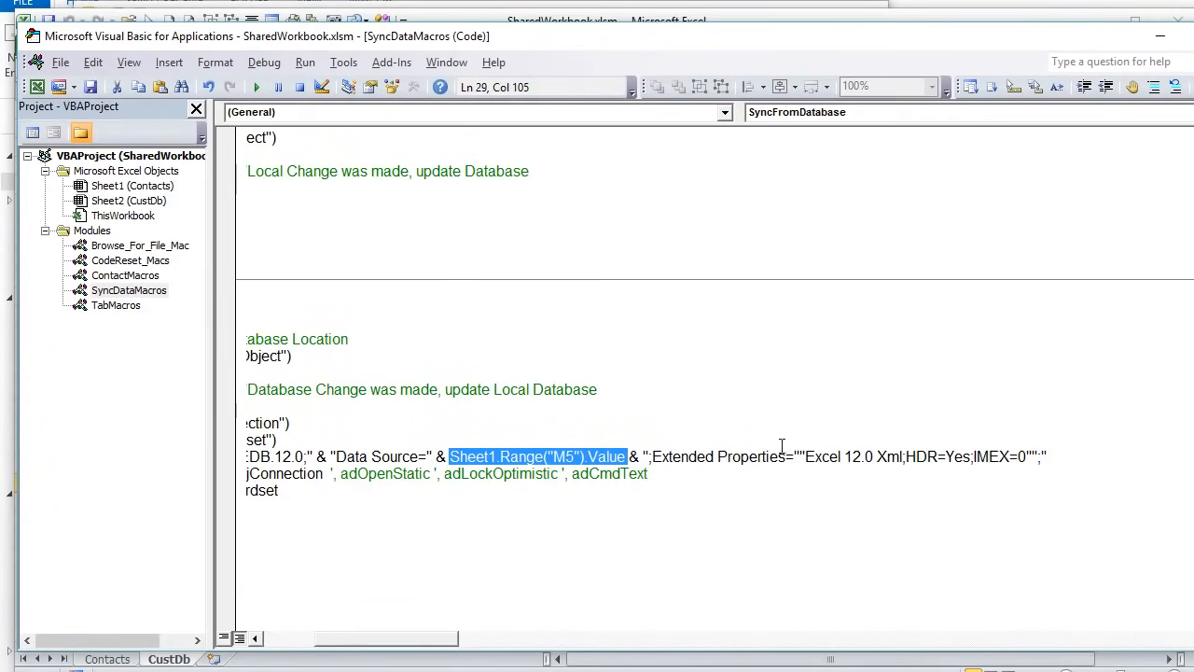
left_click_drag(974, 456, 908, 451)
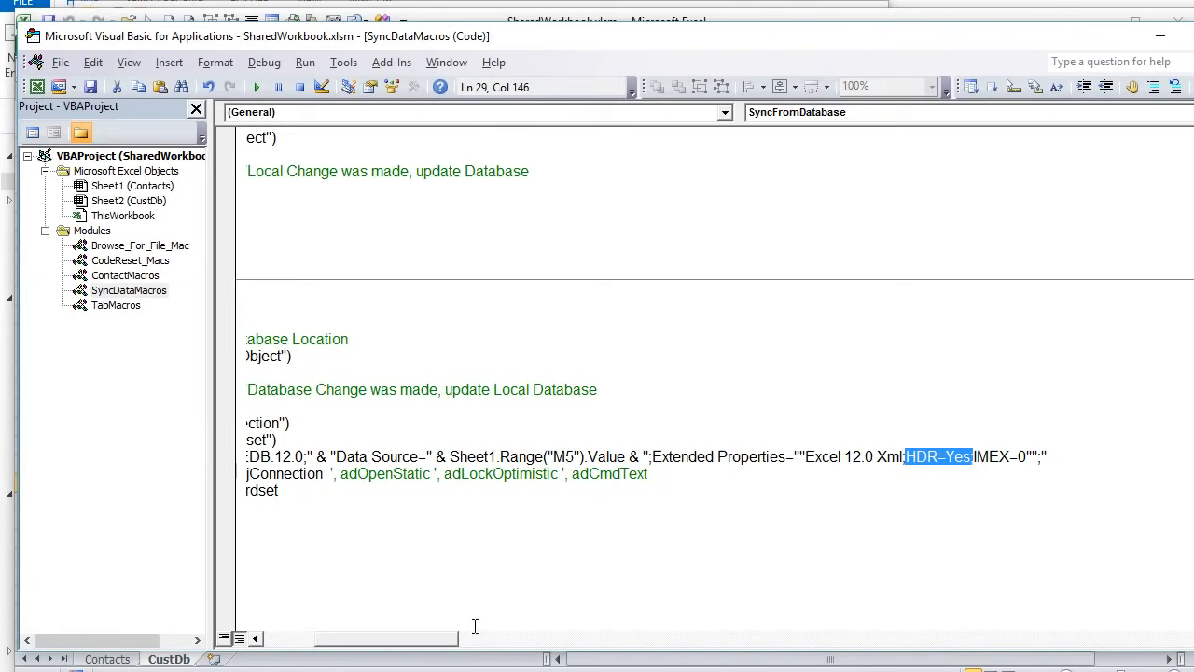
left_click_drag(456, 639, 373, 637)
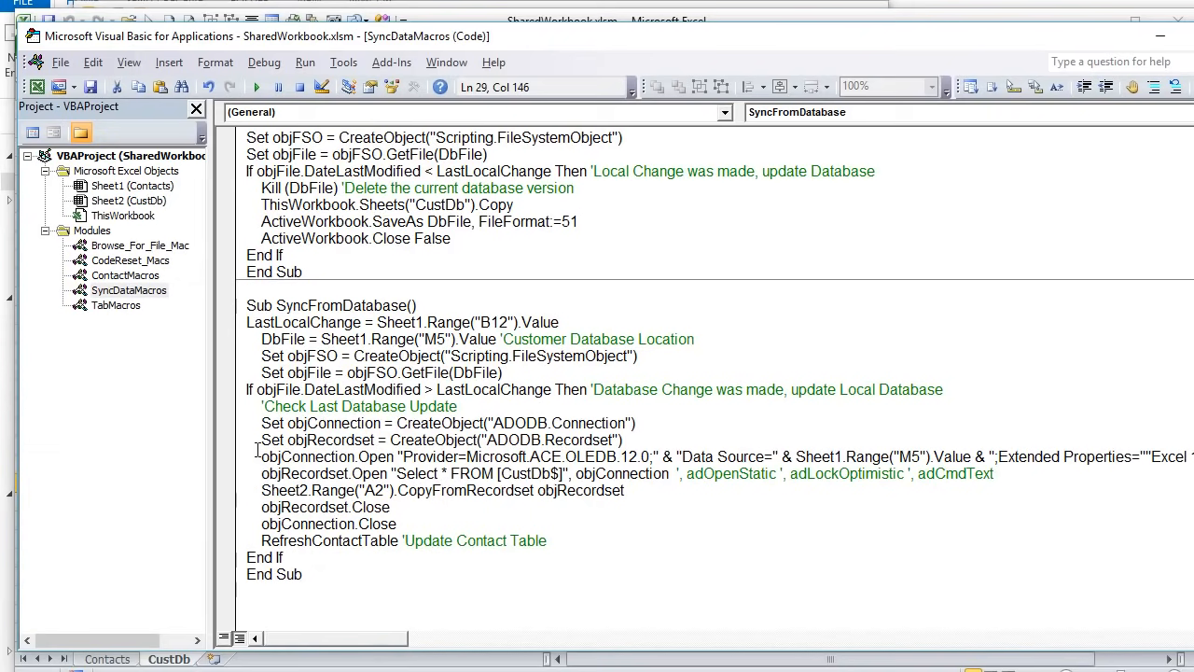
left_click_drag(252, 457, 576, 458)
- Delete the commented-out adOpenStatic, adLockOptimistic, adCmdText options from the [CustDb$] recordset Open line
left_click_drag(256, 473, 396, 473)
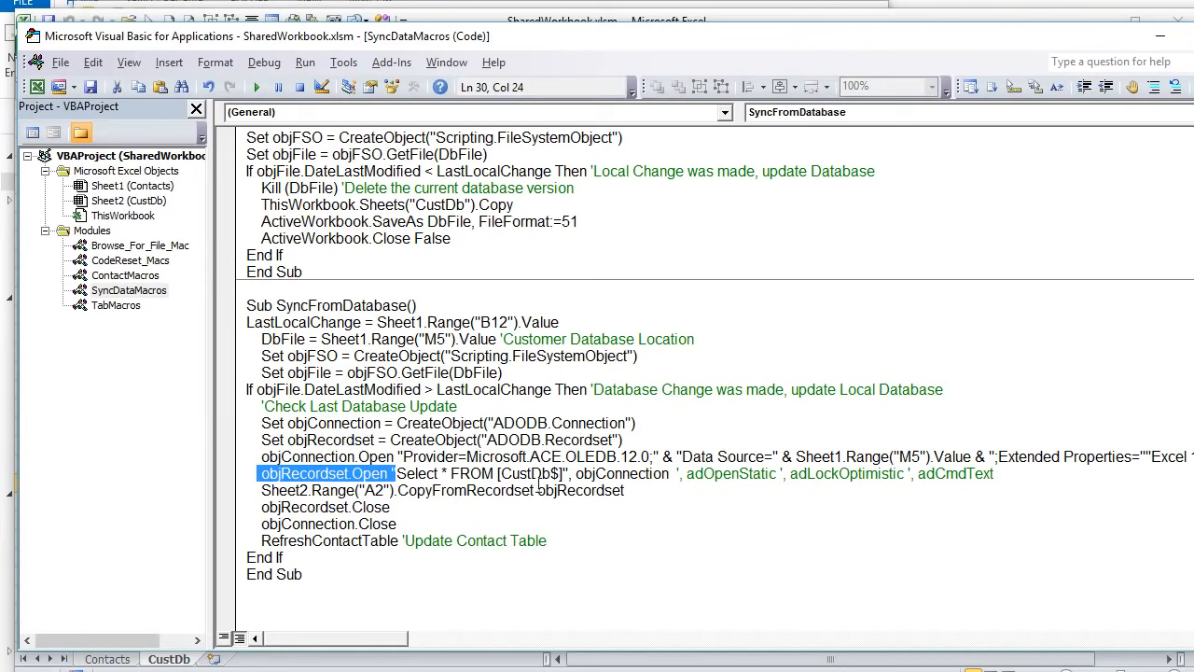
left_click_drag(559, 473, 501, 474)
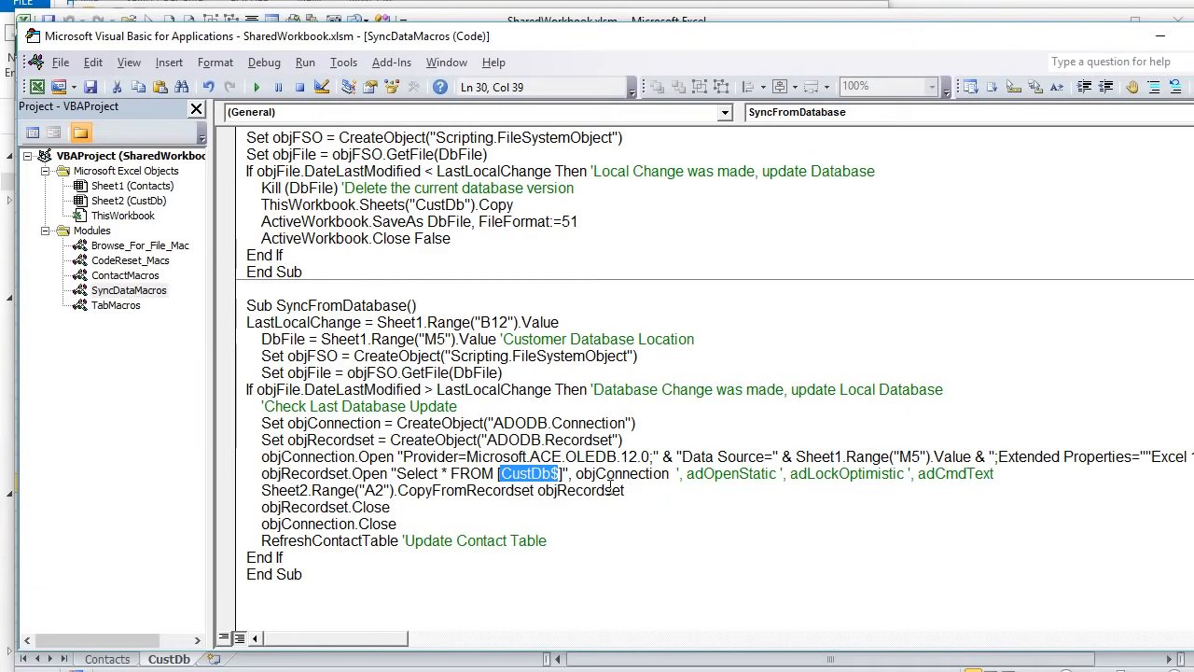
left_click_drag(670, 474, 592, 490)
left_click(1014, 496)
left_click_drag(995, 474, 680, 476)
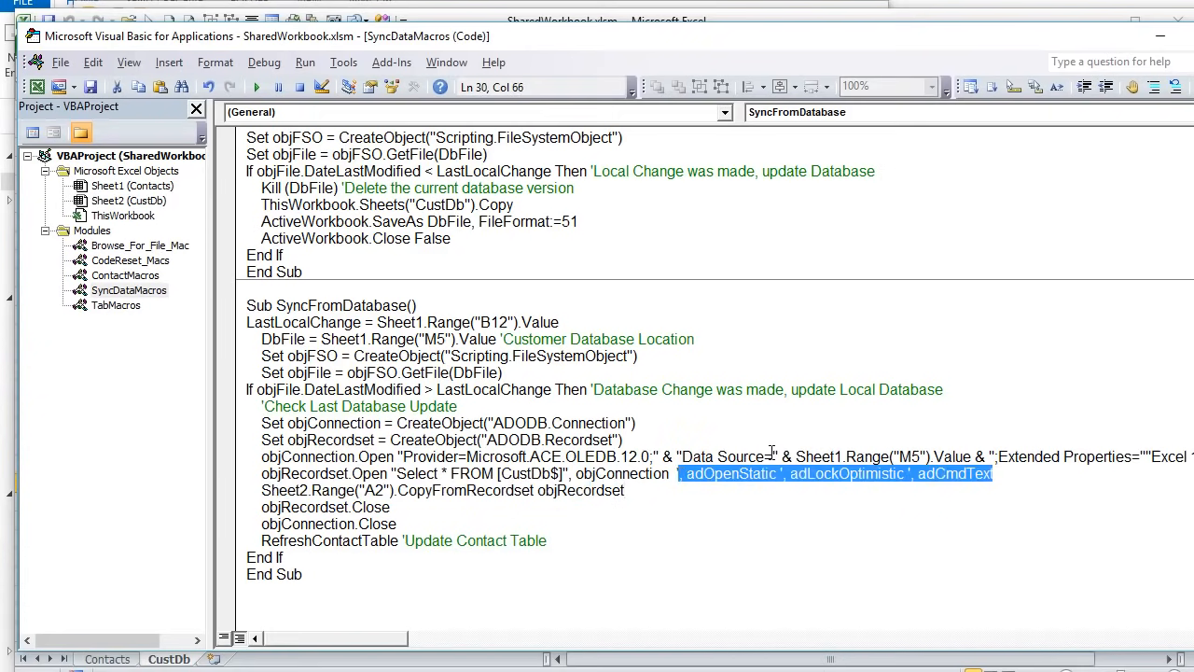
key("Delete")
left_click(599, 520)
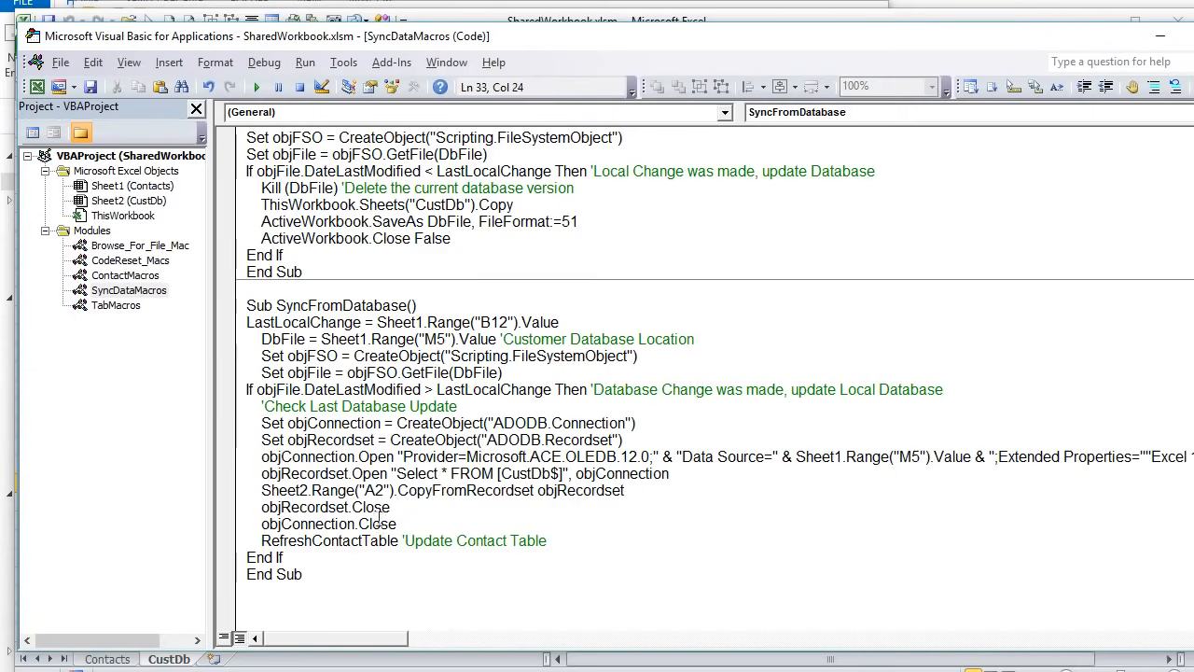
- Trace the Sheet2 Range A2 copy statement and check cell A2 on CustDb where data lands
left_click_drag(260, 473, 441, 481)
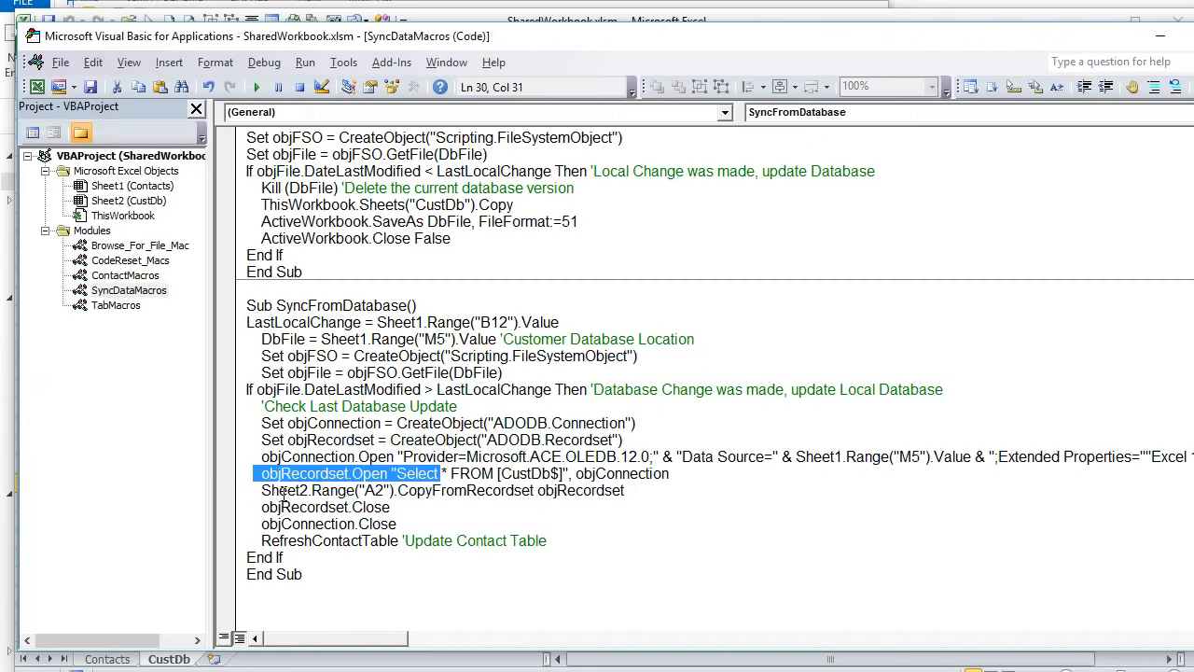
left_click_drag(249, 490, 431, 490)
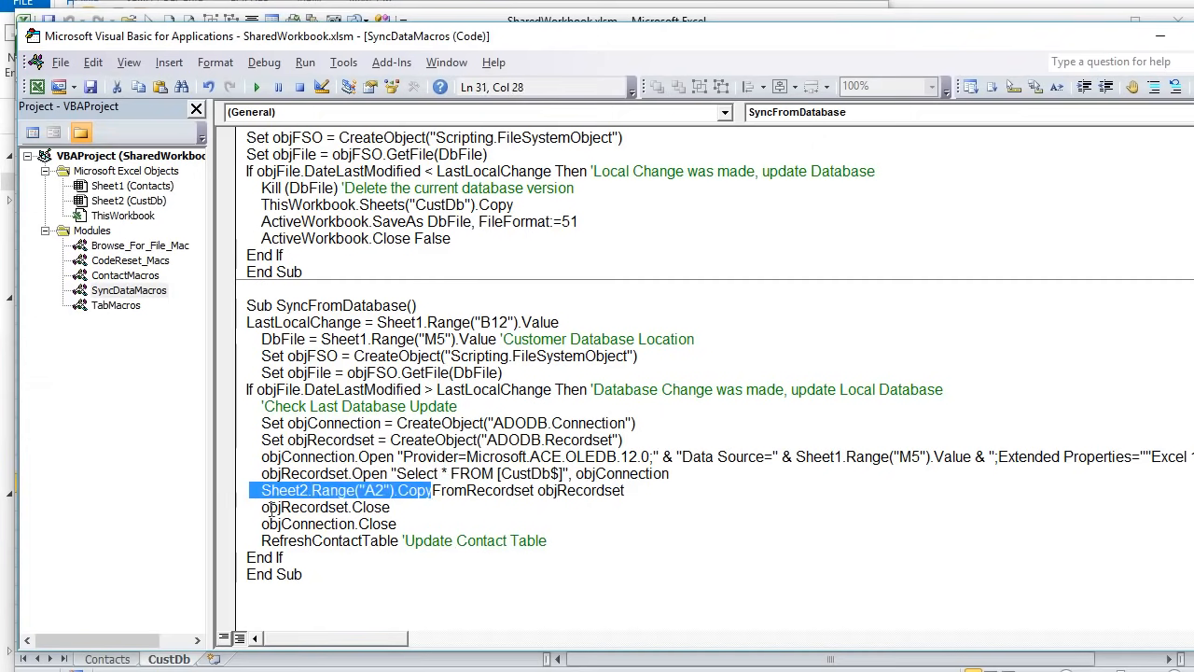
left_click(419, 492)
left_click_drag(432, 492, 295, 491)
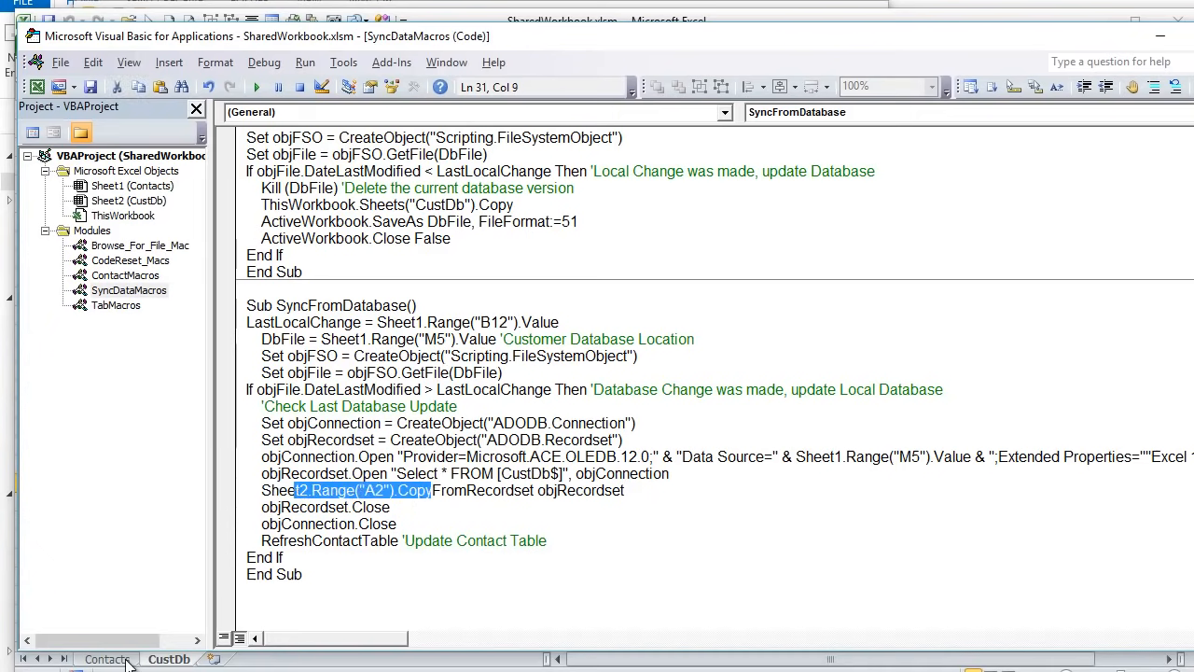
left_click(159, 660)
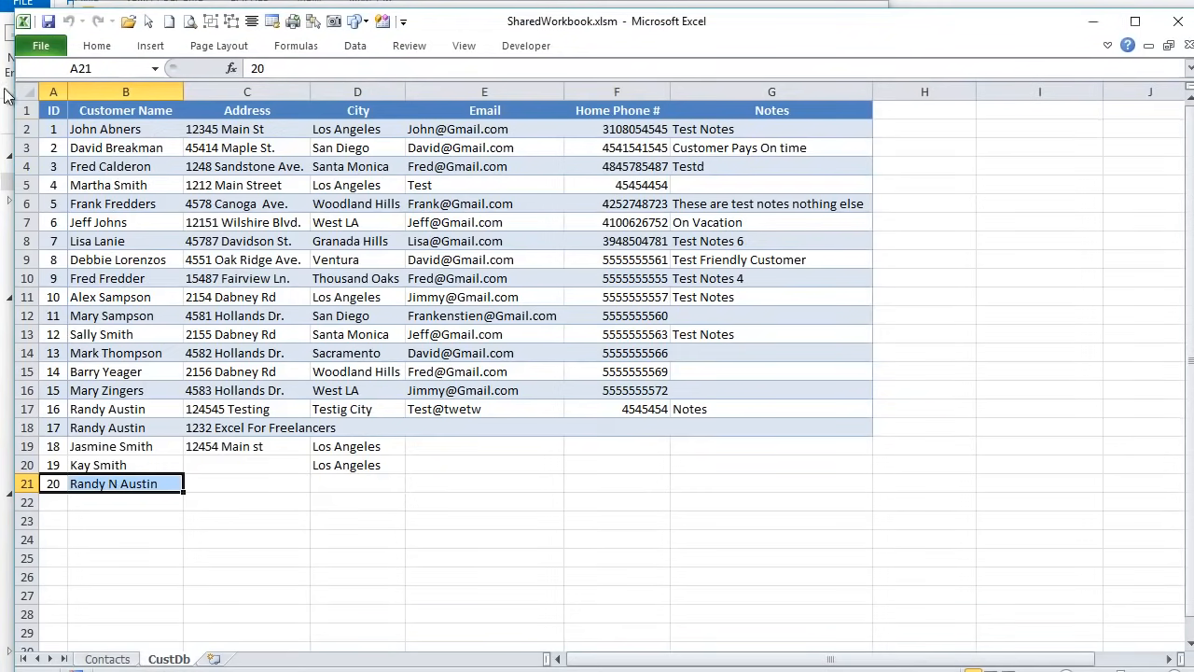
left_click(53, 131)
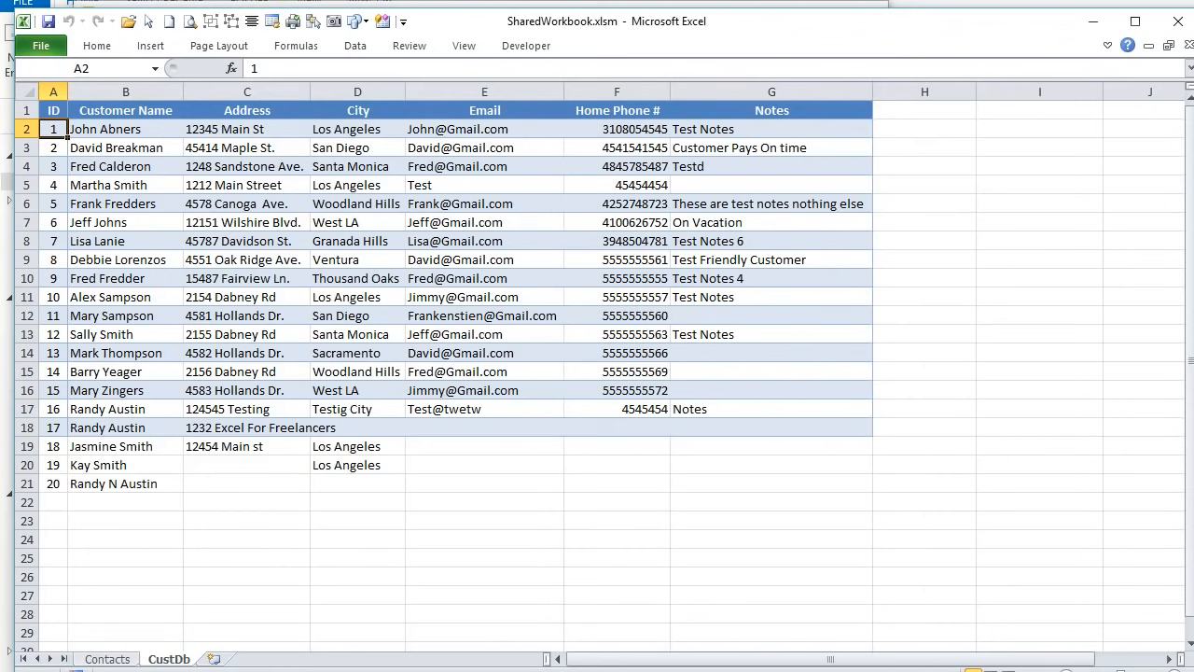
key("alt+F11")
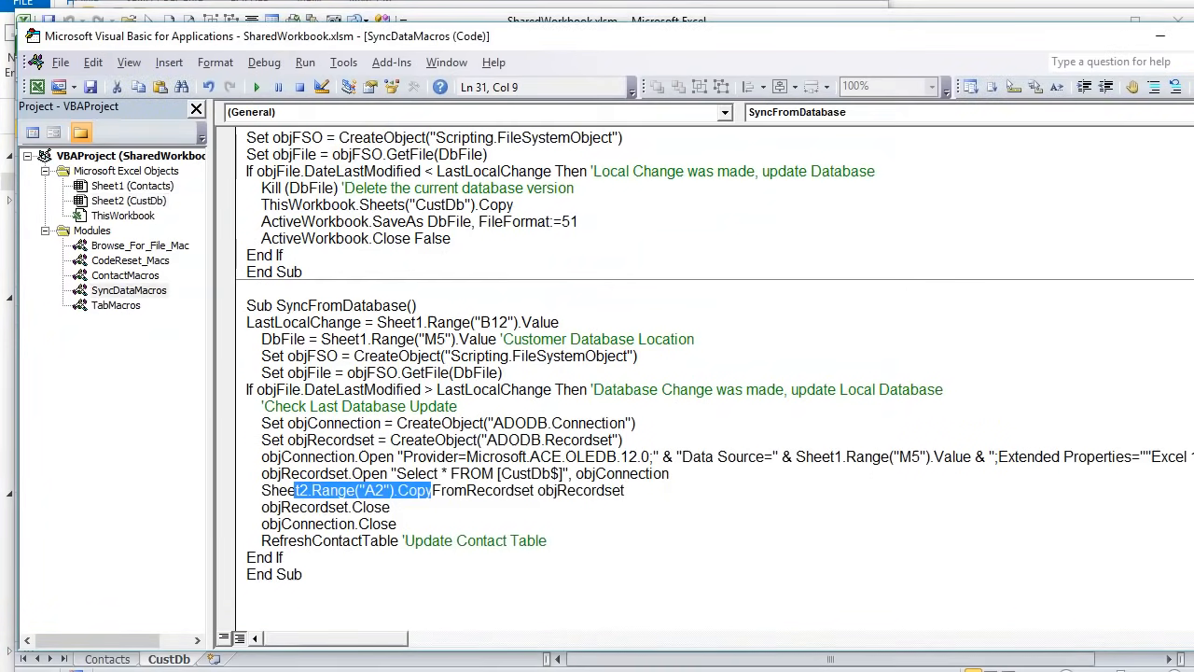
- Review the recordset copy line, the recordset and connection Close lines, and the RefreshContactTable call
left_click(398, 489)
left_click_drag(642, 498, 261, 490)
left_click_drag(411, 524, 246, 507)
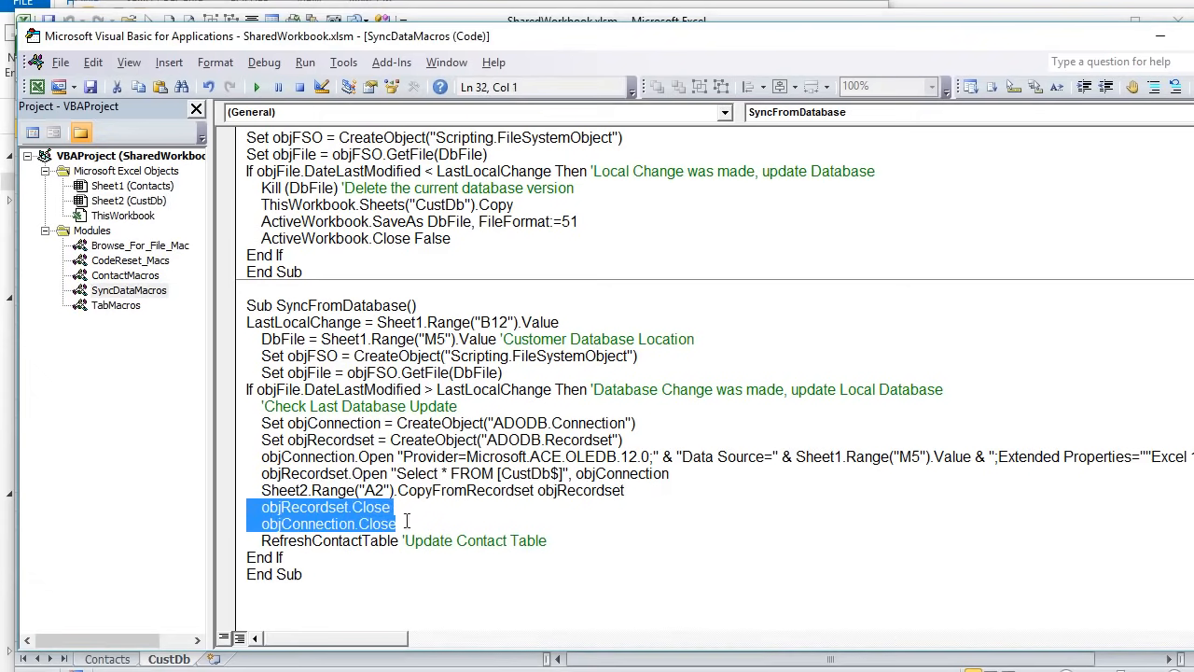
left_click_drag(549, 541, 262, 540)
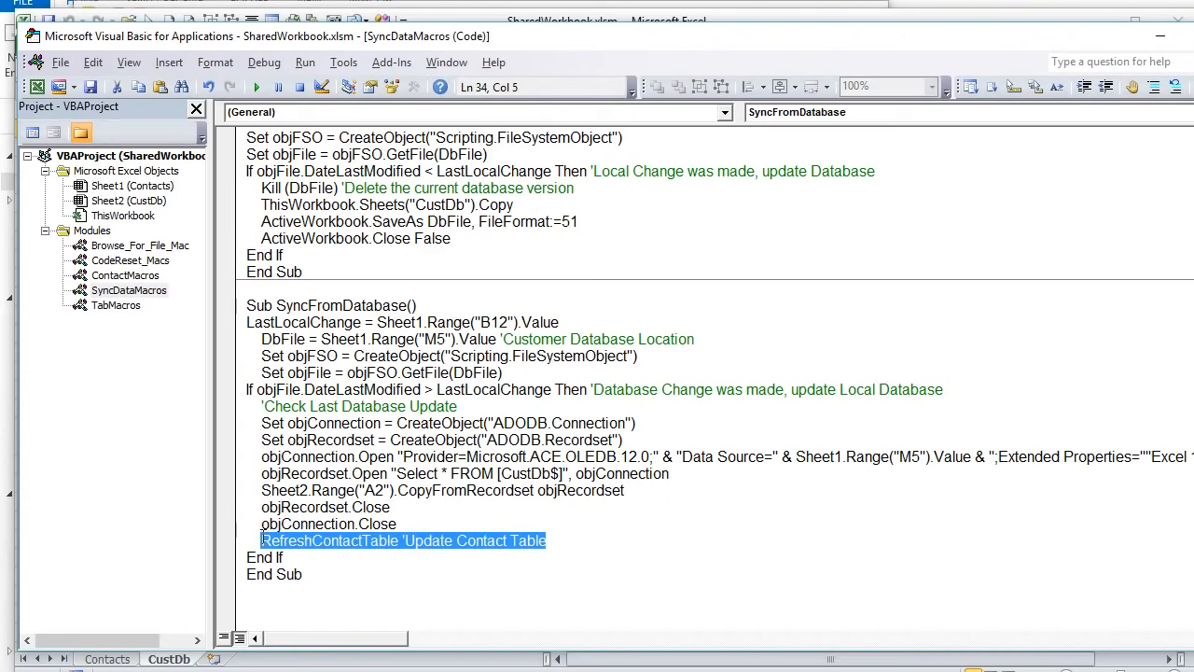
left_click(422, 657)
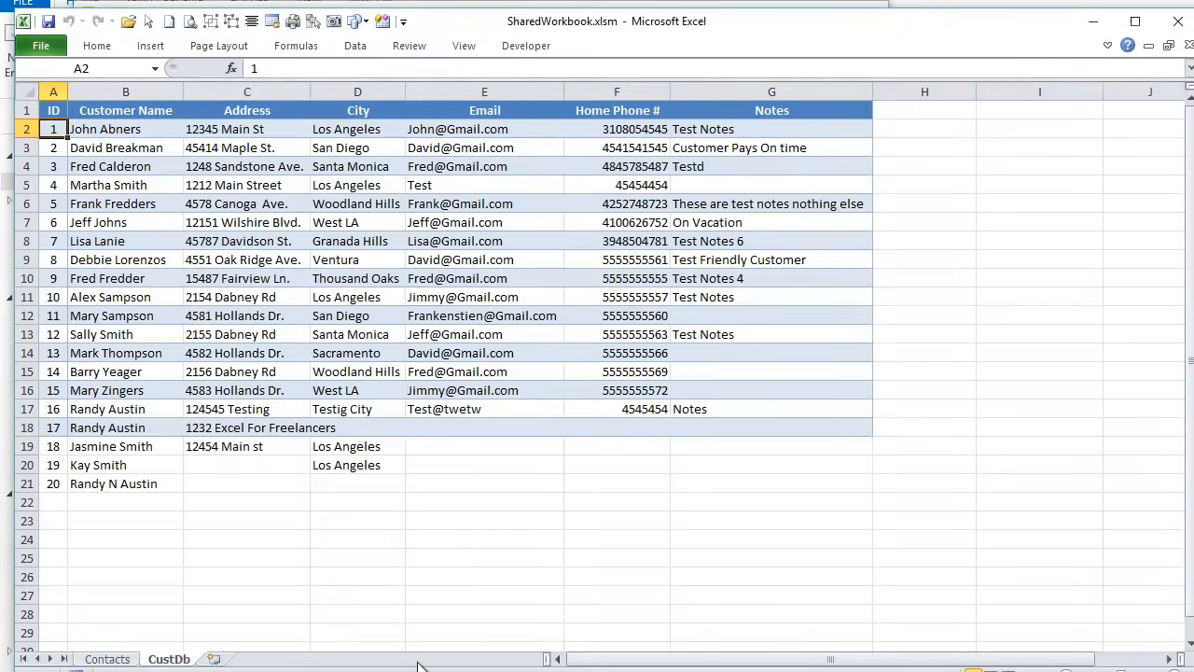
left_click_drag(53, 129, 768, 480)
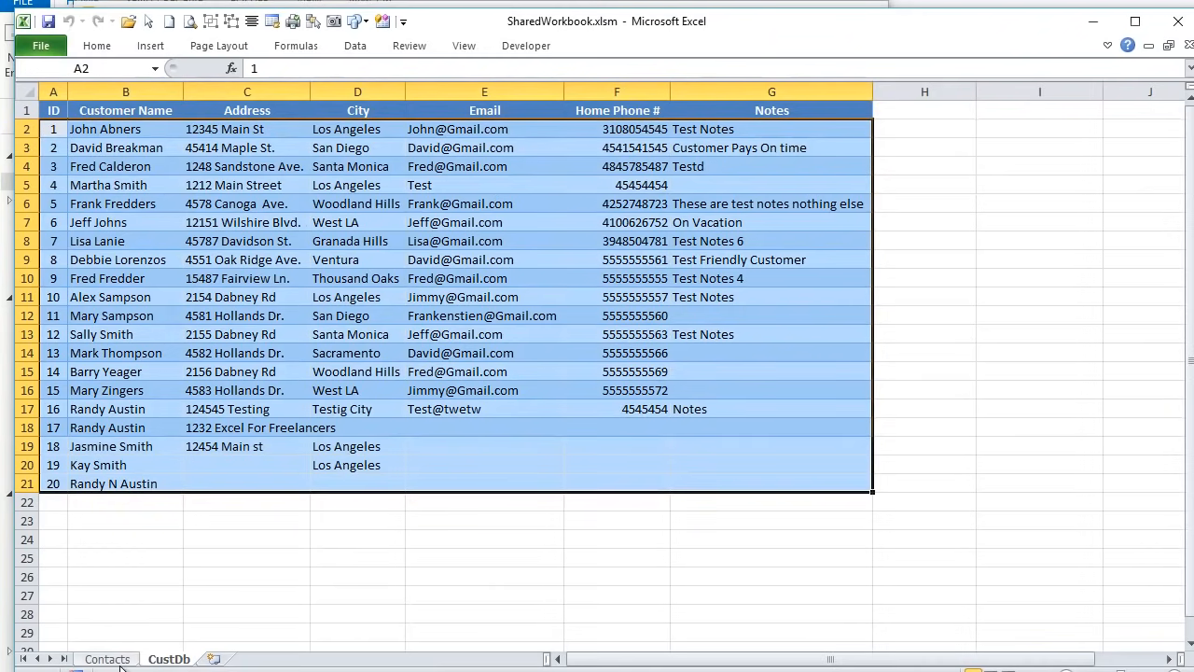
left_click(110, 658)
scroll(355, 501, "down", 4)
left_click(380, 502)
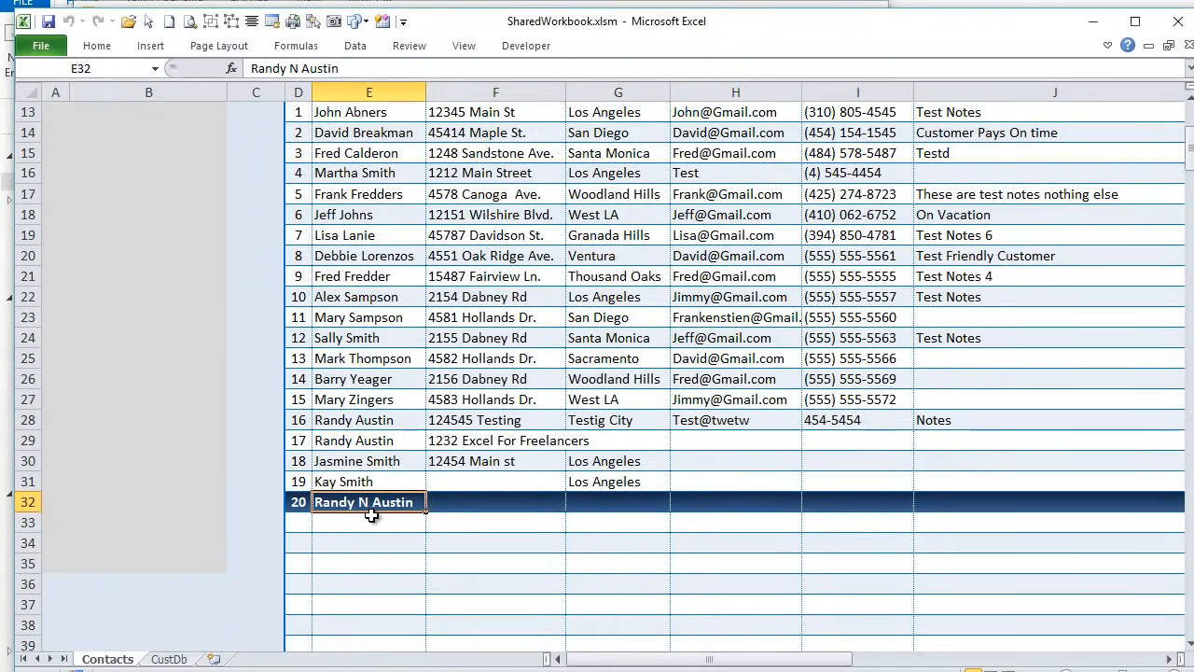
scroll(380, 484, "up", 4)
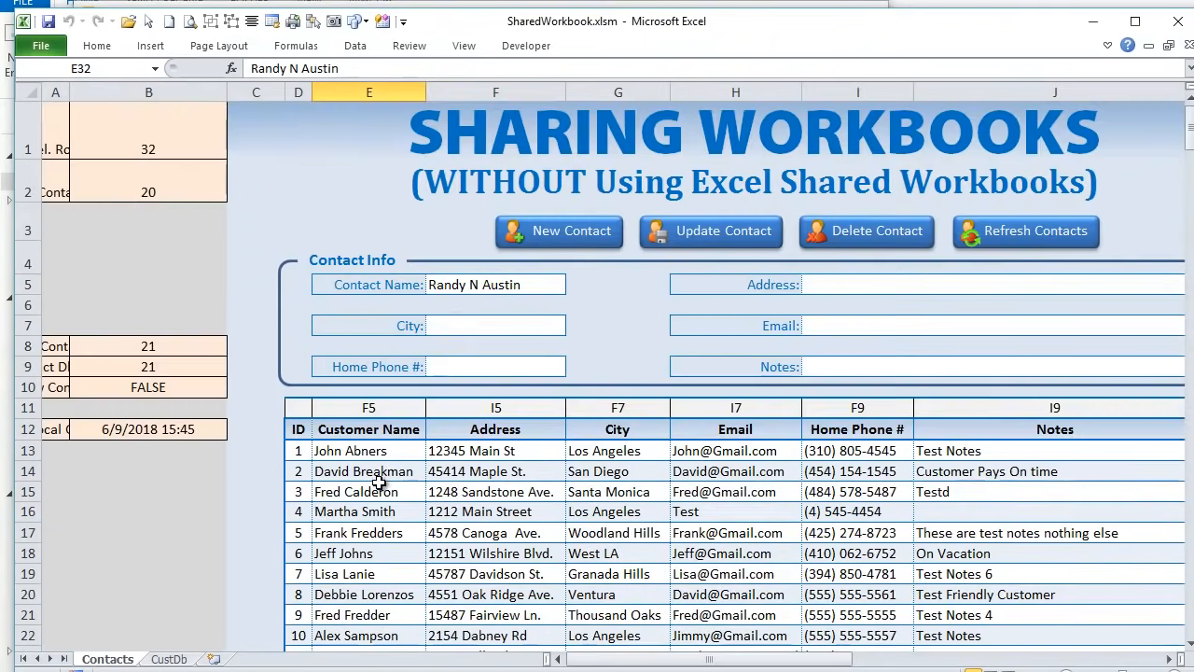
left_click(177, 660)
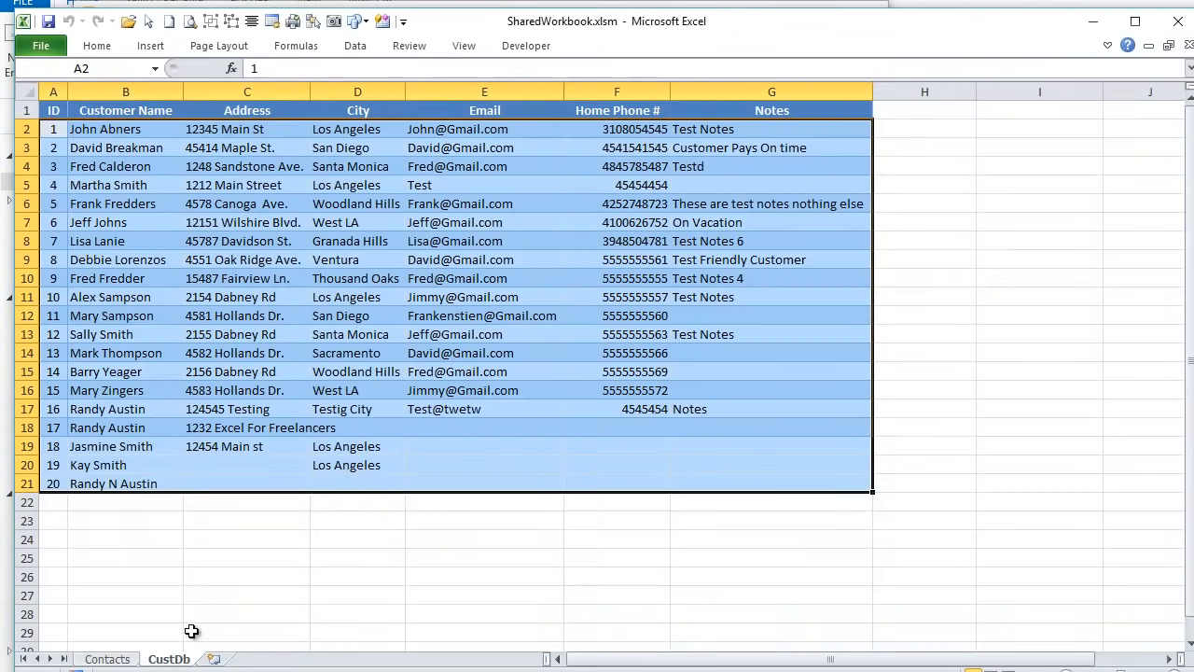
left_click(108, 653)
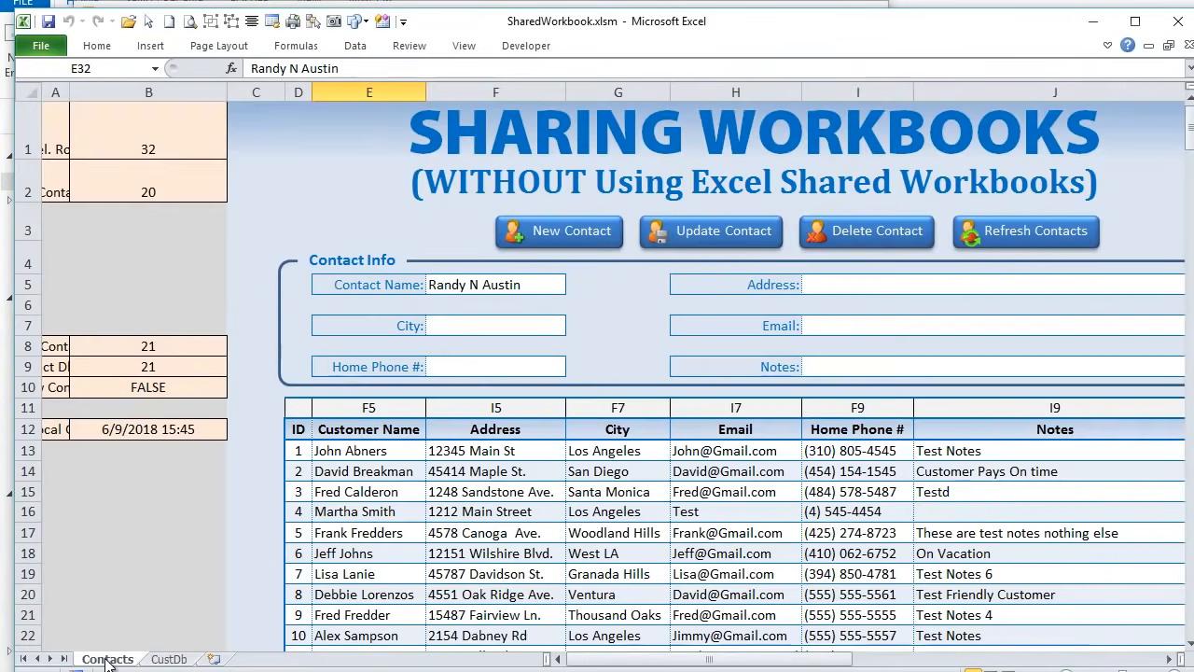
left_click(1169, 659)
left_click(1169, 659)
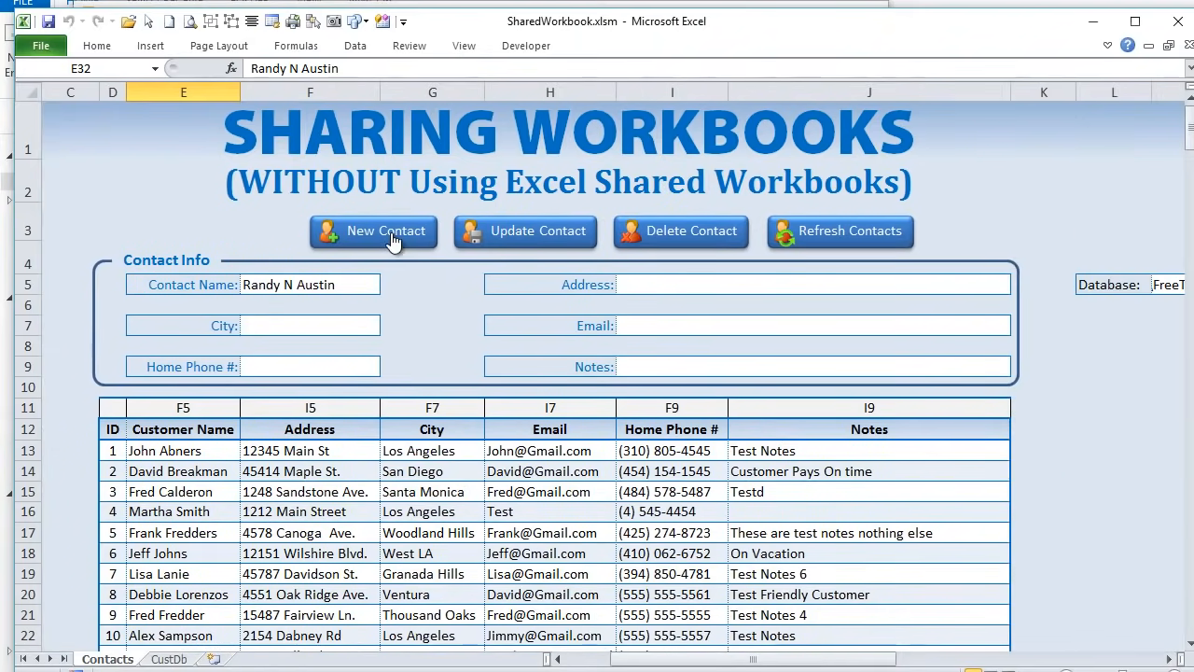
scroll(301, 488, "down", 3)
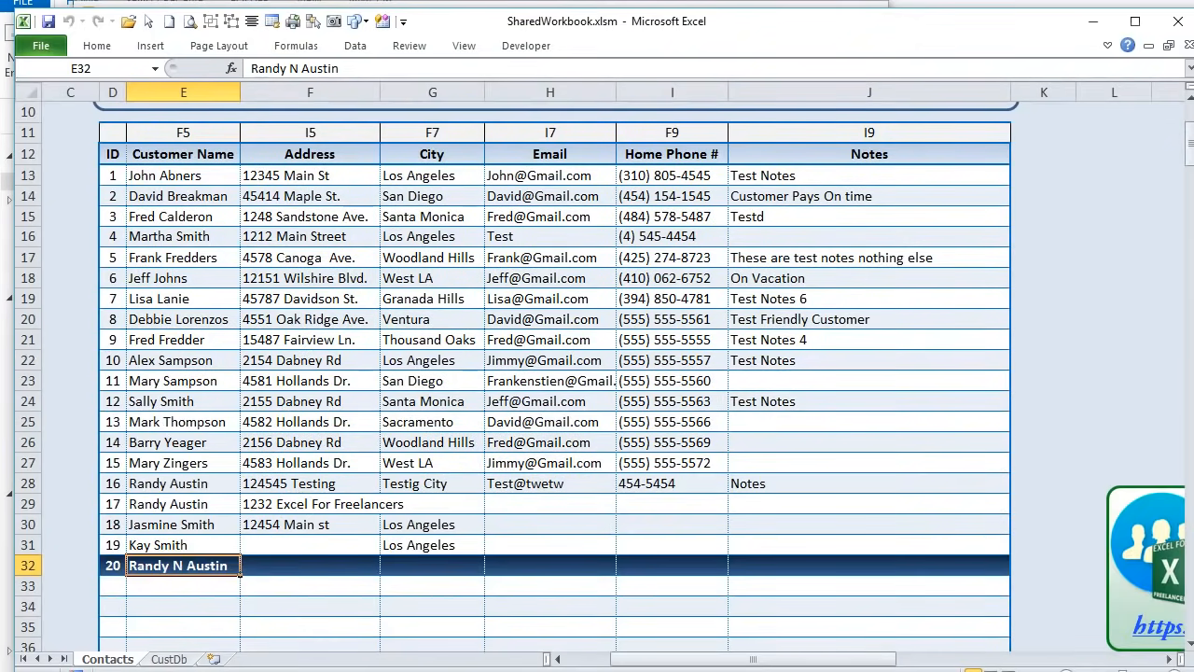
left_click(169, 659)
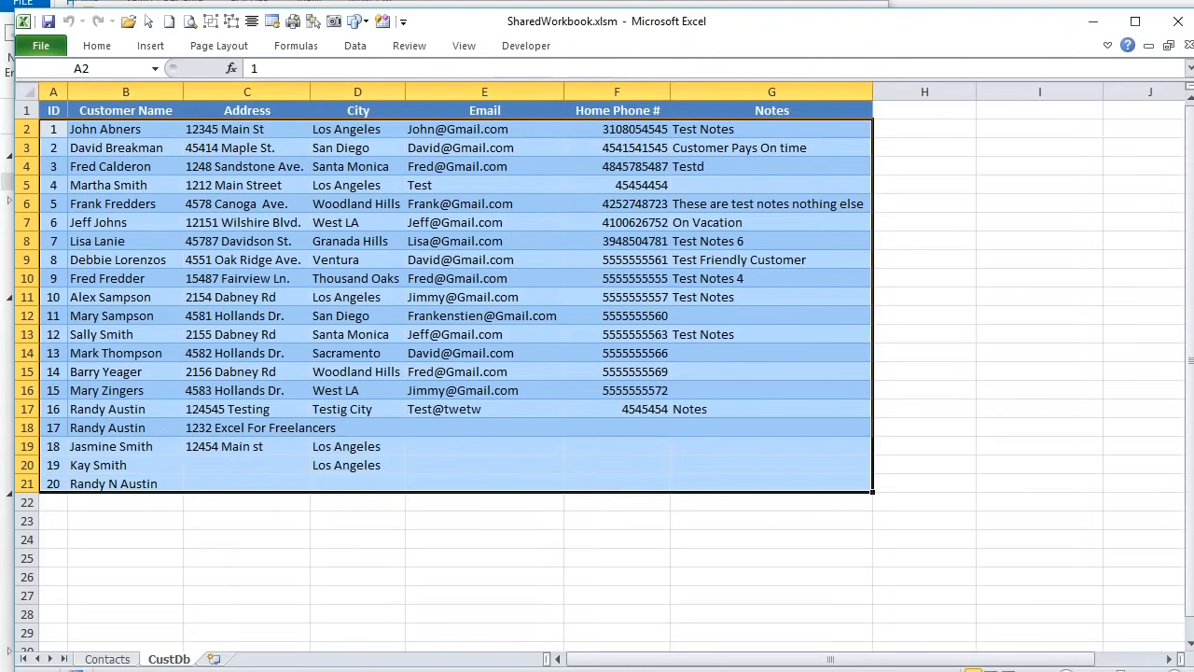
- Recheck the Contacts and CustDb sheets against the code, ending in the SyncDataMacros module
key("alt+F11")
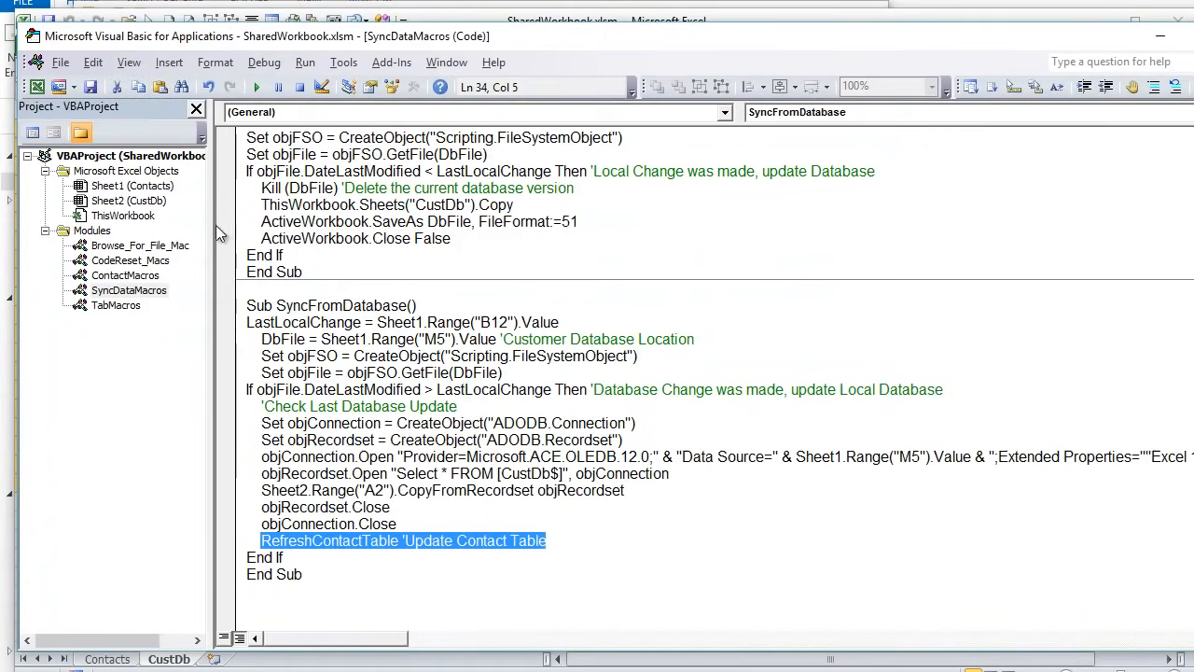
scroll(230, 293, "up", 4)
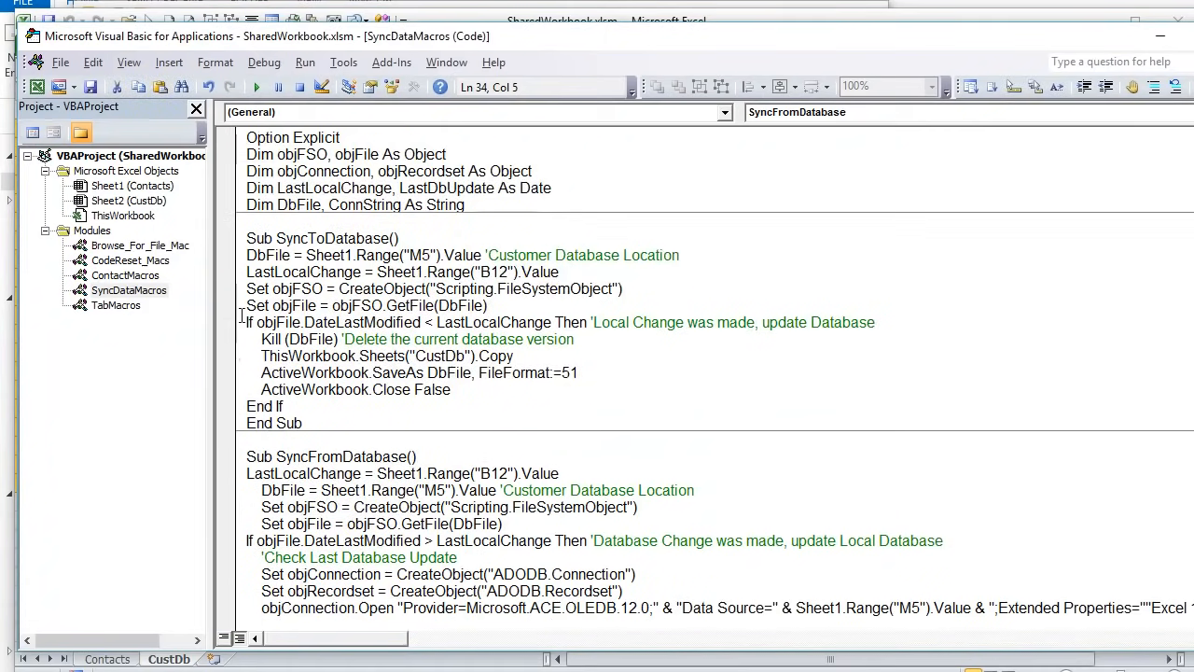
scroll(275, 314, "down", 3)
scroll(283, 318, "up", 3)
left_click_drag(565, 43, 565, 60)
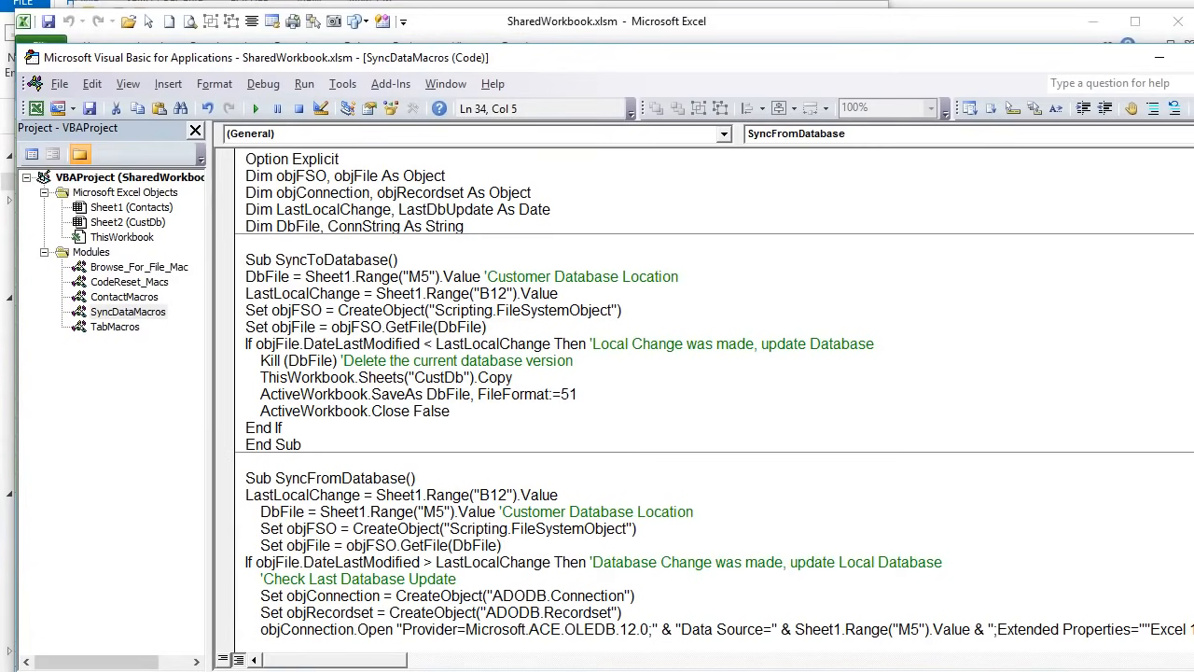
key("alt+F11")
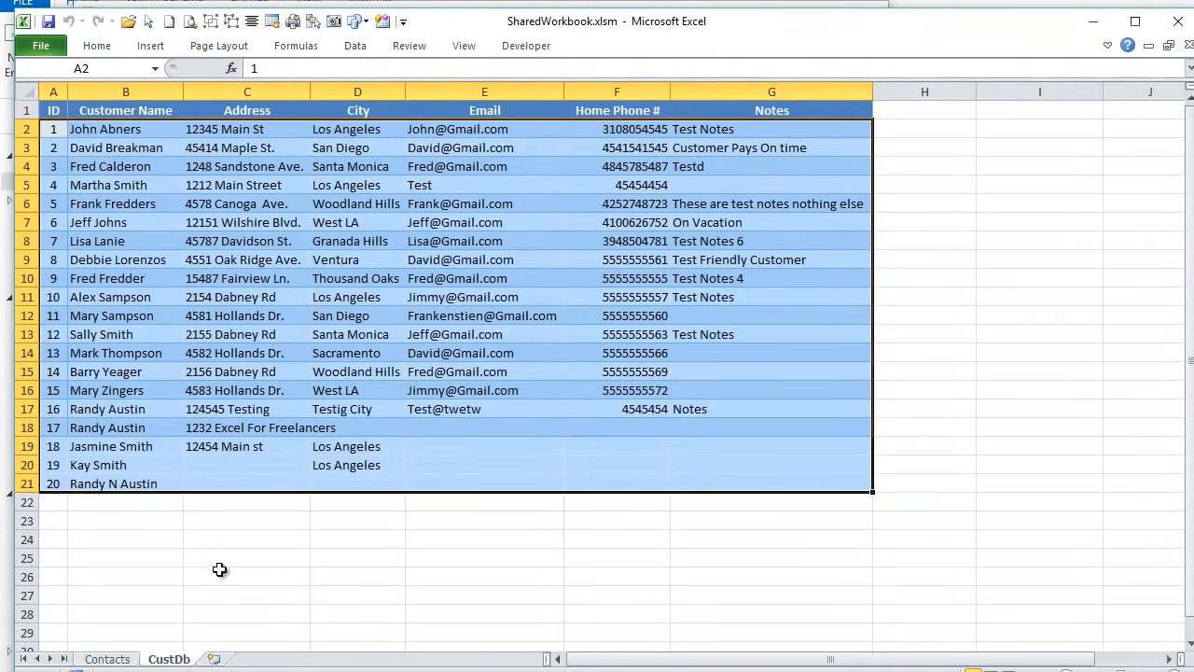
left_click(101, 659)
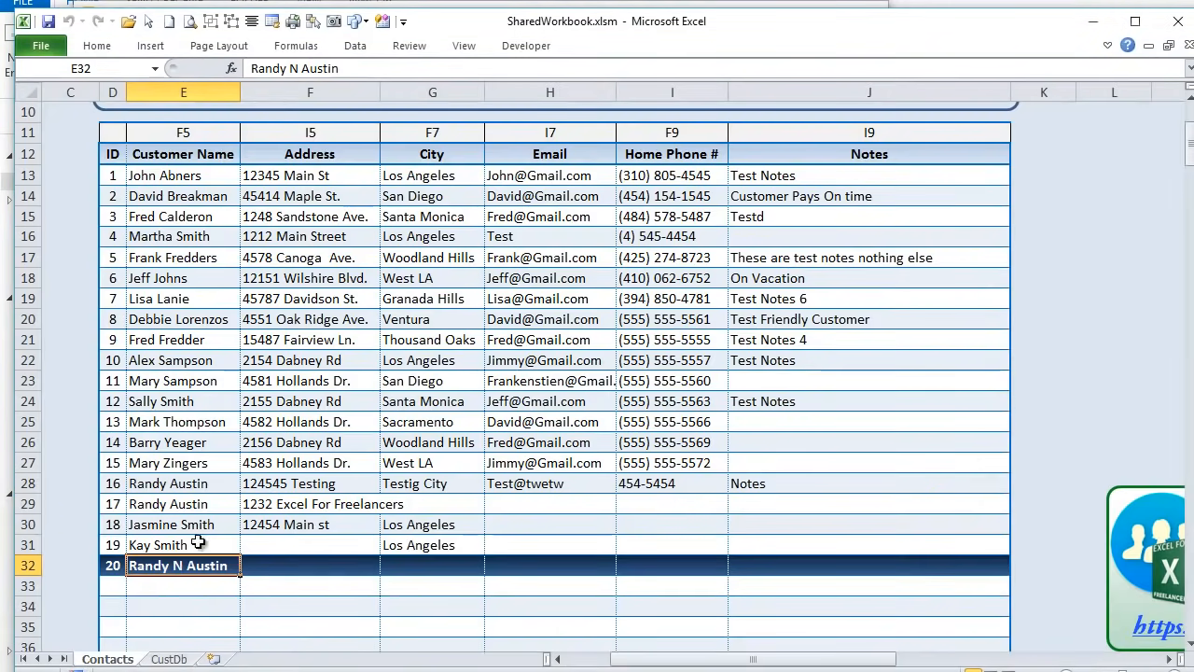
left_click(169, 658)
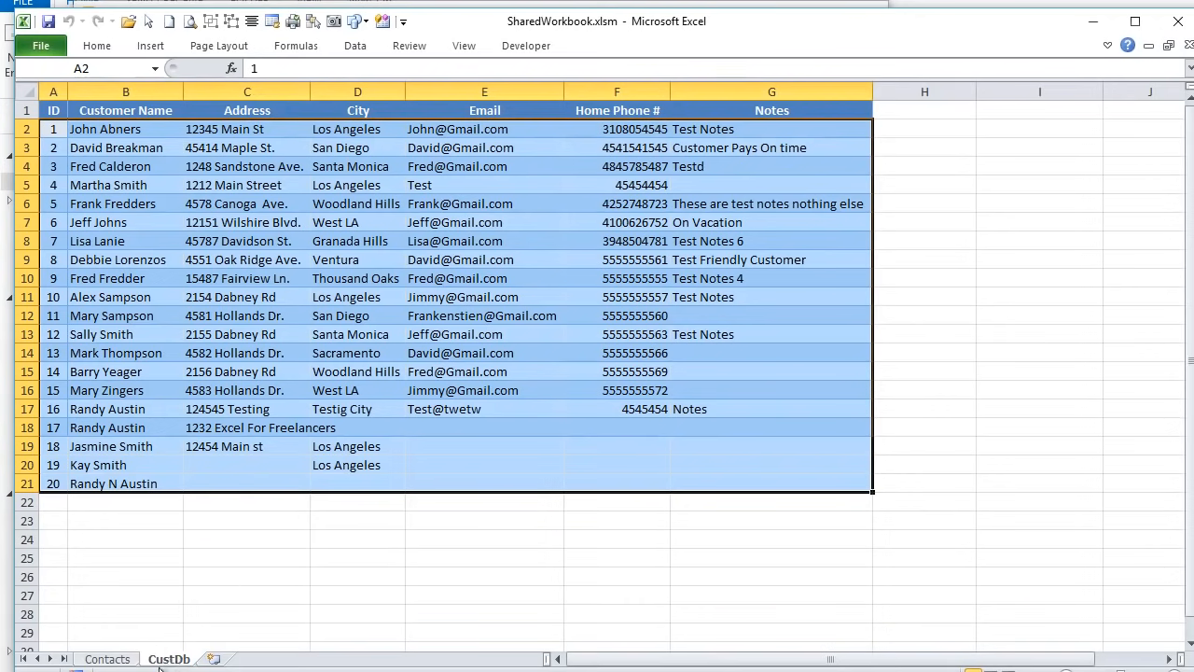
left_click(127, 660)
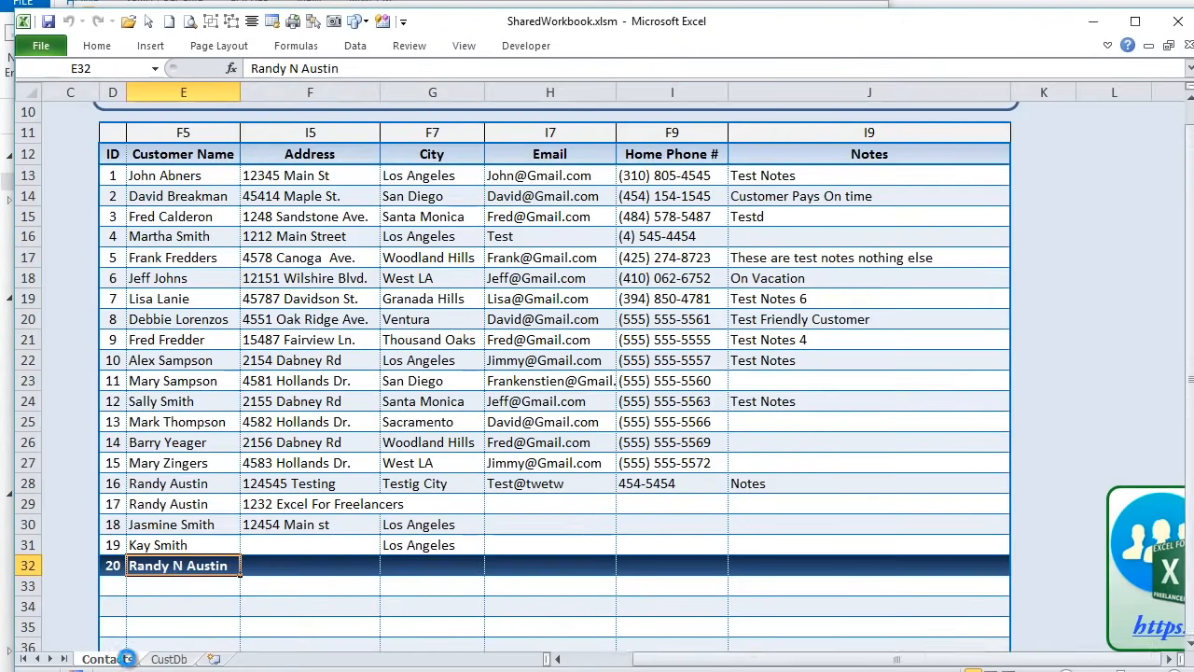
scroll(261, 486, "up", 7)
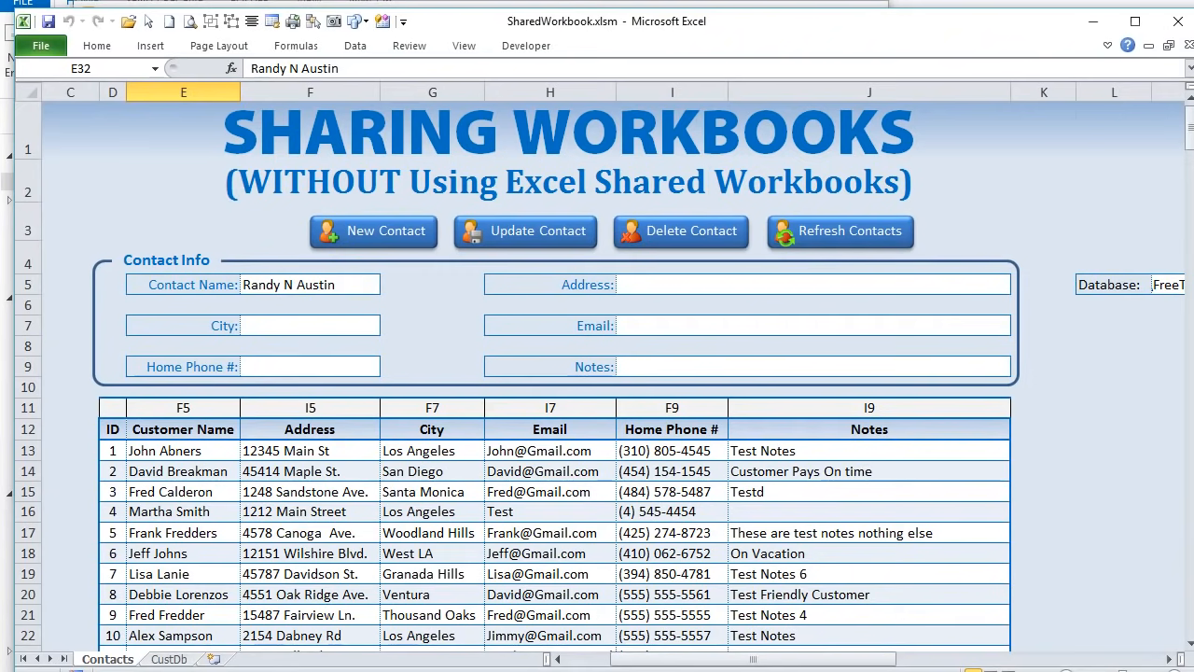
key("alt+F11")
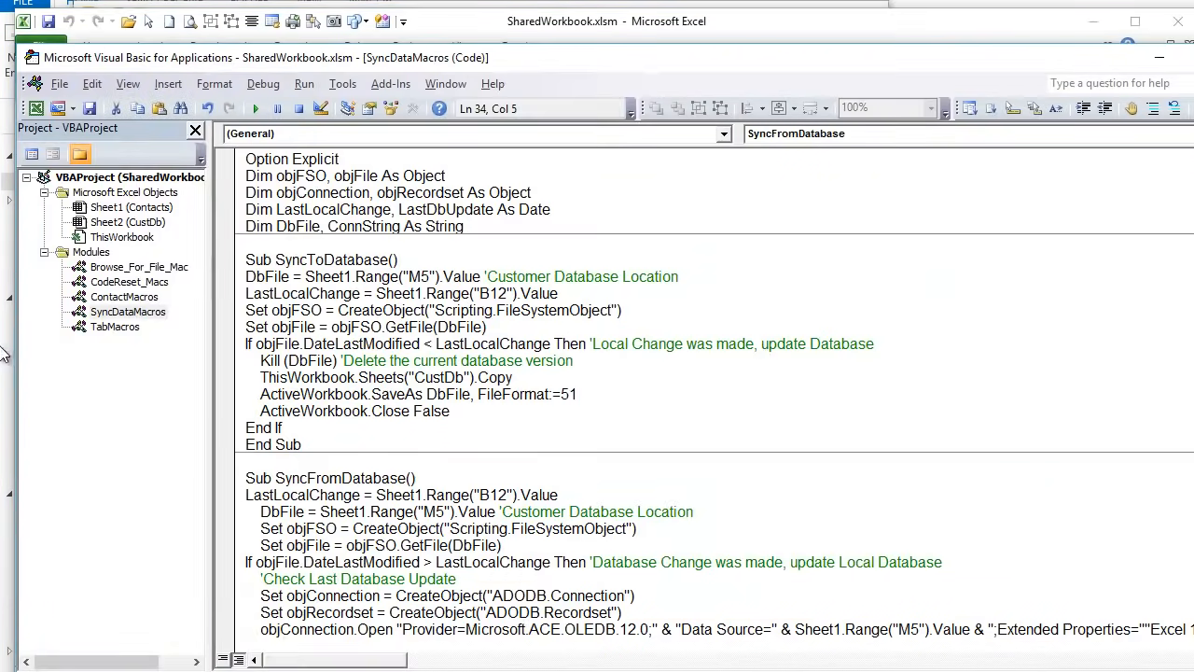
- Read the BrowseForFile code in Browse_For_File_Mac, noting its cell M5 reference, then open ThisWorkbook
left_click(127, 269)
double_click(127, 270)
left_click_drag(399, 425, 241, 245)
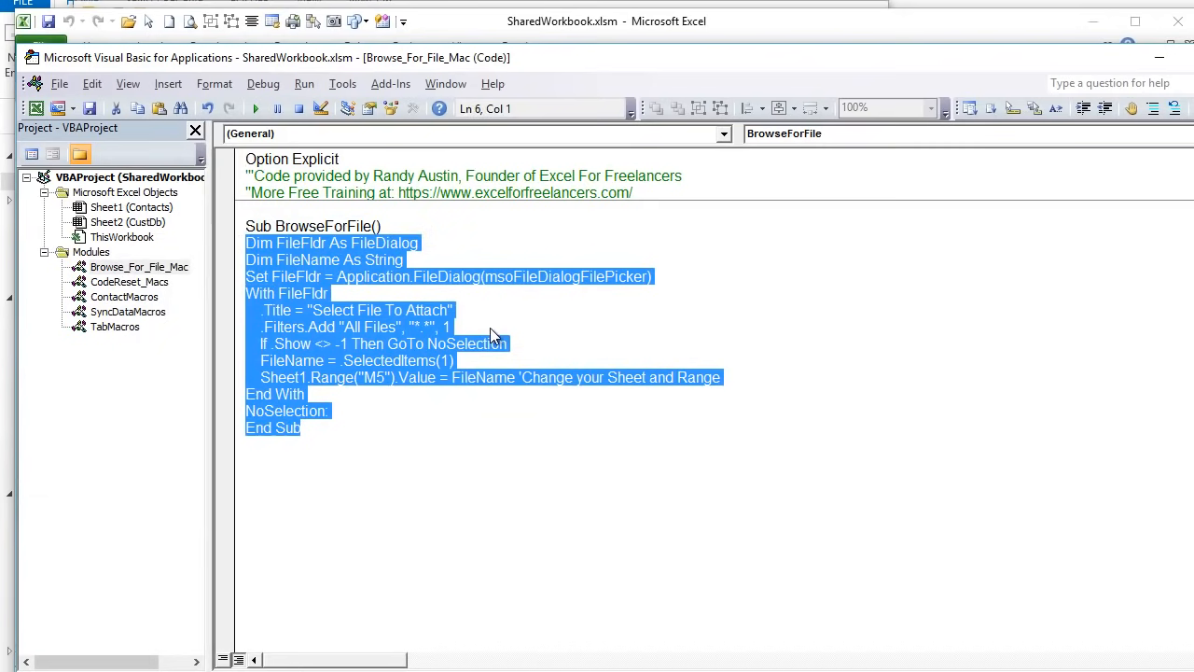
left_click(364, 360)
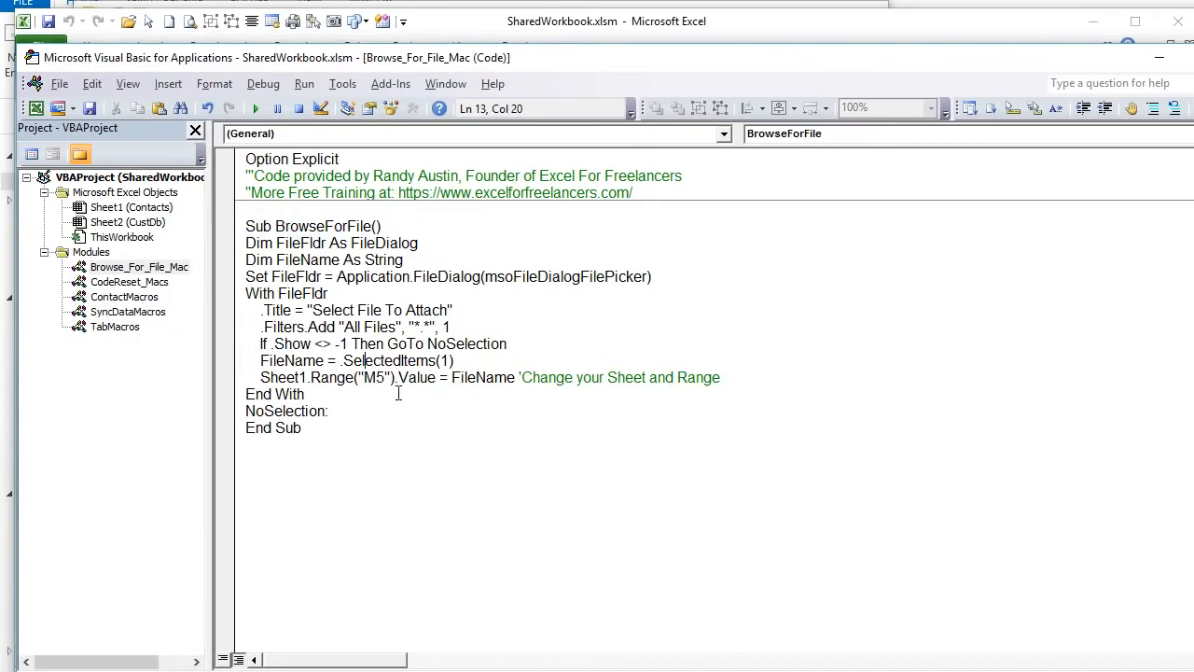
left_click_drag(436, 378, 298, 377)
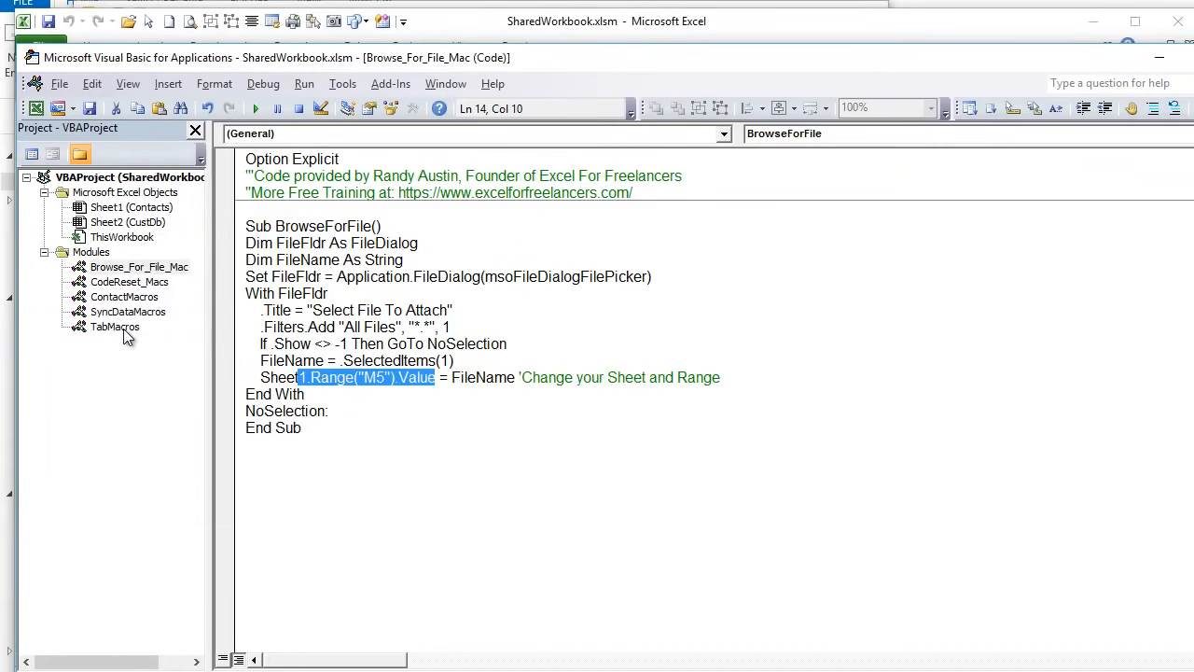
double_click(136, 239)
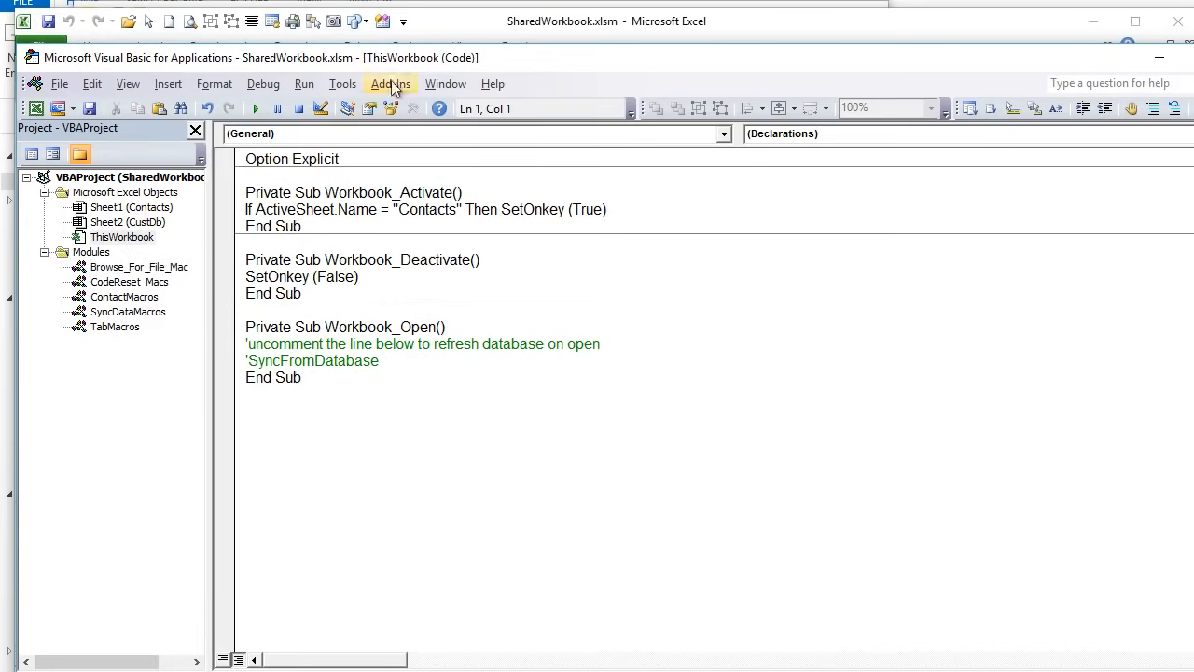
- Locate the commented-out SyncFromDatabase call inside Workbook_Open
left_click_drag(395, 344, 267, 360)
left_click(405, 370)
left_click_drag(392, 361, 250, 360)
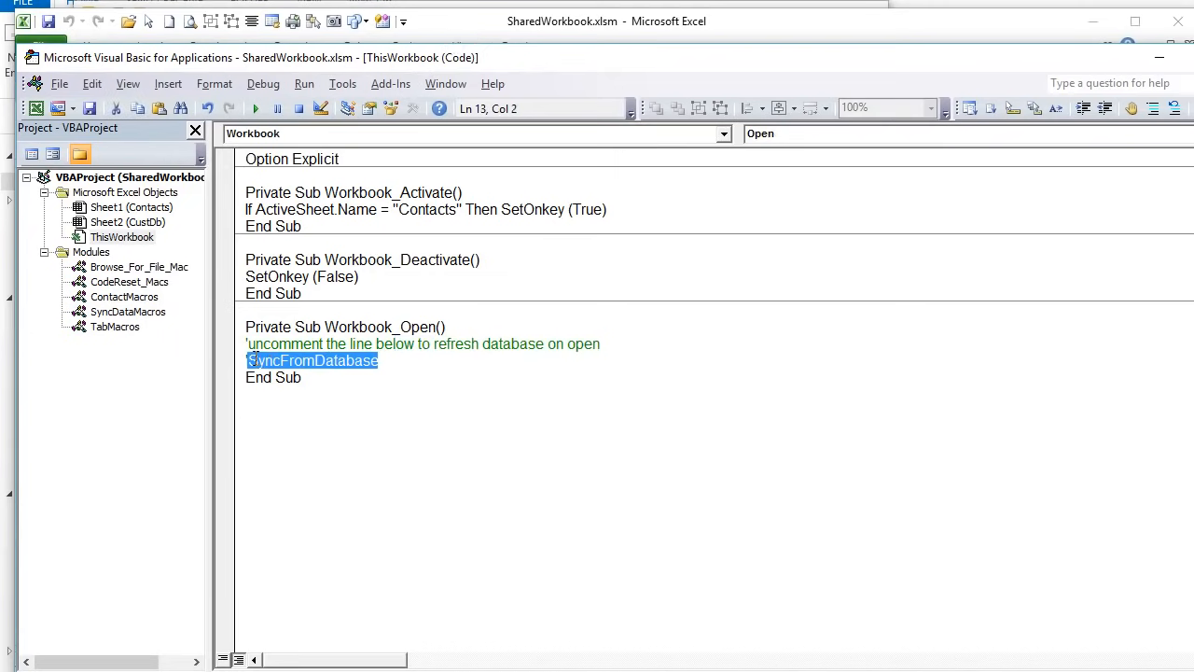
left_click(354, 377)
left_click(249, 361)
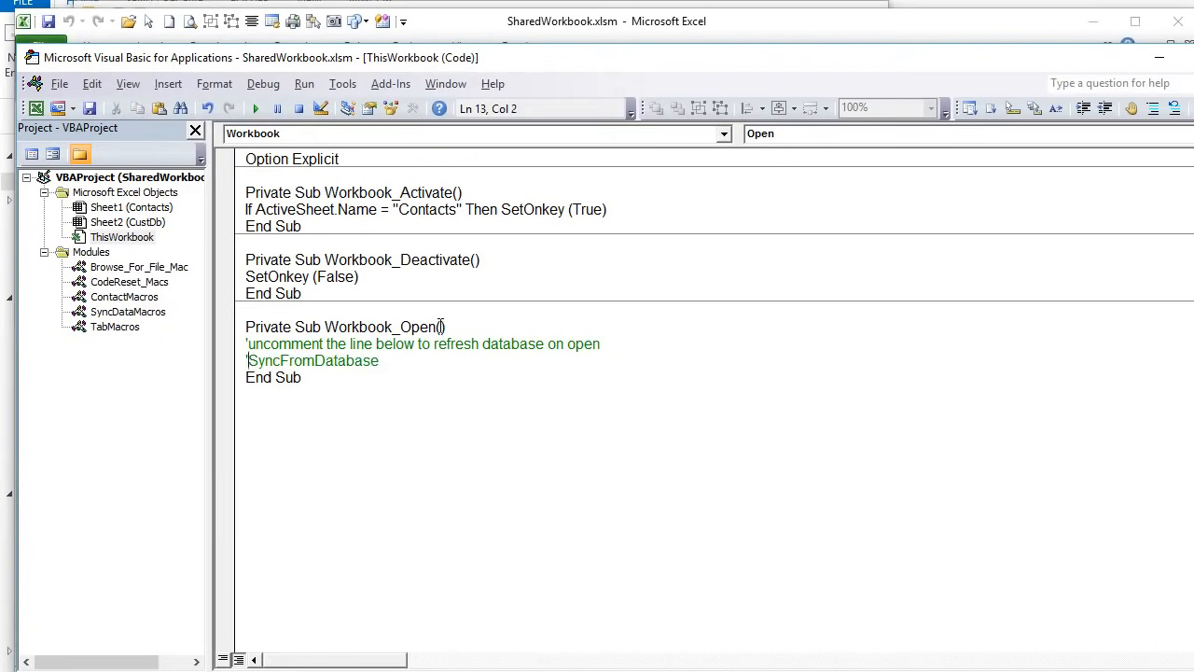
left_click_drag(441, 327, 324, 327)
left_click(251, 360)
- Remove and retype the apostrophe so the SyncFromDatabase call stays commented out
key("BackSpace")
left_click(460, 360)
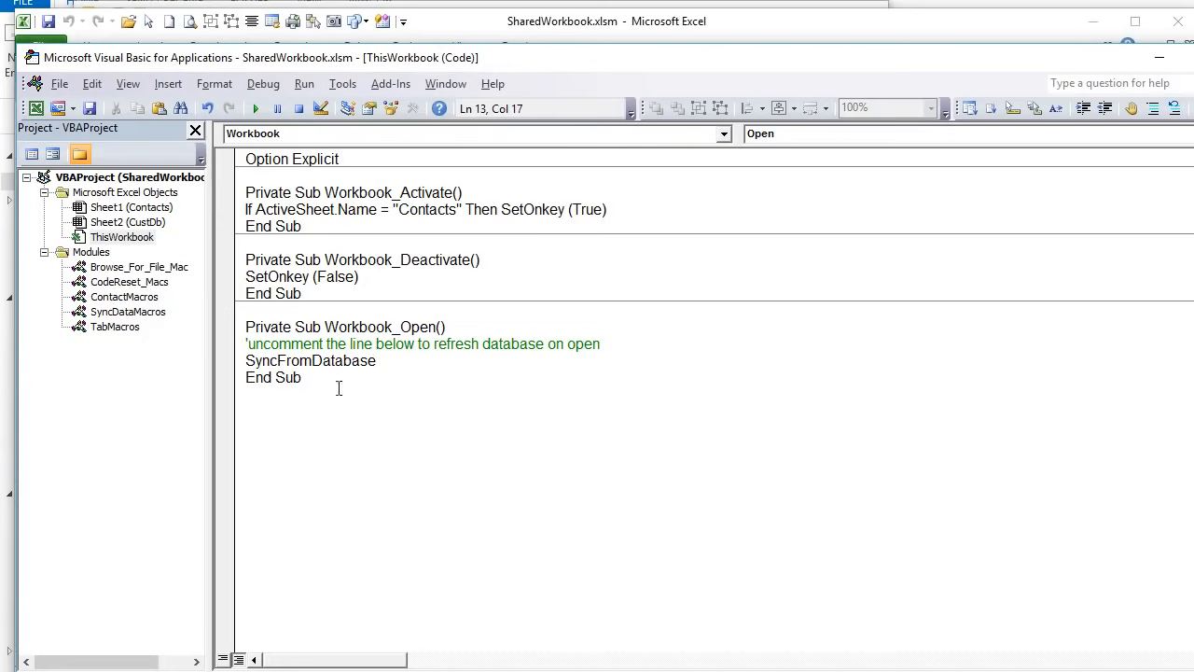
left_click(239, 360)
type("'")
left_click(584, 464)
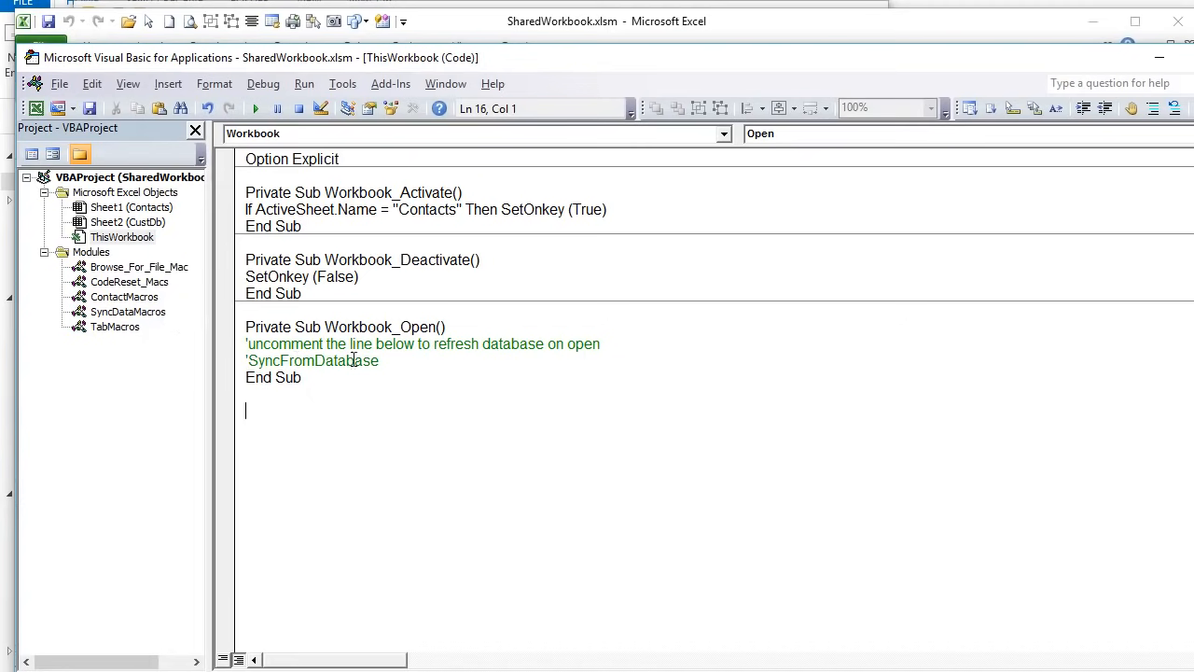
left_click_drag(403, 361, 246, 362)
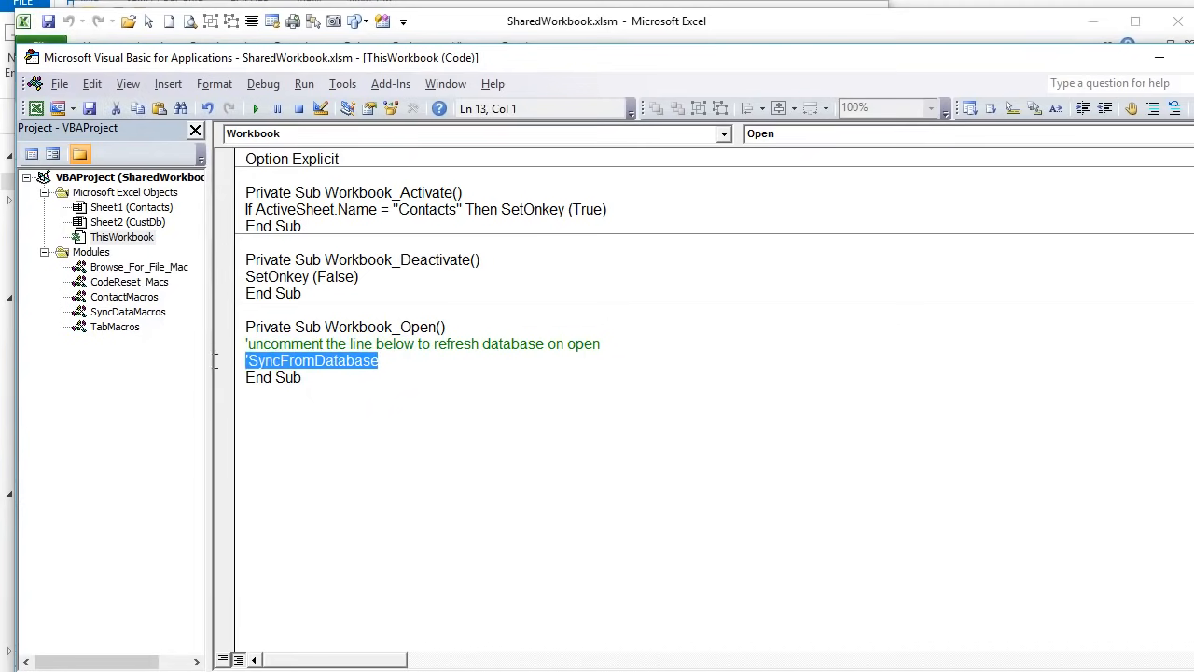
left_click(318, 438)
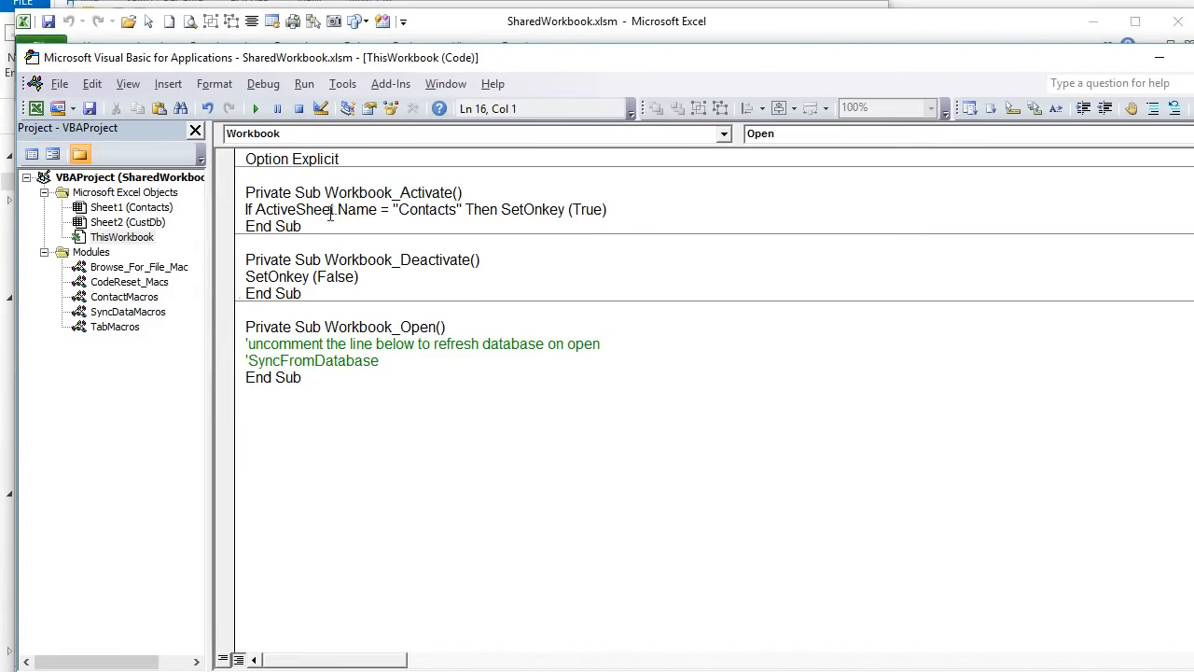
- Review the If ActiveSheet check in Workbook_Activate, then minimize the editor to show Contacts
mouse_move(244, 217)
left_mouse_down()
mouse_move(373, 220)
mouse_move(248, 205)
mouse_move(249, 220)
left_mouse_up()
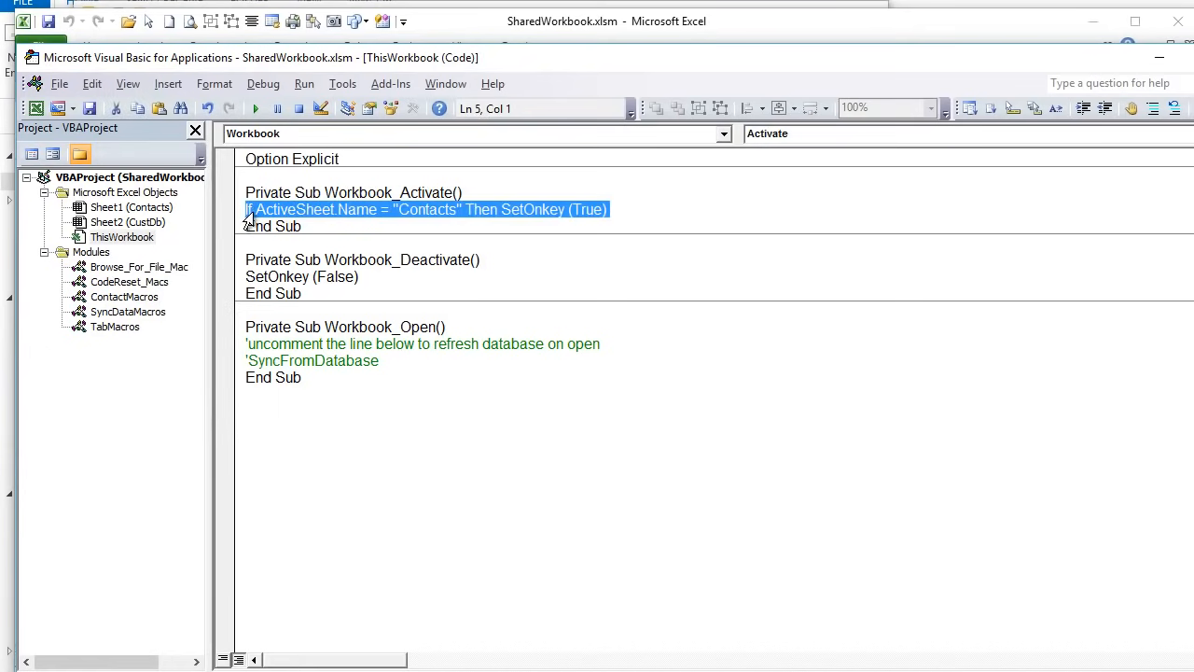
left_click(380, 211)
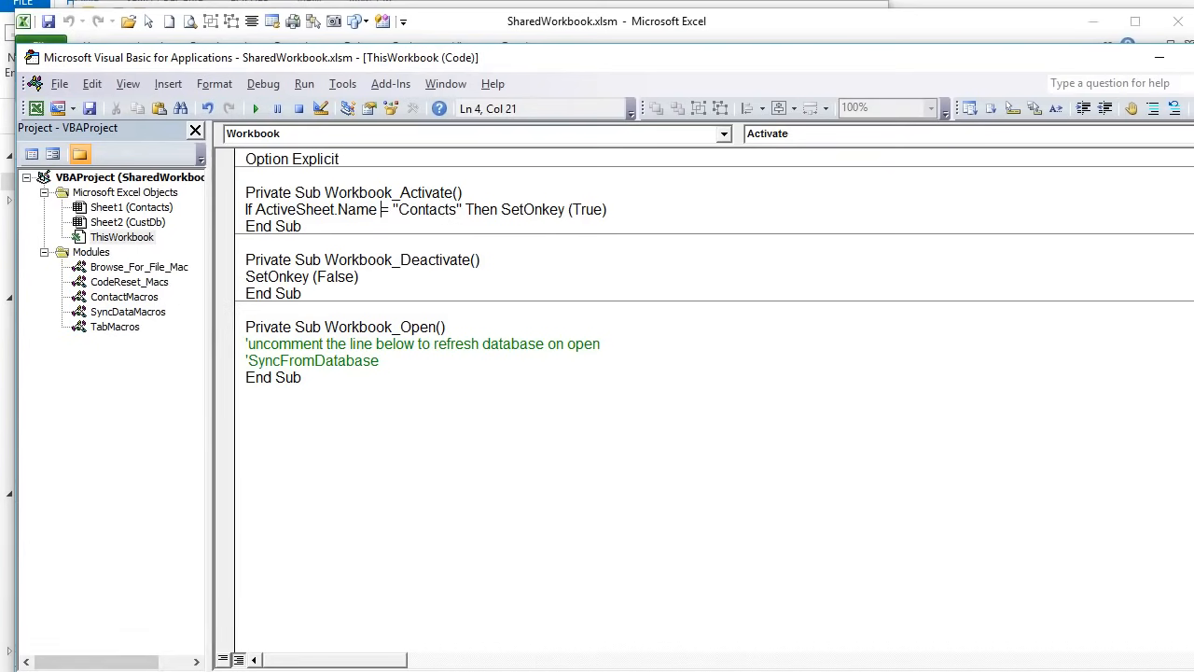
left_click_drag(1193, 103, 1190, 103)
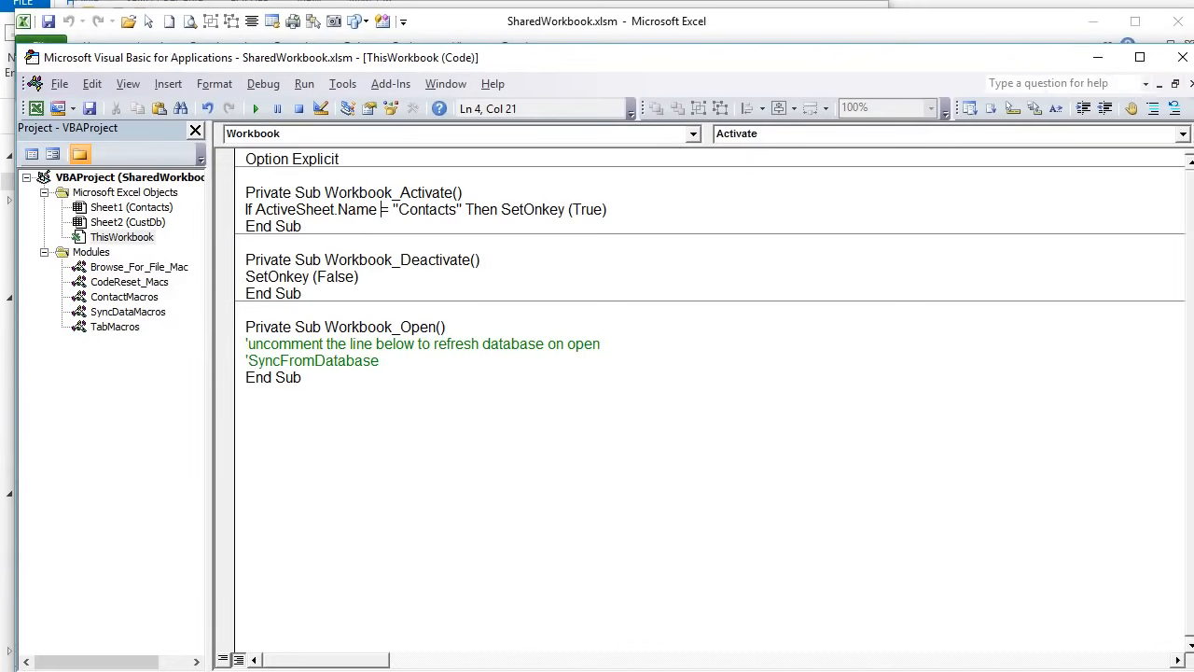
left_click(1101, 59)
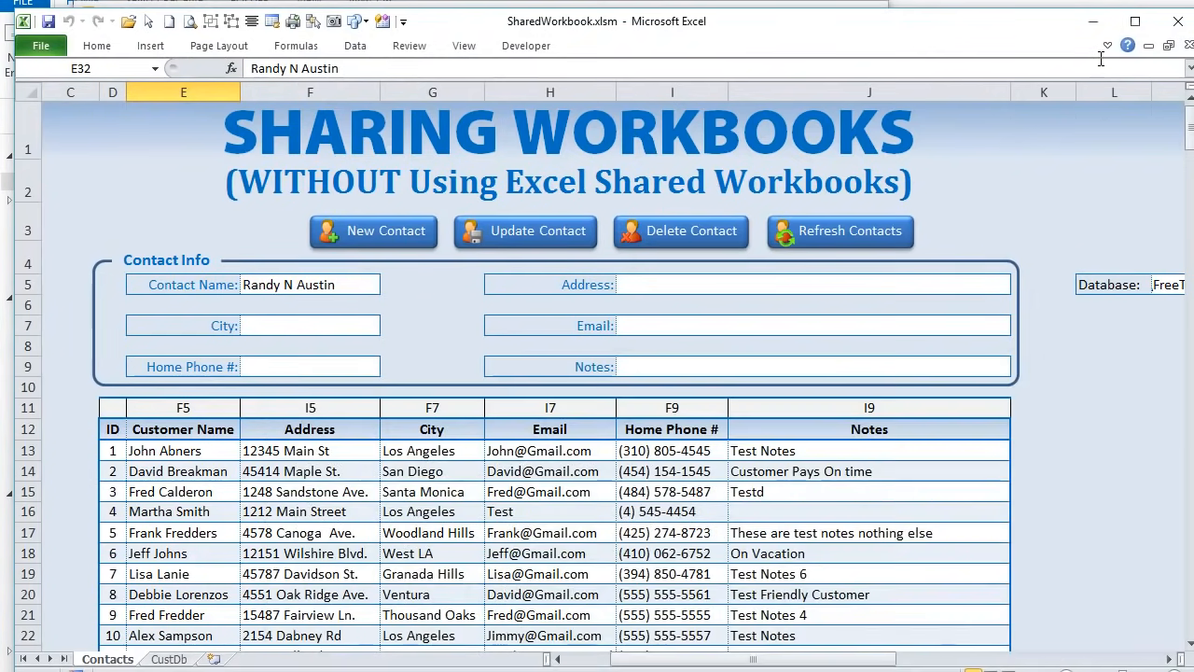